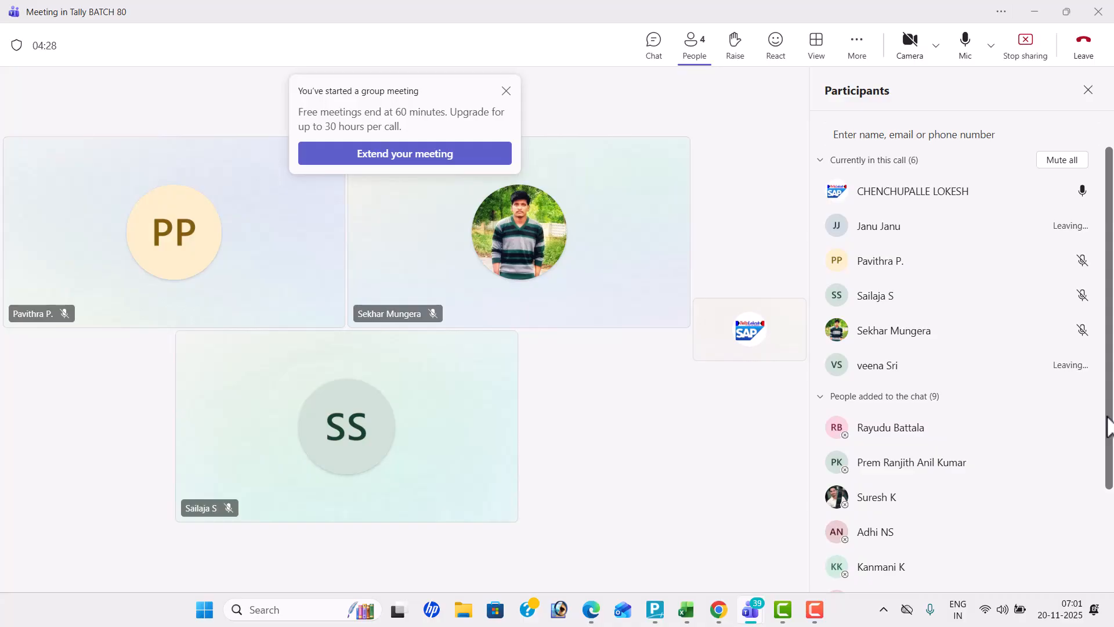
# Request an absent chat member from the participants list to join the meeting
pyautogui.scroll(-3, 1108, 427)
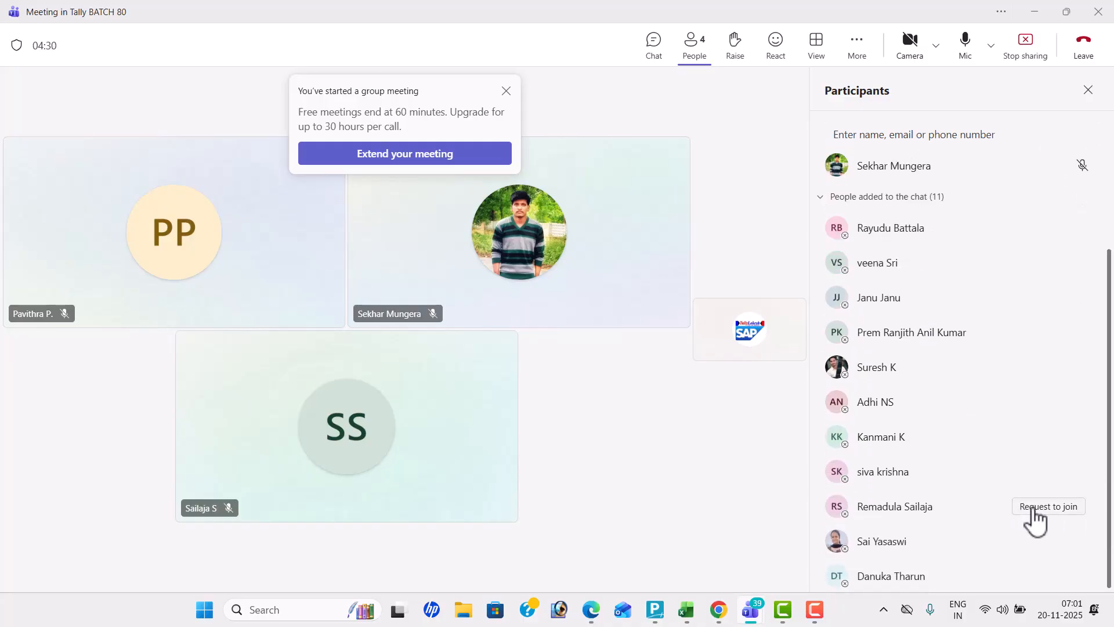
pyautogui.click(1032, 507)
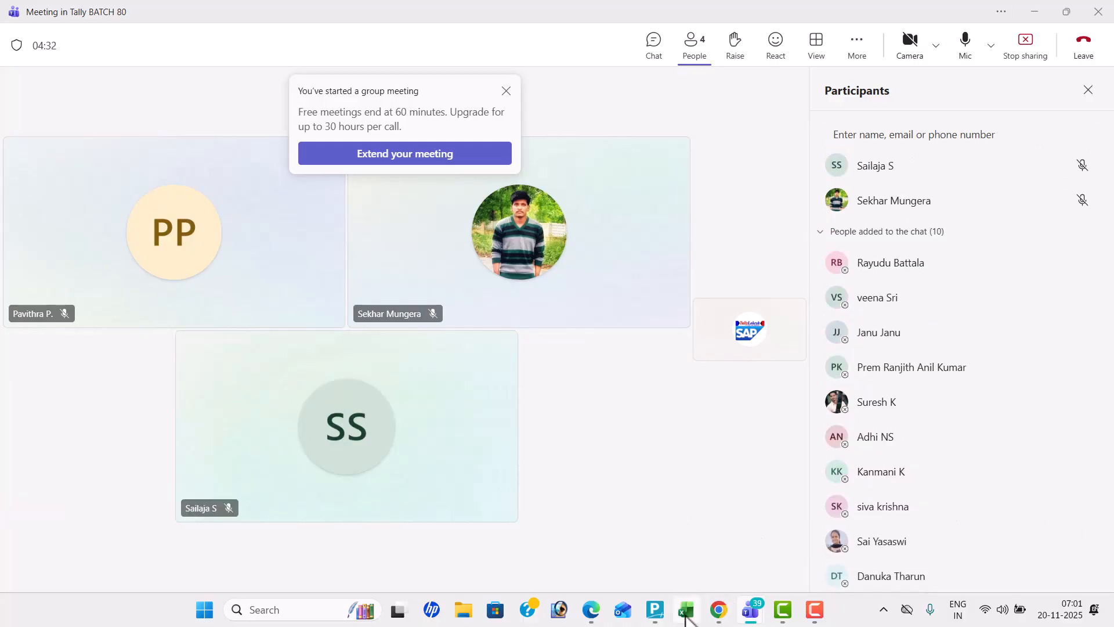
# Switch to the TALLY TEST workbook in Excel and enter "Inventory Management" in C3 of Sheet1
pyautogui.click(686, 611)
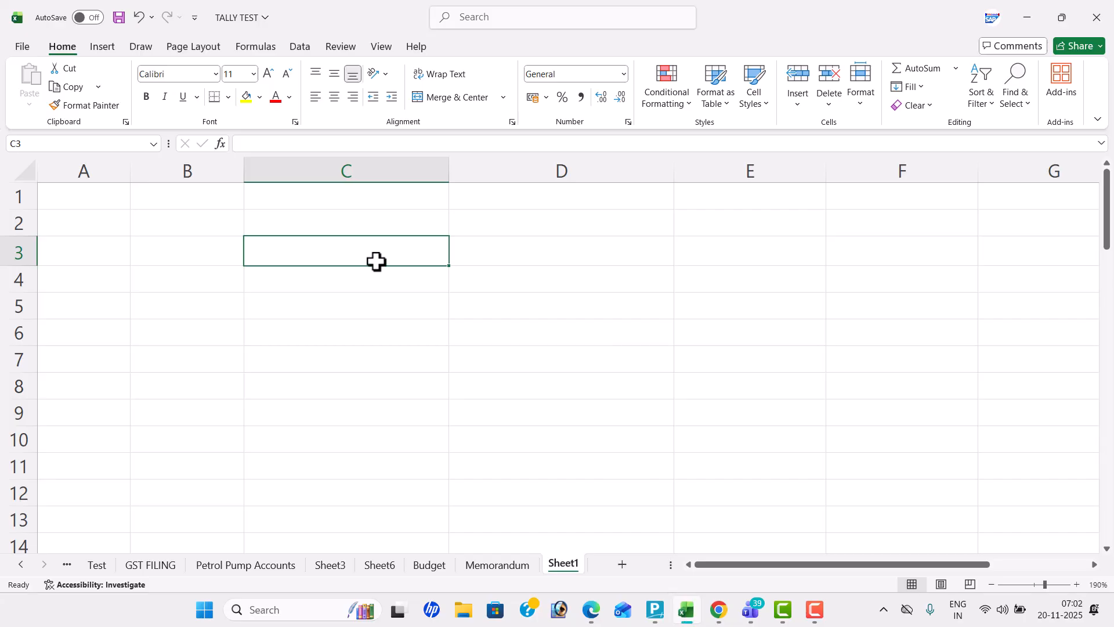
pyautogui.write('in')
pyautogui.press('BackSpace')
pyautogui.press('BackSpace')
pyautogui.write('Inventory ')
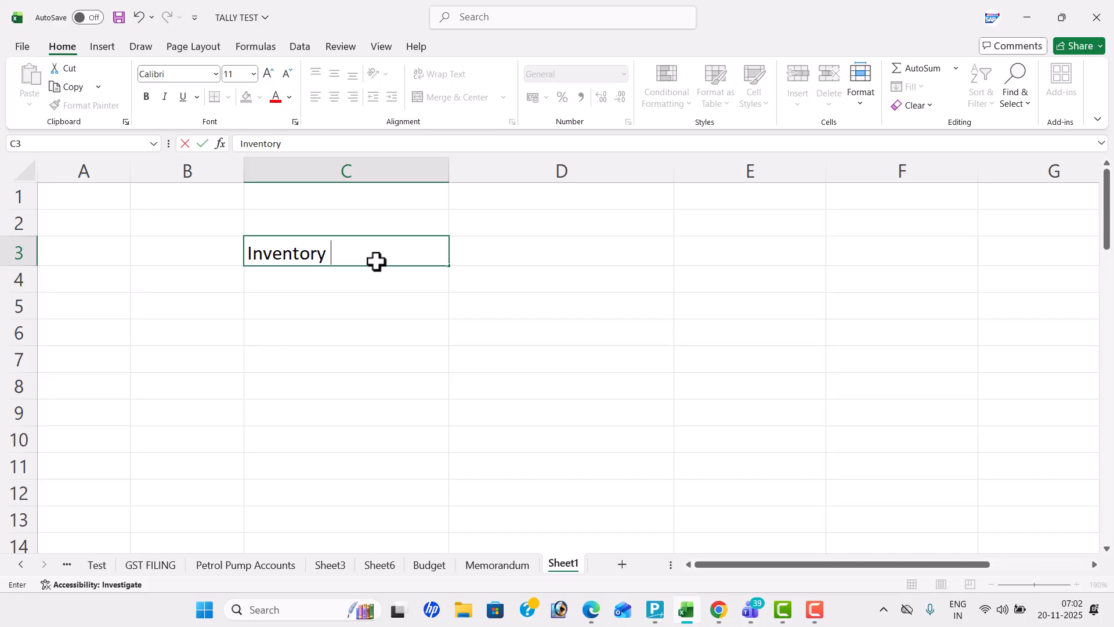
pyautogui.write('Management')
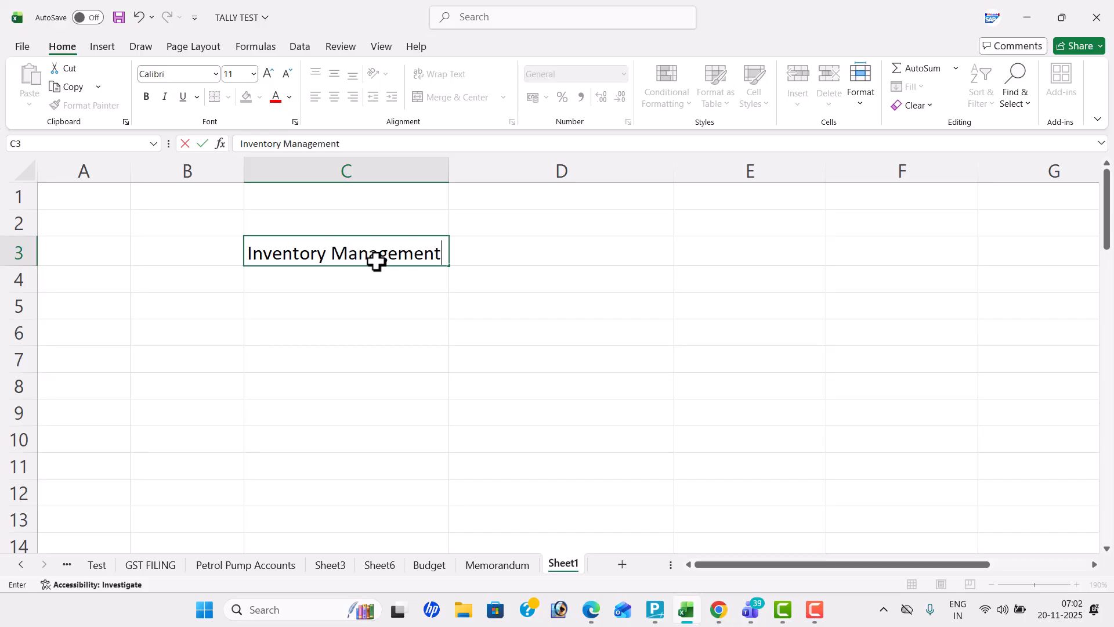
pyautogui.click(550, 290)
# Fill the Inventory Management heading cell C3 with yellow
pyautogui.click(416, 258)
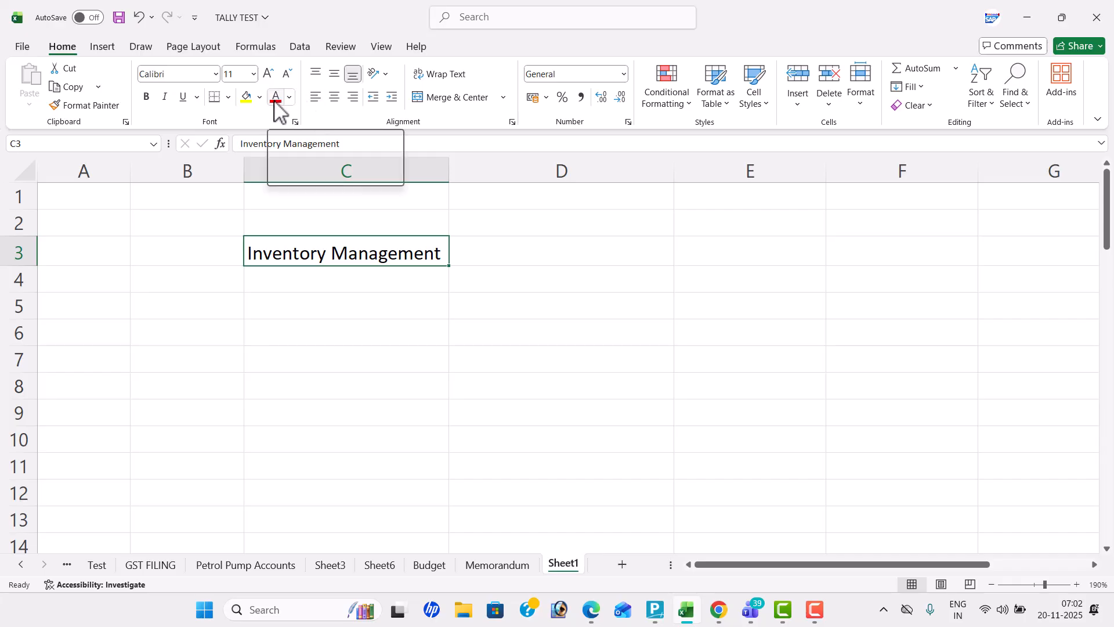
pyautogui.click(246, 100)
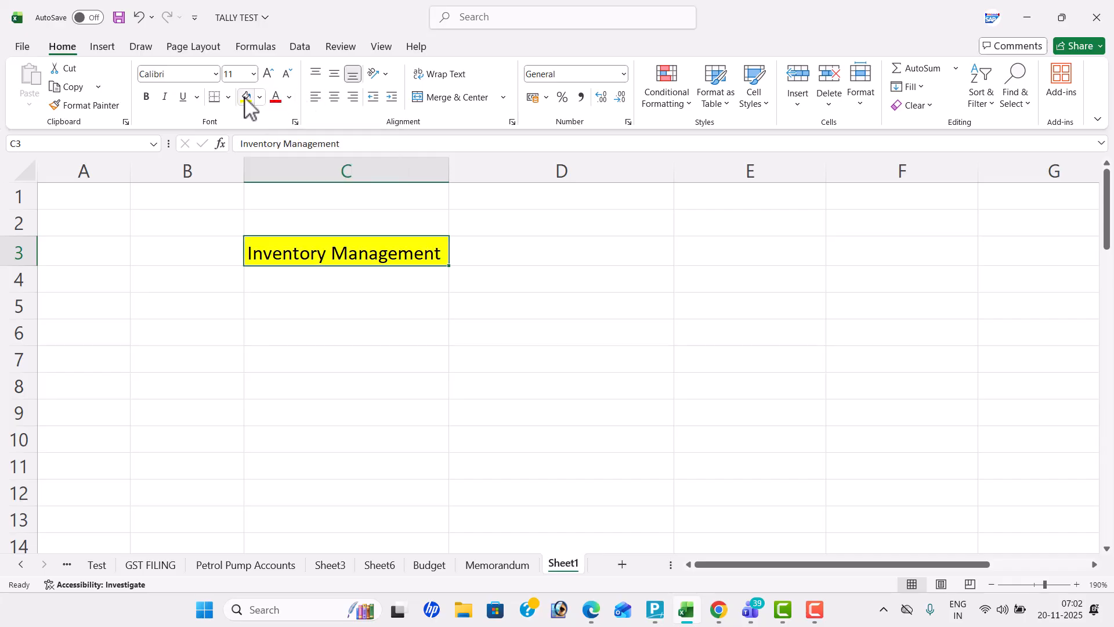
pyautogui.click(545, 249)
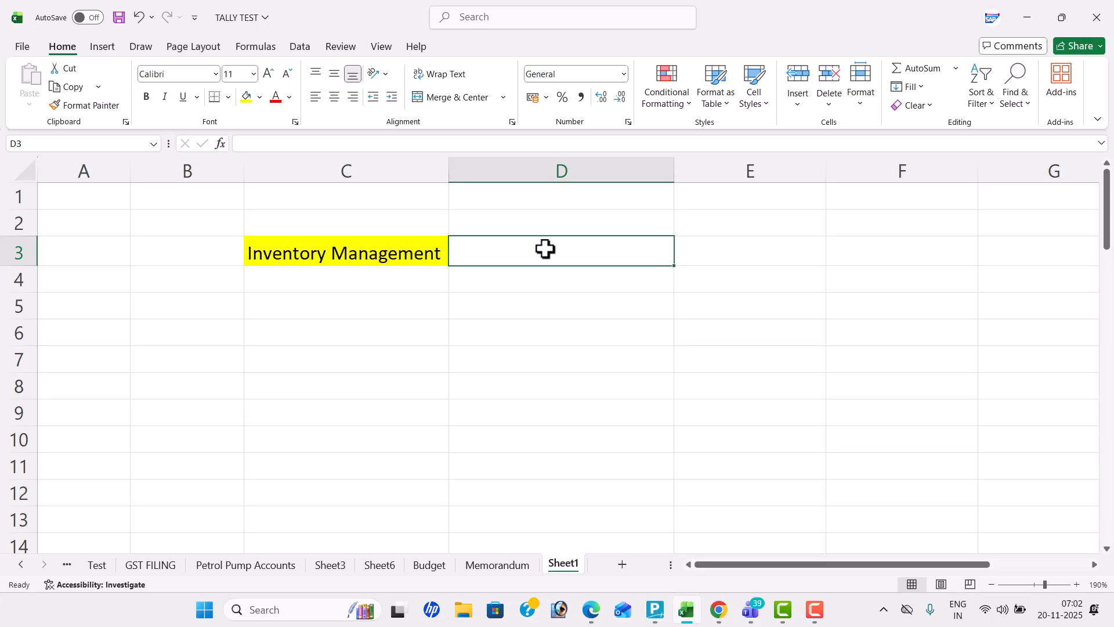
# Switch to the Teams meeting and request two more absent chat members to join
pyautogui.hotkey('alt', 'Tab')
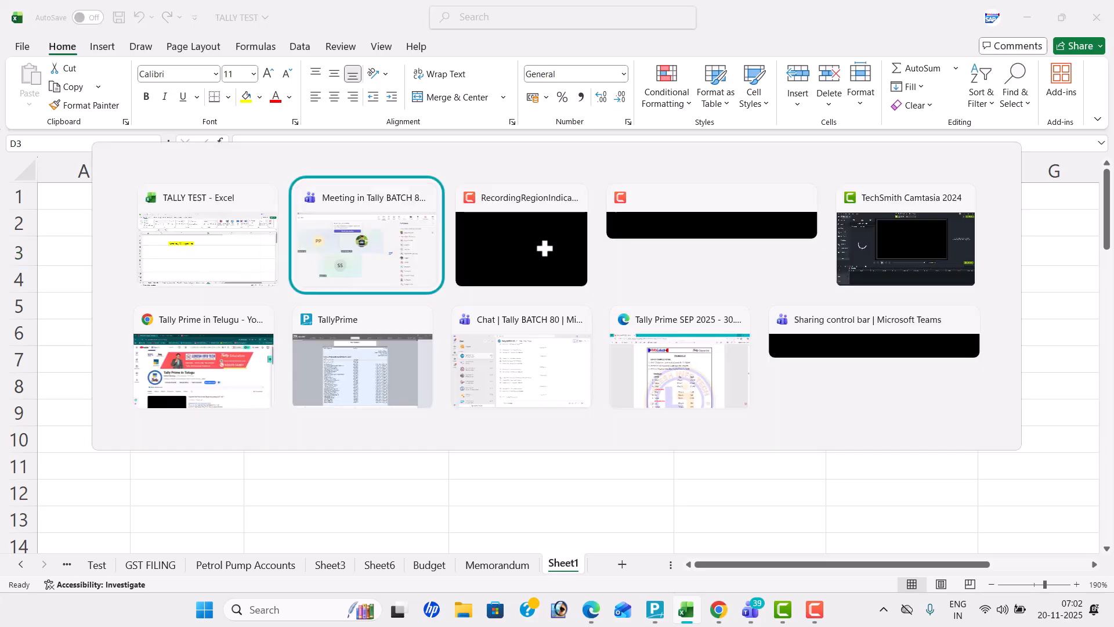
pyautogui.click(423, 254)
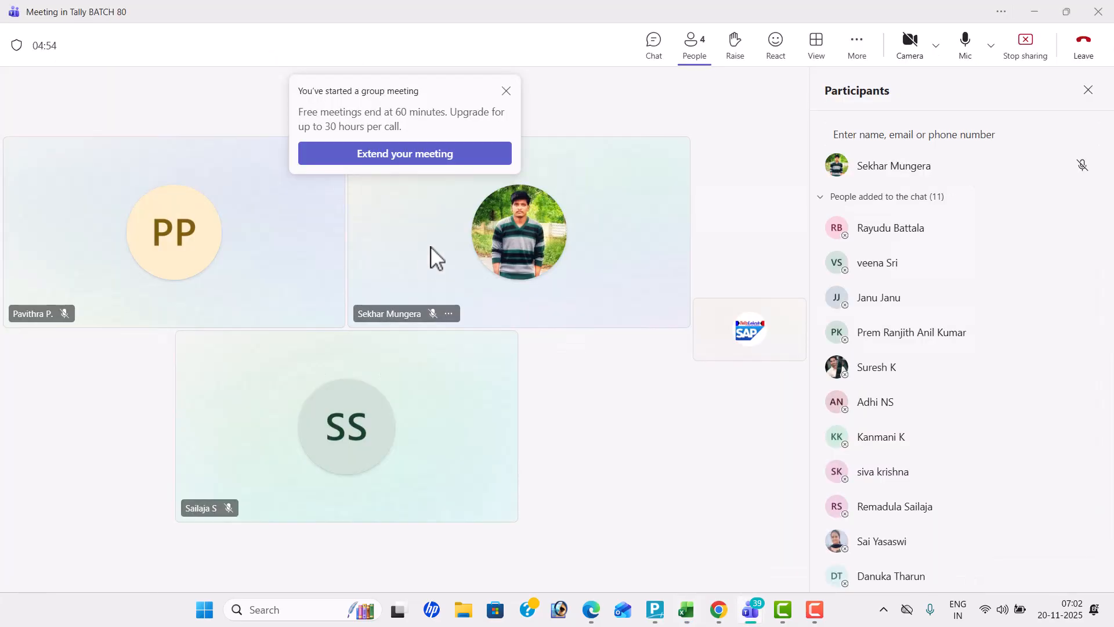
pyautogui.click(1066, 268)
pyautogui.click(1060, 542)
# Return to the Excel workbook and enter the label "Nature of Business" in C5
pyautogui.hotkey('alt', 'Tab')
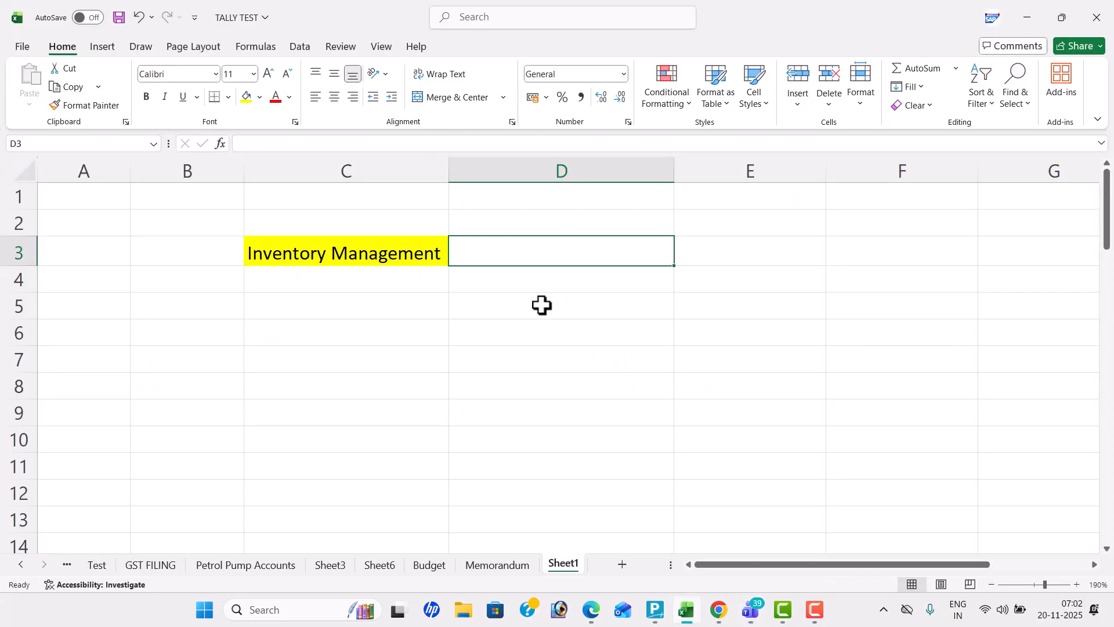
pyautogui.press('Down')
pyautogui.press('Down')
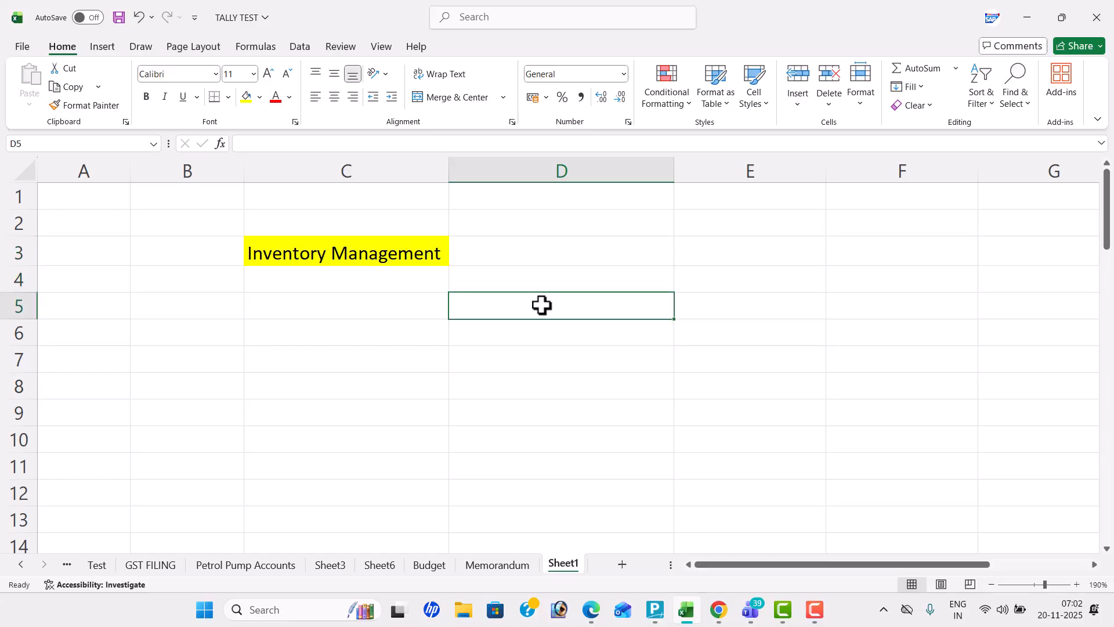
pyautogui.press('Left')
pyautogui.press('Left')
pyautogui.press('Left')
pyautogui.press('Right')
pyautogui.press('Right')
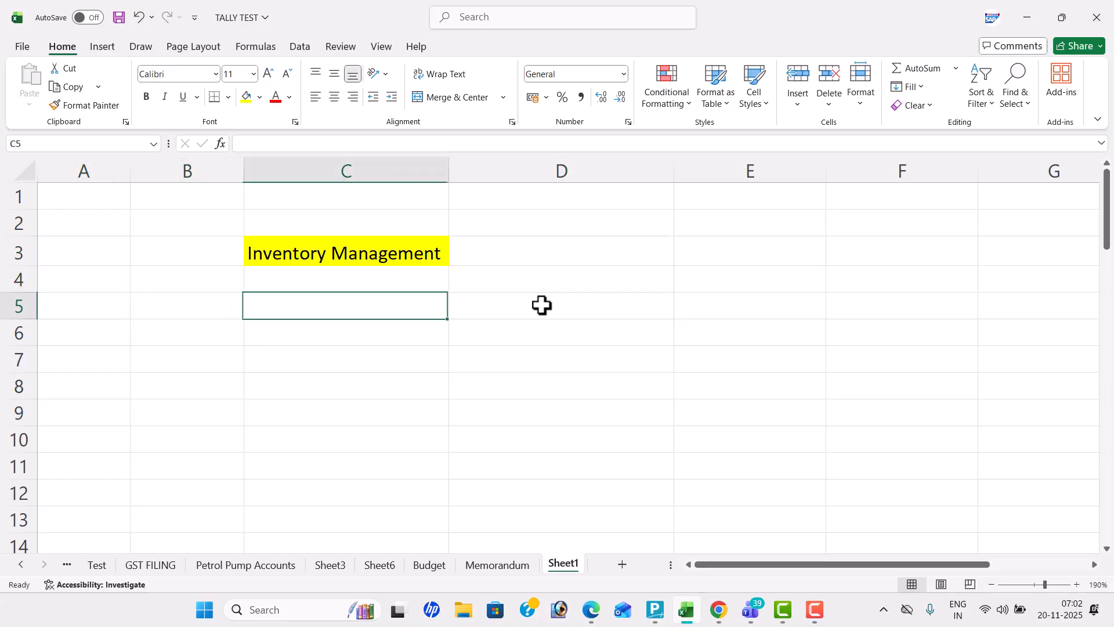
pyautogui.write('Nature o')
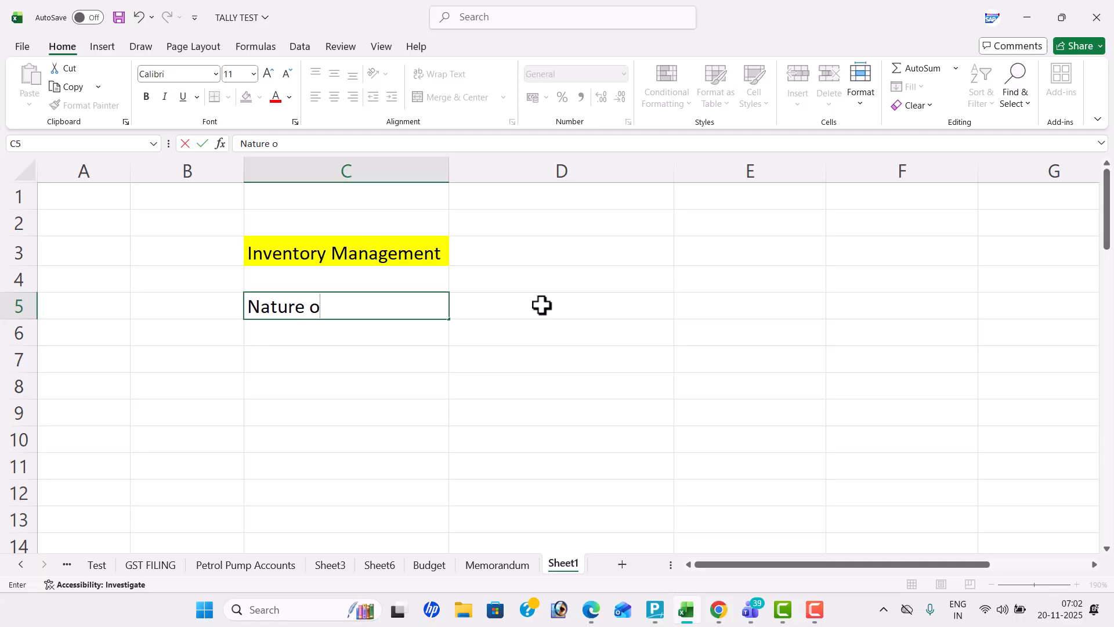
pyautogui.write('f Business')
pyautogui.click(542, 306)
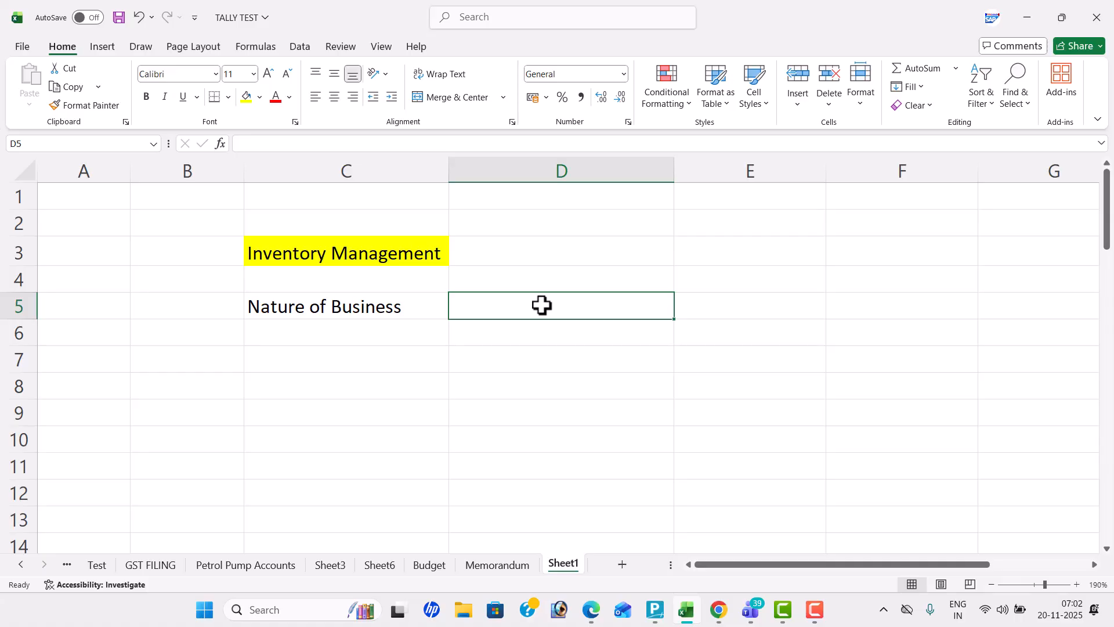
# Enter "Buying and Selling of Goods" in D3 beside the heading and widen column D to fit the text
pyautogui.press('Up')
pyautogui.press('Up')
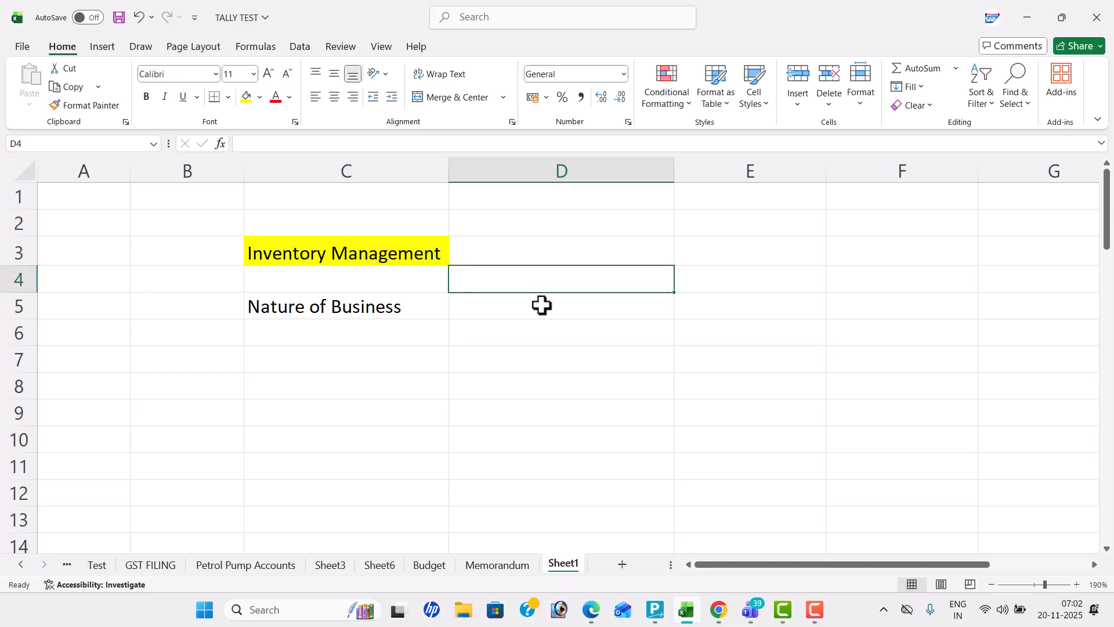
pyautogui.write('Buying o')
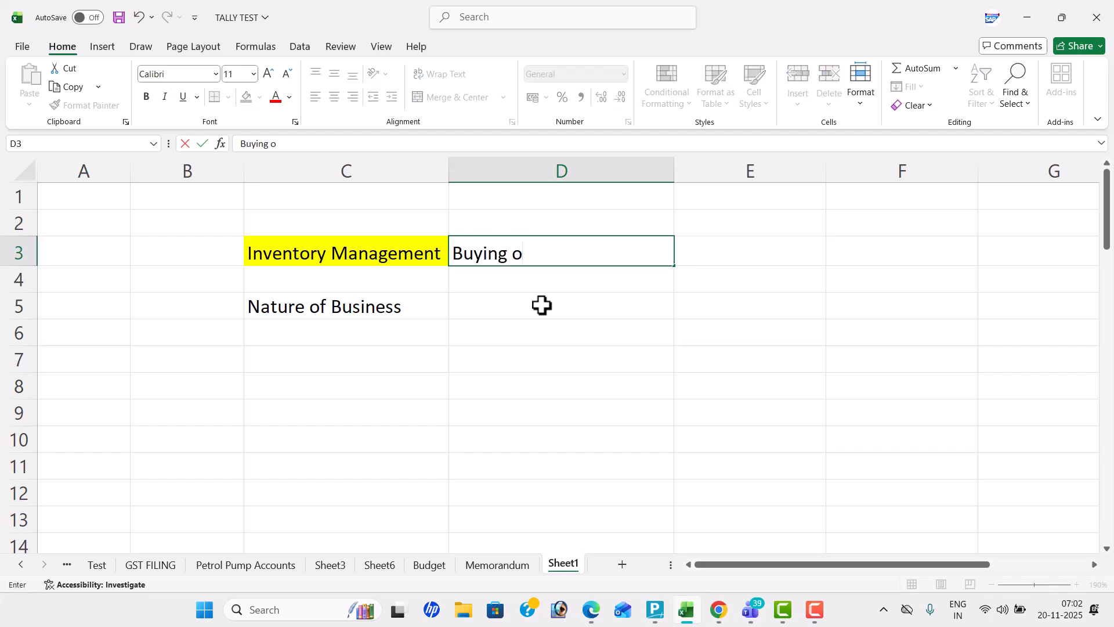
pyautogui.press('BackSpace')
pyautogui.write('and selling of Goods')
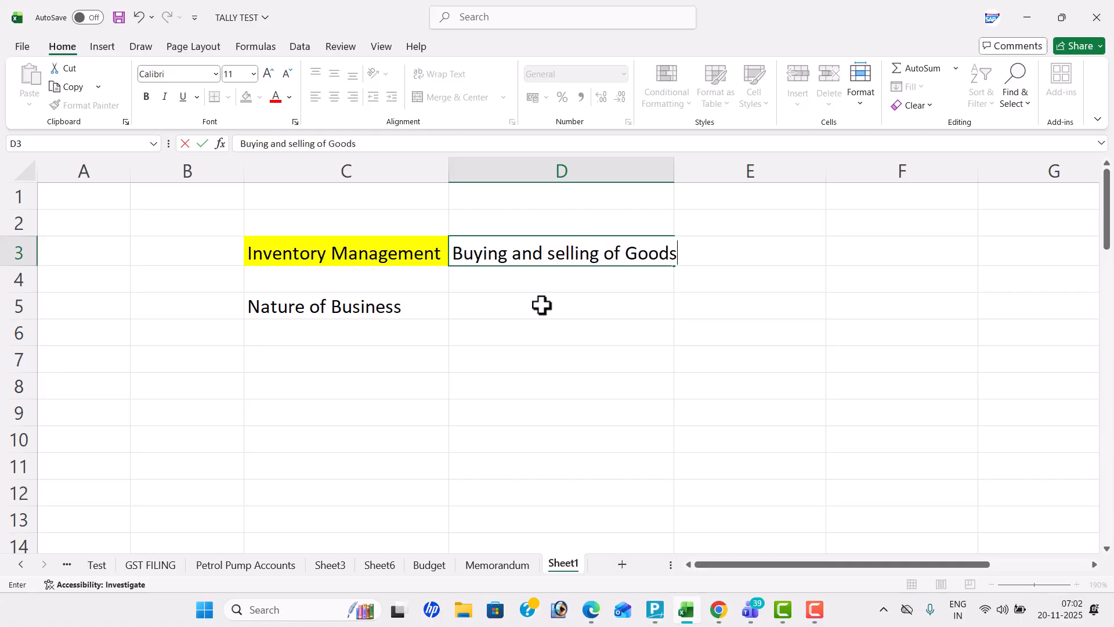
pyautogui.click(553, 253)
pyautogui.press('BackSpace')
pyautogui.write('S')
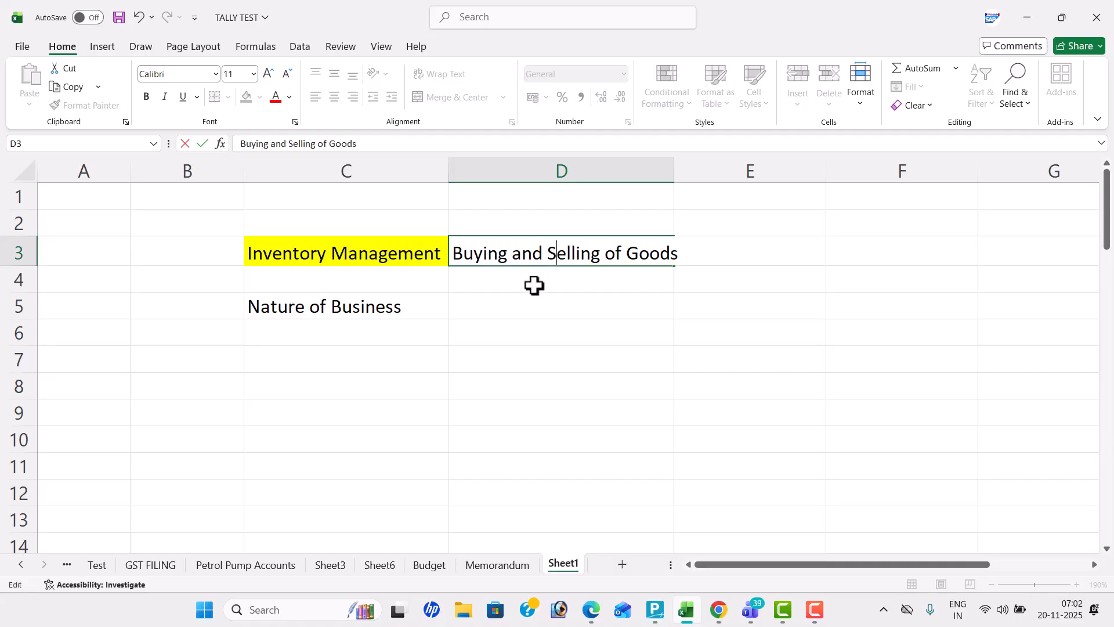
pyautogui.click(585, 316)
pyautogui.moveTo(672, 168); pyautogui.dragTo(696, 182)
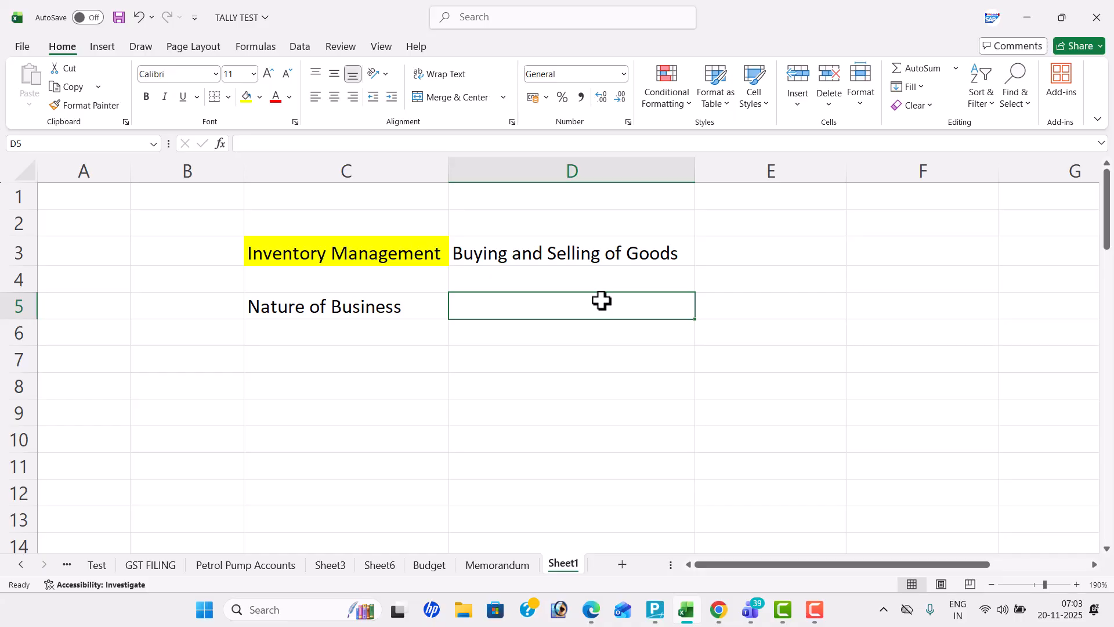
# List "mobile shops" in D5 and "electrical goods" in D6 as business examples
pyautogui.write('mobile sh')
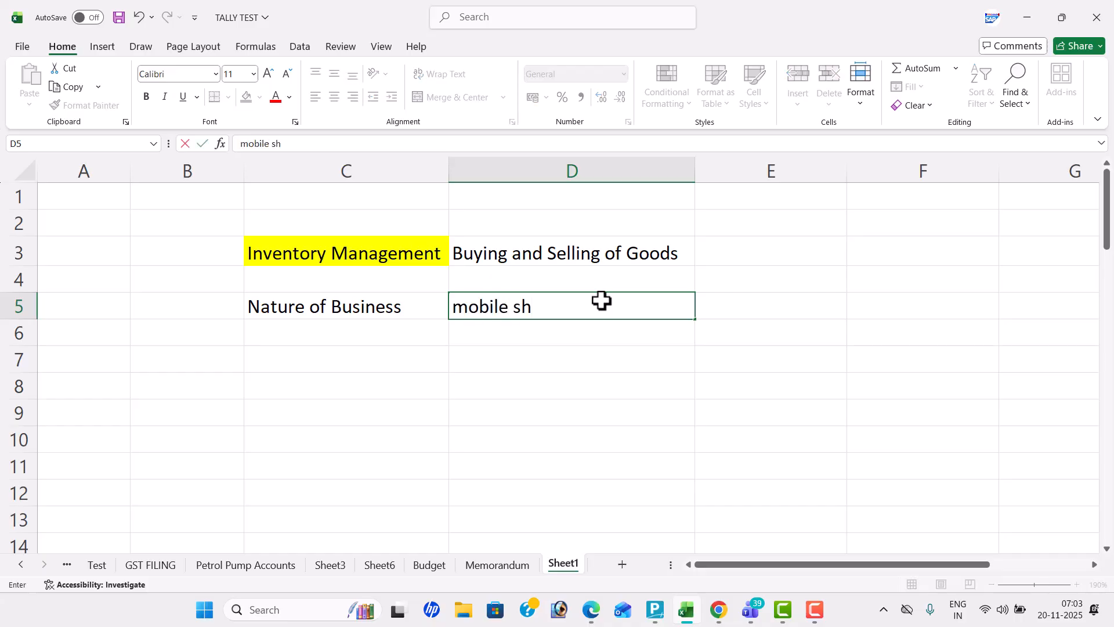
pyautogui.write('ops')
pyautogui.press('Return')
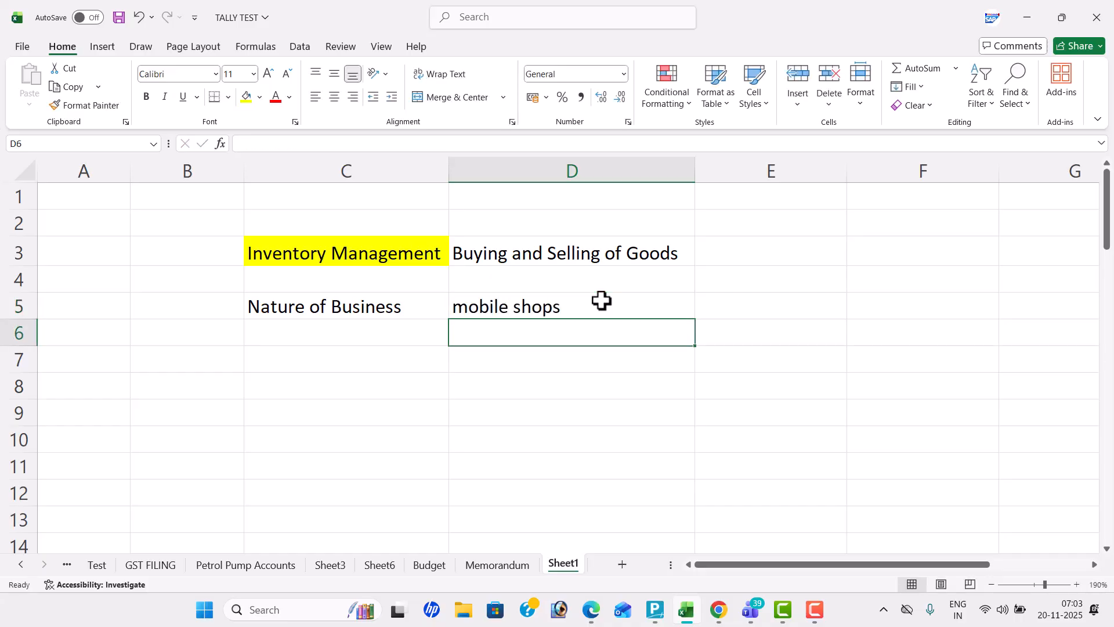
pyautogui.write('electric')
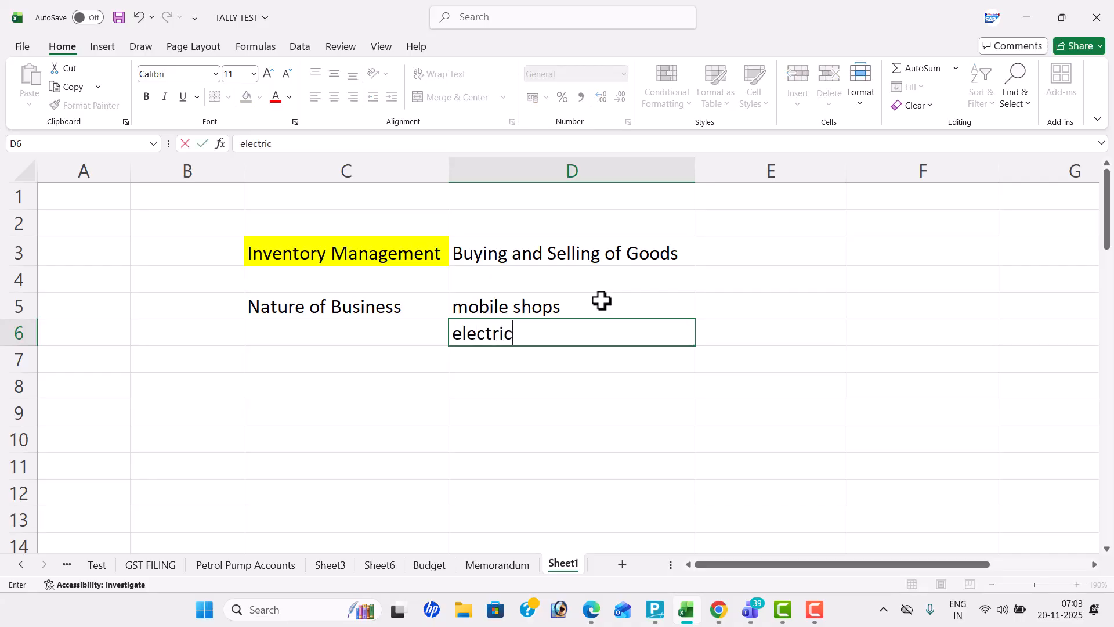
pyautogui.write('al goods')
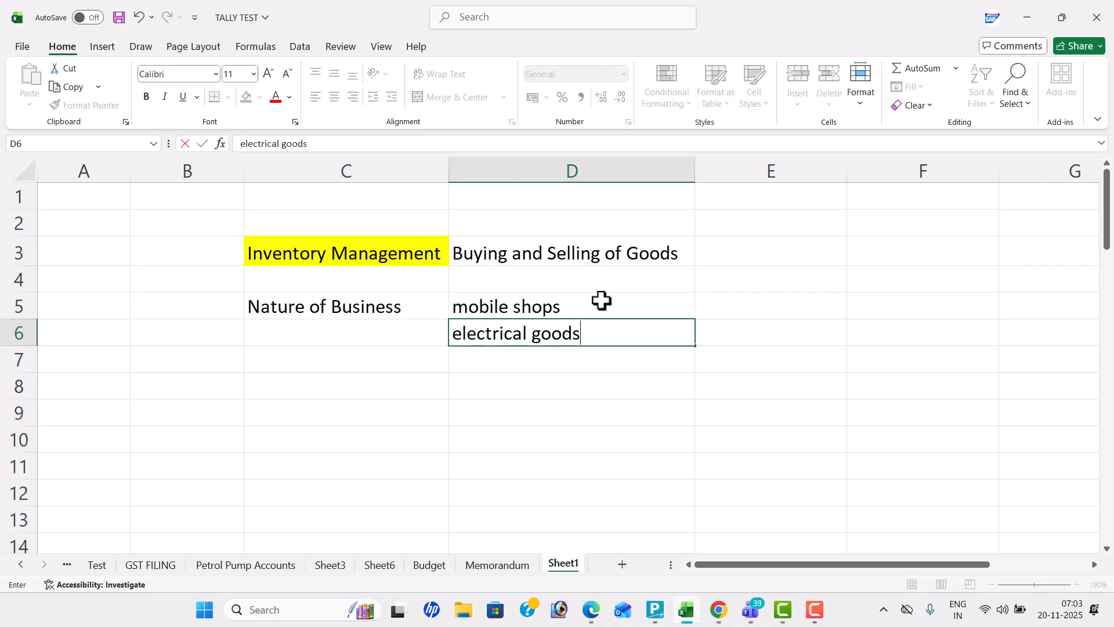
pyautogui.press('Return')
# Add "computer spare parts" in D7 and "furniture shop" in D8 to the list of businesses
pyautogui.write('com')
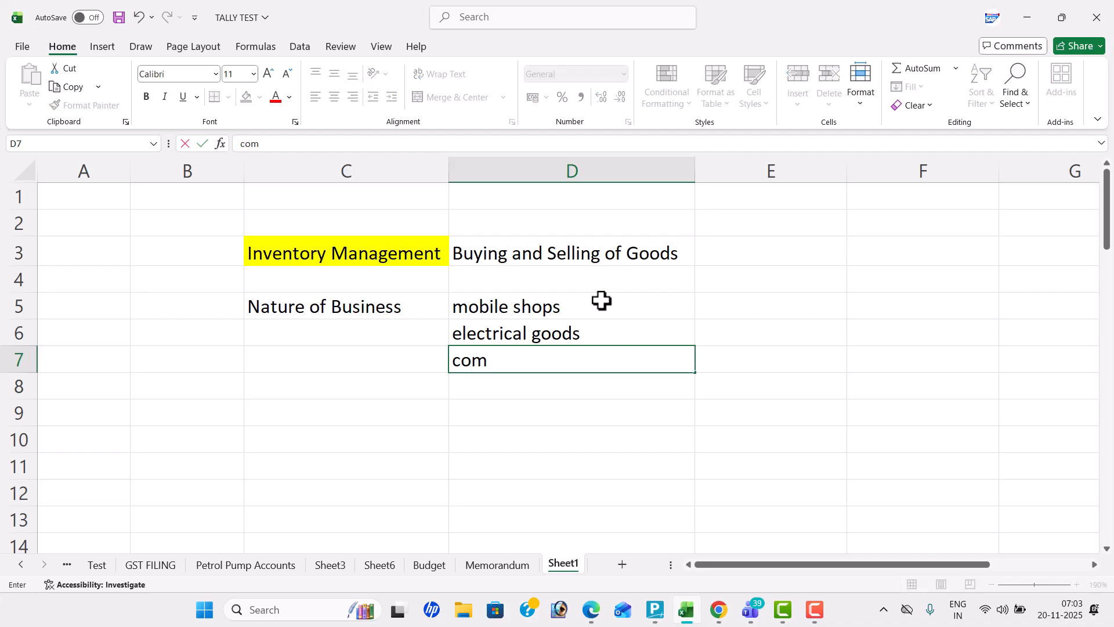
pyautogui.write('puter spa')
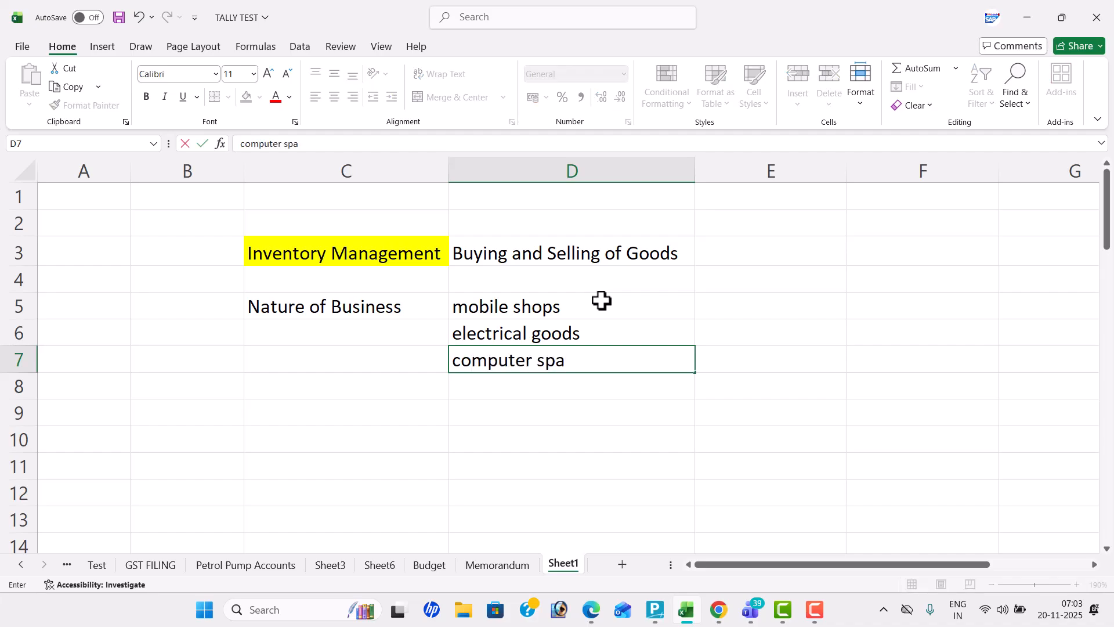
pyautogui.write('re parts')
pyautogui.press('Return')
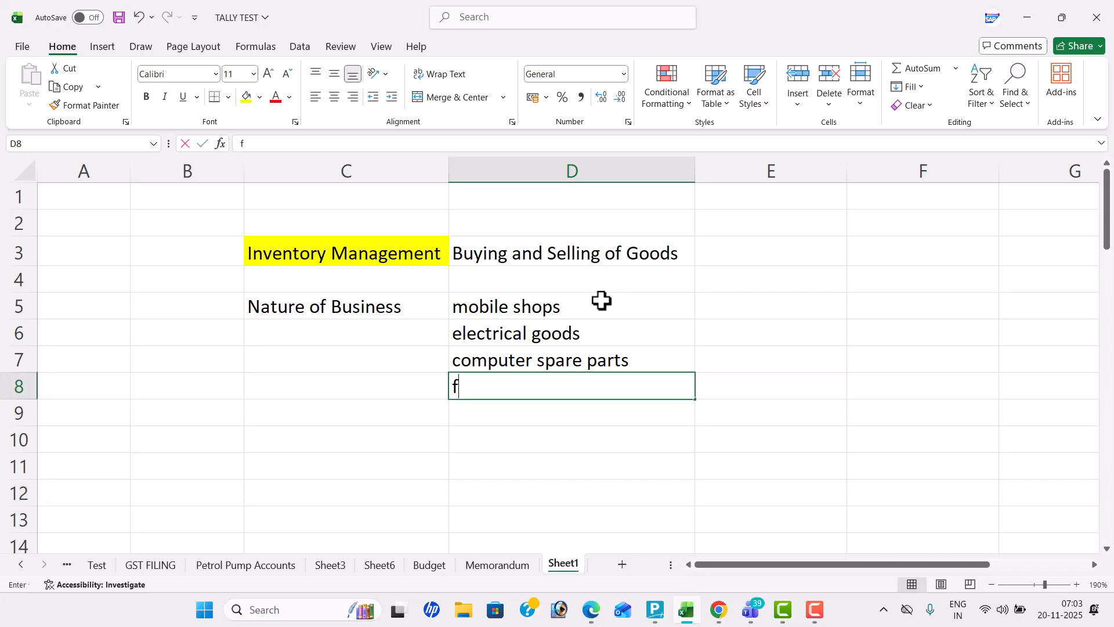
pyautogui.write('furnitrure shop')
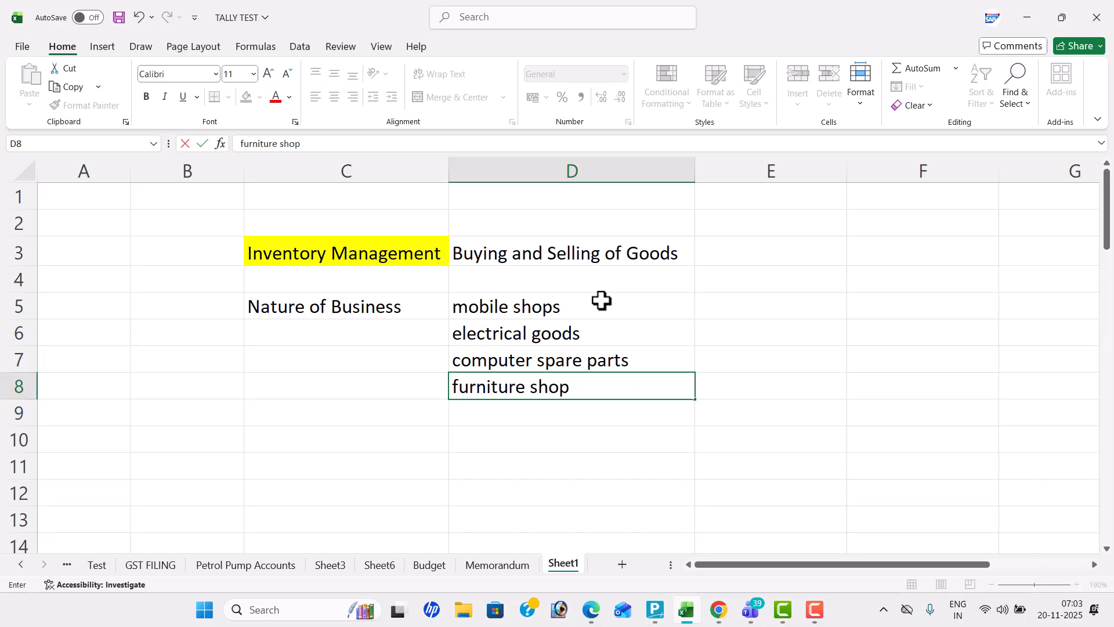
pyautogui.press('Return')
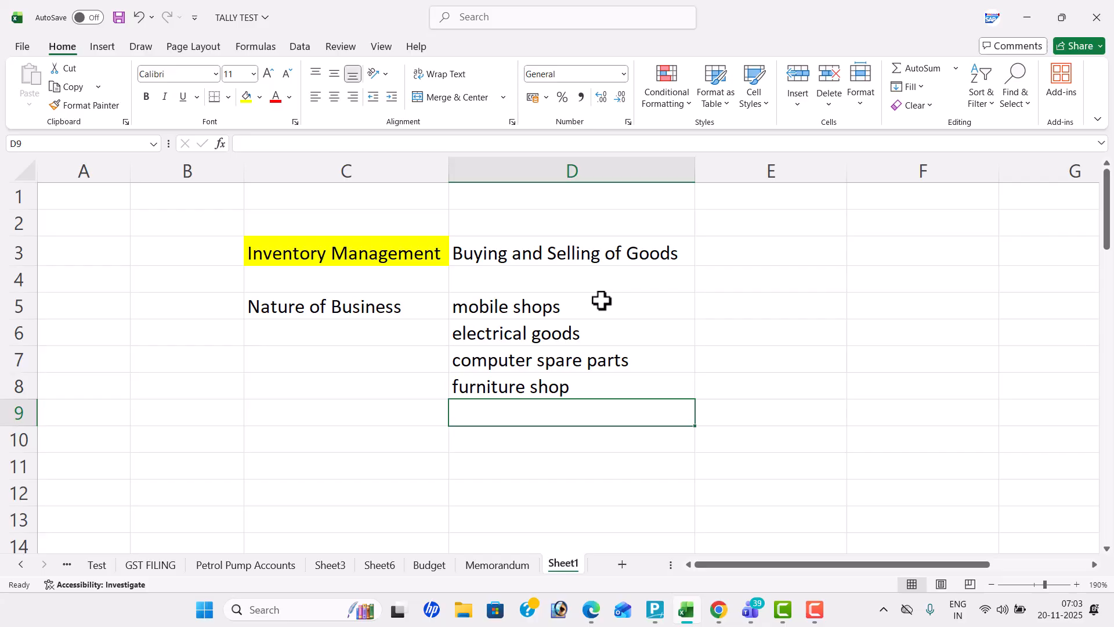
# Add "cloth show room" in D9 to the list of businesses
pyautogui.write('cl')
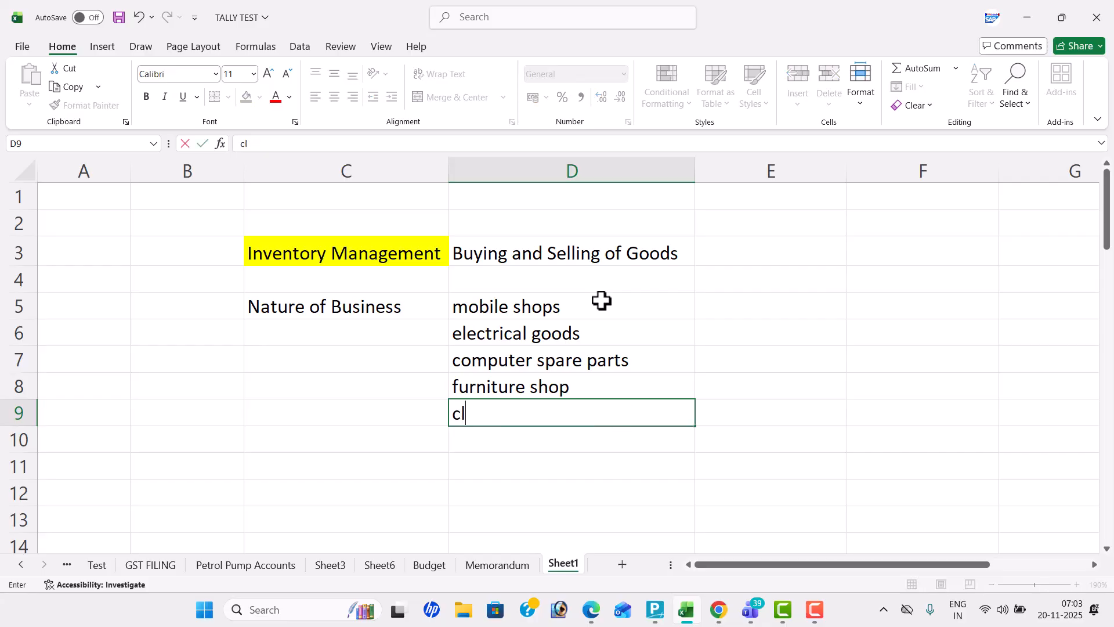
pyautogui.write('ost')
pyautogui.press('BackSpace')
pyautogui.write('th shpw')
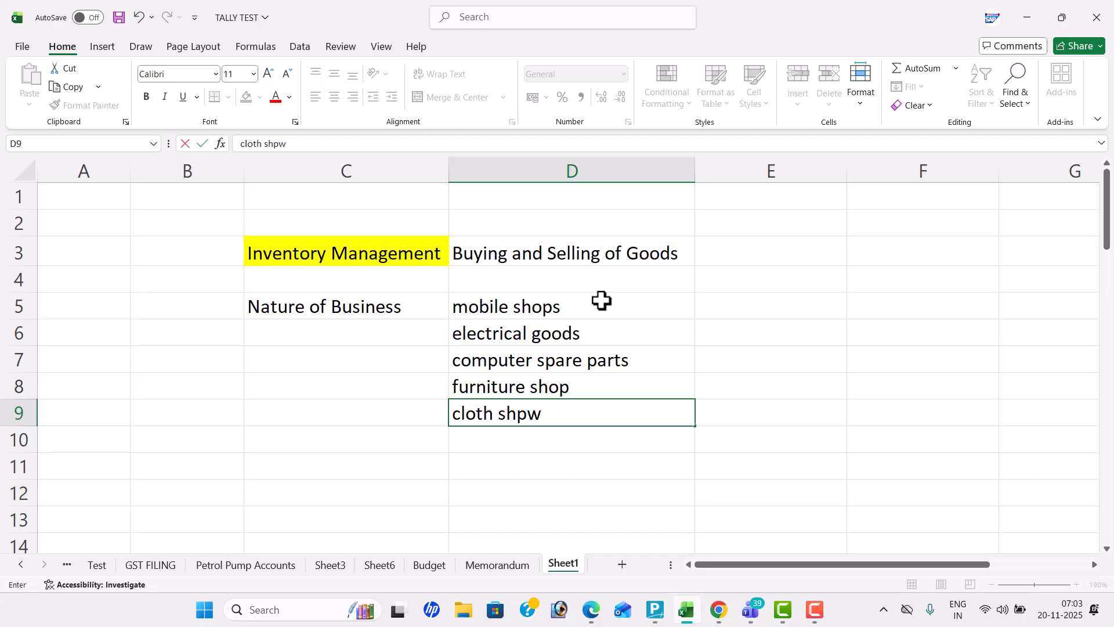
pyautogui.press('BackSpace')
pyautogui.press('BackSpace')
pyautogui.press('BackSpace')
pyautogui.write('ow room')
pyautogui.press('Return')
# Add "bike show room" in D10 to the list of businesses
pyautogui.write('c')
pyautogui.press('BackSpace')
pyautogui.write('bike')
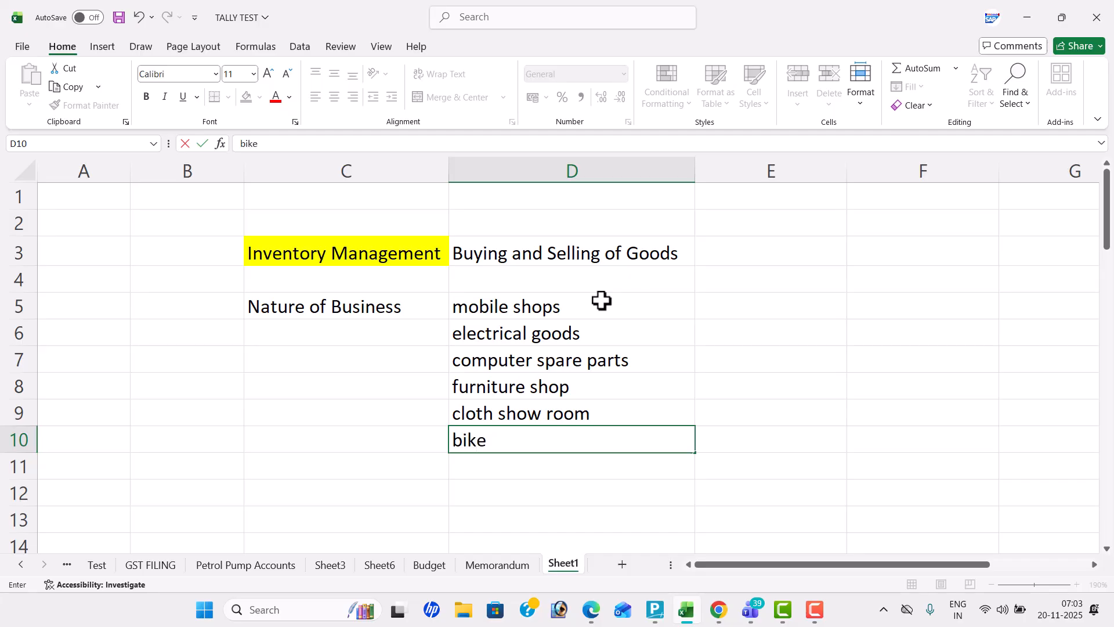
pyautogui.write(' show room')
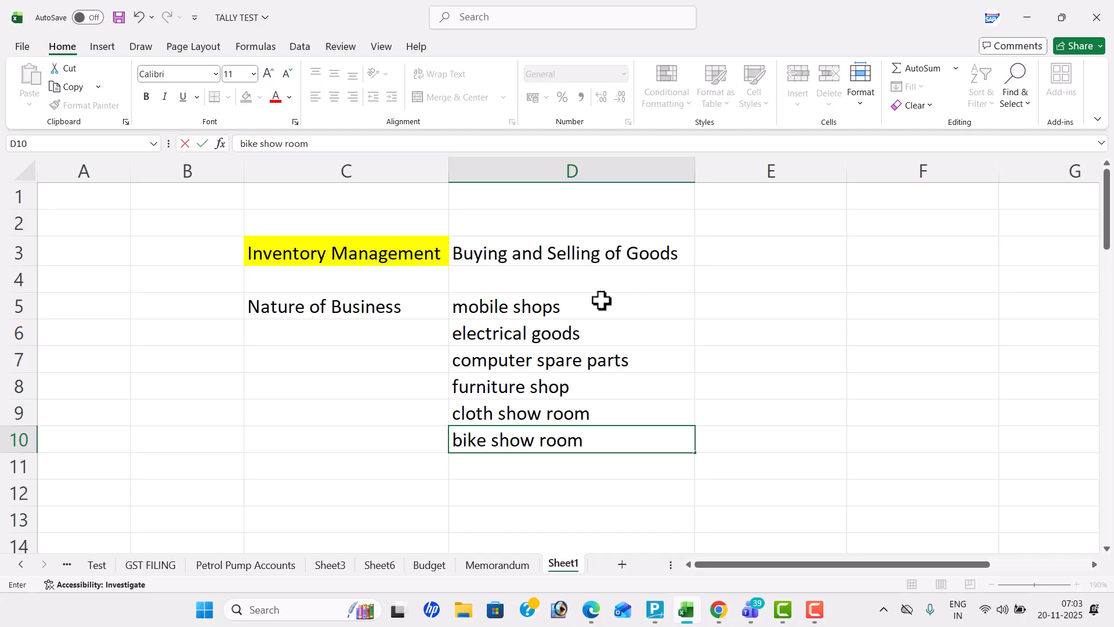
# Change the font colour of the Nature of Business label in C5 to red
pyautogui.click(381, 302)
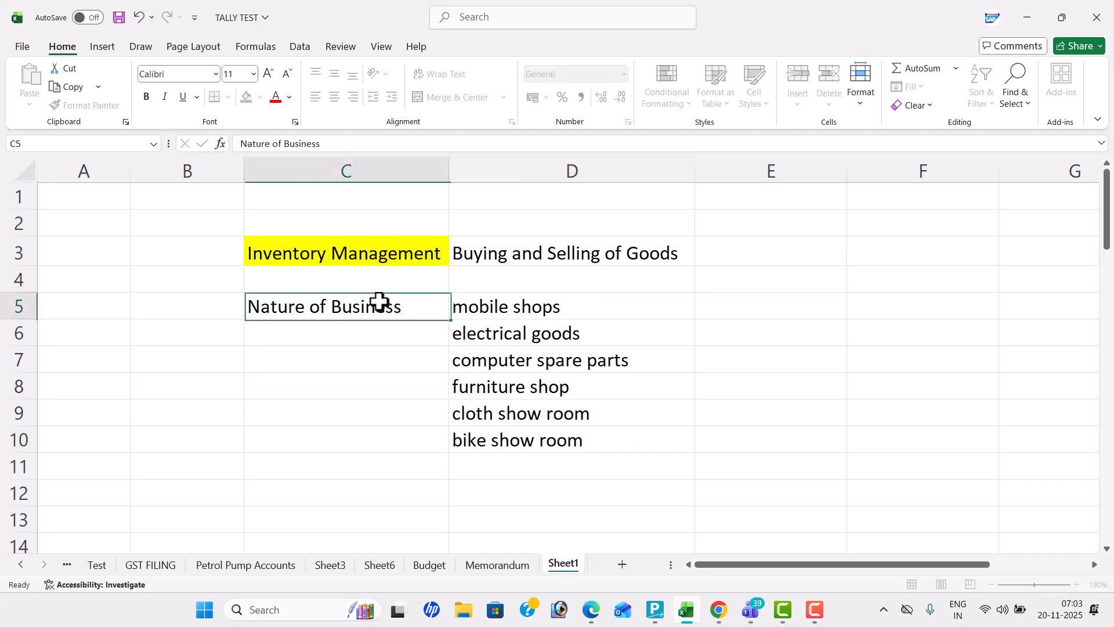
pyautogui.click(275, 97)
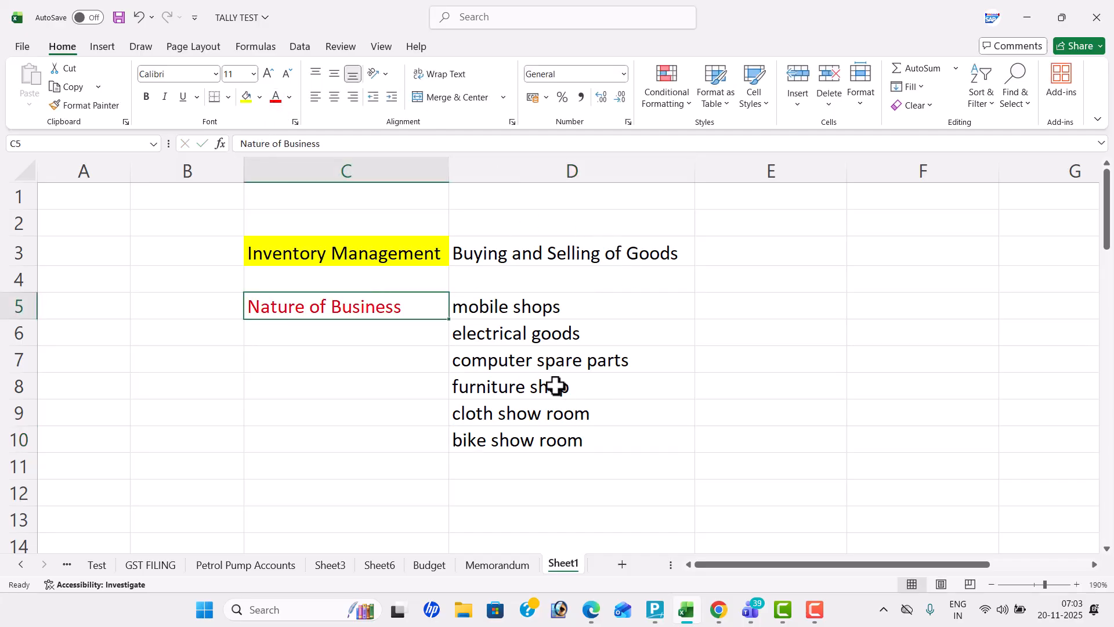
# Enter "Purchase" in C12, below the list of businesses, and "suppliers" beside it in D12
pyautogui.click(348, 493)
pyautogui.press('Down')
pyautogui.press('Down')
pyautogui.press('Down')
pyautogui.press('Down')
pyautogui.press('Down')
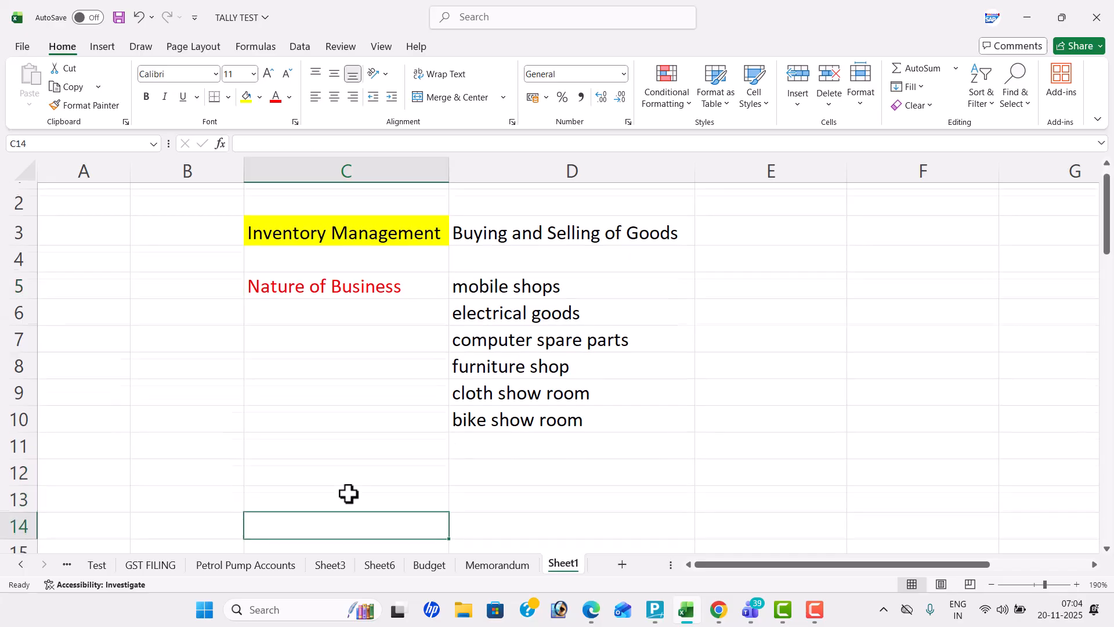
pyautogui.click(319, 388)
pyautogui.write('Purchase')
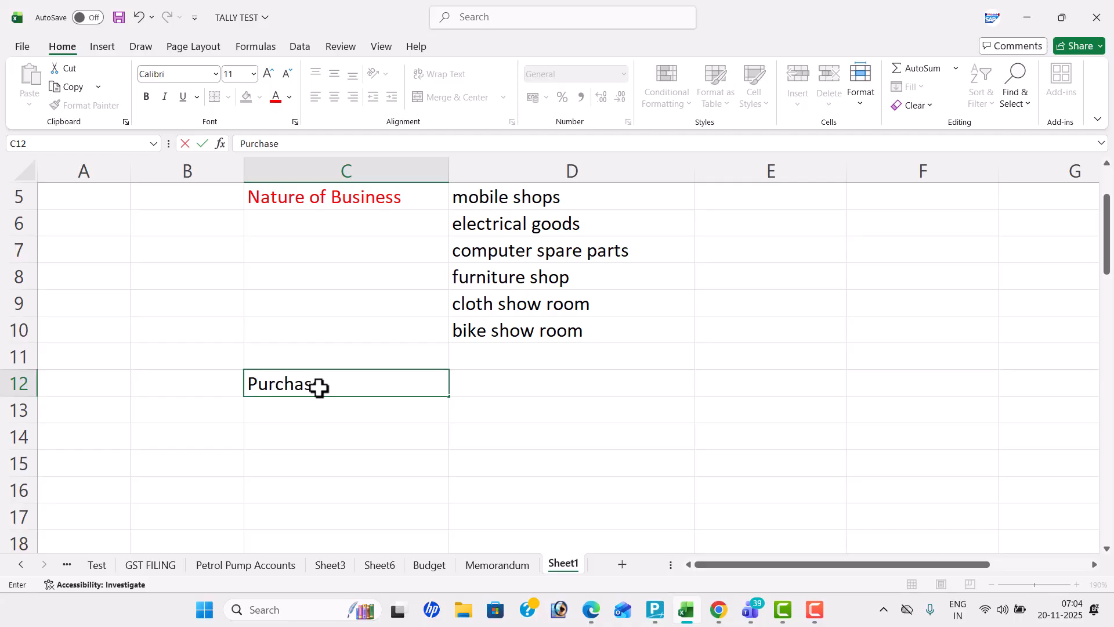
pyautogui.press('Tab')
pyautogui.write('s')
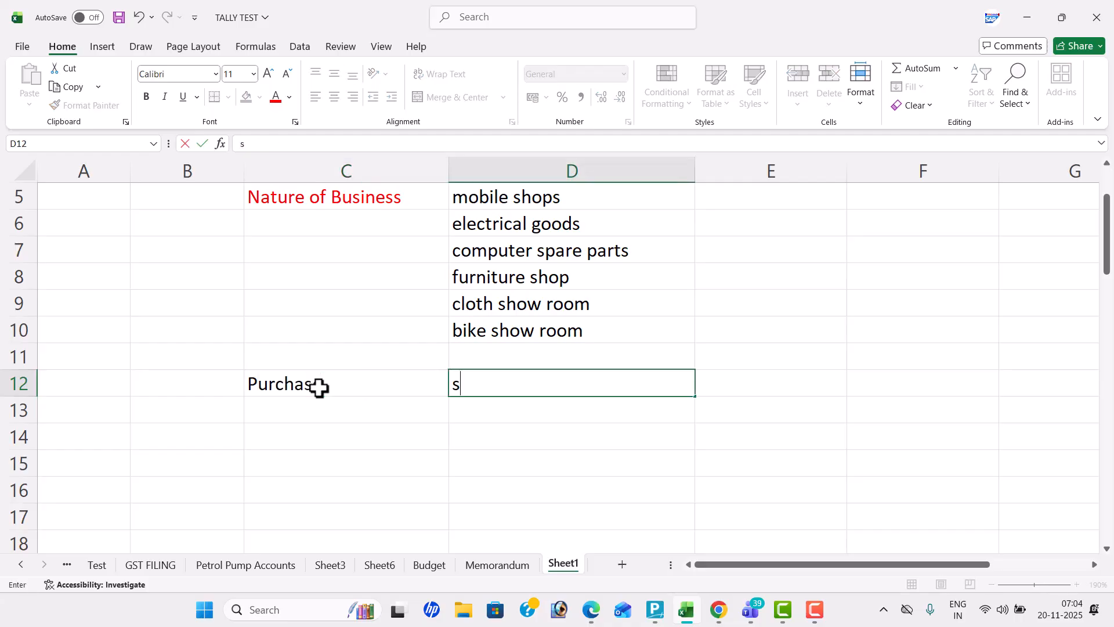
pyautogui.write('uppliers')
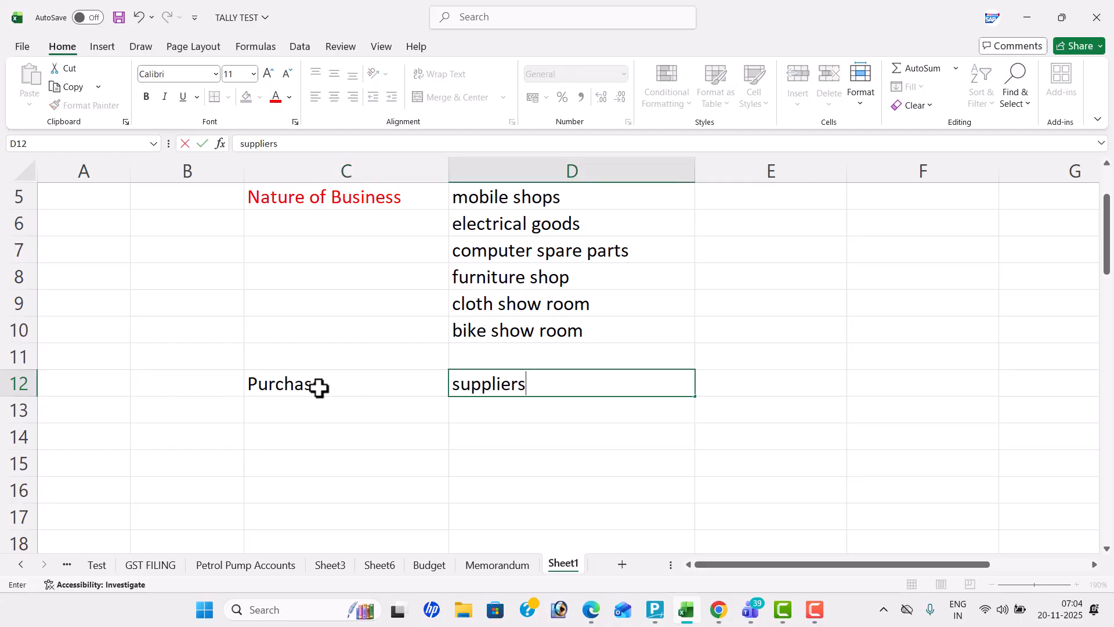
pyautogui.press('Return')
# Add "credit" in E12 to complete the purchase row
pyautogui.press('Right')
pyautogui.press('Up')
pyautogui.write('credit')
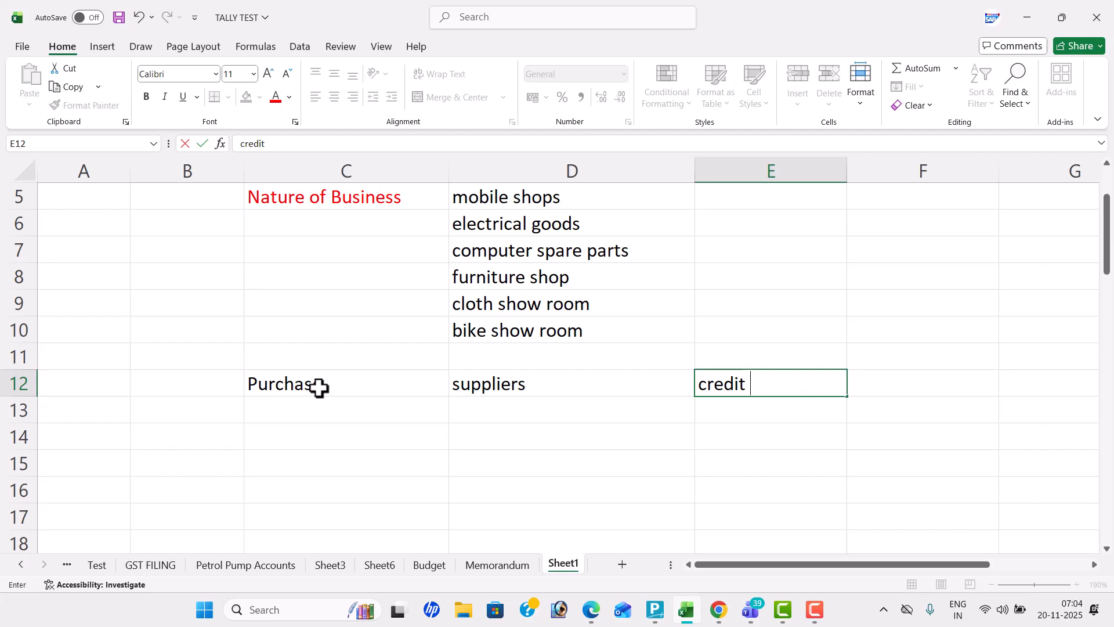
pyautogui.press('Return')
# Enter the label "items" in C14, two rows below Purchase
pyautogui.press('Left')
pyautogui.press('Left')
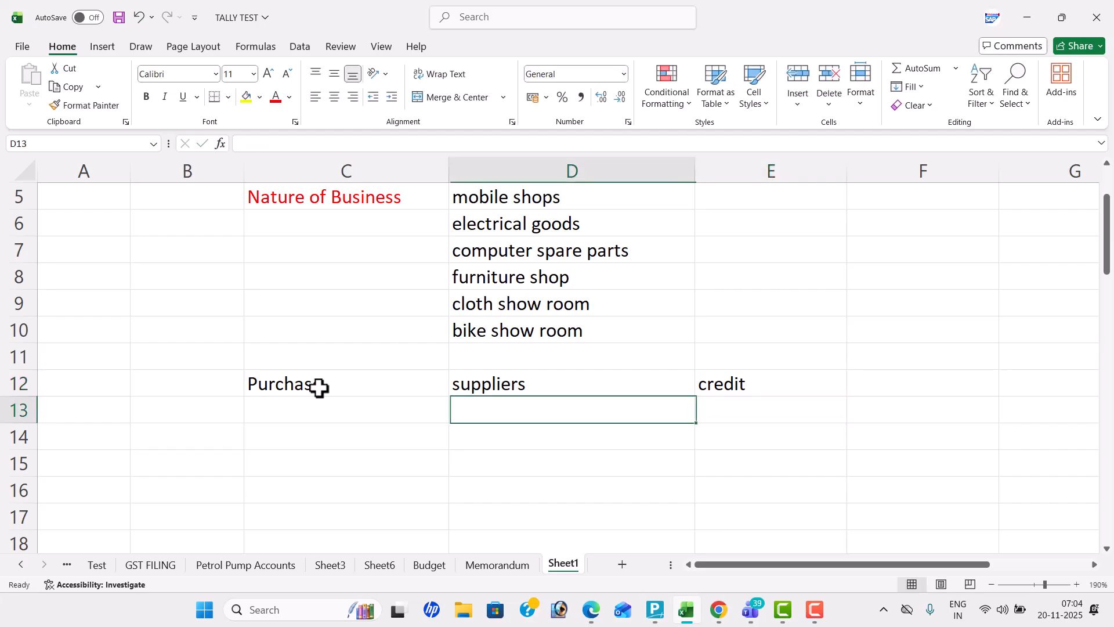
pyautogui.press('Down')
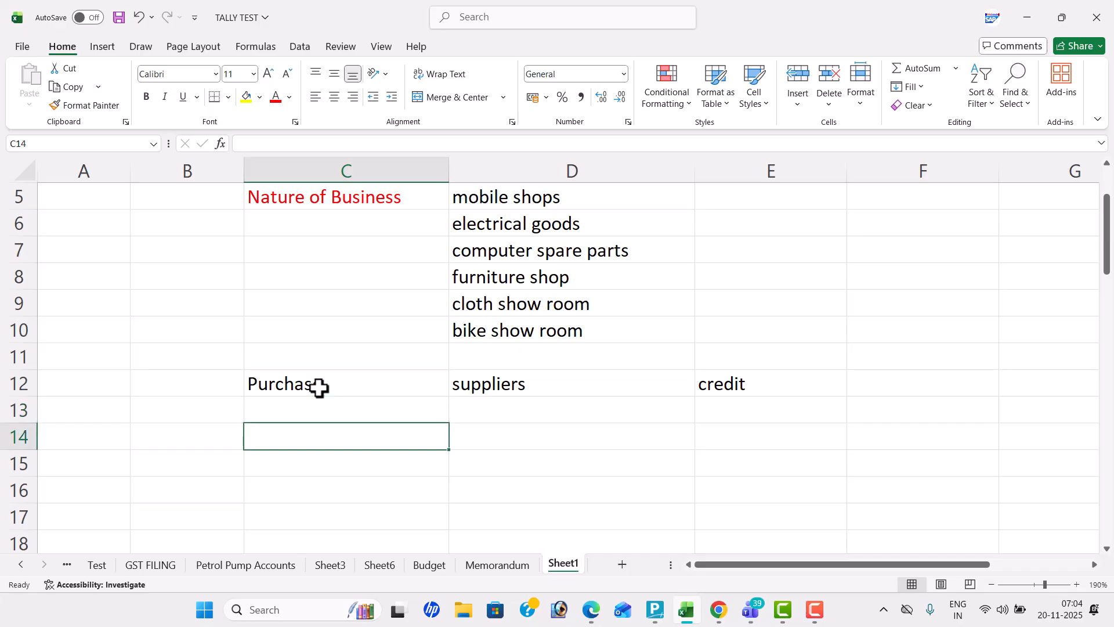
pyautogui.write('items')
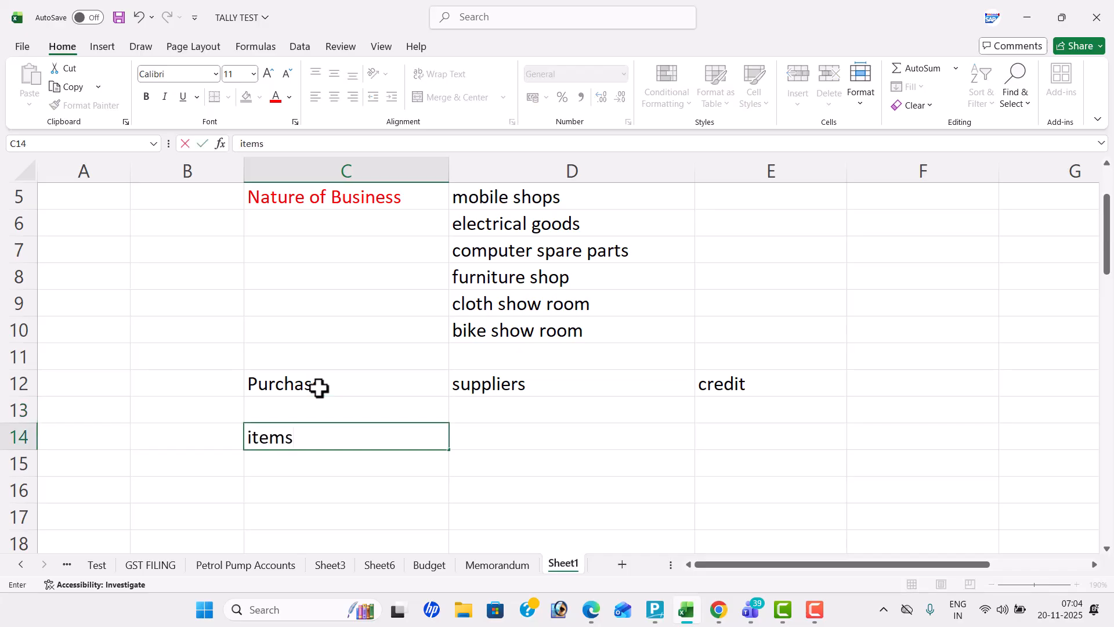
pyautogui.press('Tab')
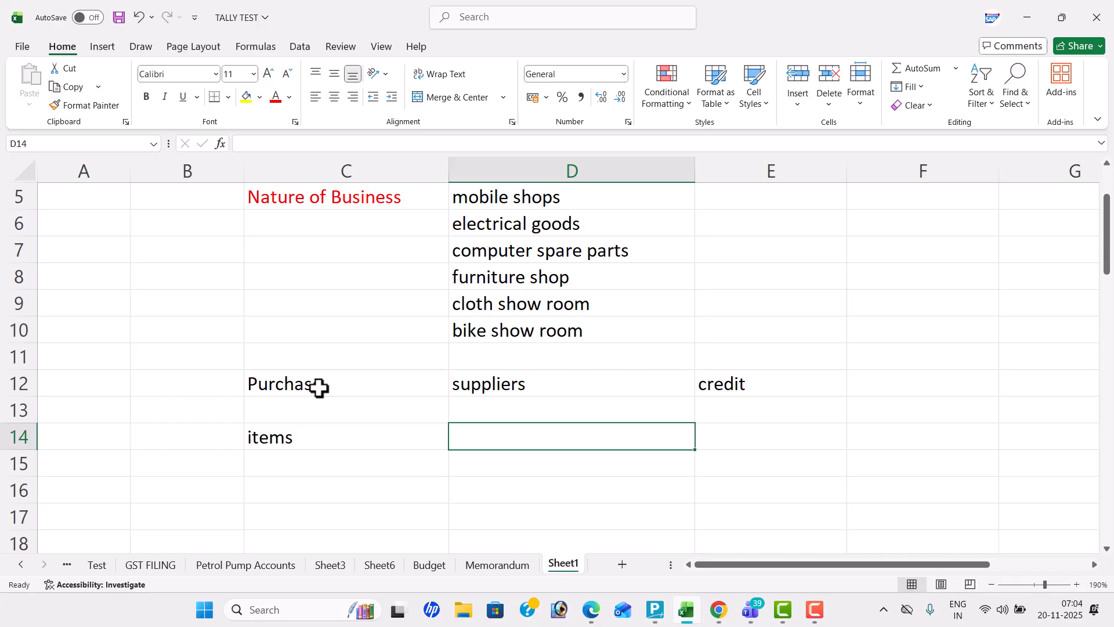
# Enter "sales" in C16 and "customers" beside it in D16
pyautogui.press('Down')
pyautogui.press('Left')
pyautogui.press('Down')
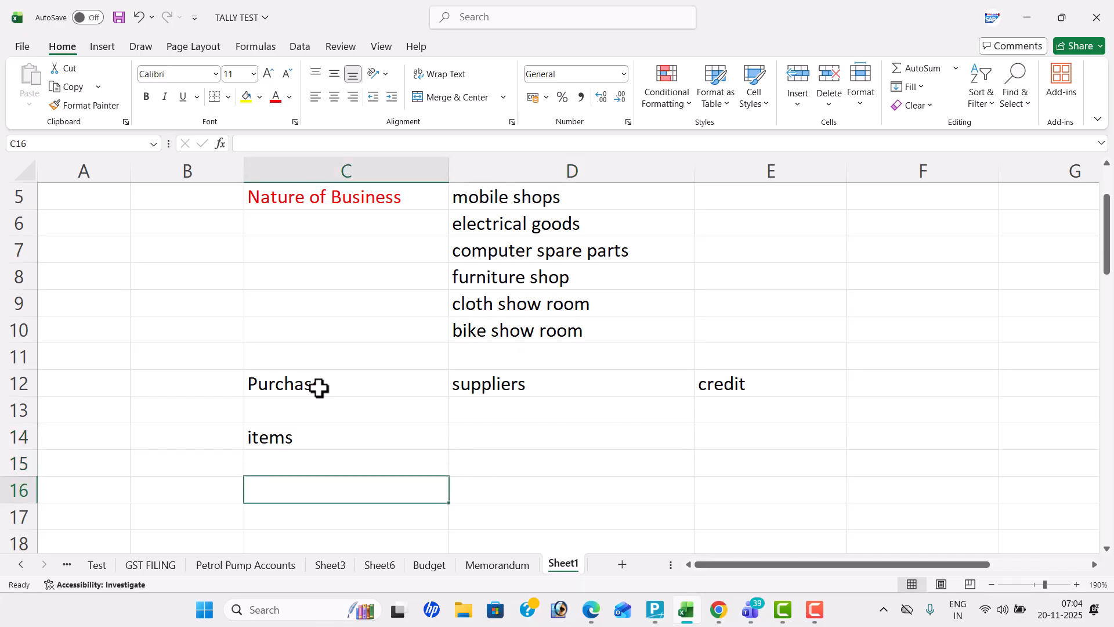
pyautogui.write('sales')
pyautogui.press('Tab')
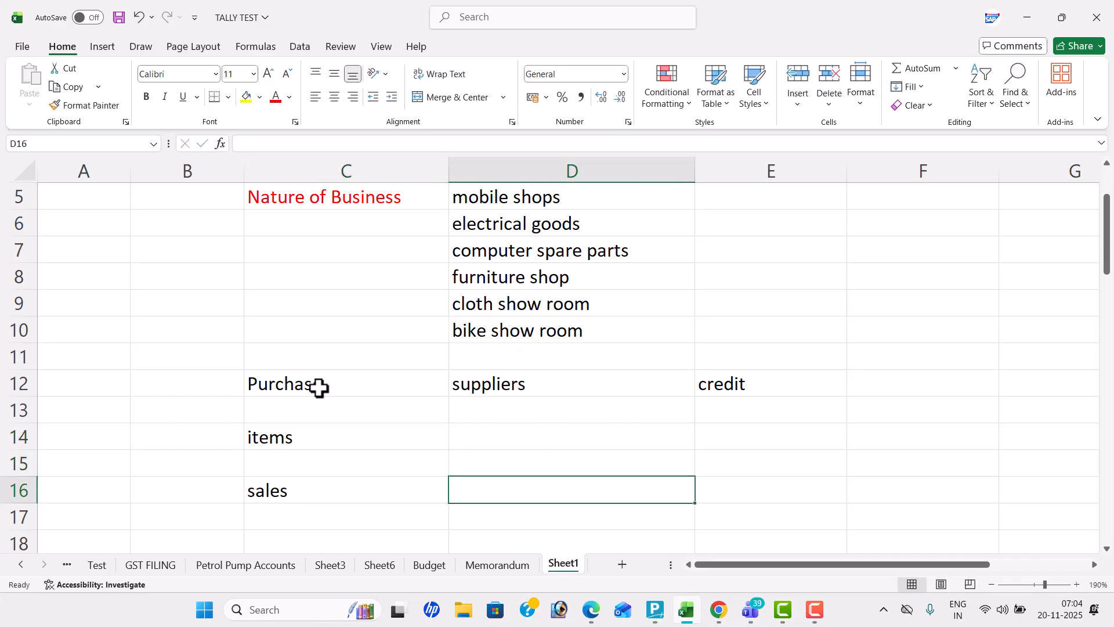
pyautogui.write('customers')
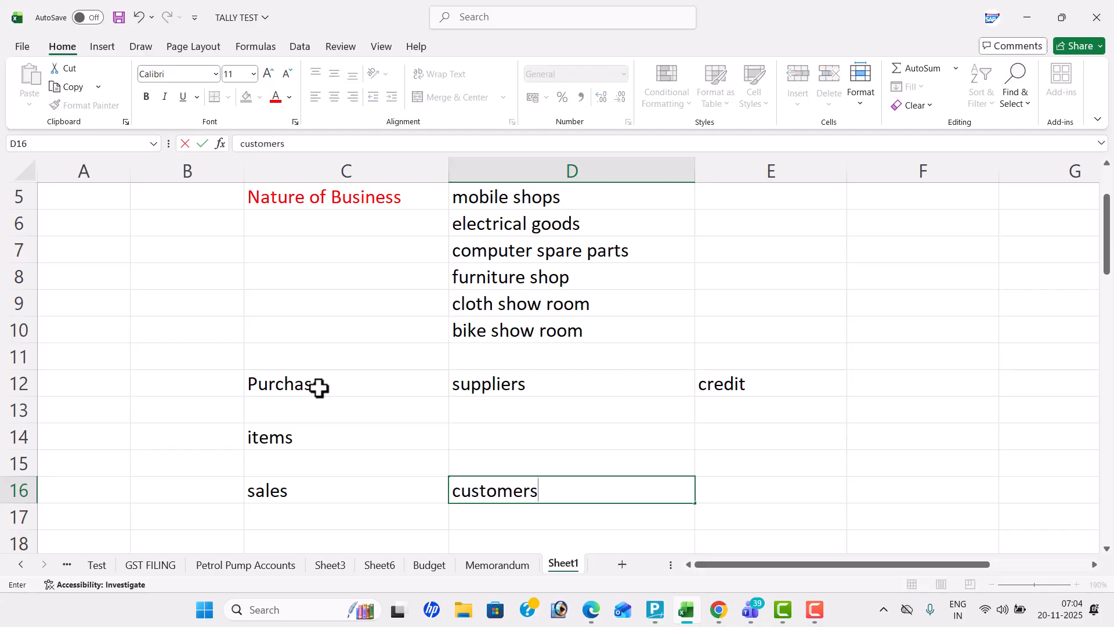
# Add "credit" in E16 to complete the sales row
pyautogui.press('Tab')
pyautogui.write('credit')
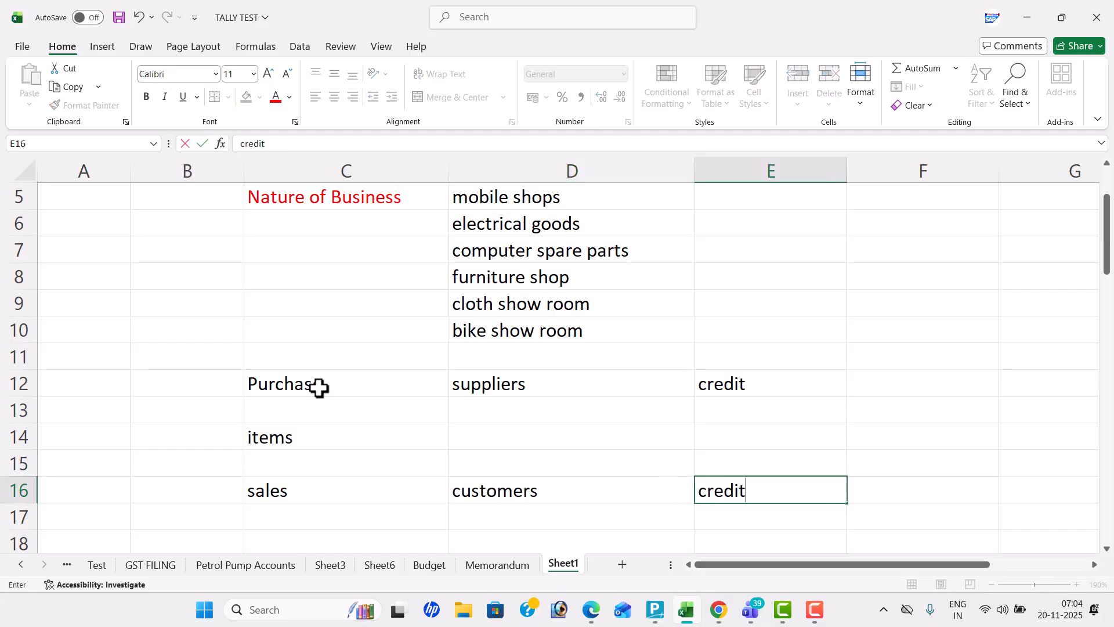
pyautogui.press('Return')
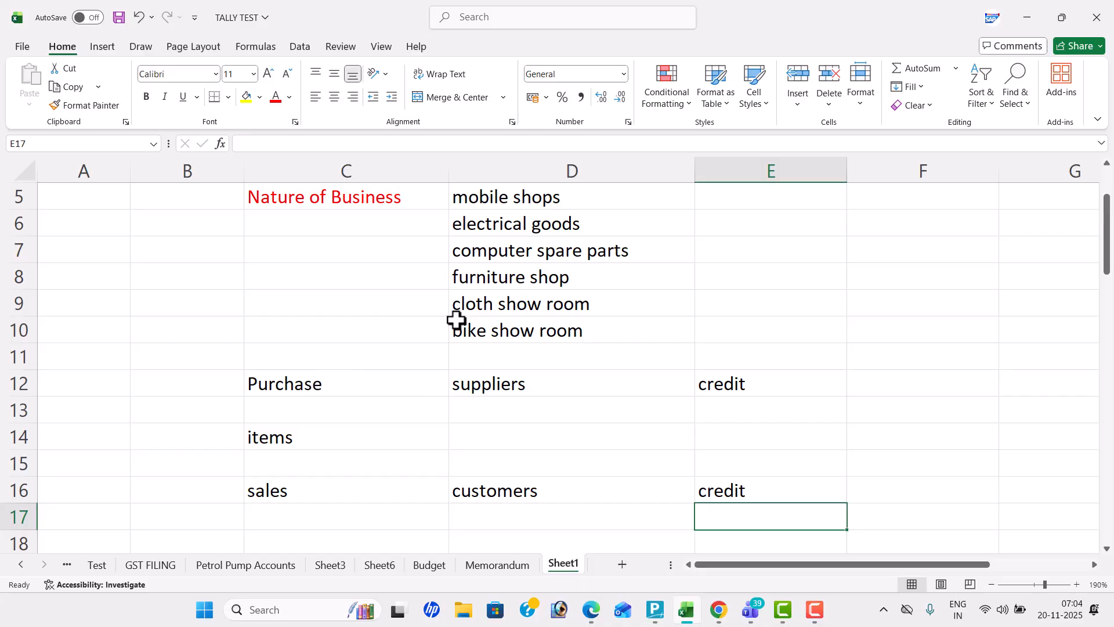
# Enter 400 in D14 for the items and 300 in D18 below customers
pyautogui.click(490, 431)
pyautogui.write('400')
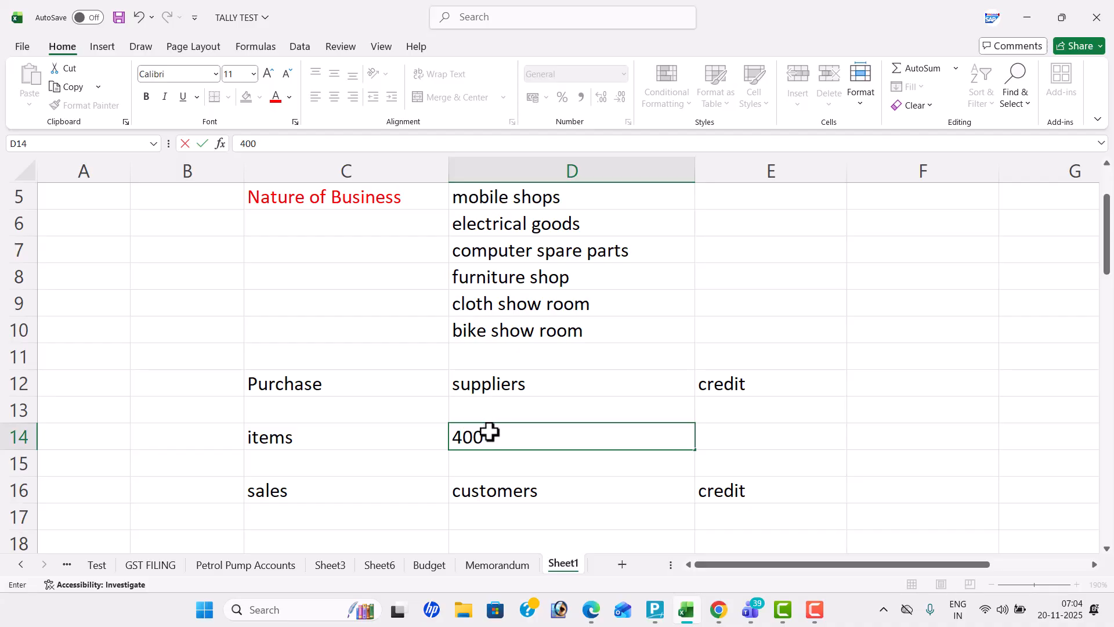
pyautogui.press('Return')
pyautogui.press('Return')
pyautogui.press('Return')
pyautogui.press('Return')
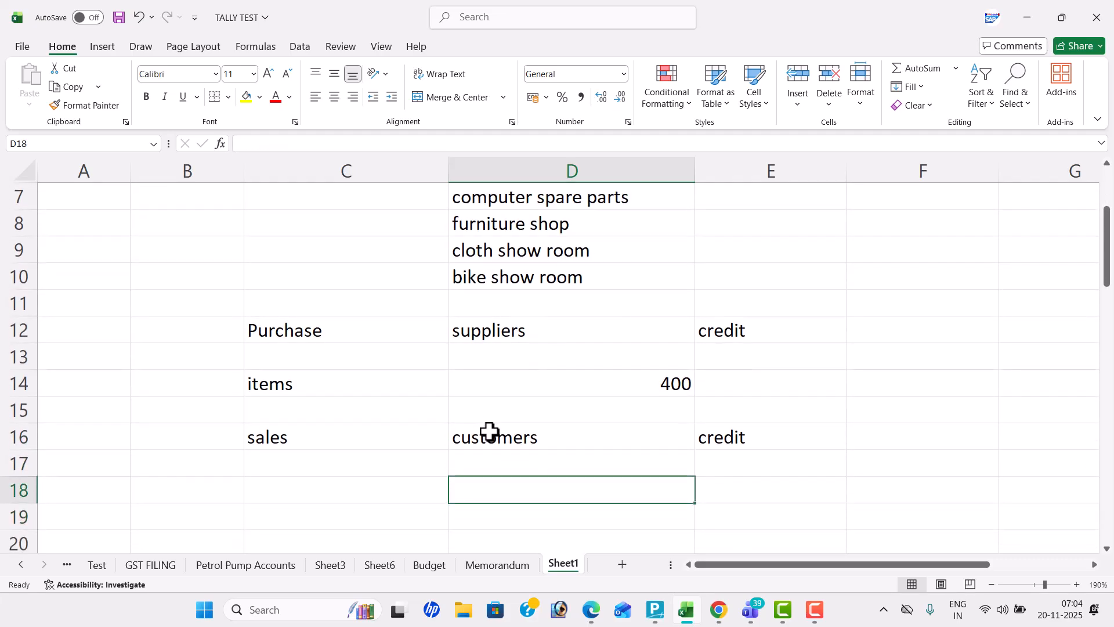
pyautogui.write('300')
pyautogui.press('Return')
pyautogui.press('Return')
pyautogui.press('Return')
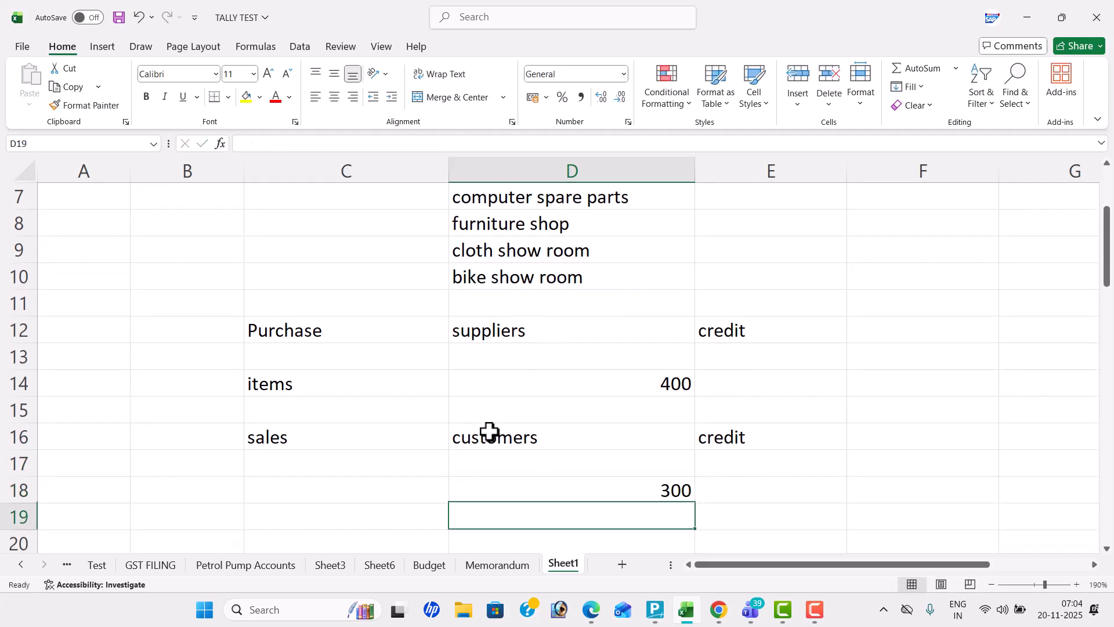
# Label C20 "closing balance" and enter 100 beside it in D20
pyautogui.press('Left')
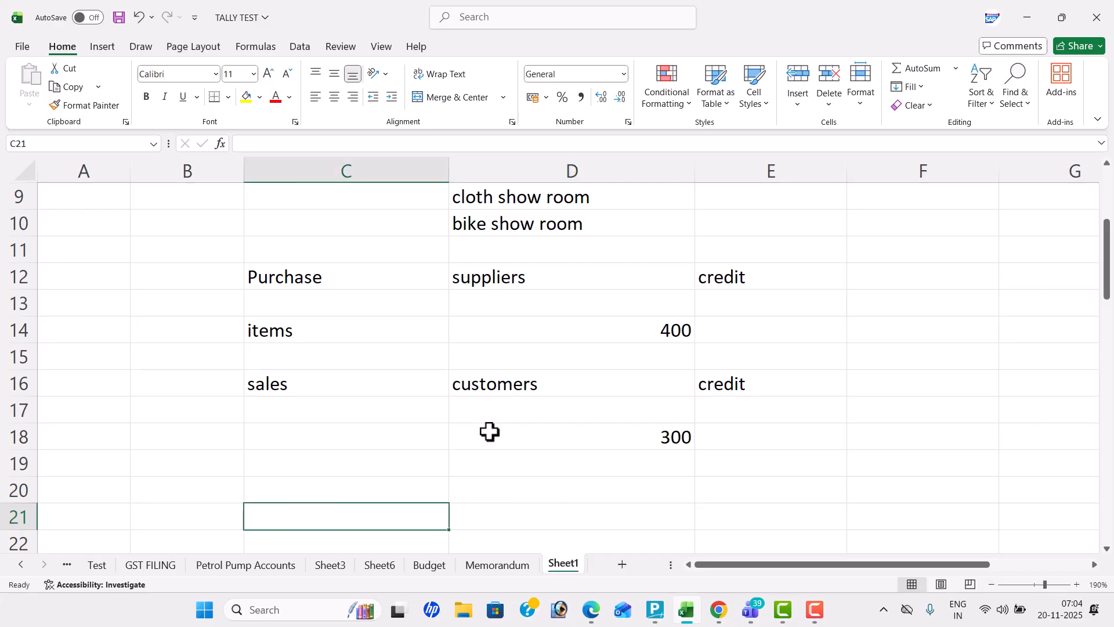
pyautogui.press('Up')
pyautogui.write('closi')
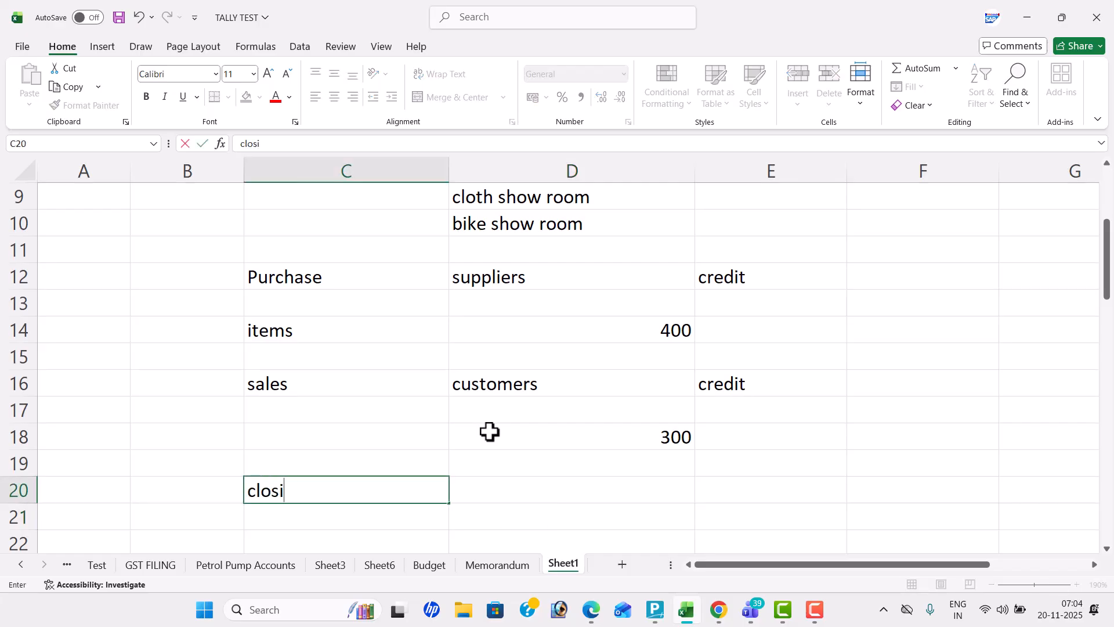
pyautogui.write('ng balance')
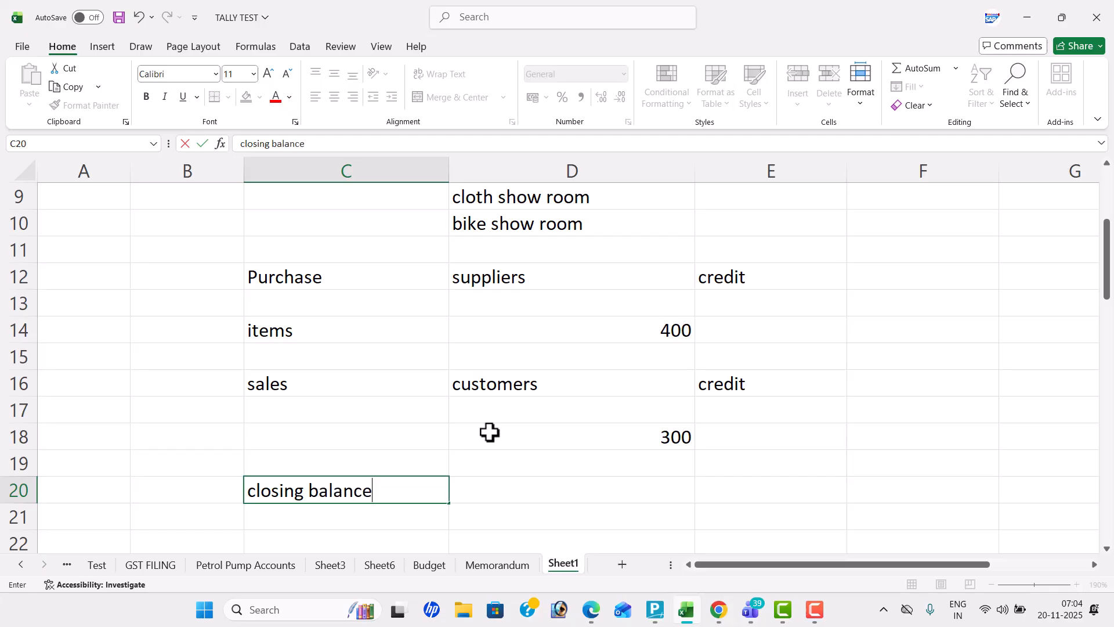
pyautogui.press('Tab')
pyautogui.write('100')
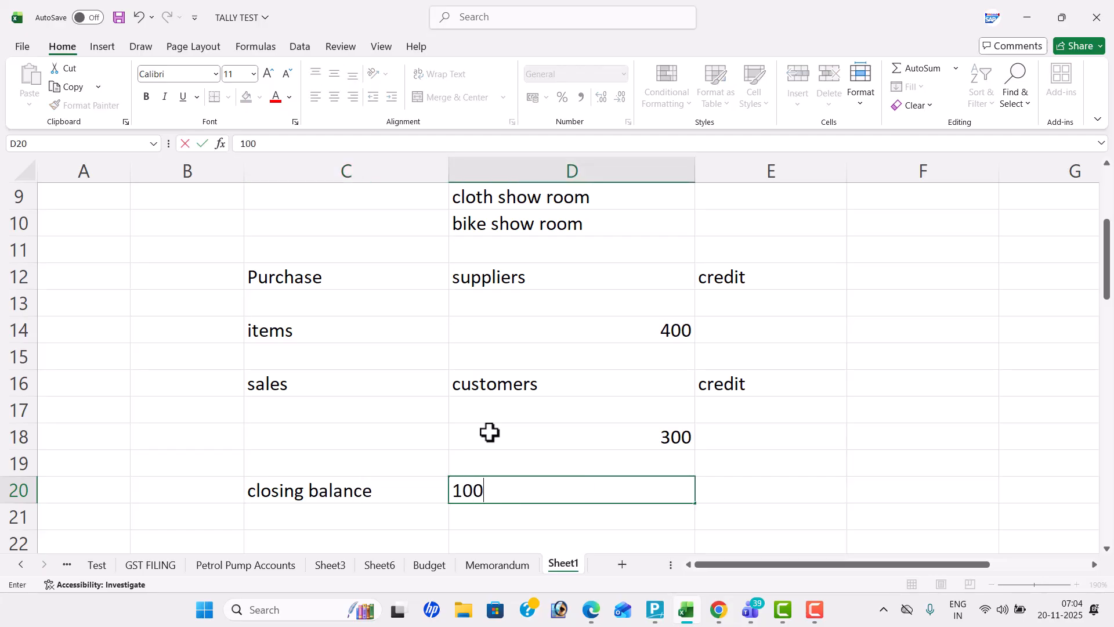
pyautogui.click(664, 376)
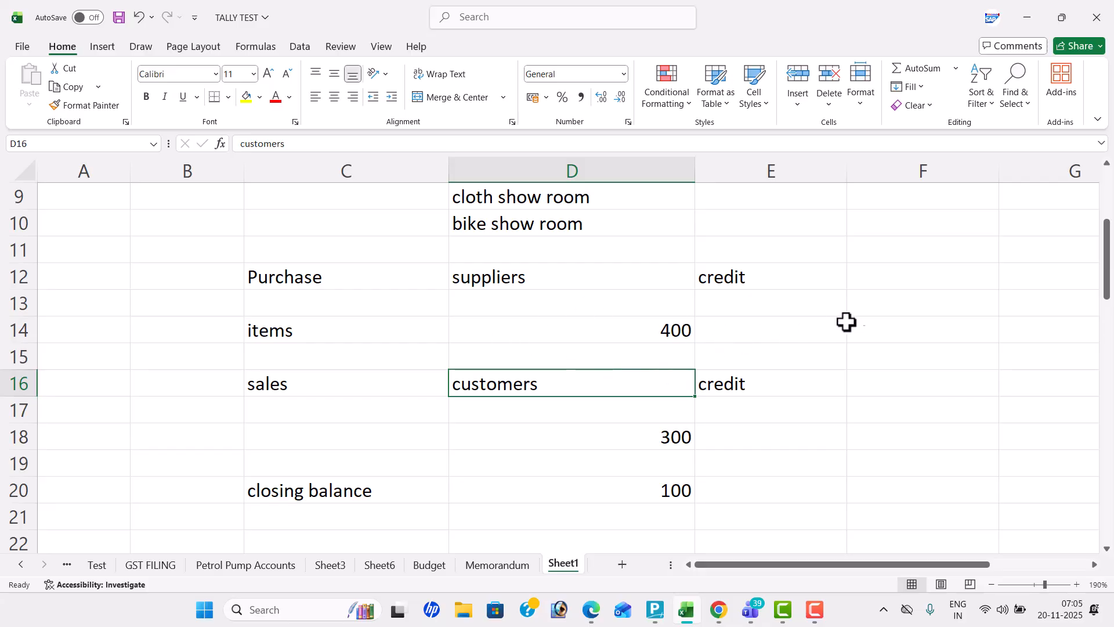
# Enter "inwrds" in F12 for the purchase row and "outwards" in F16 for the sales row
pyautogui.click(884, 276)
pyautogui.write('in')
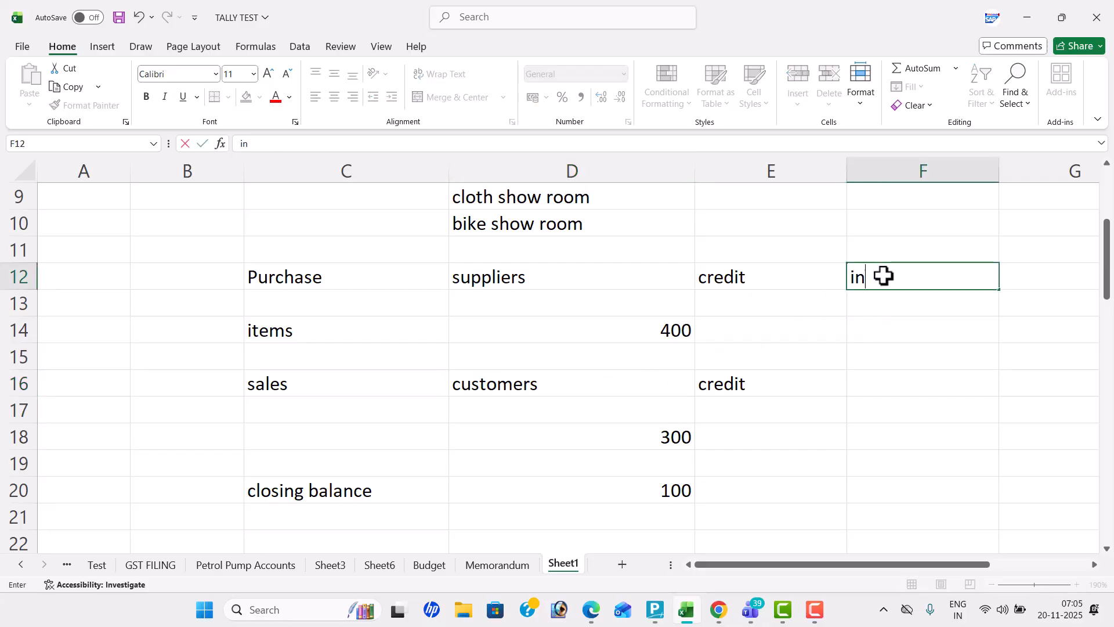
pyautogui.write('wrds')
pyautogui.press('Return')
pyautogui.press('Return')
pyautogui.press('Return')
pyautogui.press('Return')
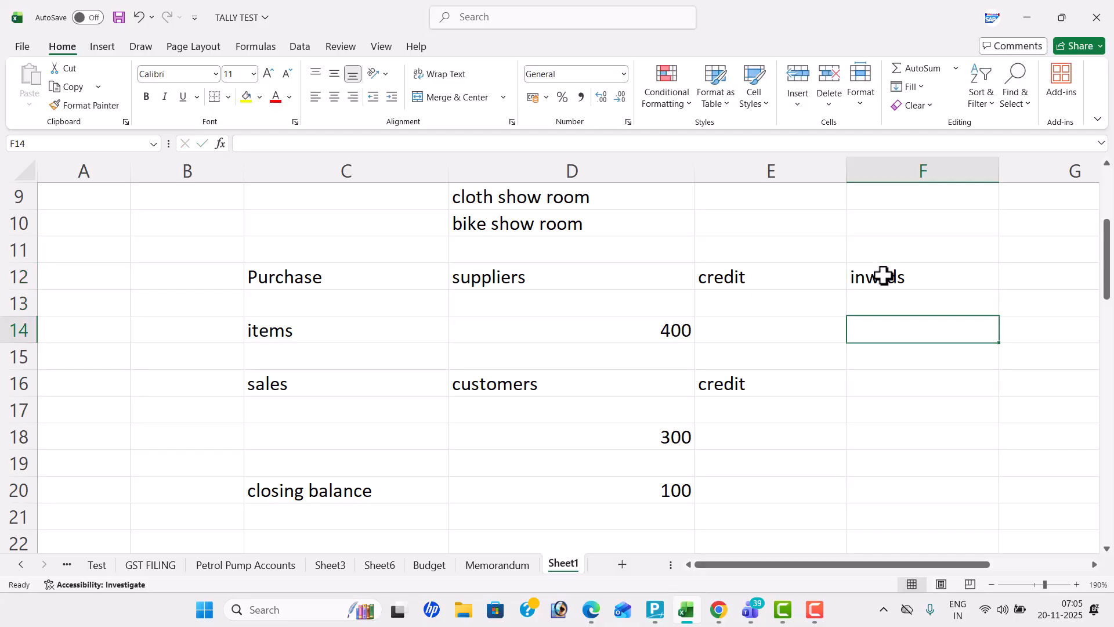
pyautogui.write('ou')
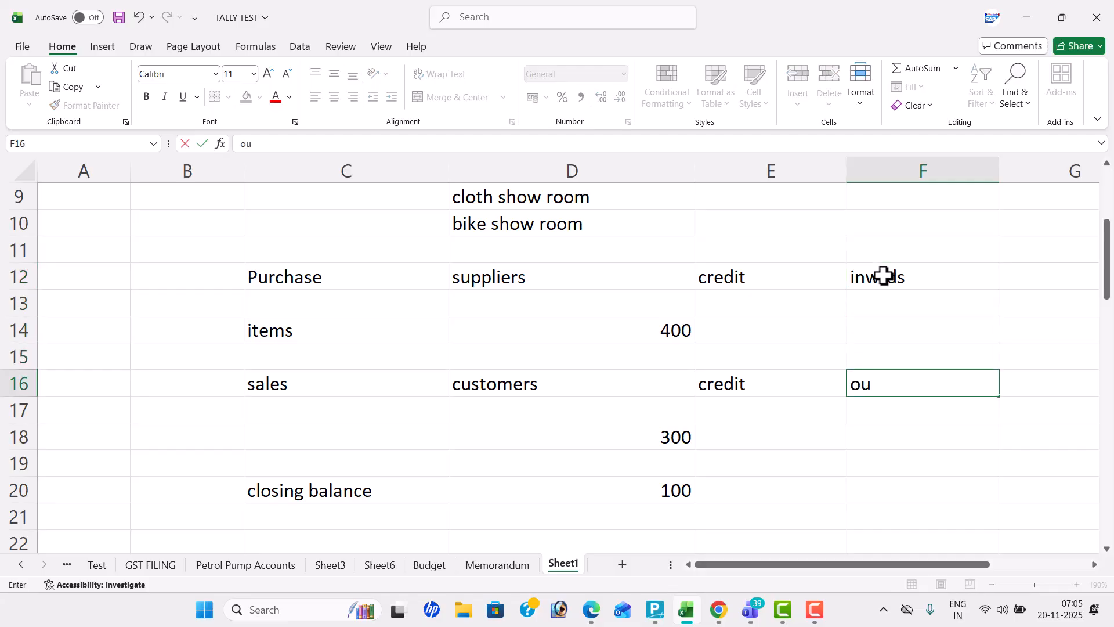
pyautogui.write('twards')
pyautogui.press('Return')
pyautogui.press('Return')
pyautogui.press('Return')
pyautogui.press('Return')
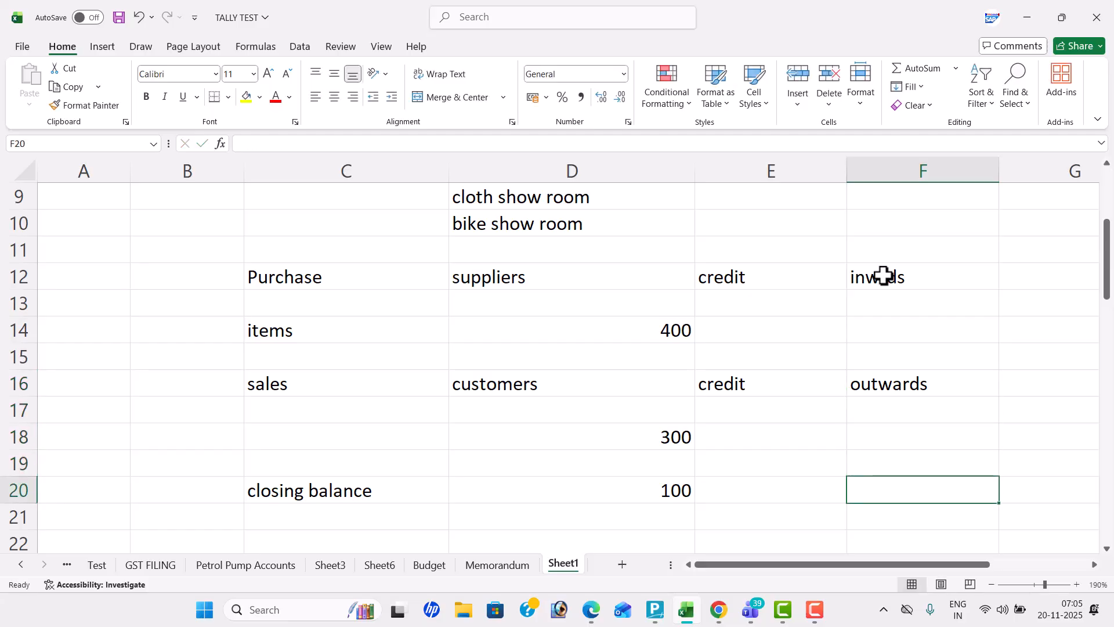
# Enter "stock summary" in F19, below the outwards label
pyautogui.press('Up')
pyautogui.press('Up')
pyautogui.press('Up')
pyautogui.press('Up')
pyautogui.press('Up')
pyautogui.press('Up')
pyautogui.press('Up')
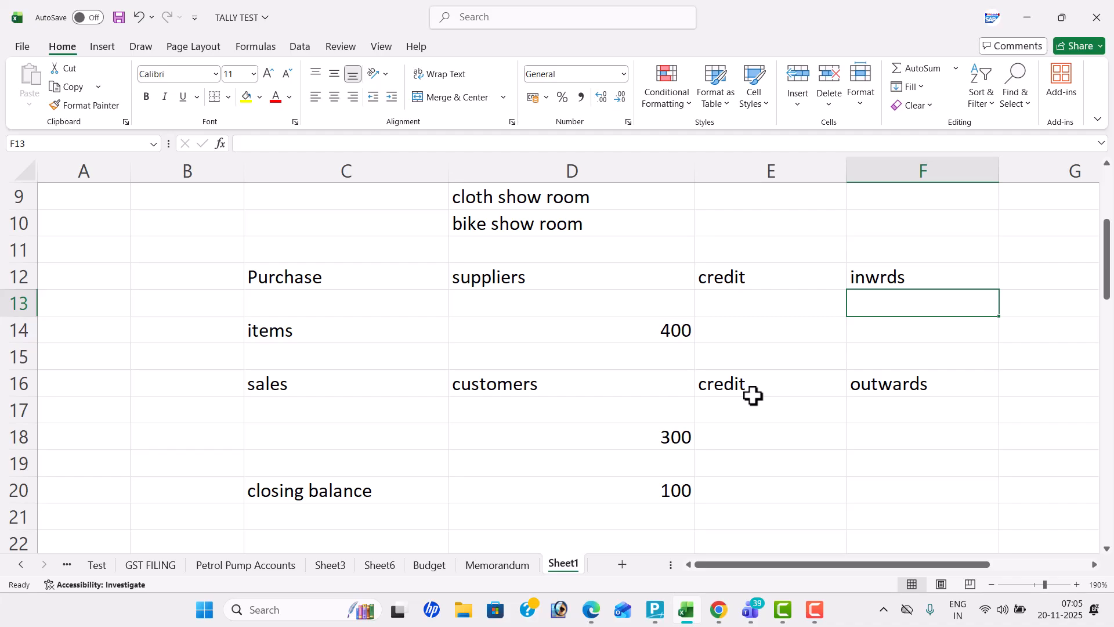
pyautogui.click(888, 461)
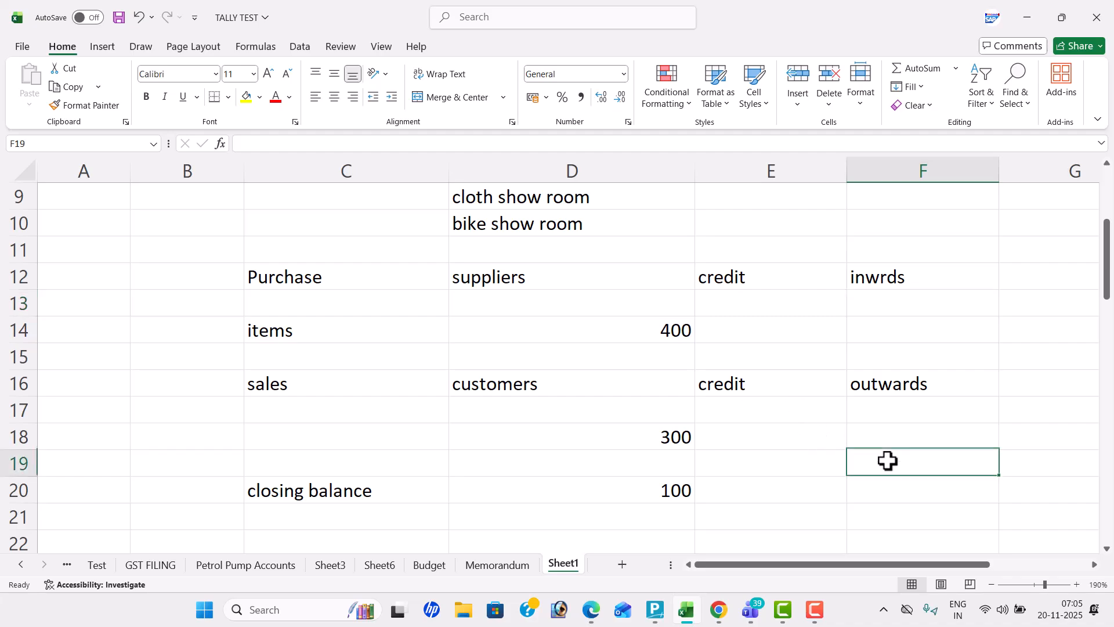
pyautogui.write('stock sum')
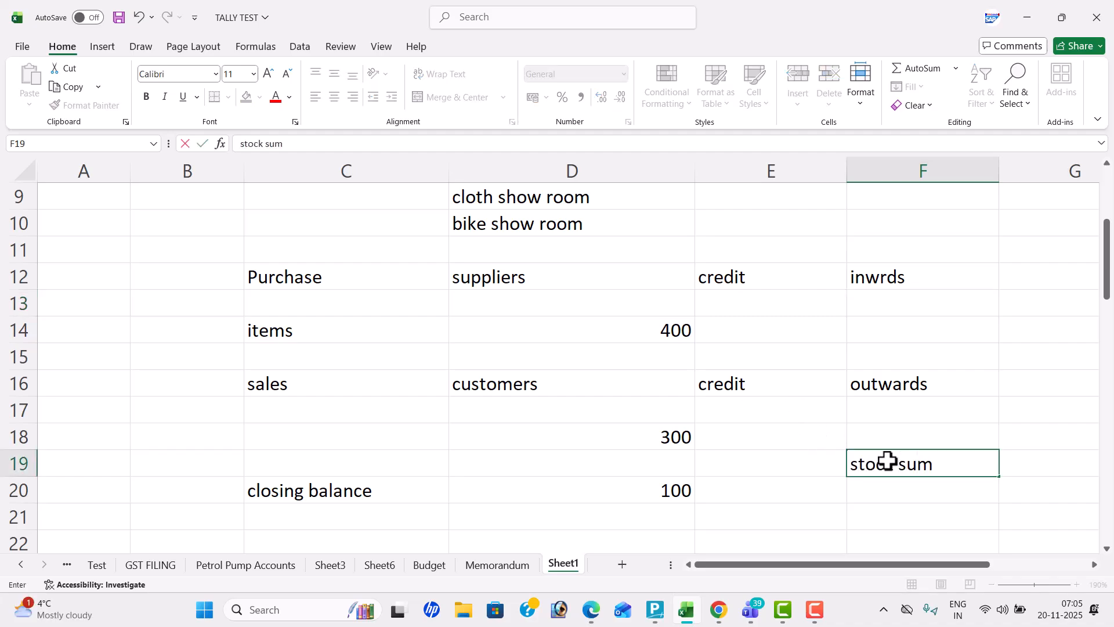
pyautogui.write('maru')
pyautogui.press('BackSpace')
pyautogui.write('y')
pyautogui.press('Return')
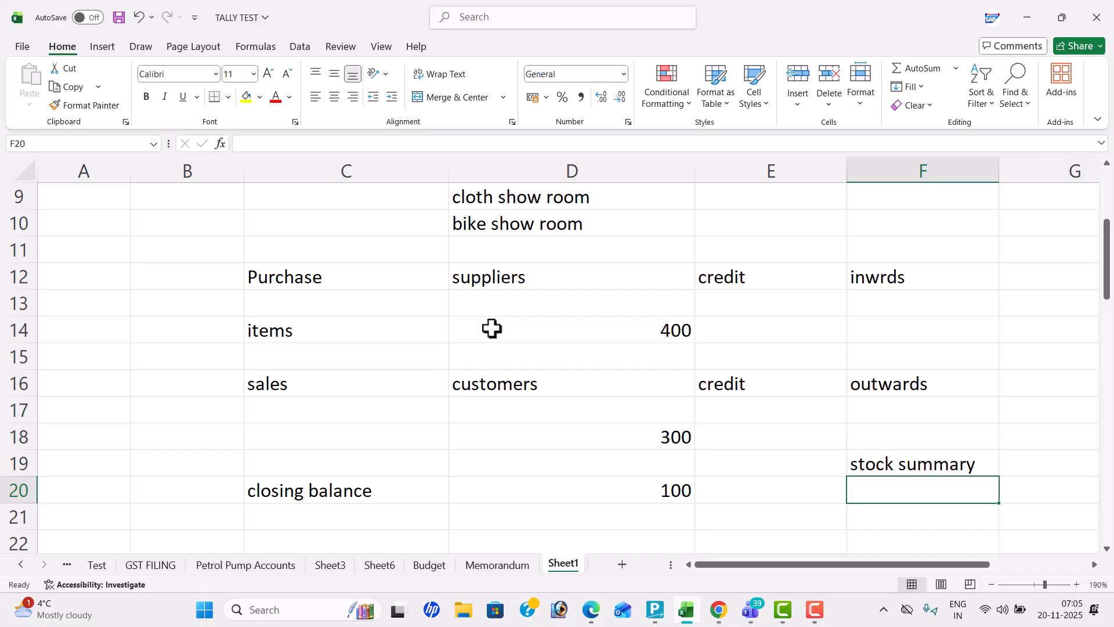
# Enter "formates" in B12 beside Purchase and "change" in B14 beside items
pyautogui.click(191, 274)
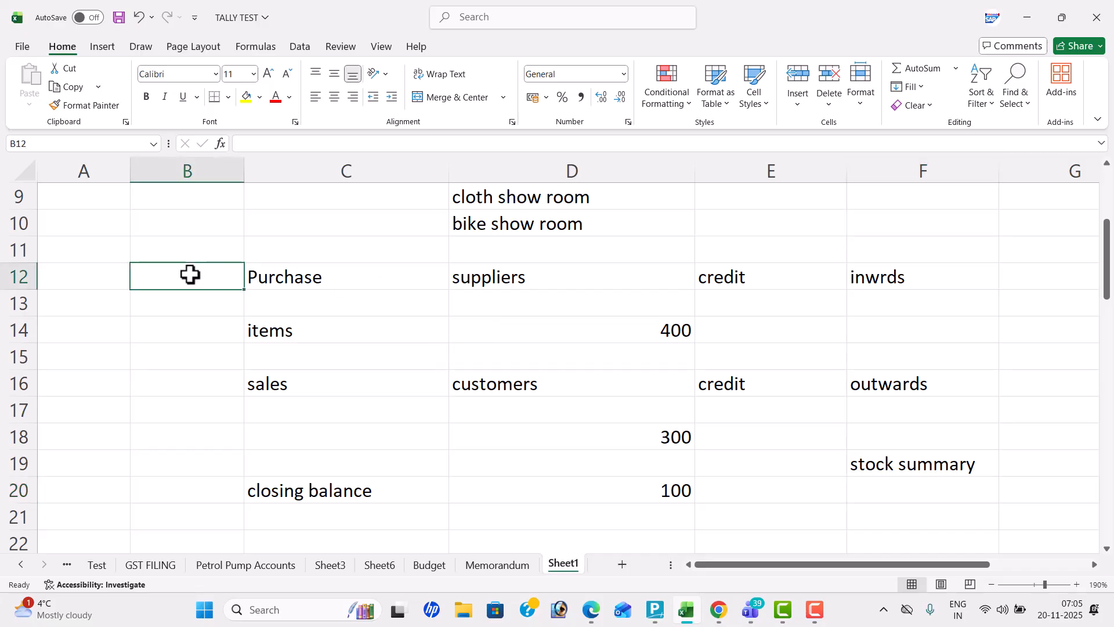
pyautogui.write('formates')
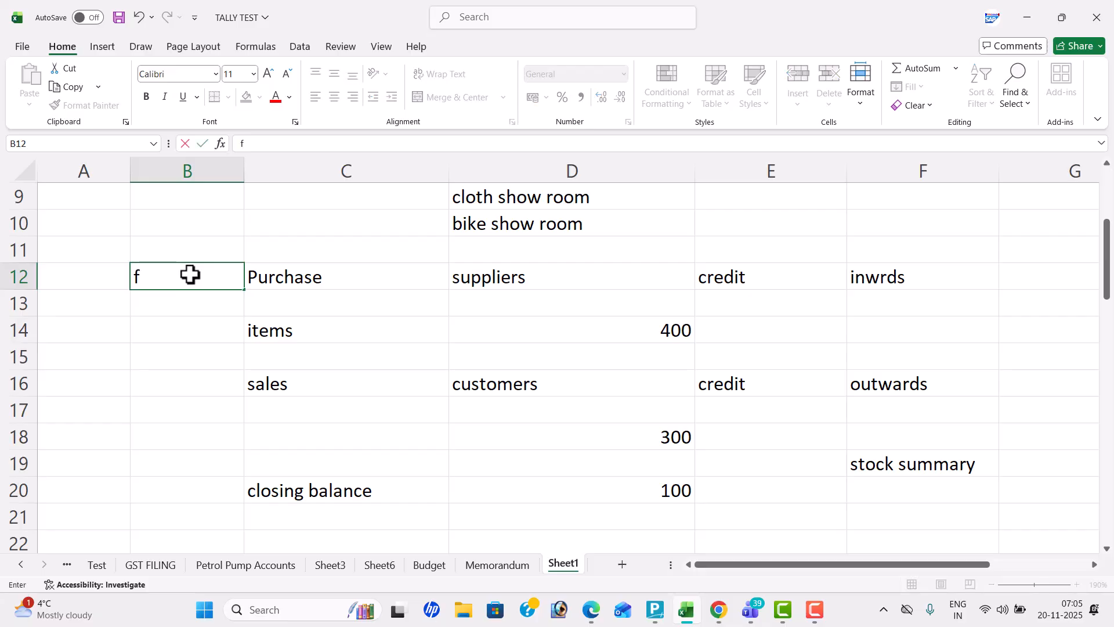
pyautogui.press('Return')
pyautogui.press('Return')
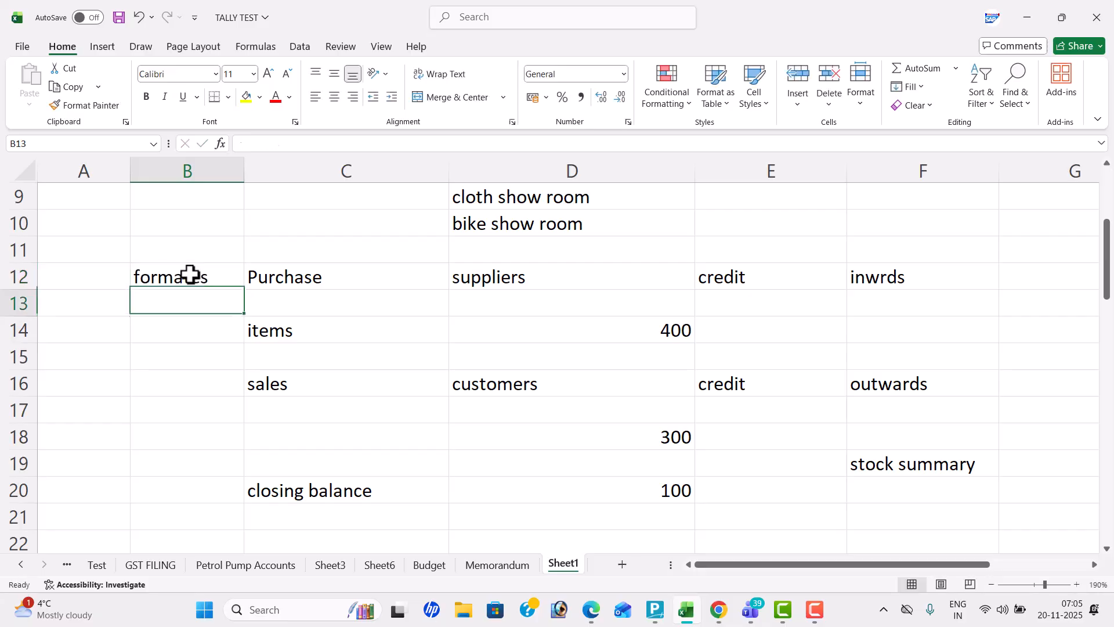
pyautogui.write('change')
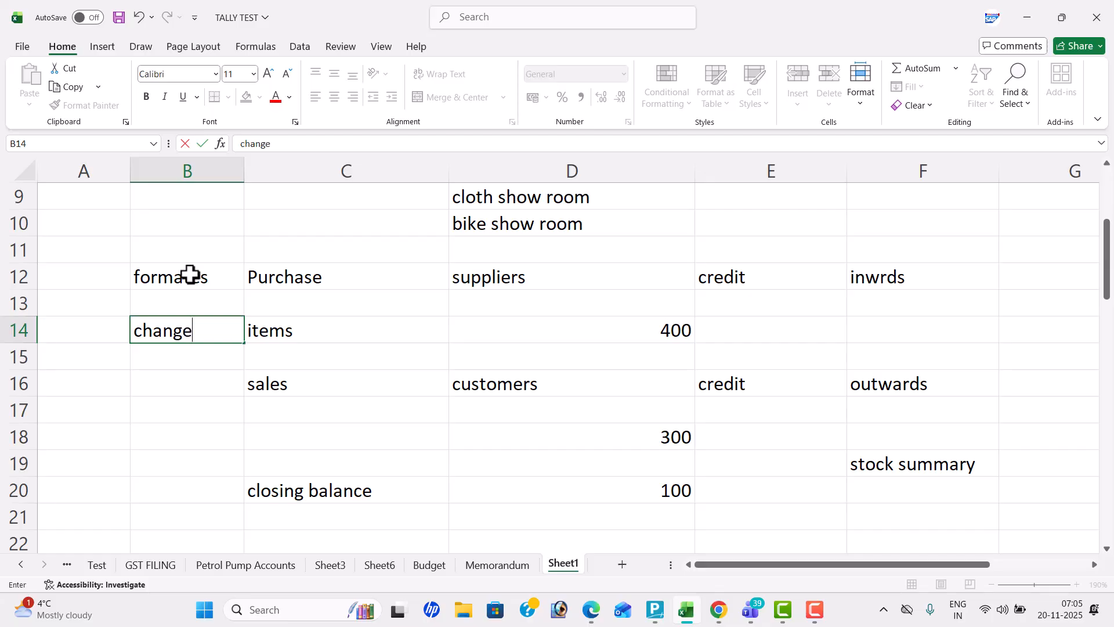
pyautogui.press('Tab')
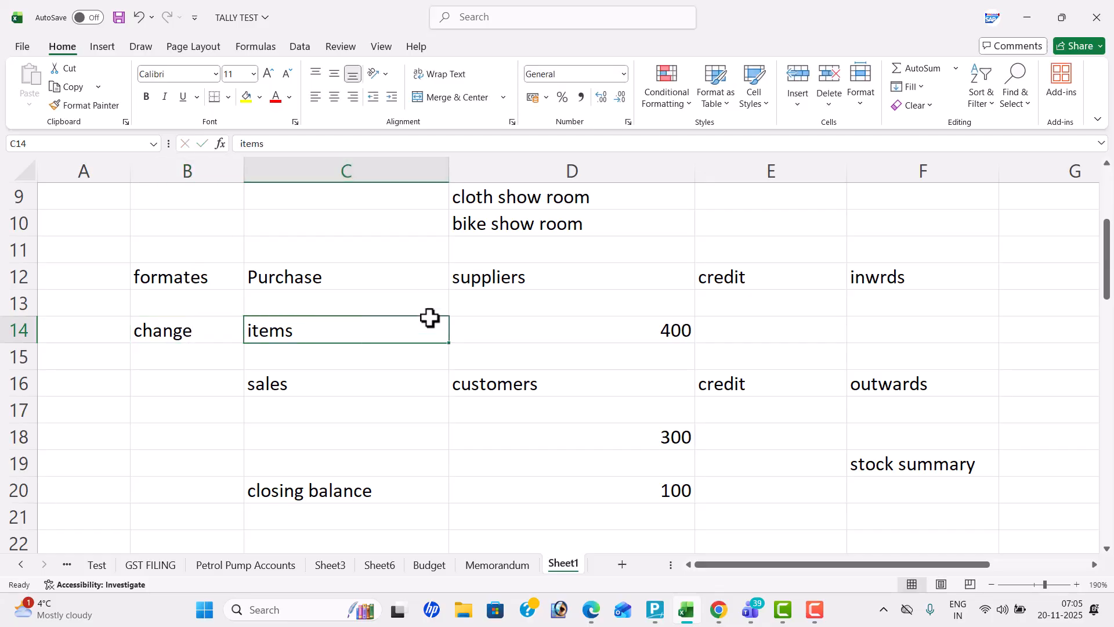
# Enter "stock groups" in C23, a few rows below the closing balance label
pyautogui.click(442, 352)
pyautogui.press('Down')
pyautogui.press('Down')
pyautogui.press('Down')
pyautogui.press('Down')
pyautogui.press('Down')
pyautogui.press('Down')
pyautogui.press('Down')
pyautogui.press('Down')
pyautogui.press('Down')
pyautogui.press('Down')
pyautogui.press('Down')
pyautogui.press('Down')
pyautogui.press('Down')
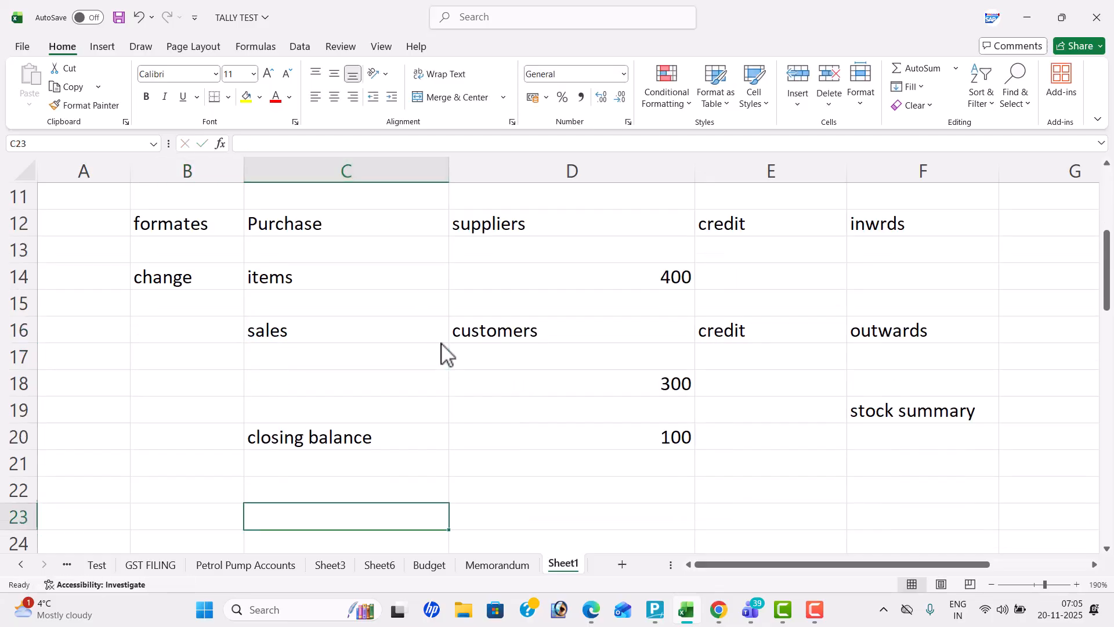
pyautogui.click(353, 376)
pyautogui.write('stock goru')
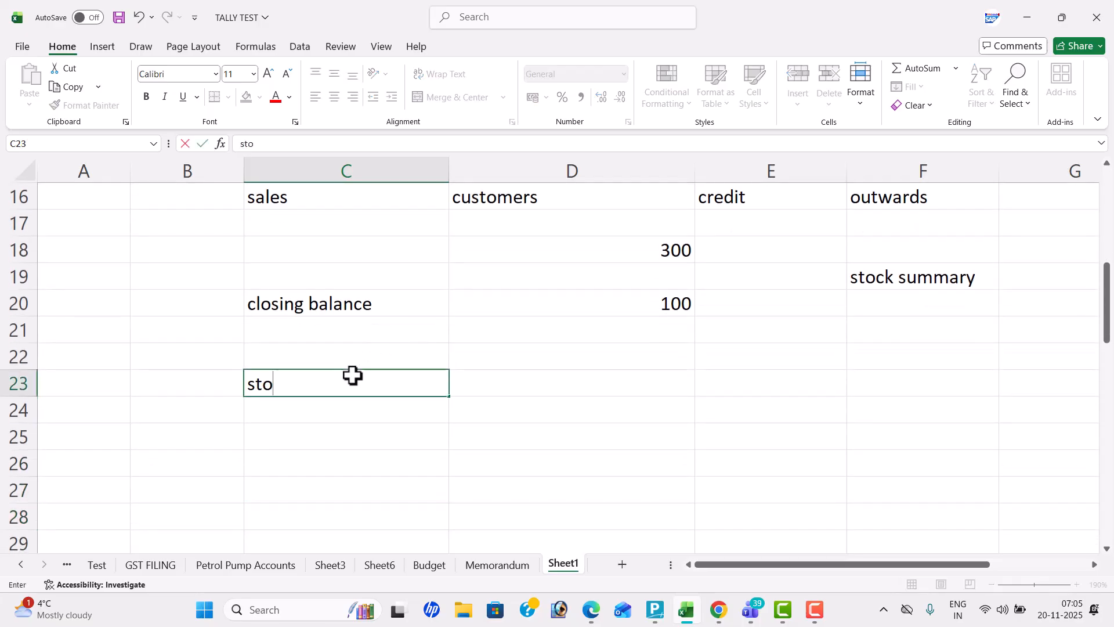
pyautogui.press('BackSpace')
pyautogui.press('BackSpace')
pyautogui.press('BackSpace')
pyautogui.write('rp')
pyautogui.press('BackSpace')
pyautogui.write('oups')
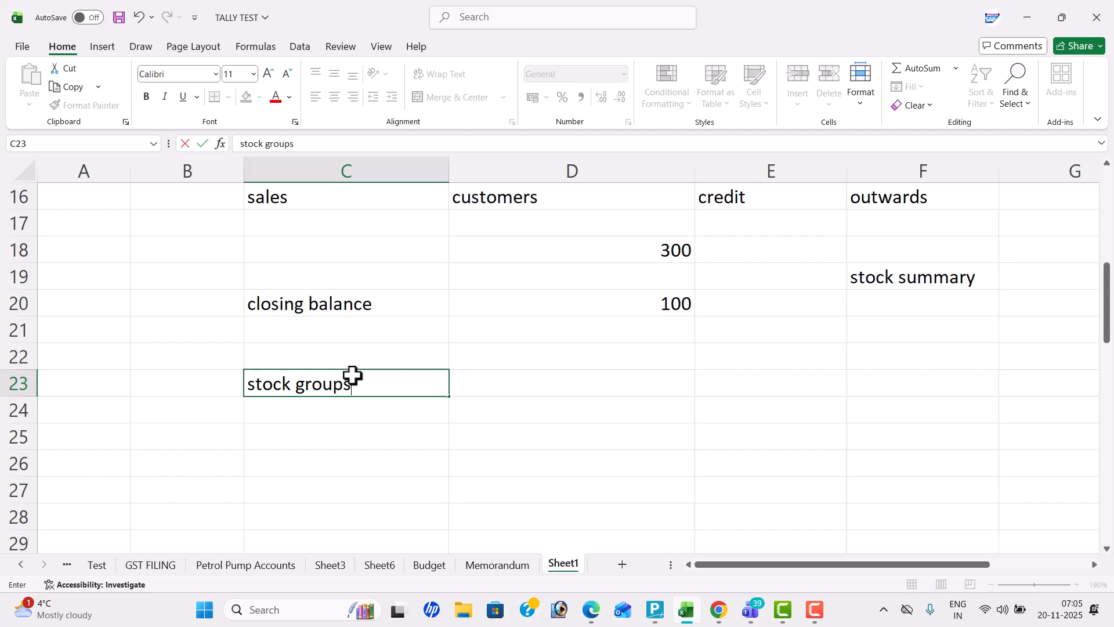
pyautogui.press('Return')
# Enter "stock categories" in C24 and "stock items" in C25, below stock groups
pyautogui.write('stock ')
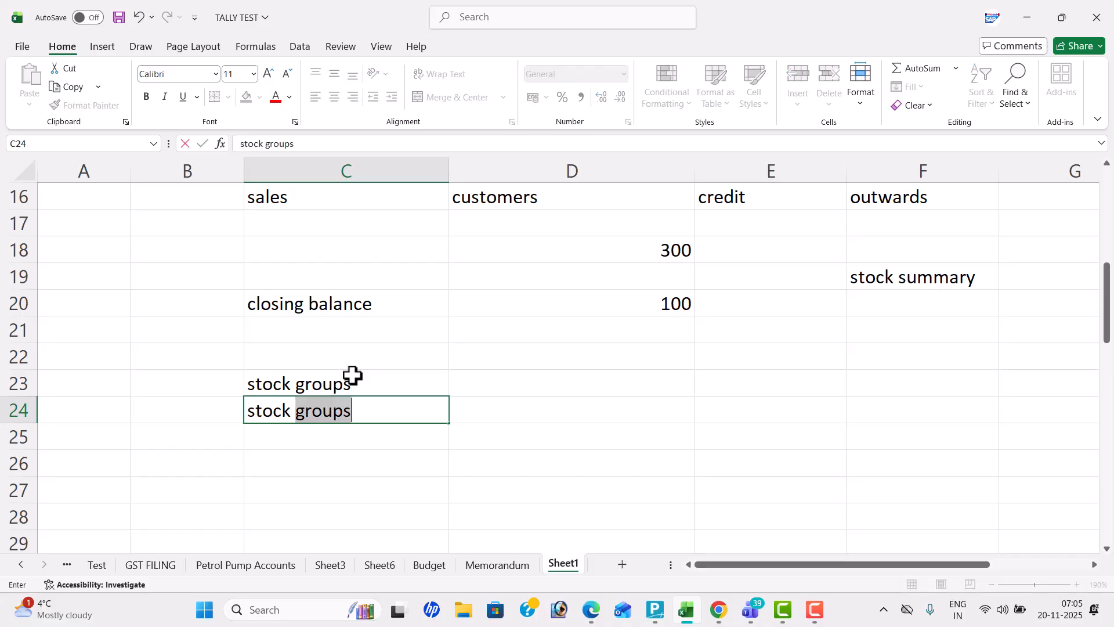
pyautogui.write('categories')
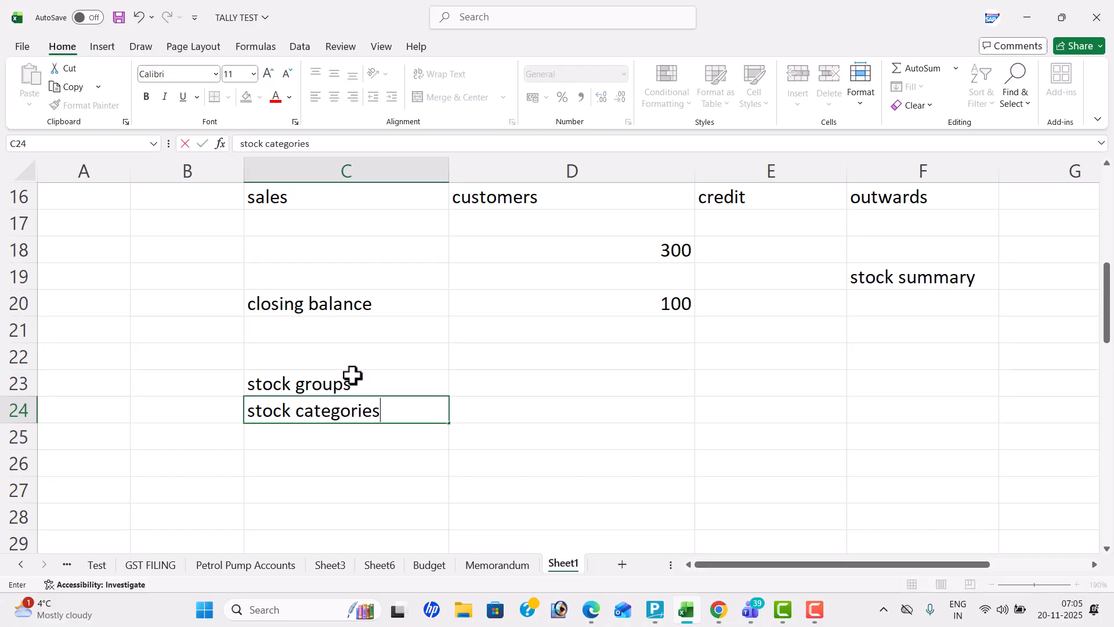
pyautogui.press('Return')
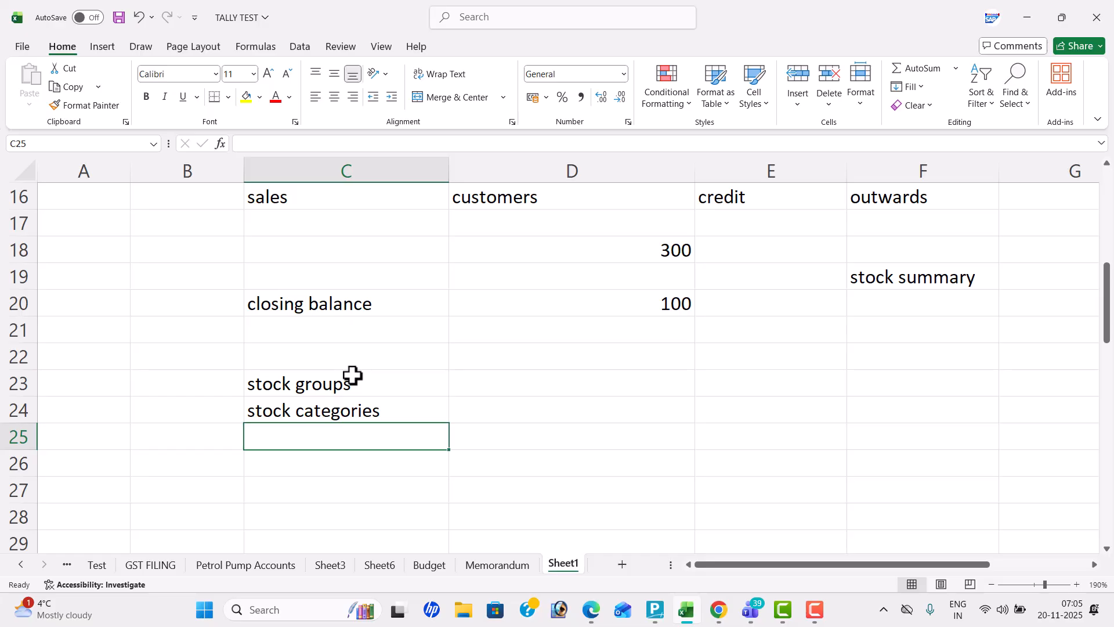
pyautogui.write('catego')
pyautogui.press('BackSpace')
pyautogui.press('BackSpace')
pyautogui.press('BackSpace')
pyautogui.write('stock i')
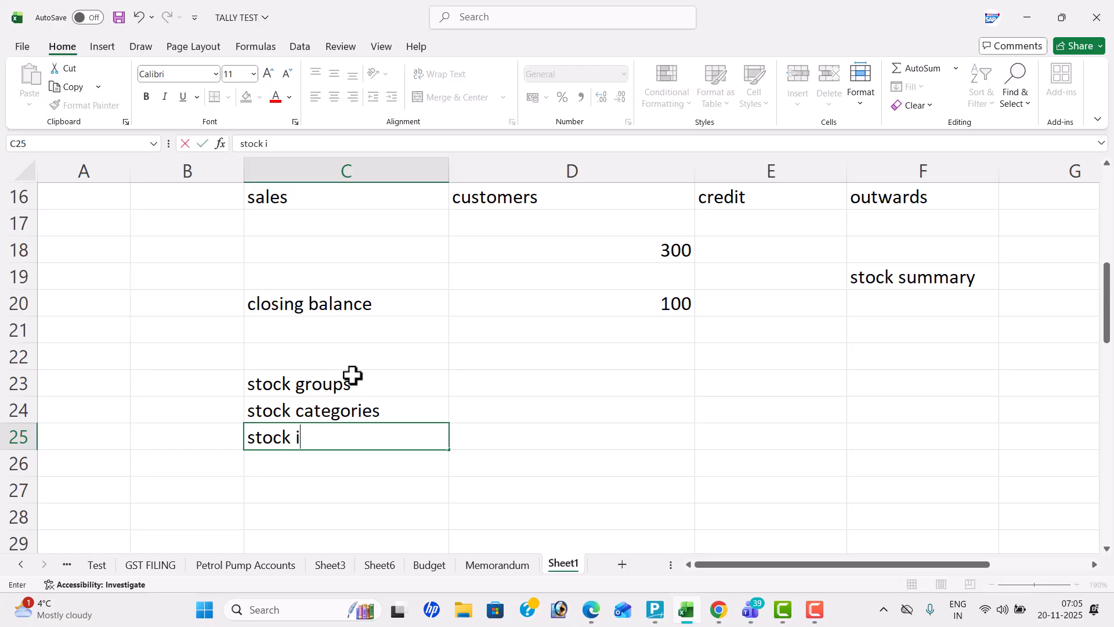
pyautogui.write('tems')
pyautogui.press('Return')
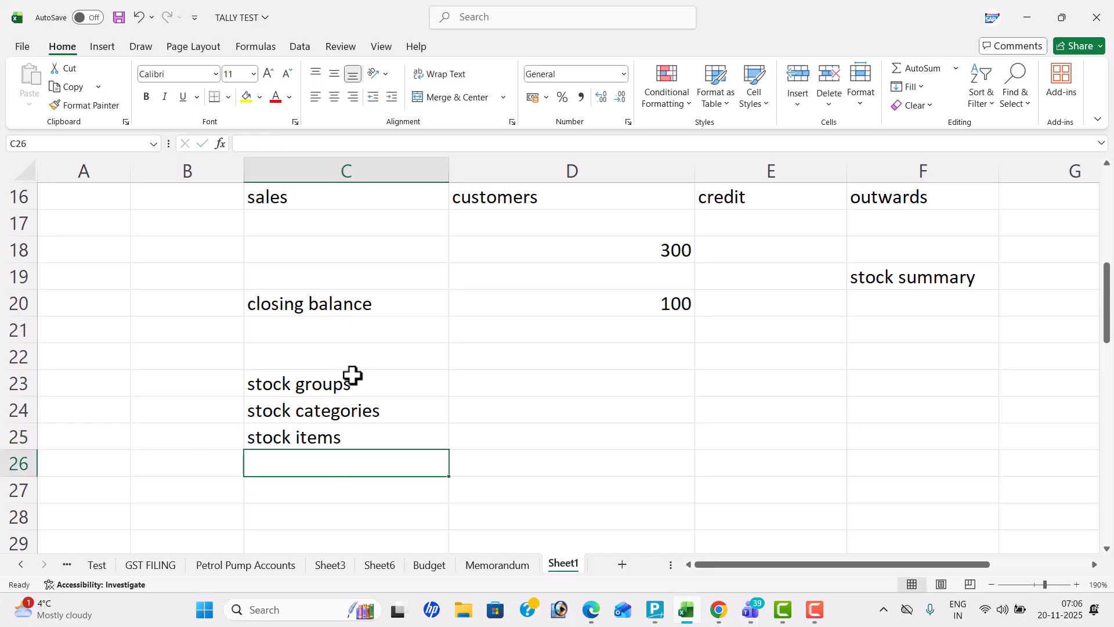
# Enter "units" in C26, below stock items
pyautogui.write('st')
pyautogui.press('BackSpace')
pyautogui.press('BackSpace')
pyautogui.write('units')
pyautogui.press('Return')
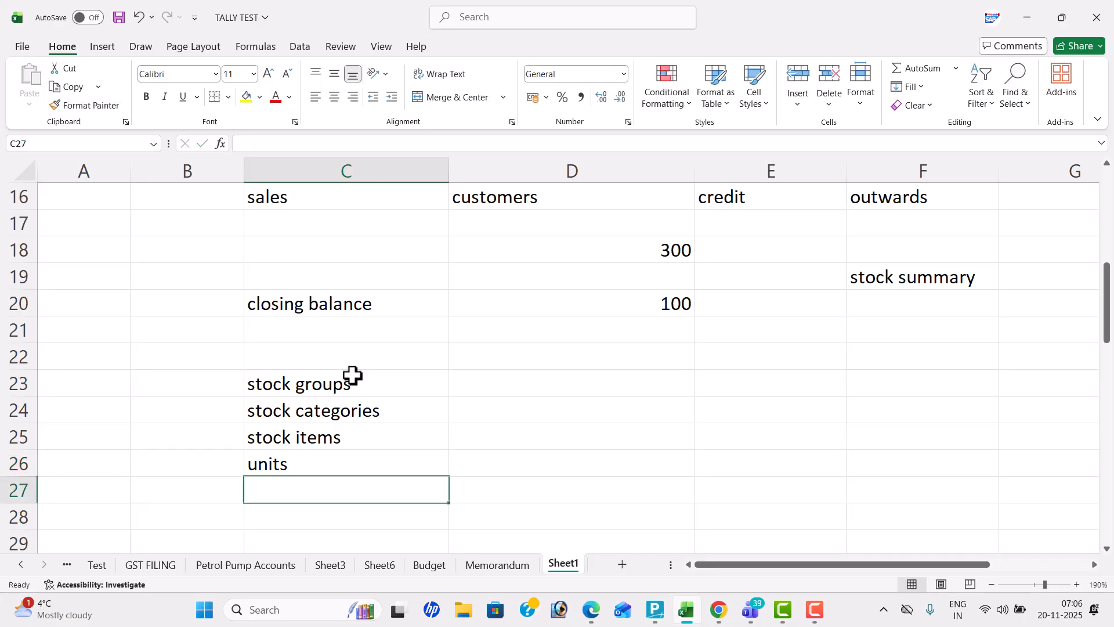
# Enter "mis reports" in D23 beside stock groups and return to the start of the sheet
pyautogui.click(443, 378)
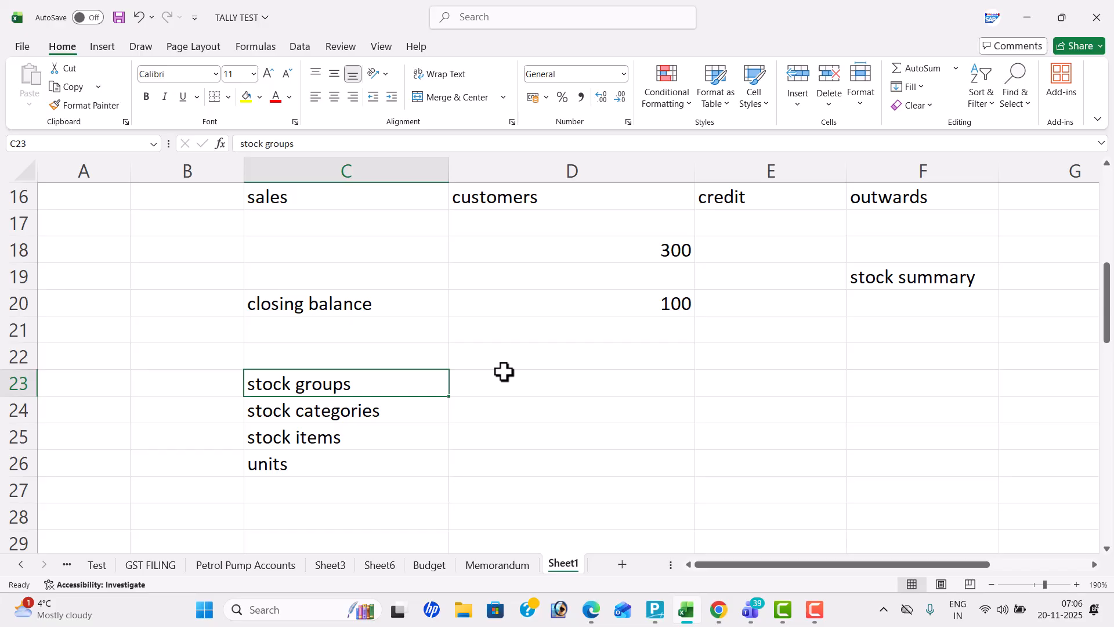
pyautogui.click(505, 372)
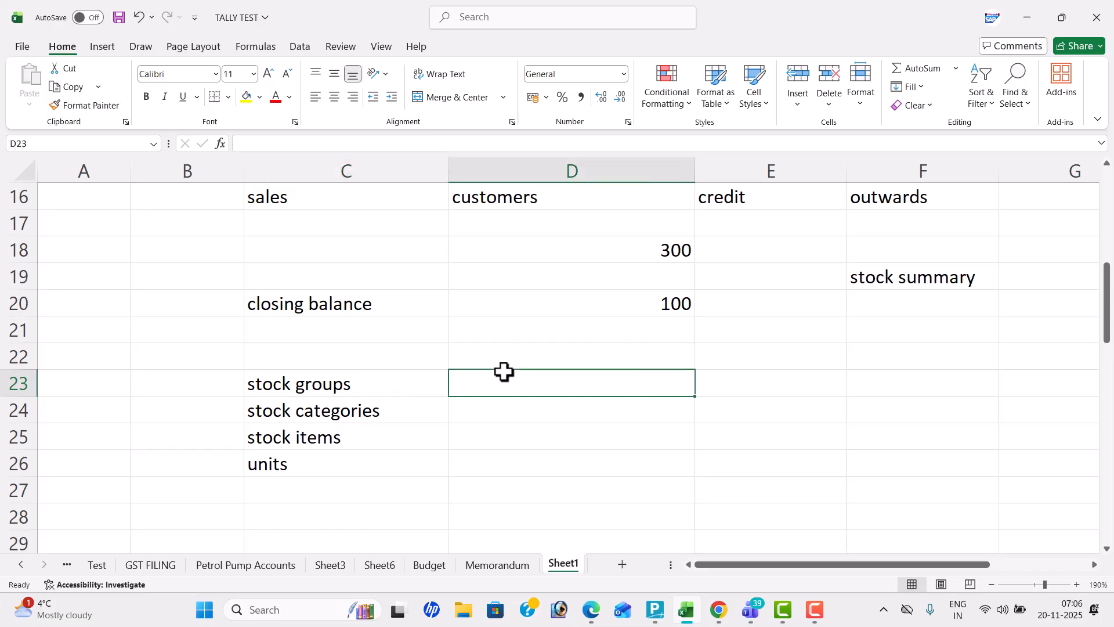
pyautogui.write('mis ')
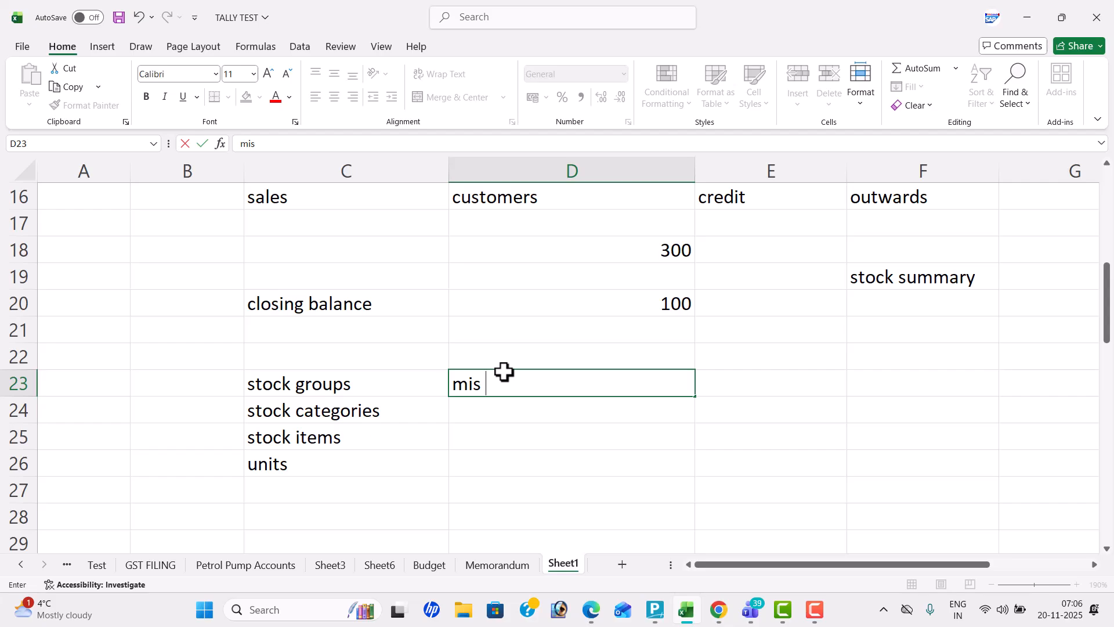
pyautogui.write('reports')
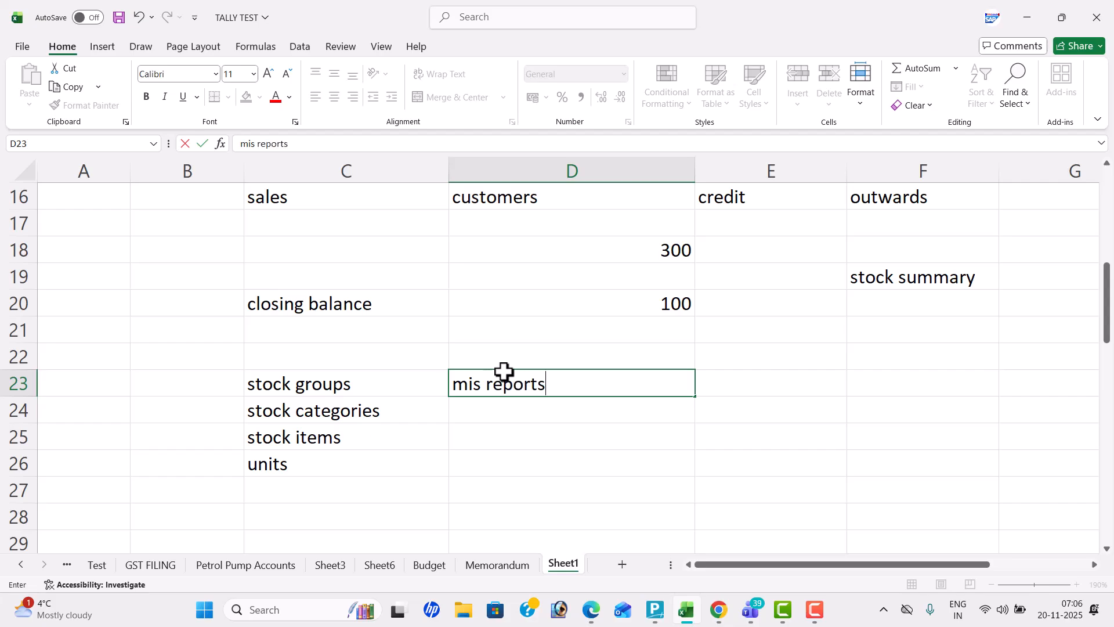
pyautogui.press('Return')
pyautogui.press('Up')
pyautogui.press('Up')
pyautogui.press('Up')
pyautogui.press('Up')
pyautogui.press('Up')
pyautogui.press('Up')
pyautogui.press('Up')
pyautogui.press('Up')
pyautogui.press('Up')
pyautogui.press('Up')
pyautogui.press('Up')
pyautogui.press('Up')
pyautogui.press('Up')
pyautogui.press('Up')
pyautogui.press('Up')
pyautogui.press('Up')
pyautogui.press('Up')
pyautogui.press('Up')
pyautogui.press('Up')
pyautogui.press('Up')
pyautogui.press('Up')
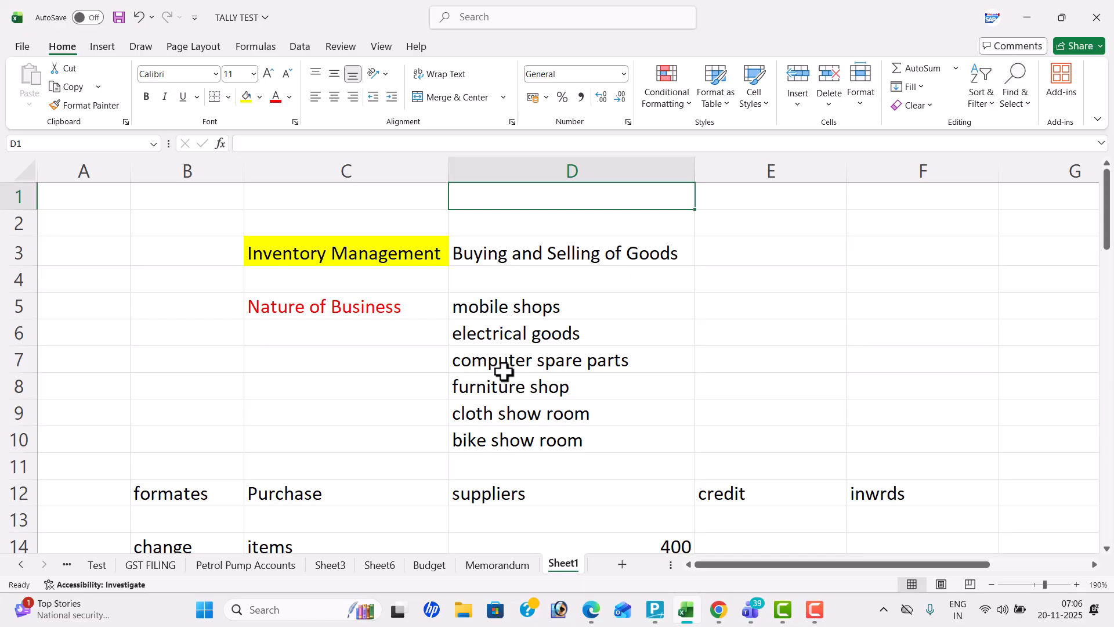
# Switch to TallyPrime and open the Create Company form from the list of companies
pyautogui.hotkey('alt', 'Tab')
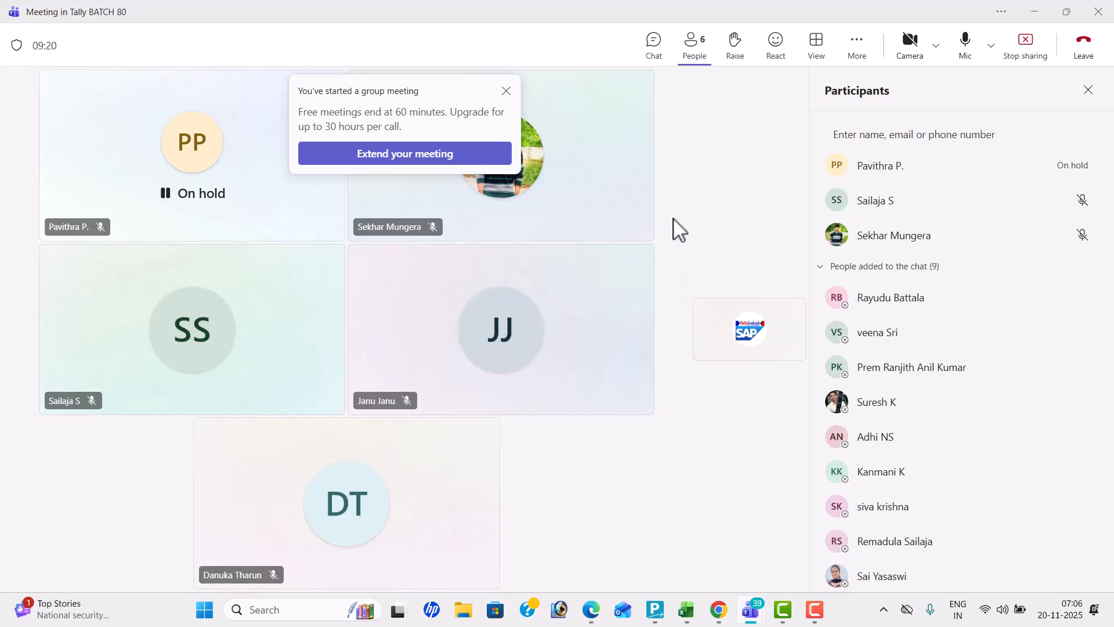
pyautogui.hotkey('alt', 'Tab')
pyautogui.hotkey('alt', 'Tab')
pyautogui.hotkey('alt', 'Tab')
pyautogui.hotkey('alt', 'Tab')
pyautogui.hotkey('alt', 'Tab')
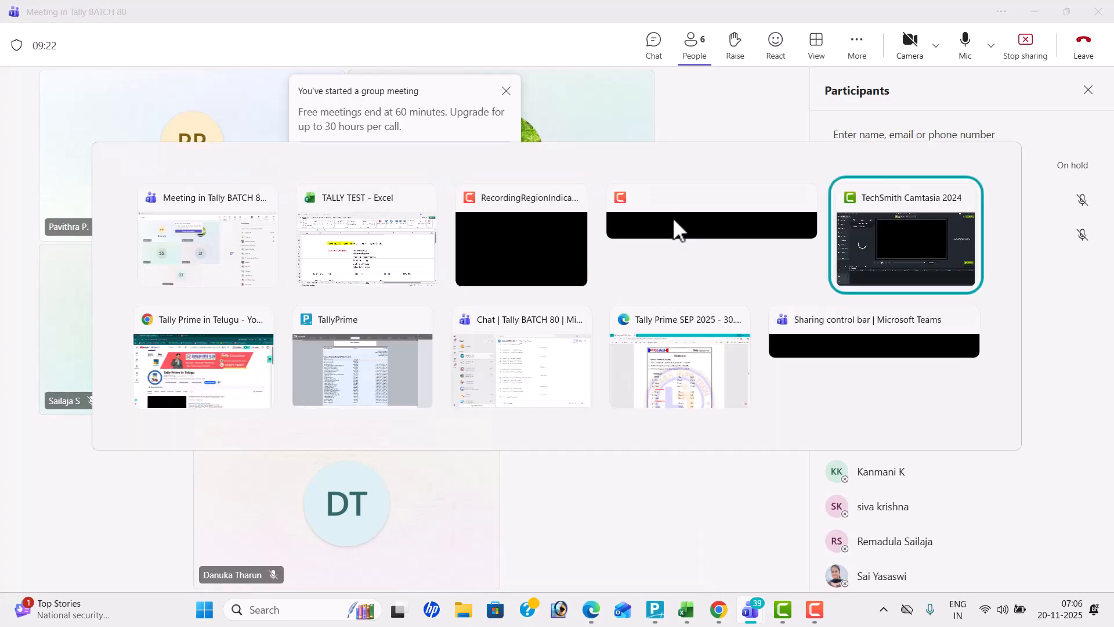
pyautogui.hotkey('alt', 'Tab')
pyautogui.press('Up')
pyautogui.press('Up')
pyautogui.press('Up')
pyautogui.press('Up')
pyautogui.press('Up')
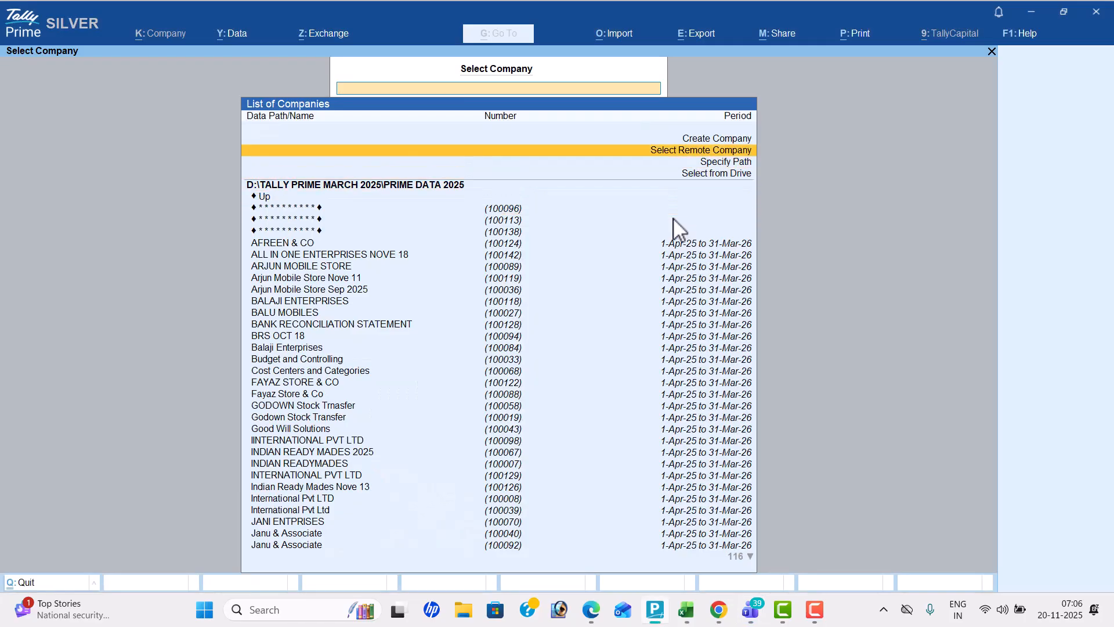
pyautogui.press('Return')
# Switch to the Tally Prime PDF in Edge and review the ARJUN MOBILE STORE transactions, item groups, quantities and rates in PROBLEM-12
pyautogui.hotkey('alt', 'Tab')
pyautogui.hotkey('alt', 'Tab')
pyautogui.hotkey('alt', 'Tab')
pyautogui.hotkey('alt', 'Tab')
pyautogui.hotkey('alt', 'Tab')
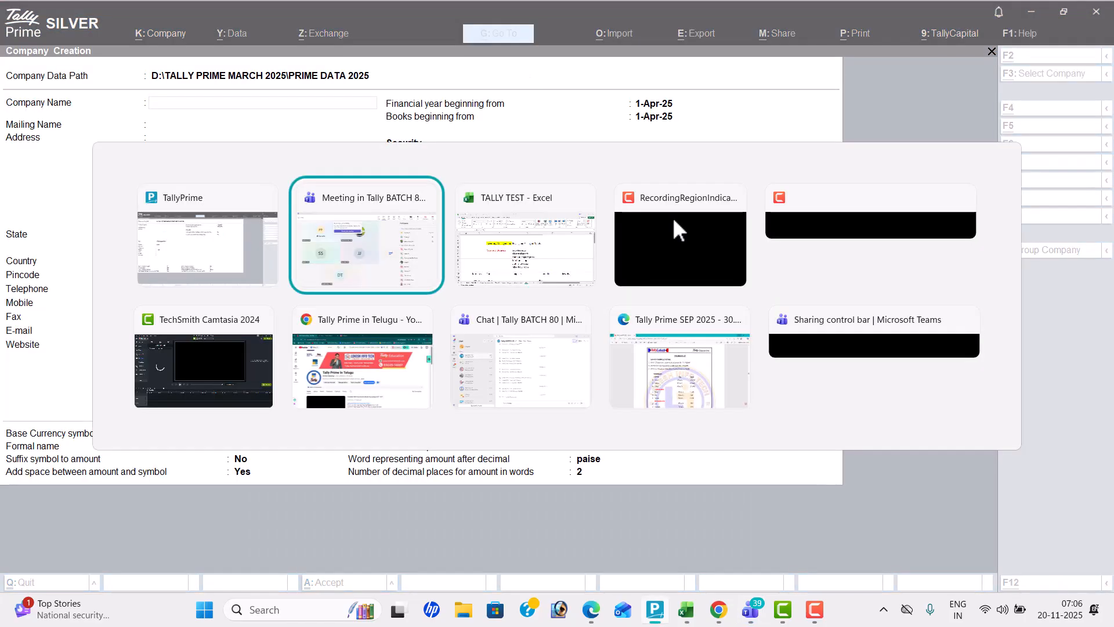
pyautogui.hotkey('alt', 'Tab')
pyautogui.hotkey('alt', 'Tab')
pyautogui.hotkey('alt', 'Tab')
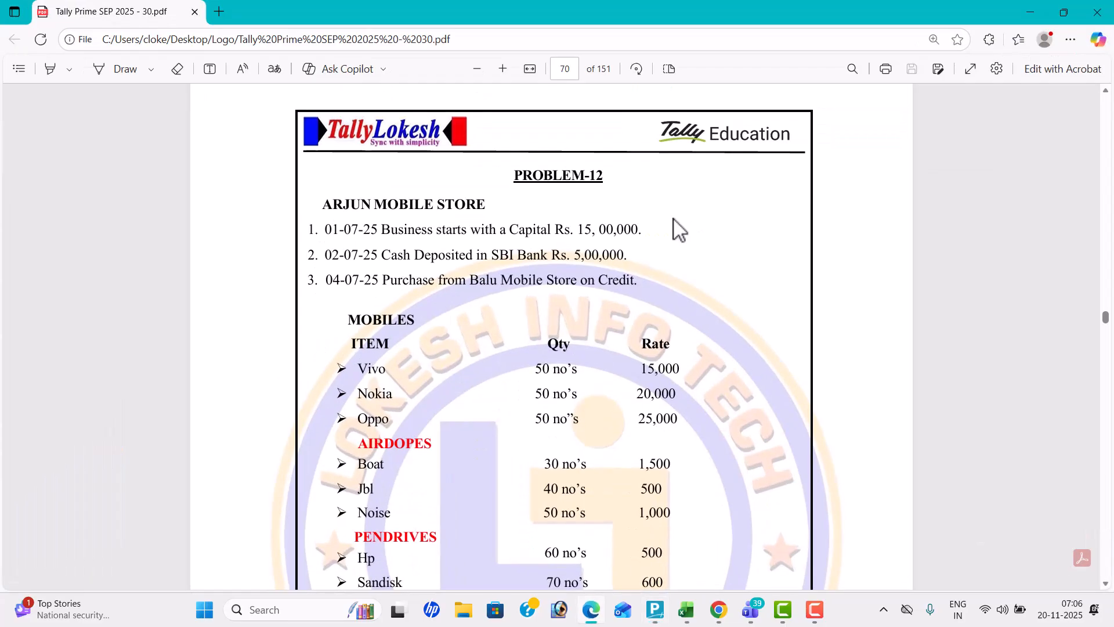
pyautogui.scroll(-3, 673, 219)
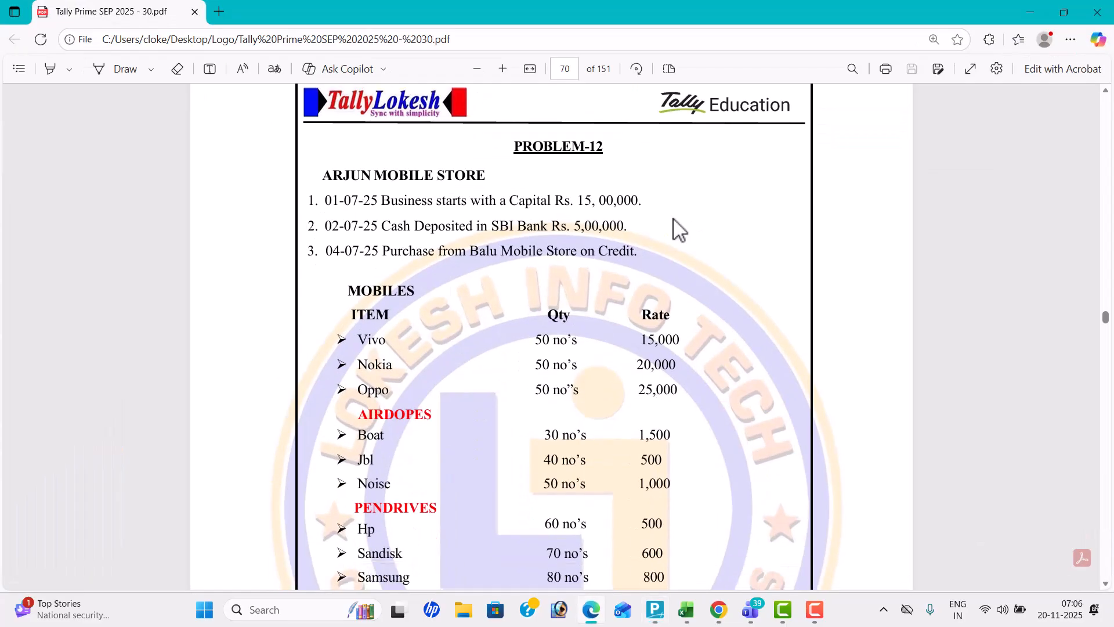
pyautogui.scroll(-2, 673, 219)
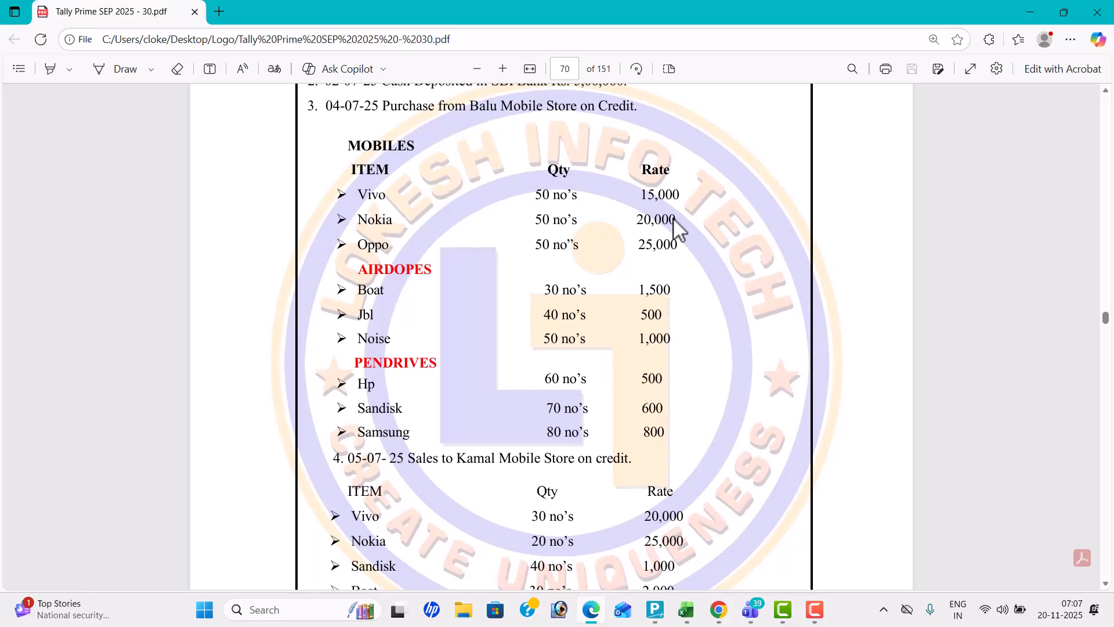
# Switch back to the Excel workbook and enter "mobiles" in E5 and "bananos" in E6
pyautogui.hotkey('alt', 'Tab')
pyautogui.hotkey('alt', 'Tab')
pyautogui.hotkey('alt', 'Tab')
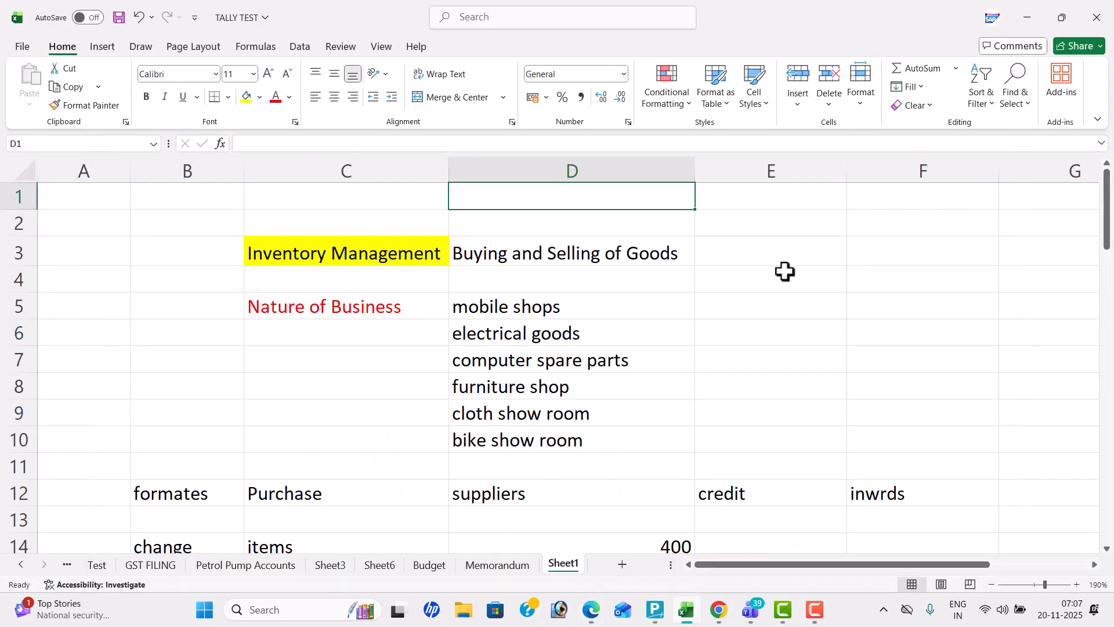
pyautogui.click(786, 303)
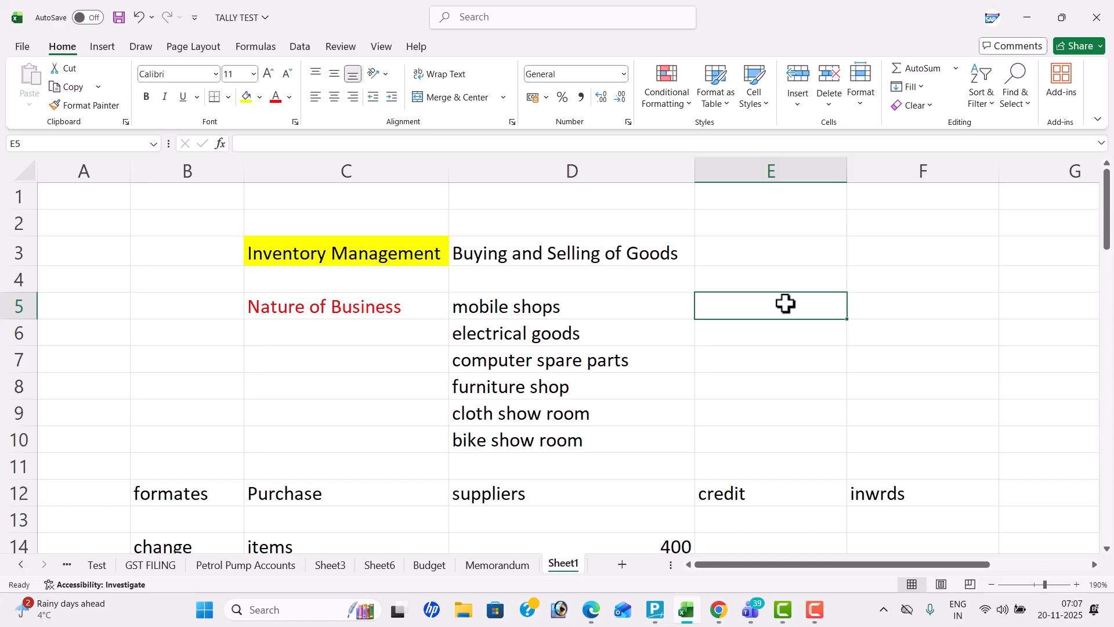
pyautogui.write('mobiles')
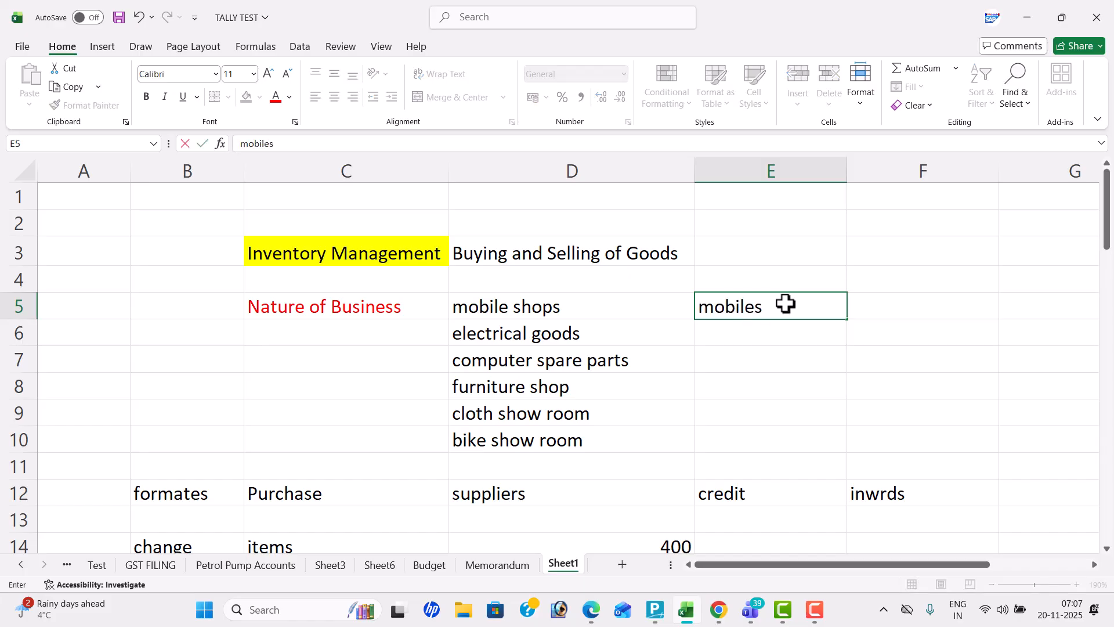
pyautogui.press('Tab')
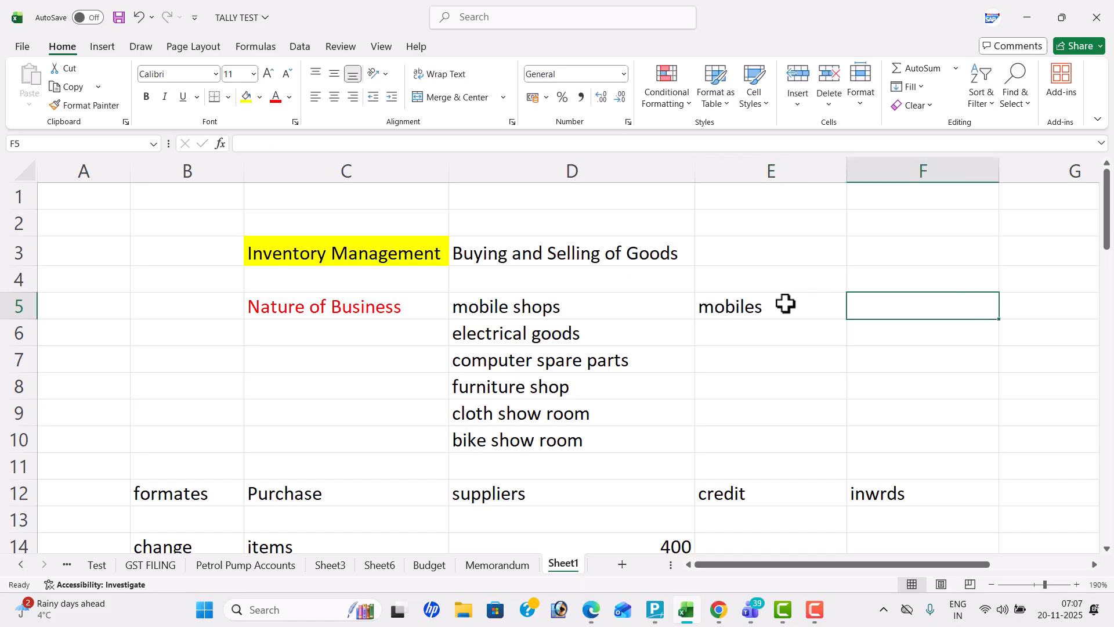
pyautogui.press('Down')
pyautogui.press('Left')
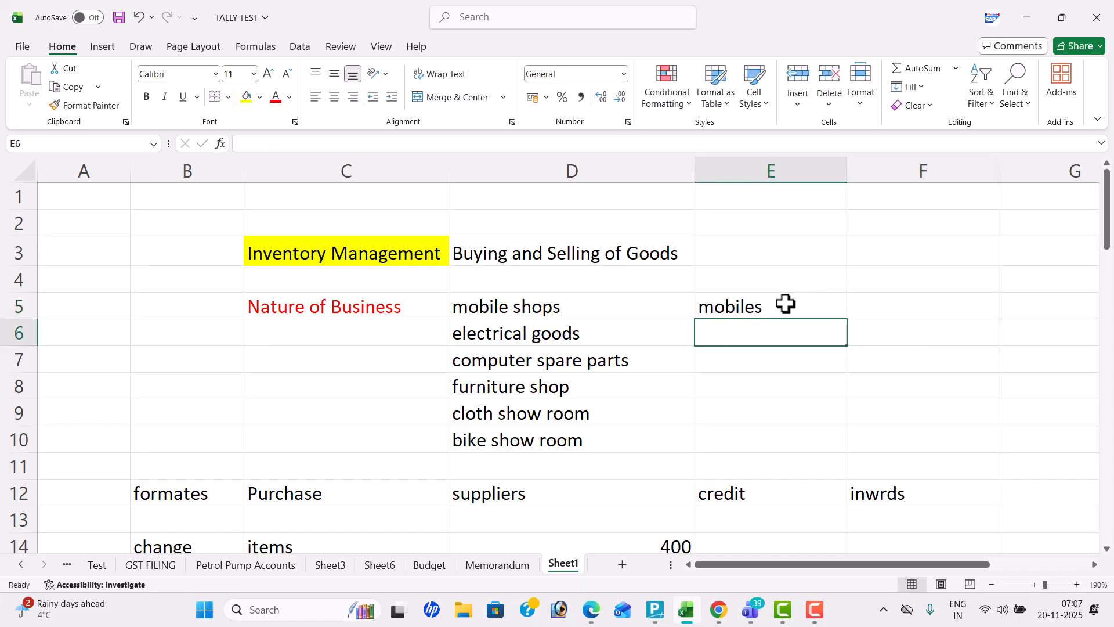
pyautogui.write('ba')
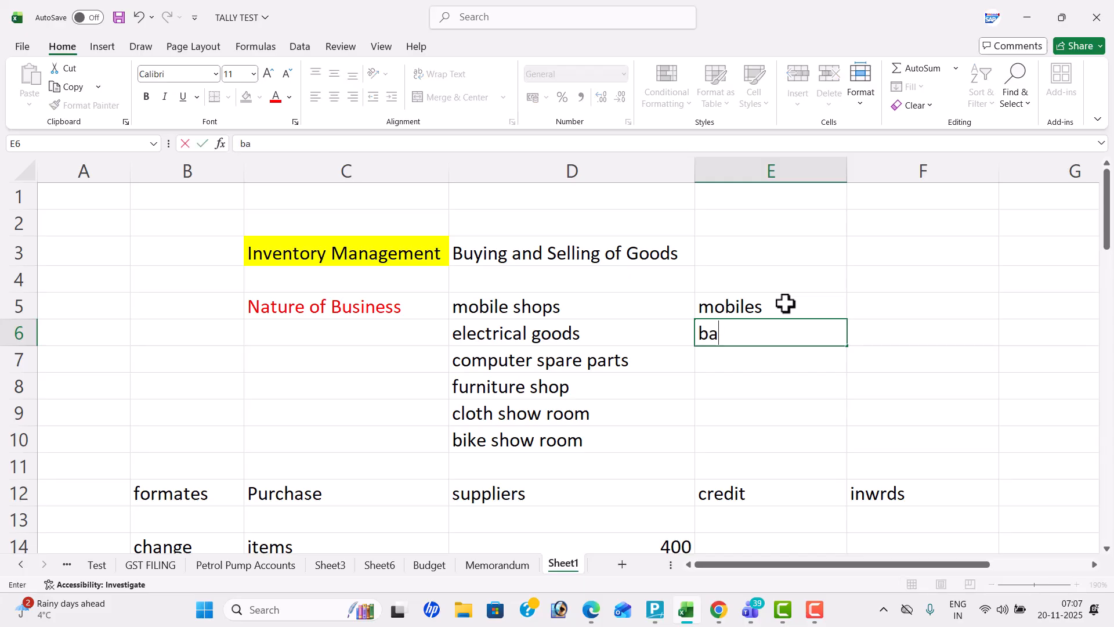
pyautogui.write('nanos')
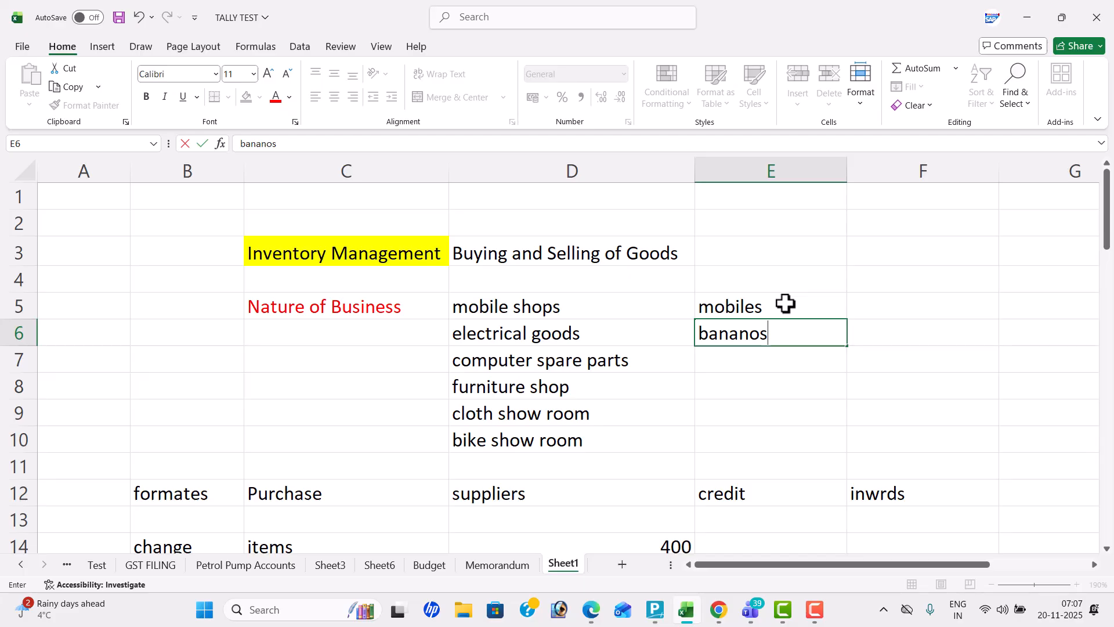
pyautogui.press('Tab')
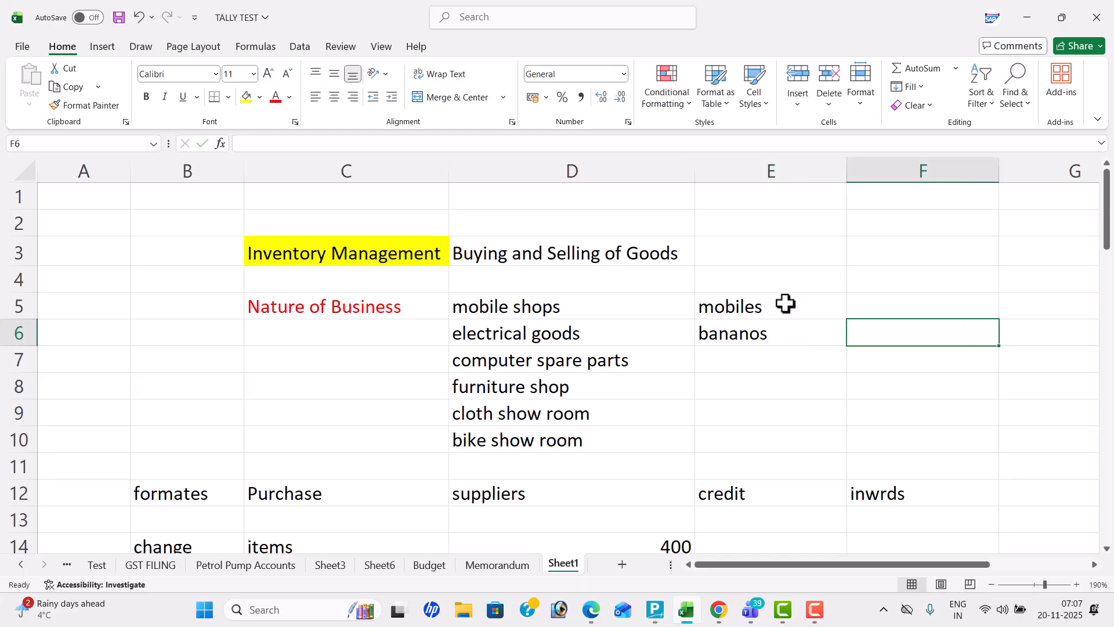
pyautogui.press('Return')
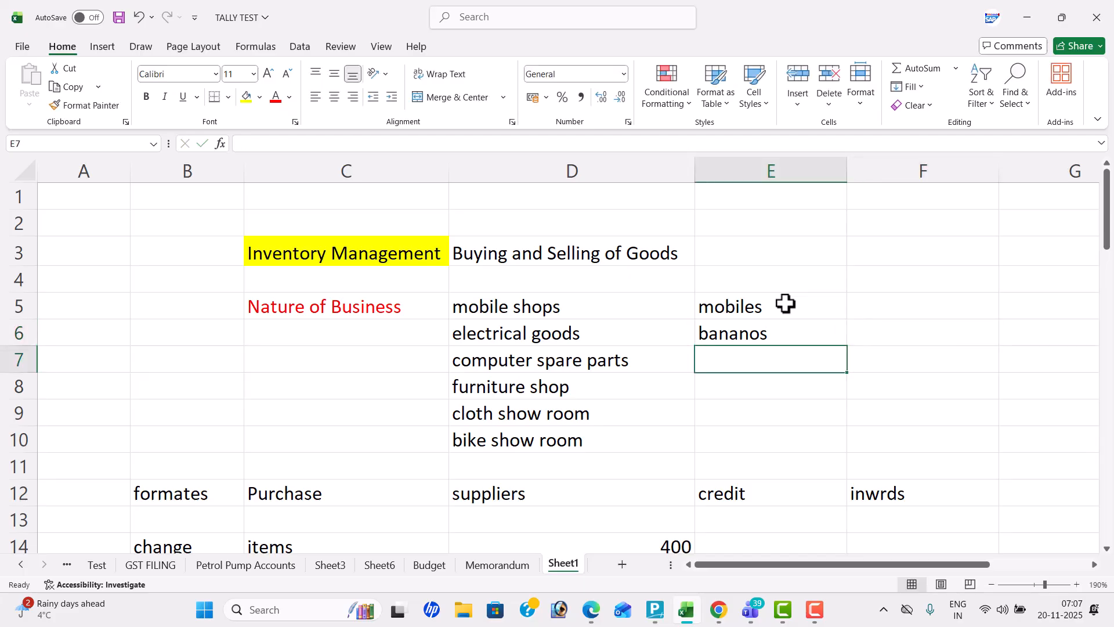
# Enter the unit "dz" in F6 for bananos and "nos" in F5 for mobiles
pyautogui.press('Right')
pyautogui.press('Up')
pyautogui.write('dz')
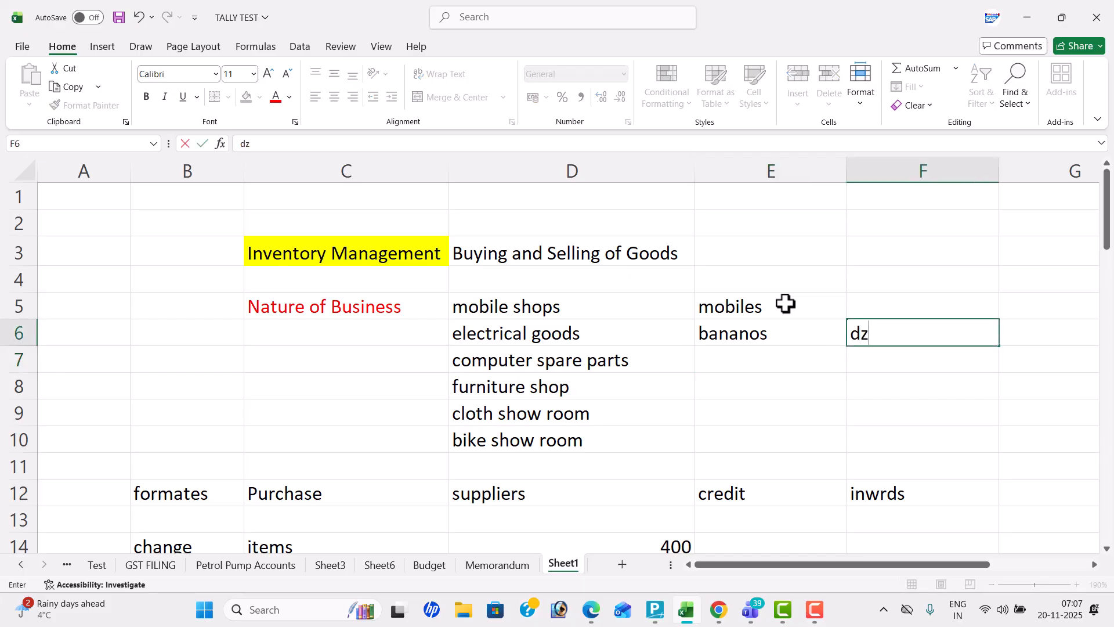
pyautogui.press('Up')
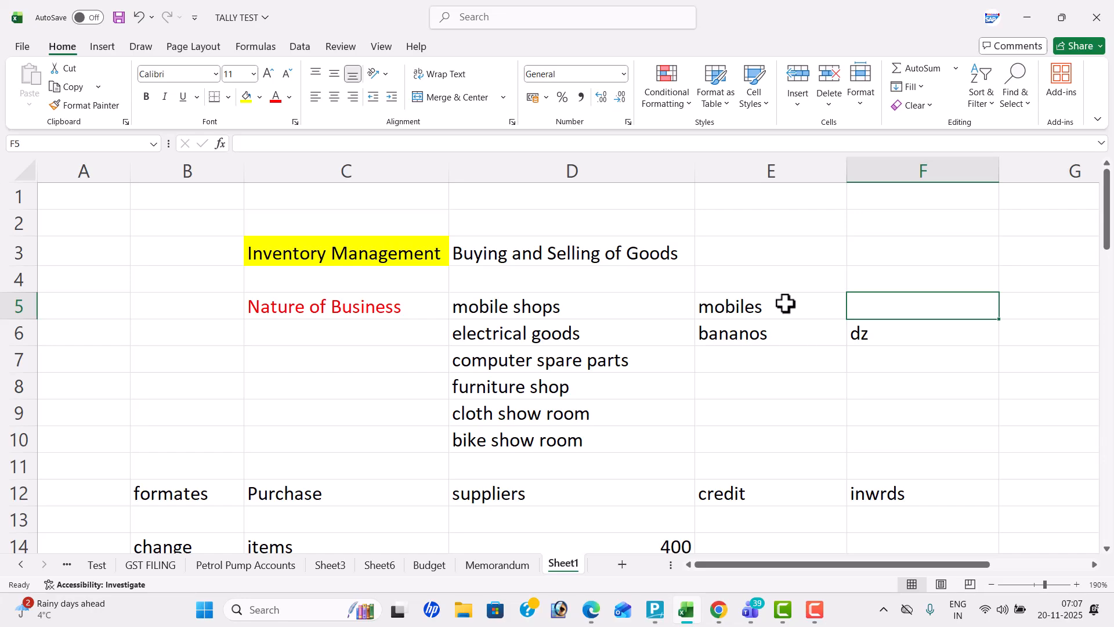
pyautogui.write('nos')
pyautogui.press('Return')
# Enter "apples" in E7 below bananos and move on to its unit cell F7
pyautogui.press('Left')
pyautogui.press('Down')
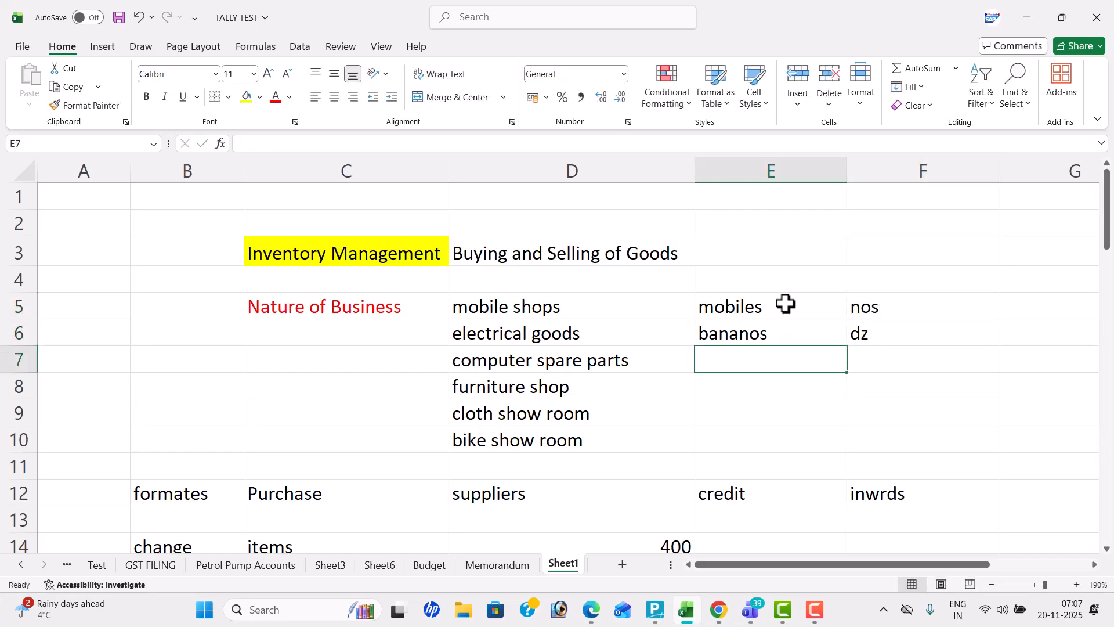
pyautogui.write('apples')
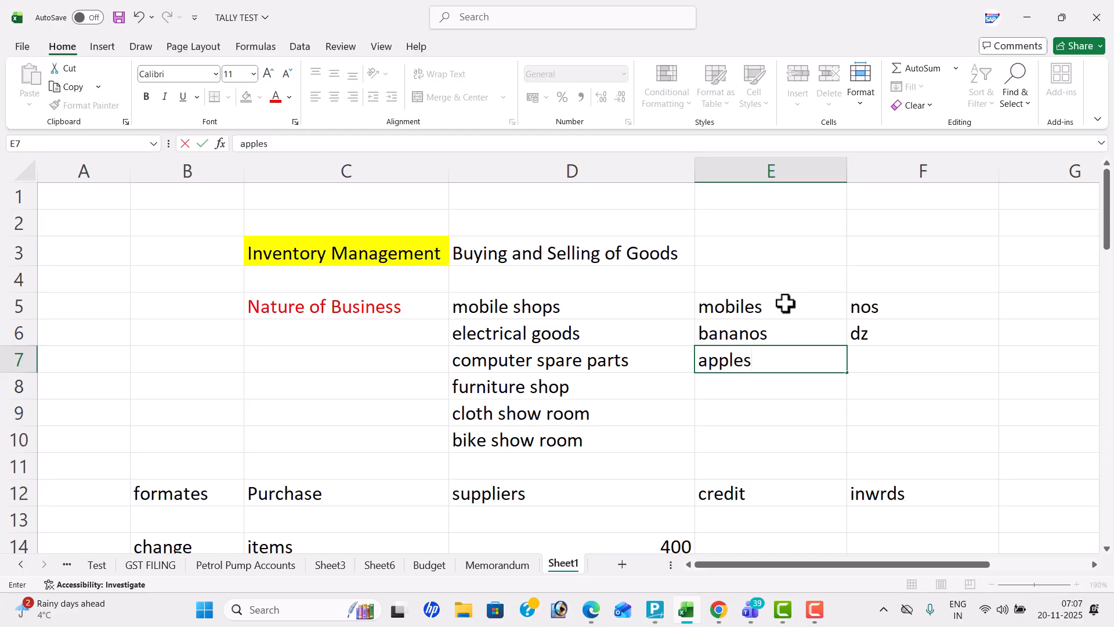
pyautogui.press('Right')
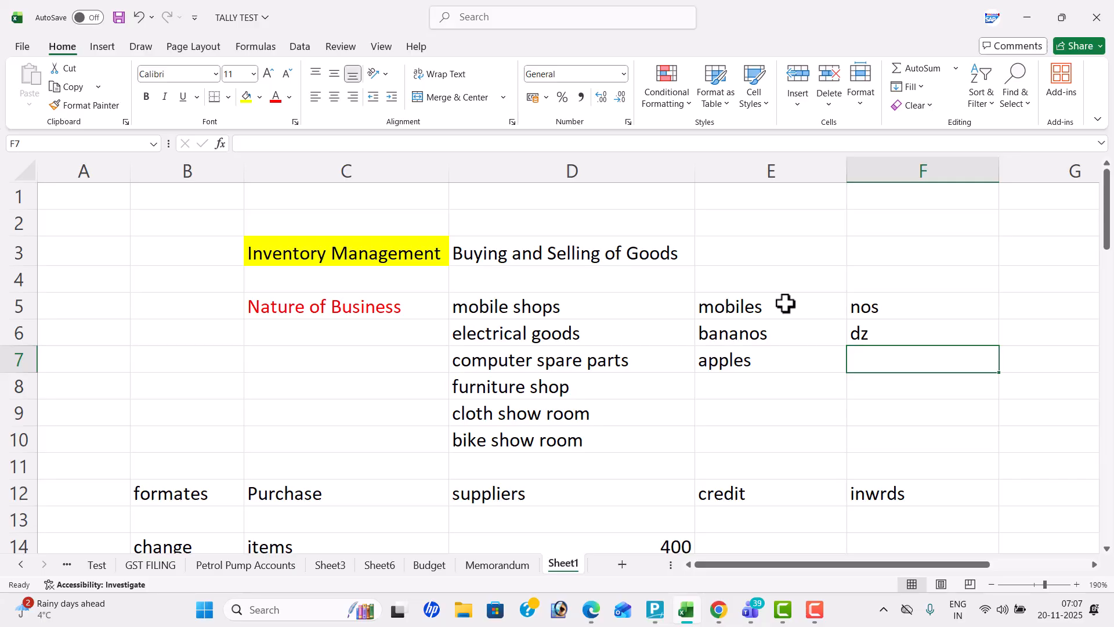
# Enter the unit "kg" in F7 for apples, and add "shirts" in E8 with the unit "pc" in F8
pyautogui.write('kg')
pyautogui.press('Return')
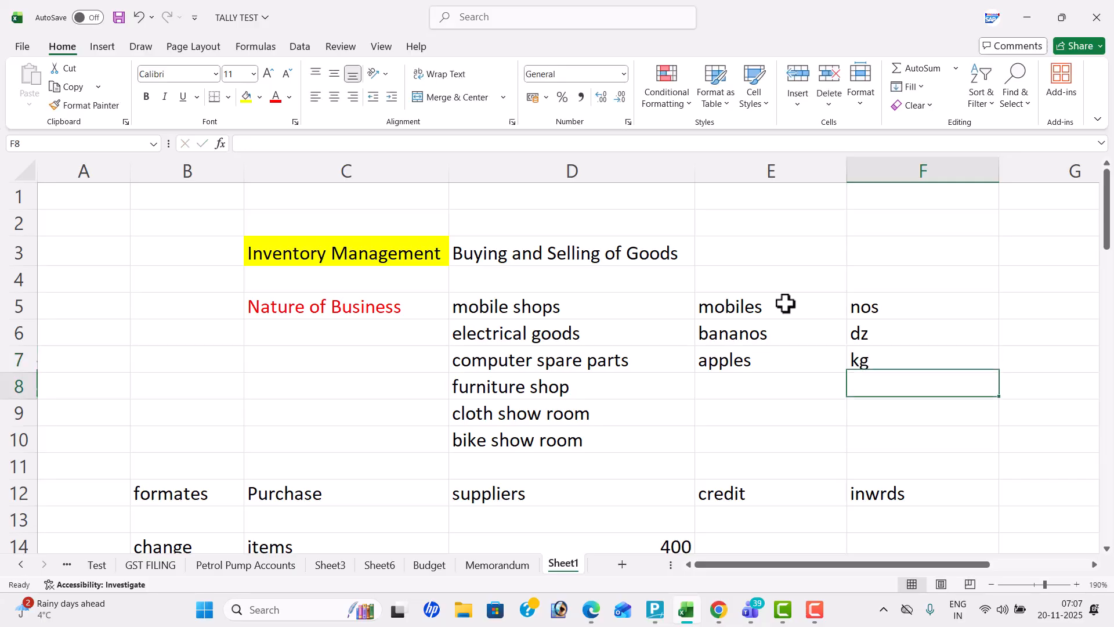
pyautogui.press('Left')
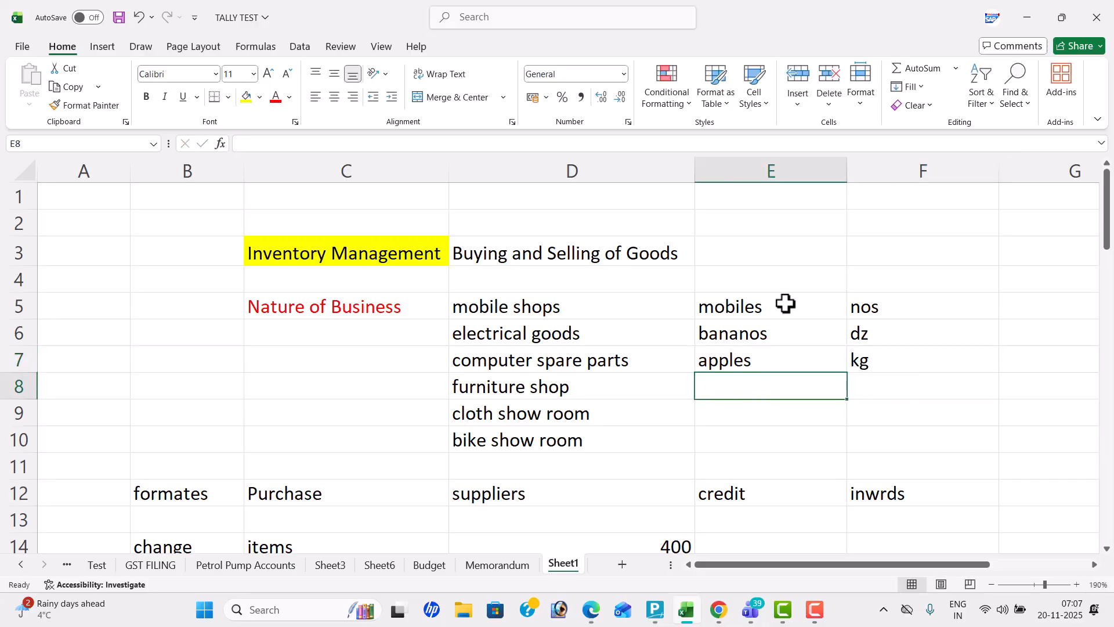
pyautogui.write('shirts')
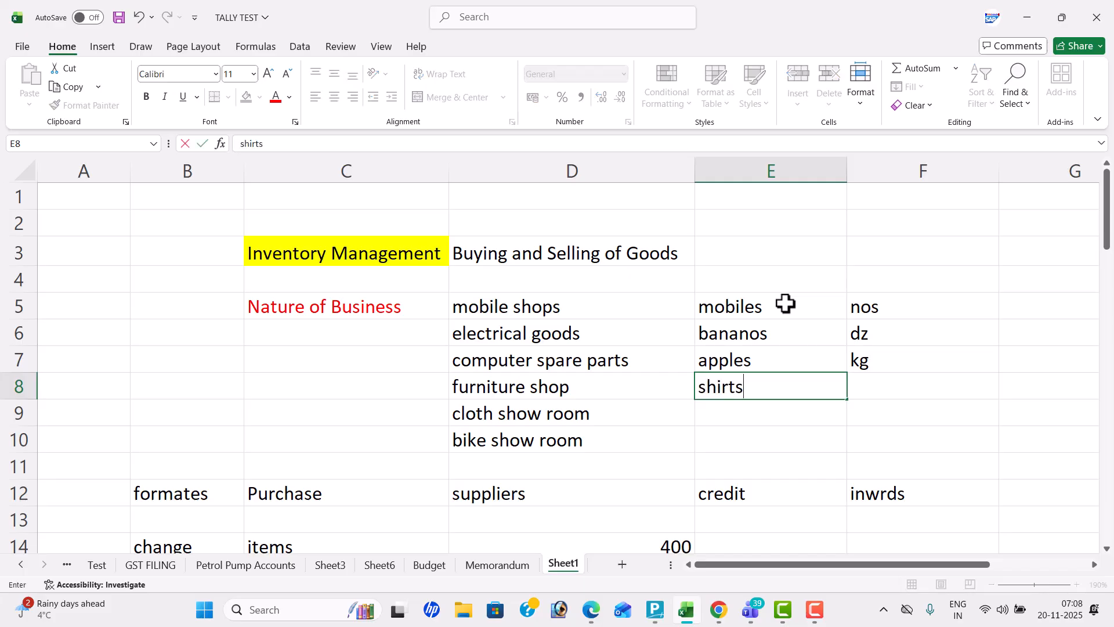
pyautogui.press('Right')
pyautogui.write('pc')
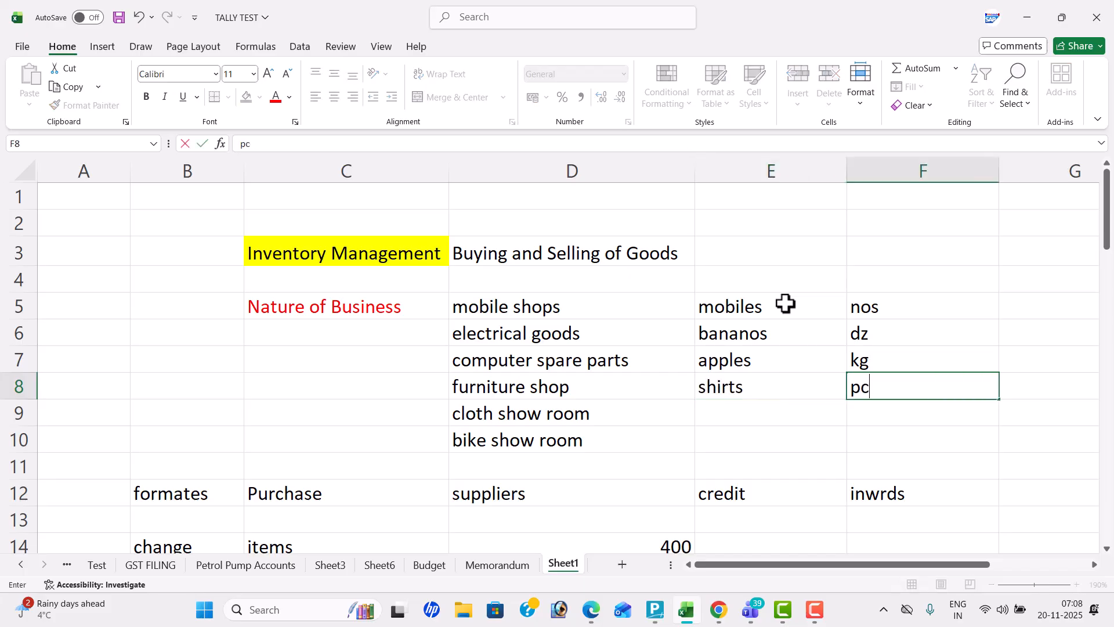
pyautogui.press('Return')
# Add "grinders" with the unit "bx" in E9:F9 and "boost" with the unit "pk" in E10:F10
pyautogui.press('Left')
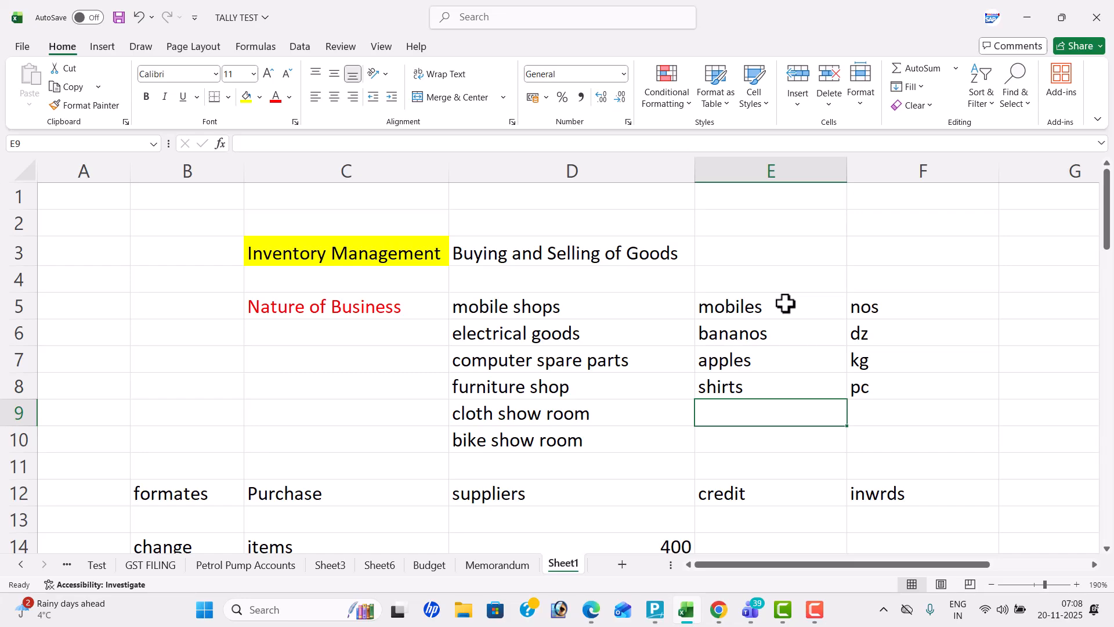
pyautogui.write('grinders')
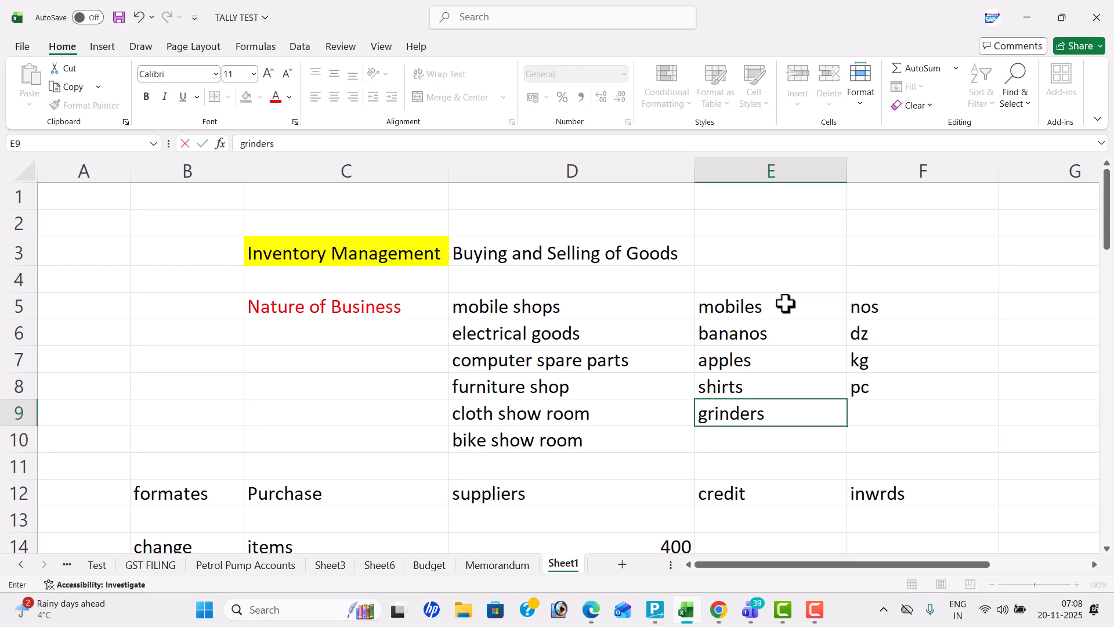
pyautogui.press('Tab')
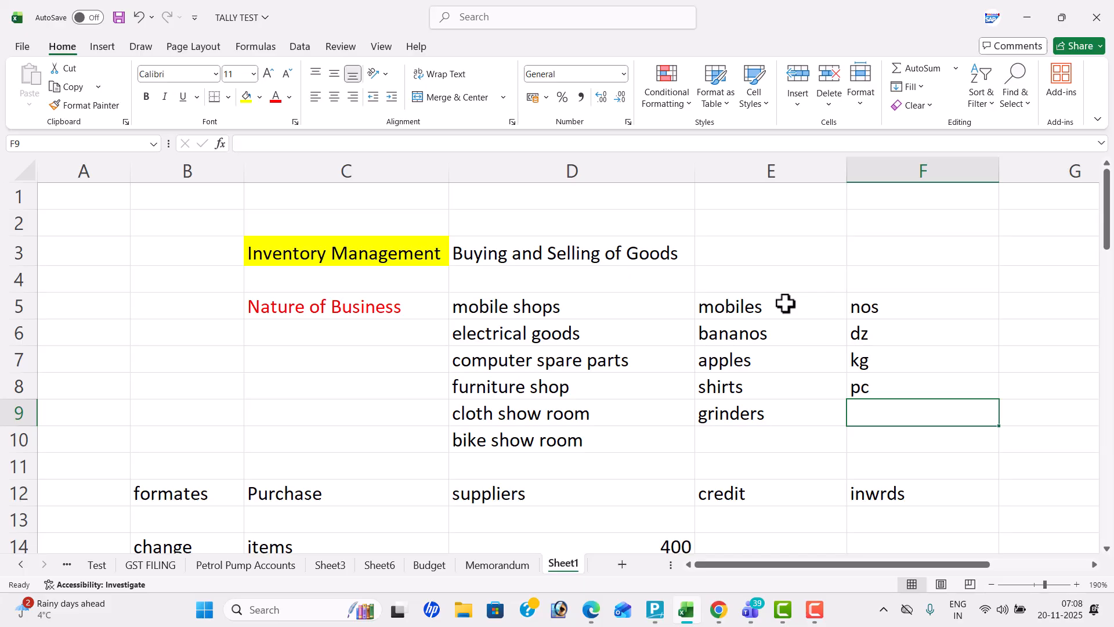
pyautogui.write('bx')
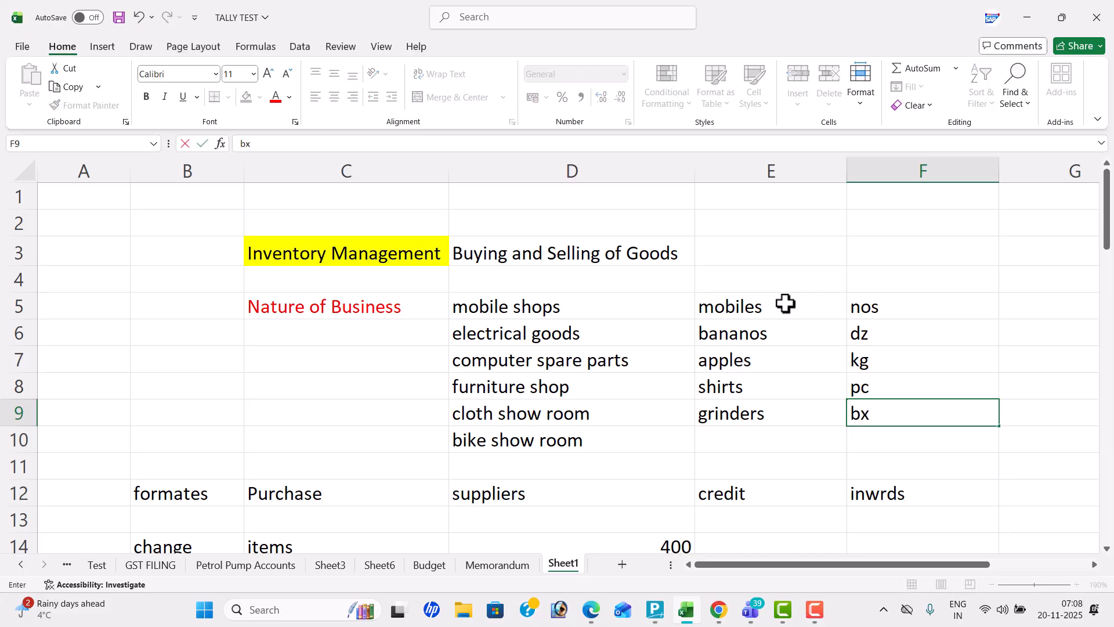
pyautogui.press('Return')
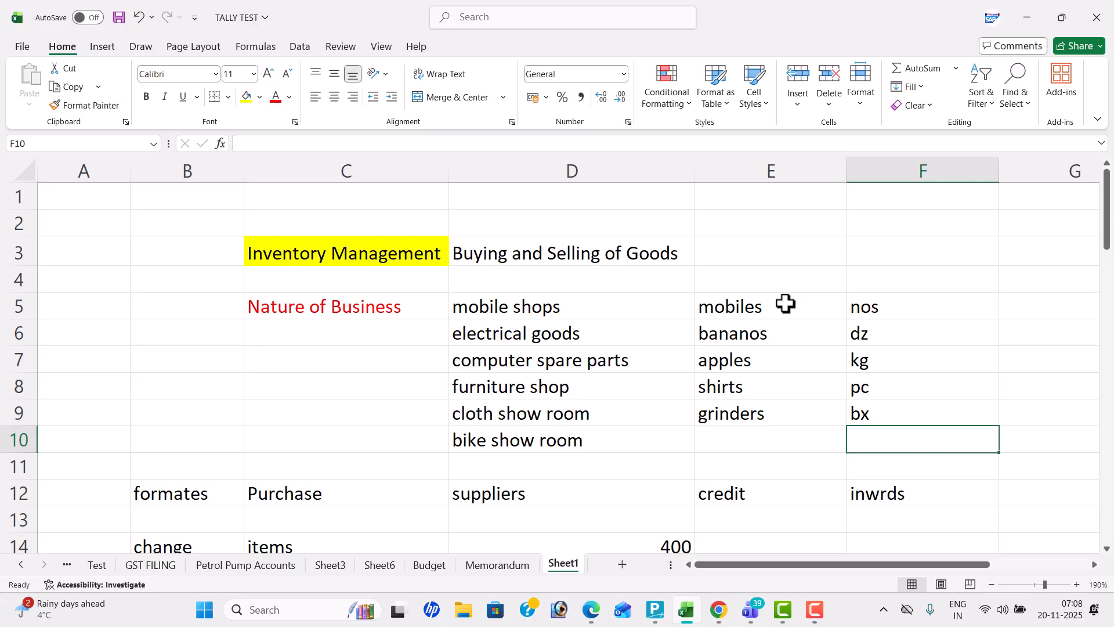
pyautogui.press('Left')
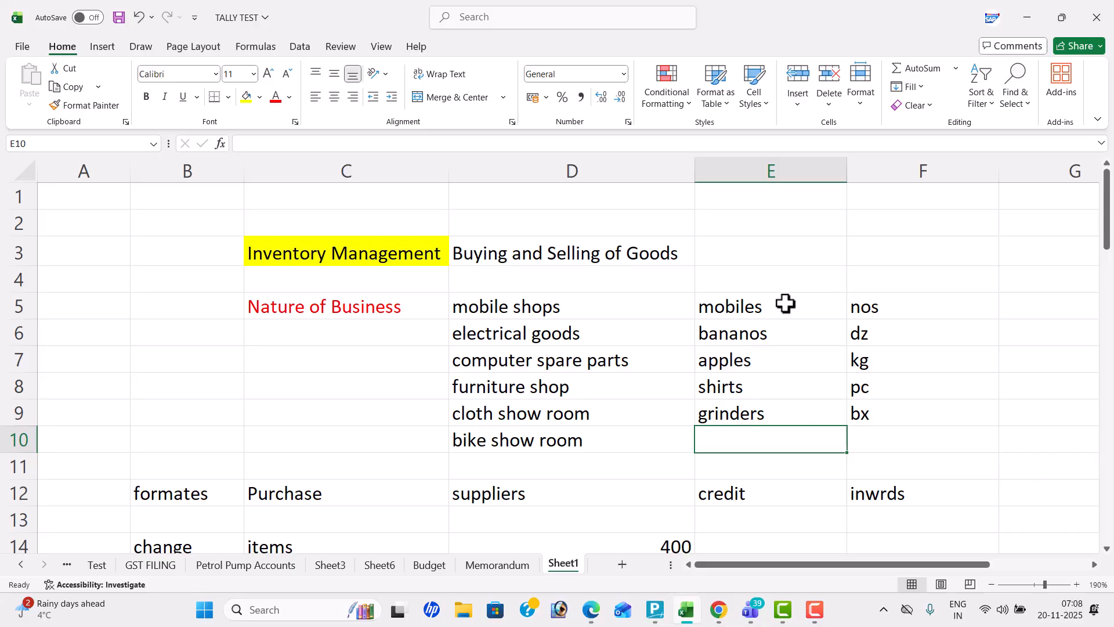
pyautogui.write('boost')
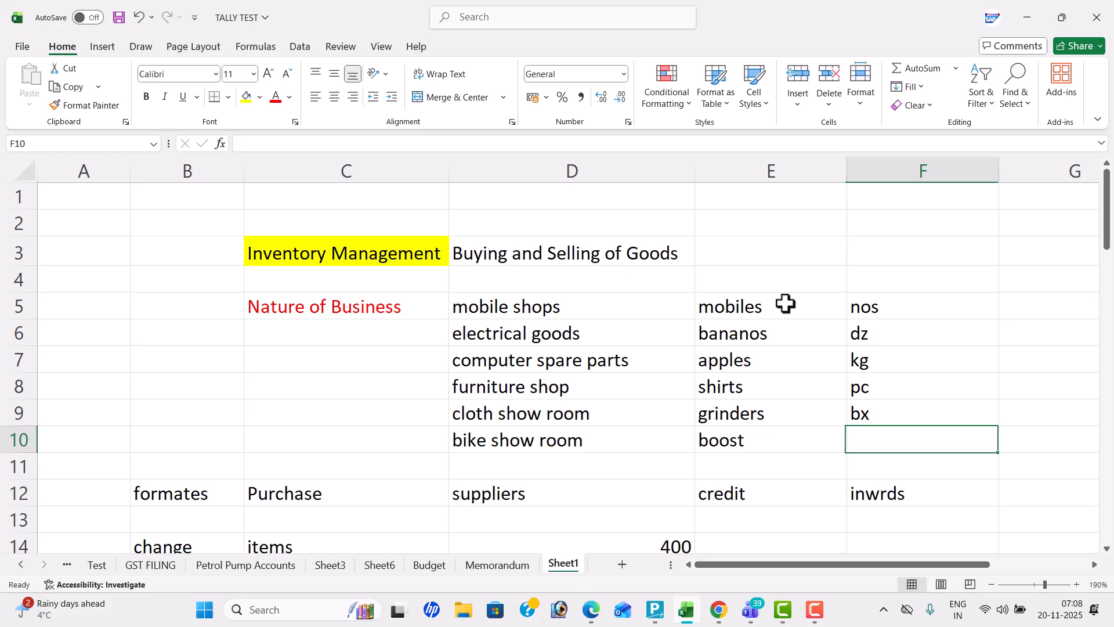
pyautogui.write('pk')
pyautogui.press('Return')
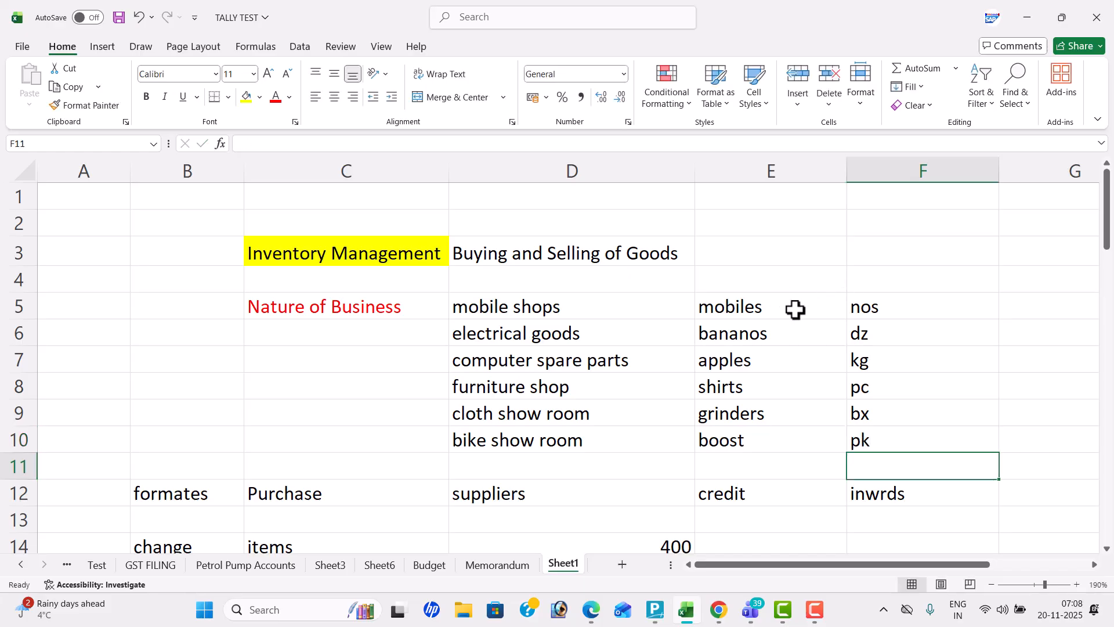
# Compare the item and unit list in E5:F10 with the purchase quantities in the Tally Prime PDF, and return to the workbook
pyautogui.moveTo(795, 309); pyautogui.dragTo(878, 433)
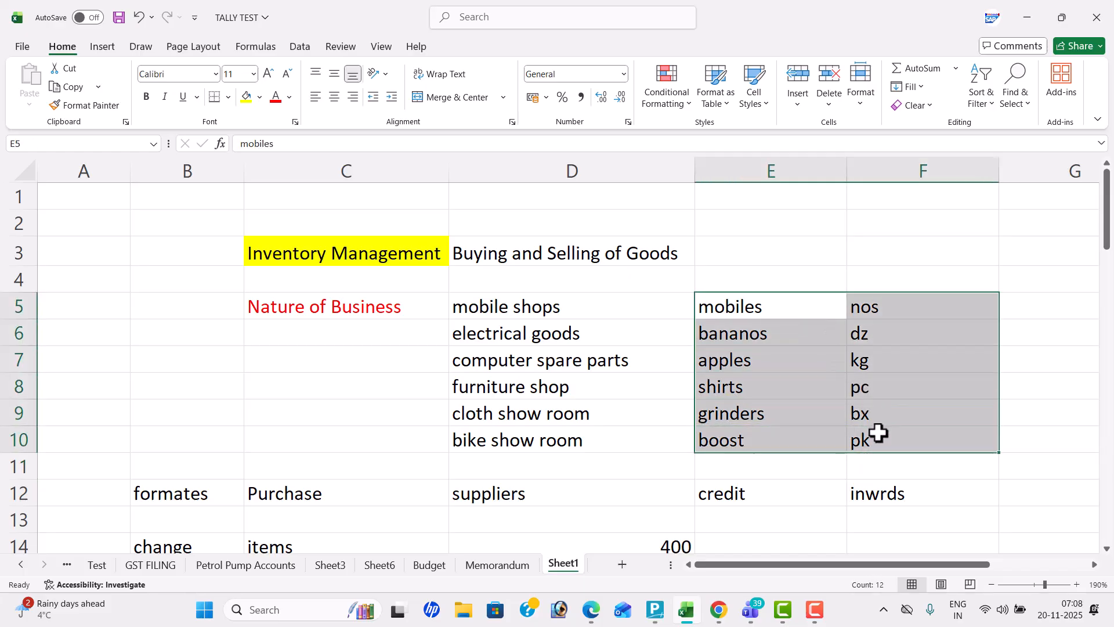
pyautogui.hotkey('alt', 'Tab')
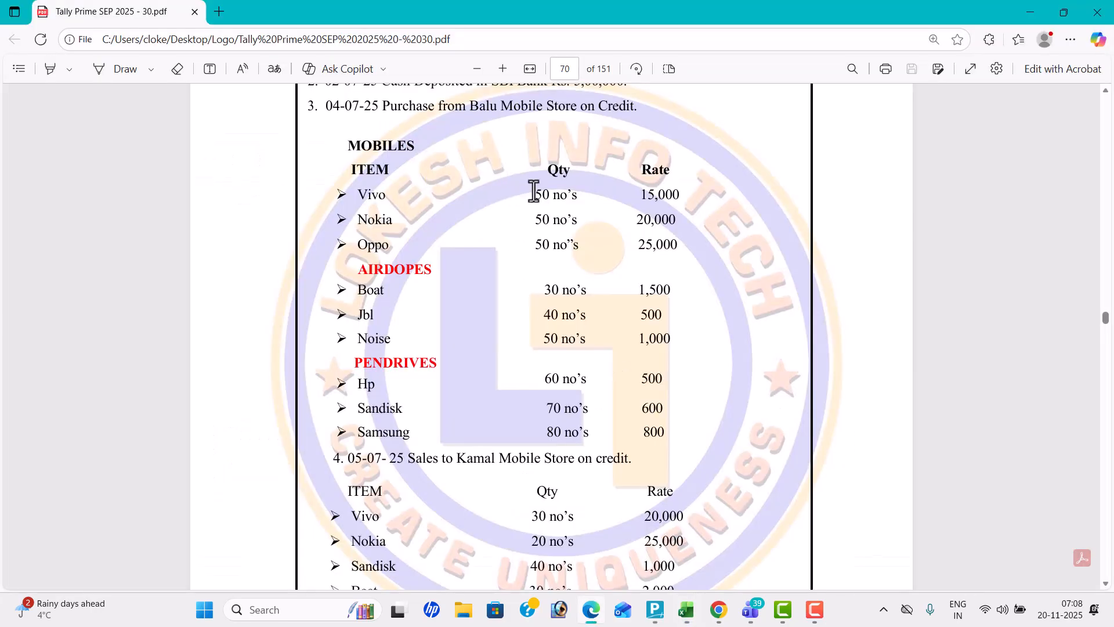
pyautogui.moveTo(535, 194); pyautogui.dragTo(607, 431)
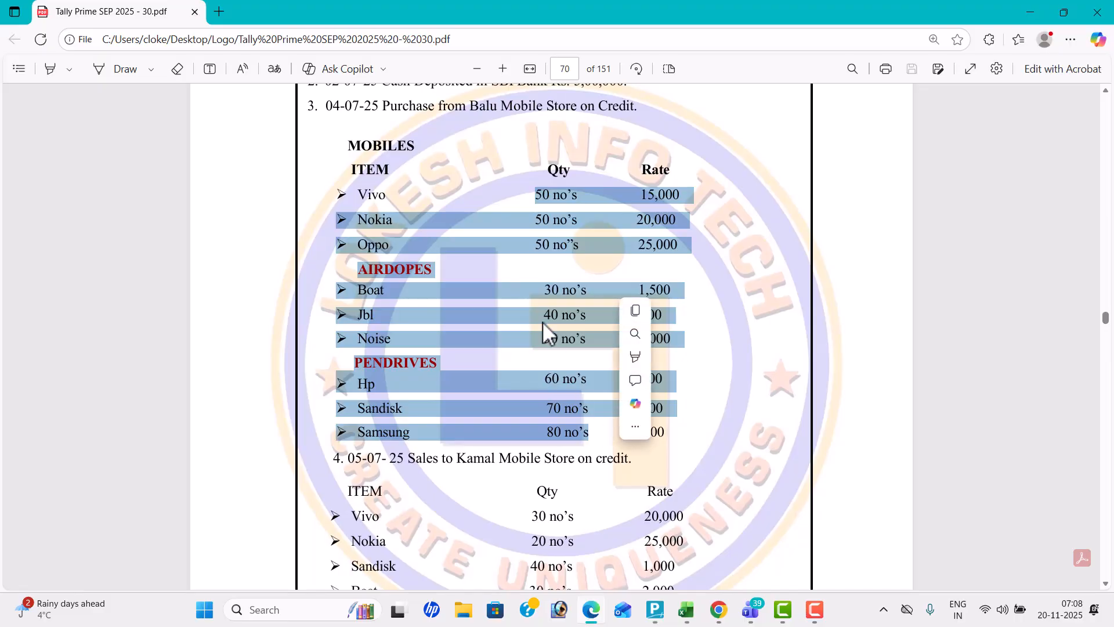
pyautogui.click(537, 279)
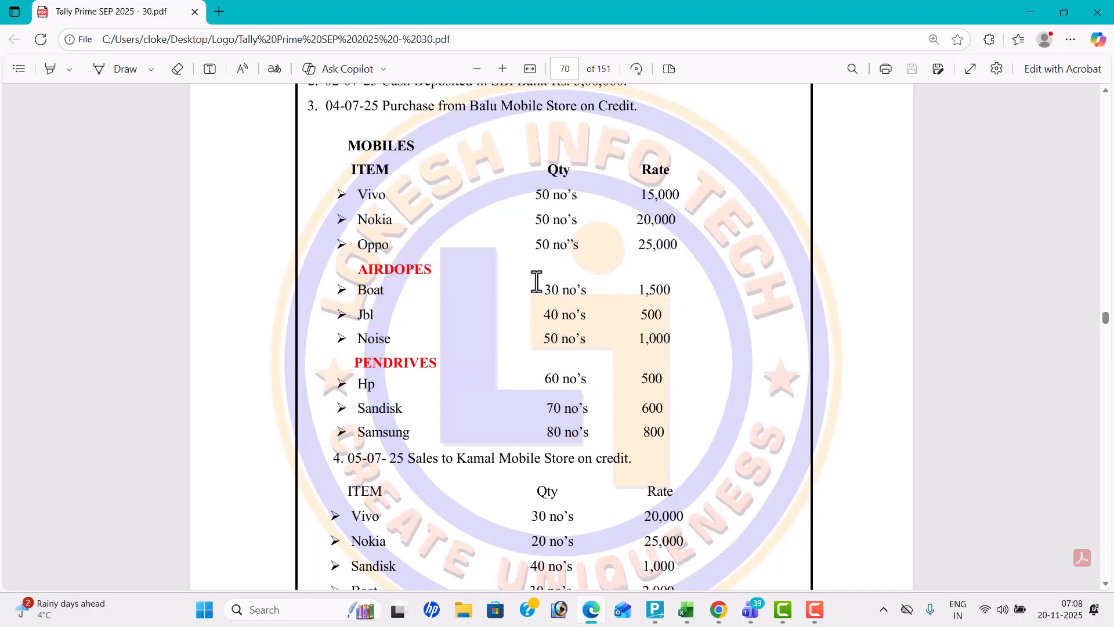
pyautogui.hotkey('alt', 'Tab')
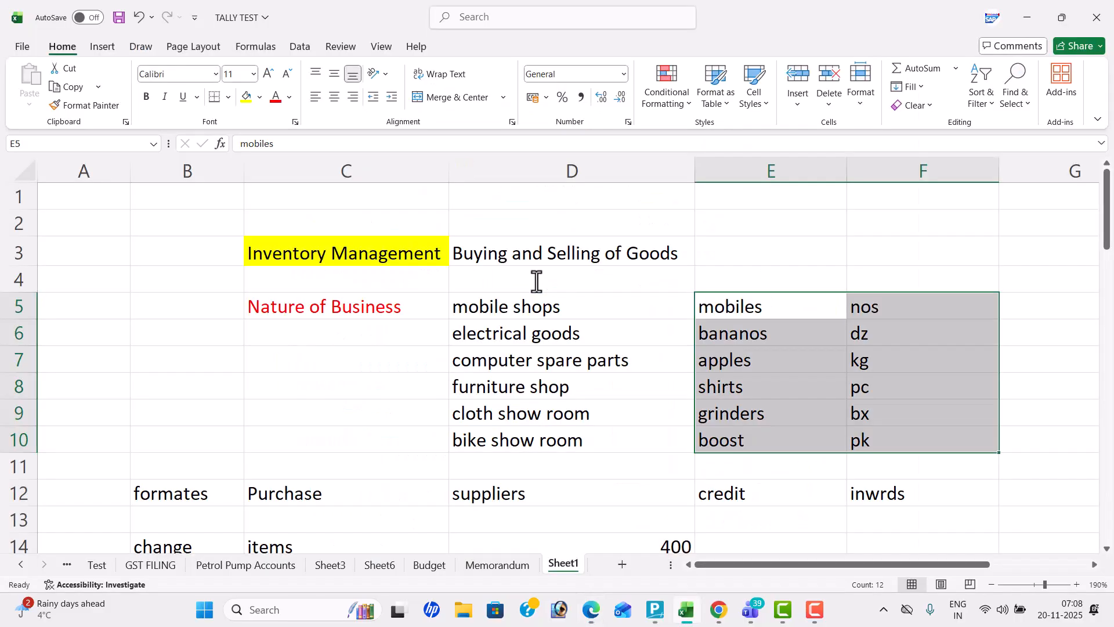
pyautogui.click(779, 273)
pyautogui.write('mik')
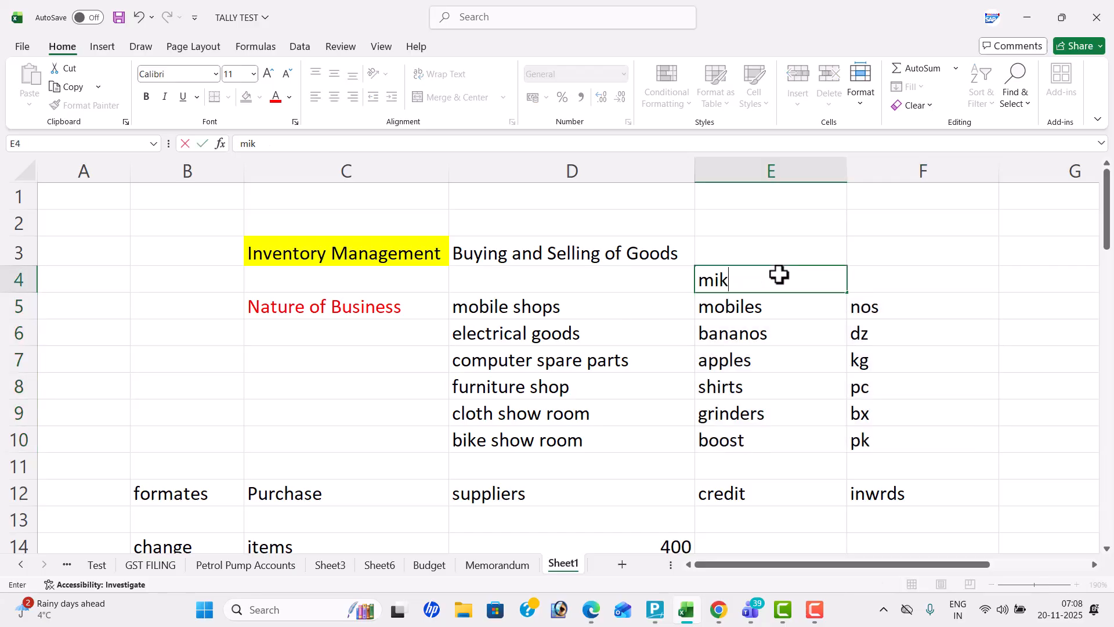
pyautogui.press('BackSpace')
pyautogui.press('BackSpace')
pyautogui.press('BackSpace')
# Enter "pepsi" in E4 above mobiles with the unit "bt" in F4
pyautogui.click(780, 275)
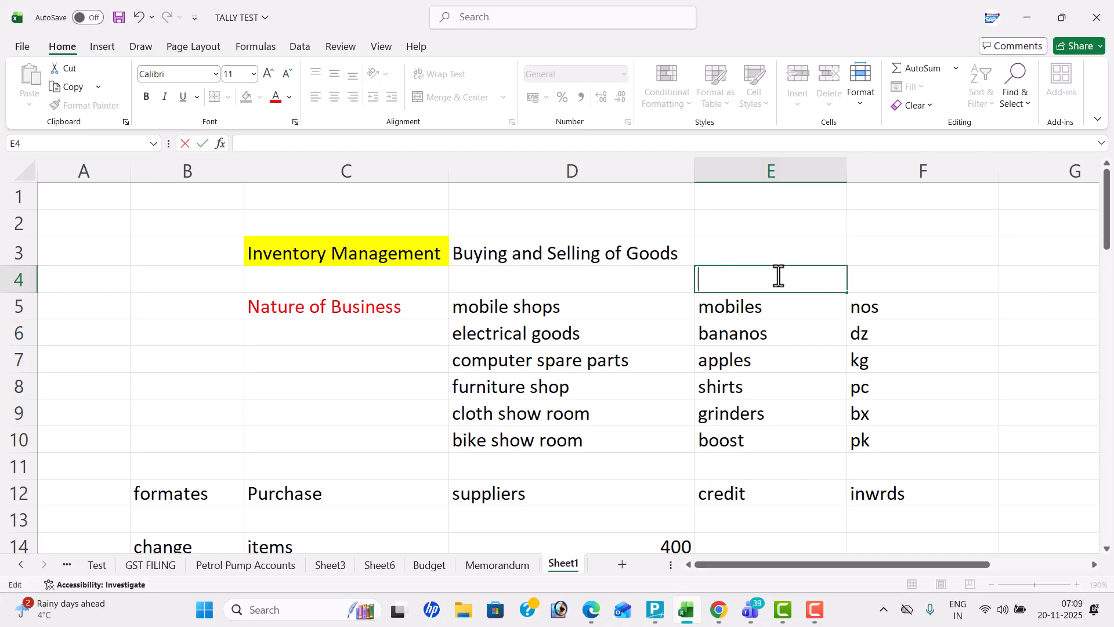
pyautogui.write('pepsibt')
pyautogui.press('BackSpace')
pyautogui.press('BackSpace')
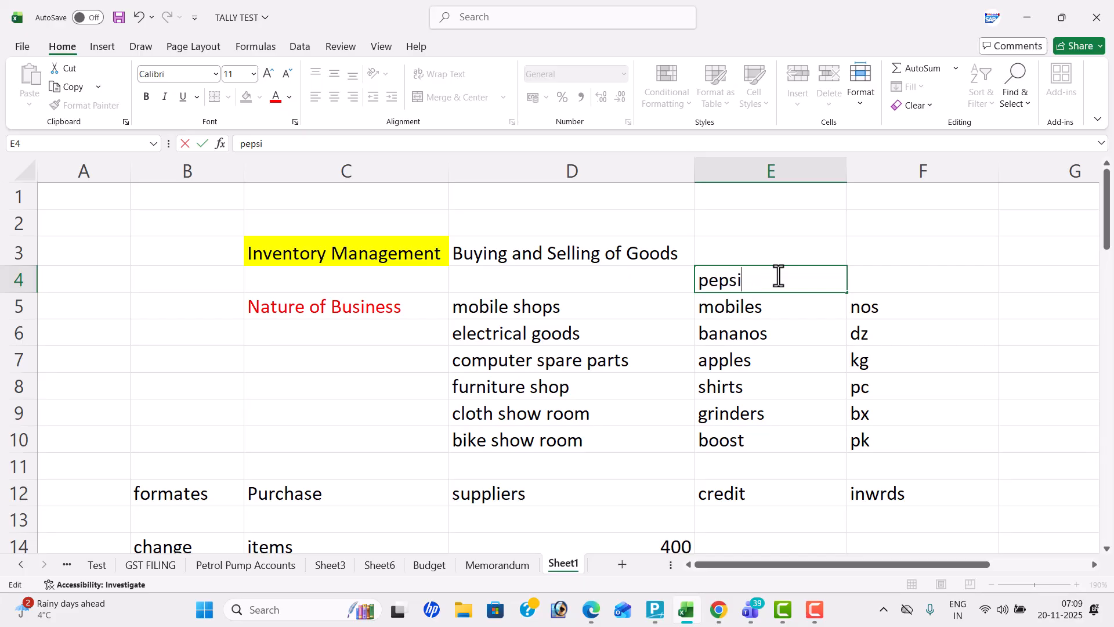
pyautogui.click(893, 278)
pyautogui.write('bt')
pyautogui.press('Return')
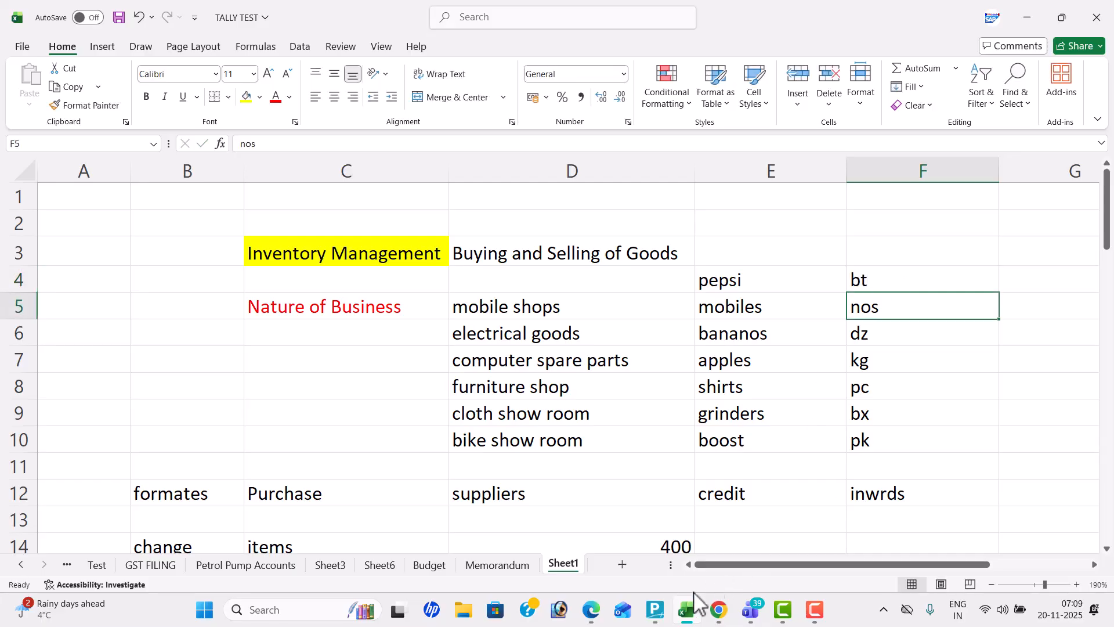
# Switch to Tally Prime and enter "Arjun Mobile Store Nov 20" as the company name in the Company Creation form
pyautogui.click(656, 611)
pyautogui.write('Arjun Mo')
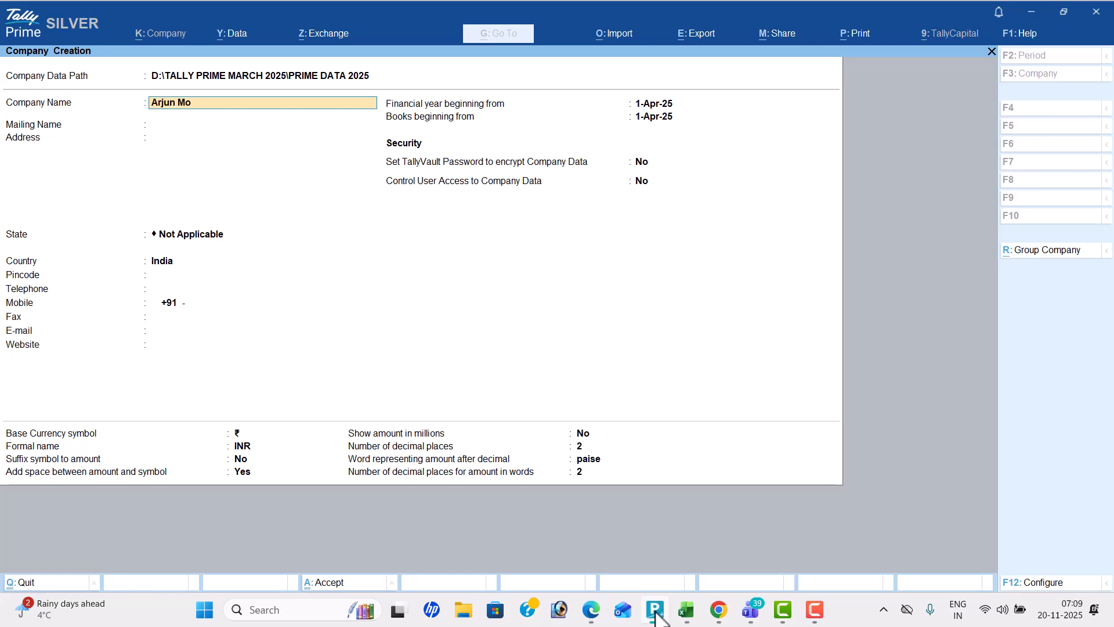
pyautogui.write('bile Store Nov 20')
# Leave the mailing name and address as they are, choose the company's state, and save the new company
pyautogui.press('Return')
pyautogui.press('Return')
pyautogui.press('Return')
pyautogui.press('Down')
pyautogui.press('Down')
pyautogui.press('Return')
pyautogui.press('ctrl')
pyautogui.hotkey('ctrl', 'a')
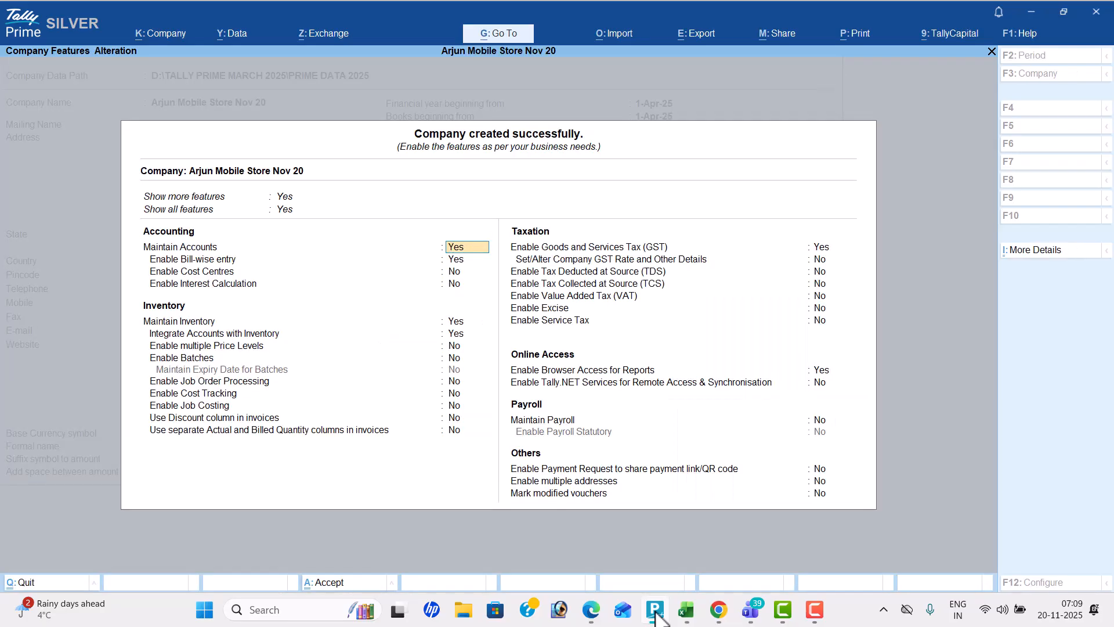
# Disable bill-wise entry in the company features, keeping Maintain Inventory and Integrate Accounts with Inventory set to Yes
pyautogui.press('Return')
pyautogui.press('n')
pyautogui.press('Return')
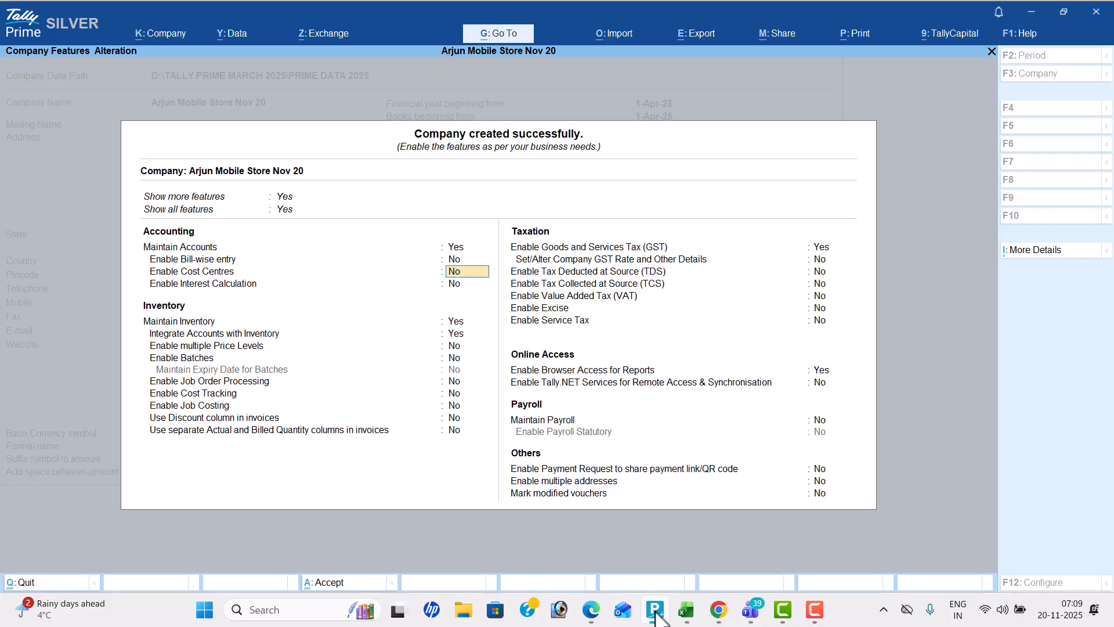
pyautogui.press('Return')
pyautogui.press('Return')
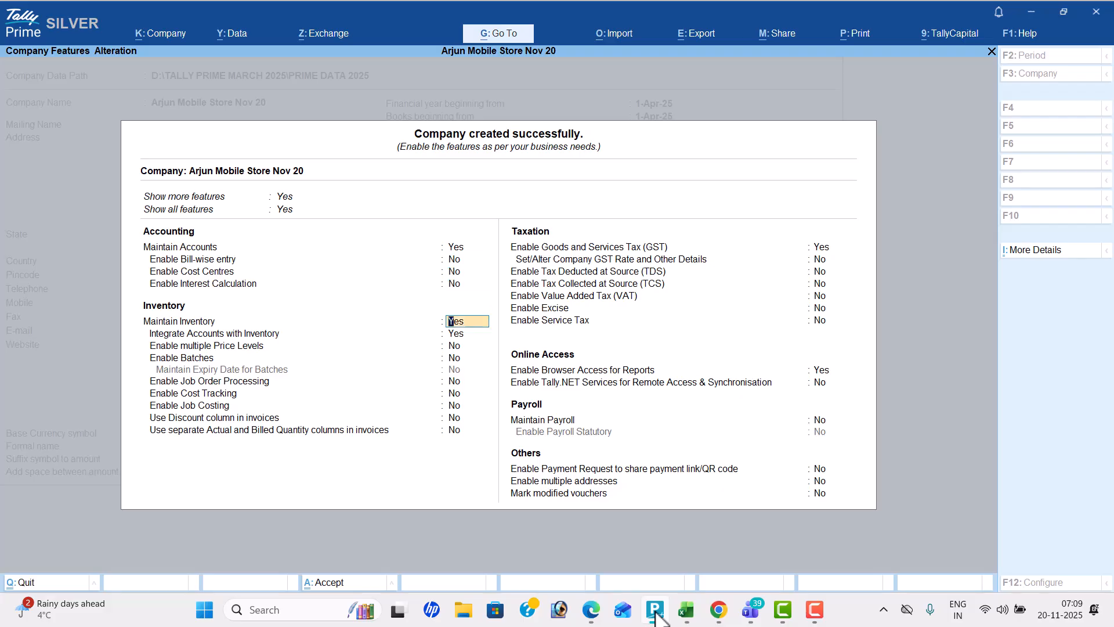
pyautogui.press('Return')
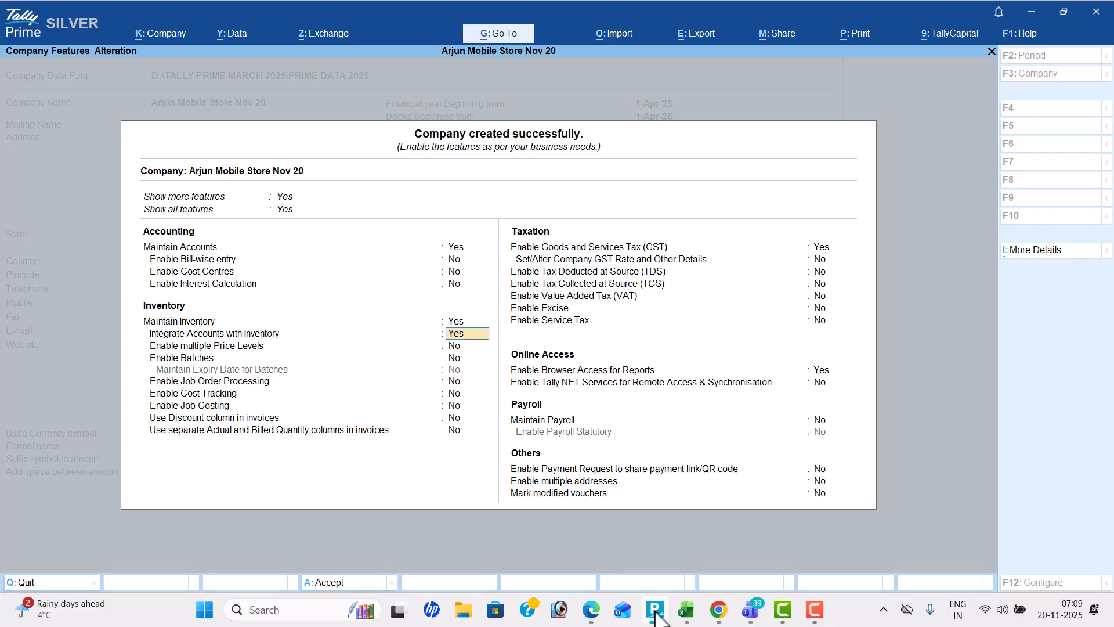
pyautogui.press('Return')
pyautogui.press('Return')
pyautogui.press('Return')
pyautogui.press('Return')
pyautogui.press('Return')
pyautogui.press('Return')
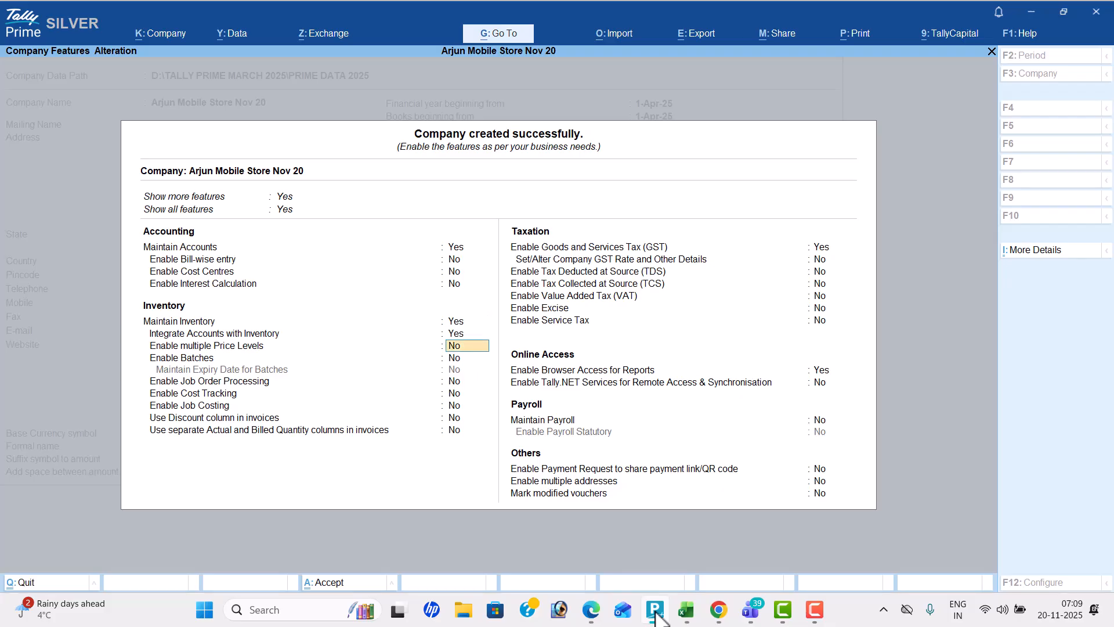
pyautogui.press('Return')
pyautogui.press('Return')
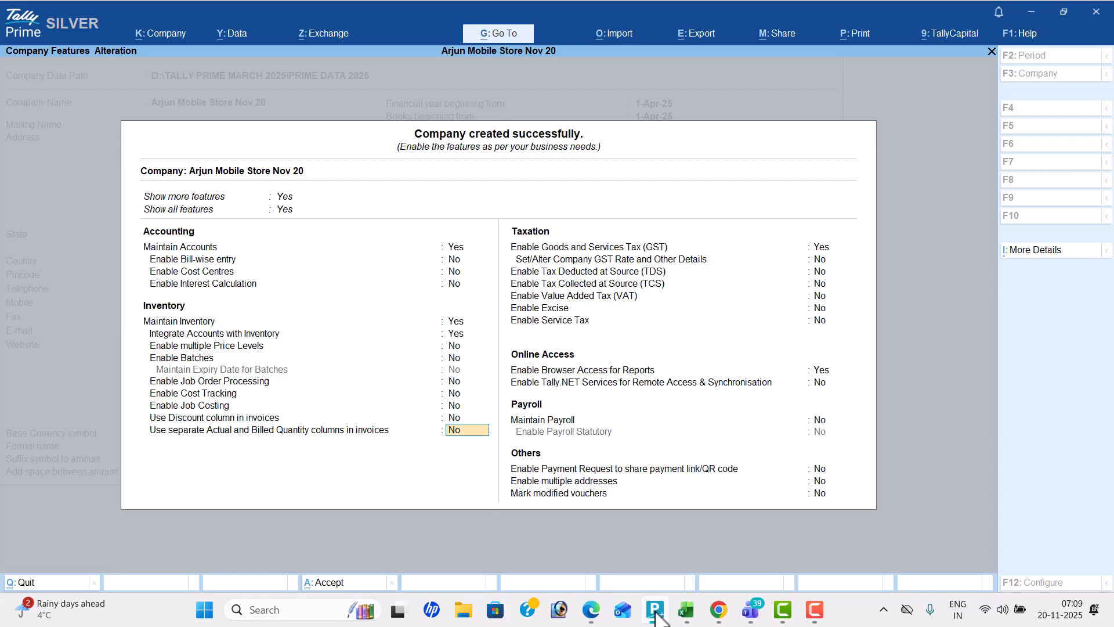
# Disable Goods and Services Tax and browser access for reports, and accept the company features
pyautogui.write('n')
pyautogui.press('Return')
pyautogui.press('Return')
pyautogui.press('Return')
pyautogui.press('Return')
pyautogui.press('Return')
pyautogui.press('Return')
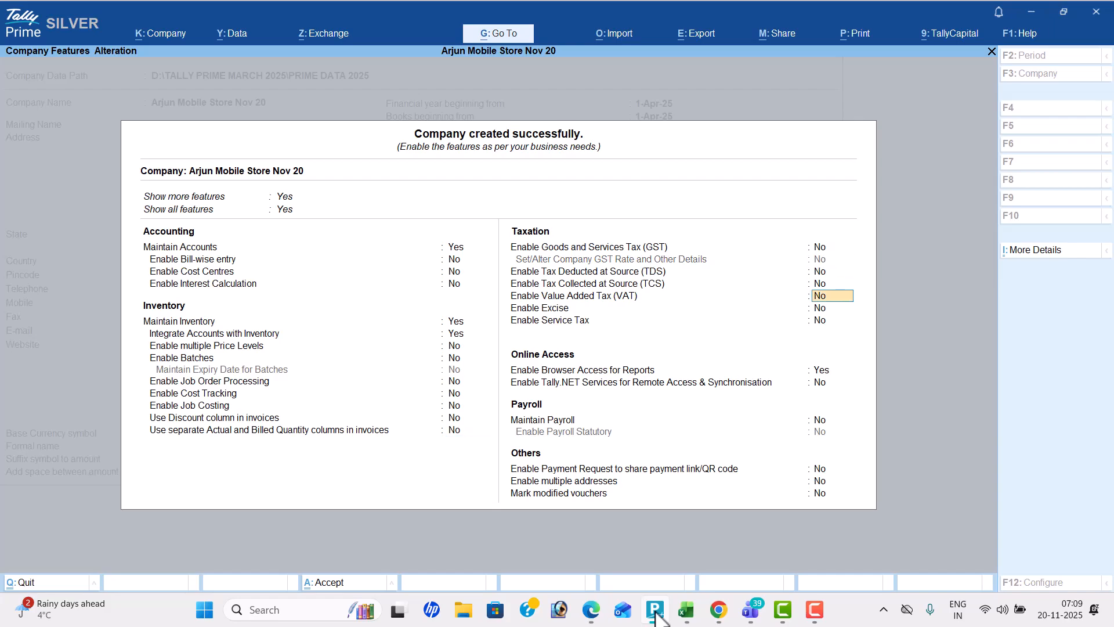
pyautogui.write('n')
pyautogui.press('Return')
pyautogui.press('Return')
pyautogui.press('Return')
pyautogui.press('Return')
pyautogui.press('Return')
pyautogui.press('Return')
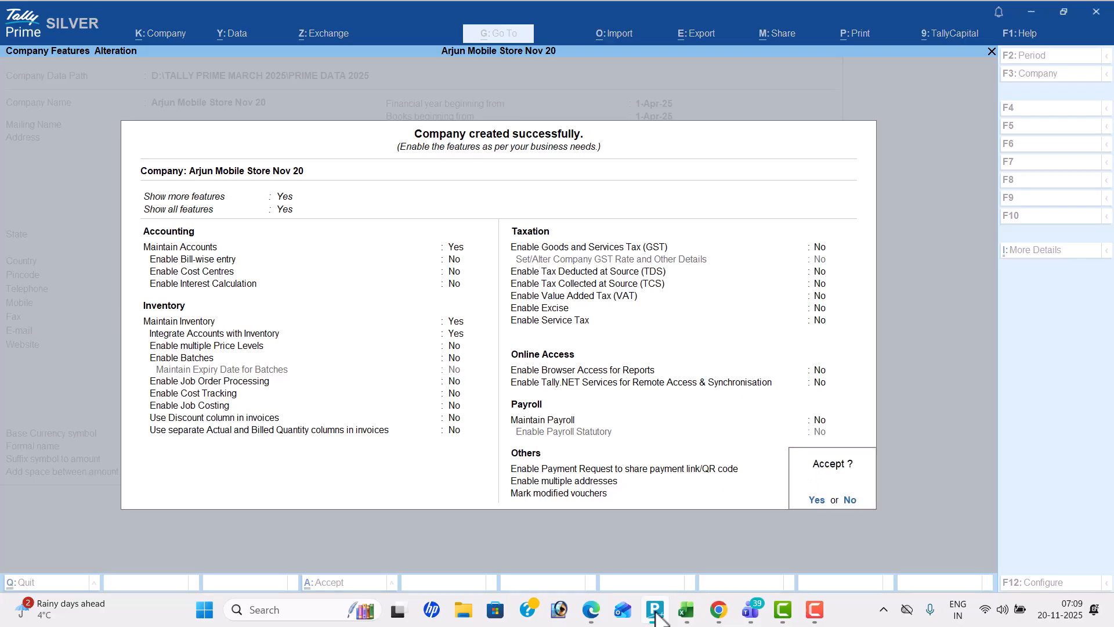
pyautogui.press('Return')
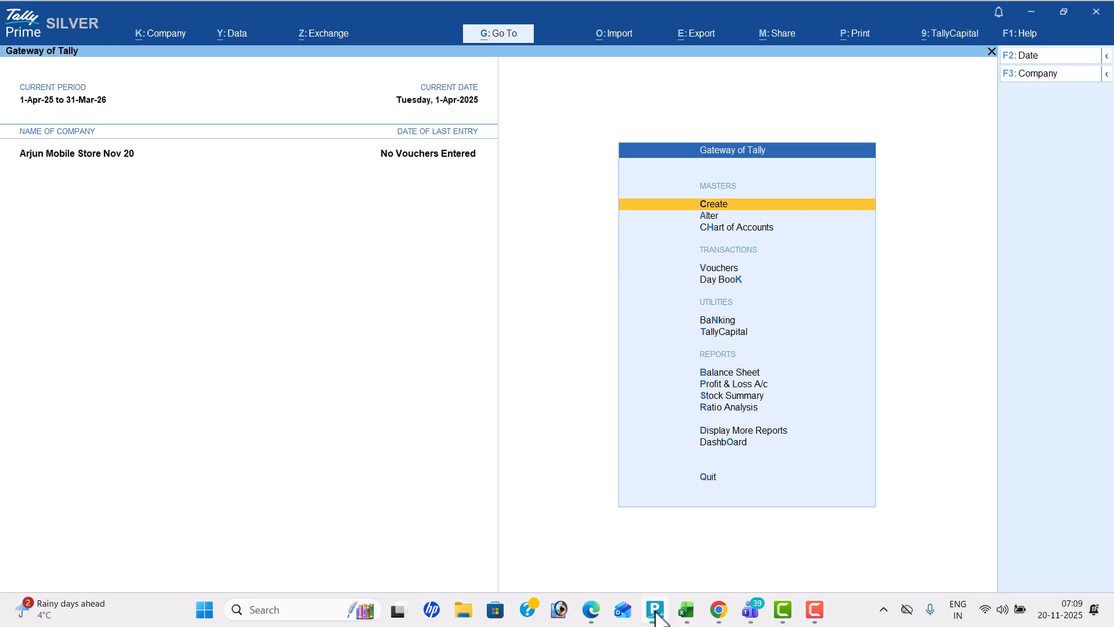
# Open the list of masters that can be created and examine the Inventory Masters, including Stock Group, Stock Category, Stock Item and Unit
pyautogui.press('Return')
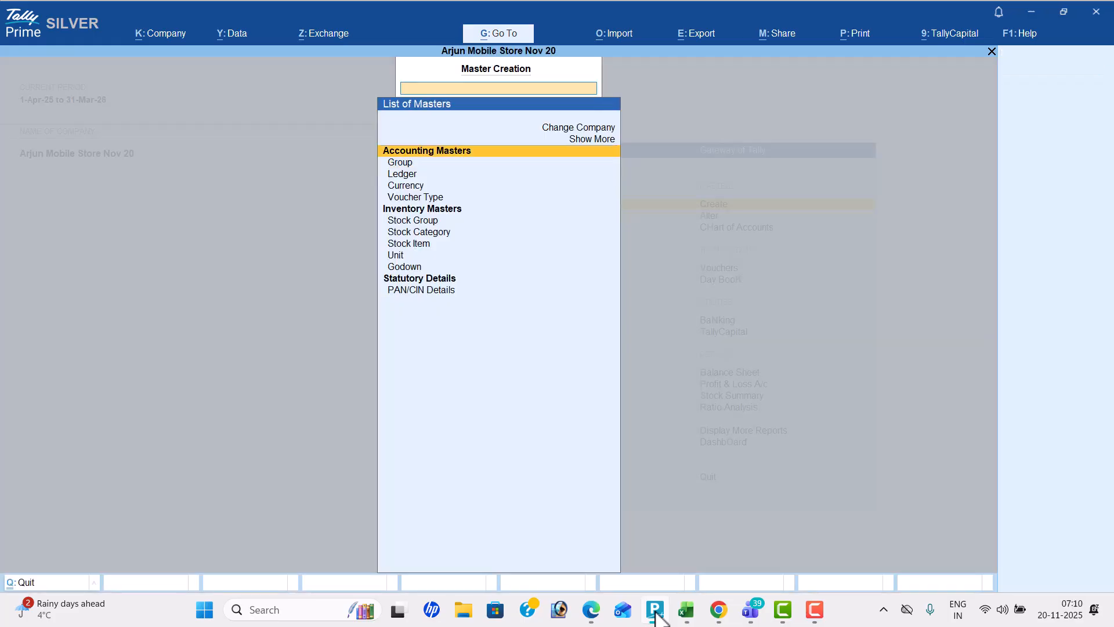
pyautogui.press('Down')
pyautogui.press('Down')
pyautogui.press('Down')
pyautogui.press('Down')
pyautogui.press('Down')
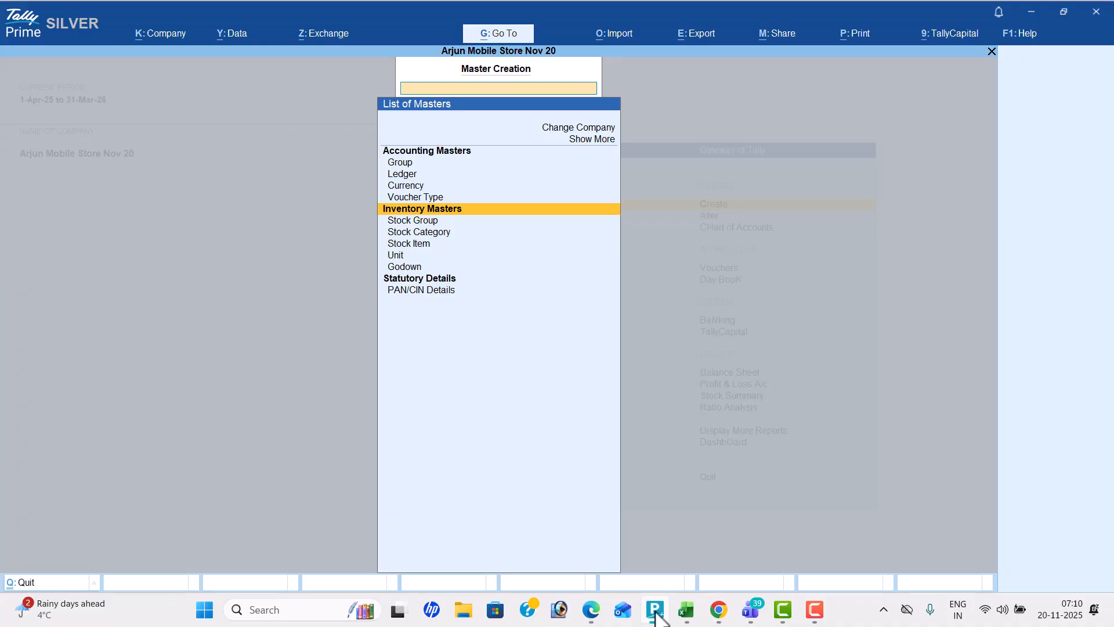
pyautogui.press('Down')
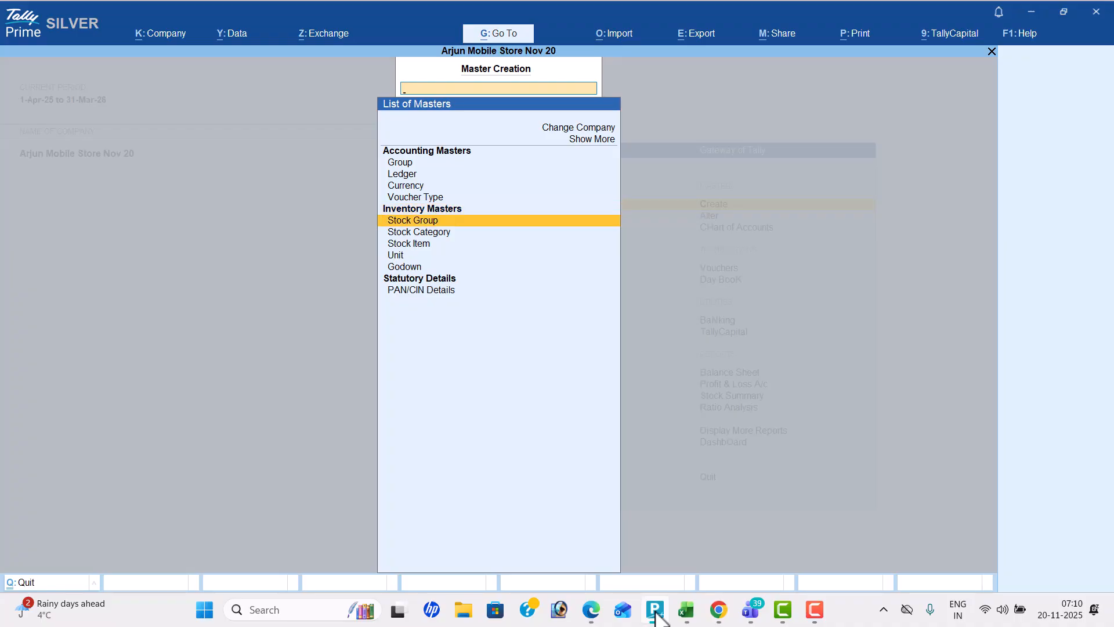
pyautogui.press('Down')
pyautogui.press('Down')
pyautogui.press('Down')
pyautogui.press('Up')
pyautogui.press('Up')
pyautogui.press('Up')
pyautogui.press('Up')
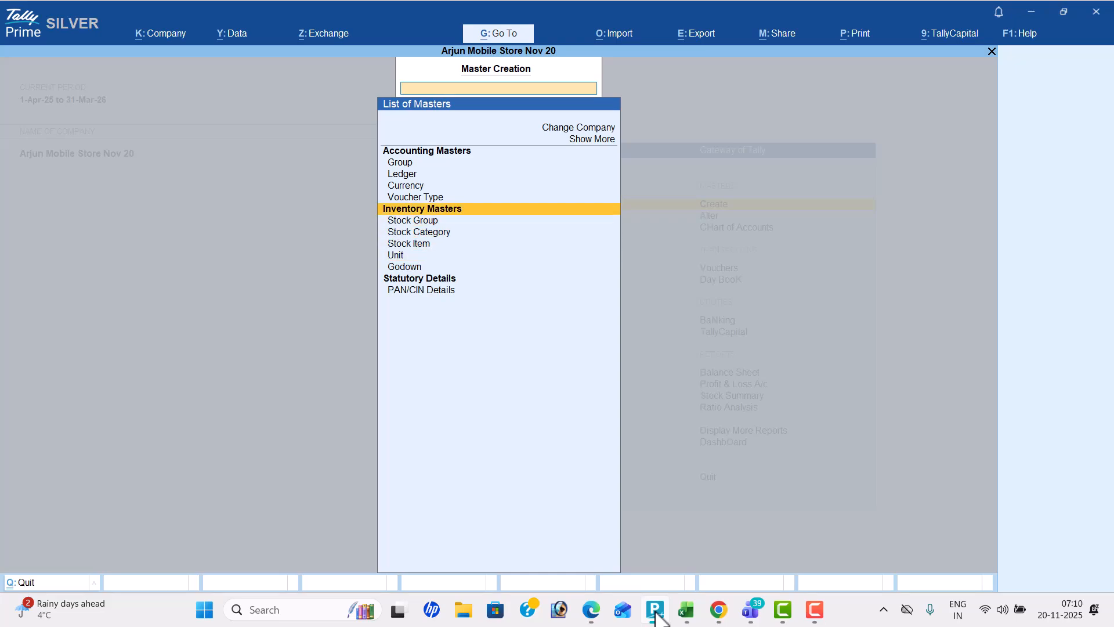
# Disable Maintain Inventory in the company features and accept the change
pyautogui.press('Escape')
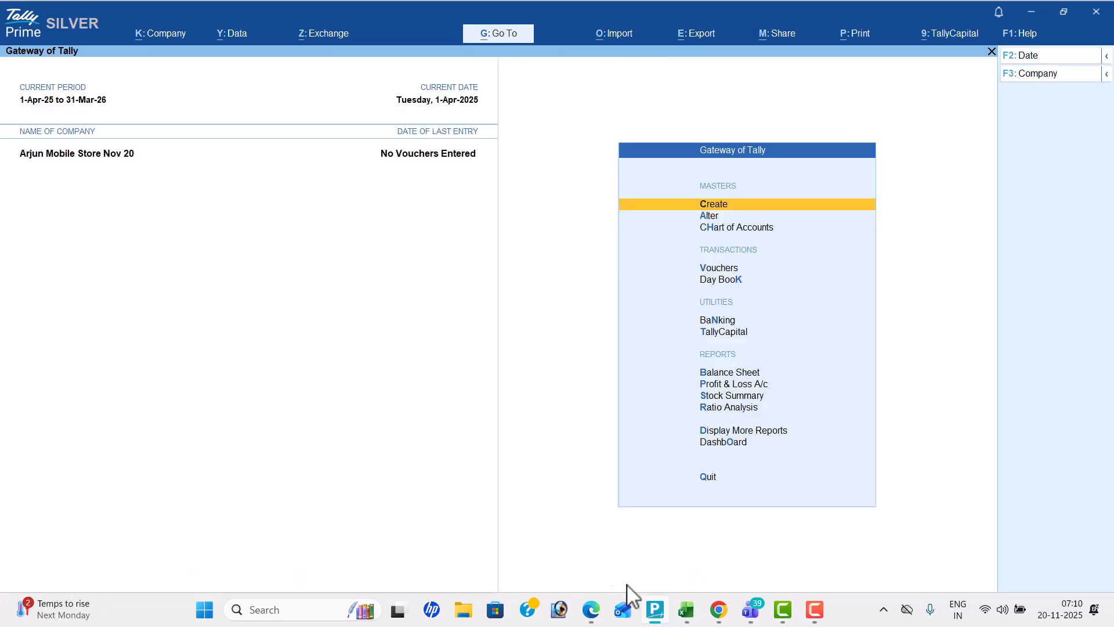
pyautogui.click(171, 33)
pyautogui.press('Down')
pyautogui.press('Up')
pyautogui.press('Up')
pyautogui.press('Up')
pyautogui.press('Up')
pyautogui.press('Up')
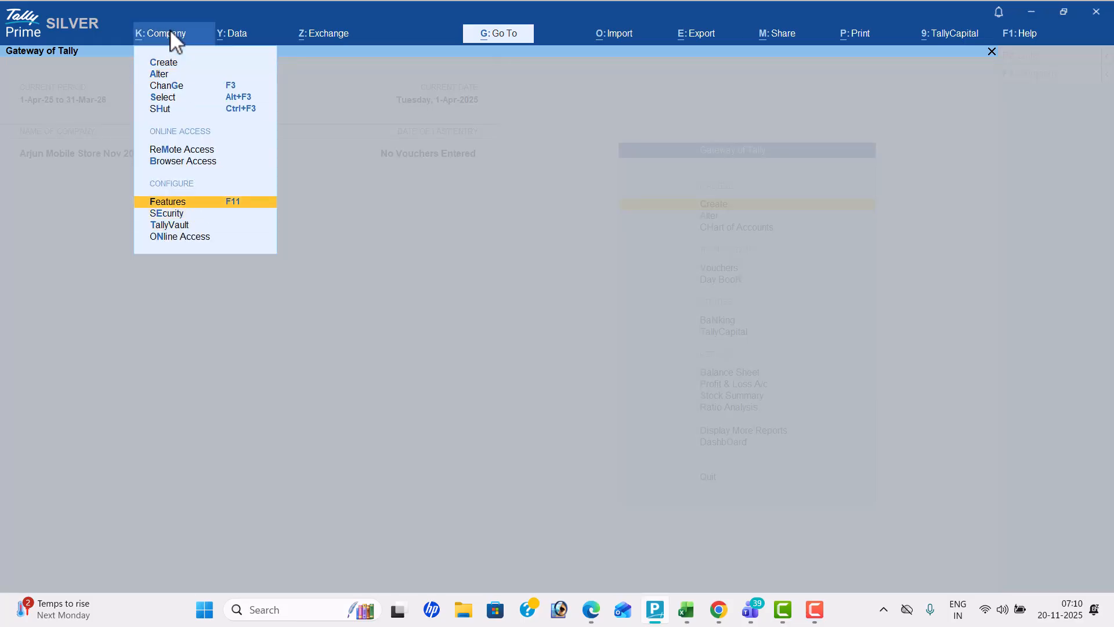
pyautogui.press('Return')
pyautogui.press('Down')
pyautogui.press('Down')
pyautogui.press('Down')
pyautogui.press('Down')
pyautogui.press('n')
pyautogui.press('Return')
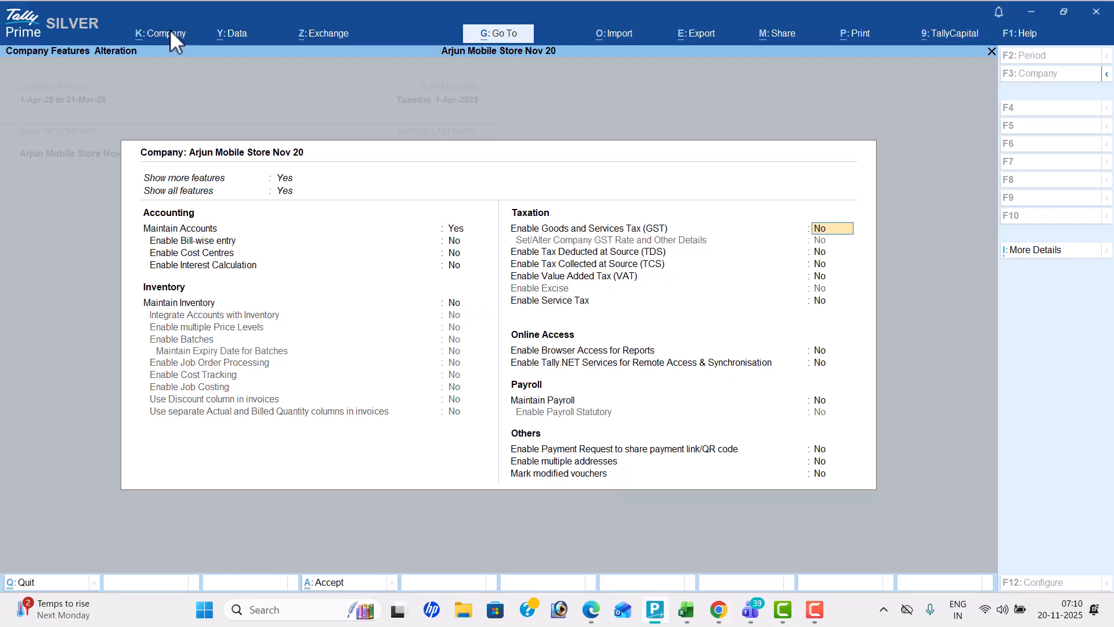
pyautogui.hotkey('ctrl', 'a')
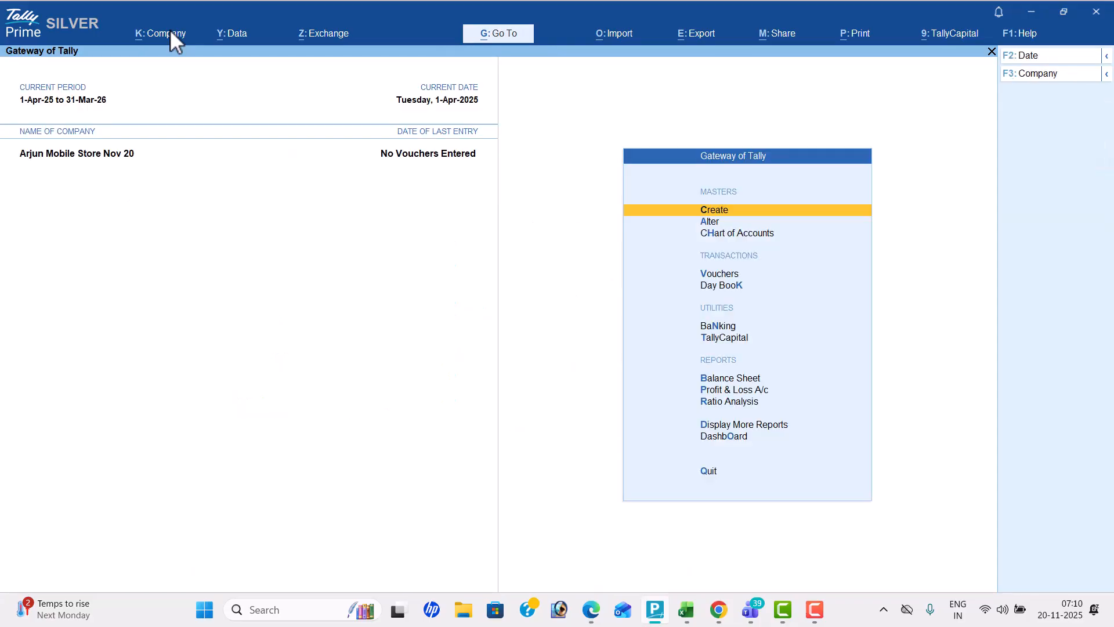
# Open the list of masters that can be created and examine which masters are offered without inventory
pyautogui.press('Return')
pyautogui.press('Down')
pyautogui.press('Down')
pyautogui.press('Down')
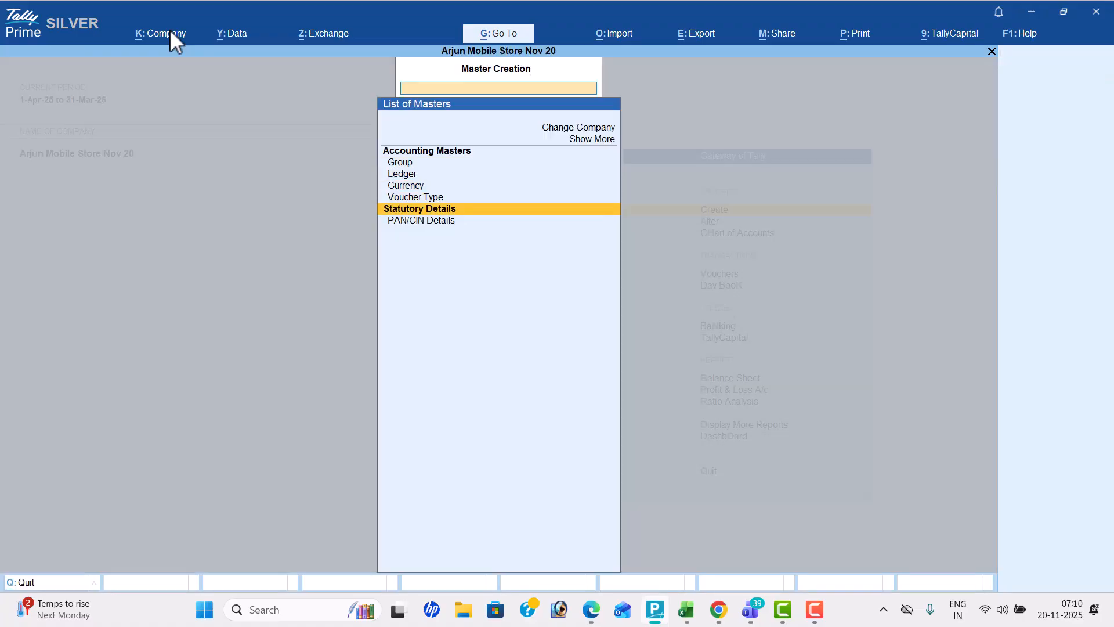
pyautogui.press('Up')
pyautogui.press('Up')
pyautogui.press('Up')
pyautogui.press('Up')
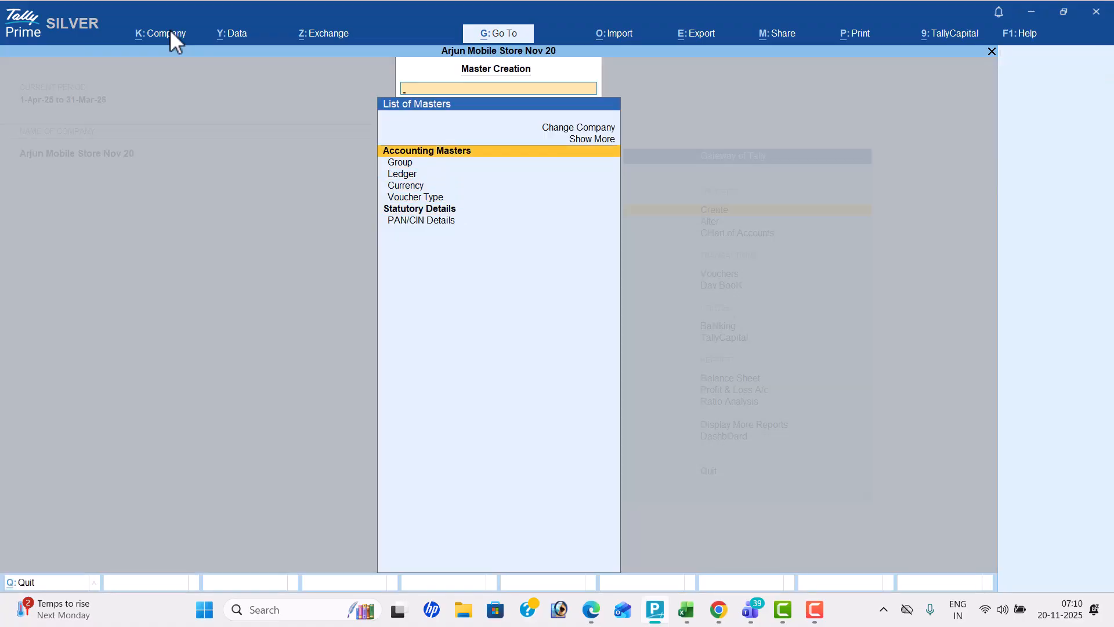
pyautogui.press('Escape')
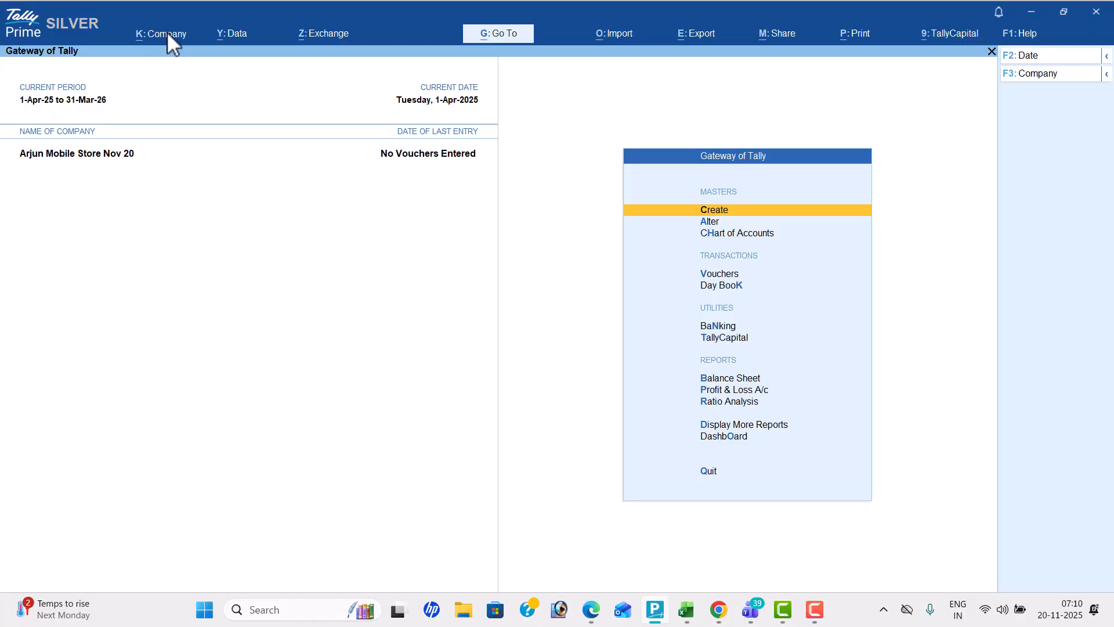
# Set Maintain Inventory and Integrate Accounts with Inventory to Yes in the company features and accept them
pyautogui.click(167, 31)
pyautogui.press('Down')
pyautogui.press('Down')
pyautogui.press('Down')
pyautogui.press('Down')
pyautogui.press('Down')
pyautogui.press('Down')
pyautogui.press('Down')
pyautogui.press('Down')
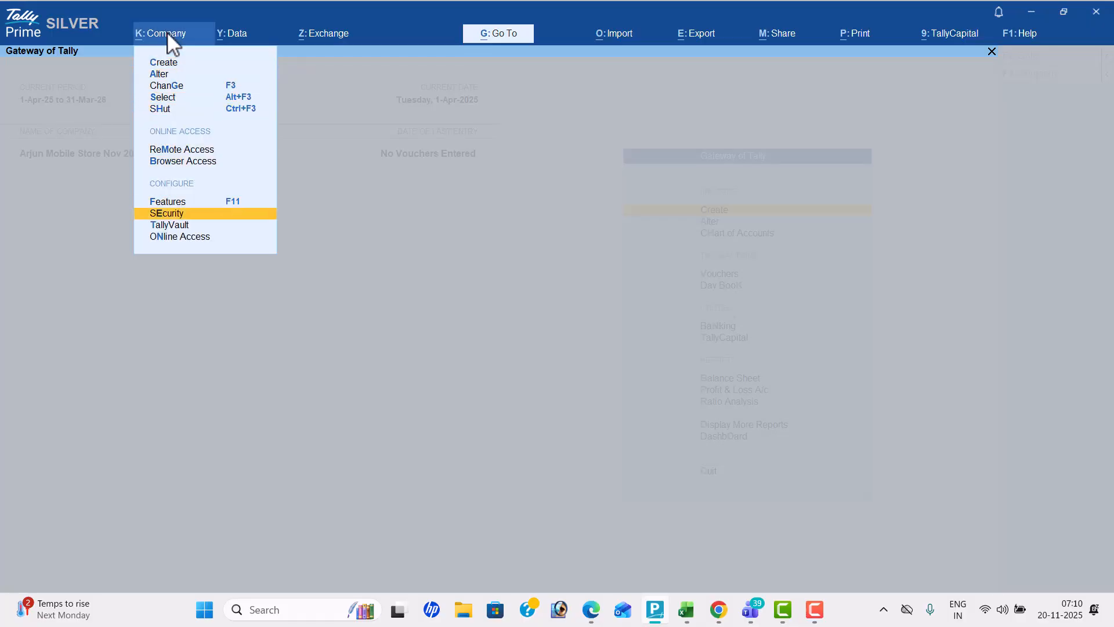
pyautogui.press('Up')
pyautogui.press('Return')
pyautogui.press('Down')
pyautogui.press('Down')
pyautogui.press('Down')
pyautogui.press('Down')
pyautogui.press('y')
pyautogui.press('Return')
pyautogui.press('y')
pyautogui.press('Return')
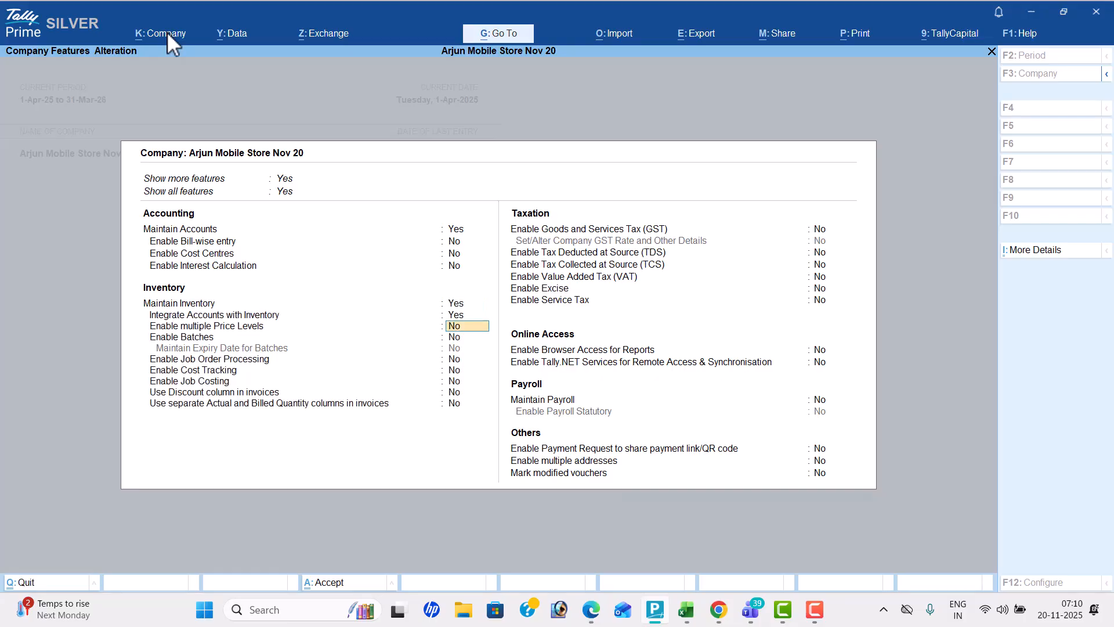
pyautogui.hotkey('ctrl', 'a')
# Reopen the list of masters and examine the Accounting Masters and Inventory Masters
pyautogui.press('Return')
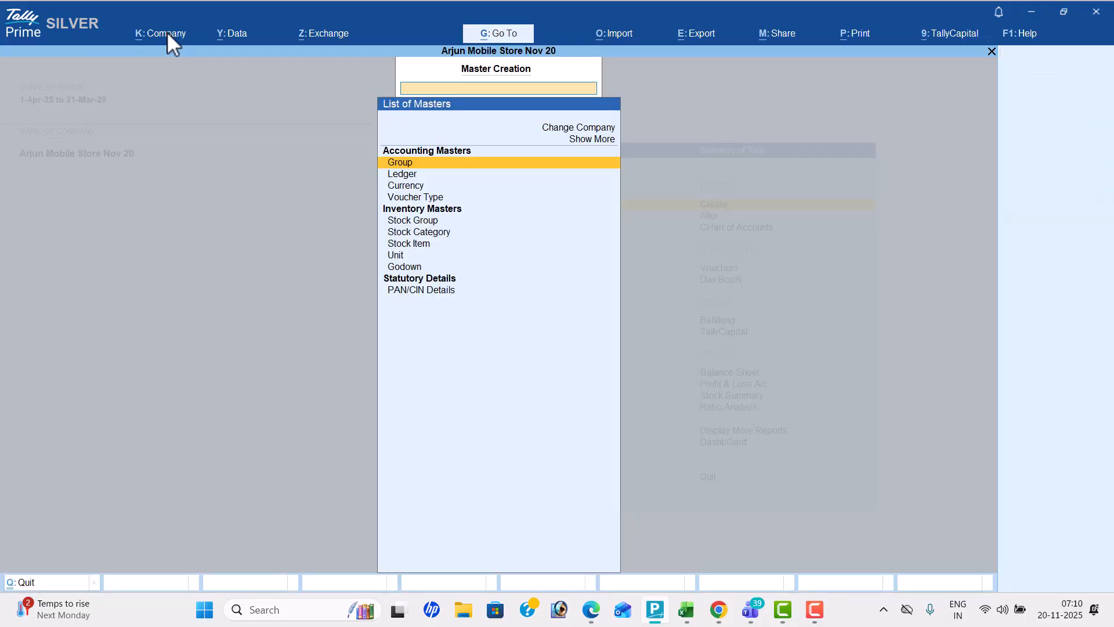
pyautogui.press('Down')
pyautogui.press('Down')
pyautogui.press('Down')
pyautogui.press('Down')
pyautogui.press('Down')
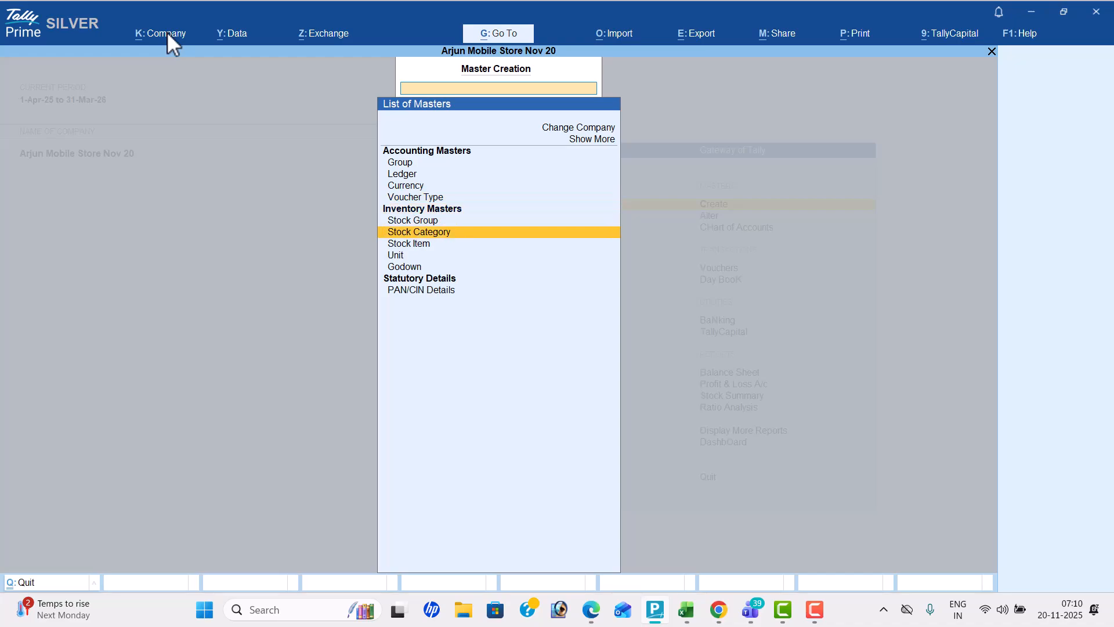
pyautogui.press('Up')
pyautogui.press('Up')
pyautogui.press('Up')
pyautogui.press('Up')
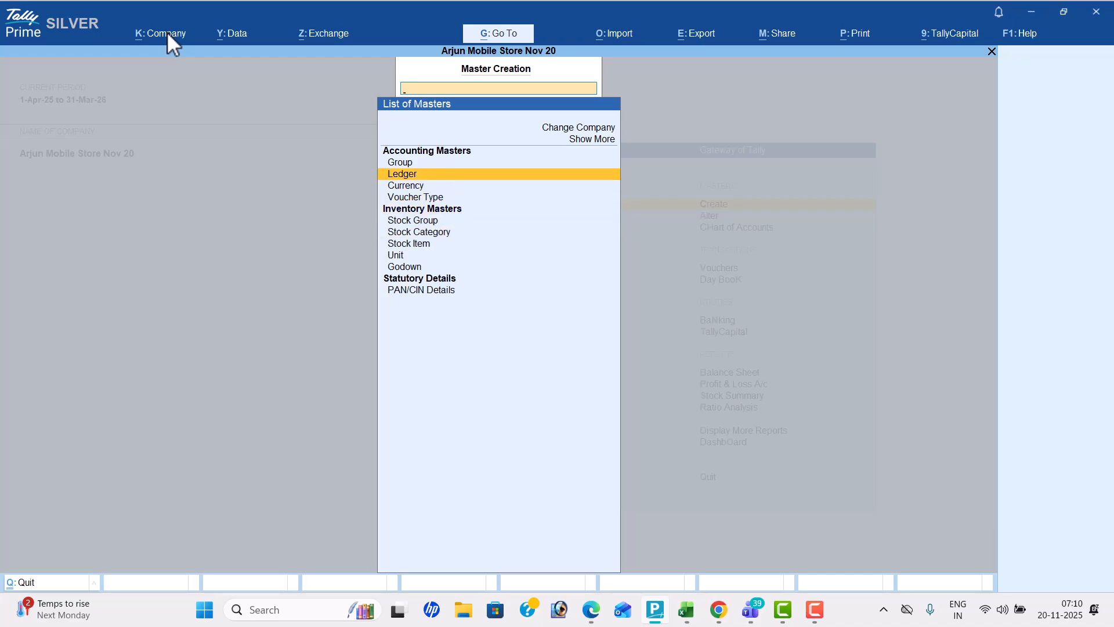
# Consult Problem-12 in the Tally Prime PDF and create the Capital ledger under Capital Account
pyautogui.press('Return')
pyautogui.hotkey('alt', 'Tab')
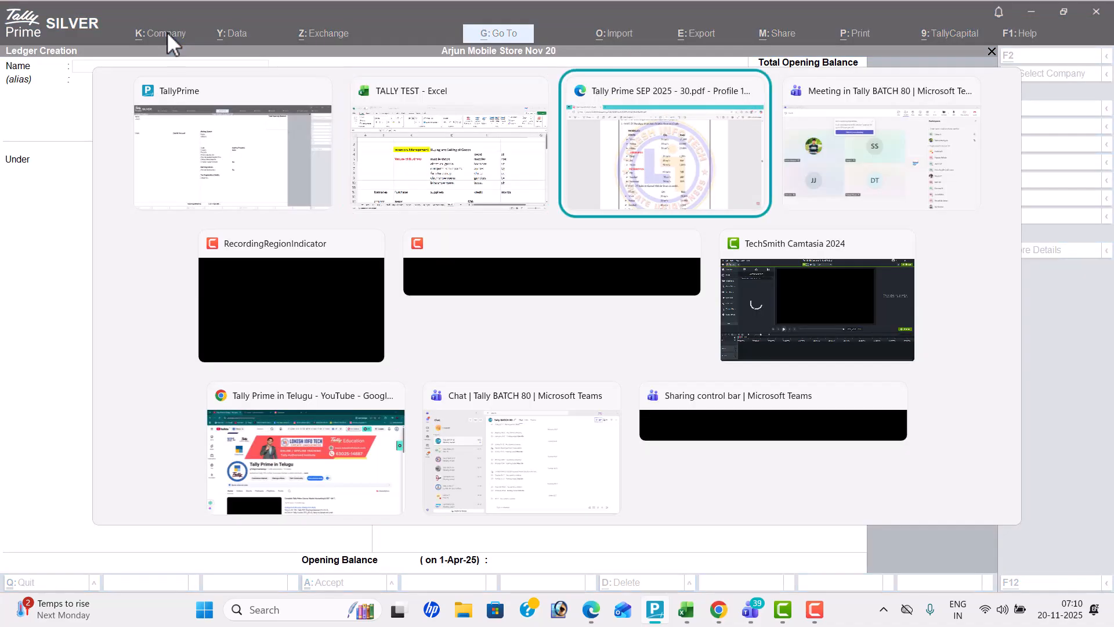
pyautogui.hotkey('alt', 'Tab')
pyautogui.press('Up')
pyautogui.press('Up')
pyautogui.press('Up')
pyautogui.press('Up')
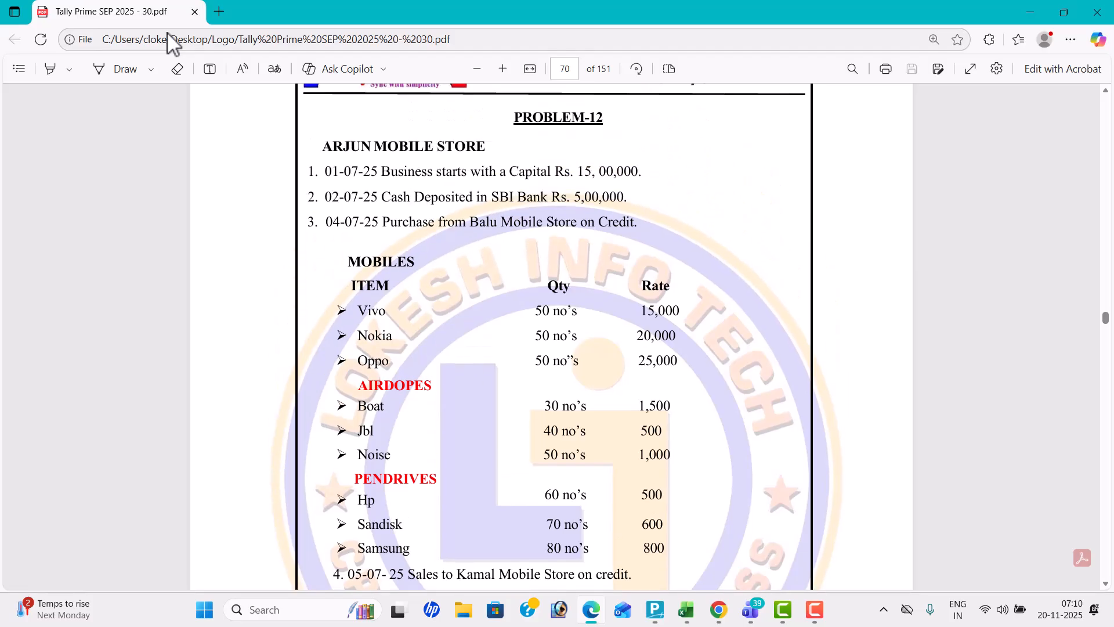
pyautogui.hotkey('alt', 'Tab')
pyautogui.write('Capital')
pyautogui.press('Return')
pyautogui.press('Return')
pyautogui.press('Return')
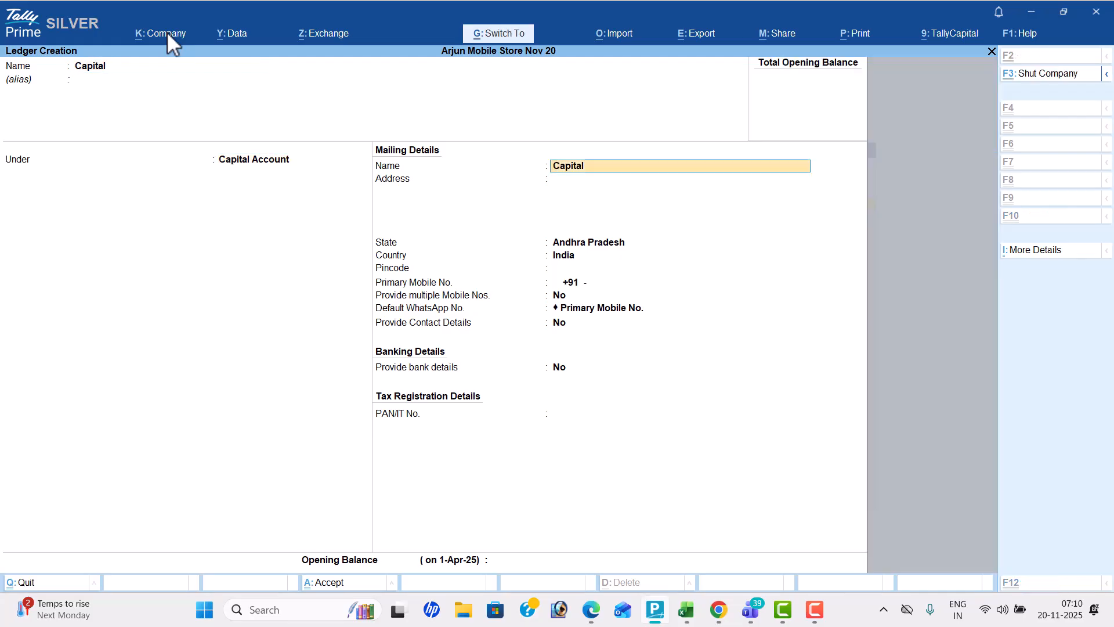
pyautogui.hotkey('ctrl', 'a')
# Create the Sbi Bank ledger under Bank Accounts
pyautogui.write('Sbi Bank')
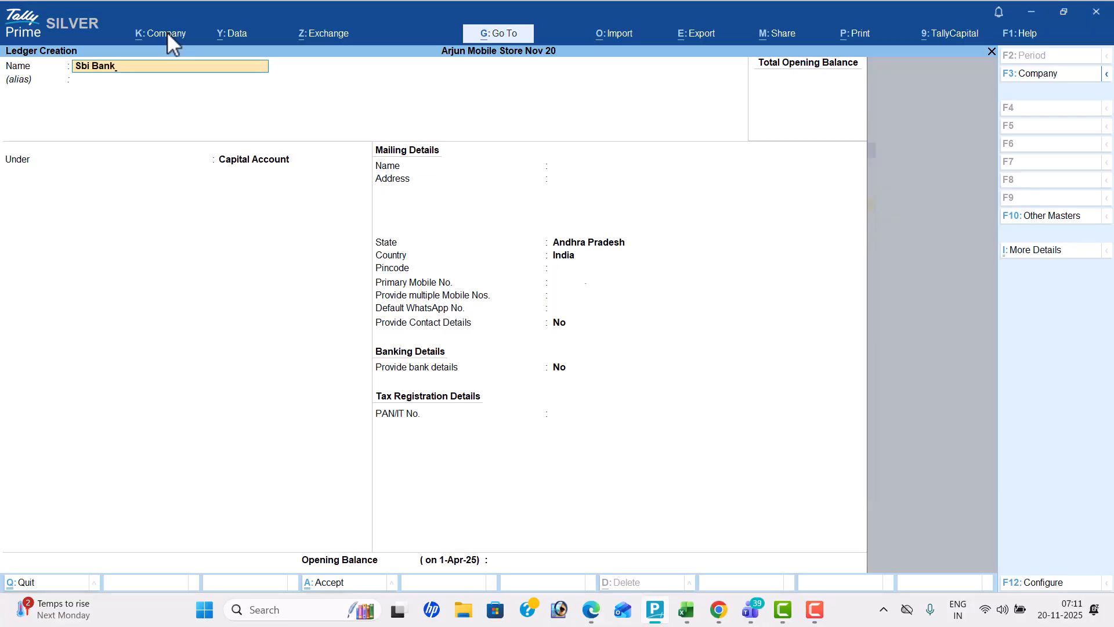
pyautogui.press('Return')
pyautogui.write('Bank')
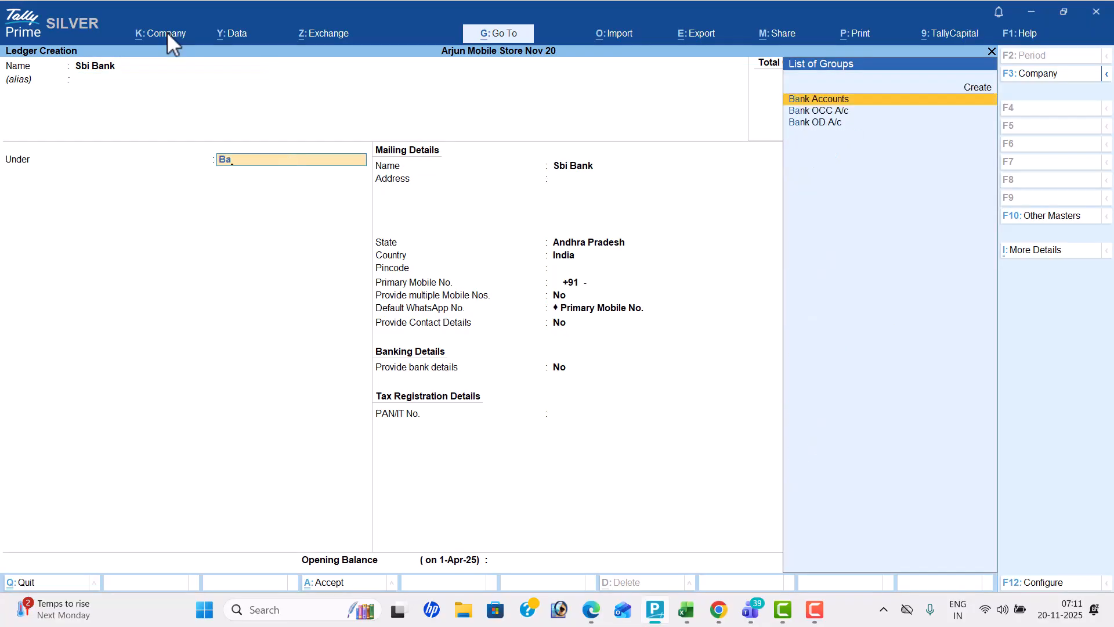
pyautogui.press('Return')
pyautogui.hotkey('ctrl', 'a')
# Check the third transaction in the Problem-12 PDF and create the Purchase ledger under Purchase Accounts
pyautogui.hotkey('alt', 'Tab')
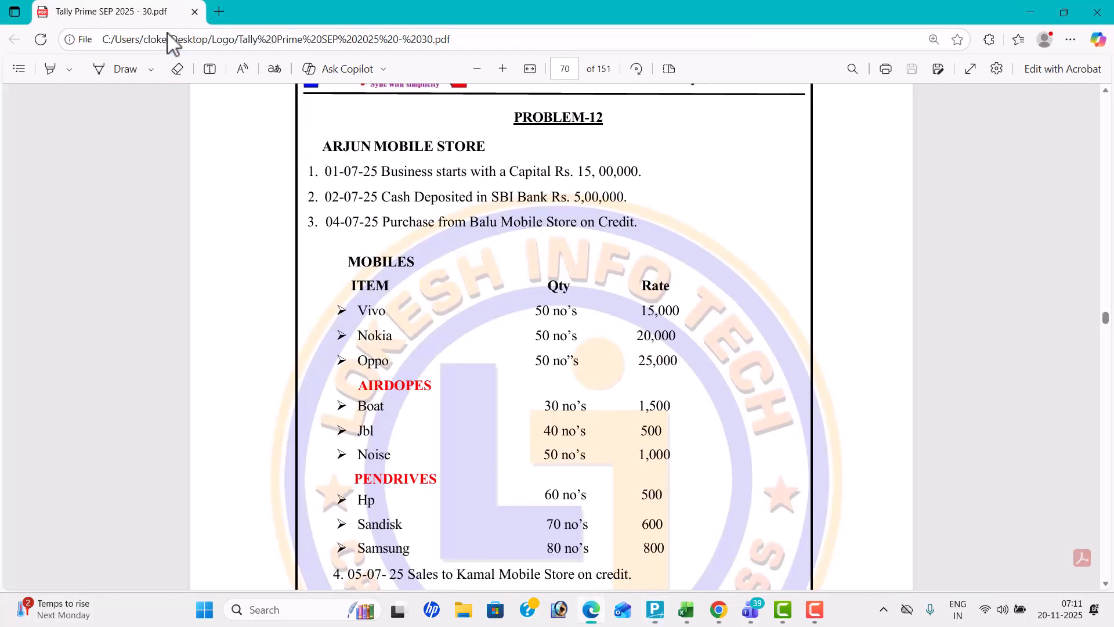
pyautogui.press('Down')
pyautogui.hotkey('alt', 'Tab')
pyautogui.write('Purchase')
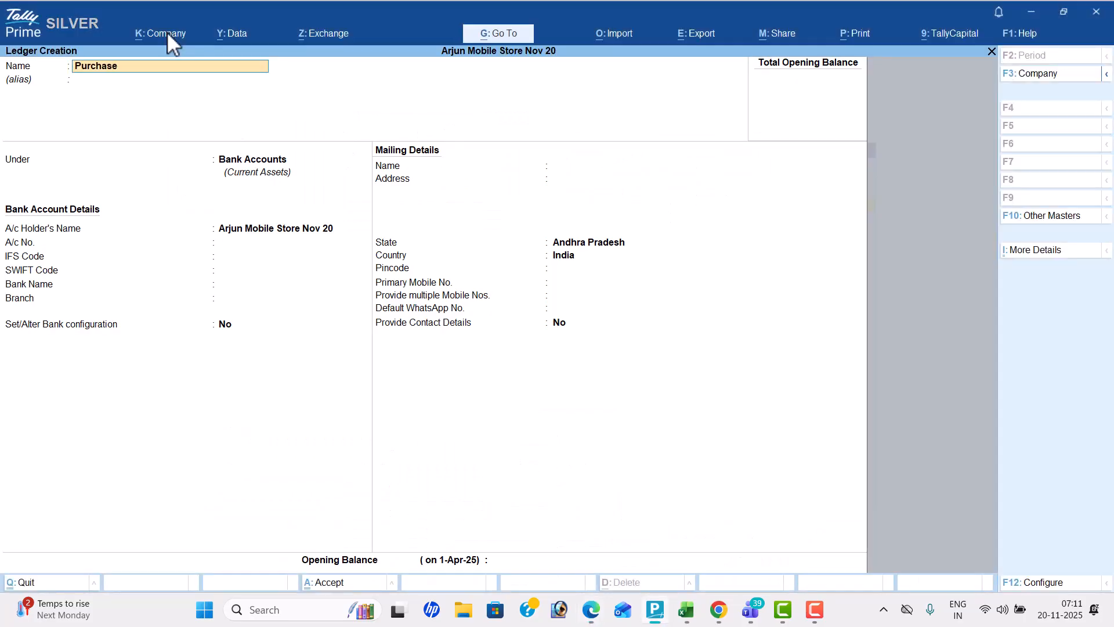
pyautogui.press('Return')
pyautogui.write('Pu')
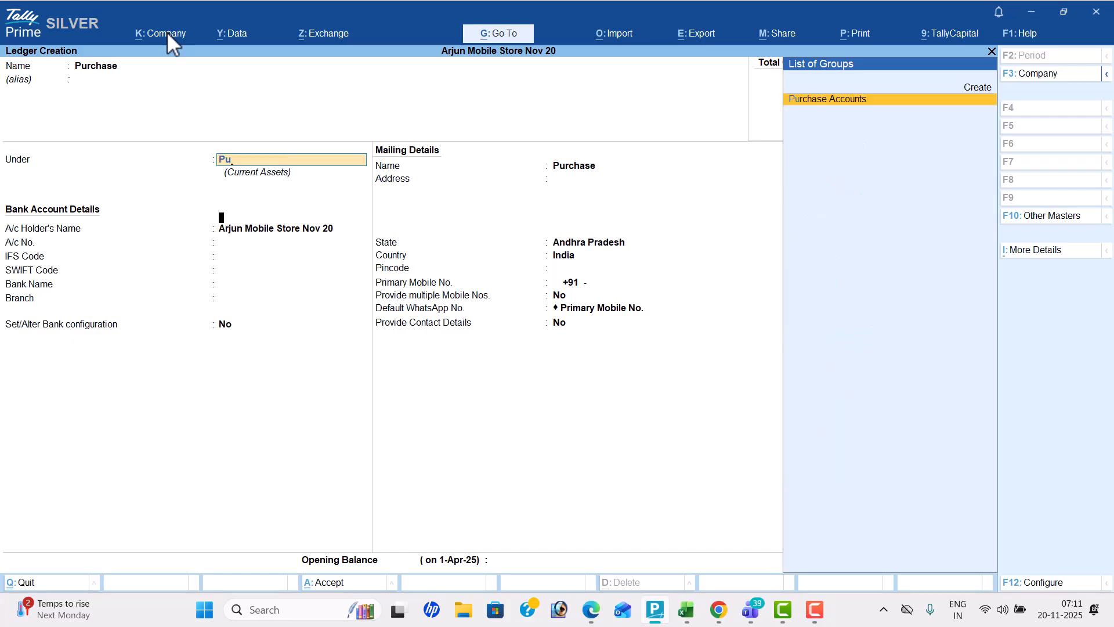
pyautogui.press('Return')
pyautogui.hotkey('ctrl', 'a')
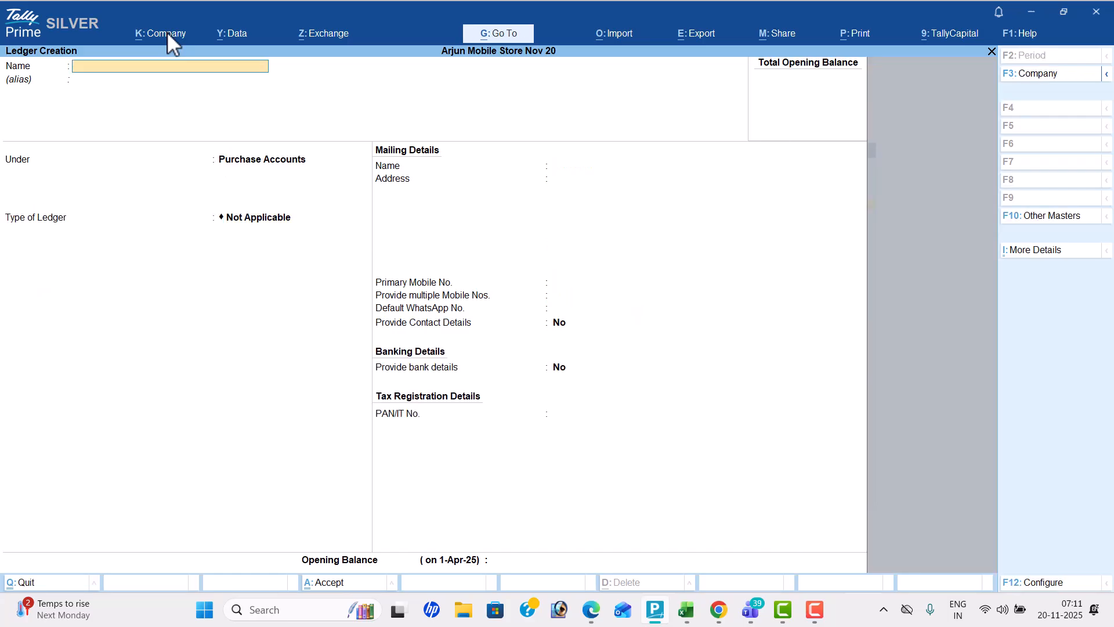
# Create the supplier ledger Balu Mobile Store under Sundry Creditors, leaving its mailing details at their defaults
pyautogui.hotkey('alt', 'Tab')
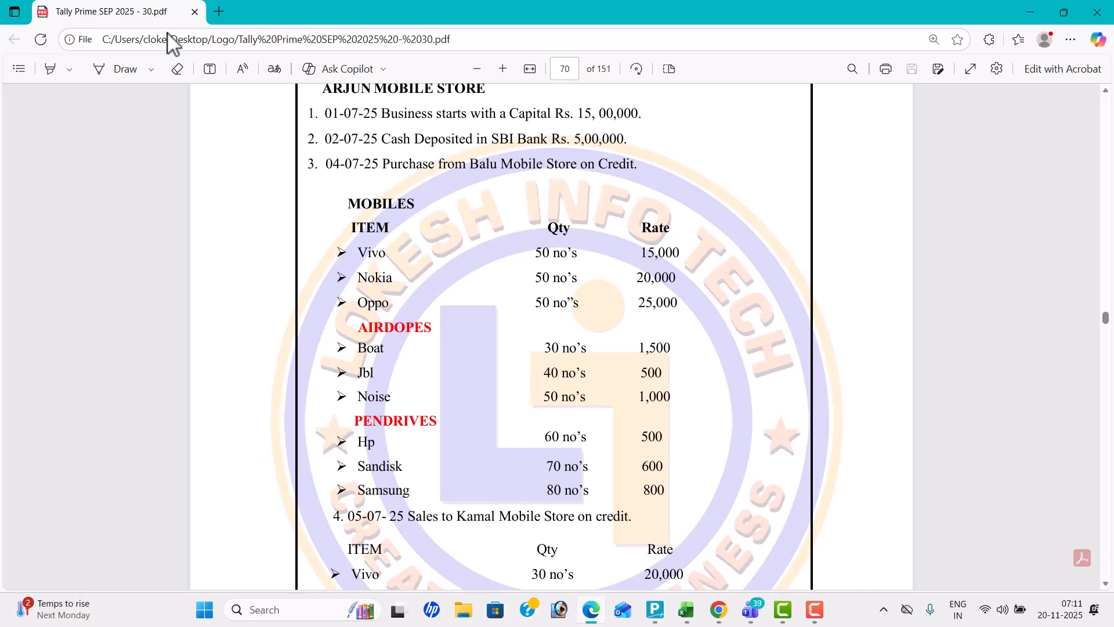
pyautogui.hotkey('alt', 'Tab')
pyautogui.write('Balu')
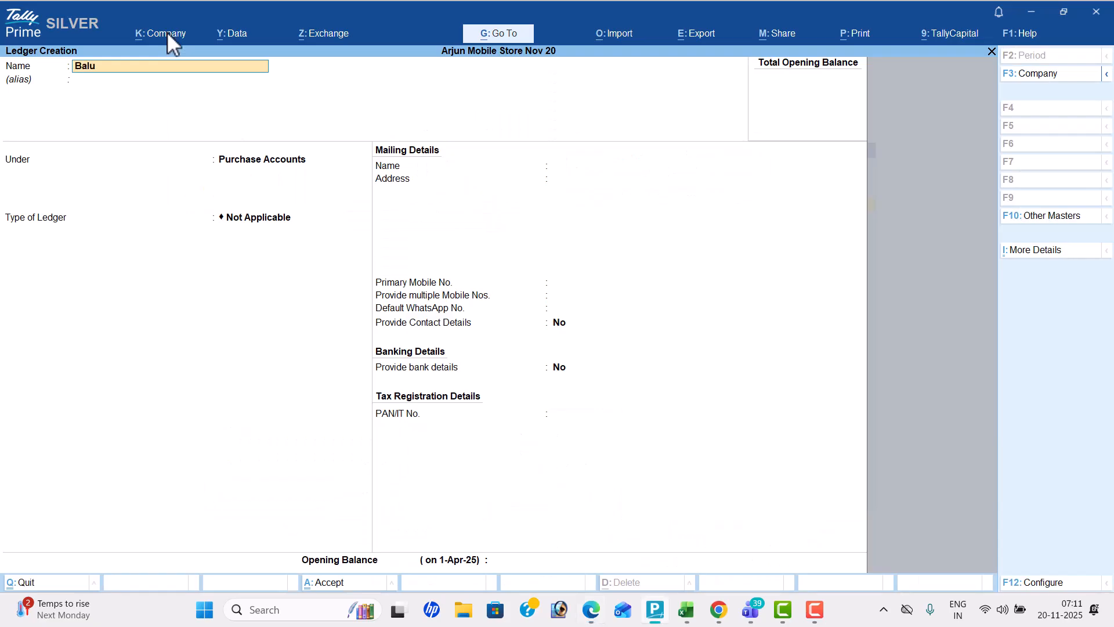
pyautogui.write(' Mobile Store')
pyautogui.press('Return')
pyautogui.write('Sun')
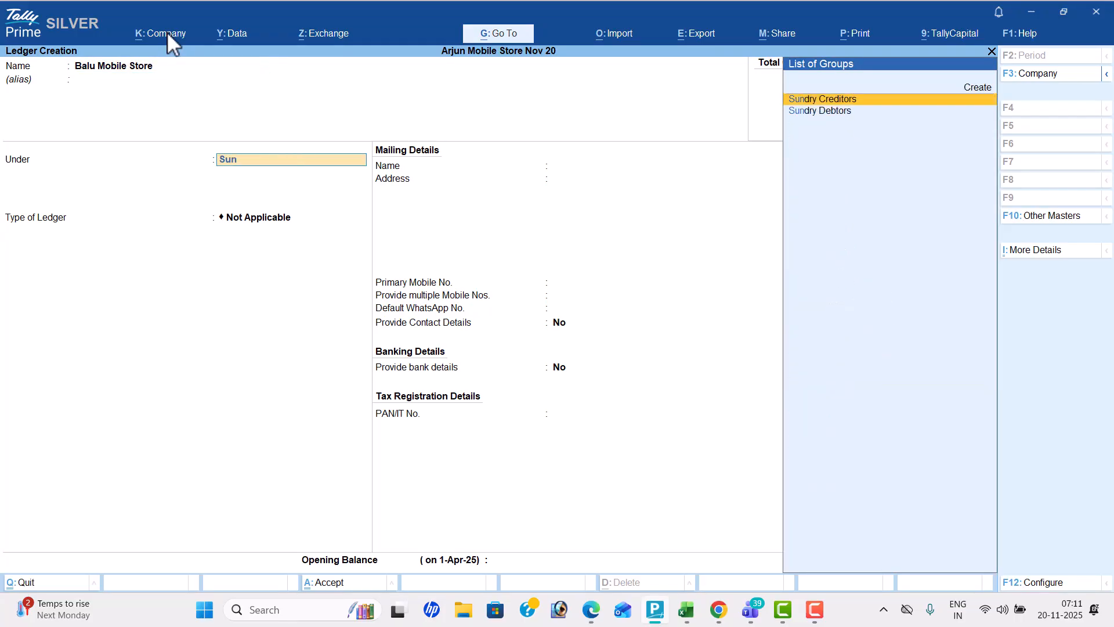
pyautogui.press('Return')
pyautogui.press('Return')
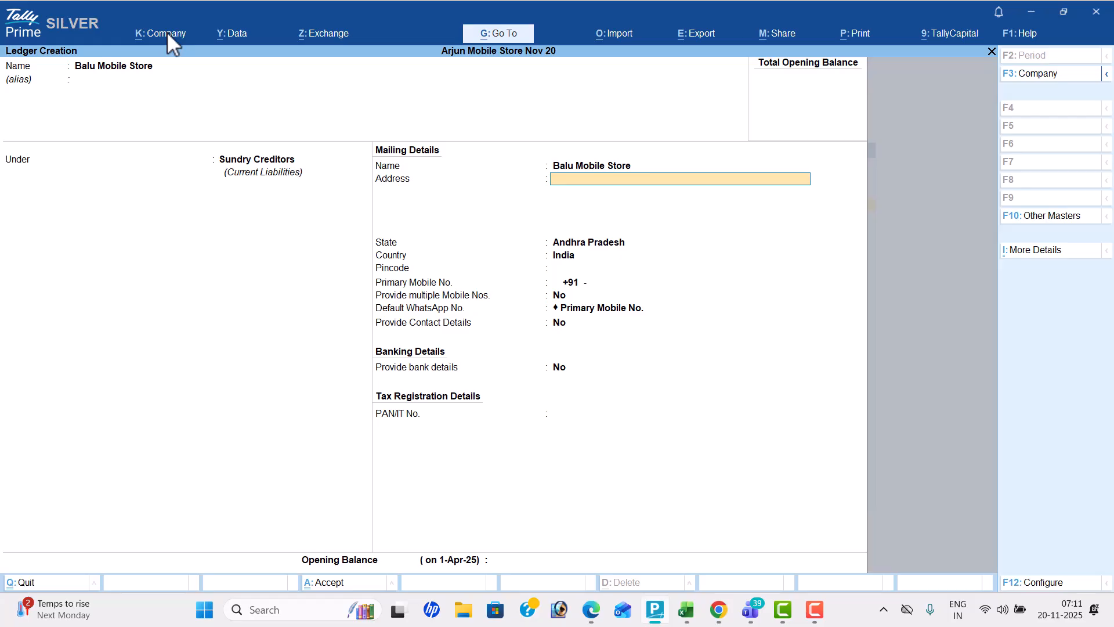
pyautogui.press('Return')
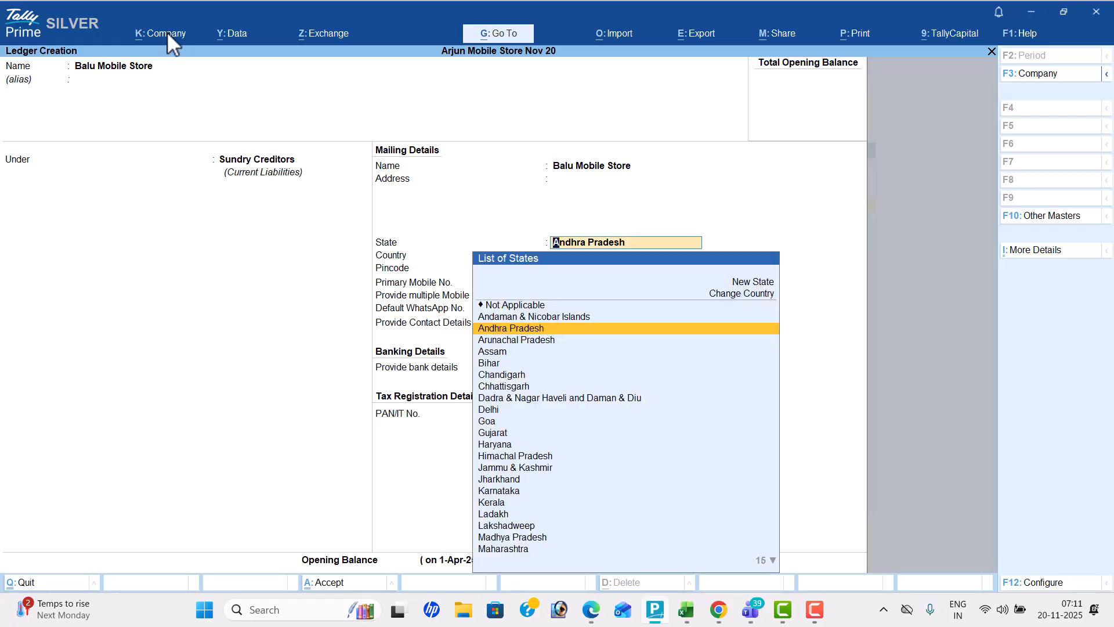
pyautogui.hotkey('ctrl', 'a')
# Check the fourth transaction in the Problem-12 PDF and create the Sales ledger under Sales Accounts
pyautogui.hotkey('alt', 'Tab')
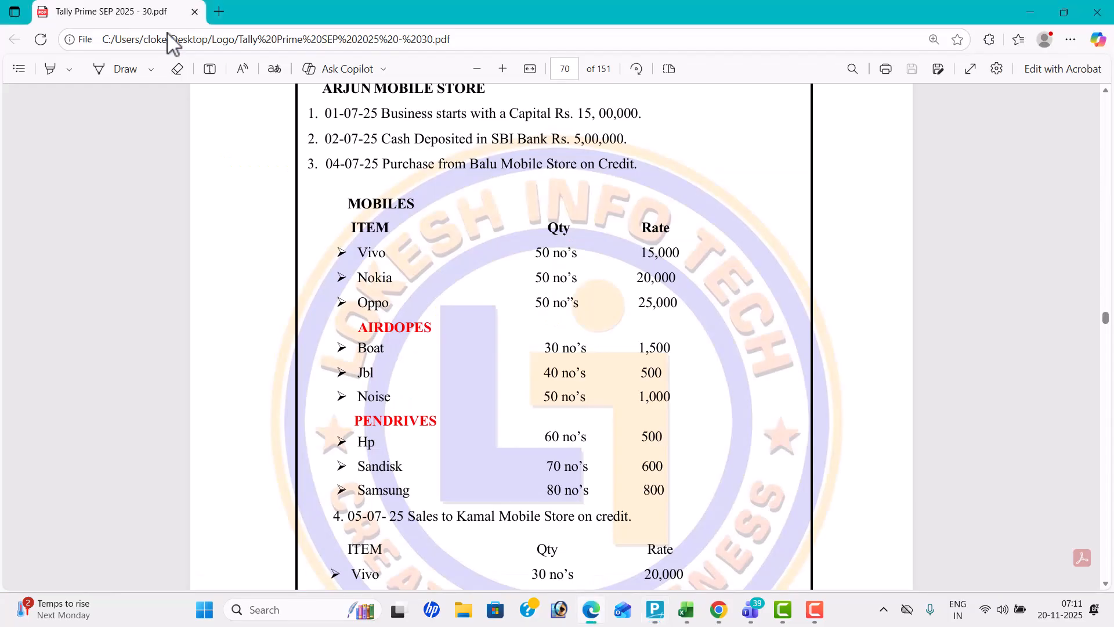
pyautogui.press('Down')
pyautogui.press('Down')
pyautogui.press('Down')
pyautogui.press('Down')
pyautogui.press('Down')
pyautogui.press('Down')
pyautogui.press('Down')
pyautogui.press('Down')
pyautogui.press('Down')
pyautogui.press('Down')
pyautogui.press('Down')
pyautogui.hotkey('alt', 'Tab')
pyautogui.write('Sales')
pyautogui.press('Return')
pyautogui.press('Return')
pyautogui.write('sa')
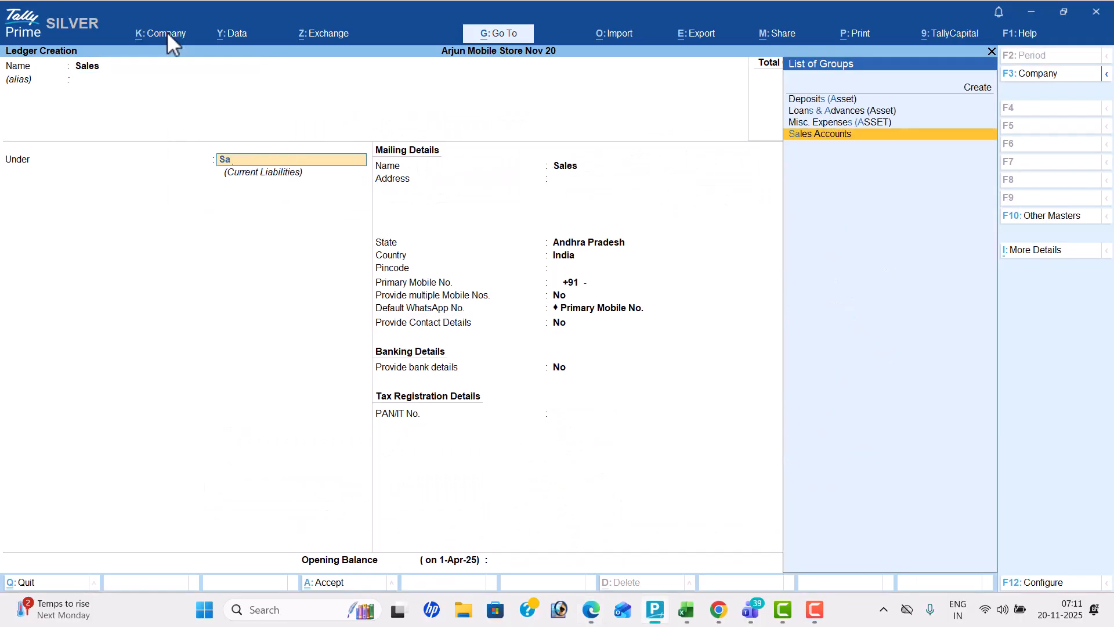
pyautogui.press('Return')
# Create the customer ledger Kamal Mobile Store under Sundry Debtors
pyautogui.press('Return')
pyautogui.hotkey('ctrl', 'a')
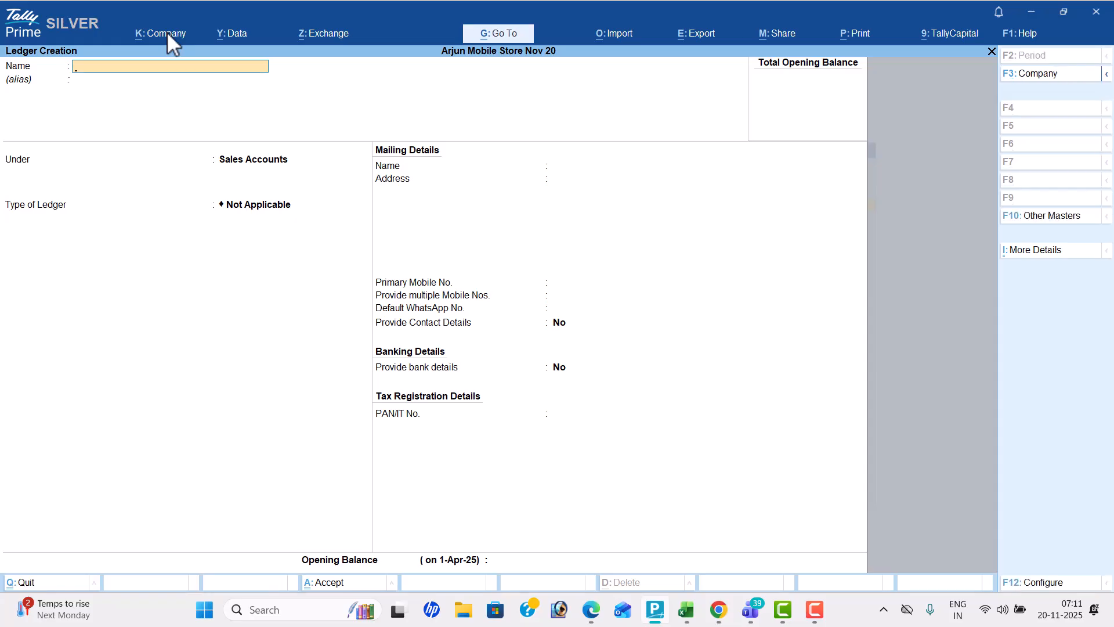
pyautogui.hotkey('alt', 'Tab')
pyautogui.hotkey('alt', 'Tab')
pyautogui.write('Kamal Mobile St')
pyautogui.press('Return')
pyautogui.write('Sun')
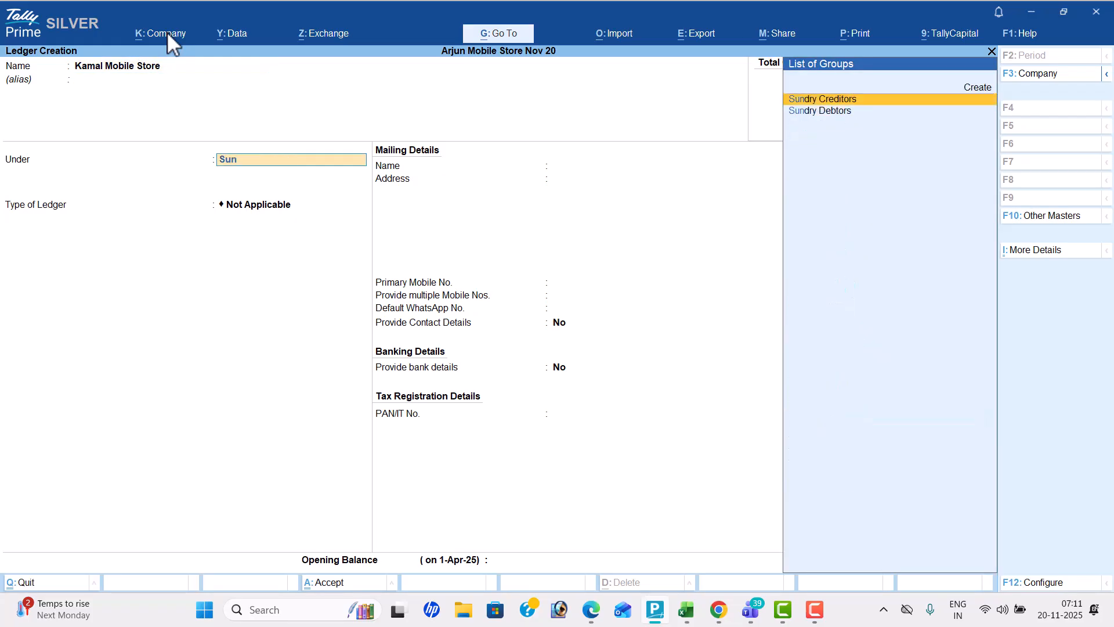
pyautogui.press('Down')
pyautogui.press('Return')
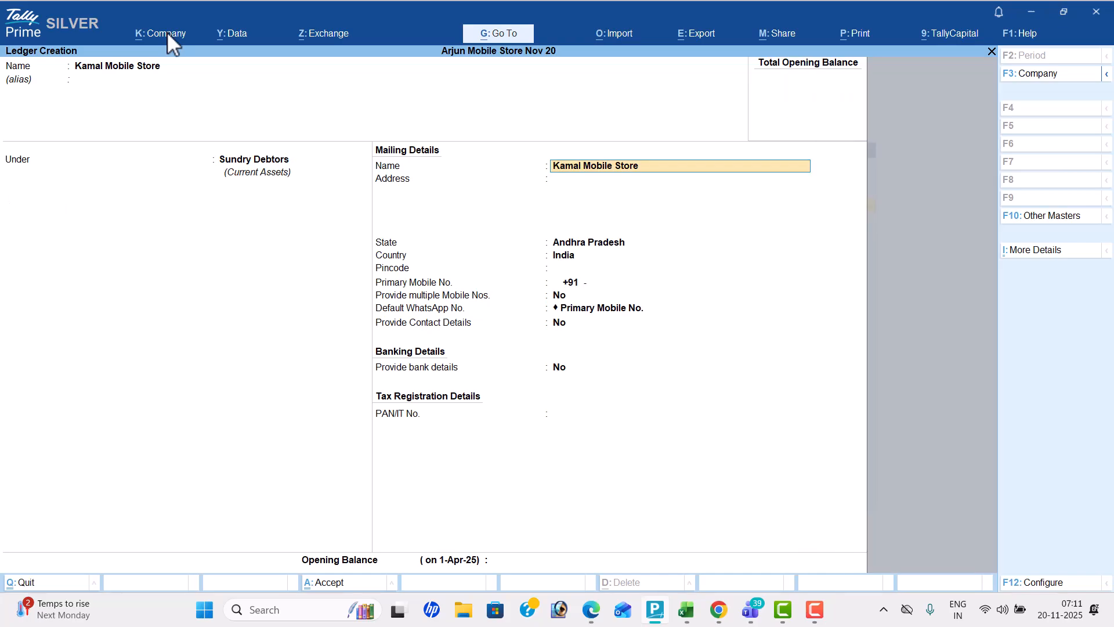
# Check the fifth transaction in the Problem-12 PDF and create the Tally Software ledger under Fixed Assets
pyautogui.hotkey('alt', 'Tab')
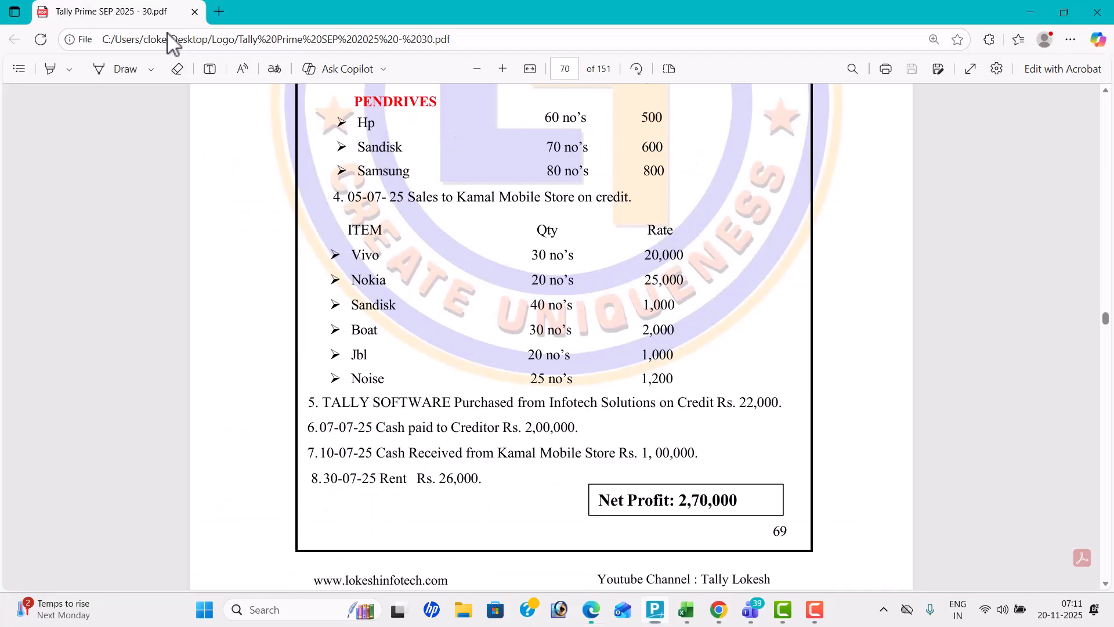
pyautogui.hotkey('alt', 'Tab')
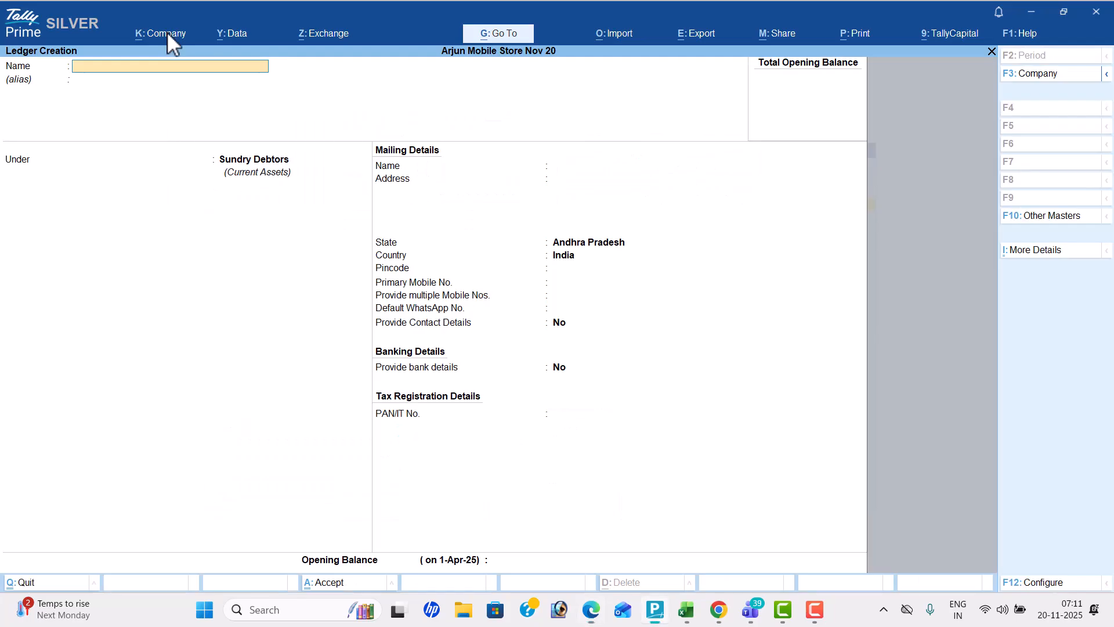
pyautogui.write('Tally Sf')
pyautogui.press('BackSpace')
pyautogui.write('of')
pyautogui.write('re')
pyautogui.press('Return')
pyautogui.press('Return')
pyautogui.write('f')
pyautogui.press('Return')
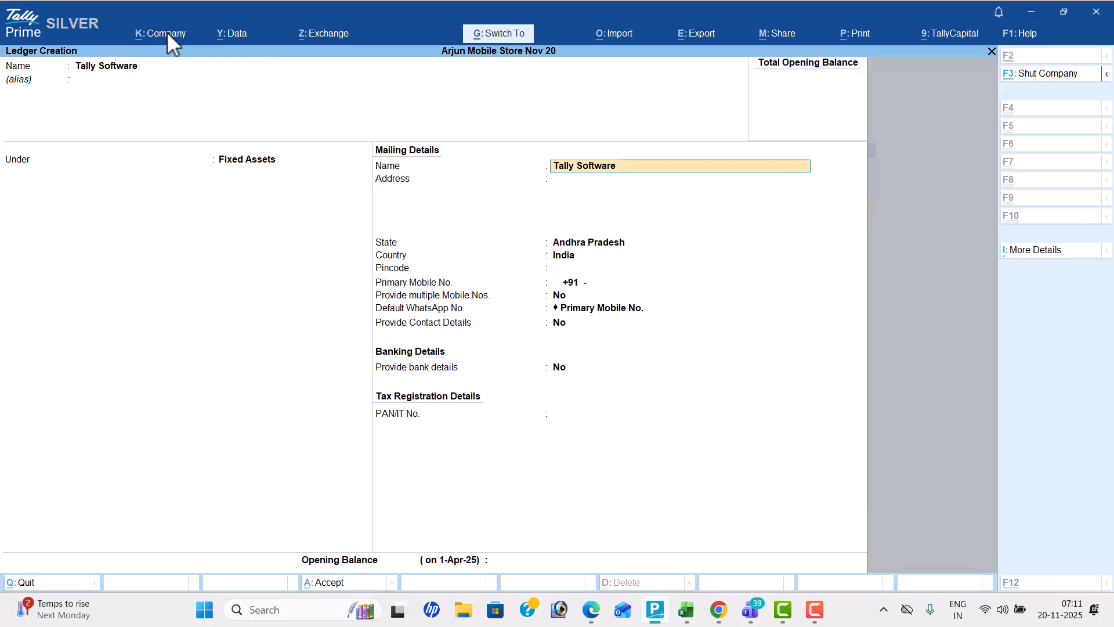
pyautogui.hotkey('alt', 'Tab')
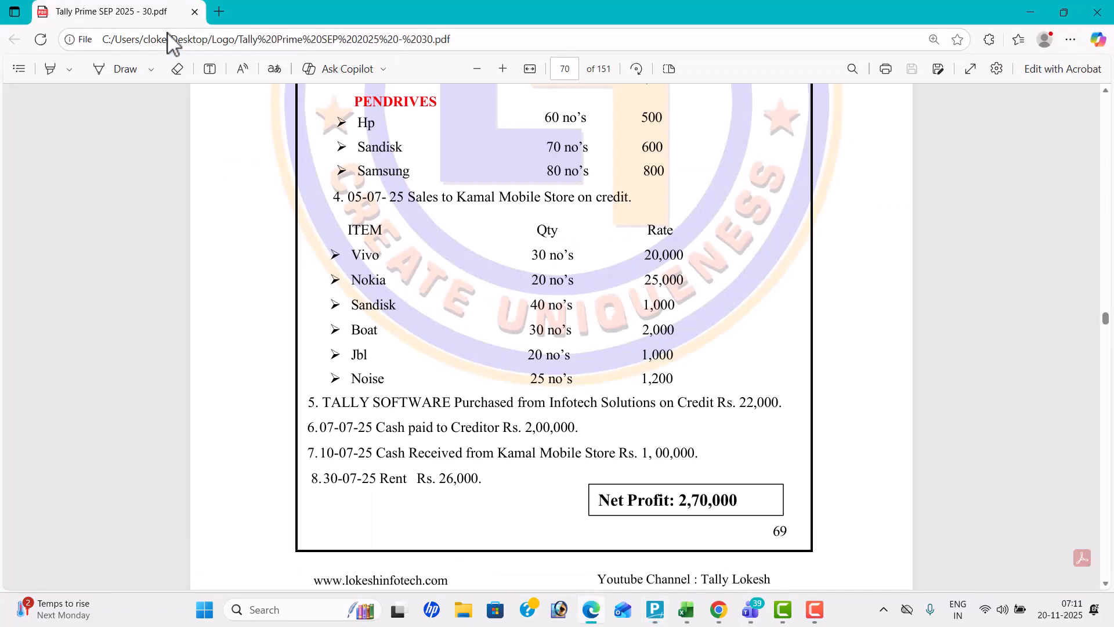
# Create the supplier ledger Infotech Solutions under Sundry Creditors
pyautogui.hotkey('alt', 'Tab')
pyautogui.write('Infotech Solutions')
pyautogui.press('Return')
pyautogui.write('Sun')
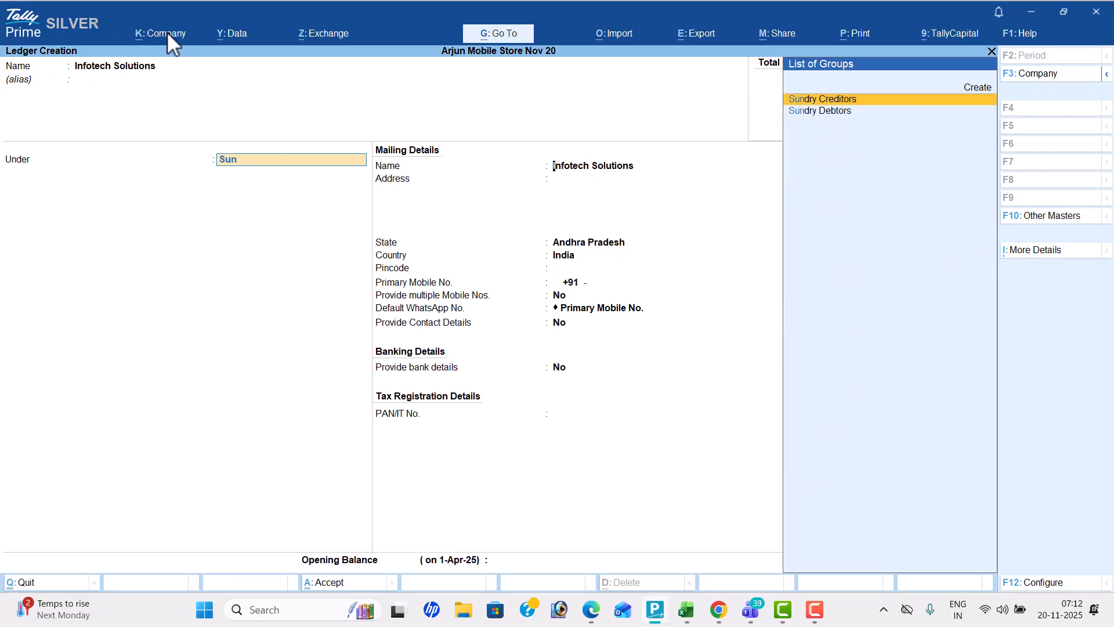
pyautogui.press('Return')
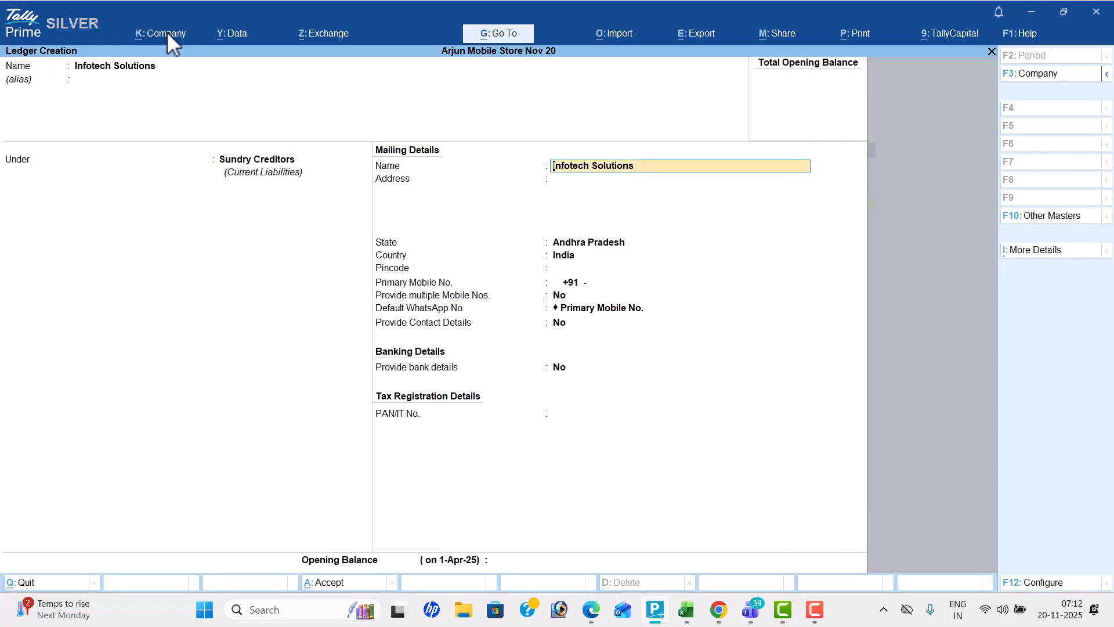
# Check the remaining transactions in the Problem-12 PDF and create the Rent ledger under Indirect Expenses, with its ledger type left as Not Applicable
pyautogui.hotkey('alt', 'Tab')
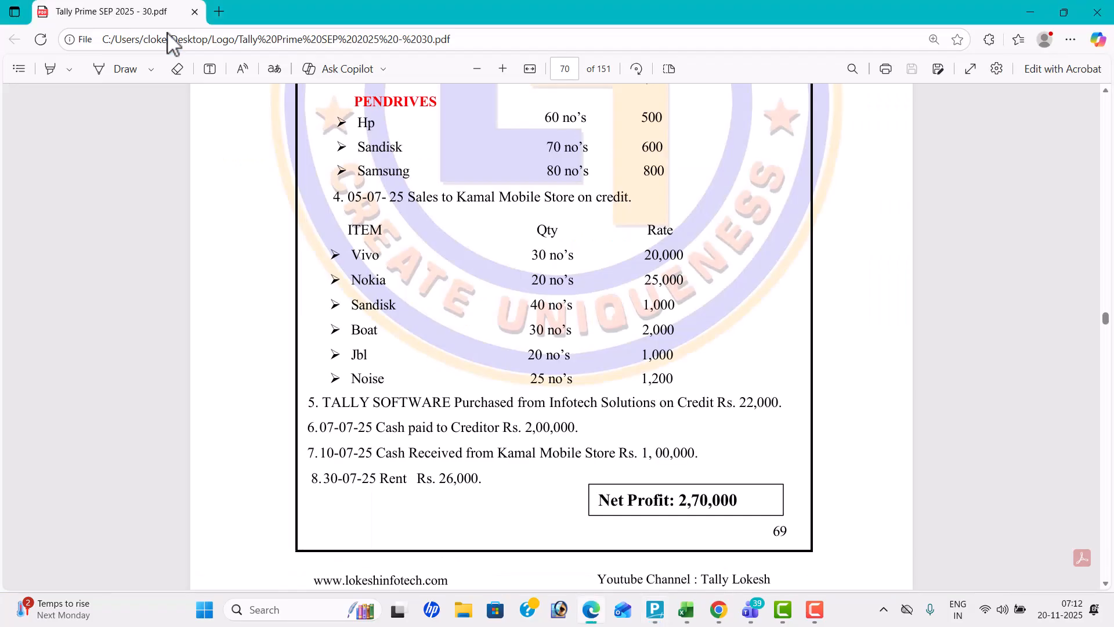
pyautogui.hotkey('alt', 'Tab')
pyautogui.write('Rent')
pyautogui.press('Return')
pyautogui.press('Return')
pyautogui.write('ind')
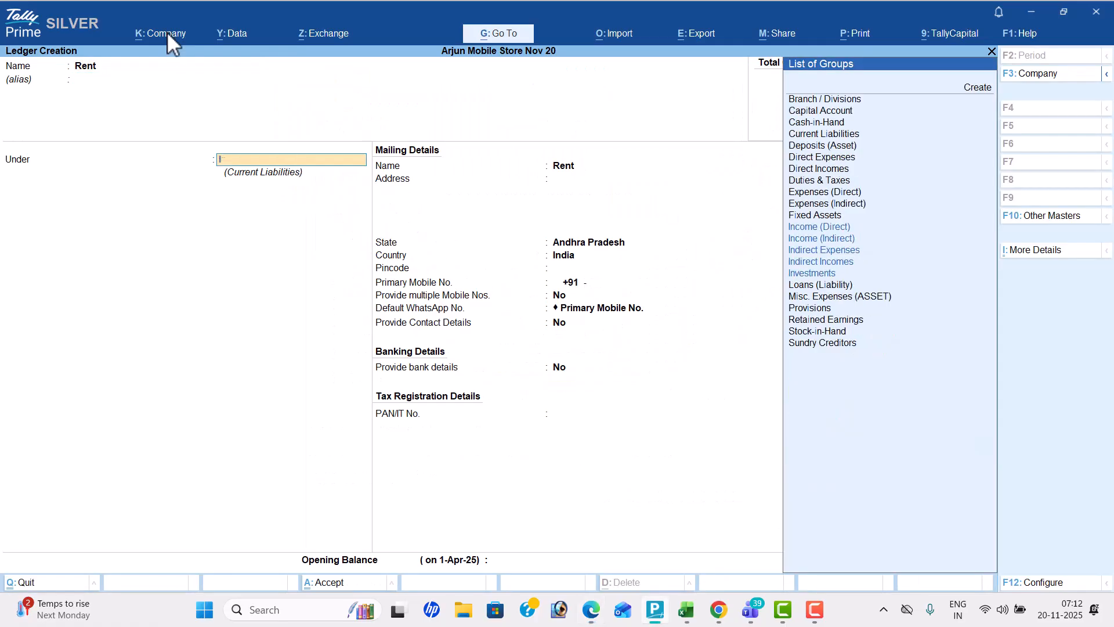
pyautogui.press('Down')
pyautogui.press('Down')
pyautogui.press('Return')
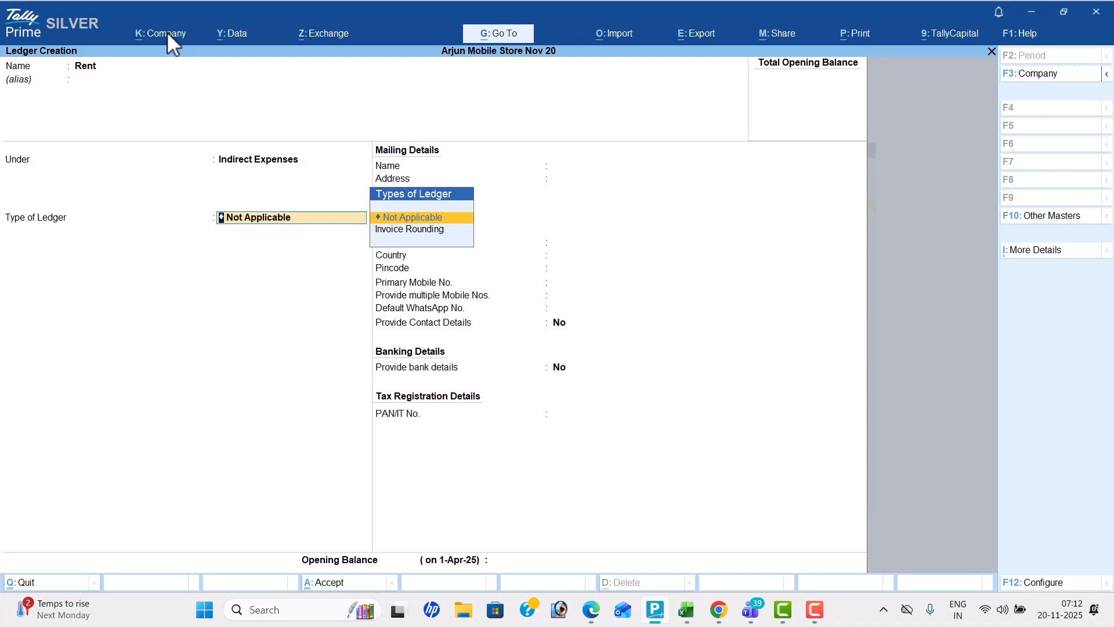
pyautogui.hotkey('ctrl', 'a')
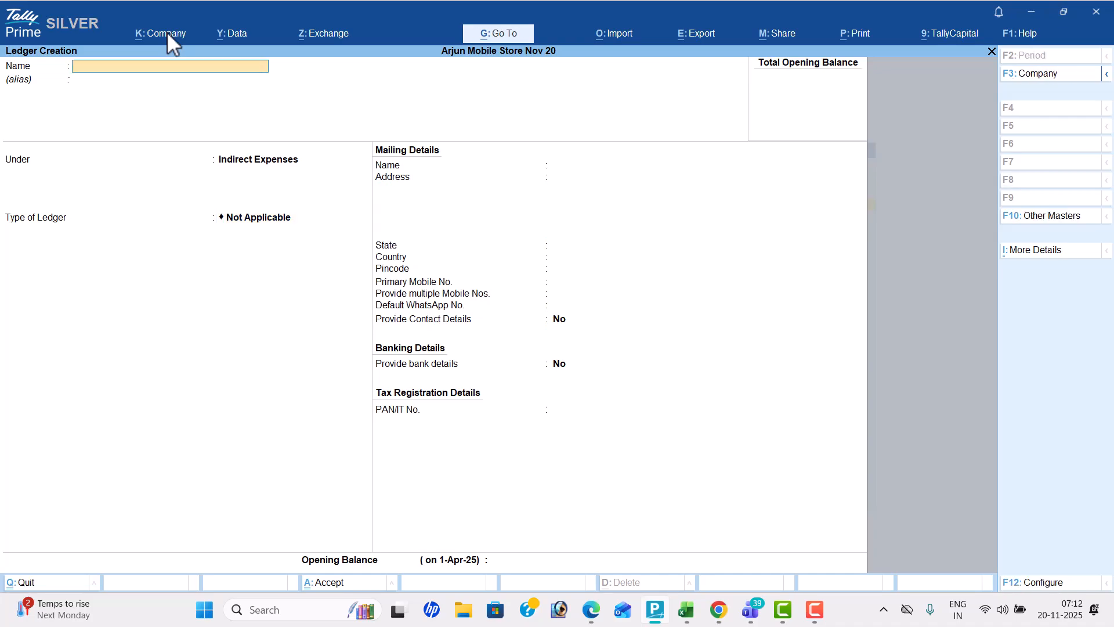
# Leave ledger creation and open the creation form for a new inventory unit
pyautogui.press('Escape')
pyautogui.press('y')
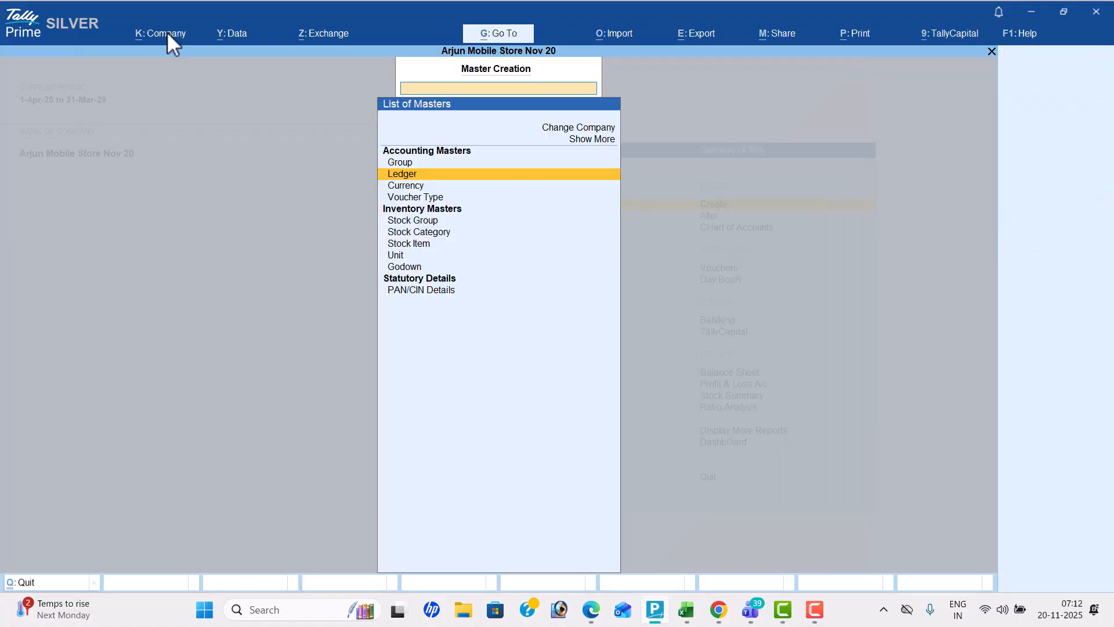
pyautogui.press('Down')
pyautogui.press('Down')
pyautogui.press('Down')
pyautogui.press('Down')
pyautogui.press('Down')
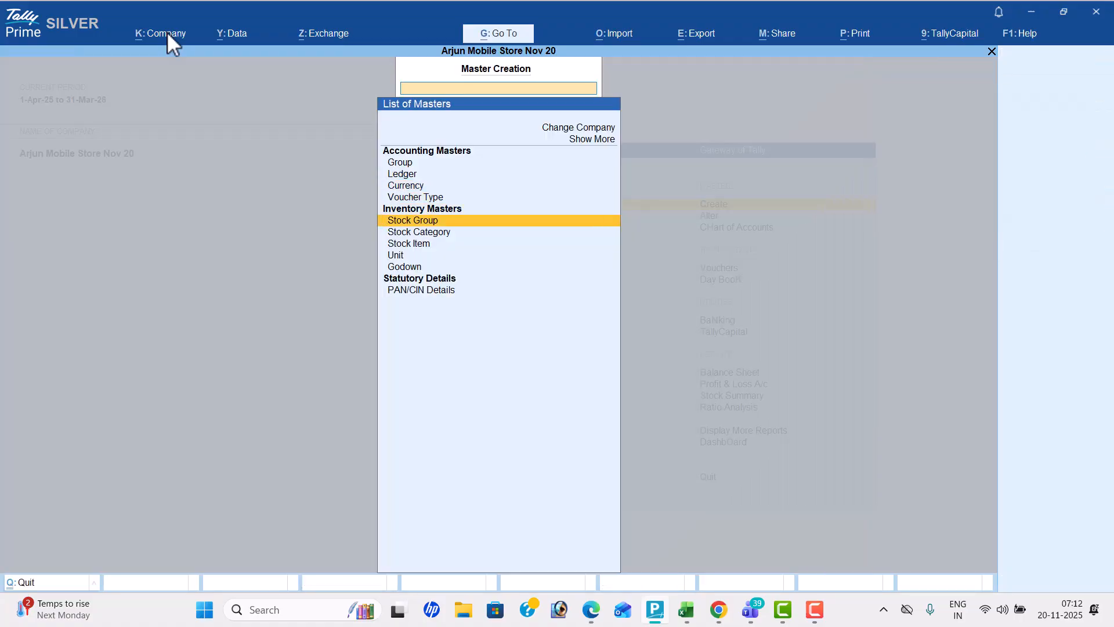
pyautogui.press('Down')
pyautogui.press('Return')
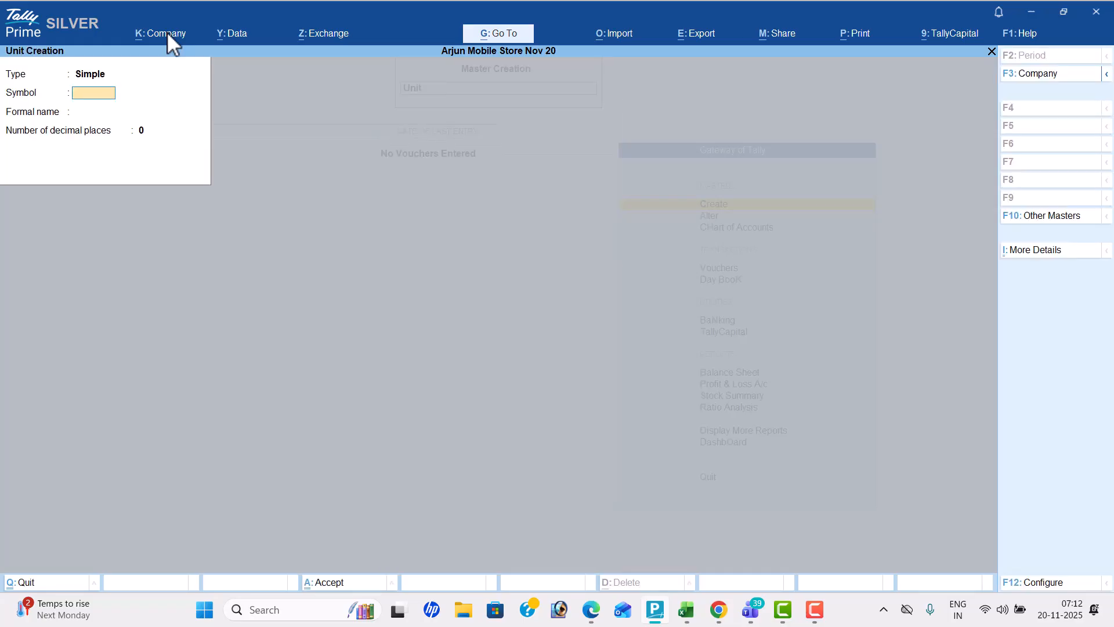
# Check the item quantities in the Problem-12 PDF and create a simple unit with symbol nos and formal name Numbers
pyautogui.hotkey('alt', 'Tab')
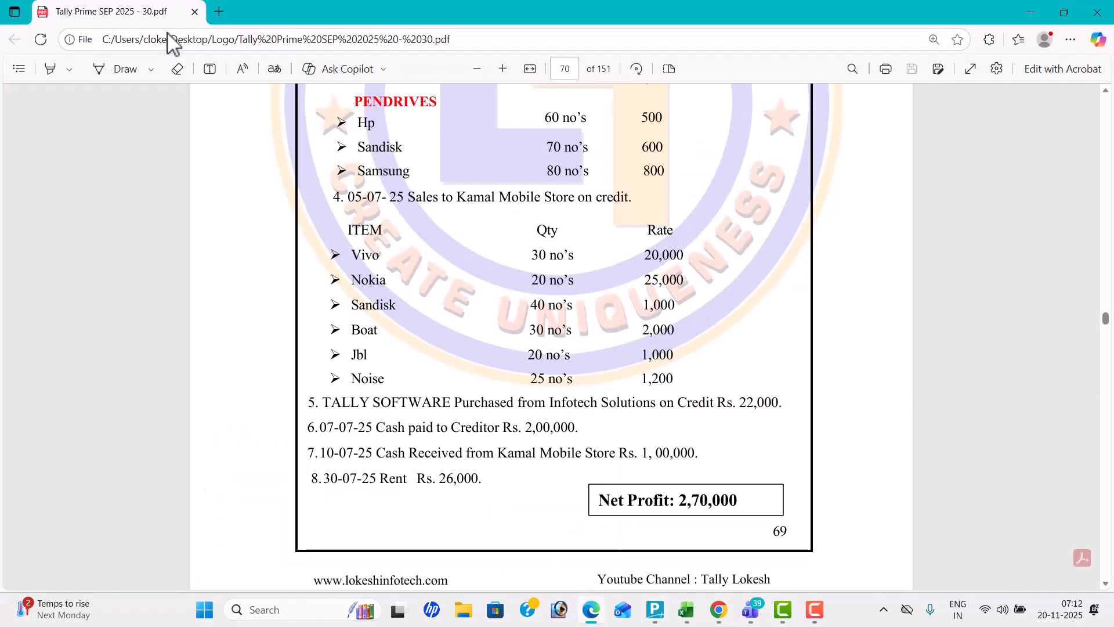
pyautogui.press('Up')
pyautogui.press('Up')
pyautogui.press('Up')
pyautogui.press('Up')
pyautogui.press('Up')
pyautogui.press('Up')
pyautogui.press('Up')
pyautogui.press('Up')
pyautogui.press('Up')
pyautogui.press('Up')
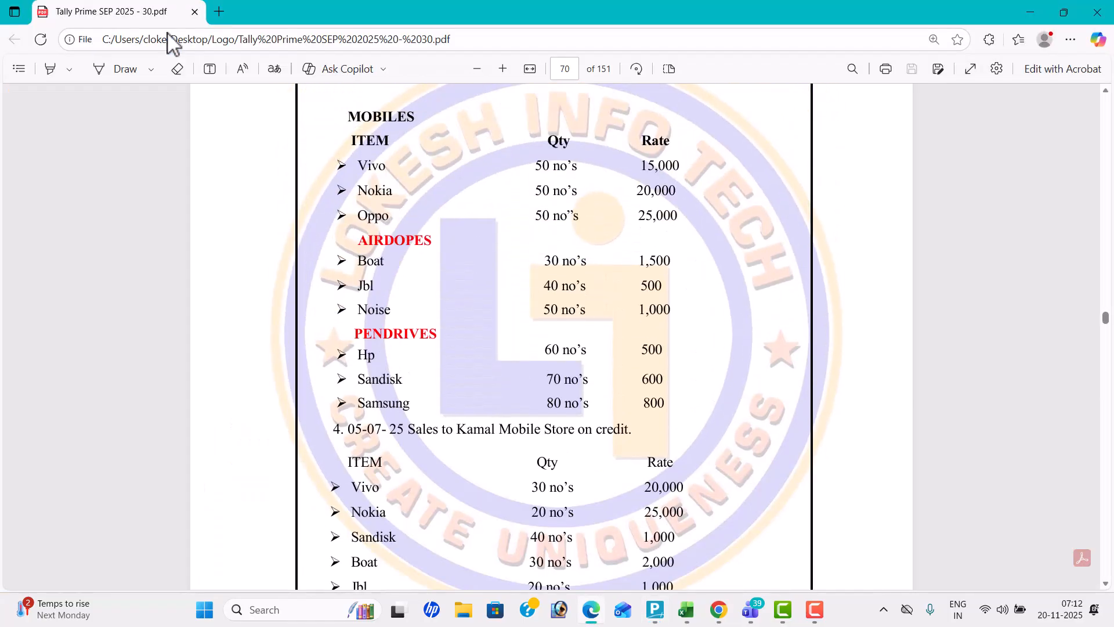
pyautogui.press('Up')
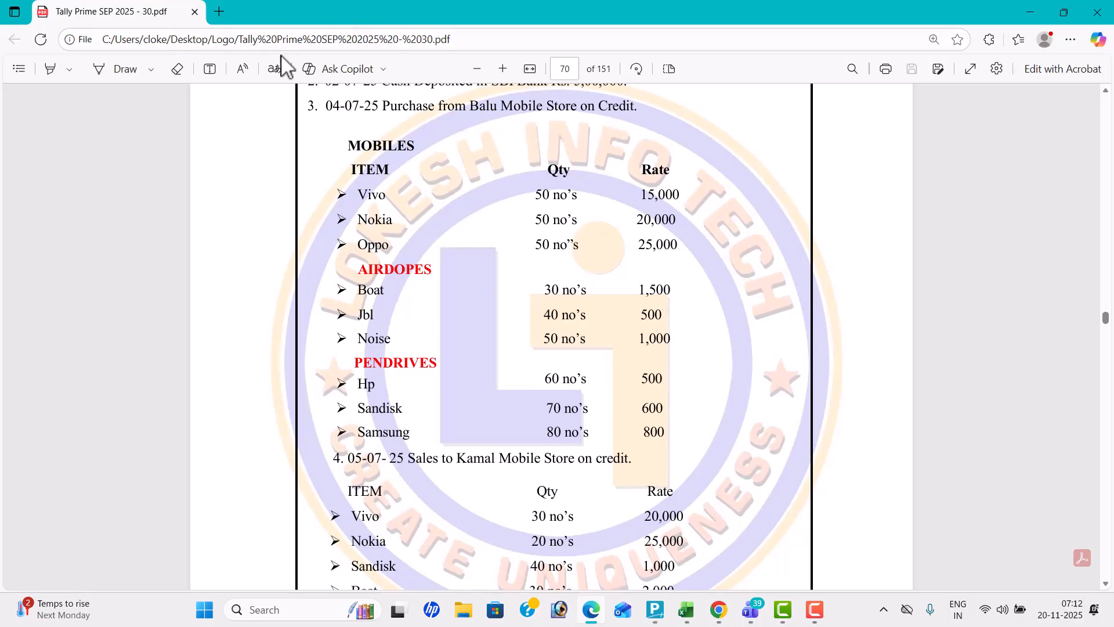
pyautogui.moveTo(553, 197); pyautogui.dragTo(588, 427)
pyautogui.hotkey('alt', 'Tab')
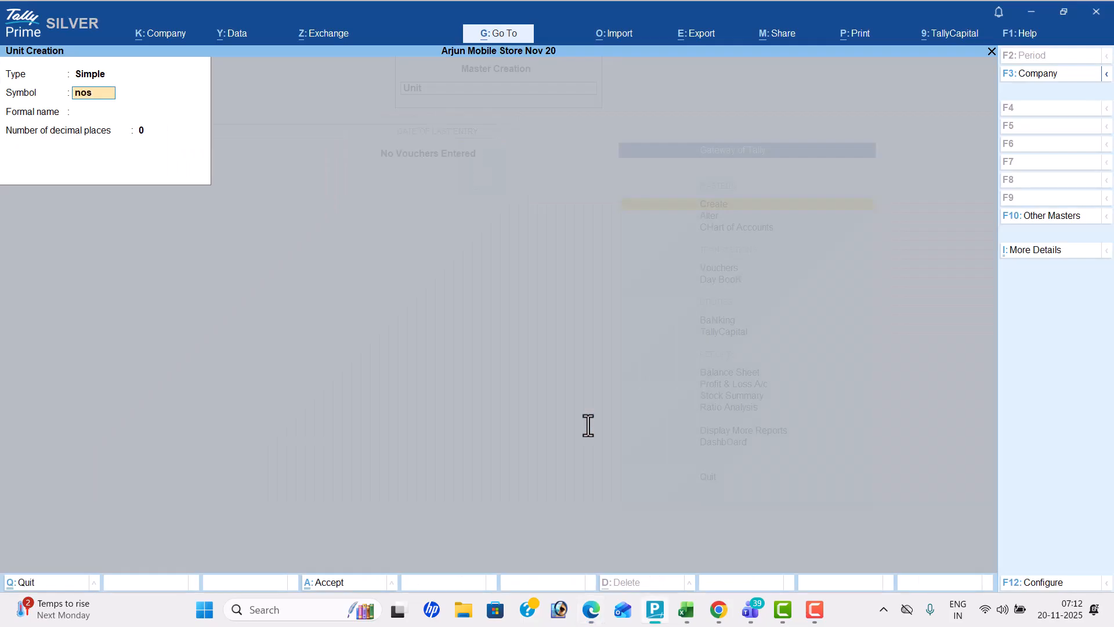
pyautogui.press('Return')
pyautogui.write('Numb')
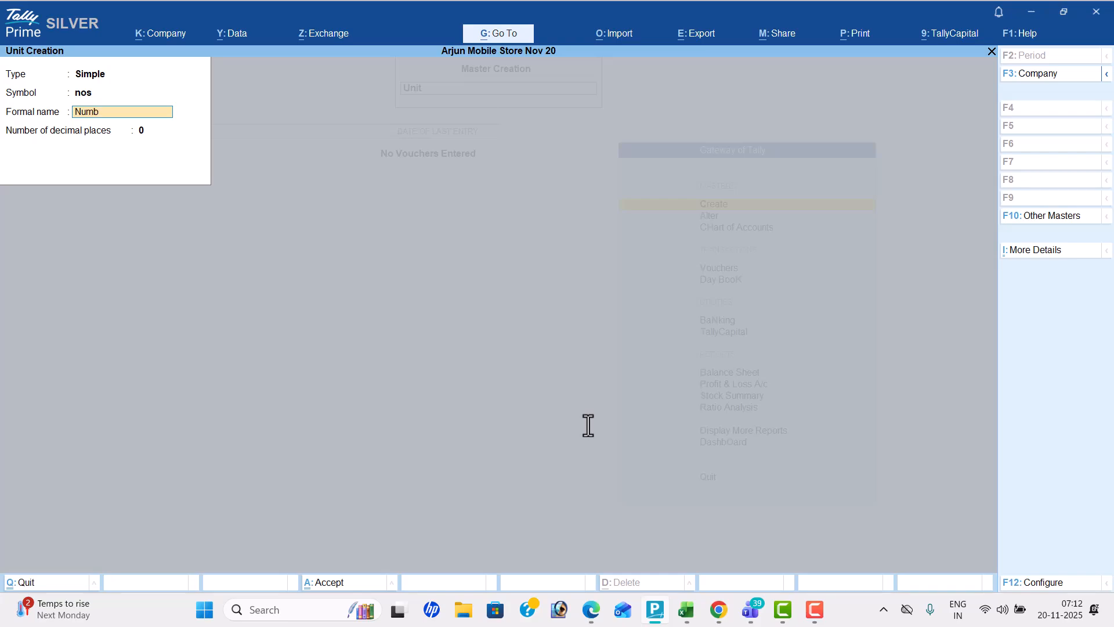
pyautogui.write('ers')
pyautogui.press('Return')
pyautogui.press('Return')
# Create a simple unit with symbol pc and formal name Pieces
pyautogui.press('Return')
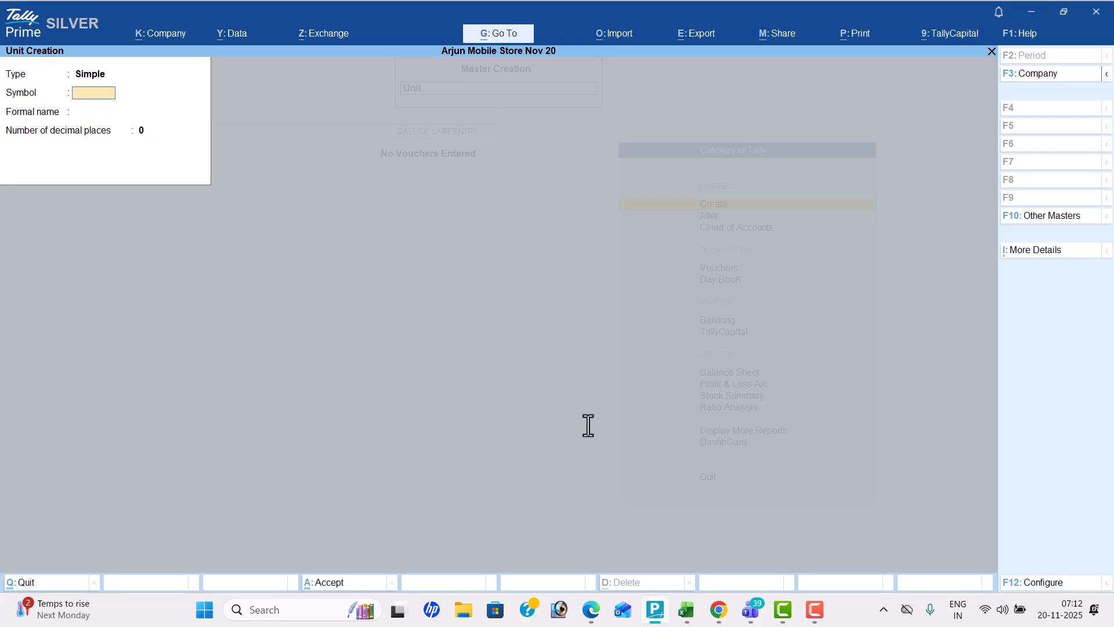
pyautogui.write('pc')
pyautogui.press('Return')
pyautogui.write('Pieces')
# Create a simple unit with symbol pk and formal name Packets
pyautogui.press('Return')
pyautogui.press('Return')
pyautogui.press('Return')
pyautogui.write('pk')
pyautogui.press('Return')
pyautogui.write('Packet')
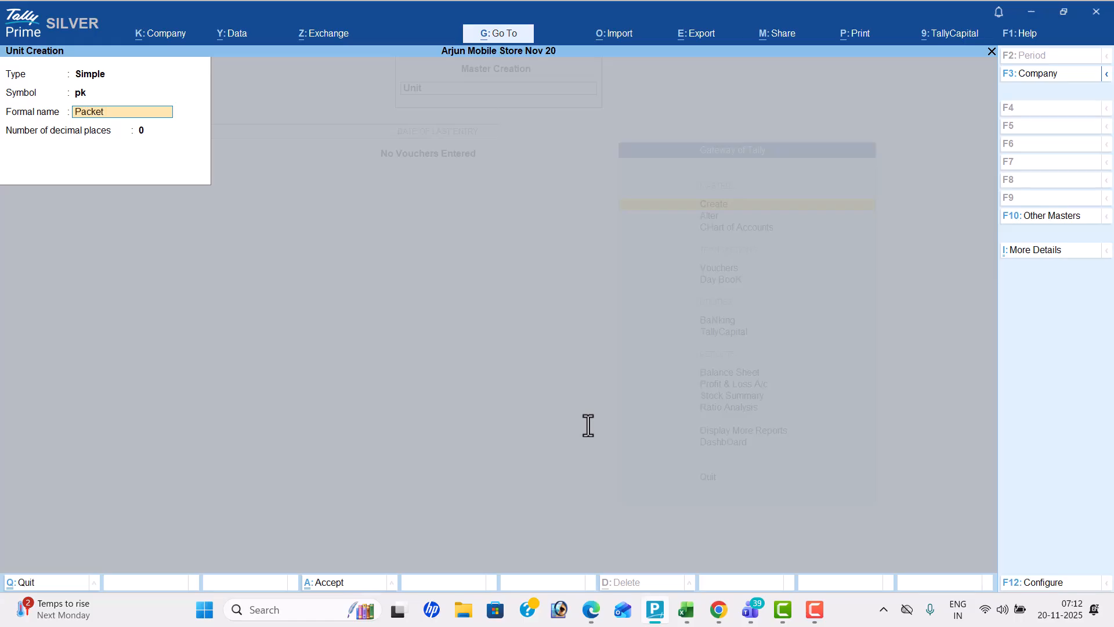
pyautogui.write('s')
pyautogui.press('Return')
# Create a simple unit with symbol kg and formal name Killogram
pyautogui.press('Return')
pyautogui.press('Return')
pyautogui.write('kg')
pyautogui.press('Return')
pyautogui.write('Killogram')
pyautogui.press('Return')
pyautogui.press('Return')
pyautogui.press('Return')
# Create a simple unit with symbol bx and formal name Boxes
pyautogui.write('bx')
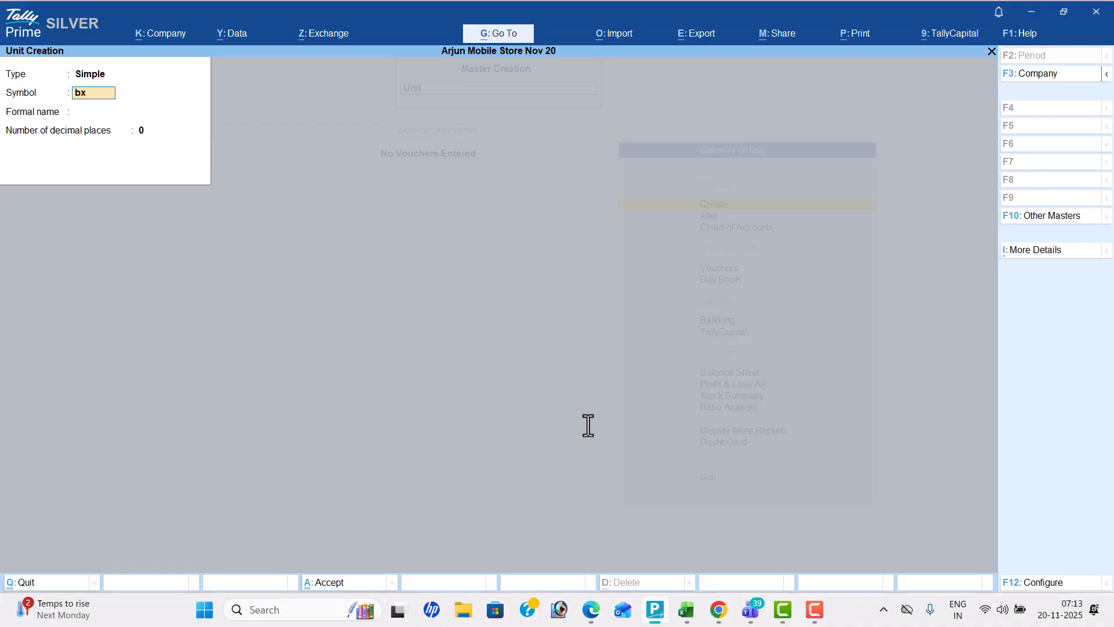
pyautogui.press('Return')
pyautogui.write('Boxes')
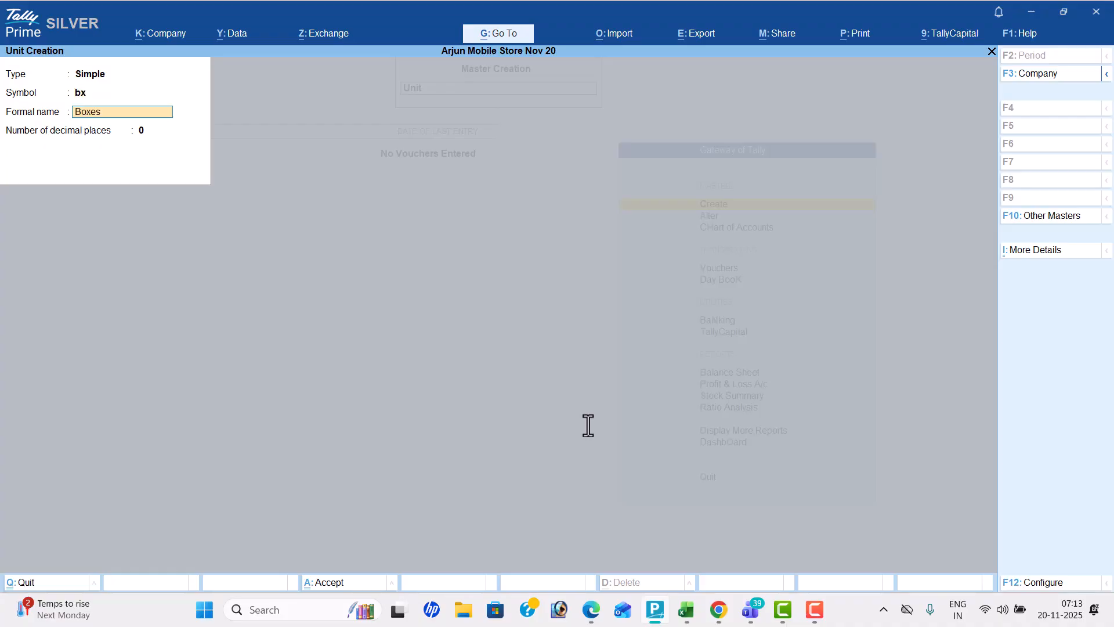
pyautogui.press('Return')
pyautogui.press('Return')
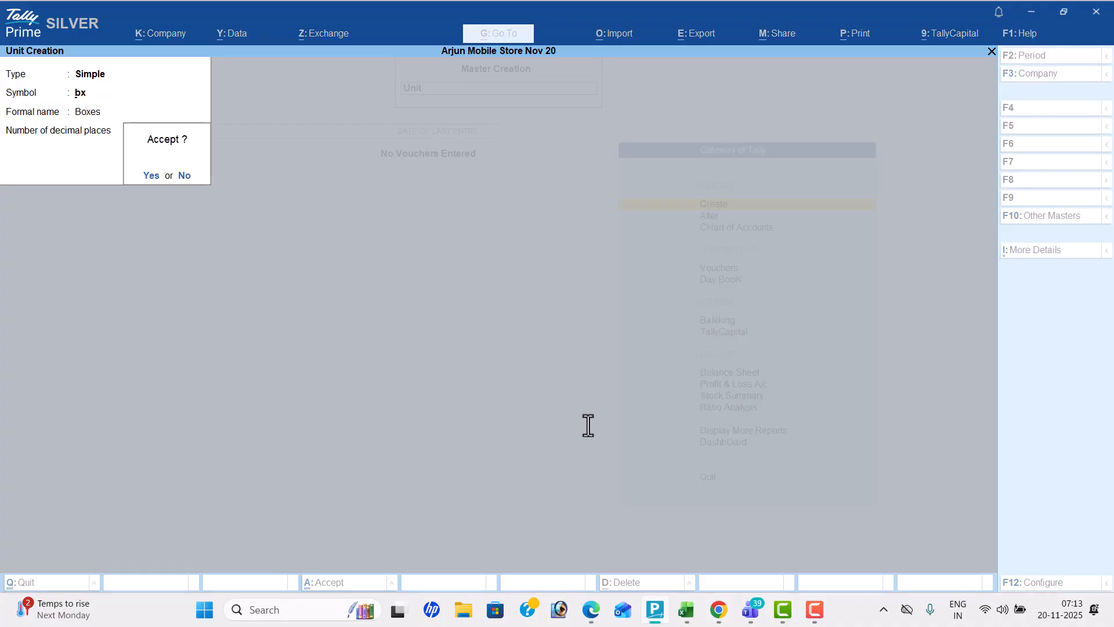
pyautogui.press('Return')
pyautogui.press('Return')
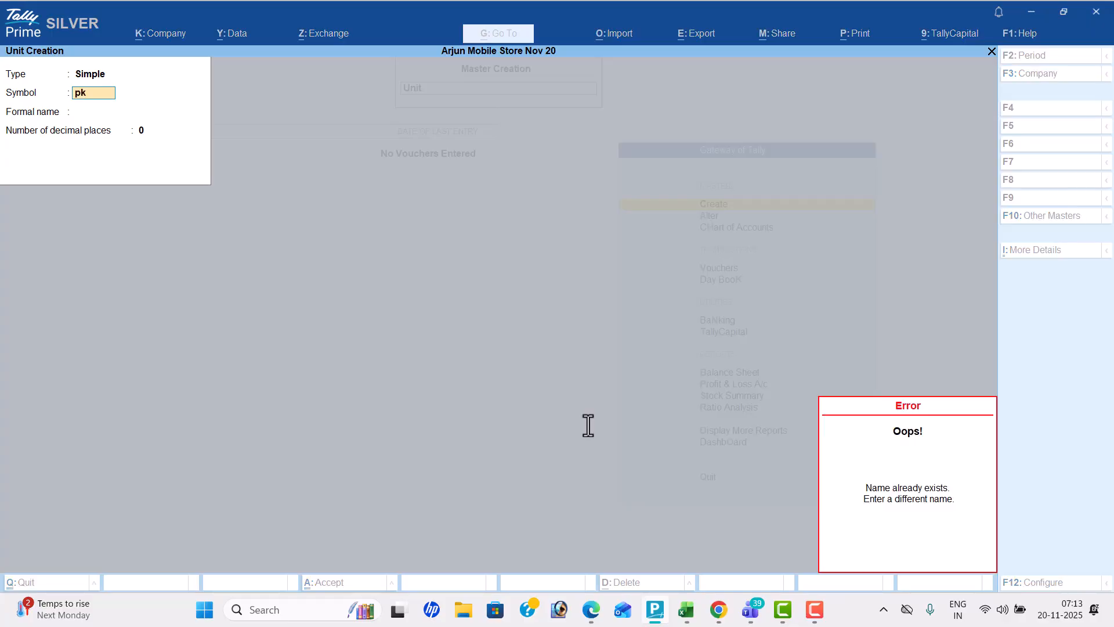
pyautogui.press('BackSpace')
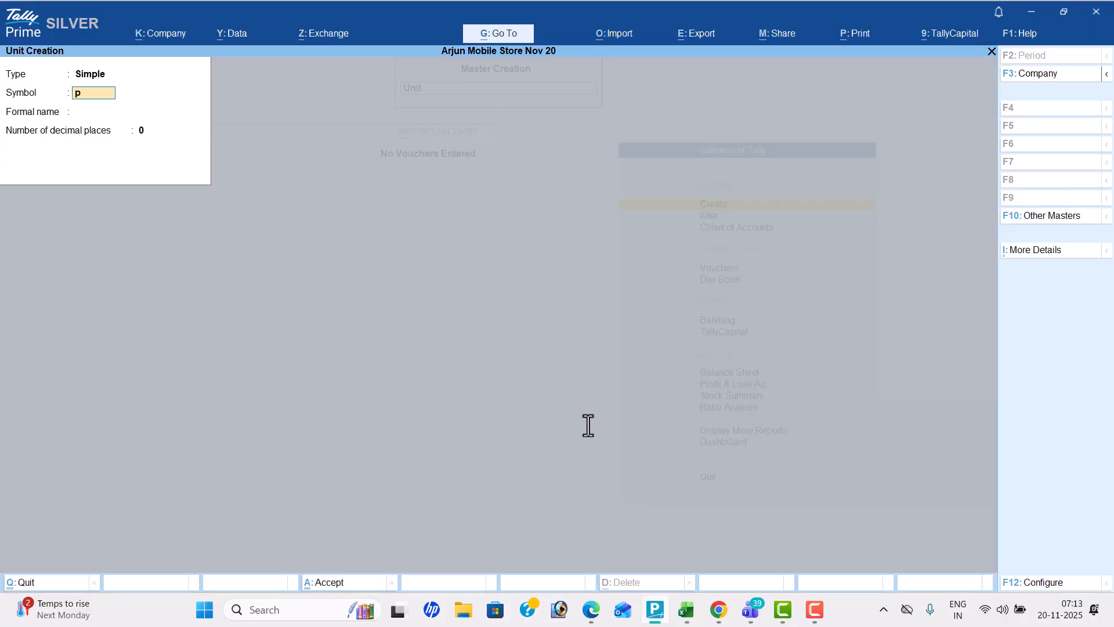
pyautogui.write('c')
pyautogui.press('Return')
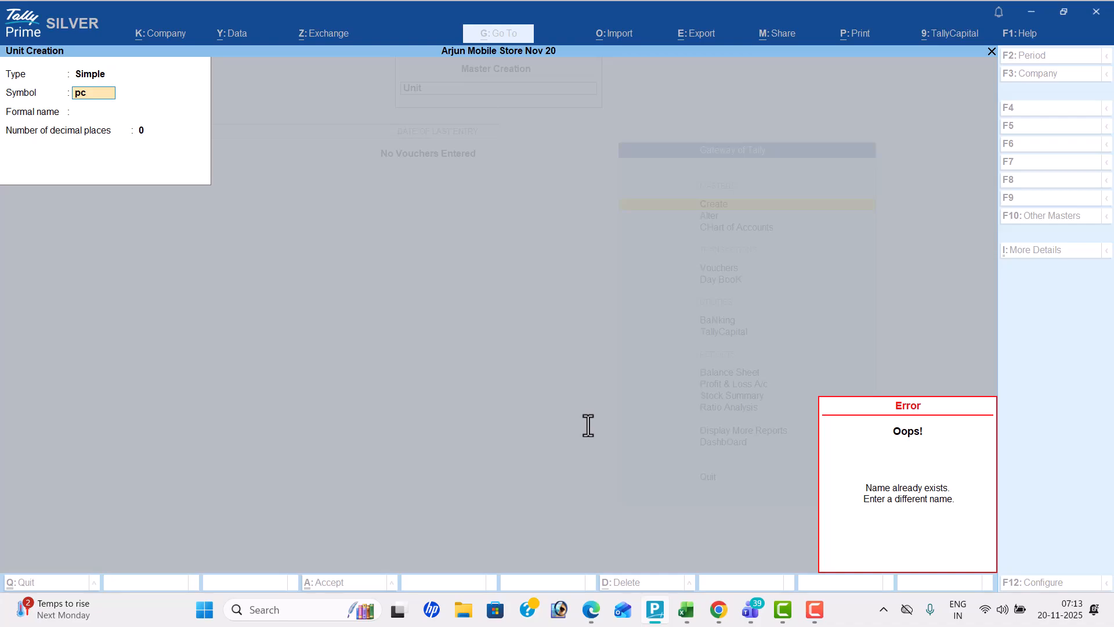
pyautogui.press('BackSpace')
pyautogui.press('BackSpace')
pyautogui.press('Return')
# Create a simple unit with symbol bt and formal name Bottel
pyautogui.write('bt')
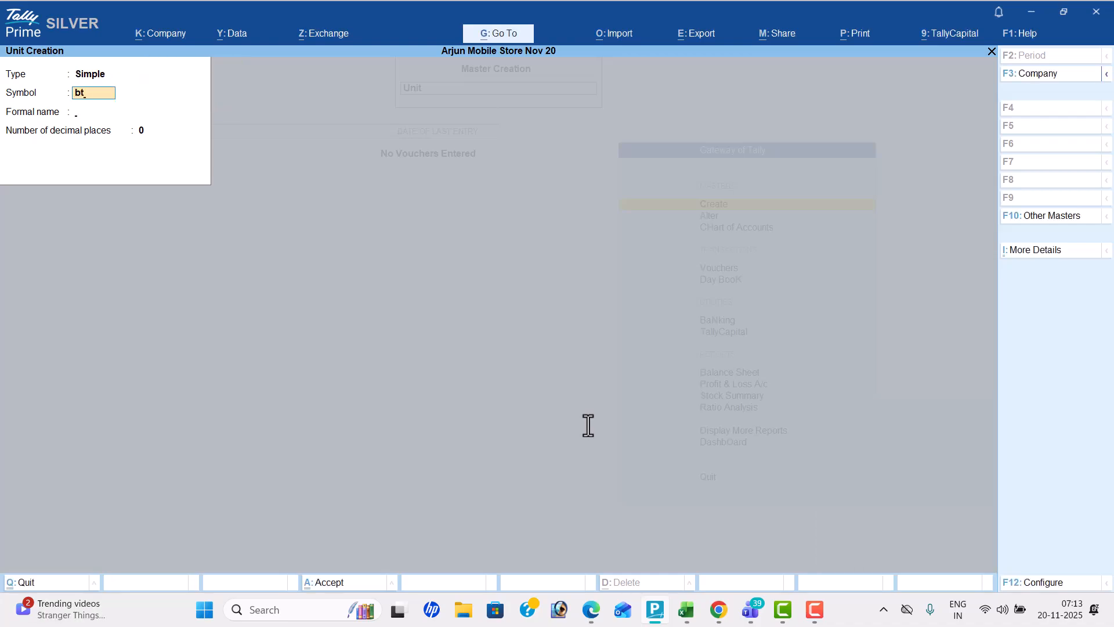
pyautogui.press('Return')
pyautogui.write('Bottel')
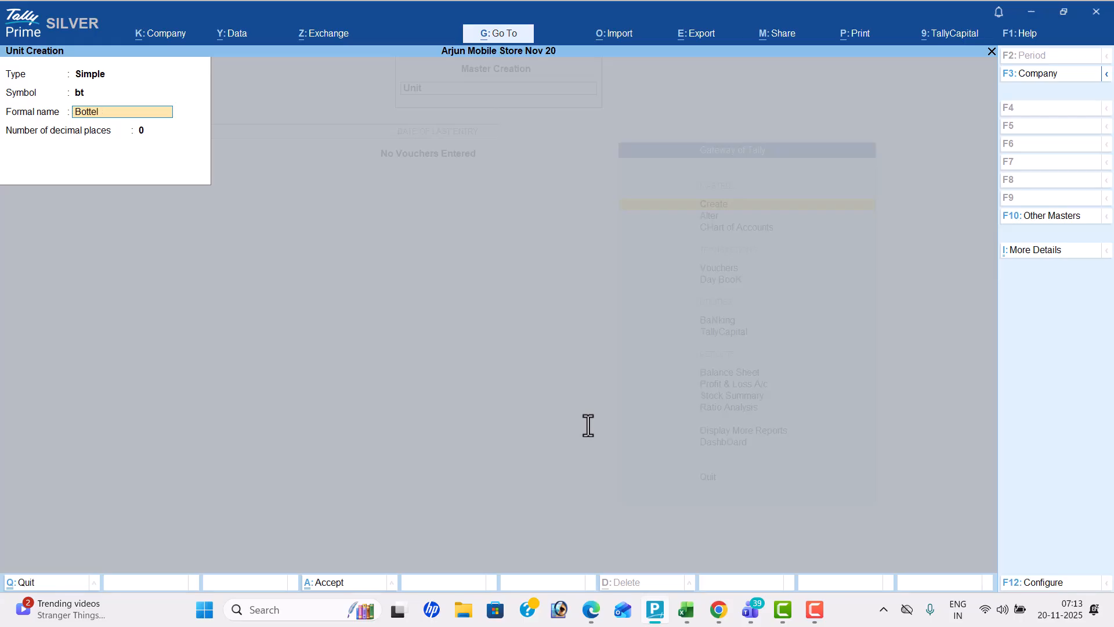
pyautogui.press('Return')
pyautogui.press('Return')
pyautogui.press('Return')
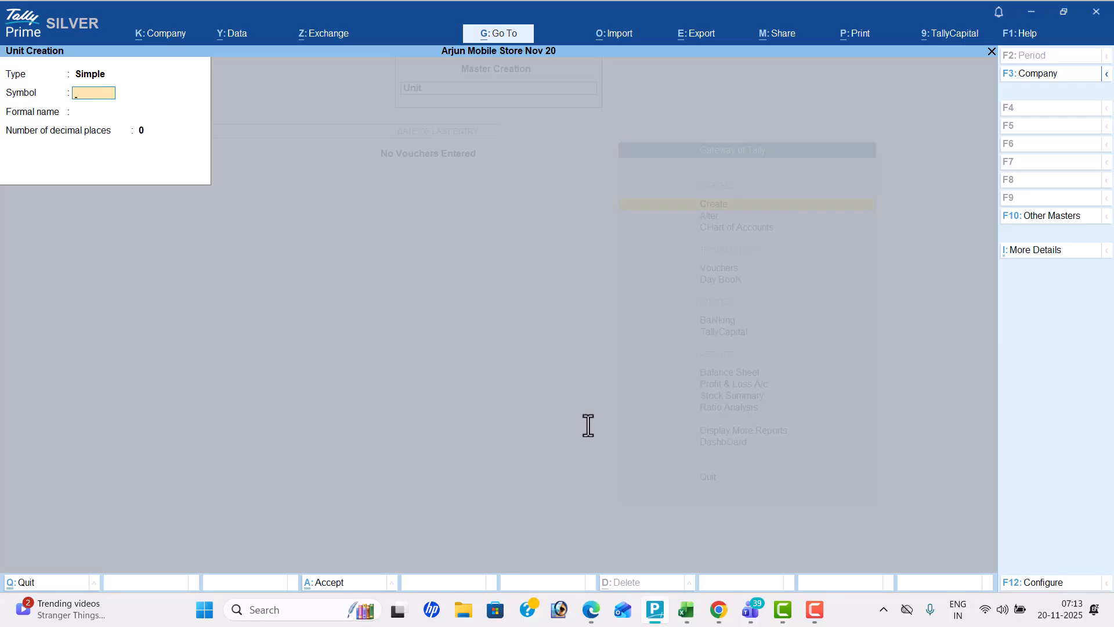
# Leave unit creation and open the creation form for a new stock group
pyautogui.press('Escape')
pyautogui.press('Return')
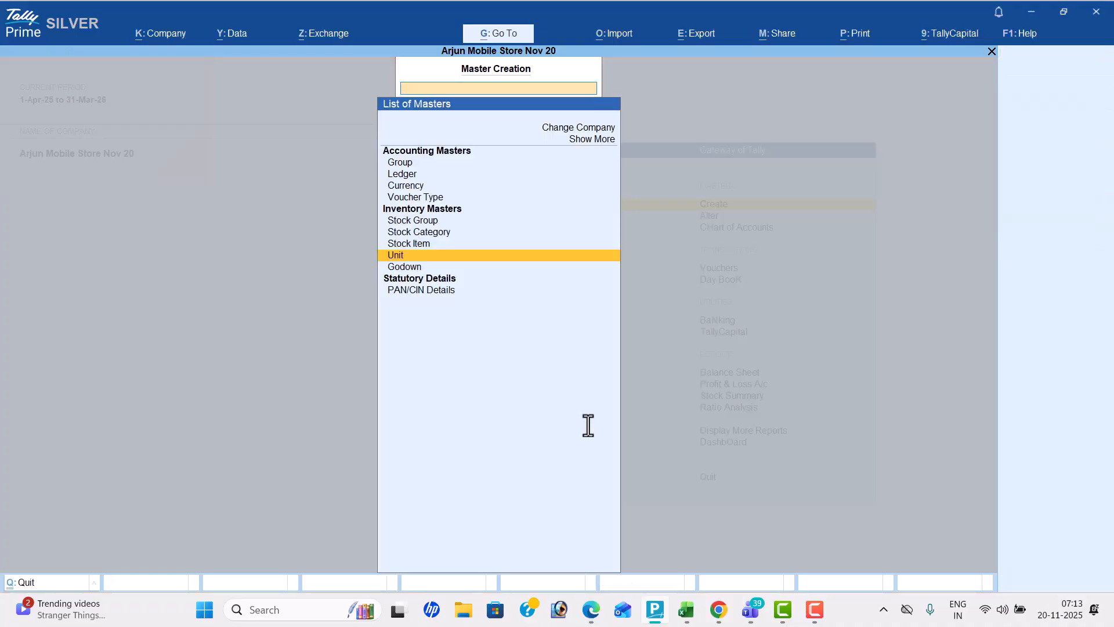
pyautogui.press('Up')
pyautogui.press('Up')
pyautogui.press('Up')
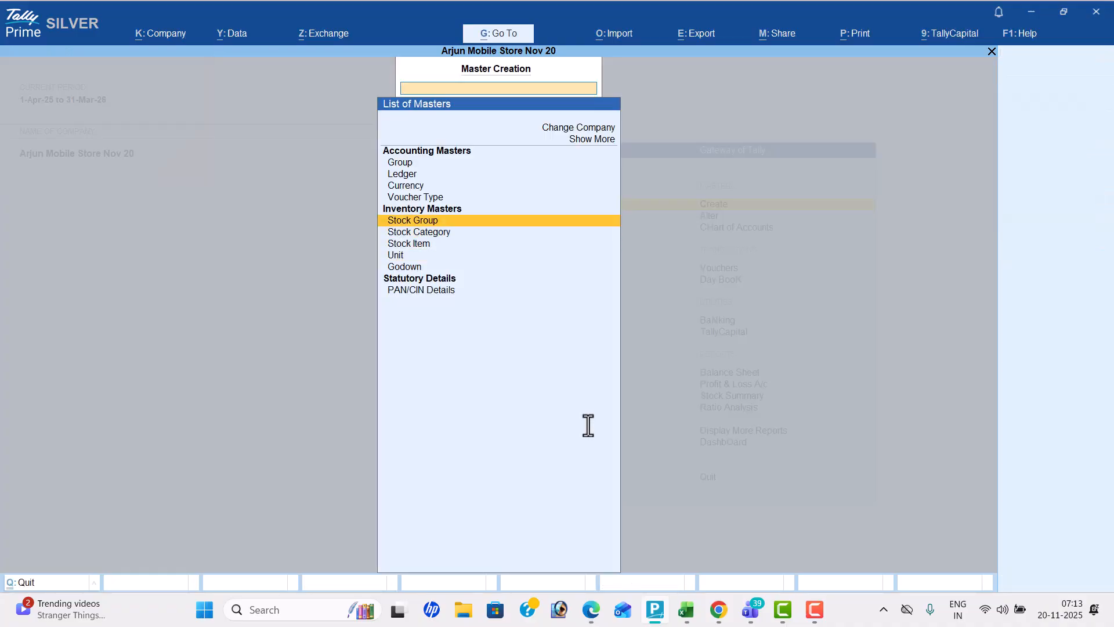
pyautogui.press('Return')
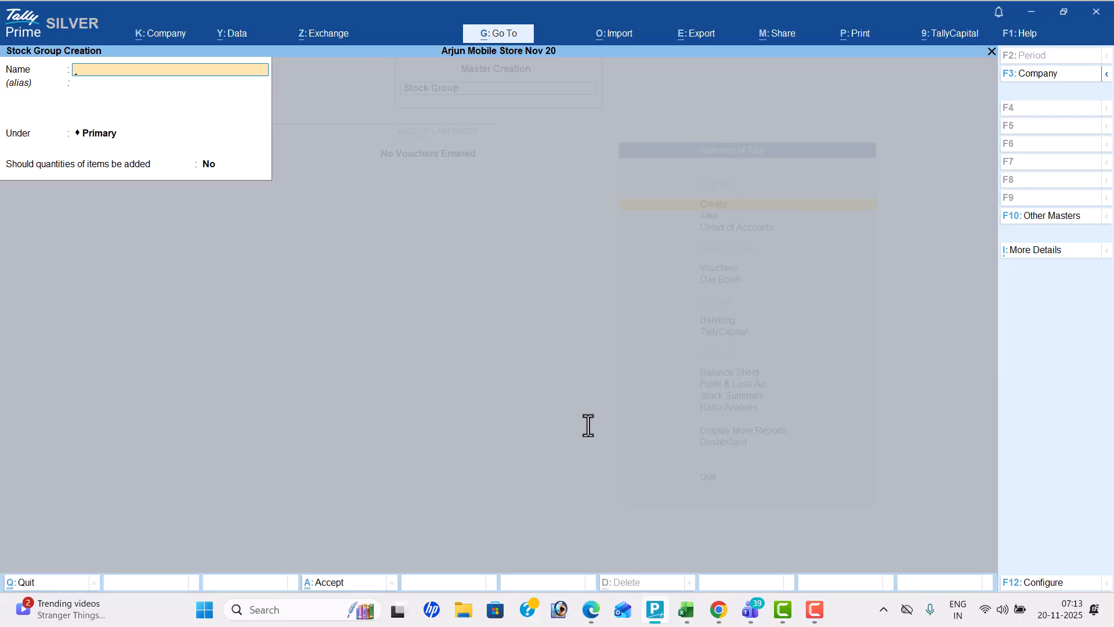
# Check the item categories in the Problem-12 PDF and create the Mobile stock group under Primary
pyautogui.hotkey('alt', 'Tab')
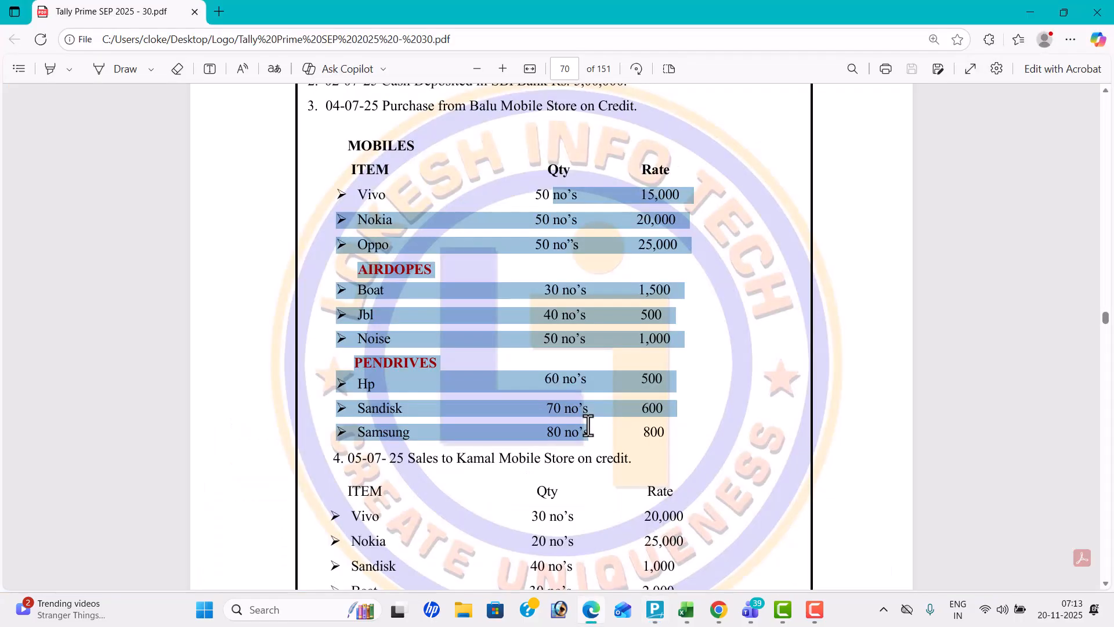
pyautogui.click(533, 318)
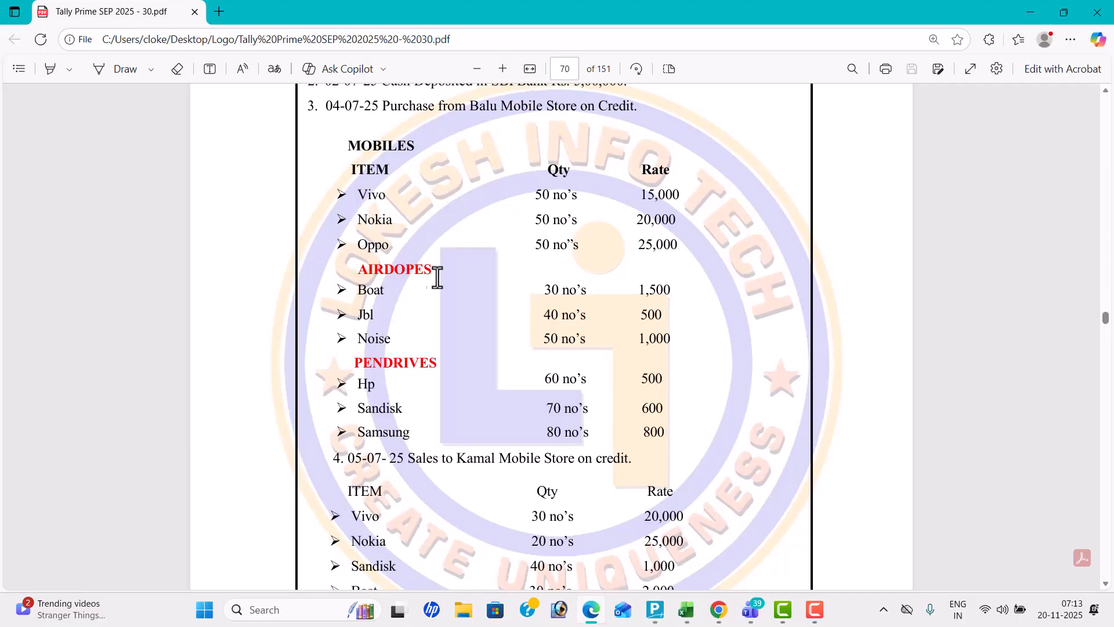
pyautogui.hotkey('alt', 'Tab')
pyautogui.write('Mobile')
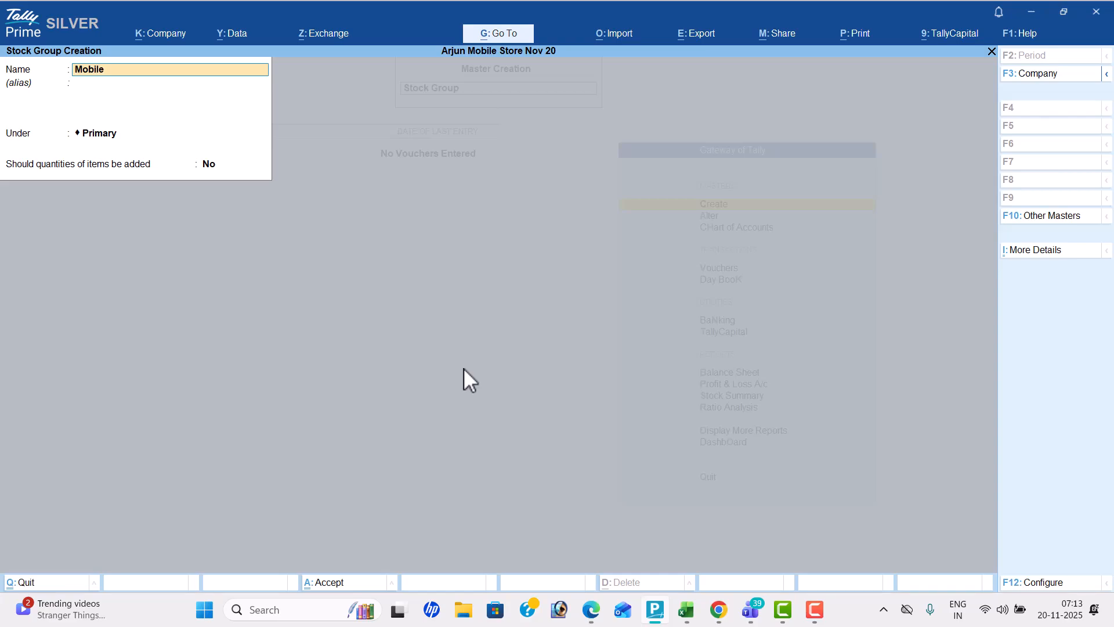
pyautogui.press('Return')
pyautogui.press('Return')
pyautogui.press('Return')
pyautogui.press('Return')
pyautogui.press('Return')
# Create the stock group Airdopes under Primary, checking its spelling in the PDF and leaving the adding of item quantities at No
pyautogui.write('Airdop')
pyautogui.hotkey('alt', 'Tab')
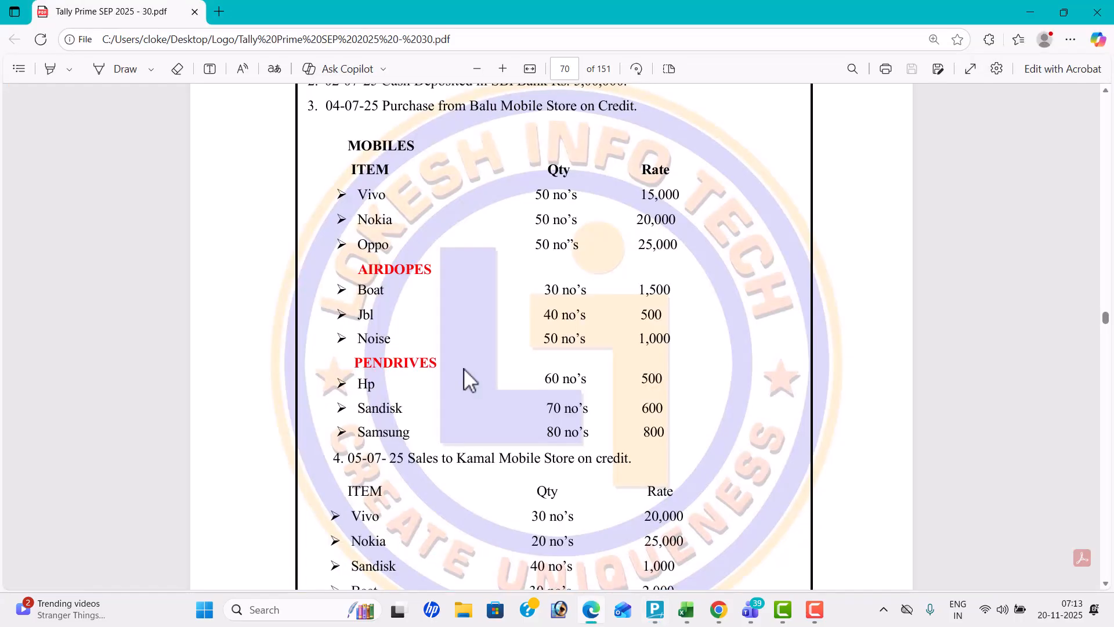
pyautogui.hotkey('alt', 'Tab')
pyautogui.press('Return')
pyautogui.press('Return')
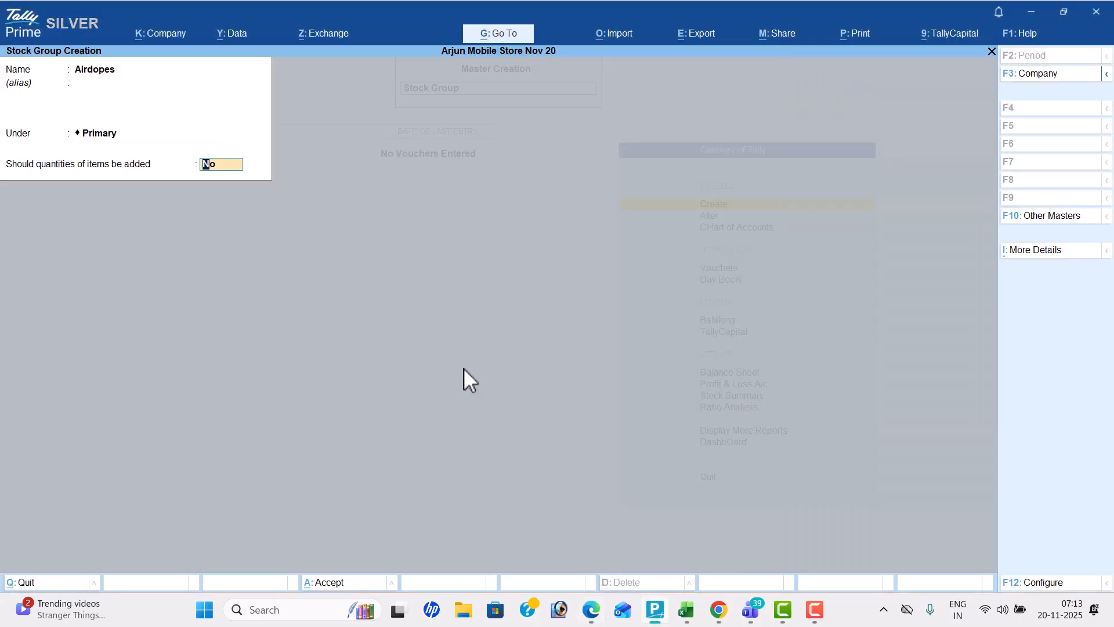
pyautogui.press('Return')
# Create the stock group Pendrives under Primary, checking its name in the PDF and leaving the adding of item quantities at No
pyautogui.hotkey('alt', 'Tab')
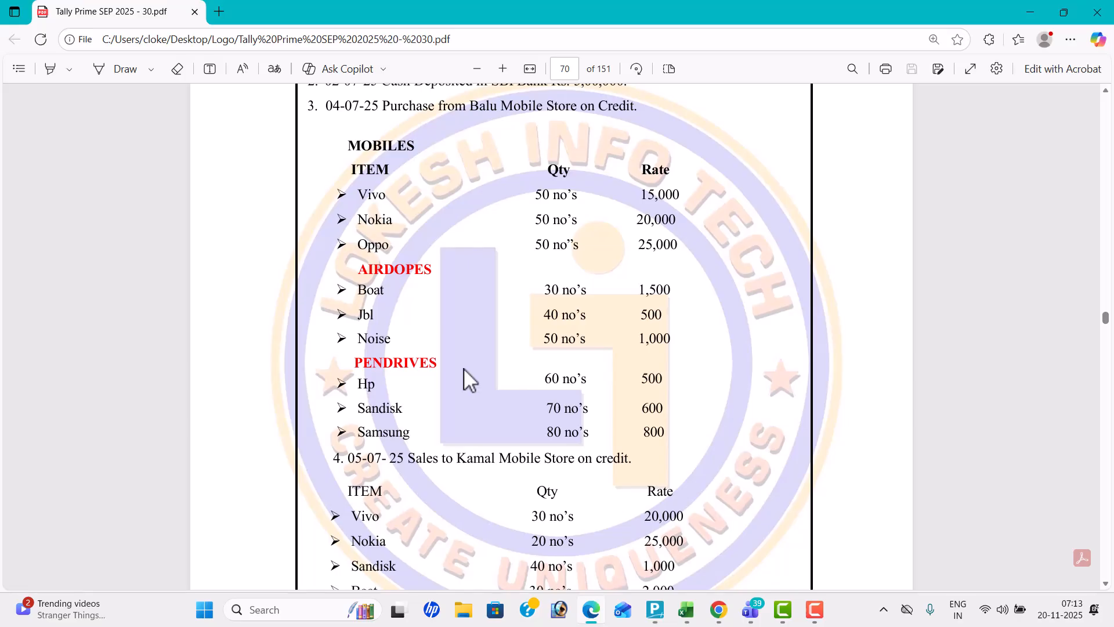
pyautogui.hotkey('alt', 'Tab')
pyautogui.write('Pendrives')
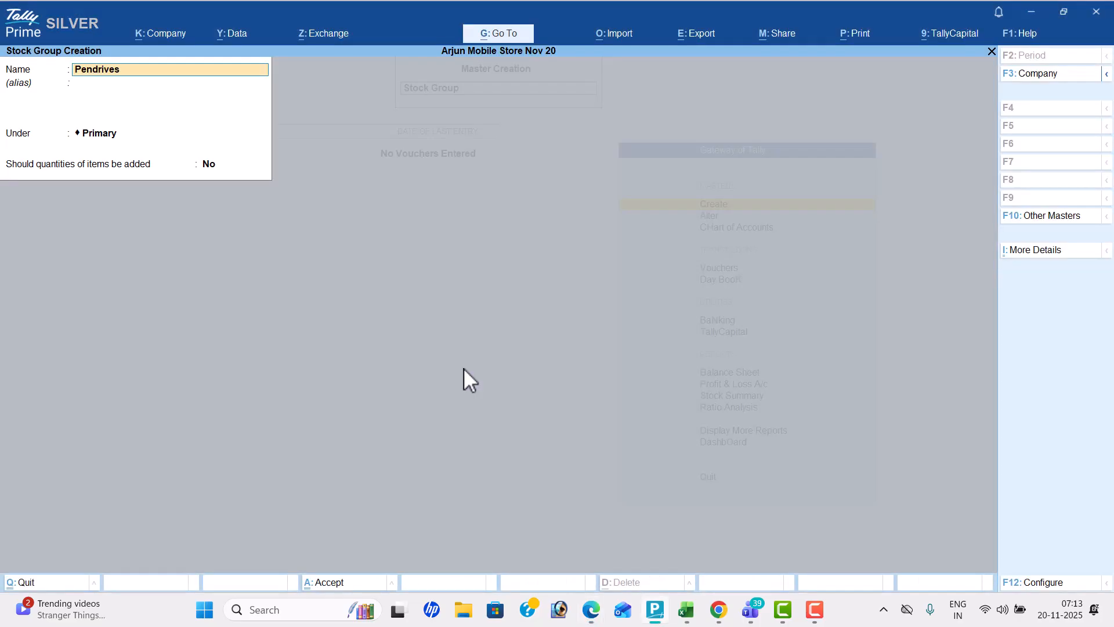
pyautogui.press('Return')
# Leave stock group creation and open the creation form for a new stock item
pyautogui.press('Return')
pyautogui.press('Return')
pyautogui.press('Return')
pyautogui.press('Return')
pyautogui.press('Escape')
pyautogui.press('Return')
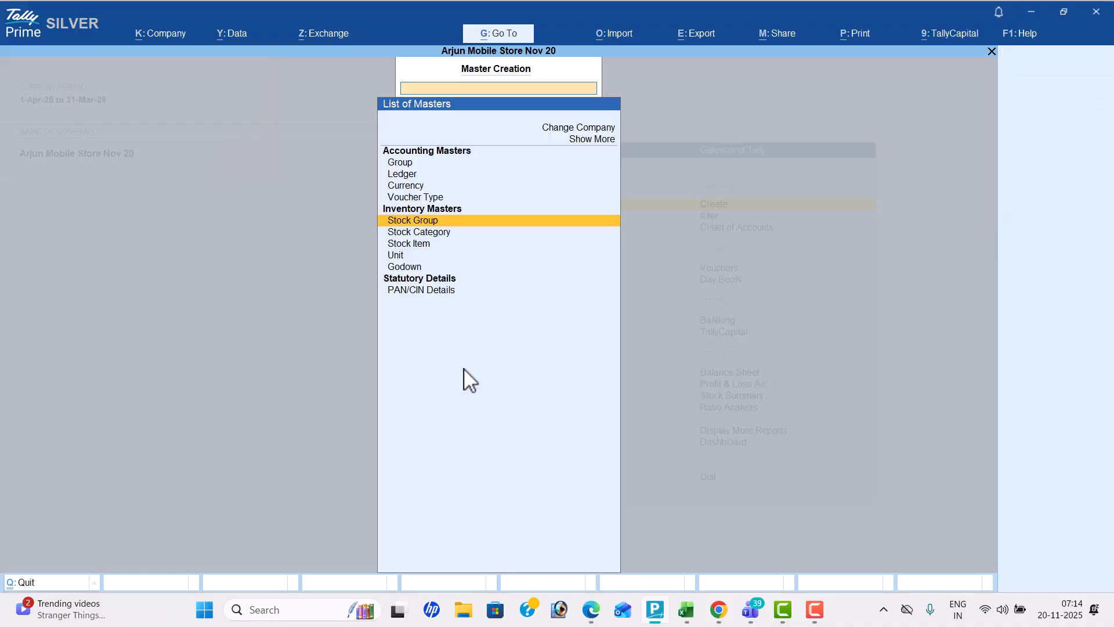
pyautogui.press('Down')
pyautogui.press('Down')
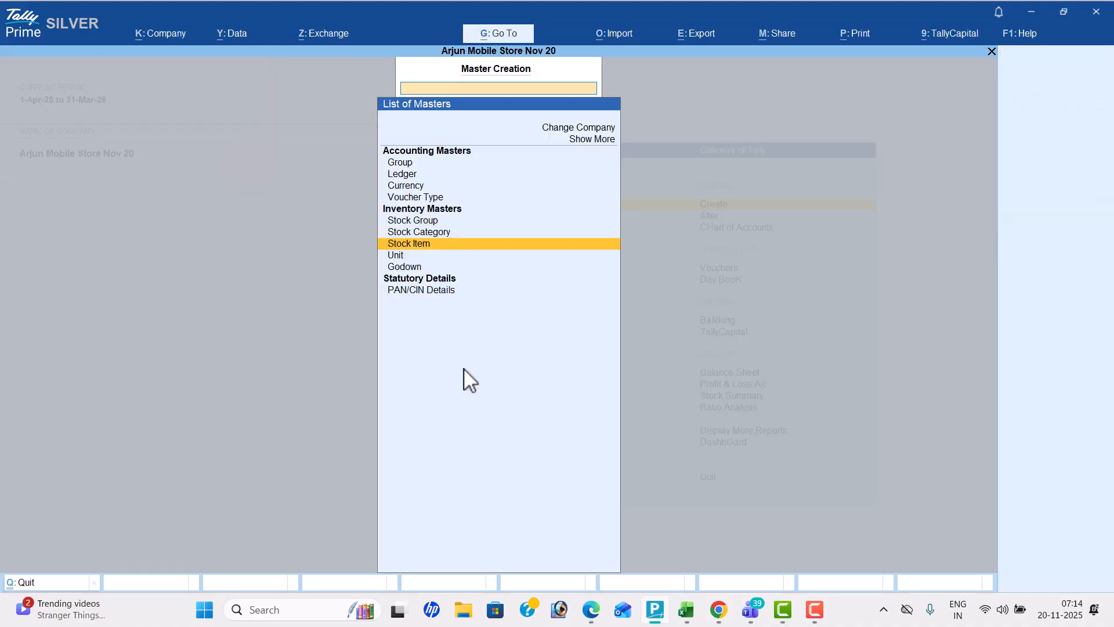
pyautogui.press('Up')
pyautogui.press('Up')
pyautogui.press('Up')
pyautogui.press('Down')
pyautogui.press('Down')
pyautogui.press('Up')
pyautogui.press('Down')
pyautogui.press('Down')
pyautogui.press('Down')
pyautogui.press('Up')
pyautogui.press('Return')
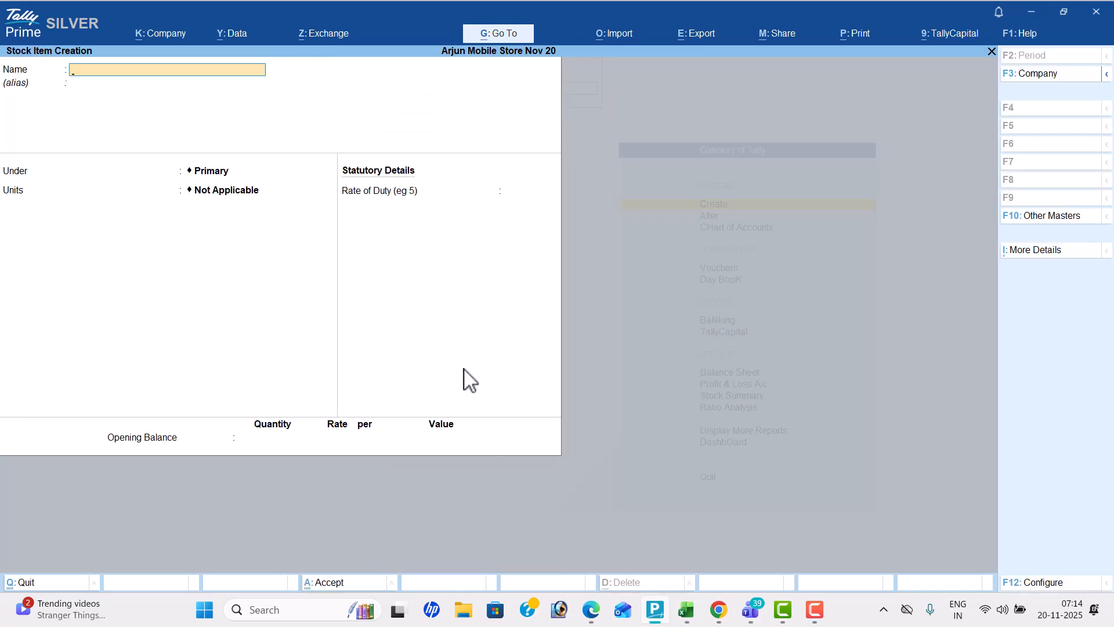
# Name the new stock item Vivo and place it under the Mobiles group, checking the item list in the PDF
pyautogui.hotkey('alt', 'Tab')
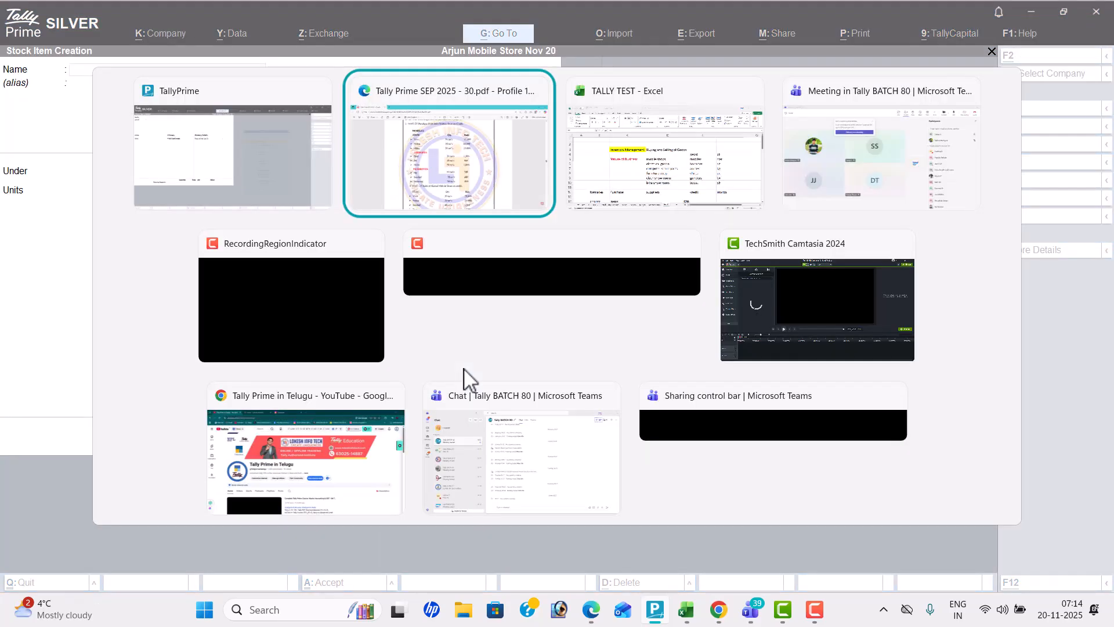
pyautogui.hotkey('alt', 'Tab')
pyautogui.write('Viv')
pyautogui.press('Return')
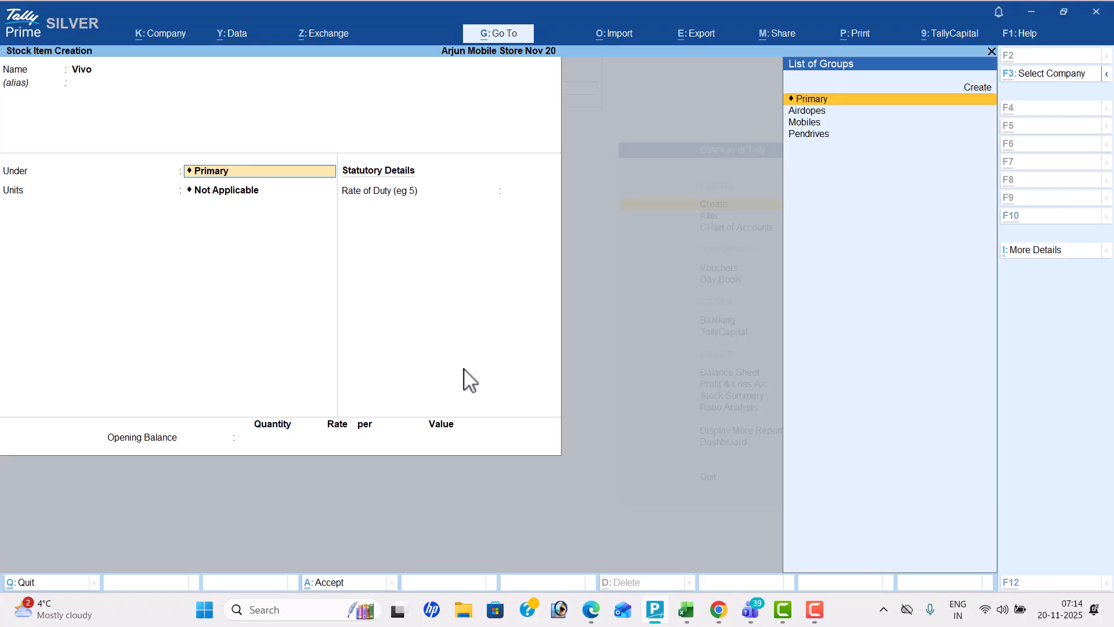
pyautogui.hotkey('alt', 'Tab')
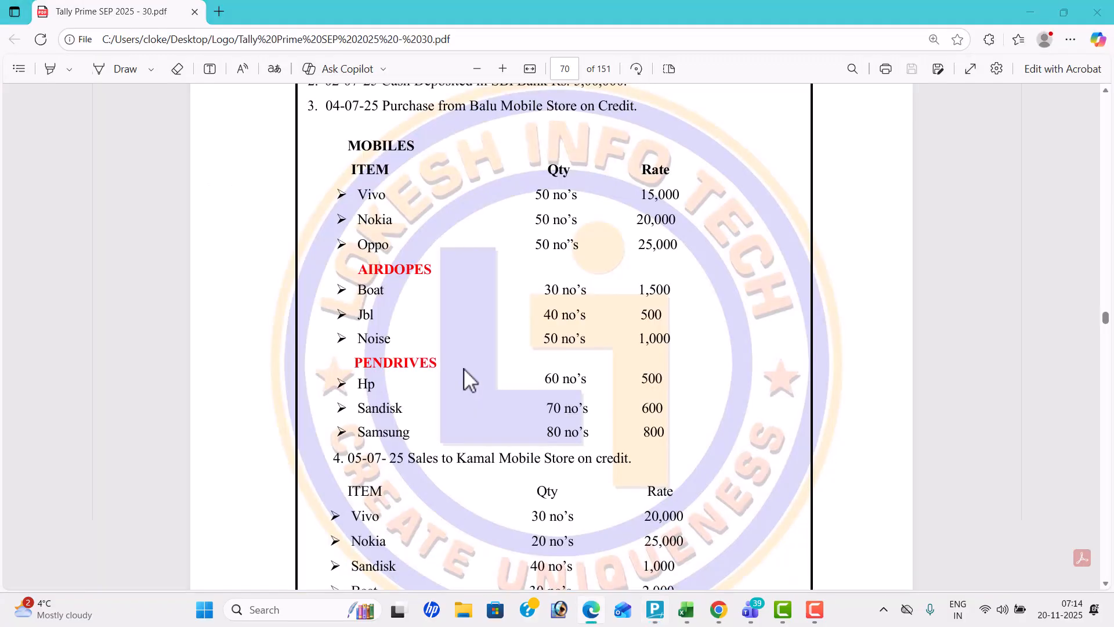
pyautogui.hotkey('alt', 'Tab')
pyautogui.press('Down')
pyautogui.press('Down')
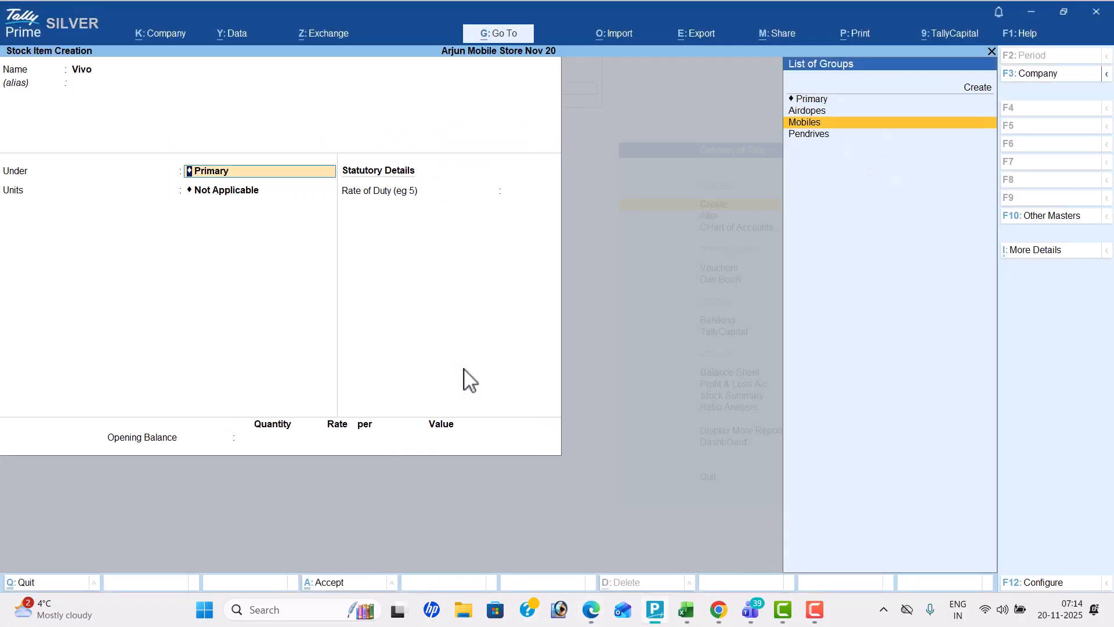
pyautogui.press('Return')
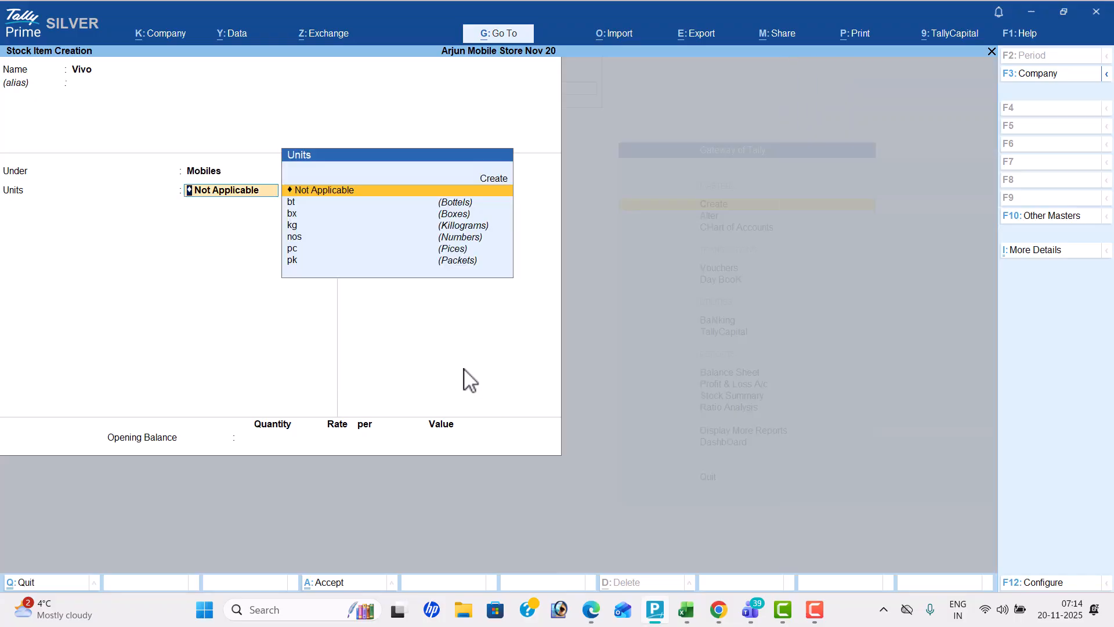
# Set the unit of the Vivo item to nos and save it without an opening balance
pyautogui.press('Down')
pyautogui.press('Down')
pyautogui.press('Down')
pyautogui.press('Down')
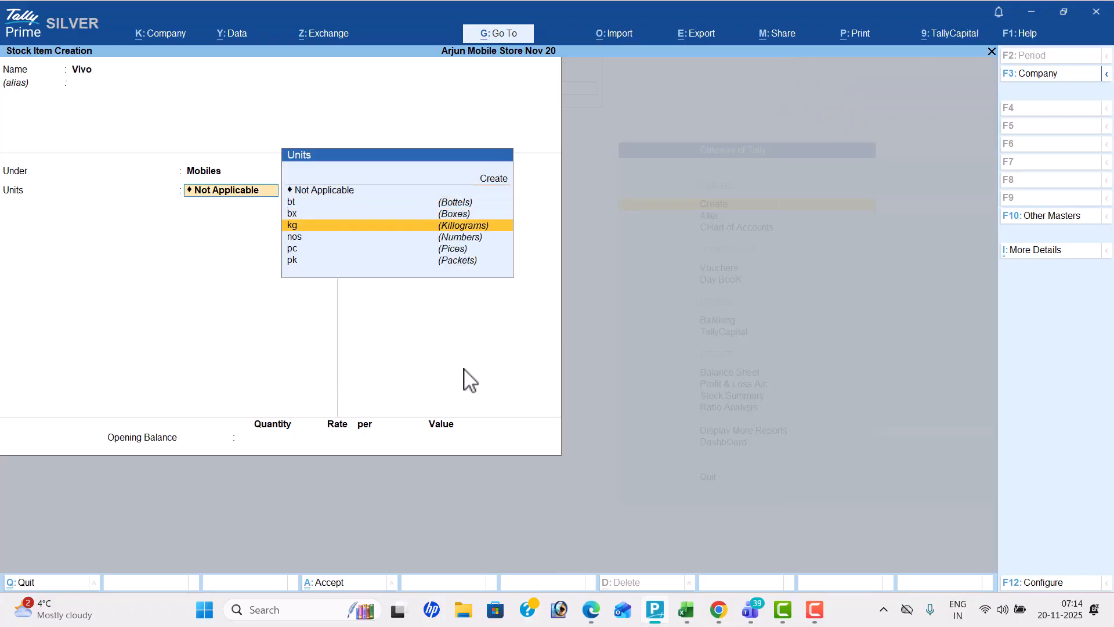
pyautogui.press('Return')
pyautogui.press('Return')
pyautogui.press('Return')
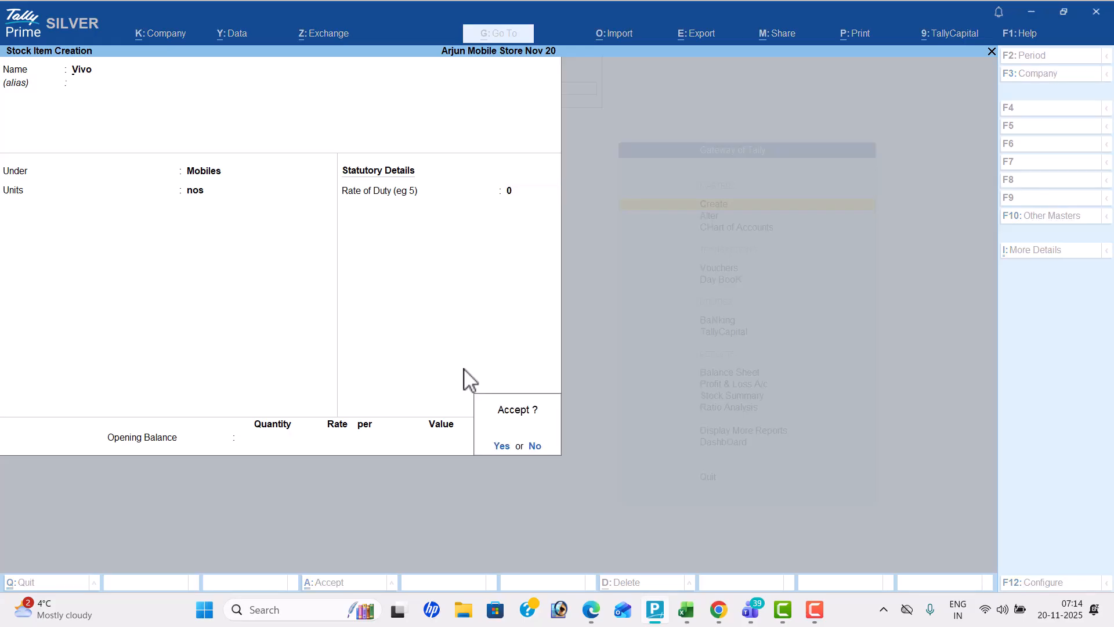
pyautogui.press('Return')
# Create the stock item Oppo under Mobiles with unit nos and no opening balance
pyautogui.write('Oppo')
pyautogui.press('Return')
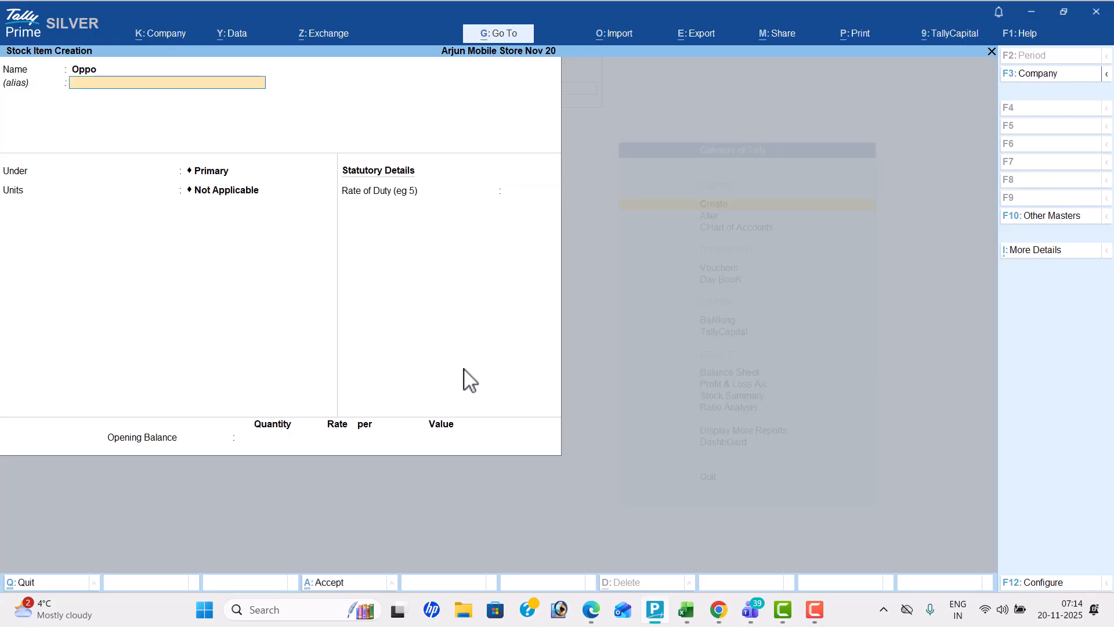
pyautogui.press('Return')
pyautogui.press('Down')
pyautogui.press('Down')
pyautogui.press('Return')
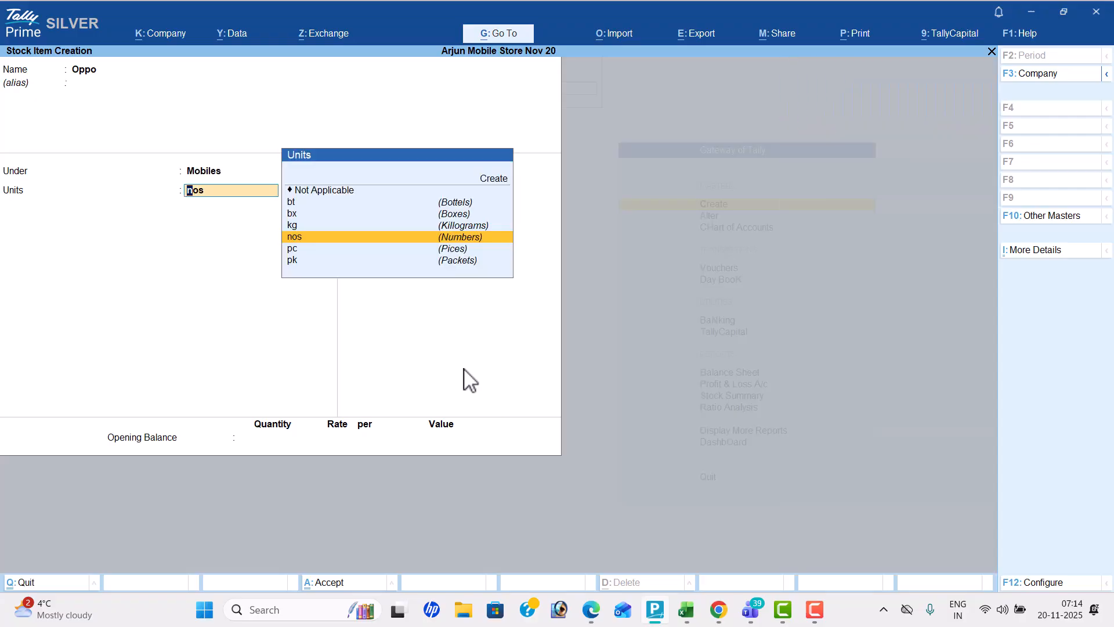
pyautogui.press('Return')
pyautogui.press('Return')
pyautogui.press('Return')
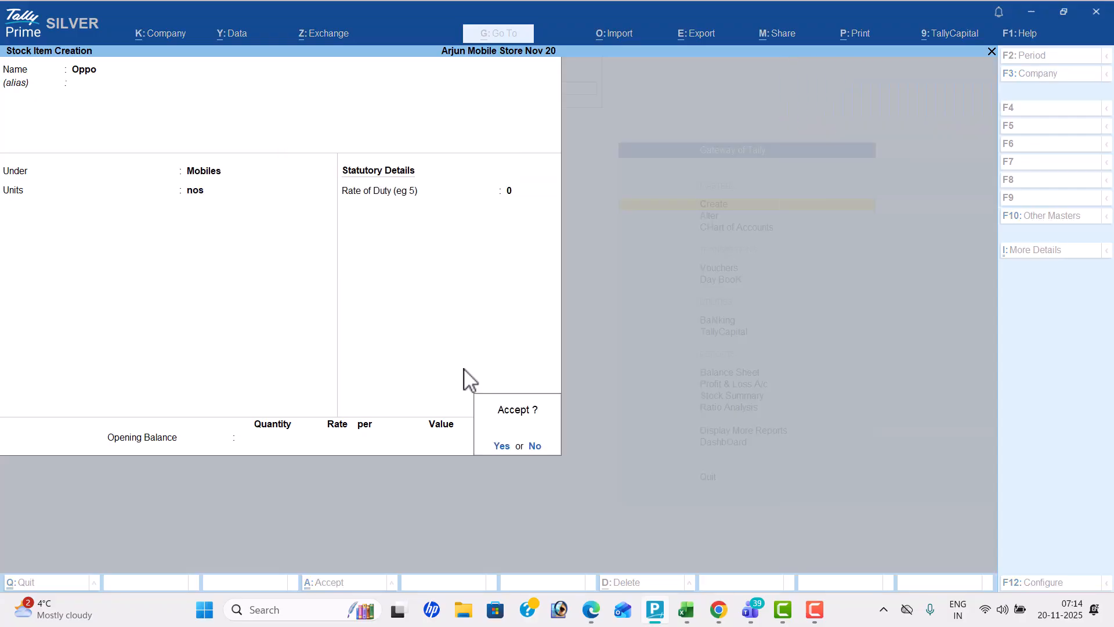
pyautogui.press('Return')
# Check the remaining mobile item in the PDF and create the stock item Nokia under Mobiles with unit nos
pyautogui.hotkey('alt', 'Tab')
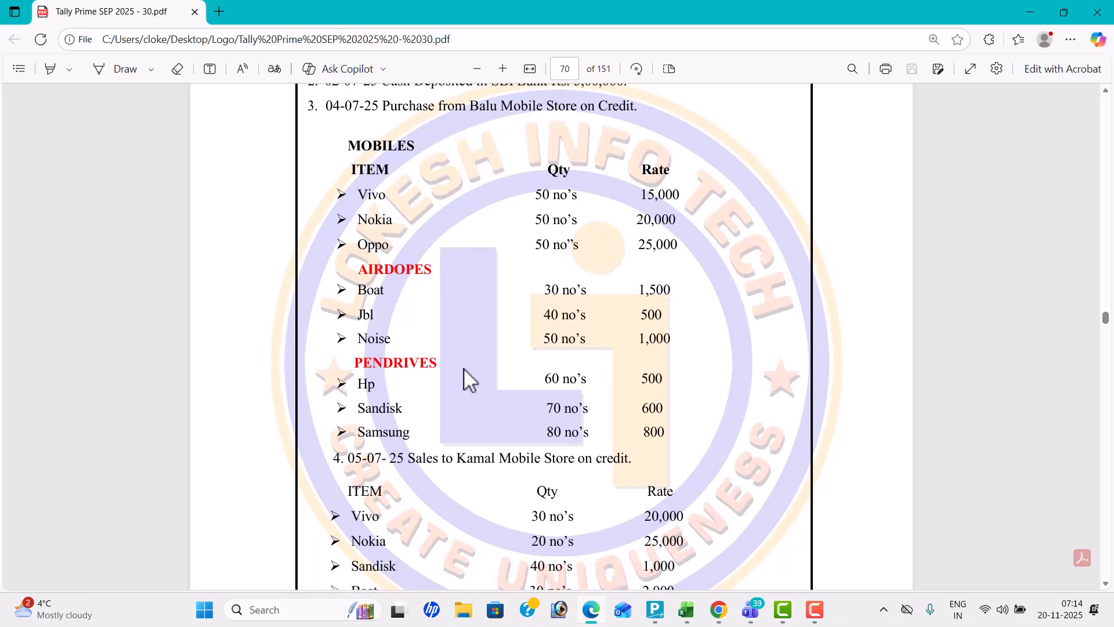
pyautogui.hotkey('alt', 'Tab')
pyautogui.write('Nokia')
pyautogui.press('Return')
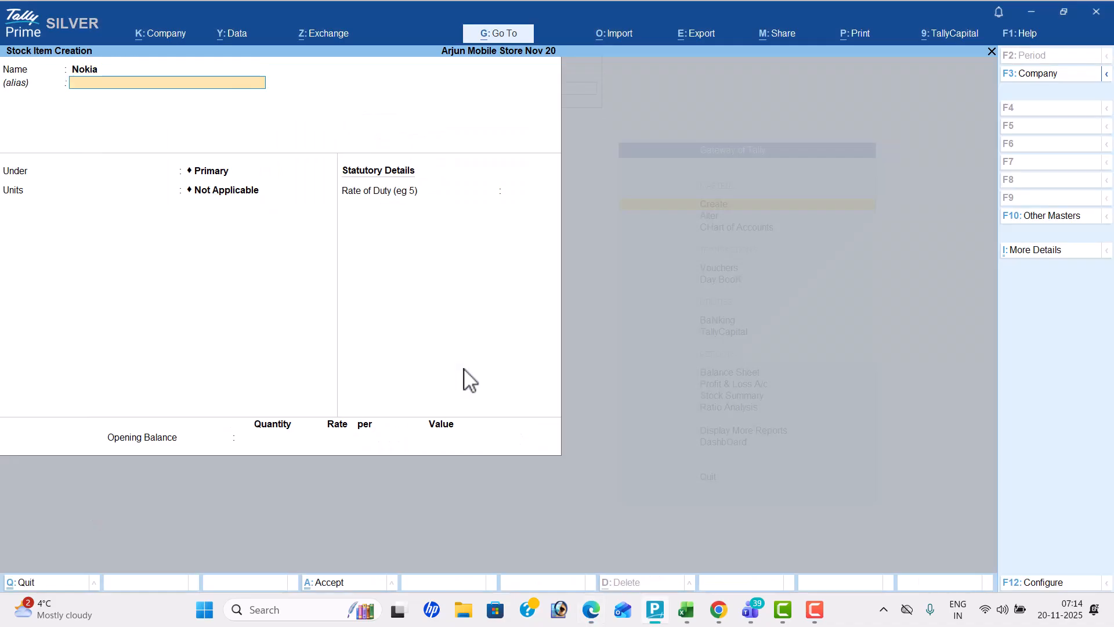
pyautogui.press('Return')
pyautogui.press('Down')
pyautogui.press('Down')
pyautogui.press('Return')
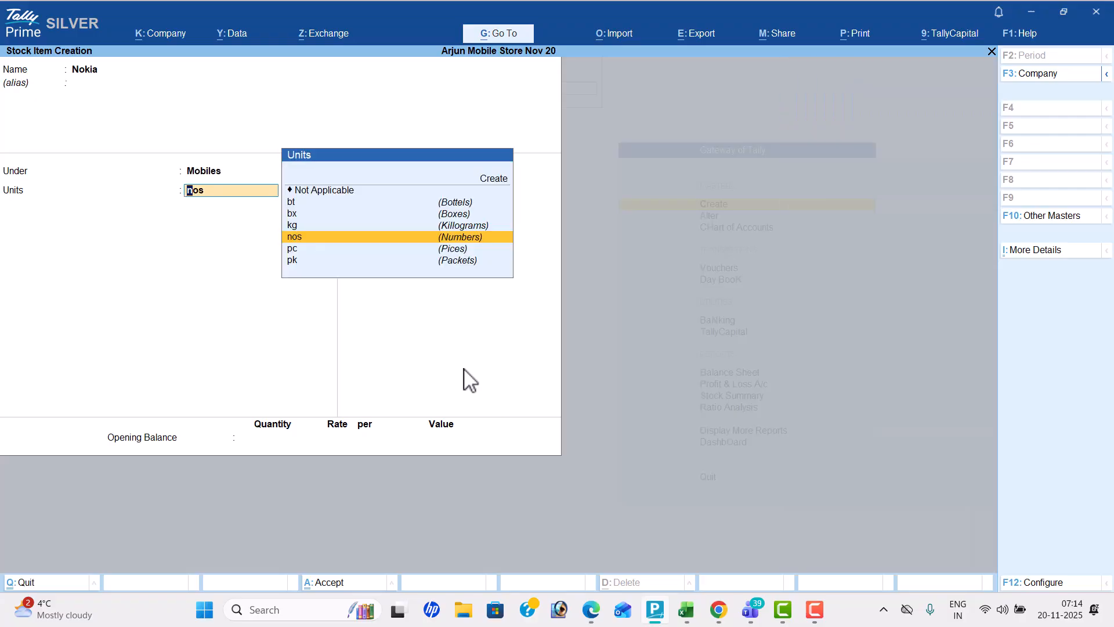
pyautogui.press('Return')
pyautogui.press('Return')
pyautogui.press('Return')
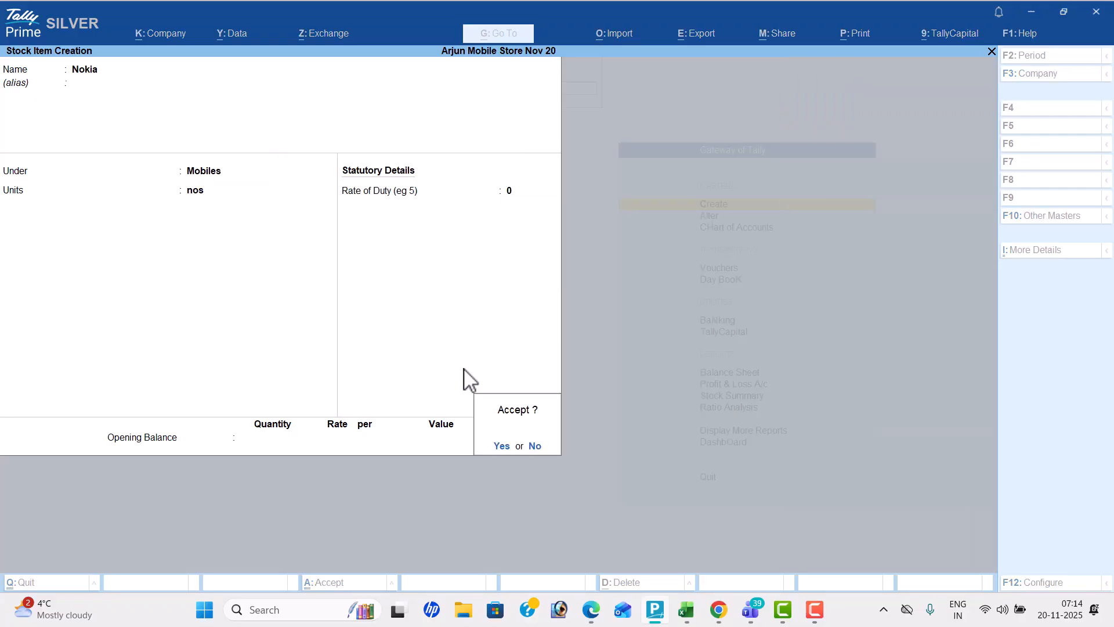
# Name the next stock item Boat and place it under the Airdopes group, checking its category in the PDF
pyautogui.press('Return')
pyautogui.hotkey('alt', 'Tab')
pyautogui.scroll(-1, 464, 369)
pyautogui.hotkey('alt', 'Tab')
pyautogui.write('Bo')
pyautogui.press('Return')
pyautogui.press('Return')
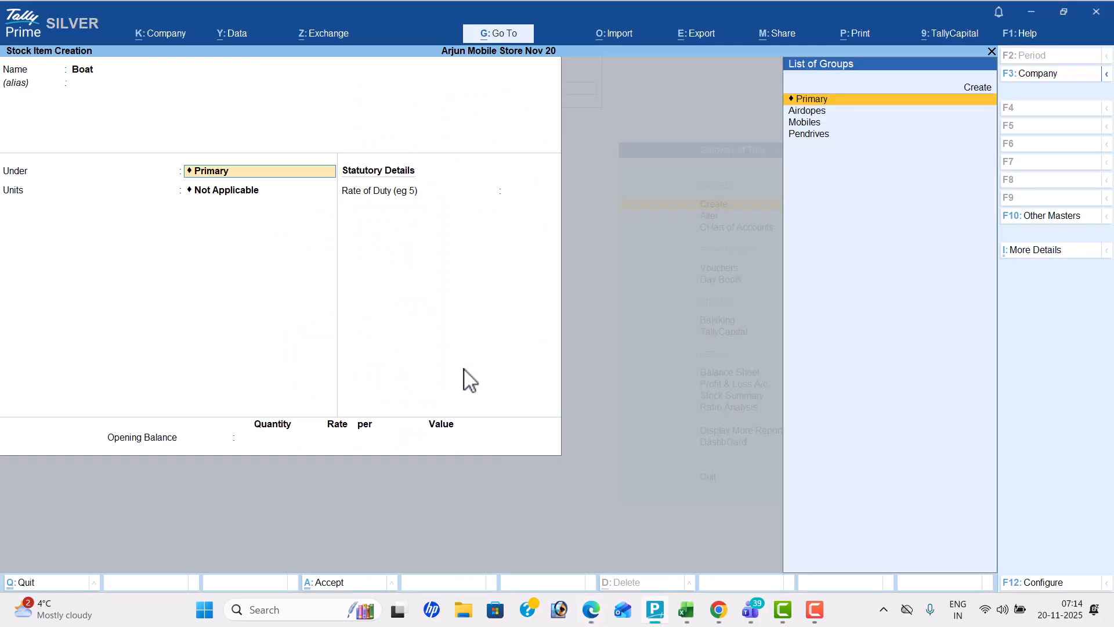
pyautogui.hotkey('alt', 'Tab')
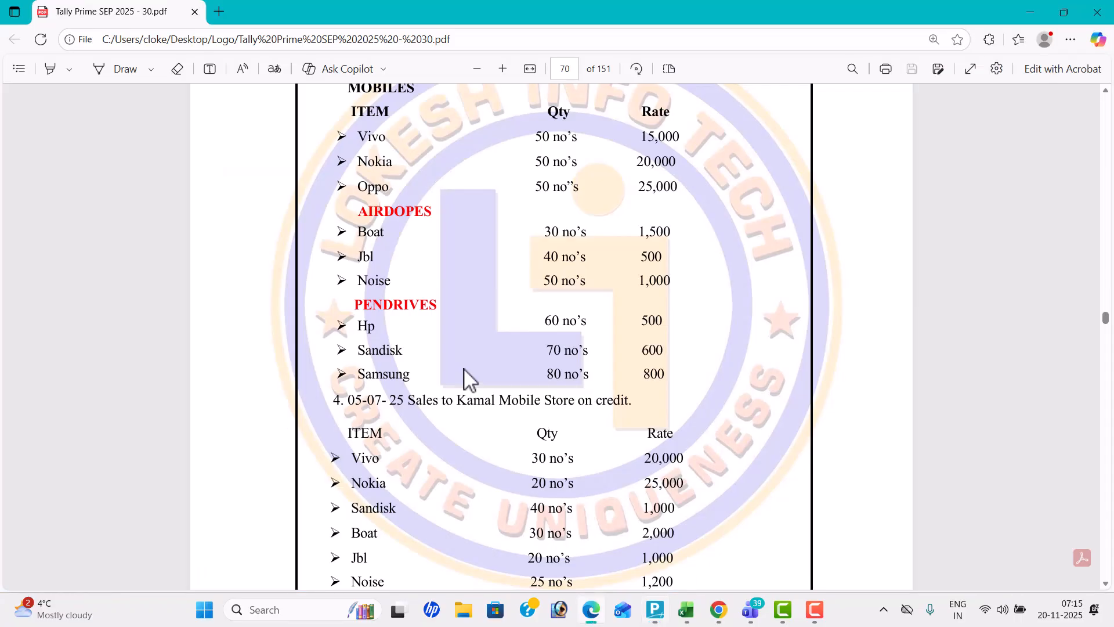
pyautogui.hotkey('alt', 'Tab')
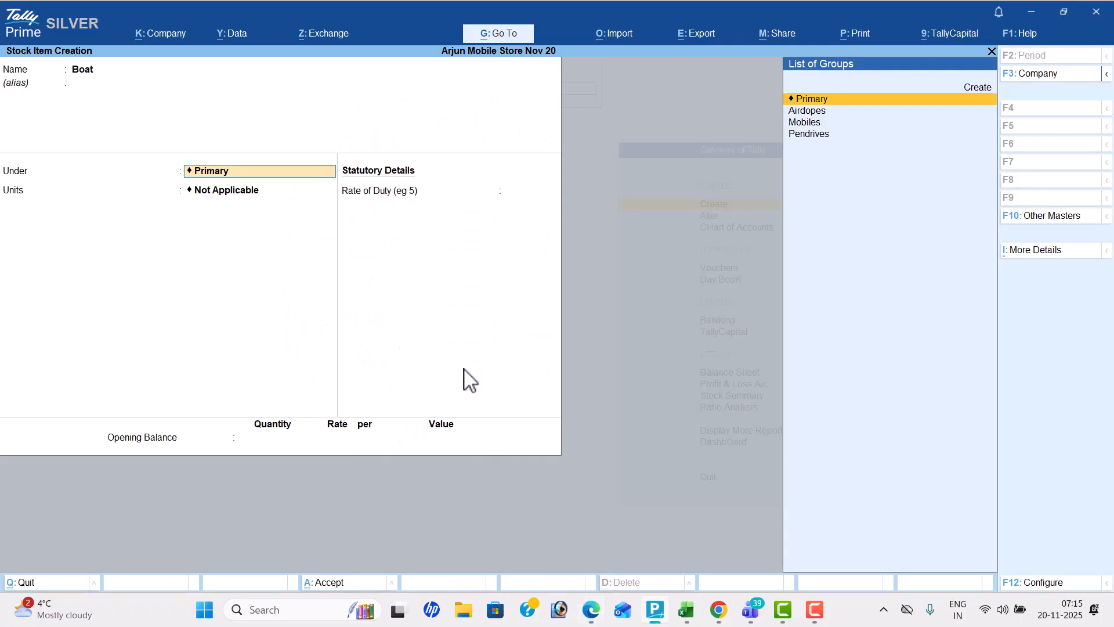
pyautogui.press('Down')
pyautogui.press('Return')
# Set the unit of the Boat item to nos and save it without an opening balance
pyautogui.press('Down')
pyautogui.press('Down')
pyautogui.press('Down')
pyautogui.press('Down')
pyautogui.press('Return')
pyautogui.press('Return')
pyautogui.press('Return')
pyautogui.press('Return')
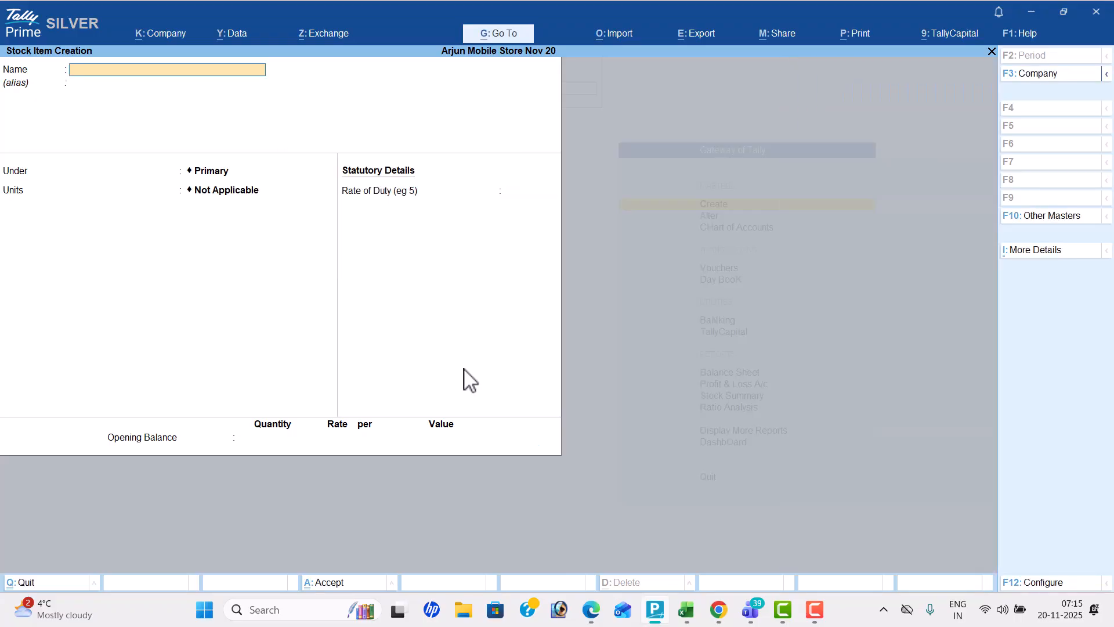
# Check the next Airdopes item in the PDF and create the stock item Jbl under Airdopes with unit nos
pyautogui.hotkey('alt', 'Tab')
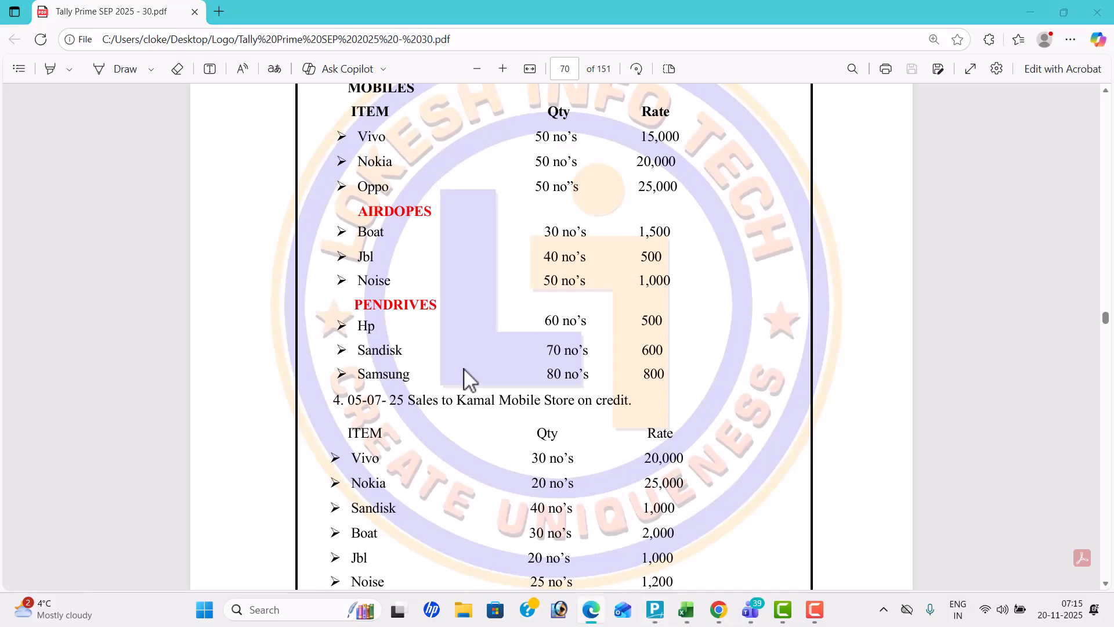
pyautogui.hotkey('alt', 'Tab')
pyautogui.write('Jbl')
pyautogui.press('Return')
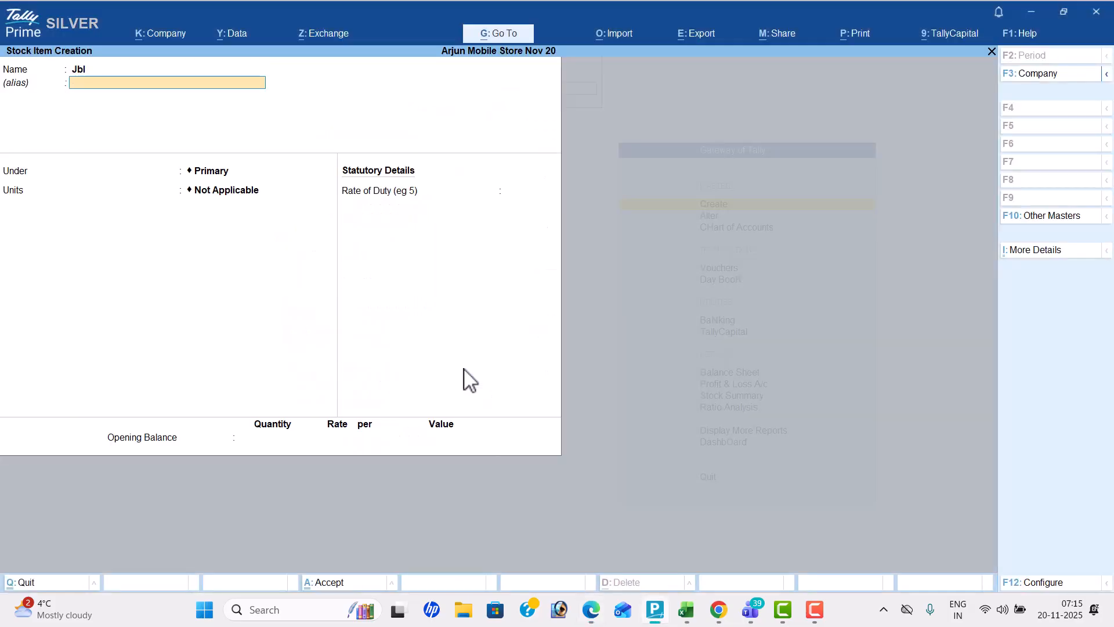
pyautogui.press('Return')
pyautogui.press('Down')
pyautogui.press('Return')
pyautogui.press('Down')
pyautogui.press('Down')
pyautogui.press('Down')
pyautogui.press('Down')
pyautogui.press('Return')
pyautogui.press('Return')
pyautogui.press('Return')
# Check the last Airdopes item in the PDF and create the stock item Noise under Airdopes with unit nos
pyautogui.press('Return')
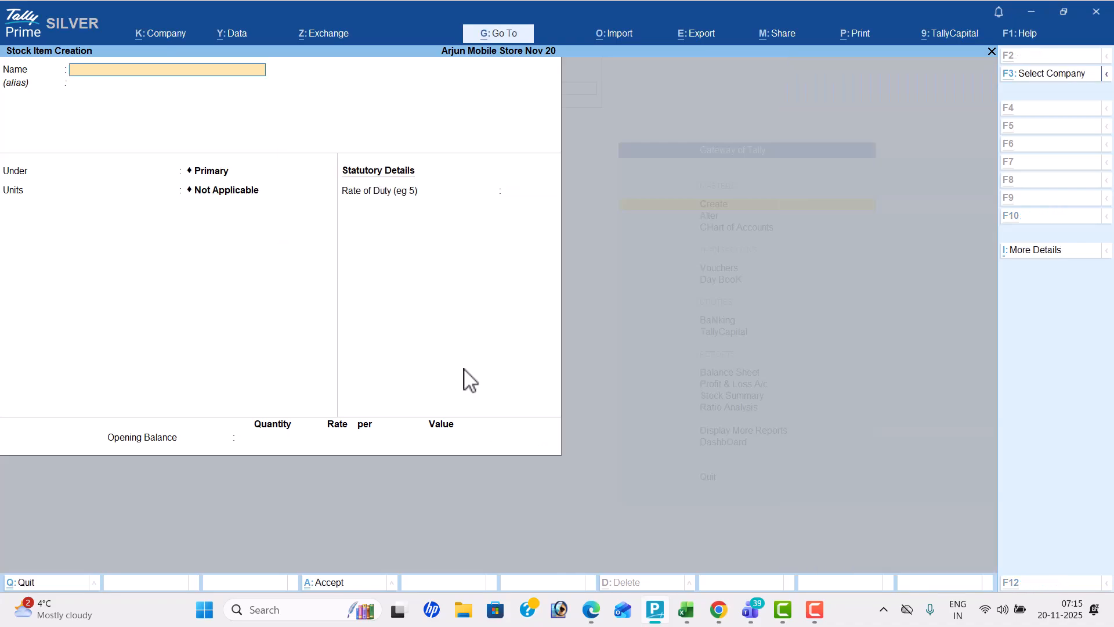
pyautogui.hotkey('alt', 'Tab')
pyautogui.hotkey('alt', 'Tab')
pyautogui.write('Nois')
pyautogui.press('Return')
pyautogui.press('Return')
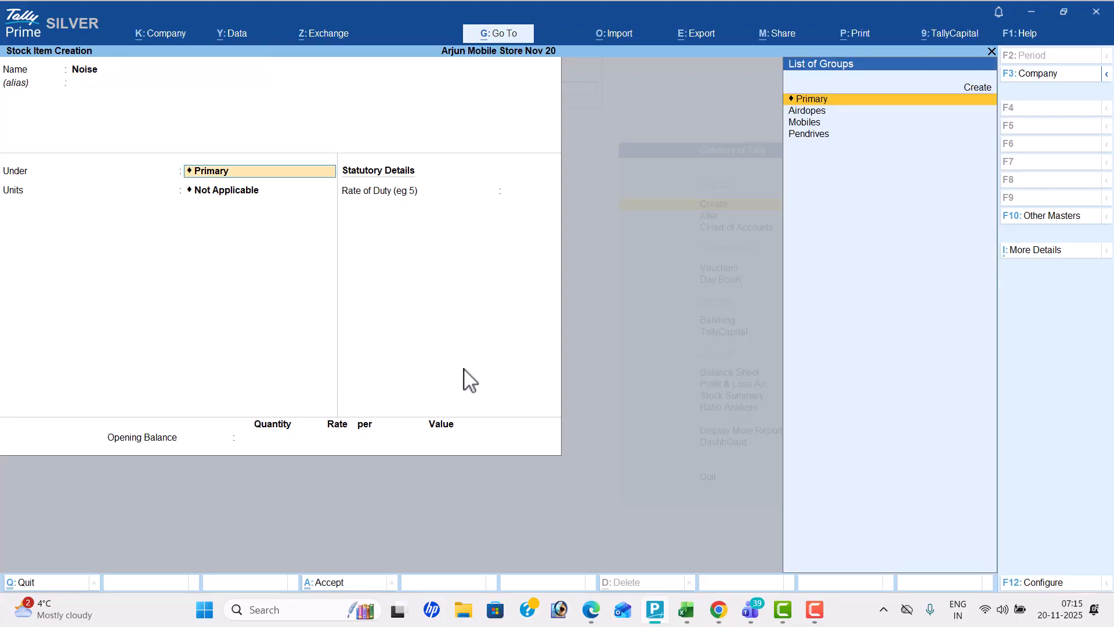
pyautogui.press('Down')
pyautogui.press('Return')
pyautogui.press('Down')
pyautogui.press('Down')
pyautogui.press('Down')
pyautogui.press('Down')
pyautogui.press('Return')
pyautogui.press('Return')
pyautogui.press('Return')
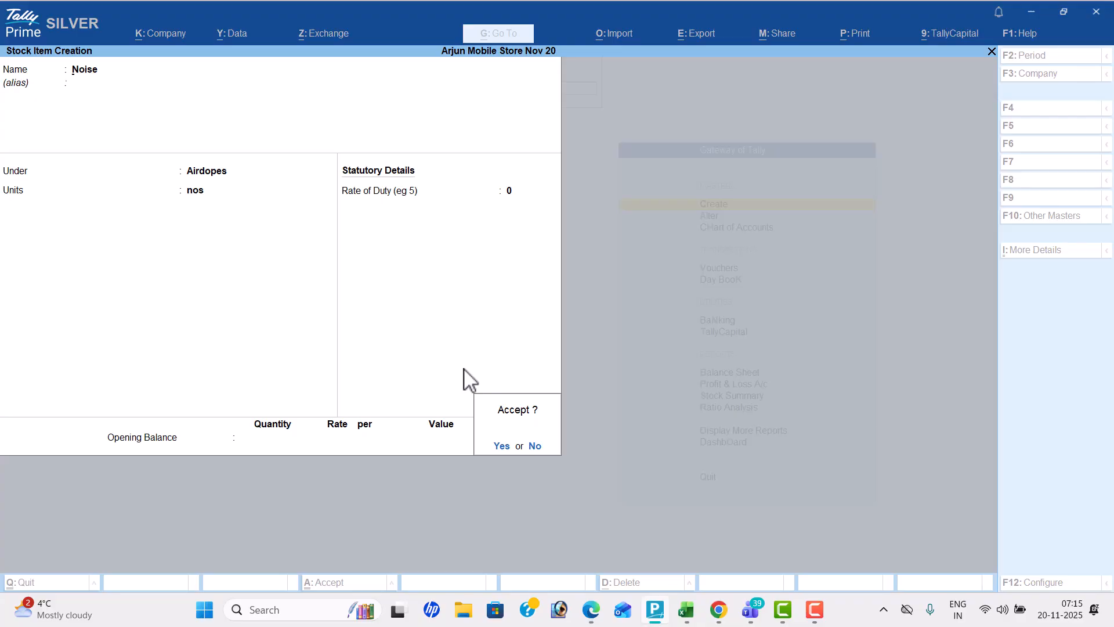
pyautogui.press('Return')
# Check the first pendrive item in the PDF and create the stock item Hp under Pendrives with unit nos
pyautogui.hotkey('alt', 'Tab')
pyautogui.hotkey('alt', 'Tab')
pyautogui.write('Hp')
pyautogui.press('Return')
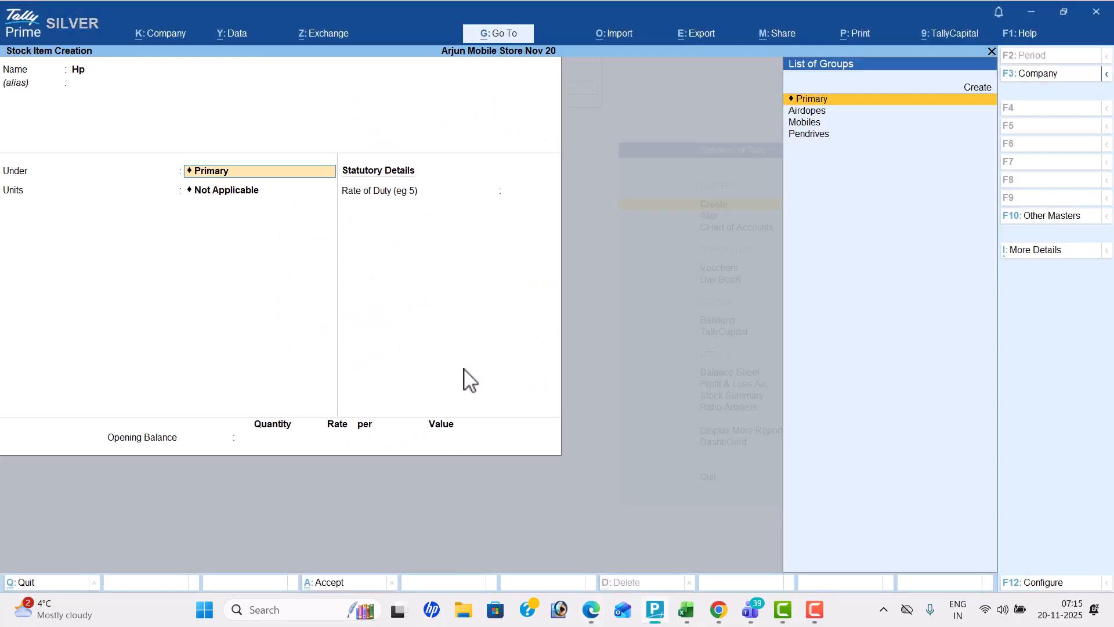
pyautogui.press('Down')
pyautogui.press('Down')
pyautogui.press('Down')
pyautogui.press('Return')
pyautogui.press('Down')
pyautogui.press('Down')
pyautogui.press('Down')
pyautogui.press('Down')
pyautogui.press('Return')
pyautogui.press('Return')
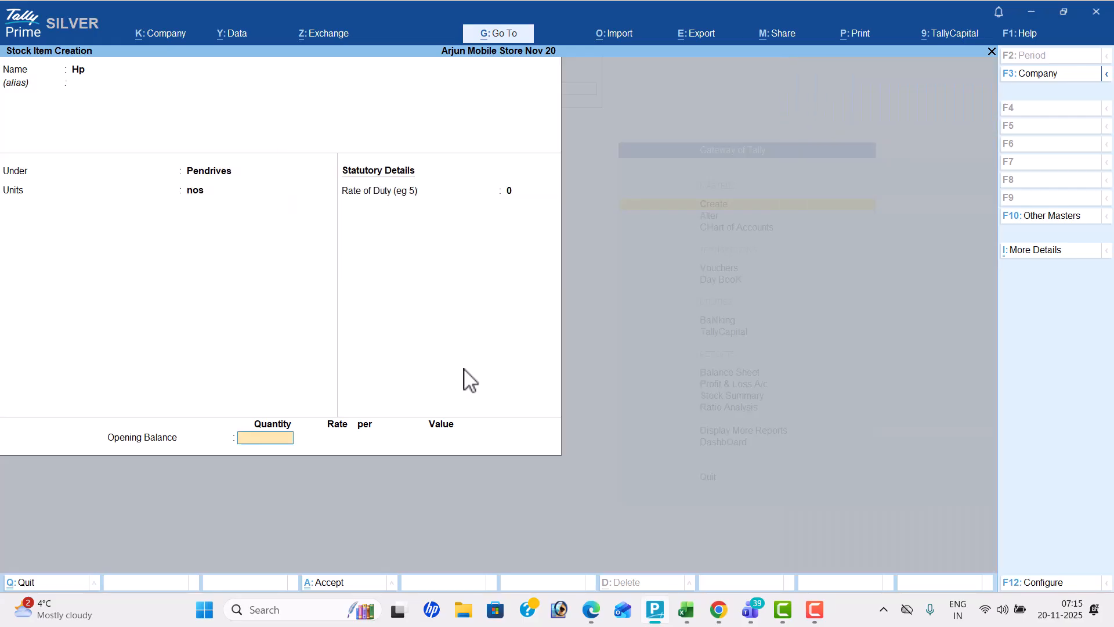
pyautogui.press('Return')
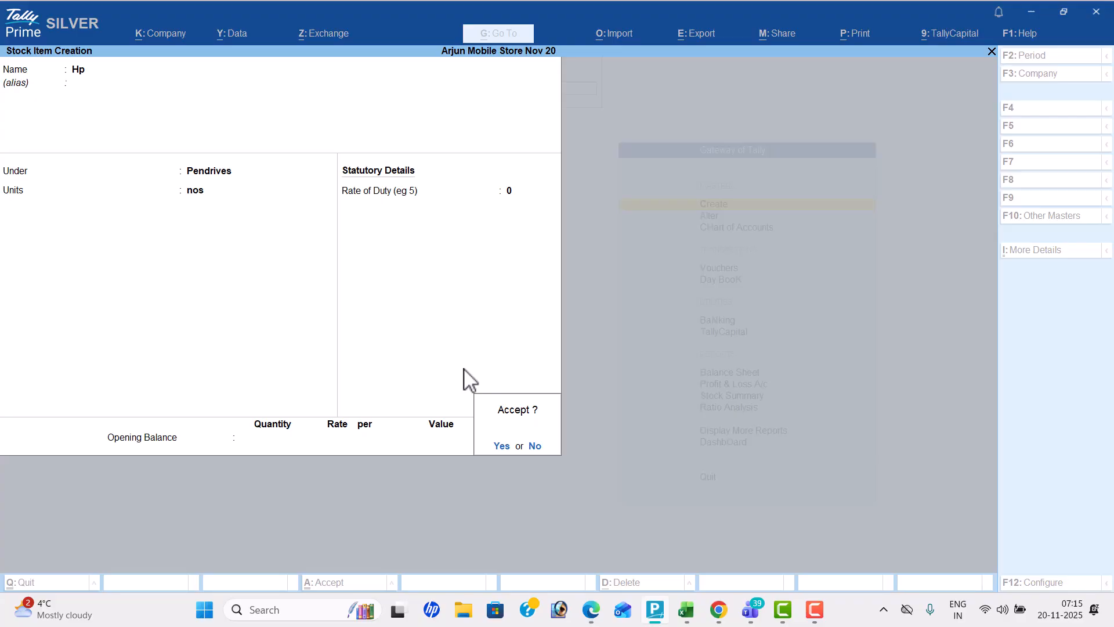
pyautogui.press('Return')
# Check the second pendrive item in the PDF and create the stock item Sandisk under Pendrives with unit nos
pyautogui.hotkey('alt', 'Tab')
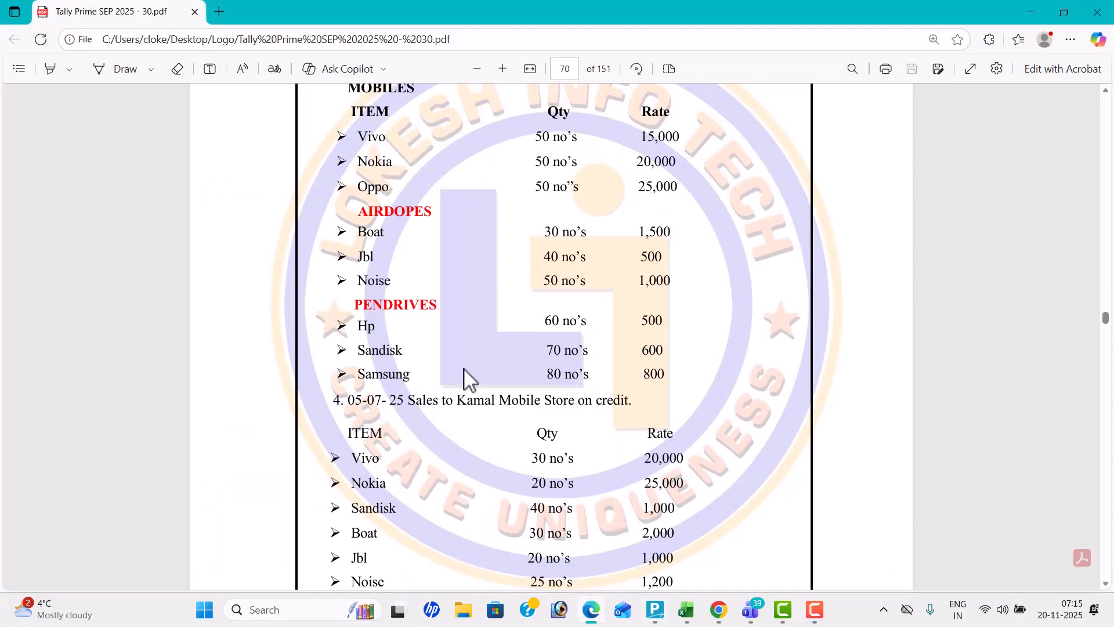
pyautogui.hotkey('alt', 'Tab')
pyautogui.write('Sandisk')
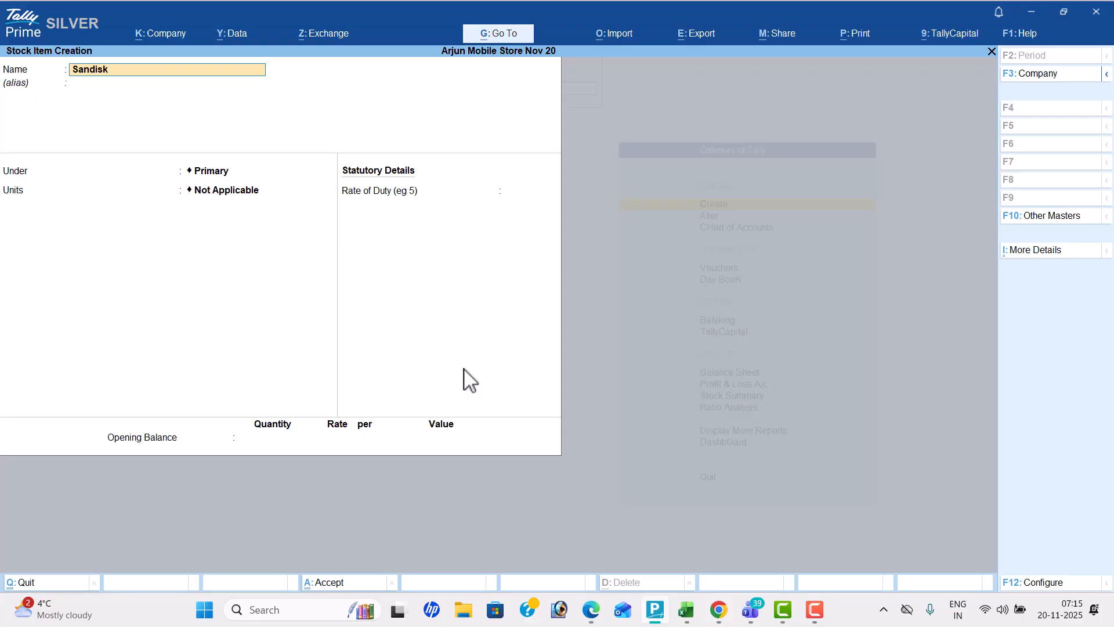
pyautogui.press('Return')
pyautogui.press('Return')
pyautogui.press('Down')
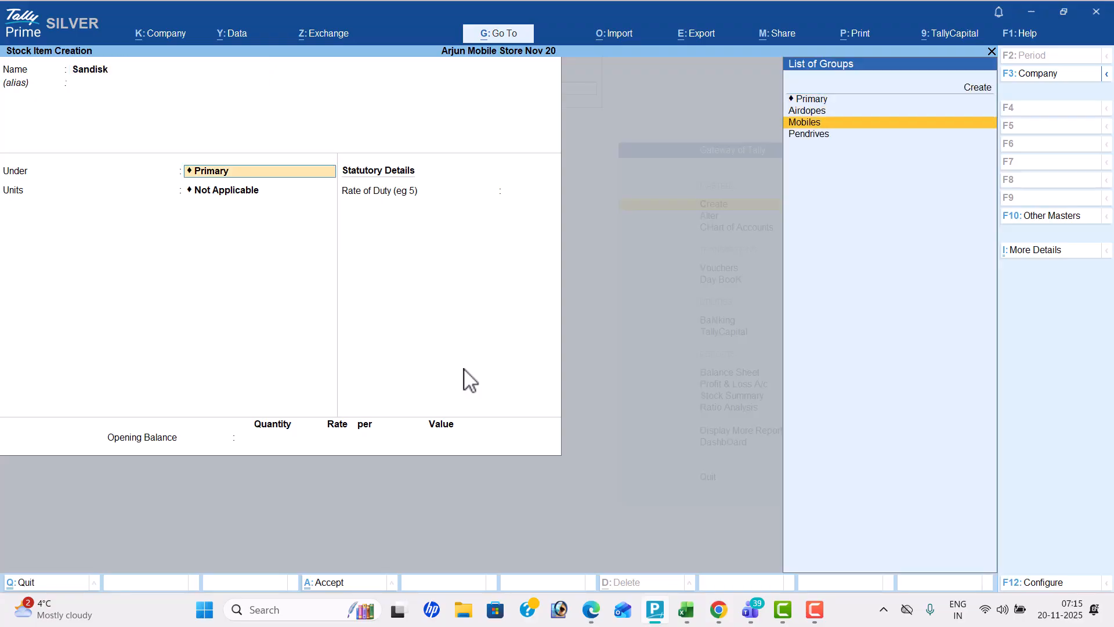
pyautogui.press('Down')
pyautogui.press('Down')
pyautogui.press('Return')
pyautogui.write('nos')
pyautogui.press('Return')
pyautogui.press('Return')
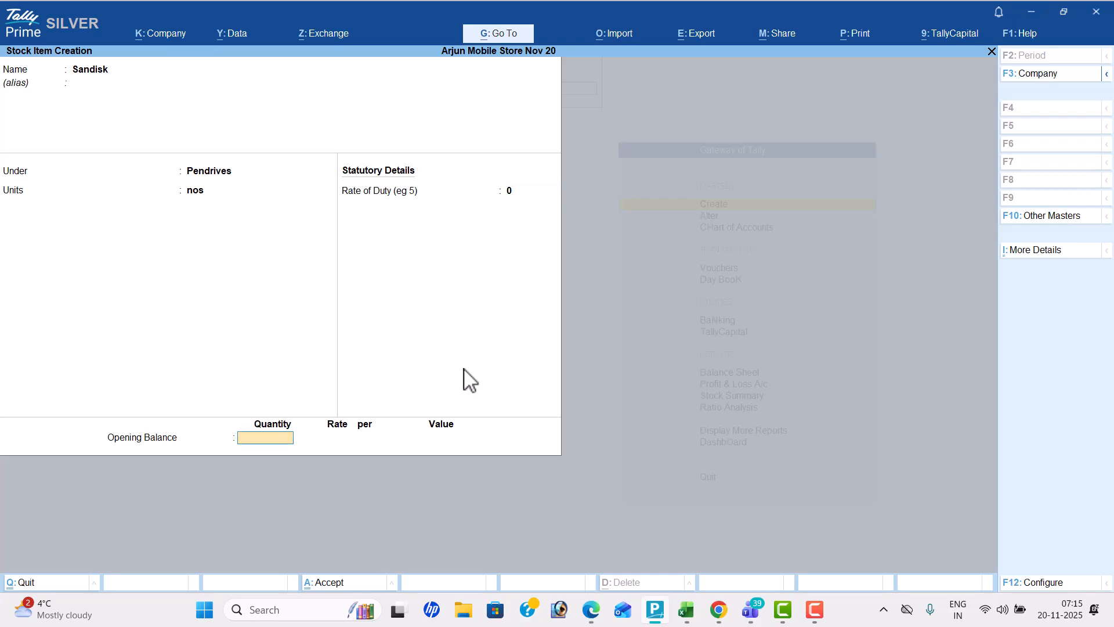
pyautogui.press('Return')
pyautogui.press('Return')
# Check the last pendrive item in the PDF and create the stock item Samsung under Pendrives with unit nos
pyautogui.hotkey('alt', 'Tab')
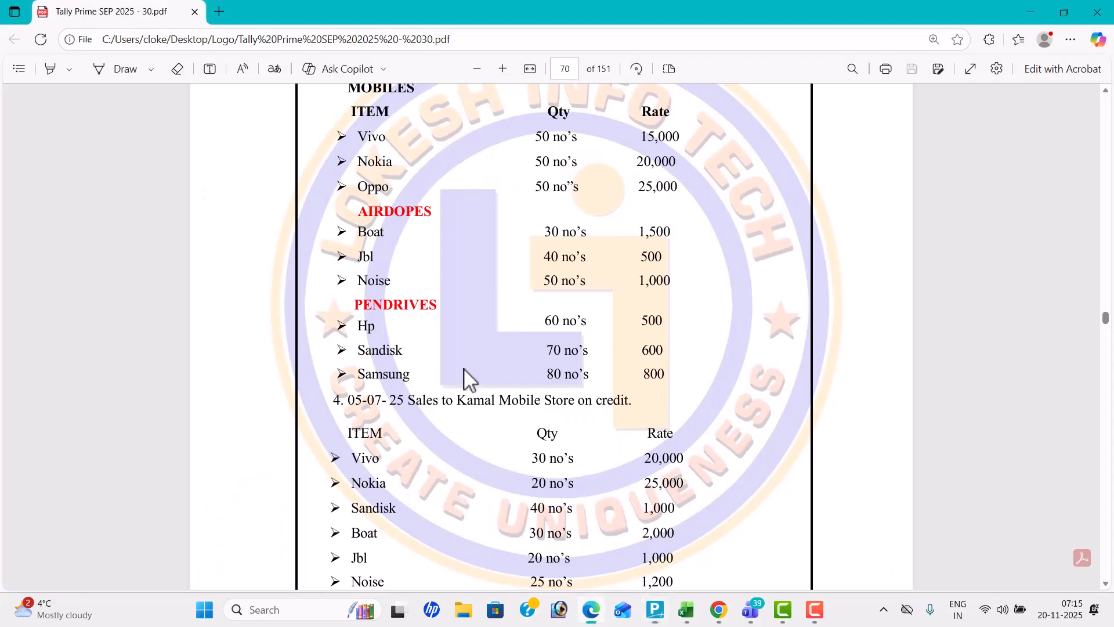
pyautogui.hotkey('alt', 'Tab')
pyautogui.write('Sa')
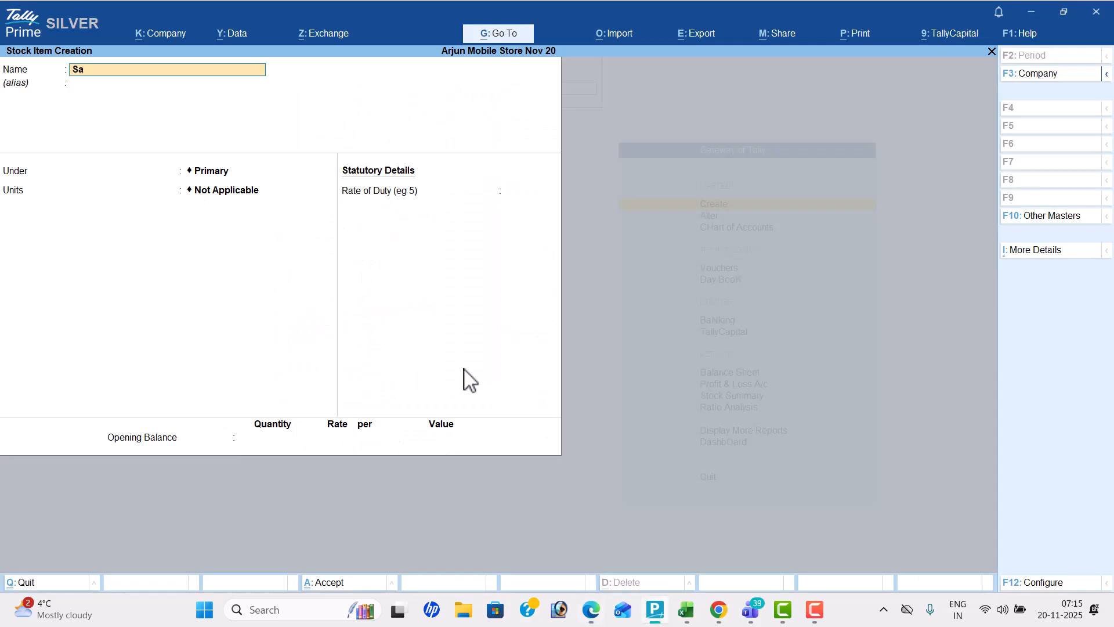
pyautogui.write('msung')
pyautogui.press('Return')
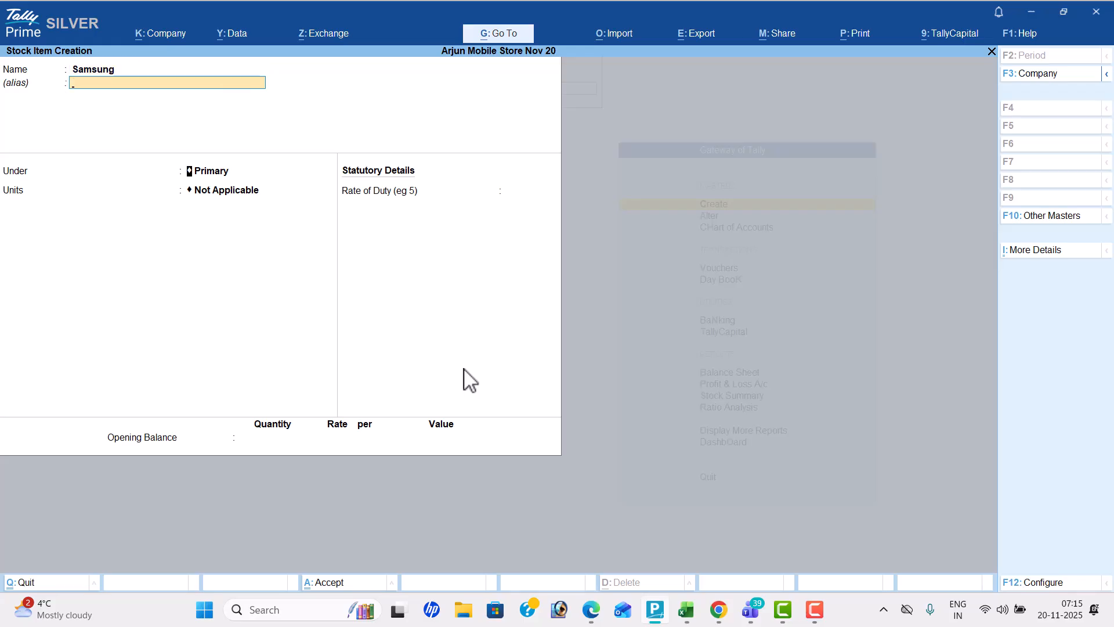
pyautogui.press('Down')
pyautogui.press('Down')
pyautogui.press('Down')
pyautogui.press('Return')
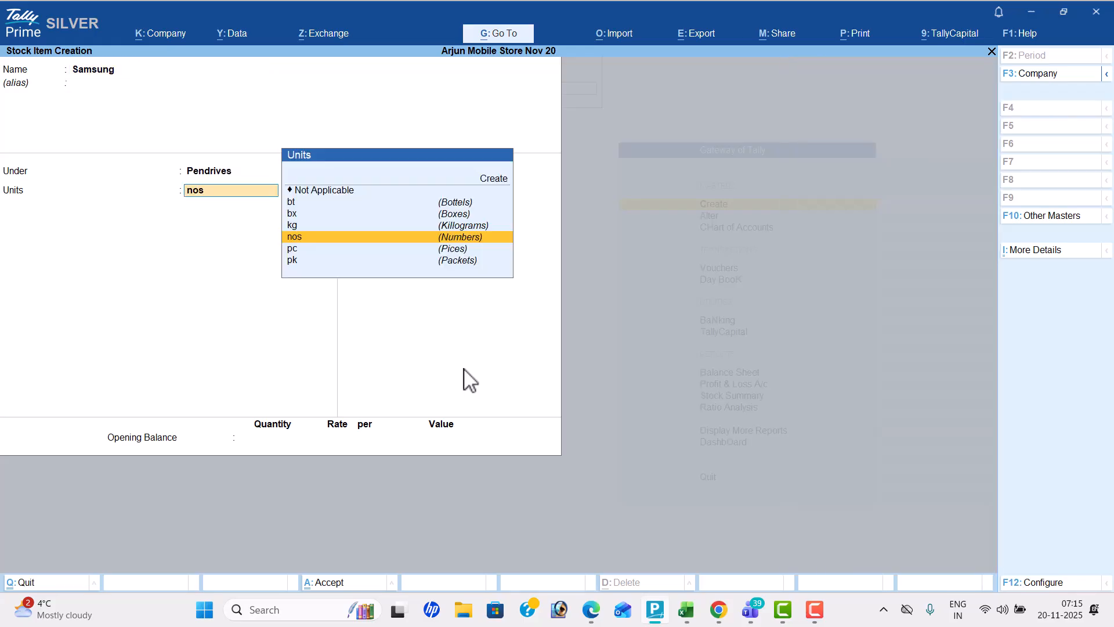
pyautogui.press('Return')
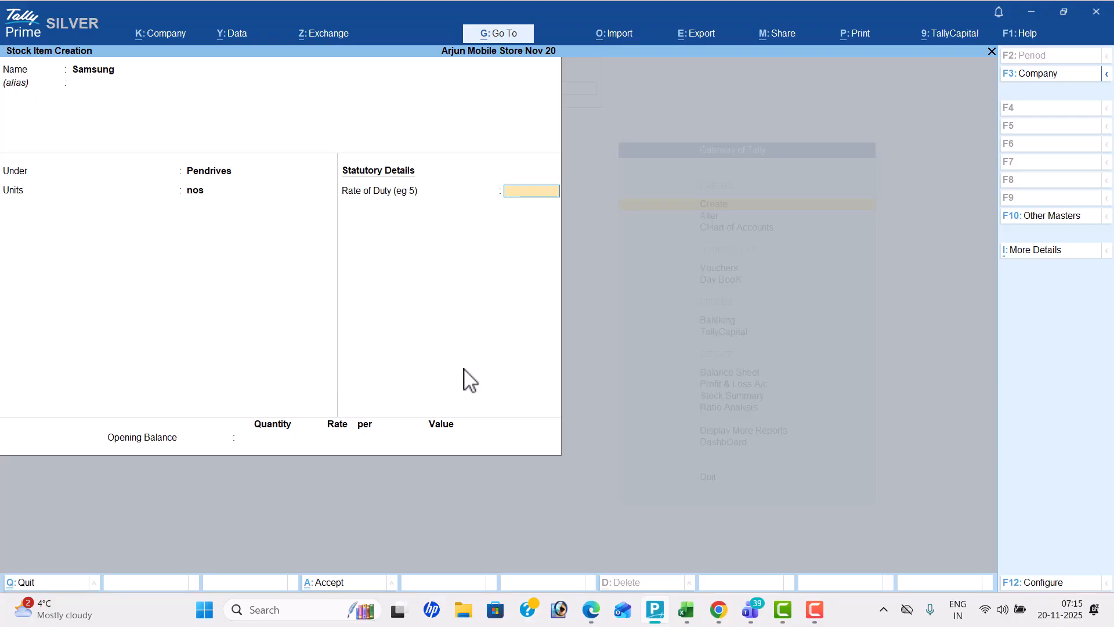
pyautogui.press('Return')
pyautogui.press('Return')
pyautogui.press('Return')
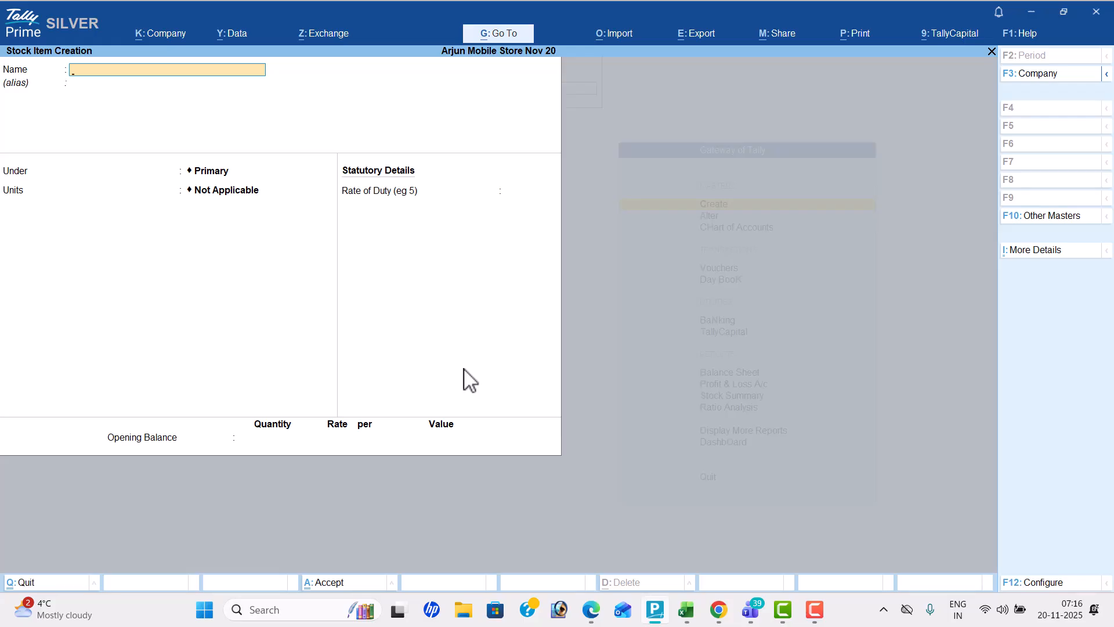
# Quit stock item creation and return to the Gateway of Tally
pyautogui.press('Escape')
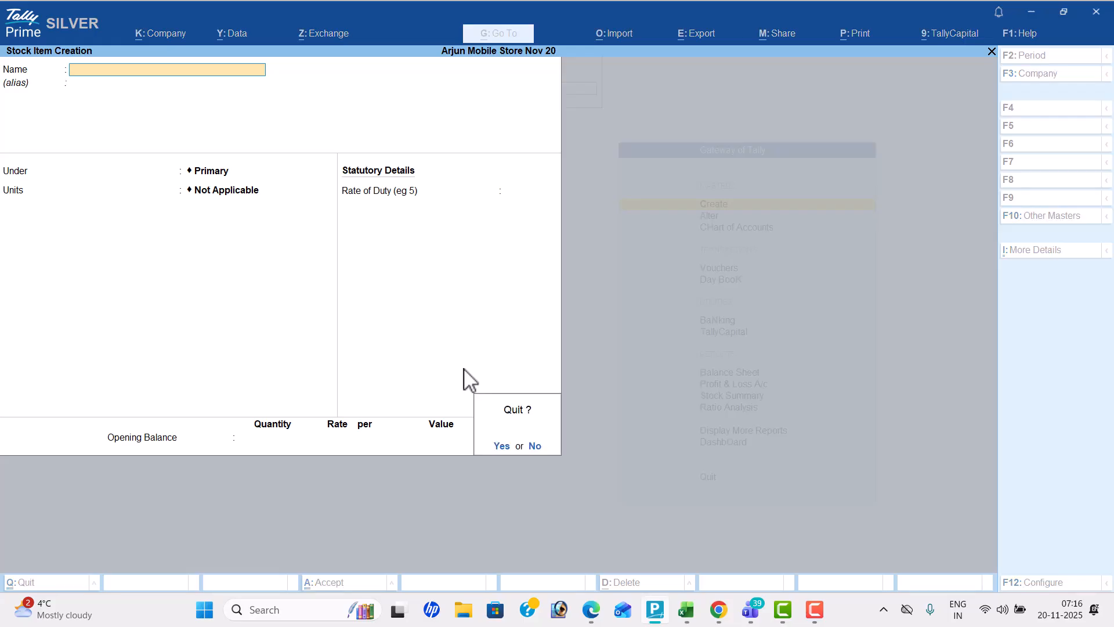
pyautogui.press('y')
pyautogui.press('Escape')
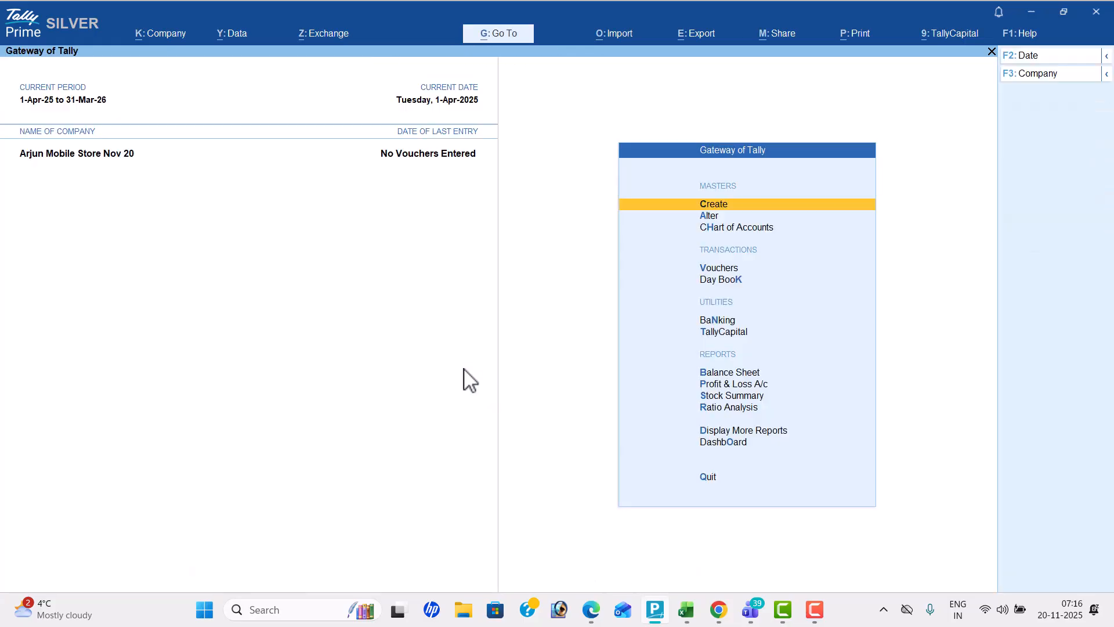
# Review the stock items available for alteration, open Boat to examine its details, and return to the Gateway of Tally
pyautogui.press('Down')
pyautogui.press('Return')
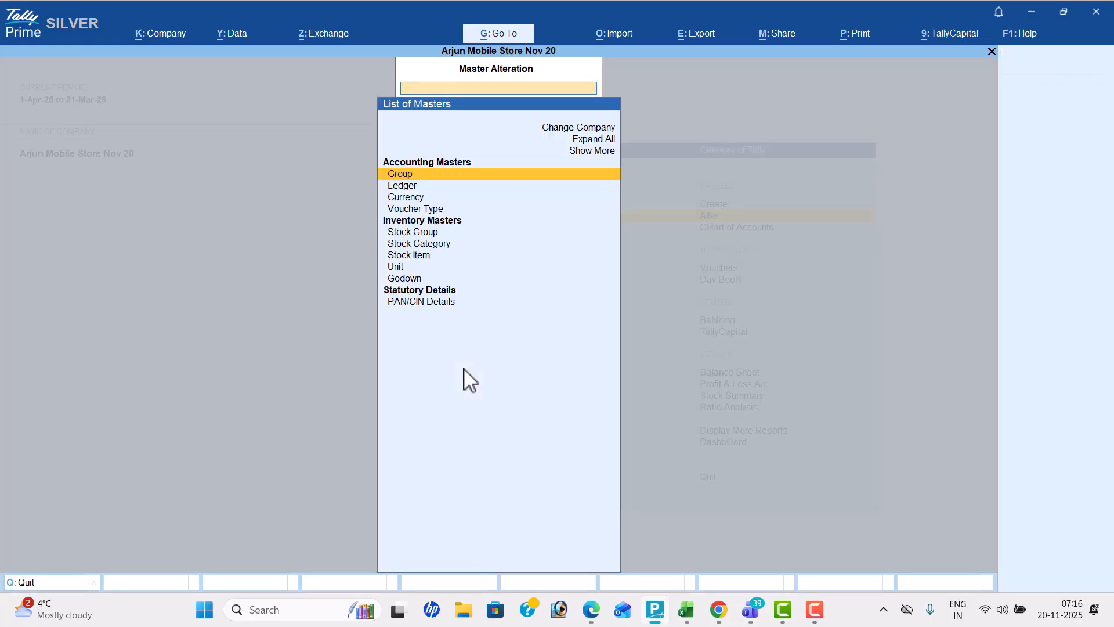
pyautogui.press('Up')
pyautogui.press('Down')
pyautogui.press('Down')
pyautogui.press('Down')
pyautogui.press('Down')
pyautogui.press('Down')
pyautogui.press('Down')
pyautogui.press('Down')
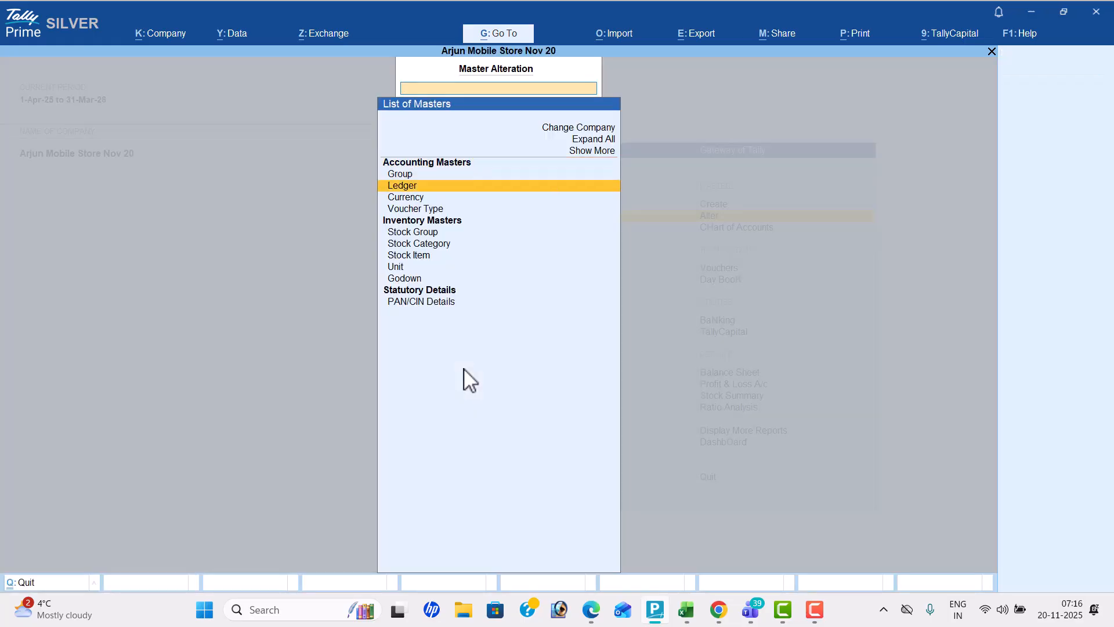
pyautogui.press('Down')
pyautogui.press('Return')
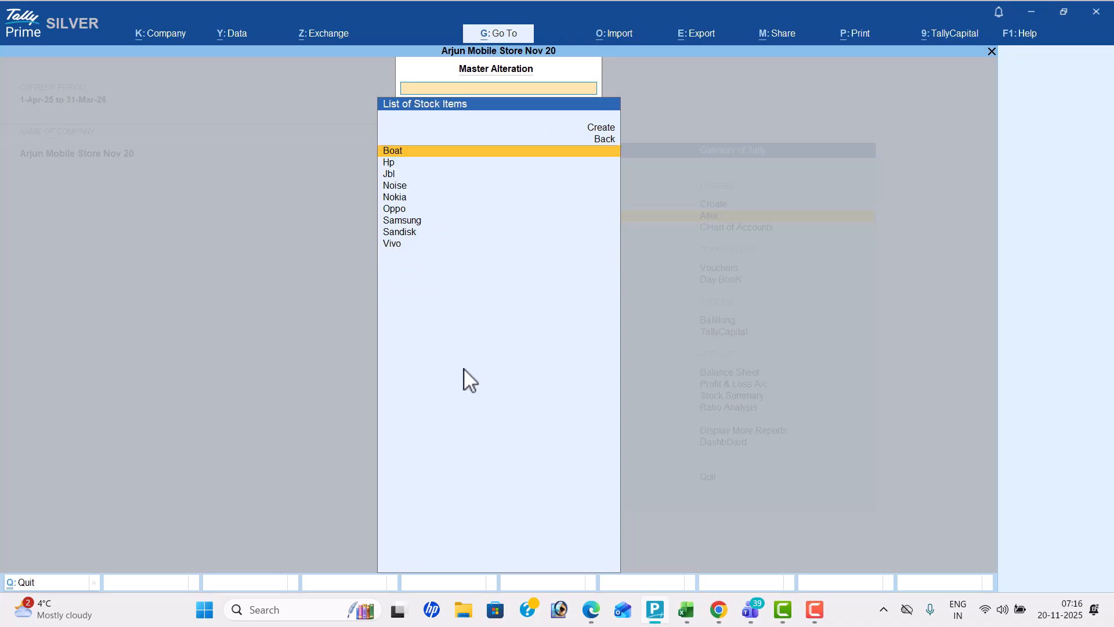
pyautogui.press('Return')
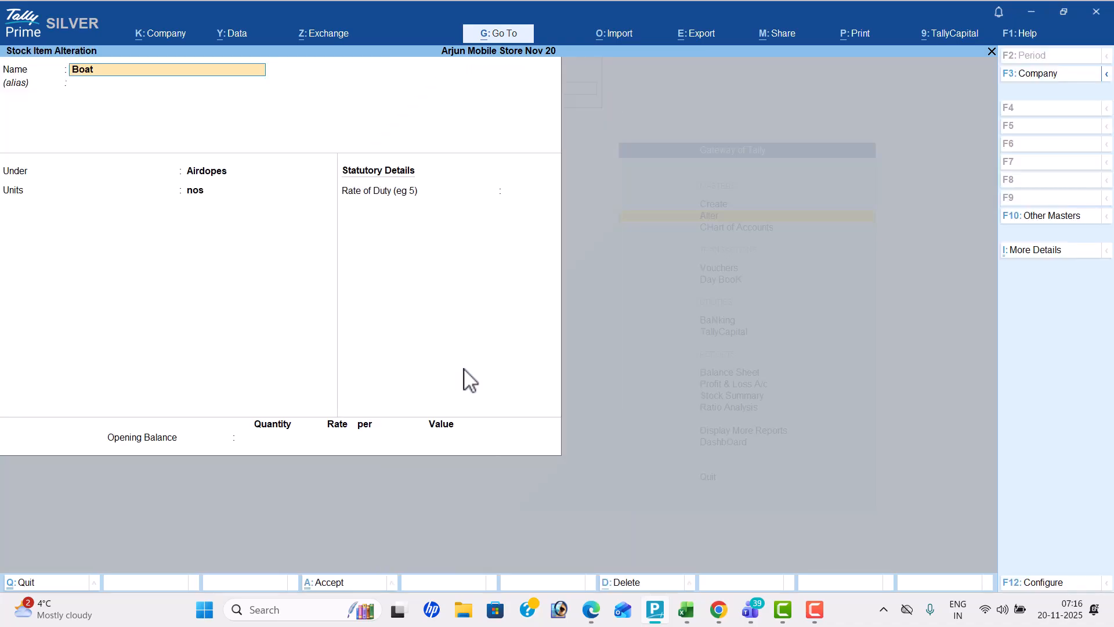
pyautogui.press('Escape')
pyautogui.press('Escape')
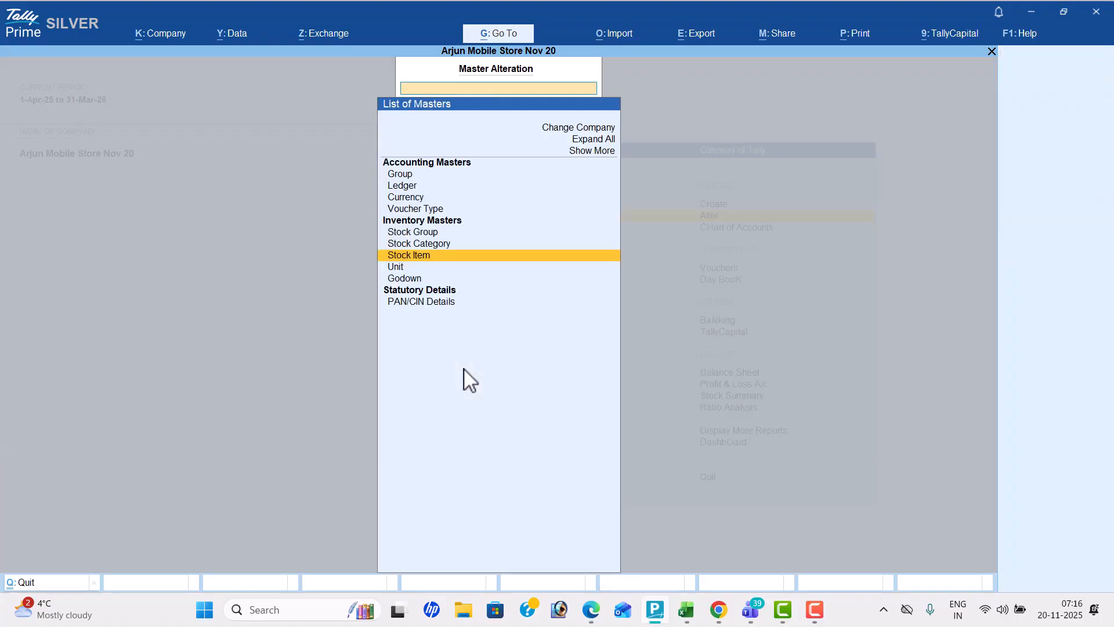
pyautogui.press('Escape')
# Start a receipt voucher and look up the first transaction of Problem-12 in the PDF
pyautogui.press('Down')
pyautogui.press('Down')
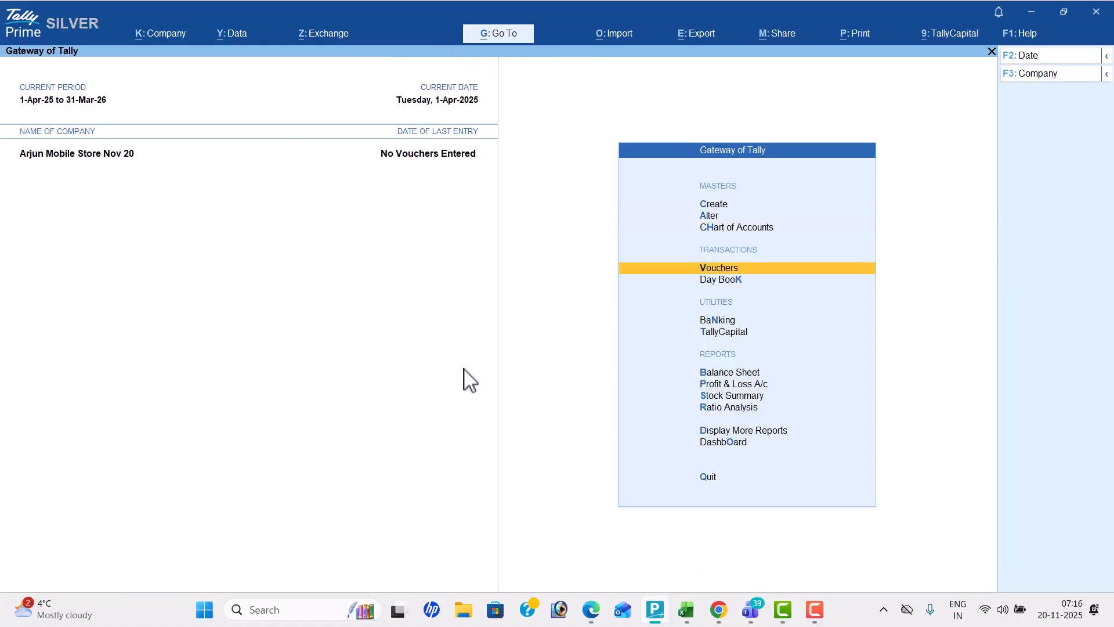
pyautogui.press('Return')
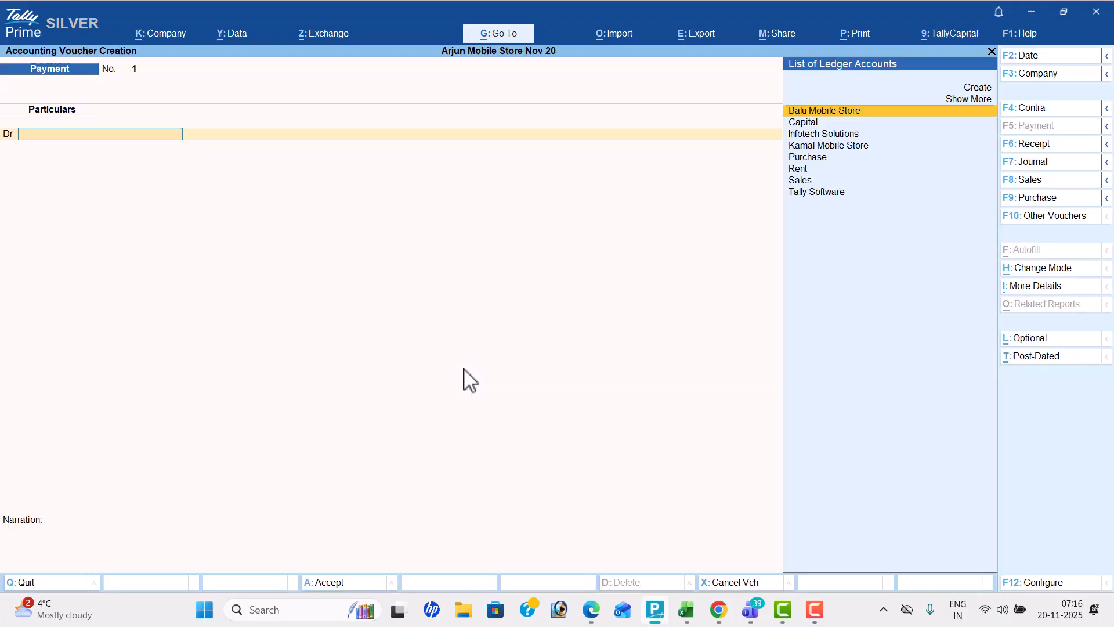
pyautogui.click(1052, 145)
pyautogui.hotkey('alt', 'Tab')
pyautogui.scroll(1, 1051, 142)
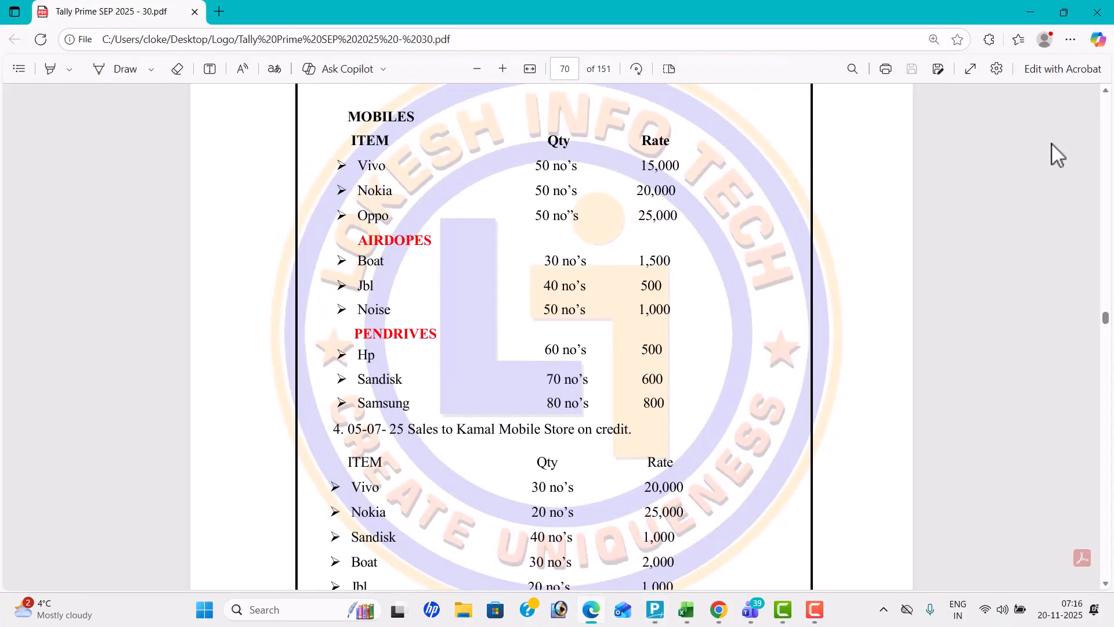
pyautogui.scroll(3, 1051, 143)
pyautogui.hotkey('alt', 'Tab')
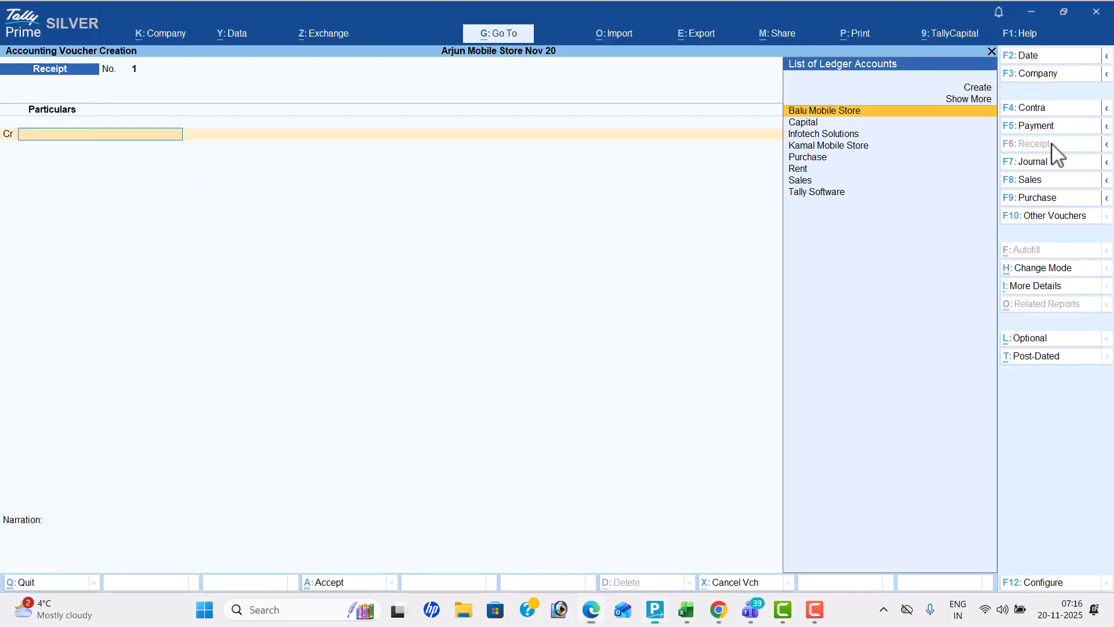
# Set the receipt voucher's date to 1-Jul-25 and choose Capital as the credited ledger
pyautogui.click(1058, 58)
pyautogui.write('1-4')
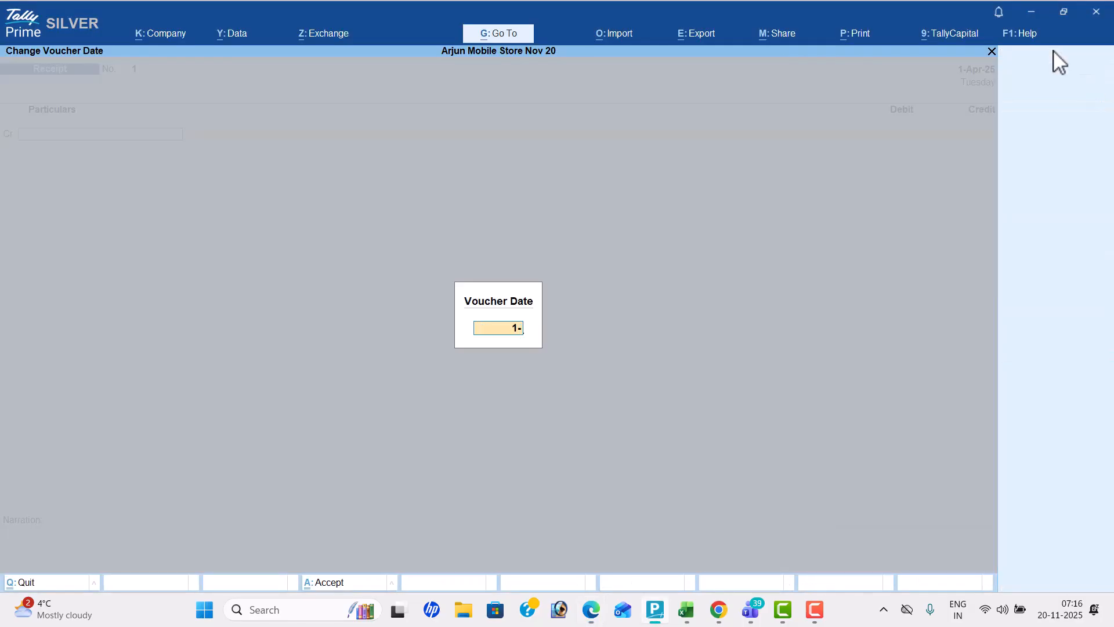
pyautogui.press('Return')
pyautogui.press('Return')
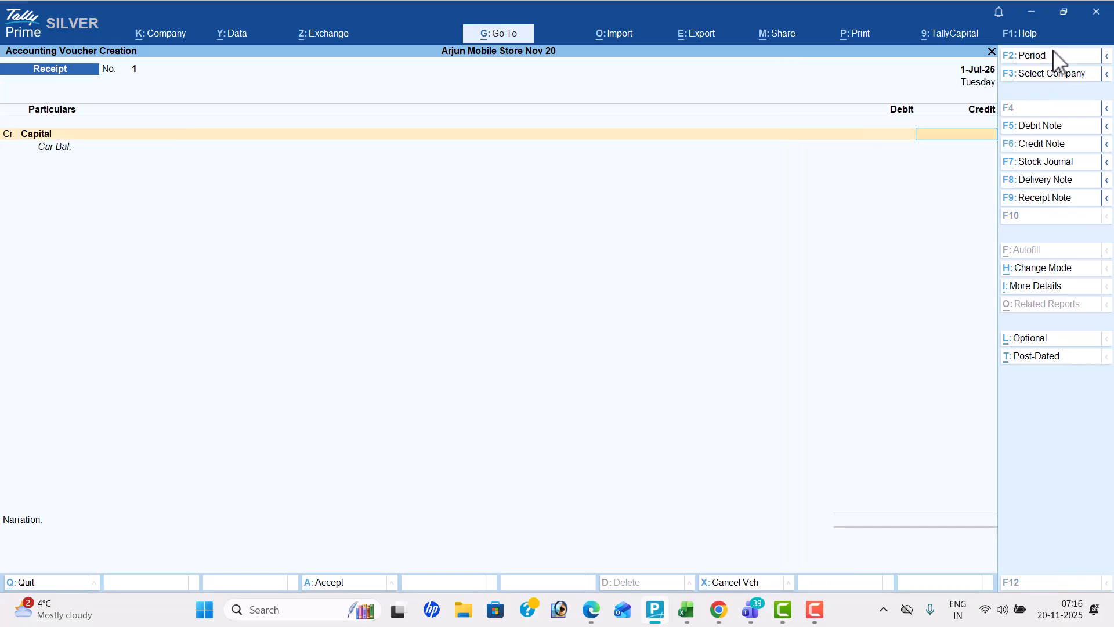
# Check the capital amount in the PDF, credit Capital with 15,00,000, debit Cash and save the receipt voucher
pyautogui.hotkey('alt', 'Tab')
pyautogui.hotkey('alt', 'Tab')
pyautogui.write('15,00,000')
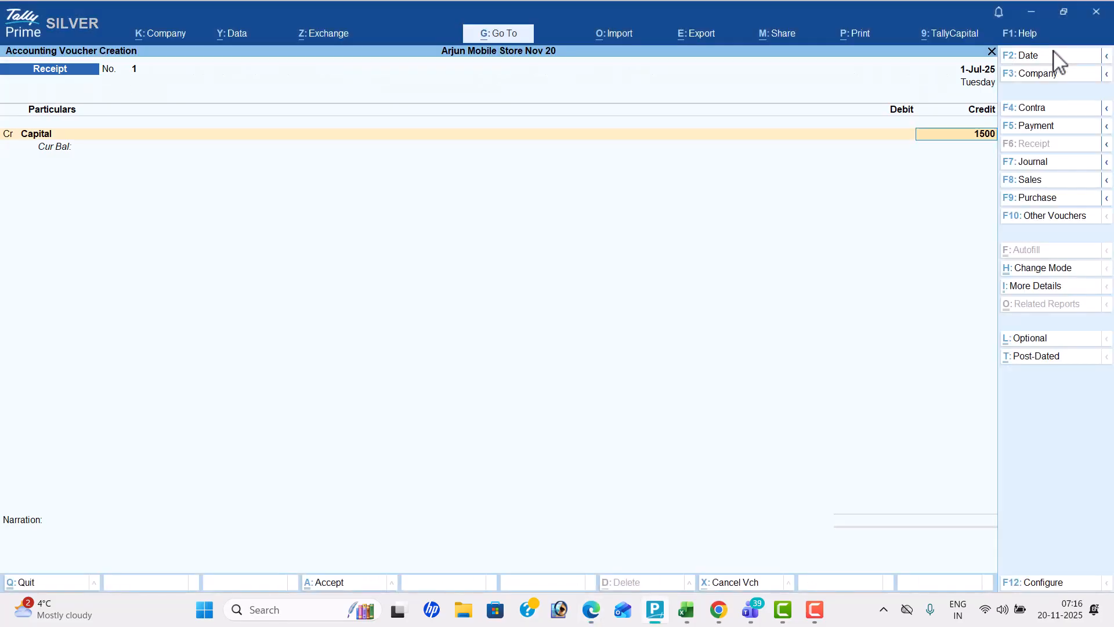
pyautogui.press('Return')
pyautogui.press('Return')
pyautogui.press('Return')
pyautogui.press('Return')
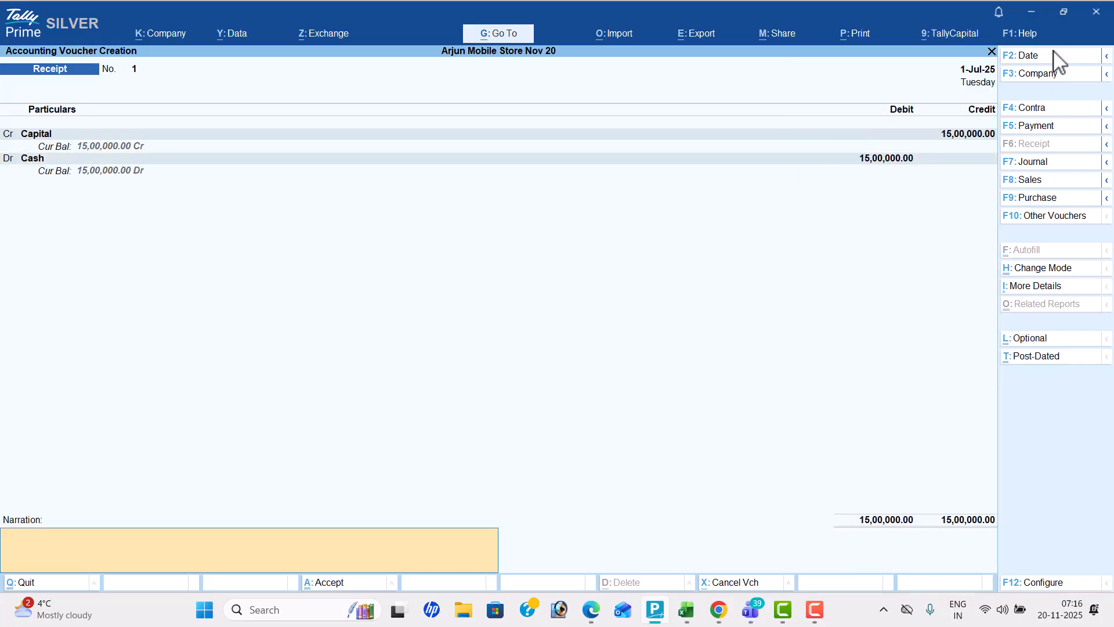
pyautogui.press('Return')
pyautogui.press('Return')
# Check the second transaction in the PDF and start a contra voucher dated 2-Jul-25
pyautogui.hotkey('alt', 'Tab')
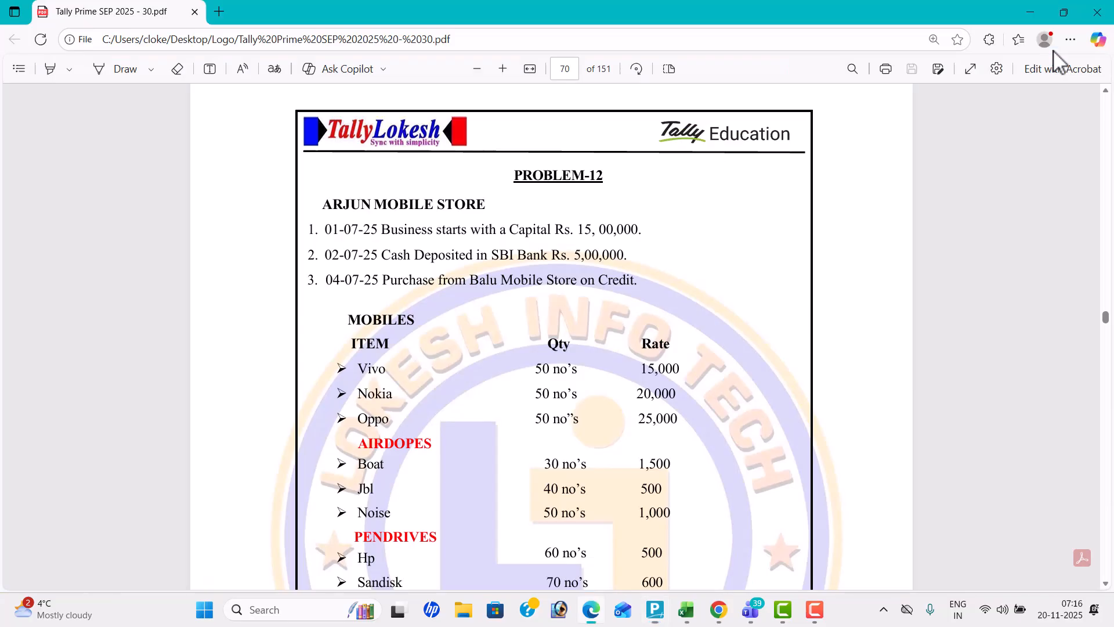
pyautogui.hotkey('alt', 'Tab')
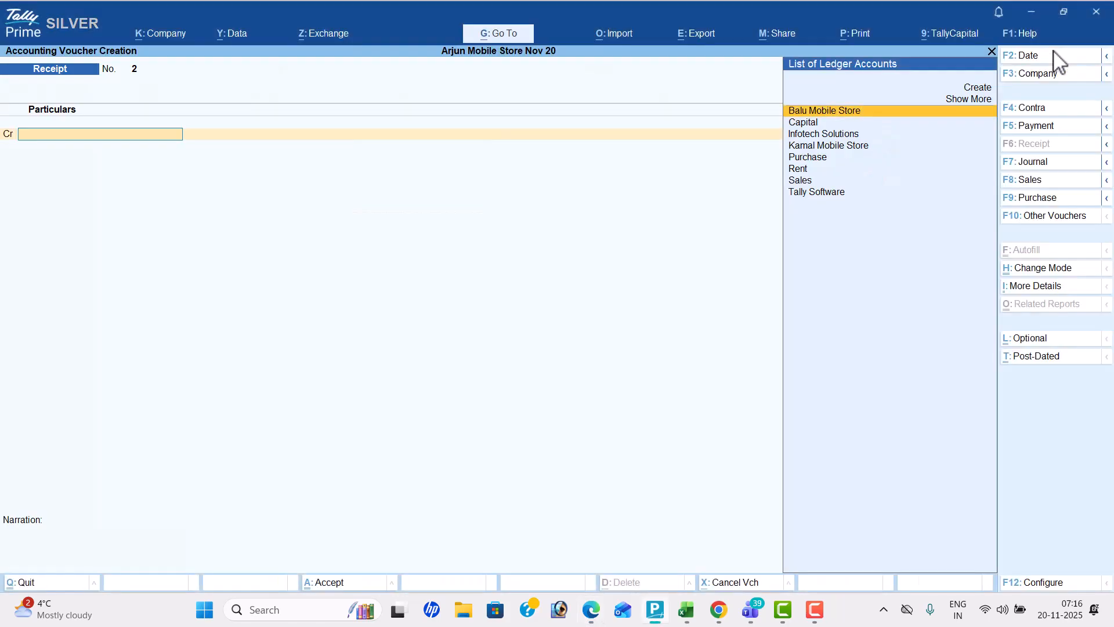
pyautogui.click(1054, 110)
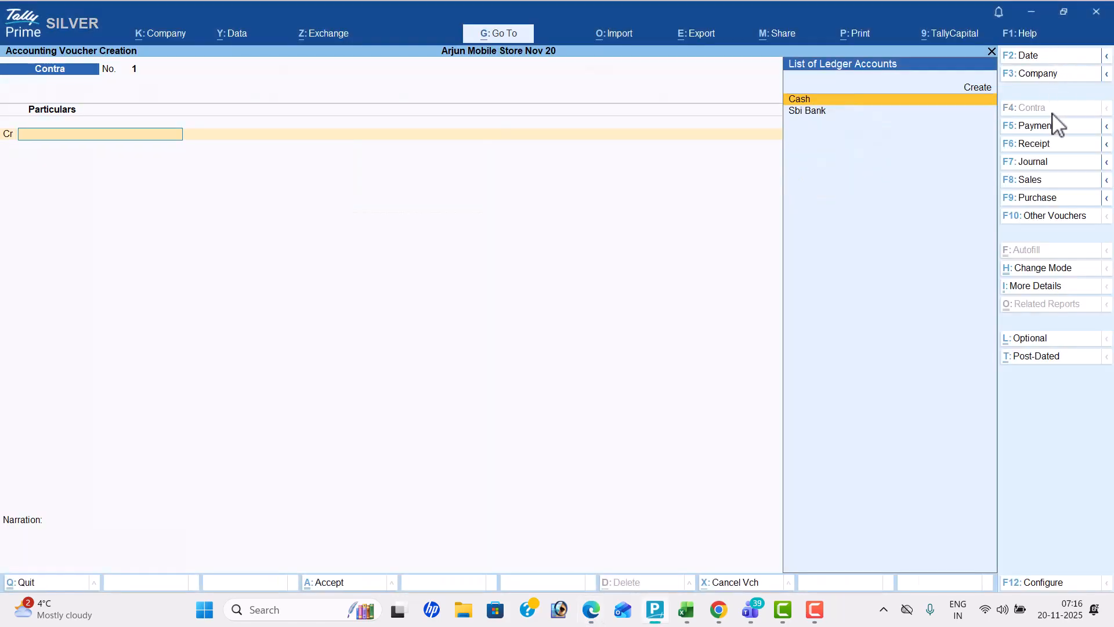
pyautogui.click(1051, 58)
pyautogui.write('2-7')
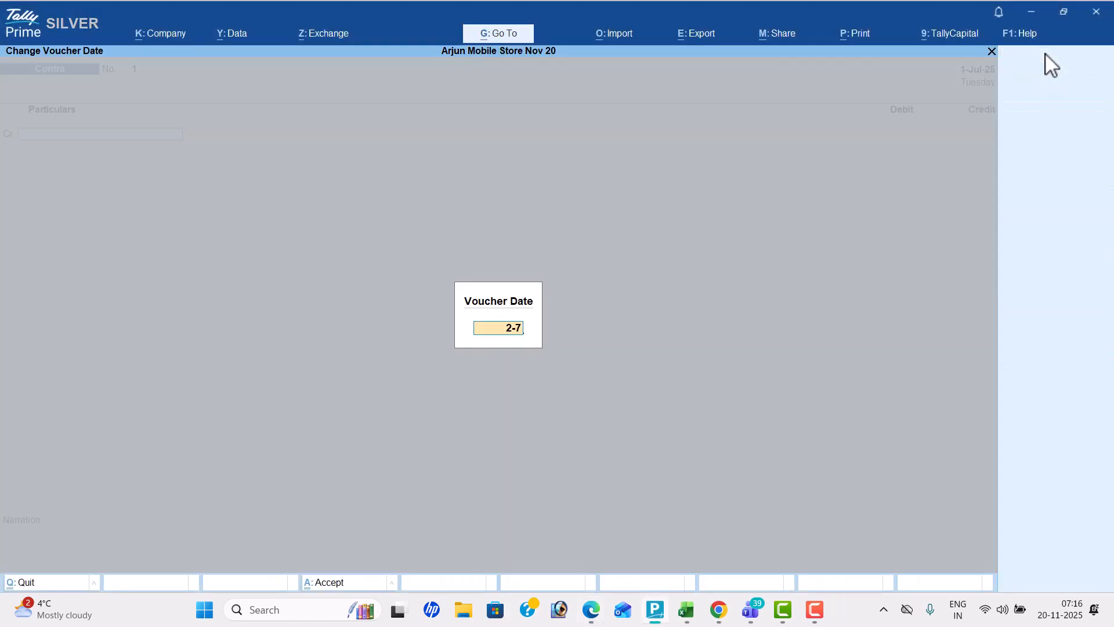
pyautogui.press('Return')
# Check the deposit amount in the PDF, credit Cash with 5,00,000, debit Sbi Bank and save the contra voucher
pyautogui.hotkey('alt', 'Tab')
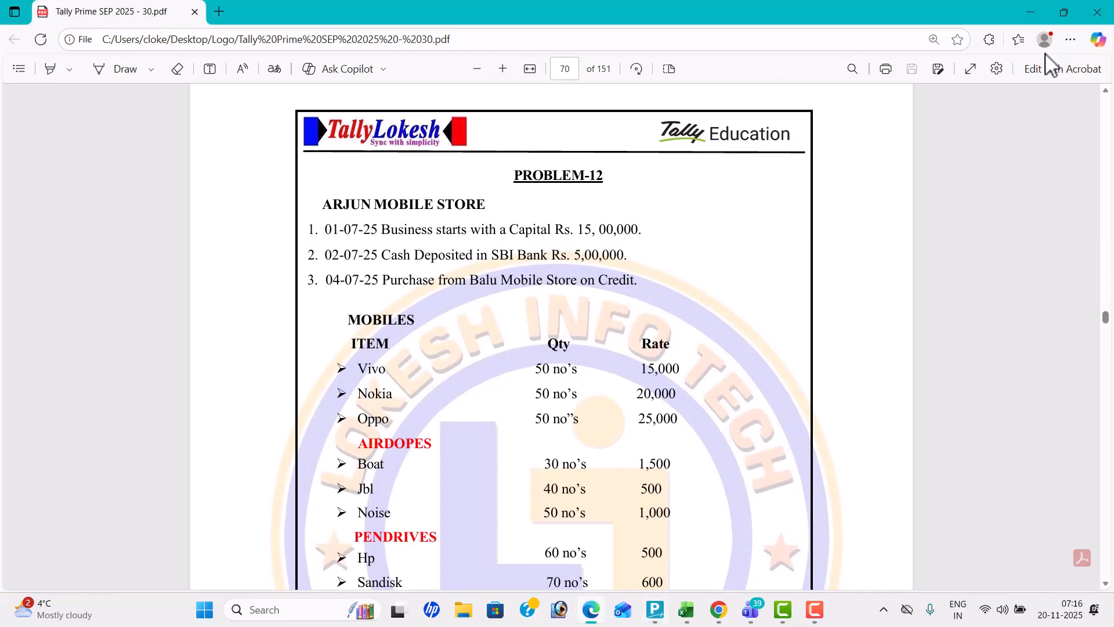
pyautogui.hotkey('alt', 'Tab')
pyautogui.write('5,00,000')
pyautogui.press('Return')
pyautogui.press('Down')
pyautogui.press('Return')
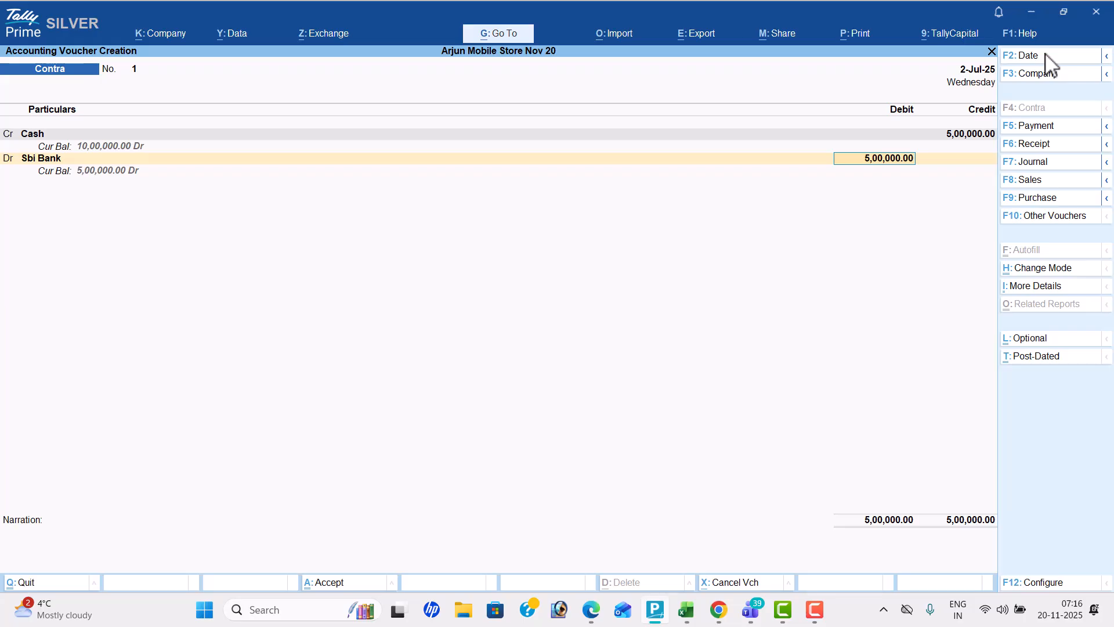
pyautogui.hotkey('ctrl', 'a')
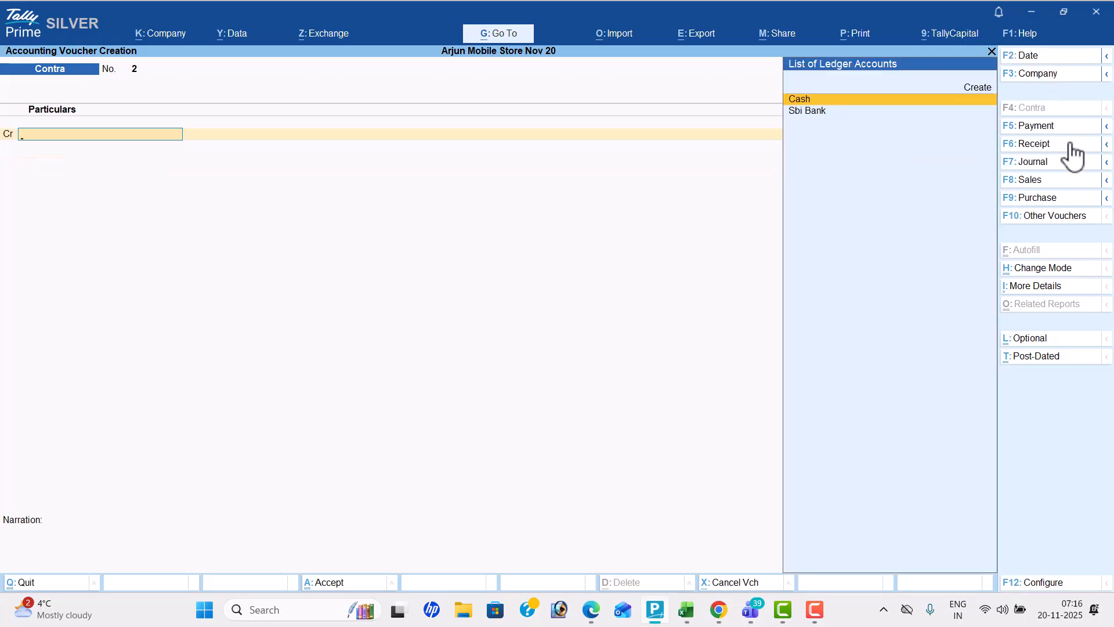
# Start a purchase voucher, check the third transaction's date in the PDF and set the voucher date to 4-Jul-25
pyautogui.click(1071, 198)
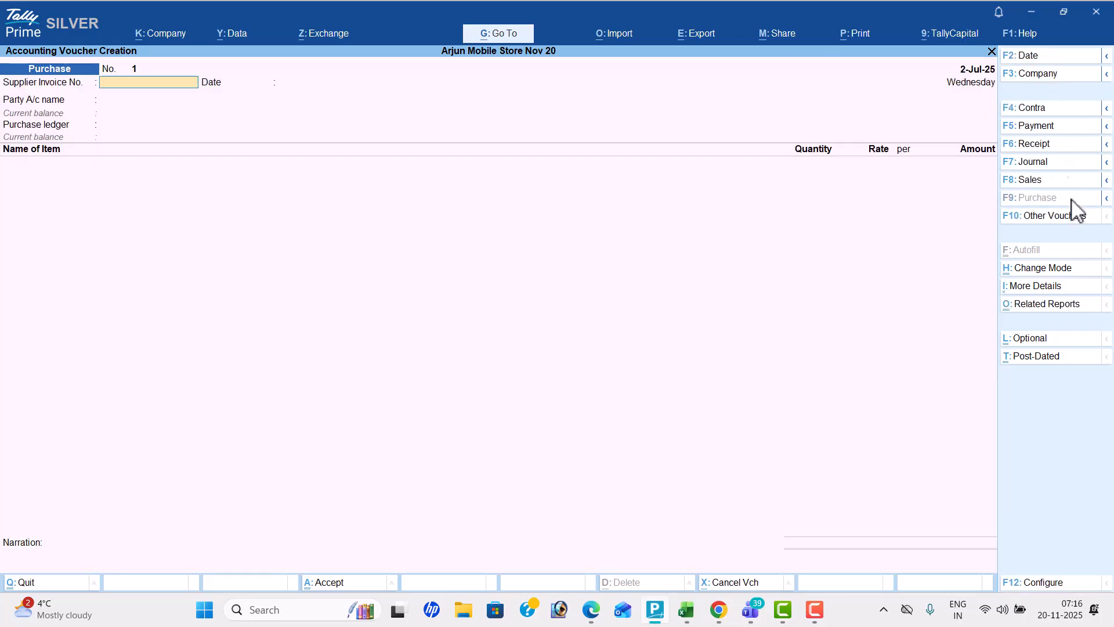
pyautogui.click(1037, 64)
pyautogui.hotkey('alt', 'Tab')
pyautogui.hotkey('alt', 'Tab')
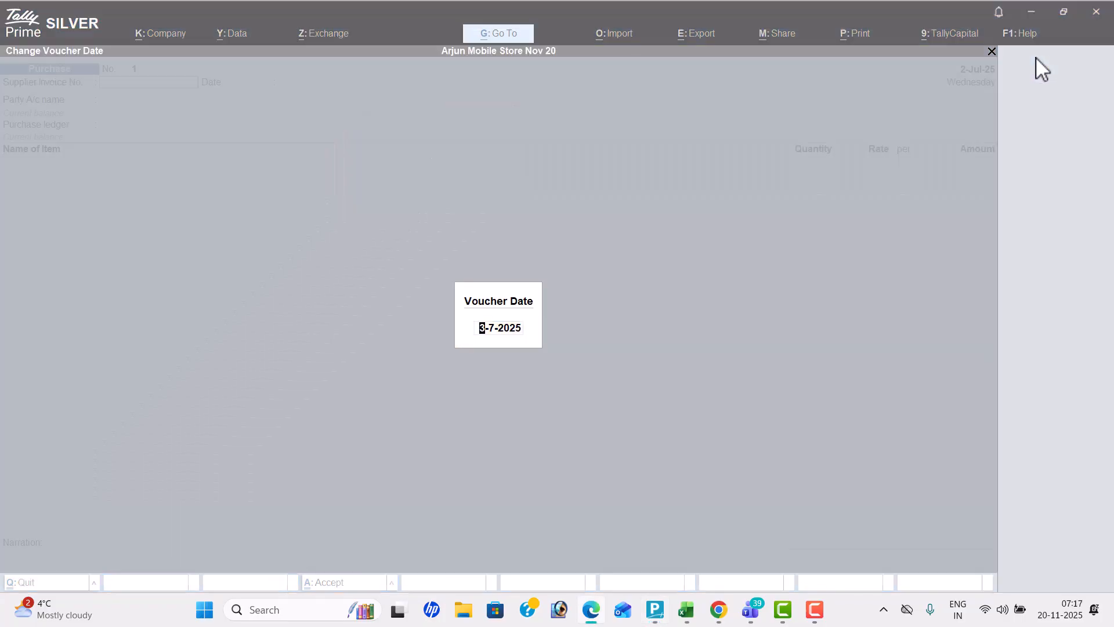
pyautogui.write('4')
pyautogui.press('Return')
pyautogui.press('Return')
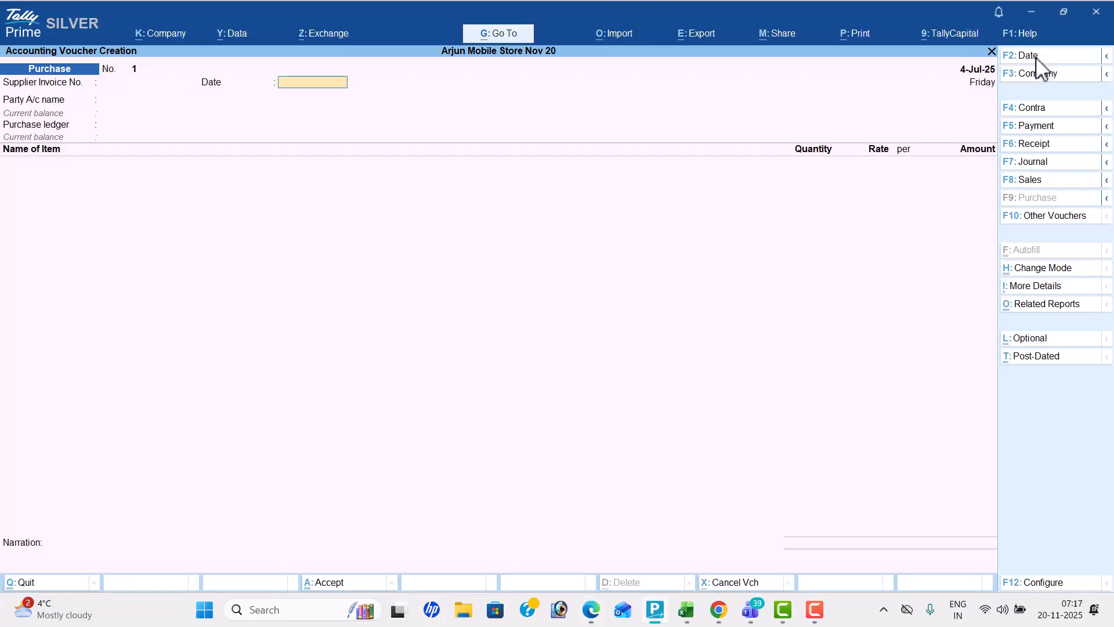
pyautogui.press('Return')
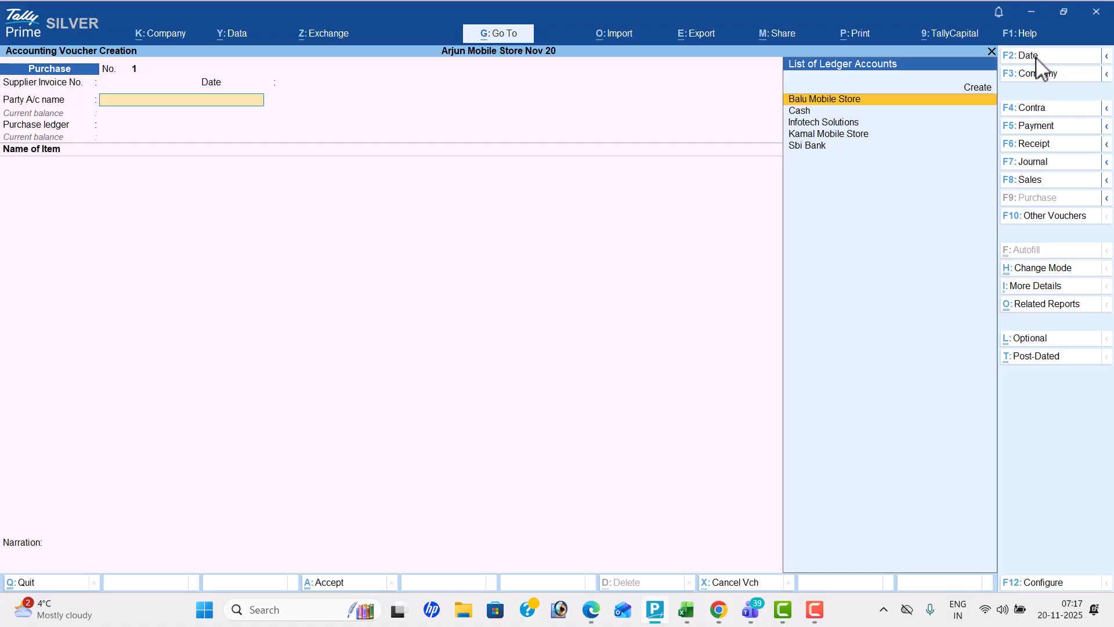
# Switch to a sales voucher and back to the purchase voucher, leaving the supplier invoice number and date blank
pyautogui.click(1064, 181)
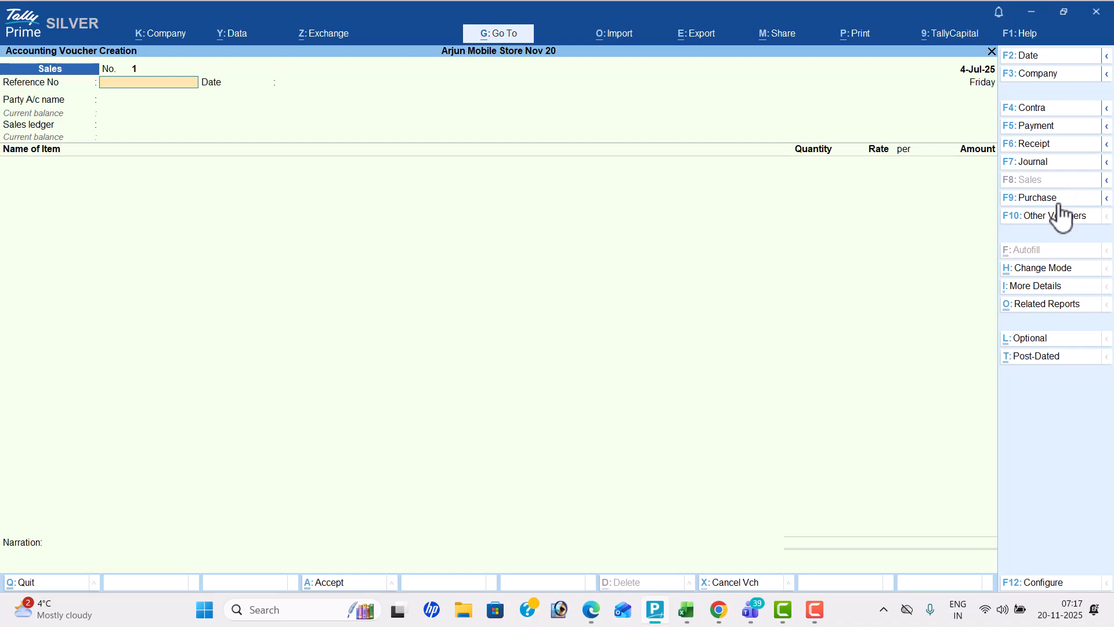
pyautogui.click(1058, 200)
pyautogui.press('Return')
pyautogui.press('Return')
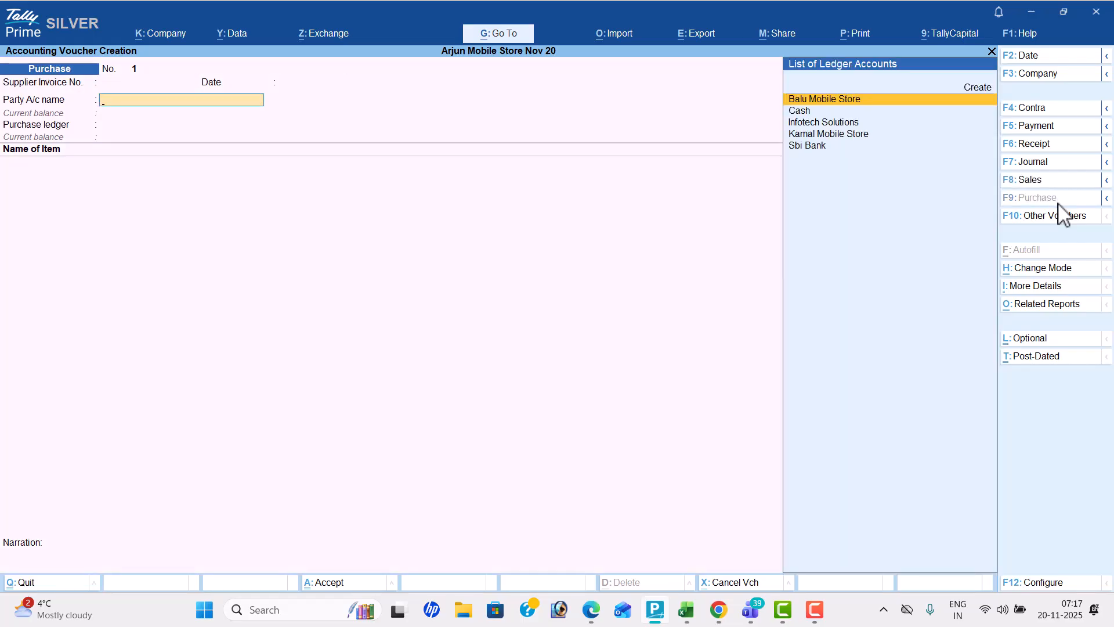
# Set the party to Balu Mobile Store, leave the receipt and party details at their defaults, and choose Purchase as the purchase ledger
pyautogui.press('Return')
pyautogui.press('Return')
pyautogui.press('Return')
pyautogui.press('Return')
pyautogui.press('Return')
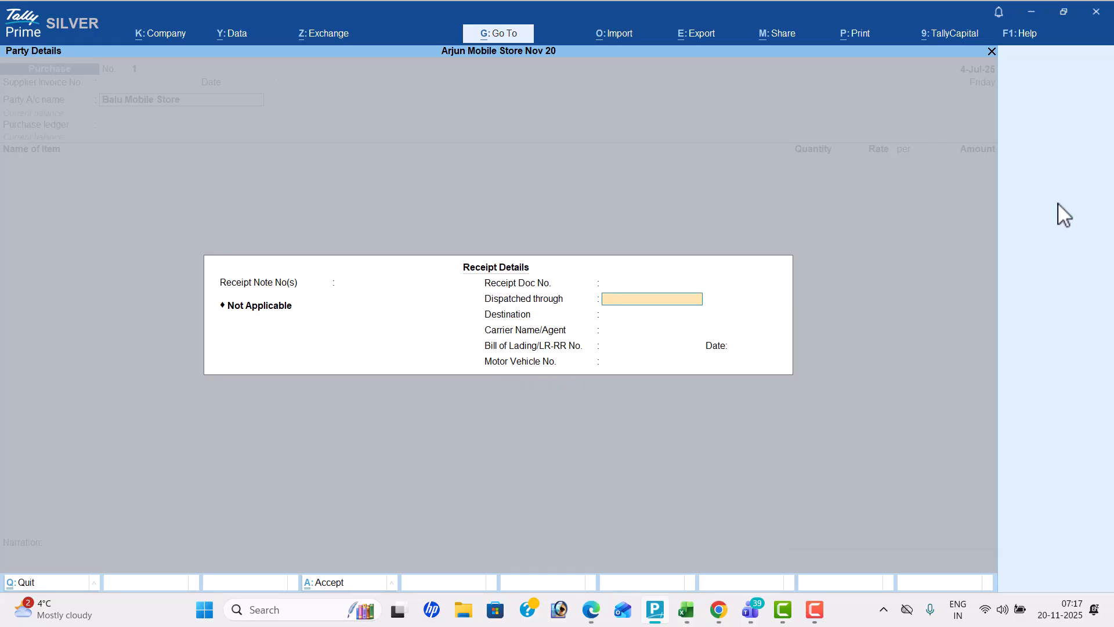
pyautogui.press('Return')
pyautogui.press('Return')
pyautogui.press('Return')
pyautogui.press('Return')
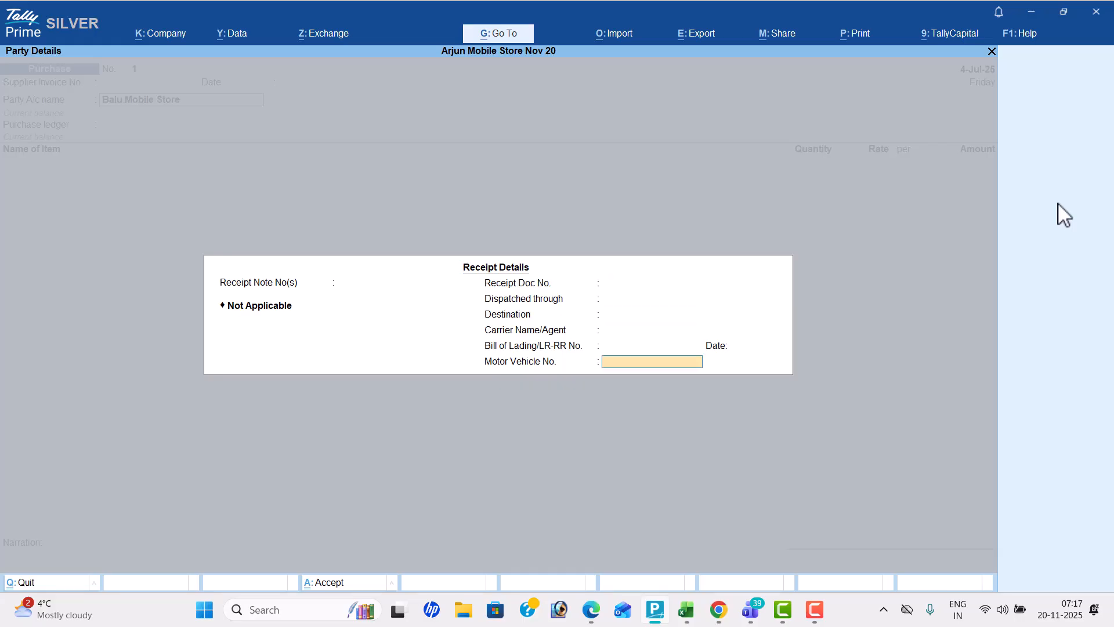
pyautogui.press('Return')
pyautogui.press('Return')
pyautogui.press('Return')
pyautogui.press('Return')
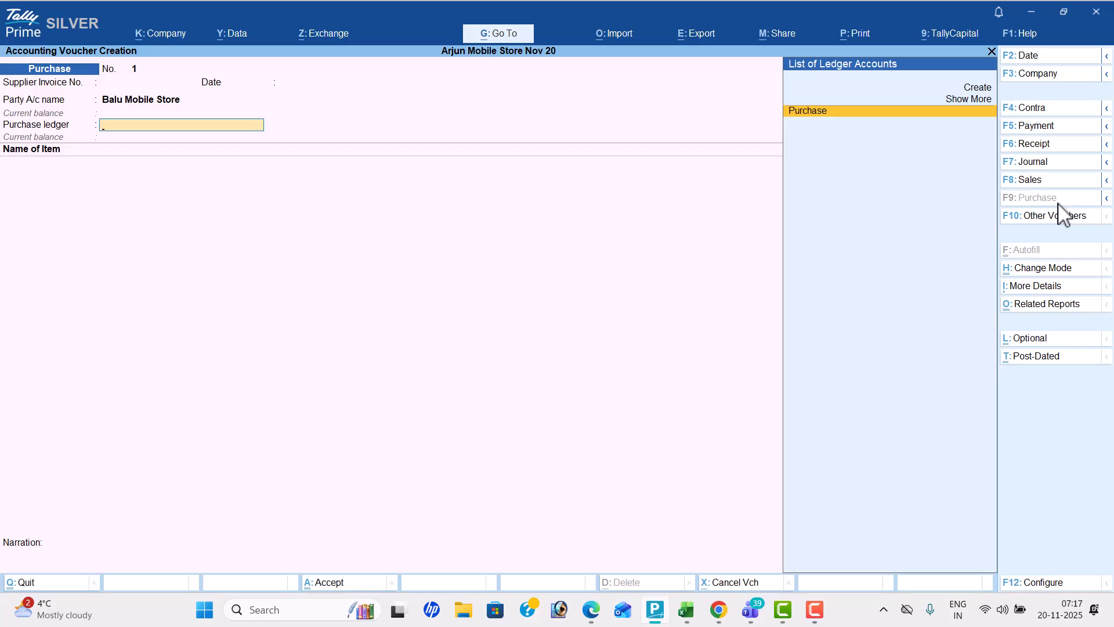
pyautogui.press('Return')
# Check the first mobile in the PDF and add Vivo to the purchase voucher with tracking number Not Applicable
pyautogui.hotkey('alt', 'Tab')
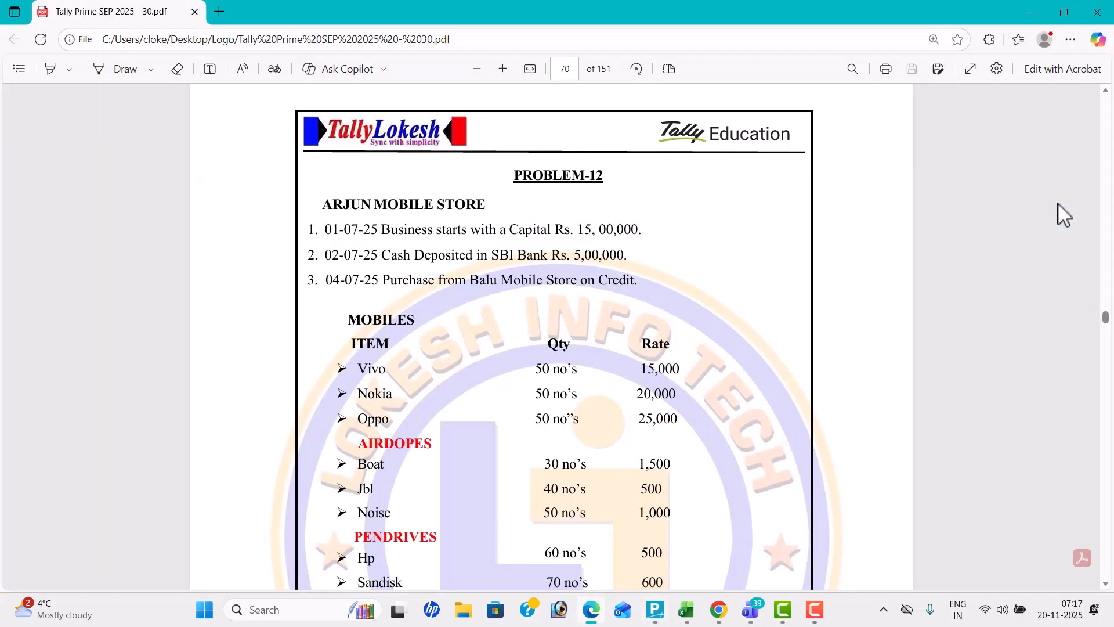
pyautogui.hotkey('alt', 'Tab')
pyautogui.write('v')
pyautogui.press('Return')
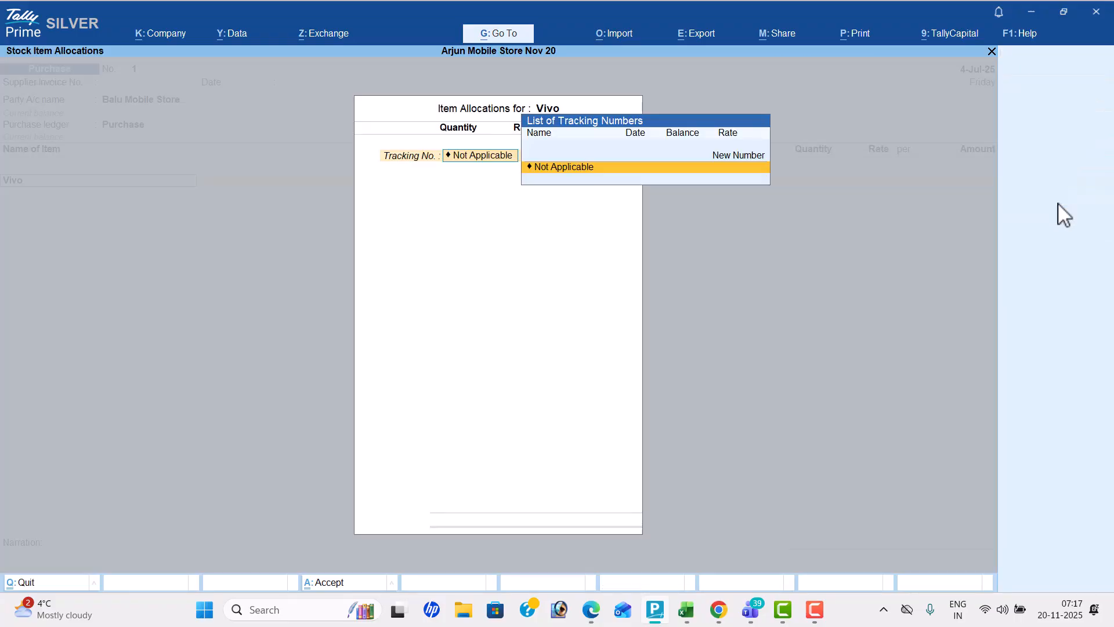
pyautogui.press('Return')
# Check Vivo's quantity and rate in the PDF and enter 50 nos at 15,000 in its item allocation
pyautogui.hotkey('alt', 'Tab')
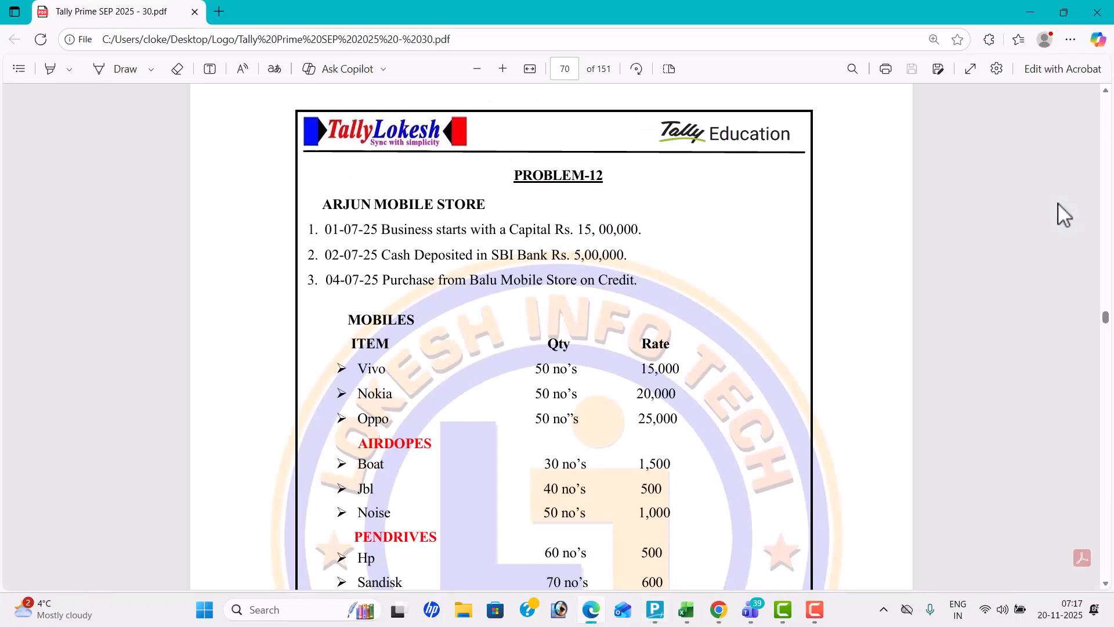
pyautogui.hotkey('alt', 'Tab')
pyautogui.write('50')
pyautogui.press('Return')
pyautogui.write('15,000')
pyautogui.press('Return')
pyautogui.press('Return')
pyautogui.press('Return')
pyautogui.press('Return')
pyautogui.press('Return')
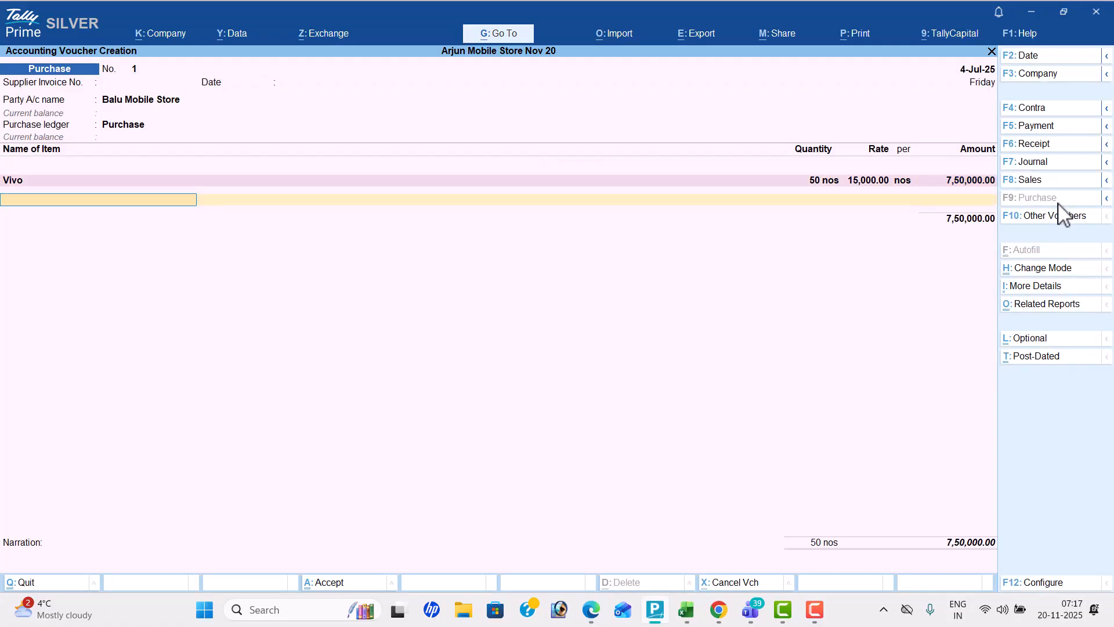
# Add Nokia to the purchase voucher and enter 50 nos as its quantity after checking the PDF
pyautogui.write('N')
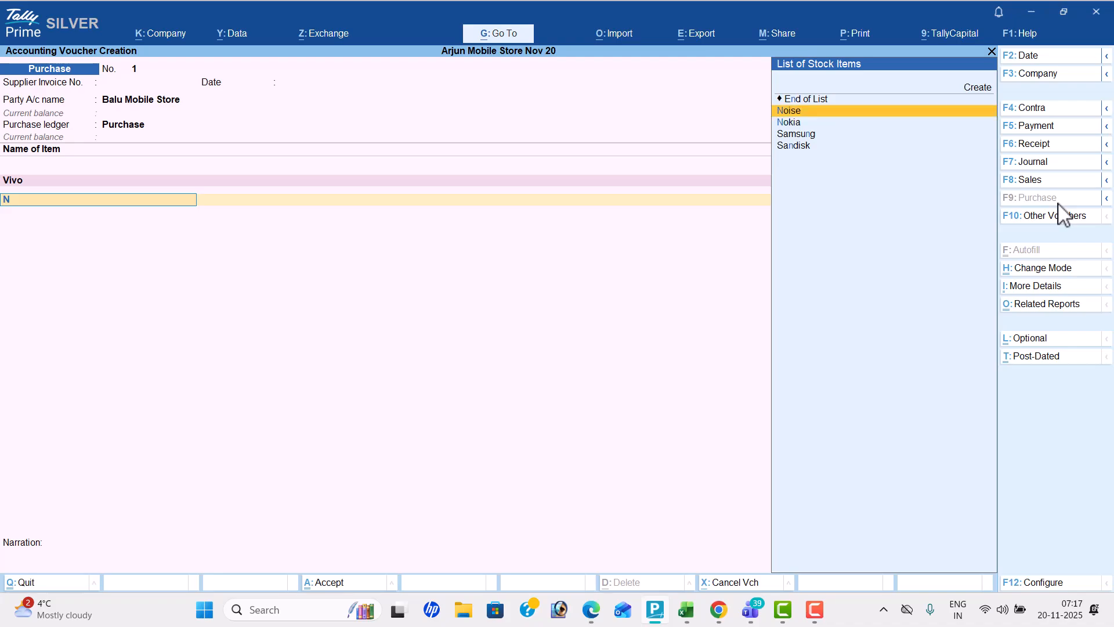
pyautogui.press('Return')
pyautogui.hotkey('alt', 'Tab')
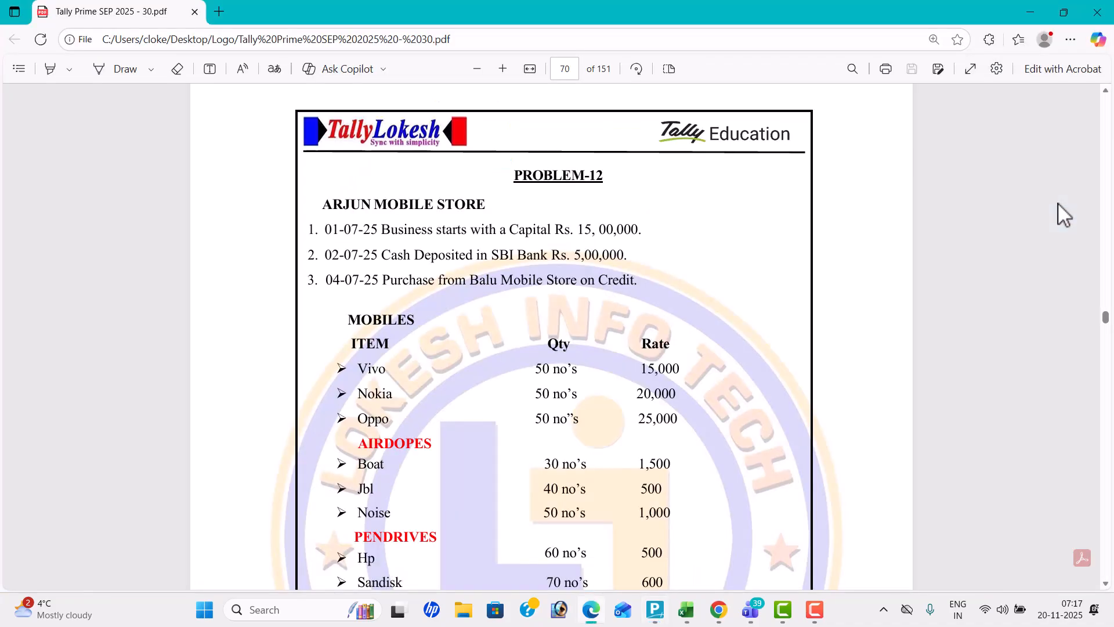
pyautogui.hotkey('alt', 'Tab')
pyautogui.write('50')
pyautogui.press('Return')
# Check Nokia's rate in the PDF, enter 20,000, and end its item allocation
pyautogui.hotkey('alt', 'Tab')
# Add Oppo to the purchase voucher with tracking number Not Applicable and the PDF's quantity of 50 nos
pyautogui.hotkey('alt', 'Tab')
pyautogui.write('20,000')
pyautogui.press('Return')
pyautogui.press('Return')
pyautogui.press('Return')
pyautogui.press('Return')
pyautogui.press('Return')
pyautogui.hotkey('alt', 'Tab')
pyautogui.hotkey('alt', 'Tab')
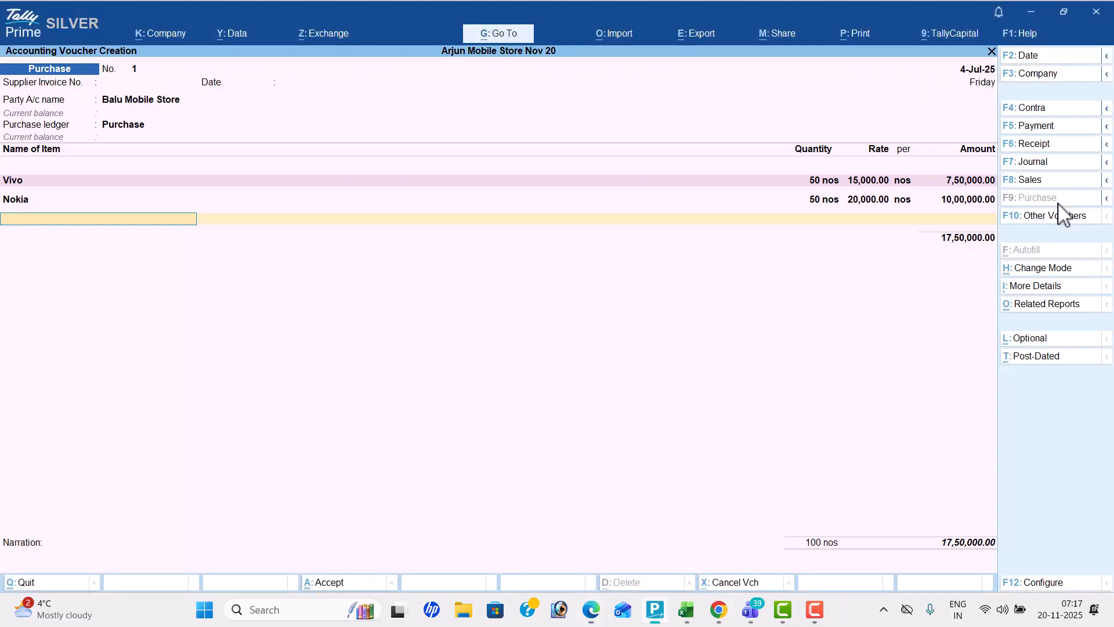
pyautogui.write('Op')
pyautogui.press('Return')
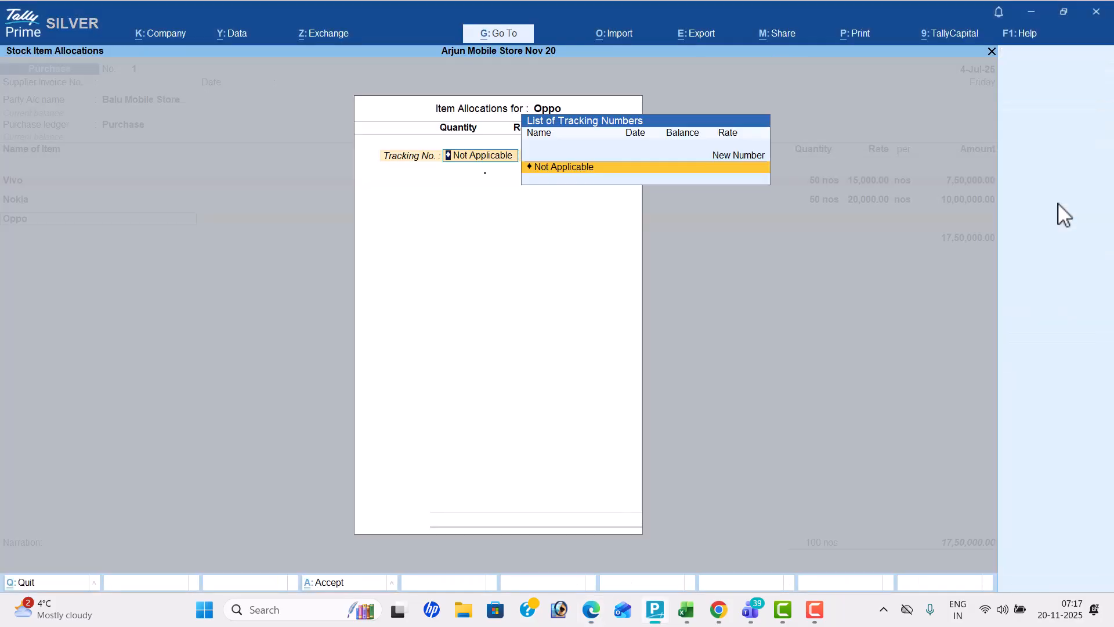
pyautogui.hotkey('alt', 'Tab')
pyautogui.hotkey('alt', 'Tab')
pyautogui.press('Return')
pyautogui.write('50 nos')
pyautogui.press('Return')
# Set Oppo's rate to 25,000 and end its item allocation
pyautogui.write('250000.00')
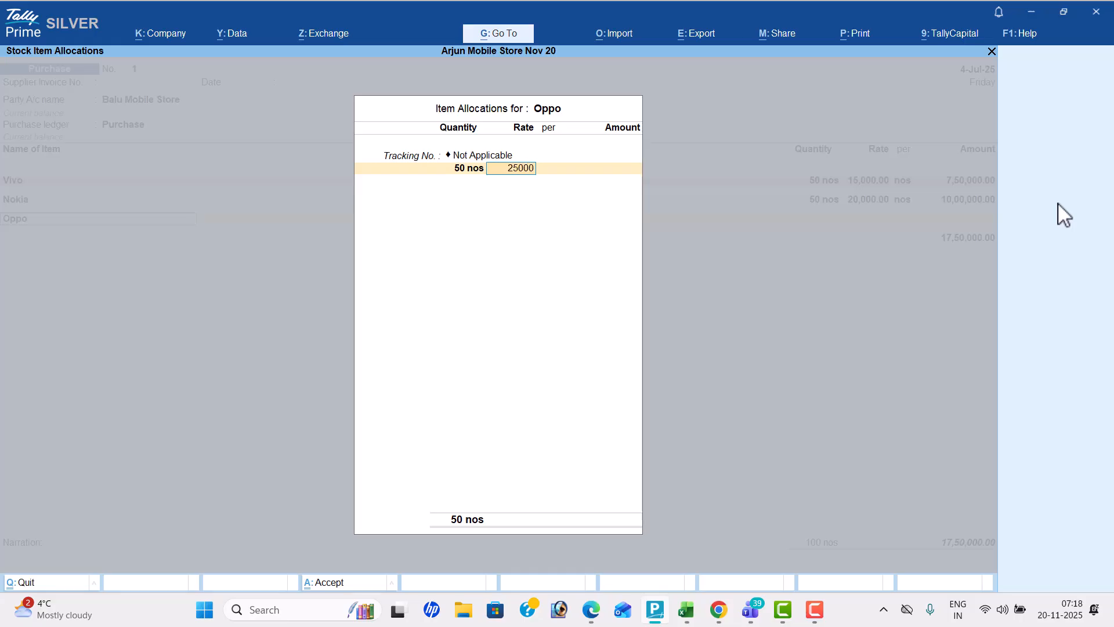
pyautogui.press('Return')
pyautogui.press('Return')
pyautogui.press('Return')
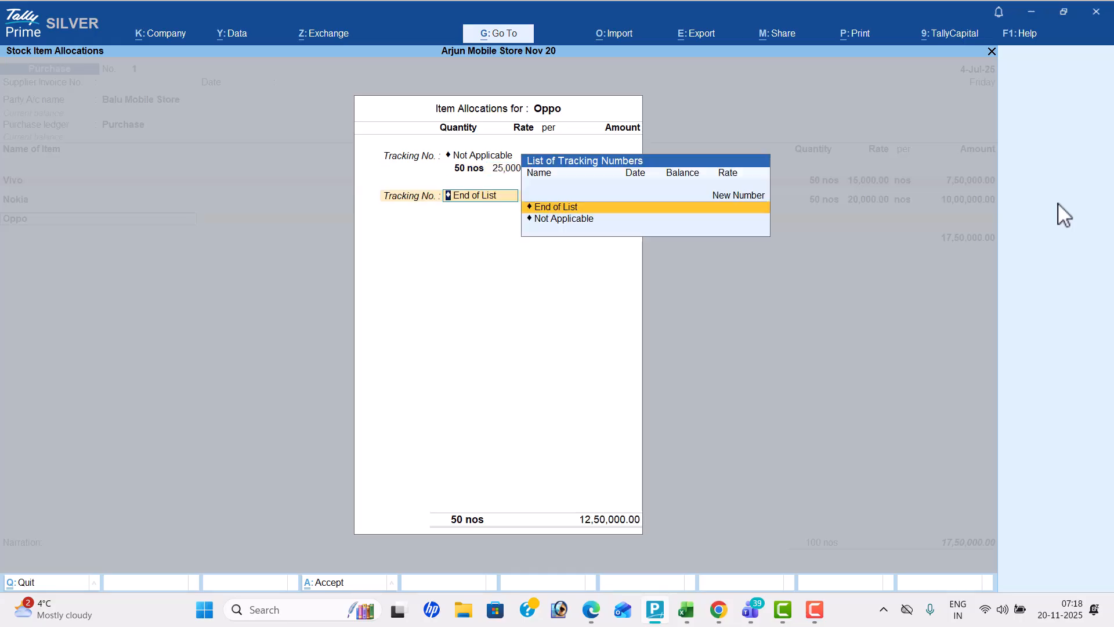
pyautogui.press('Return')
# Look up the Airdopes items in the PDF and add Boat with tracking number Not Applicable and quantity 30 nos
pyautogui.hotkey('alt', 'Tab')
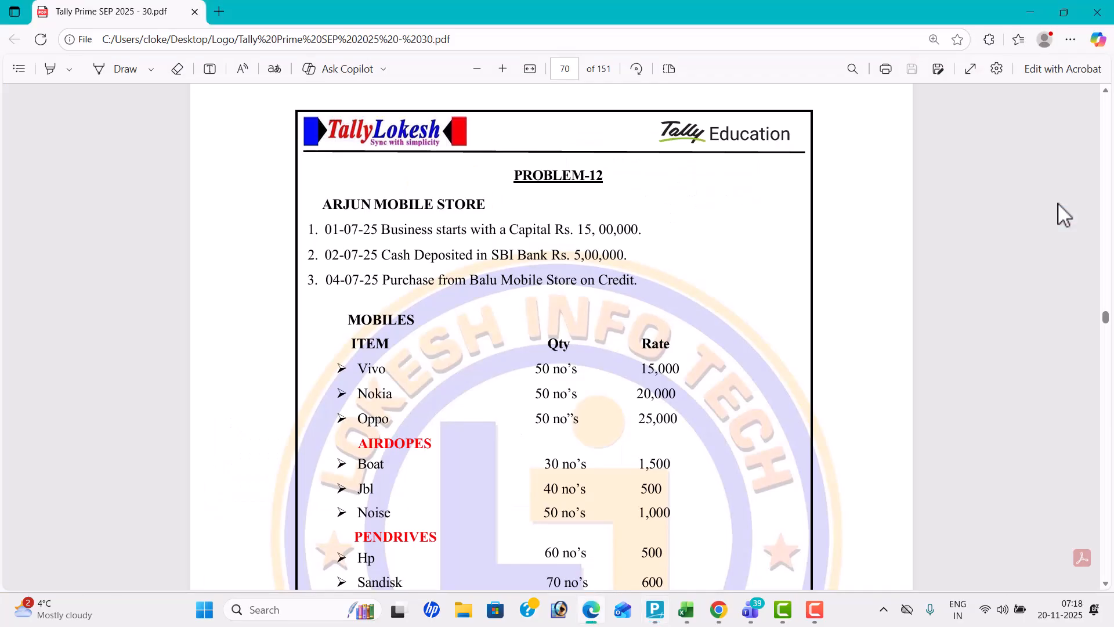
pyautogui.scroll(-4, 1058, 203)
pyautogui.scroll(-3, 1057, 203)
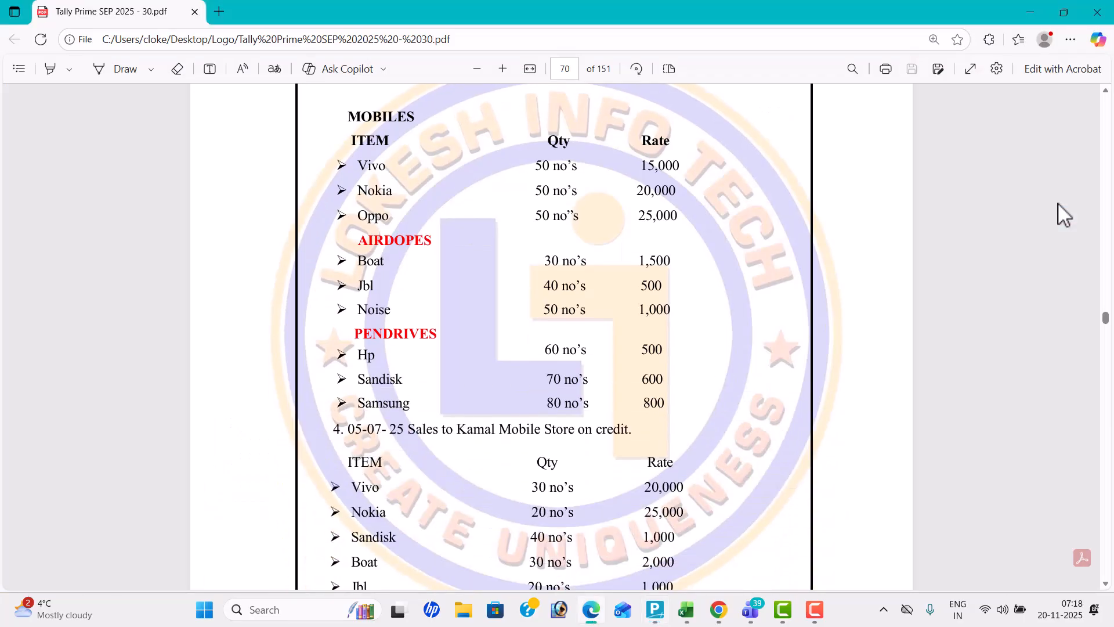
pyautogui.hotkey('alt', 'Tab')
pyautogui.write('Bo')
pyautogui.press('Return')
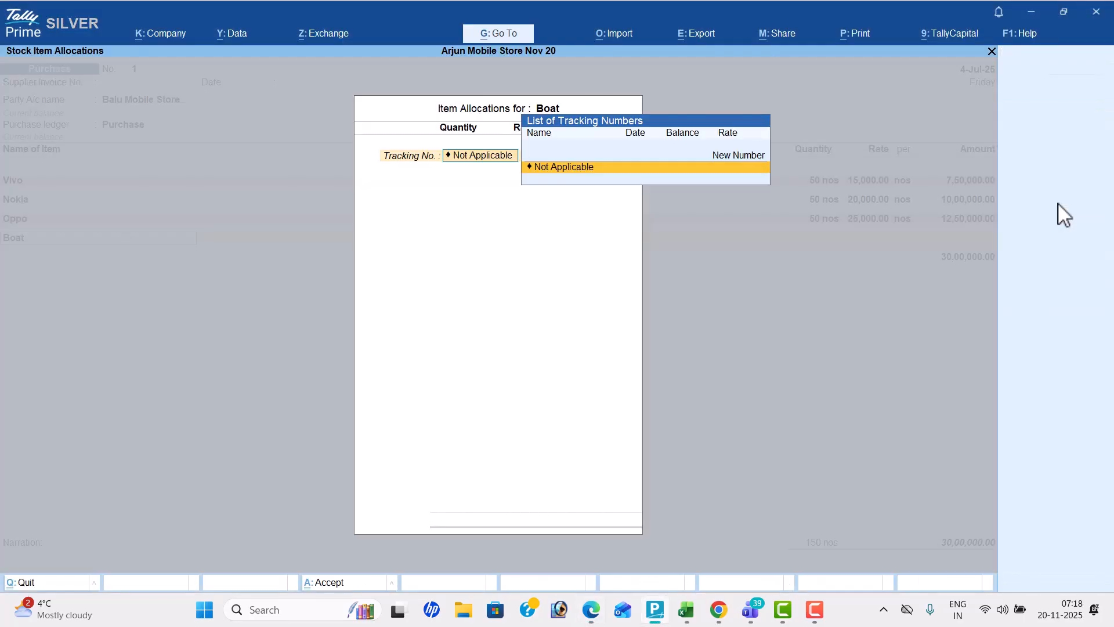
pyautogui.press('Return')
pyautogui.hotkey('alt', 'Tab')
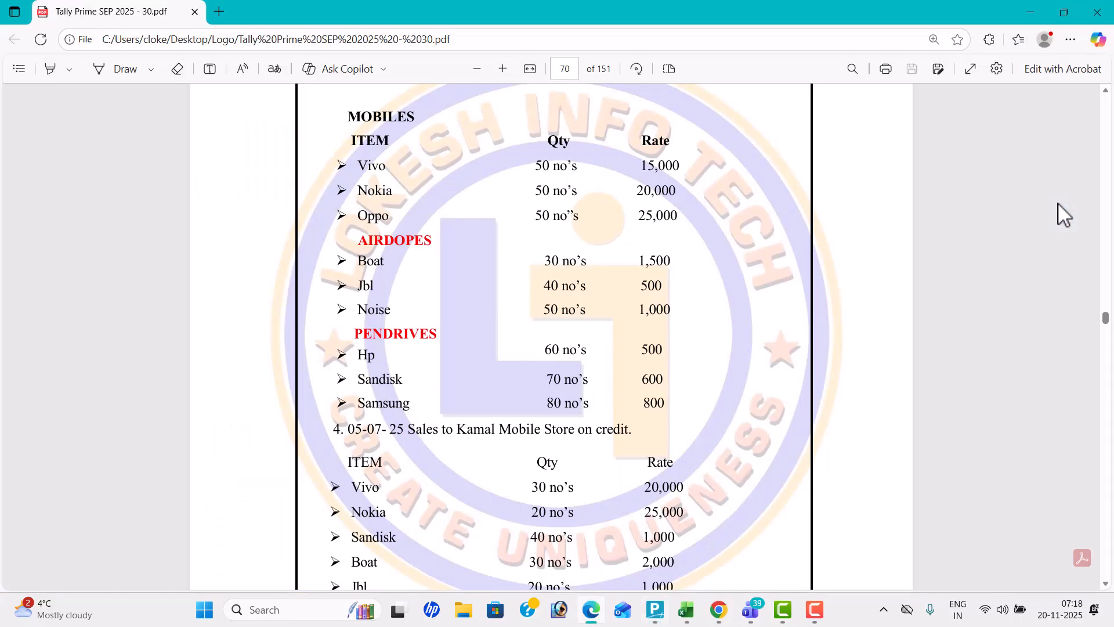
pyautogui.hotkey('alt', 'Tab')
pyautogui.write('30')
pyautogui.press('Return')
# Check Boat's rate in the PDF, enter 1,500, and end its item allocation
pyautogui.hotkey('alt', 'Tab')
pyautogui.hotkey('alt', 'Tab')
pyautogui.write('1500')
pyautogui.press('Return')
pyautogui.press('Return')
pyautogui.press('Return')
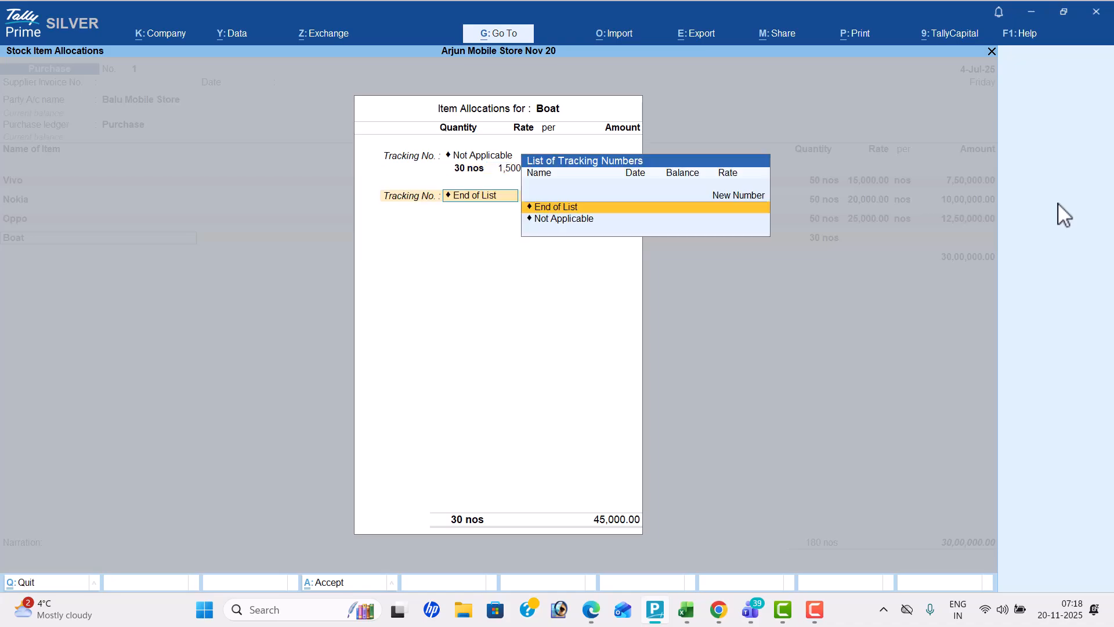
pyautogui.press('Return')
pyautogui.press('Return')
# Add Jbl, the PDF's second airdopes item, with tracking number Not Applicable and quantity 40 nos
pyautogui.hotkey('alt', 'Tab')
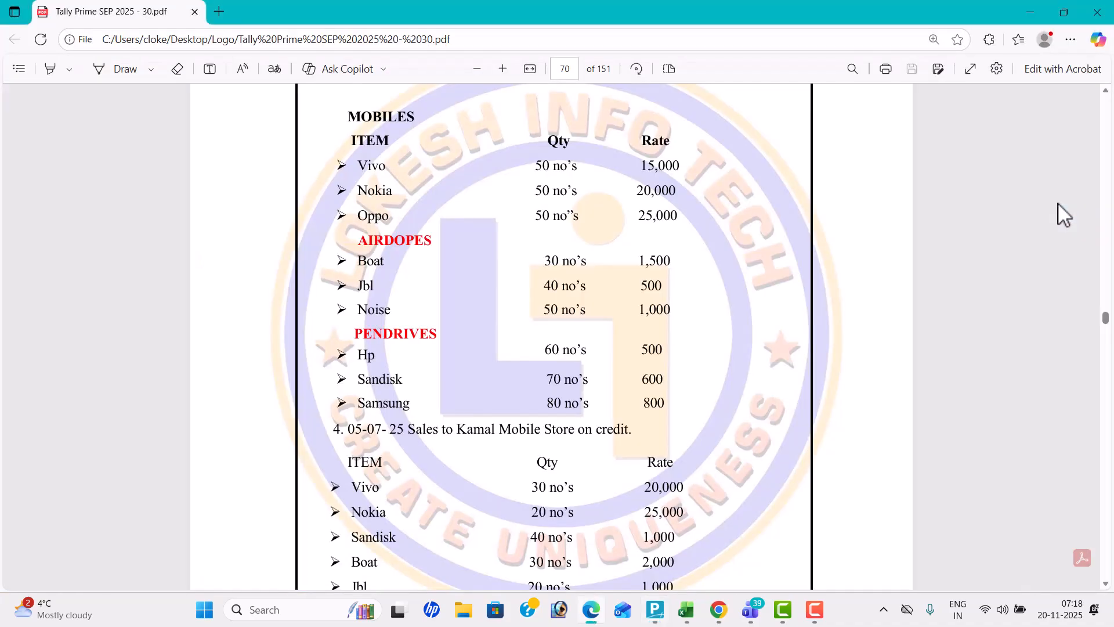
pyautogui.hotkey('alt', 'Tab')
pyautogui.write('Jbl')
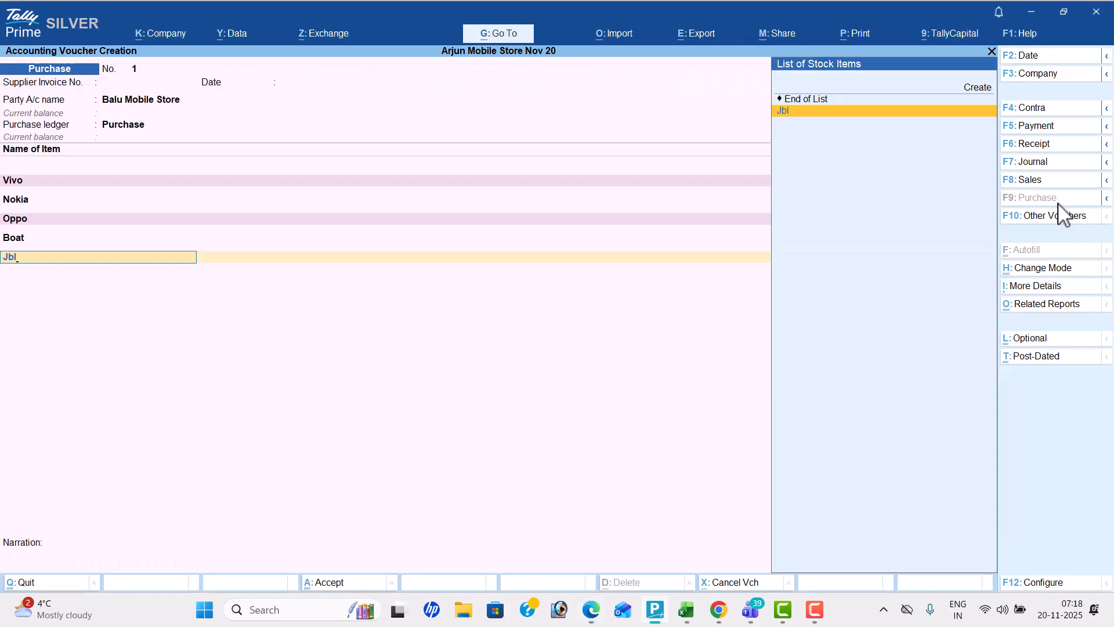
pyautogui.press('Return')
pyautogui.press('Return')
pyautogui.hotkey('alt', 'Tab')
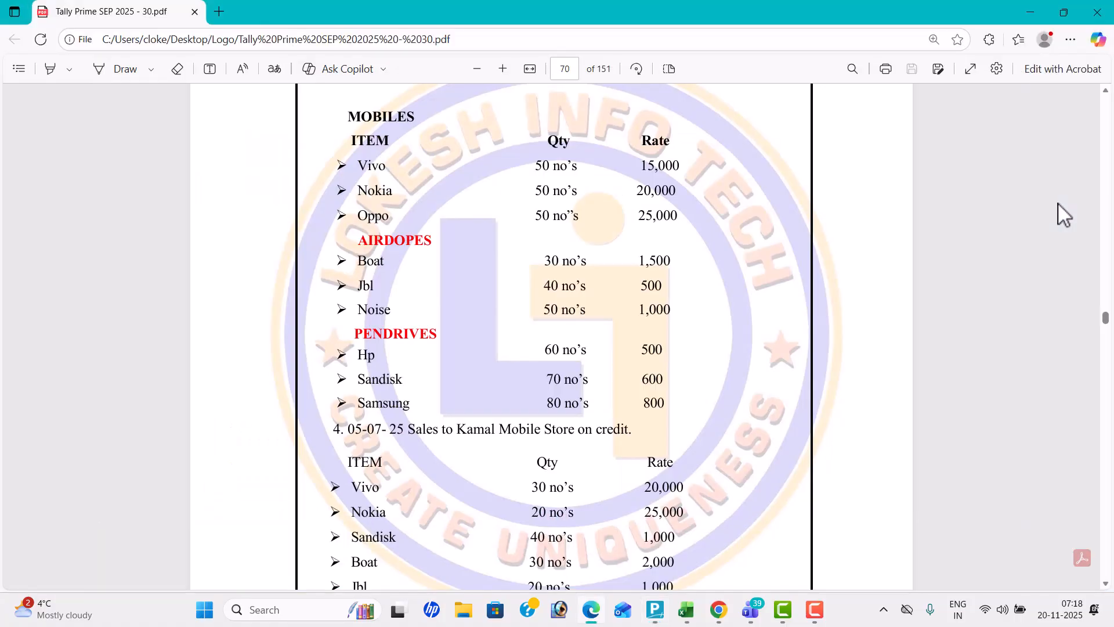
pyautogui.hotkey('alt', 'Tab')
pyautogui.write('40')
pyautogui.press('Return')
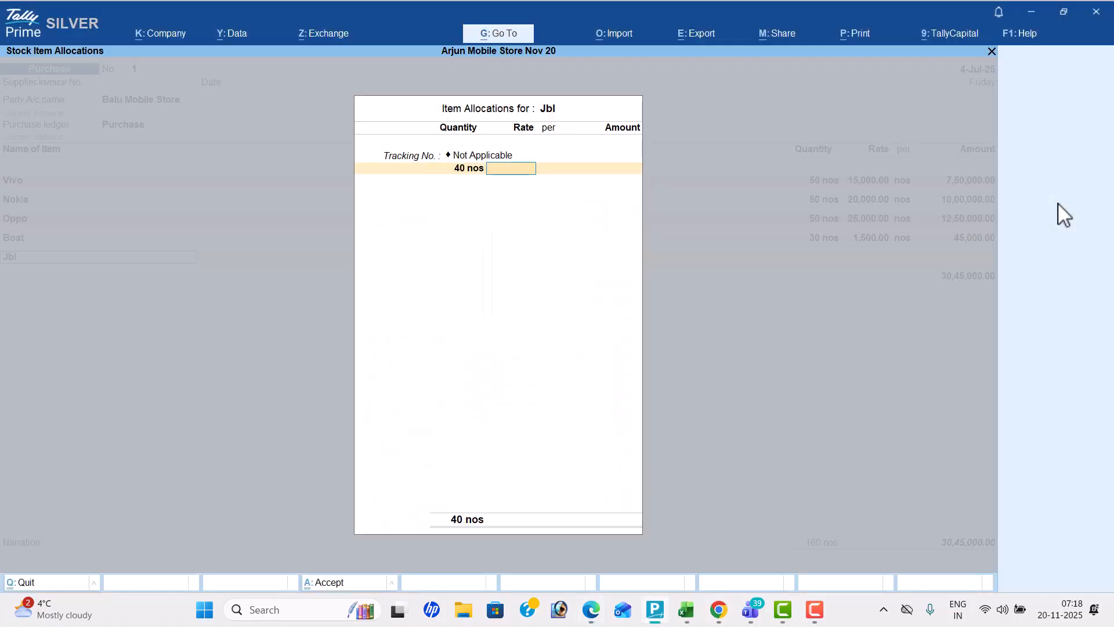
# Check Jbl's rate in the PDF, enter 500, and end its item allocation
pyautogui.hotkey('alt', 'Tab')
# Add Noise, the PDF's last airdopes item, with tracking number Not Applicable and quantity 50 nos
pyautogui.hotkey('alt', 'Tab')
pyautogui.write('500')
pyautogui.press('Return')
pyautogui.press('Return')
pyautogui.press('Return')
pyautogui.press('Return')
pyautogui.hotkey('alt', 'Tab')
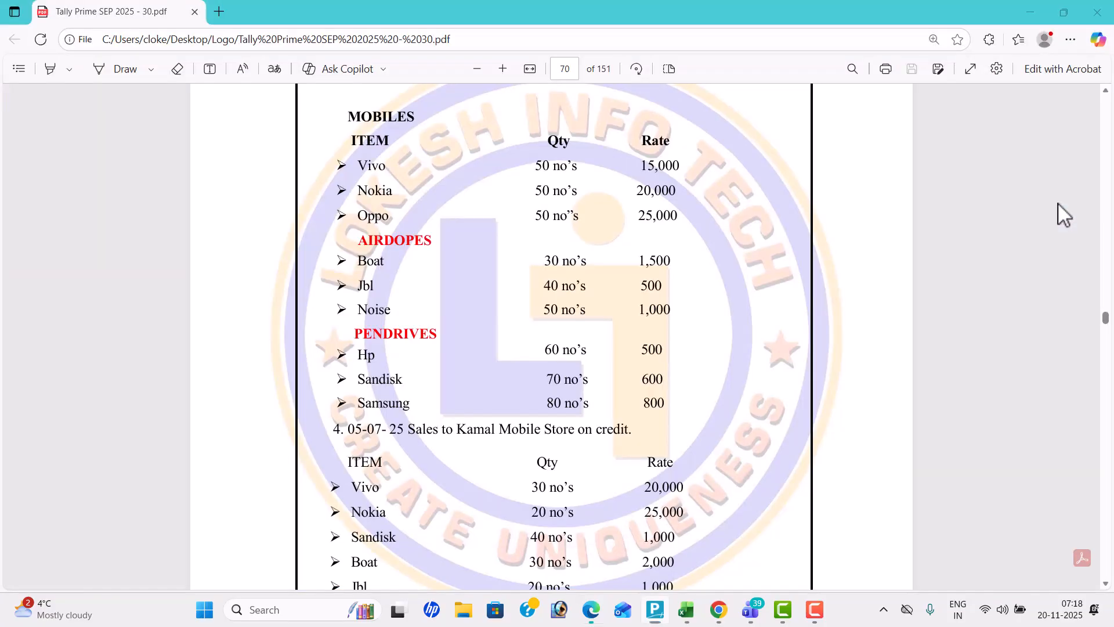
pyautogui.hotkey('alt', 'Tab')
pyautogui.write('No')
pyautogui.press('Down')
pyautogui.press('Up')
pyautogui.press('Return')
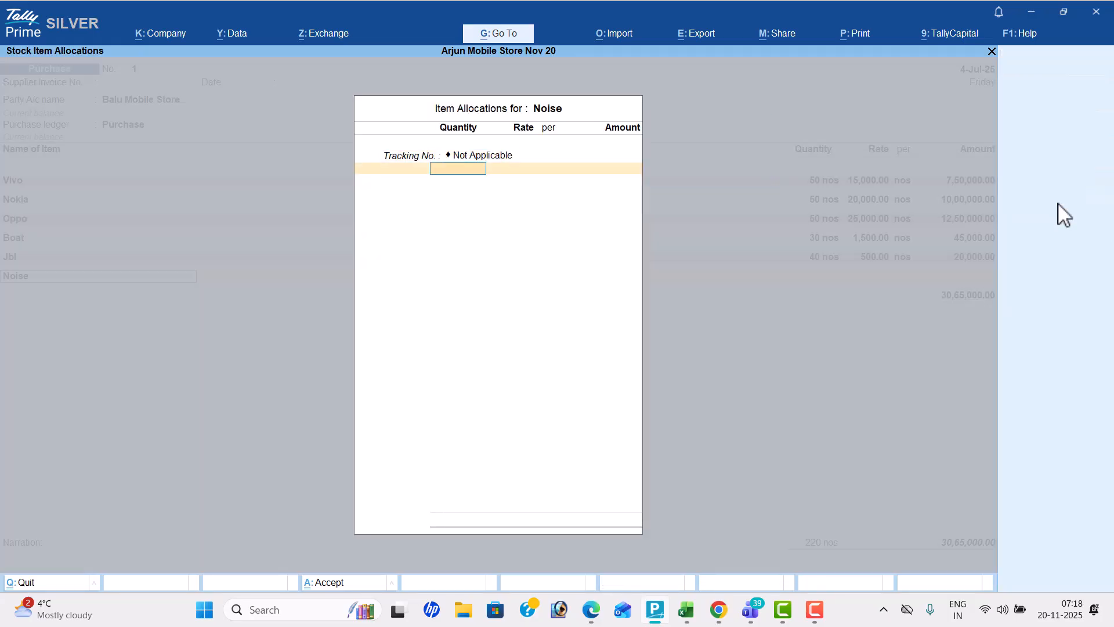
pyautogui.hotkey('alt', 'Tab')
# Check Noise's rate in the PDF, enter 1,000, and end its item allocation
pyautogui.hotkey('alt', 'Tab')
pyautogui.write('50')
pyautogui.press('Return')
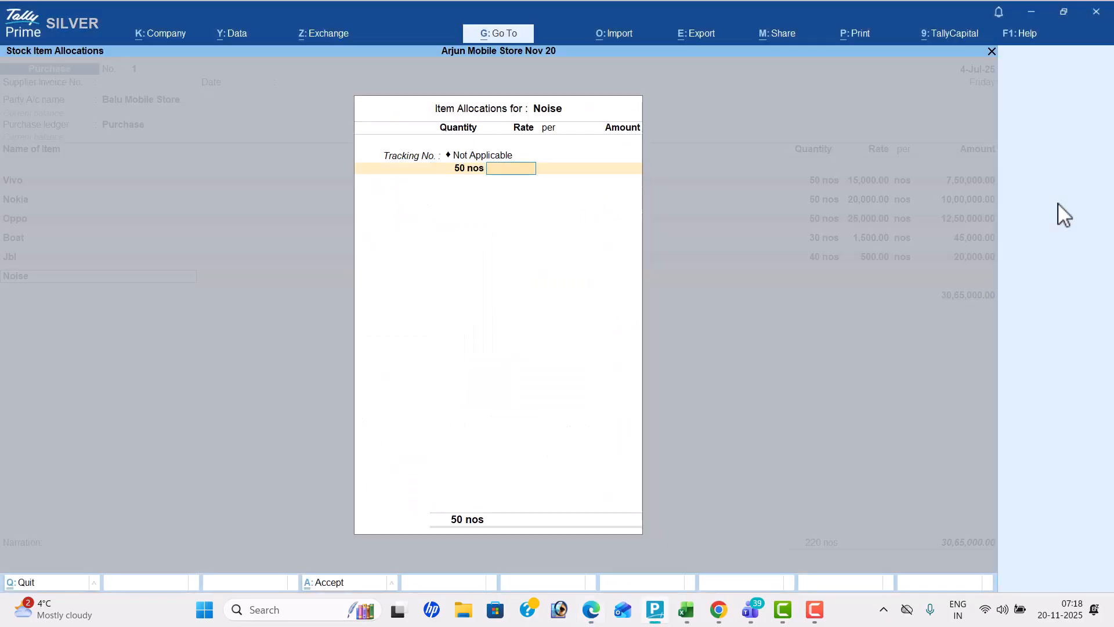
pyautogui.hotkey('alt', 'Tab')
pyautogui.write('1000')
pyautogui.press('Return')
pyautogui.press('Return')
# Check the first pendrive in the PDF and add Hp to the purchase voucher with tracking number Not Applicable
pyautogui.press('Return')
pyautogui.press('Return')
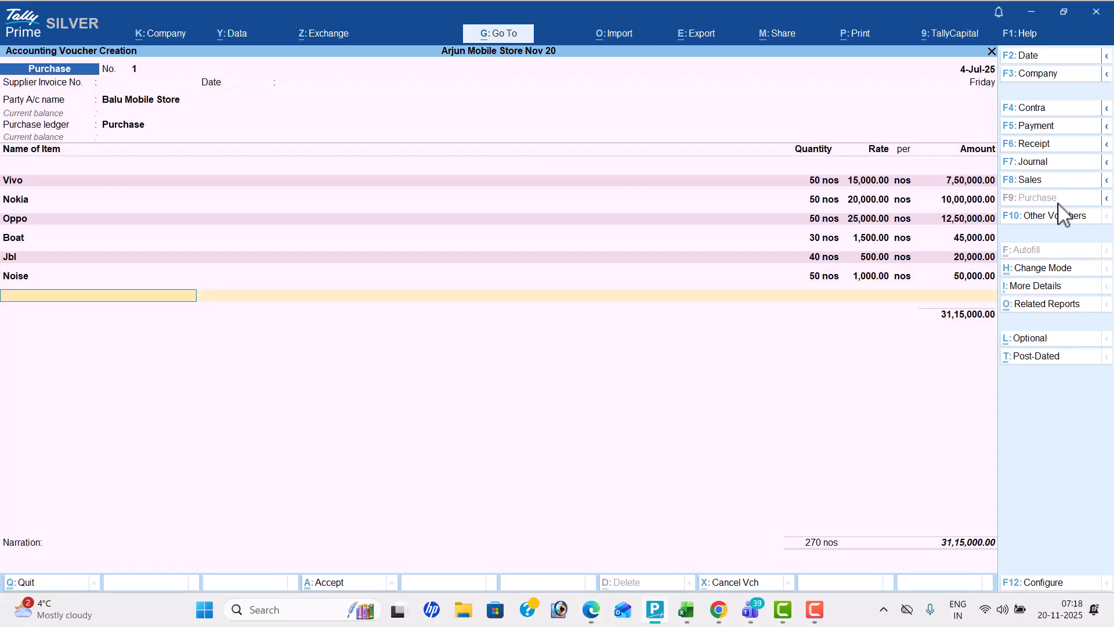
pyautogui.hotkey('alt', 'Tab')
pyautogui.hotkey('alt', 'Tab')
pyautogui.write('Hp')
# Check Hp's quantity and rate in the PDF and enter 60 nos at 500 in its item allocation
pyautogui.press('Return')
pyautogui.press('Return')
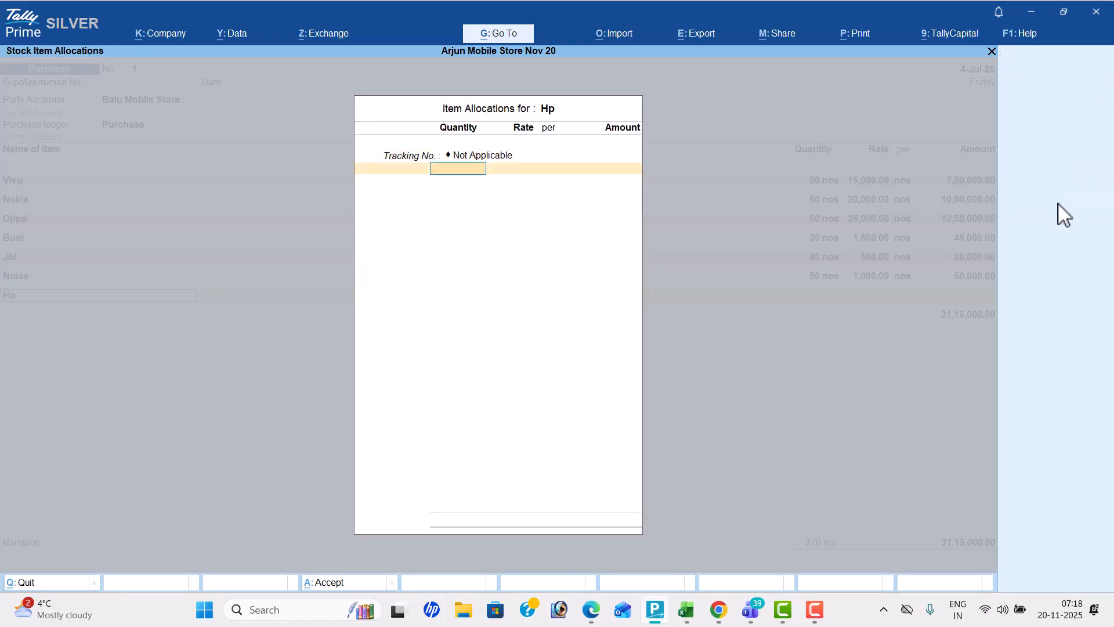
pyautogui.hotkey('alt', 'Tab')
pyautogui.hotkey('alt', 'Tab')
pyautogui.write('60')
pyautogui.press('Return')
pyautogui.write('500')
pyautogui.press('Return')
pyautogui.press('Return')
pyautogui.press('Return')
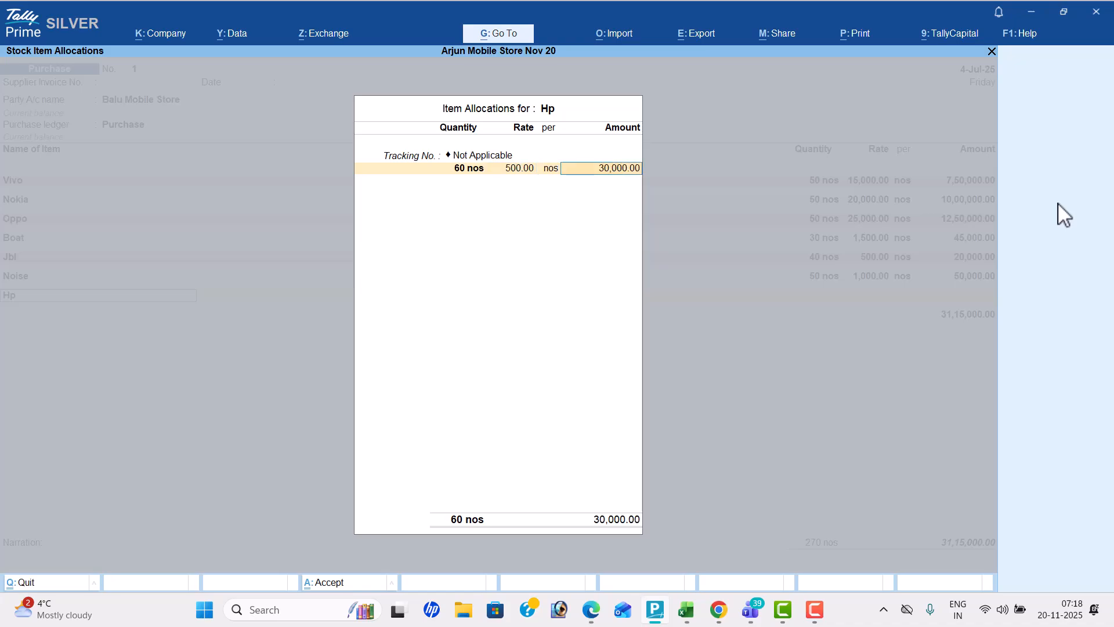
pyautogui.press('Return')
# Check the second pendrive in the PDF and add Sandisk to the purchase voucher
pyautogui.hotkey('alt', 'Tab')
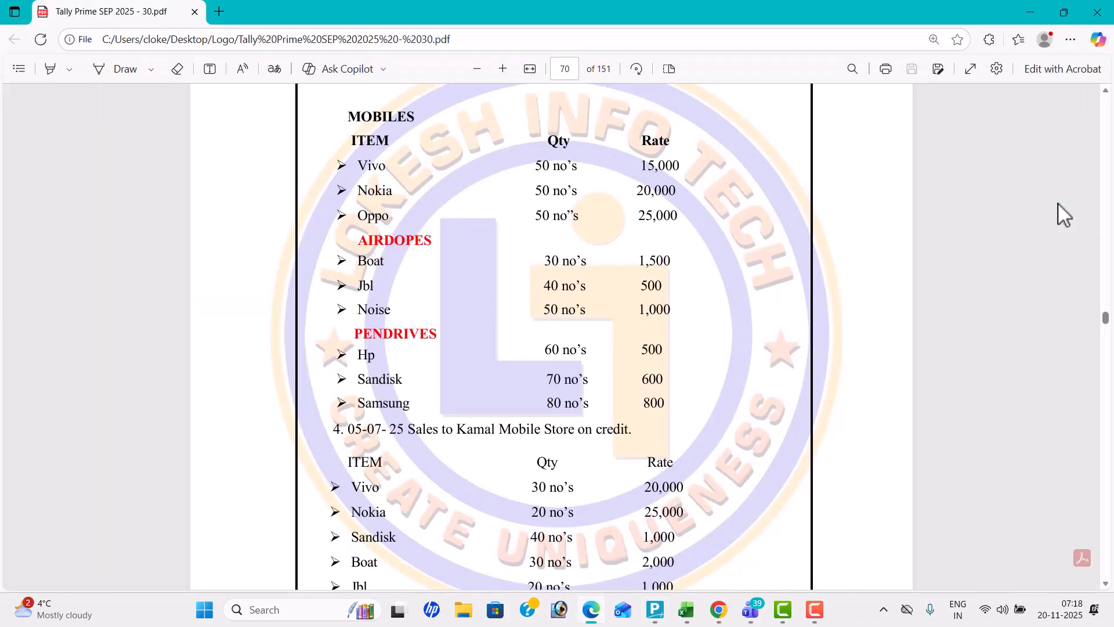
pyautogui.hotkey('alt', 'Tab')
pyautogui.write('Sa')
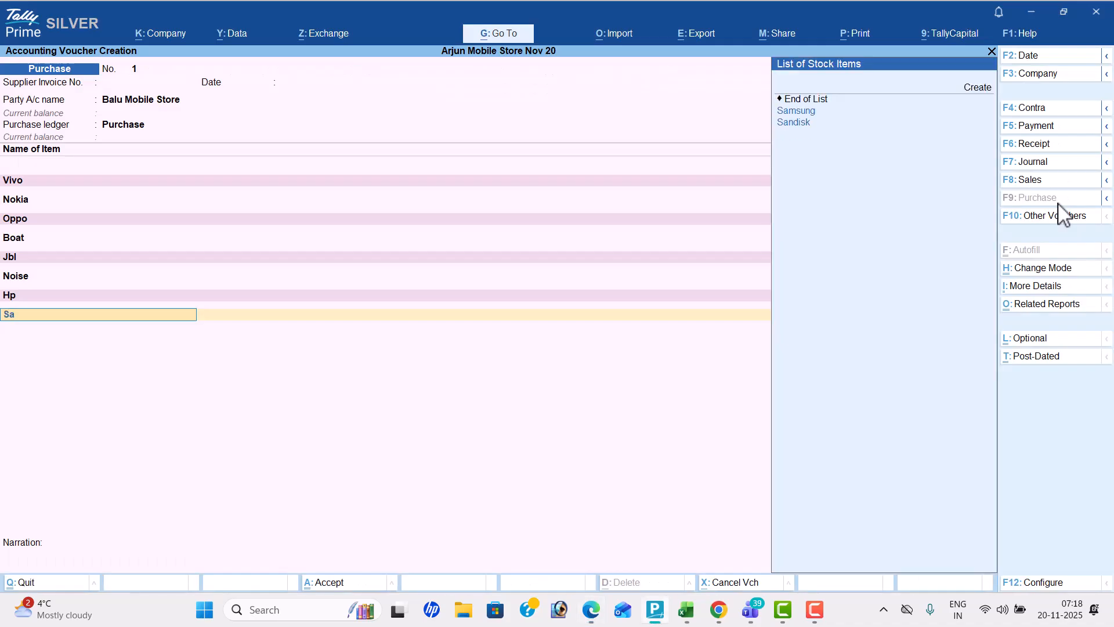
pyautogui.press('Down')
pyautogui.press('Return')
# Check Sandisk's quantity and rate in the PDF and enter 70 nos at 600 in its item allocation
pyautogui.hotkey('alt', 'Tab')
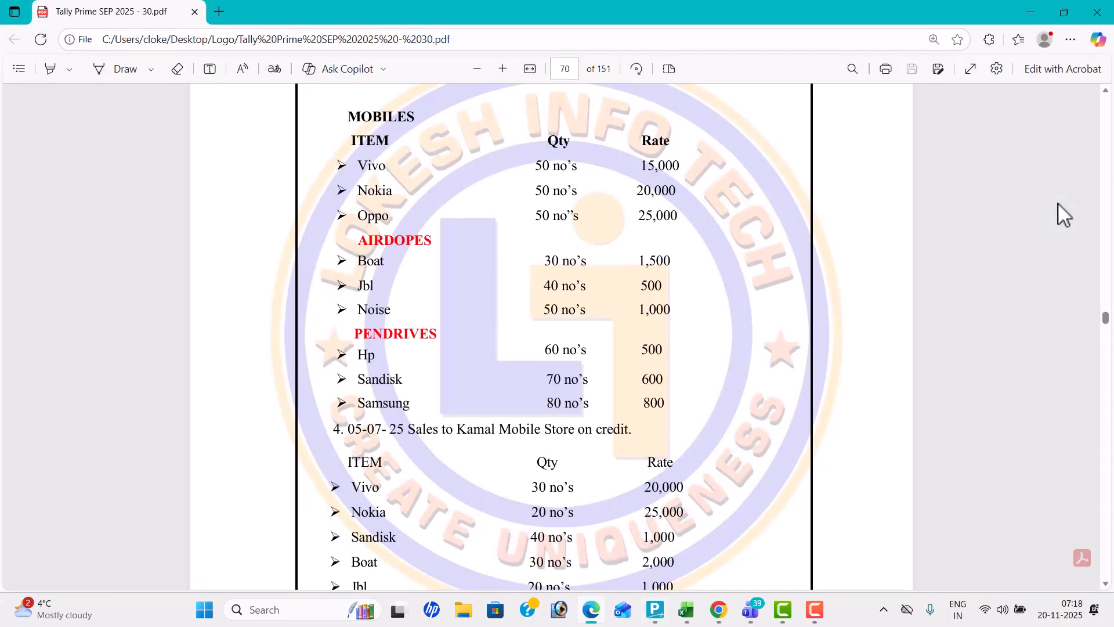
pyautogui.hotkey('alt', 'Tab')
pyautogui.write('70')
pyautogui.press('Return')
pyautogui.write('600')
pyautogui.press('Return')
pyautogui.press('Return')
pyautogui.press('Return')
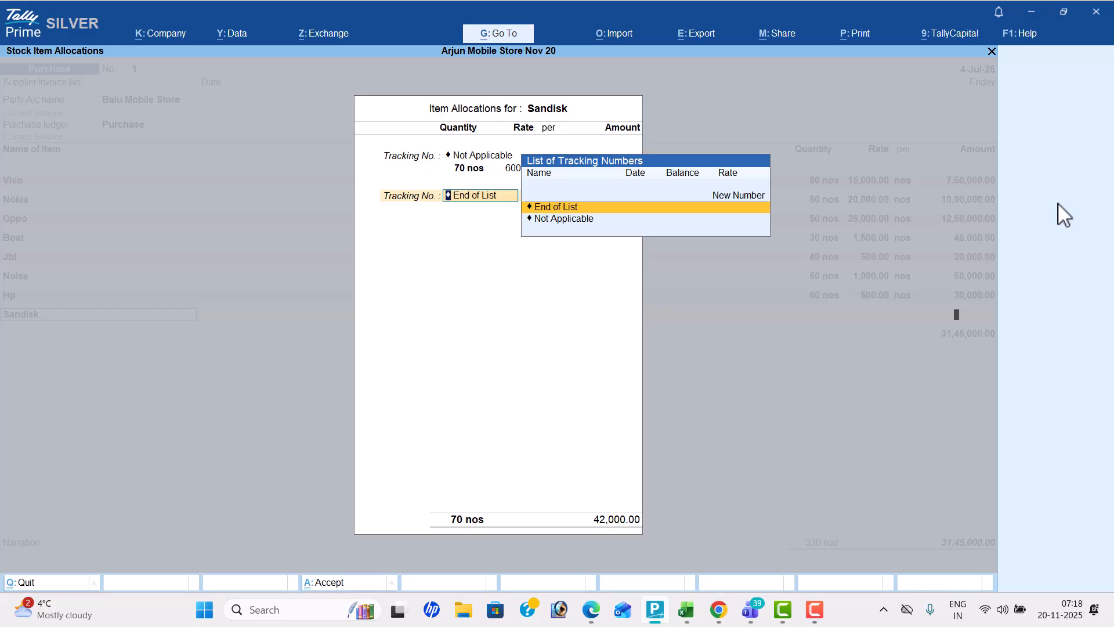
pyautogui.press('Return')
# Check the last pendrive in the PDF and add Samsung to the purchase voucher
pyautogui.hotkey('alt', 'Tab')
pyautogui.hotkey('alt', 'Tab')
pyautogui.write('Sa')
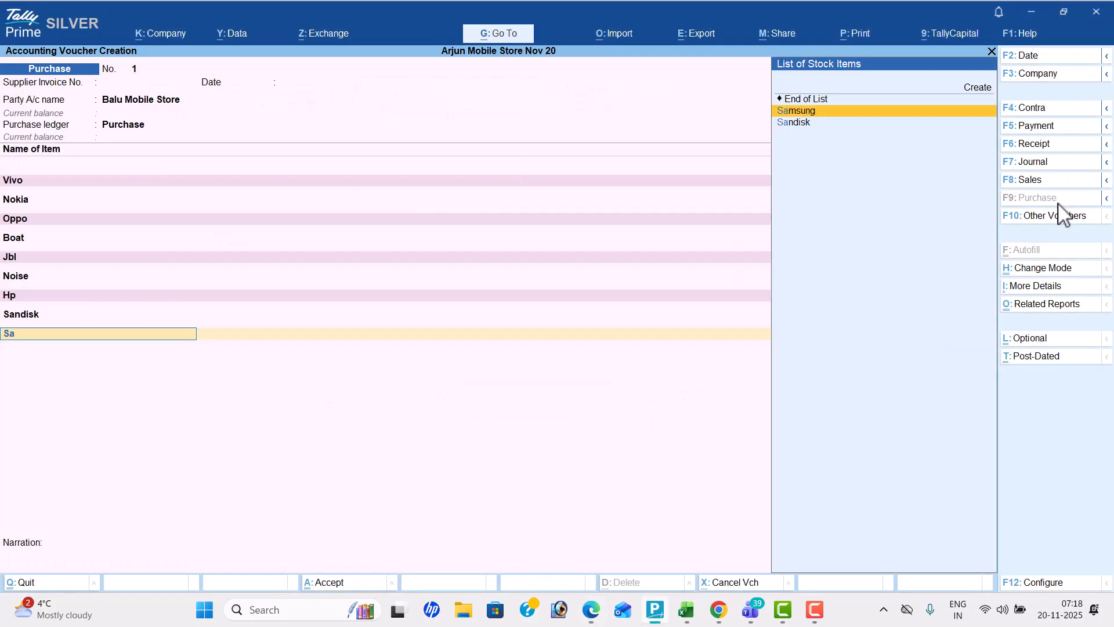
pyautogui.press('Return')
# Check Samsung's quantity and rate in the PDF and enter 80 nos at 800 in its item allocation
pyautogui.hotkey('alt', 'Tab')
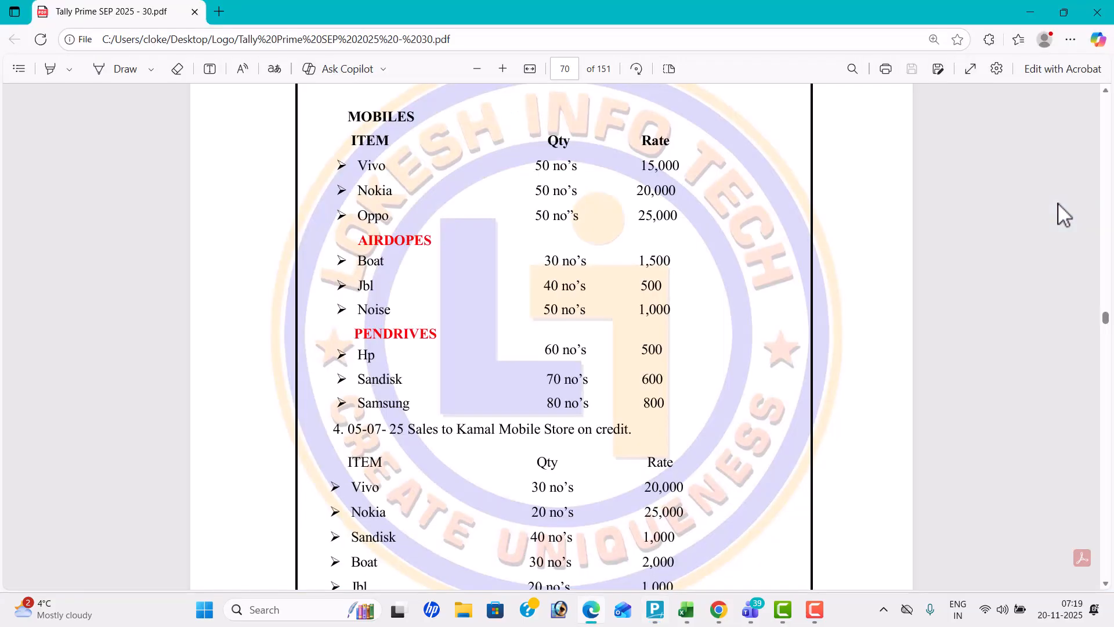
pyautogui.hotkey('alt', 'Tab')
pyautogui.write('80')
pyautogui.press('Return')
pyautogui.write('800')
pyautogui.press('Return')
pyautogui.press('Return')
pyautogui.press('Return')
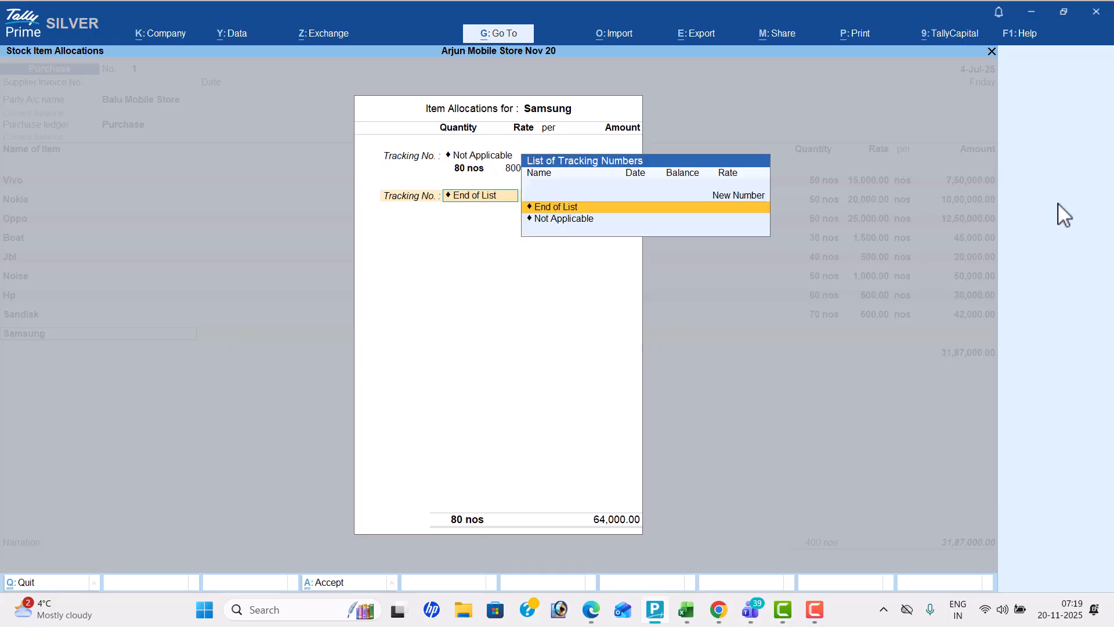
pyautogui.press('Return')
pyautogui.press('Return')
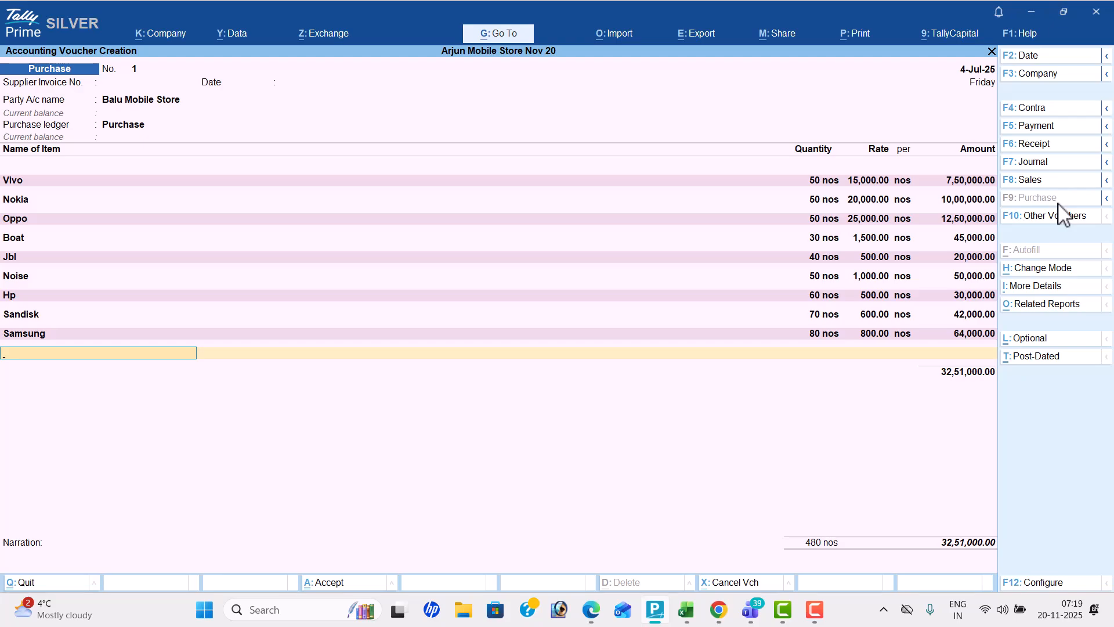
# End the item list, leave the narration blank, and save the purchase voucher
pyautogui.press('Return')
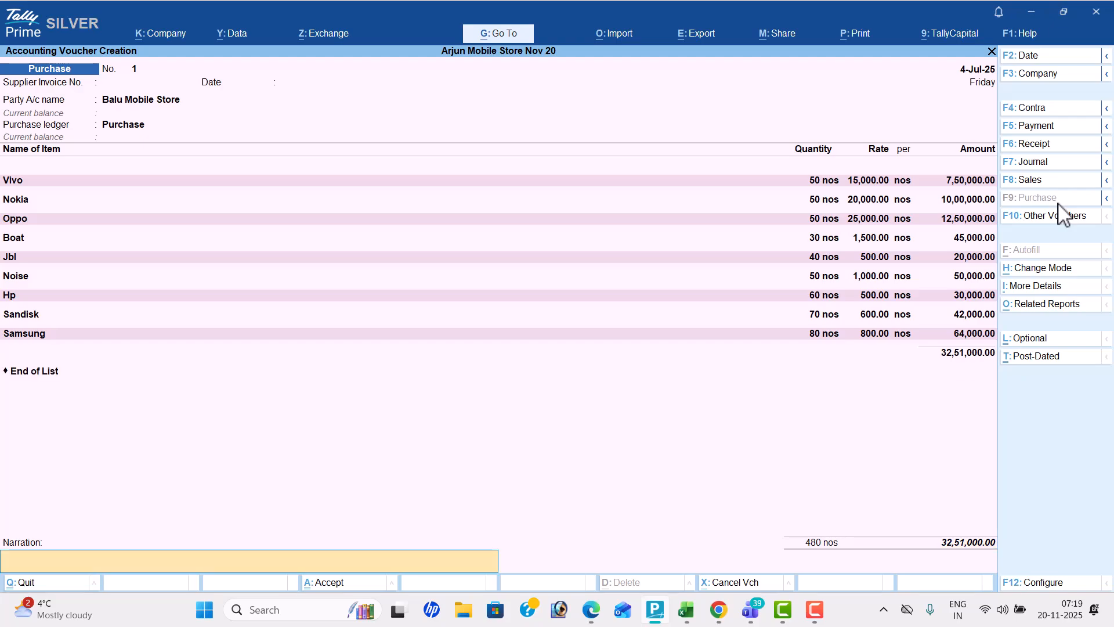
pyautogui.press('Return')
pyautogui.press('Return')
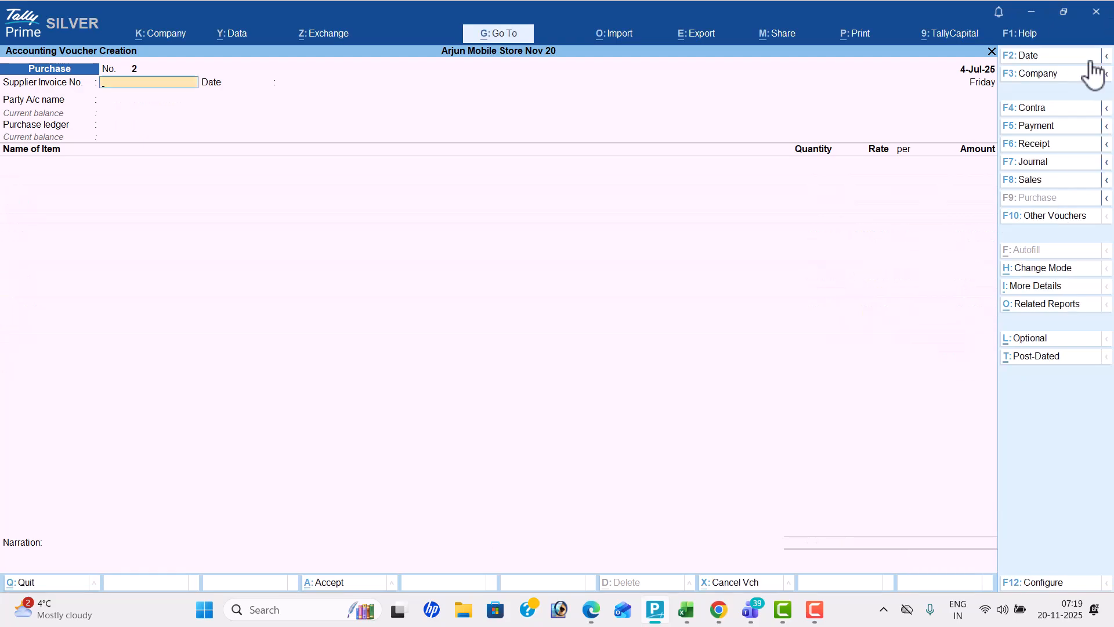
# Start a sales voucher, check transaction 4 in the PDF, and set the voucher date to 5-7
pyautogui.click(1031, 179)
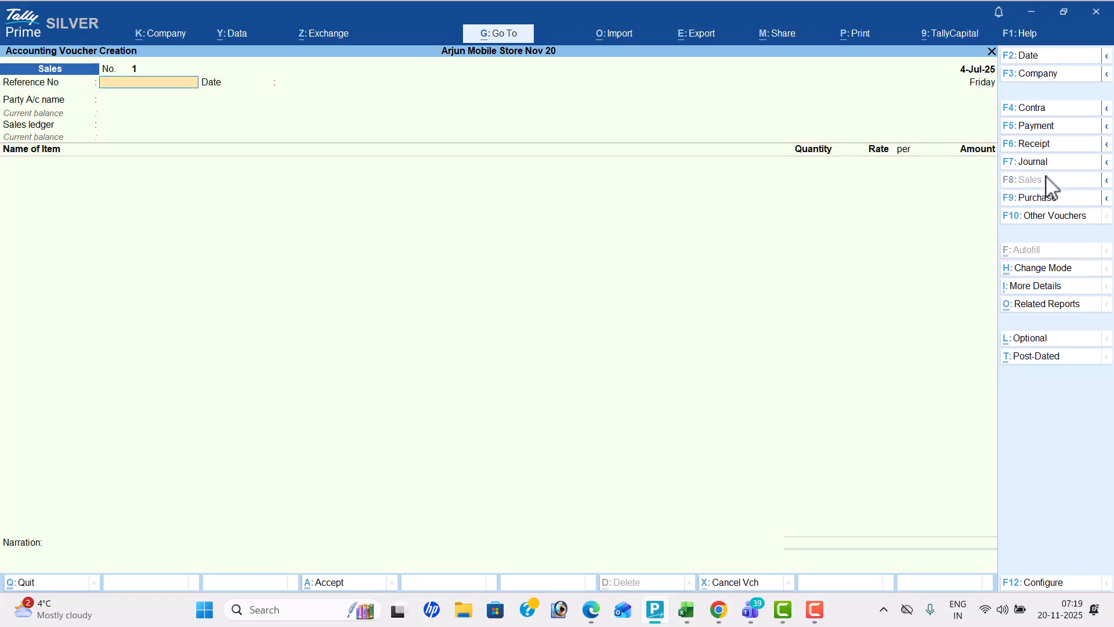
pyautogui.hotkey('alt', 'Tab')
pyautogui.scroll(-3, 1046, 177)
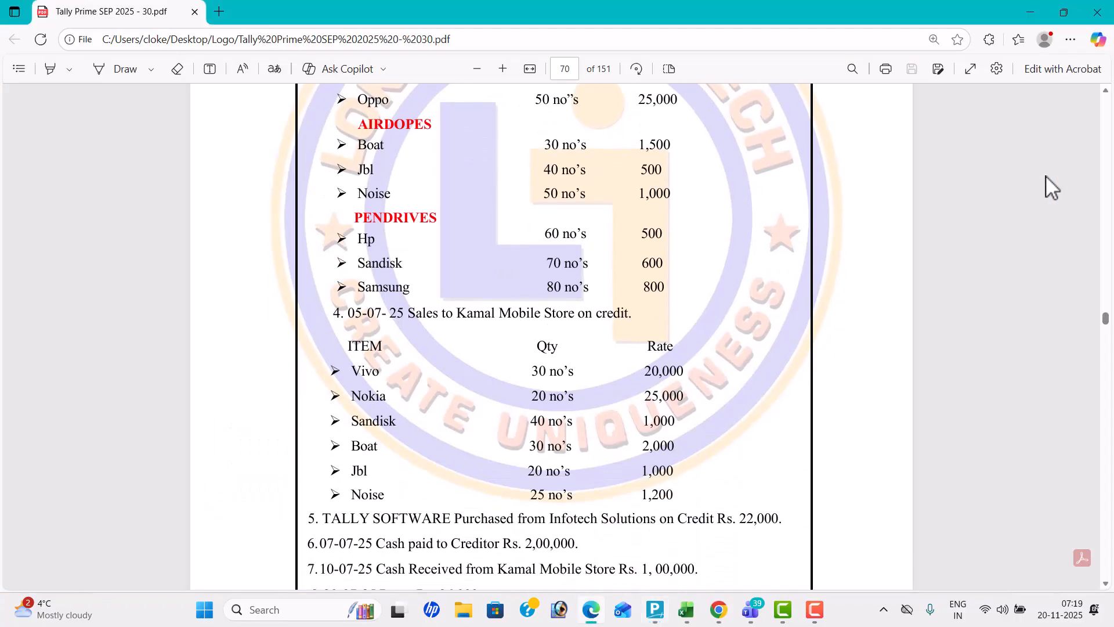
pyautogui.hotkey('alt', 'Tab')
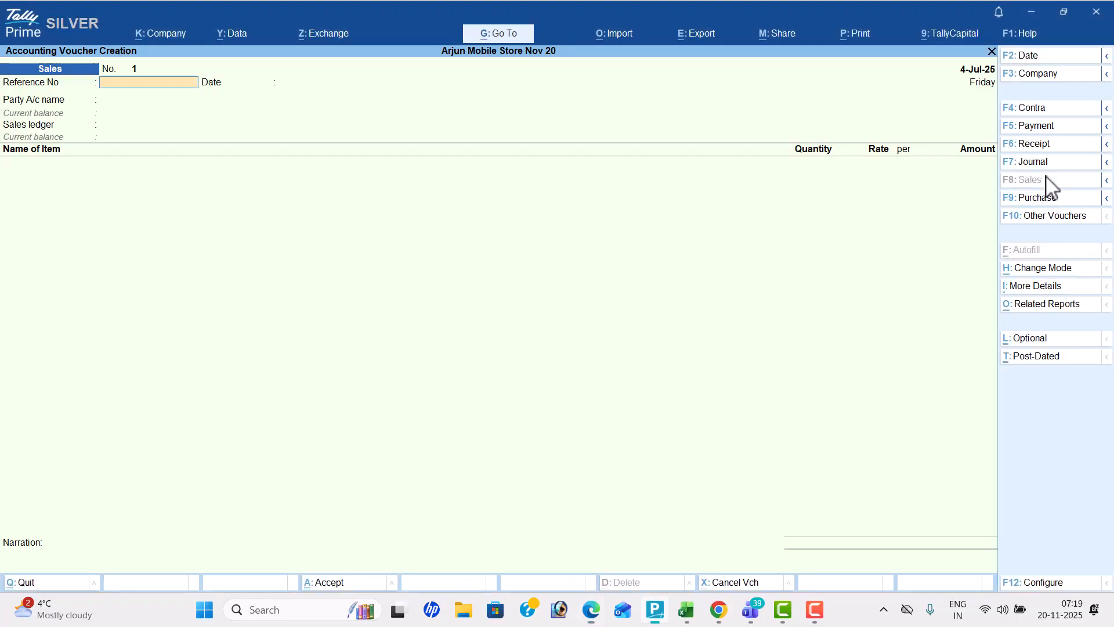
pyautogui.click(1043, 68)
pyautogui.write('5-7')
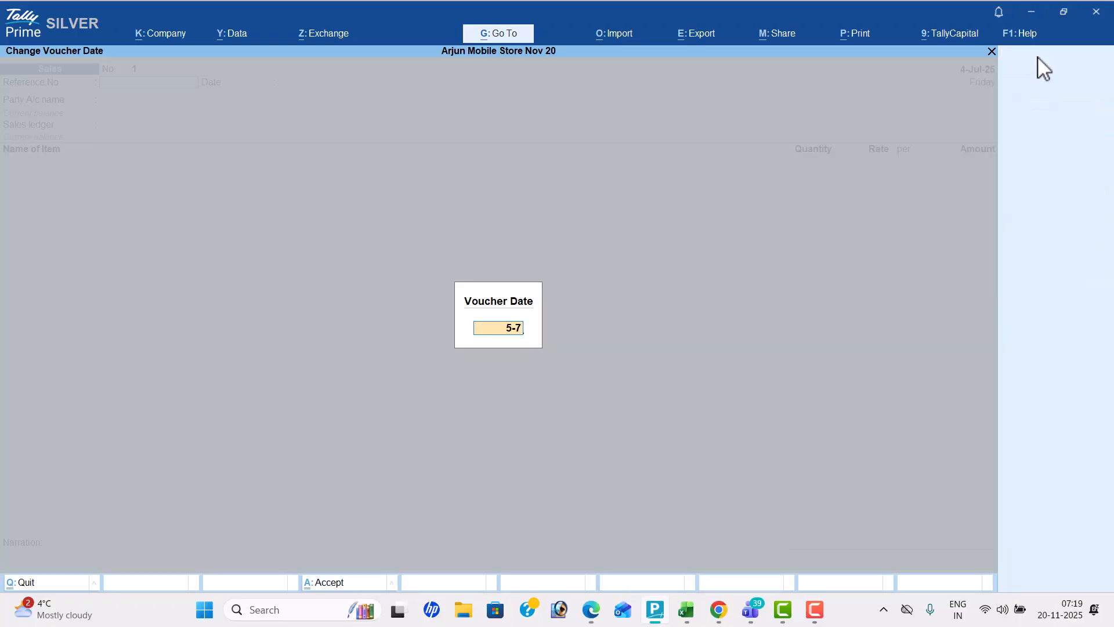
pyautogui.press('Return')
# Choose Kamal Mobile Store as the party, accept its party details, and select the Sales ledger
pyautogui.press('Down')
pyautogui.press('Down')
pyautogui.press('Down')
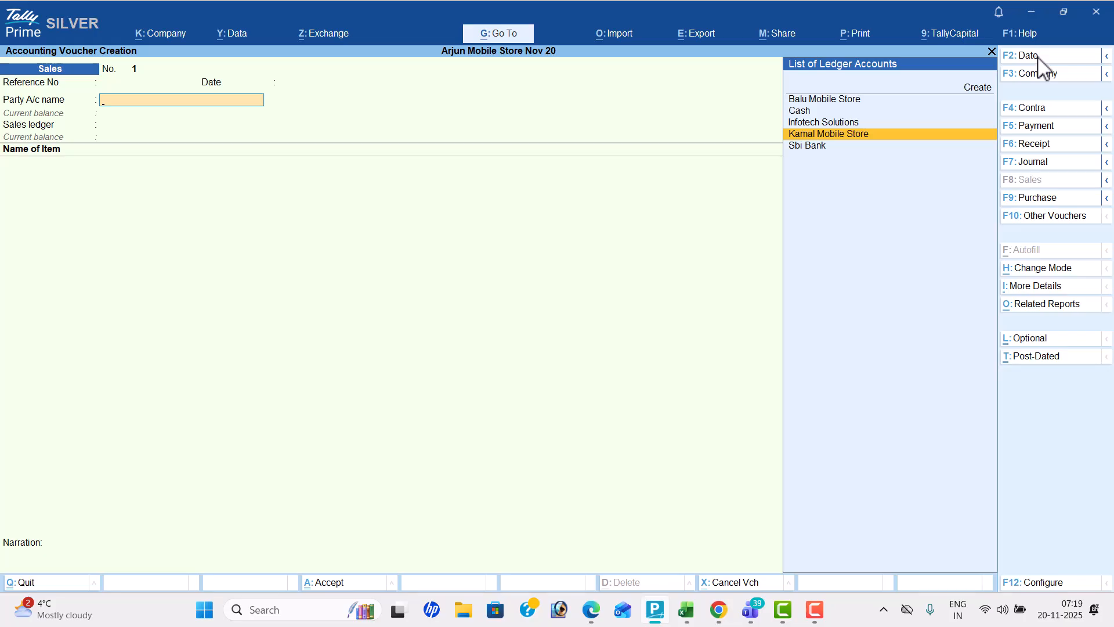
pyautogui.press('Return')
pyautogui.press('Return')
pyautogui.hotkey('ctrl', 'a')
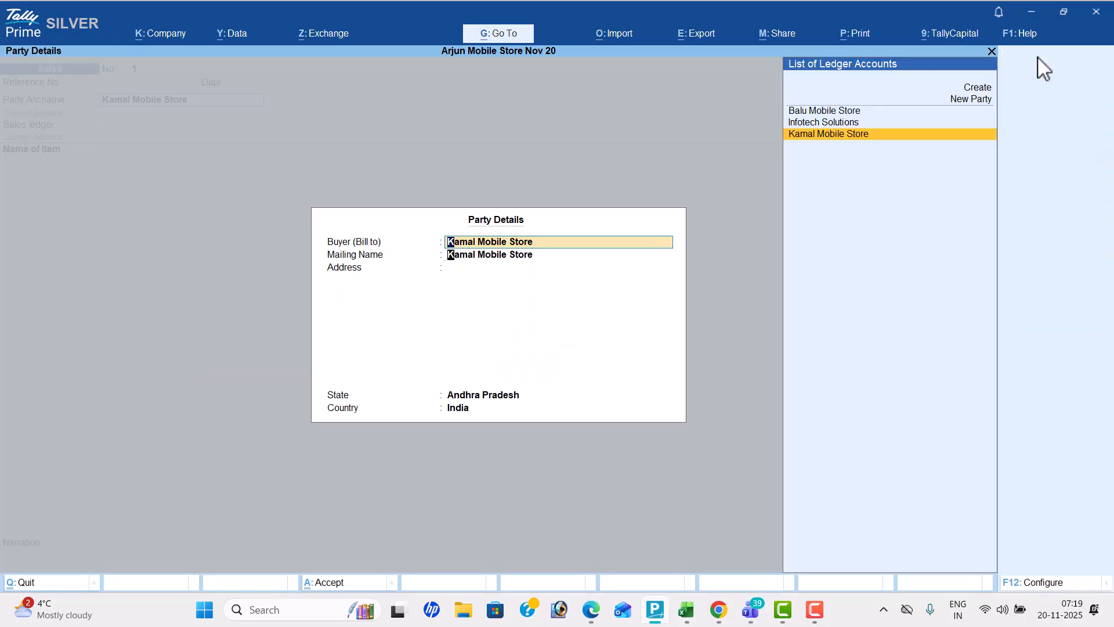
pyautogui.press('Return')
pyautogui.press('Return')
pyautogui.press('Return')
pyautogui.press('Return')
pyautogui.press('Return')
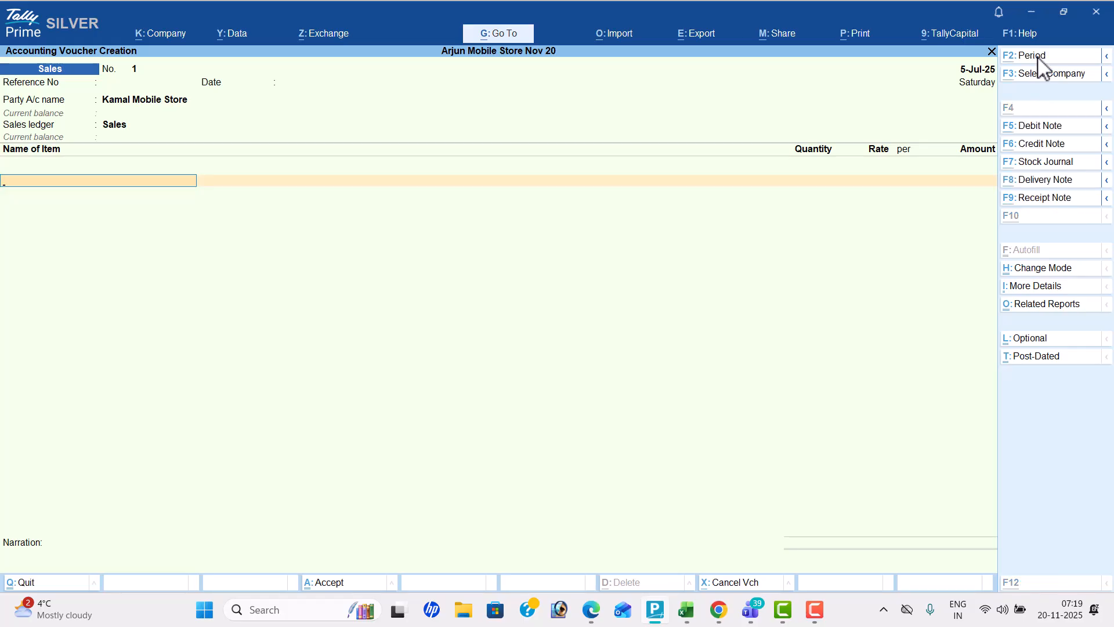
# Check the first sold item in the PDF and add Vivo to the sales voucher with tracking not applicable
pyautogui.hotkey('alt', 'Tab')
# Check Vivo's quantity and rate in the PDF and enter 30 nos at 20,000 in its item allocation
pyautogui.hotkey('alt', 'Tab')
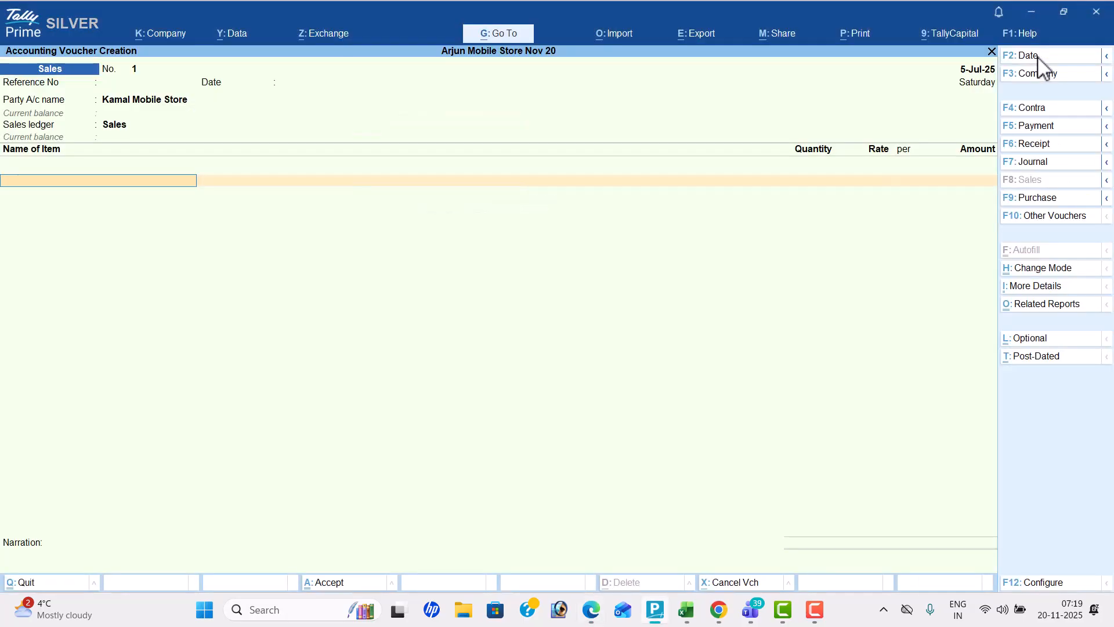
pyautogui.write('vivo')
pyautogui.press('Return')
pyautogui.press('Return')
pyautogui.hotkey('alt', 'Tab')
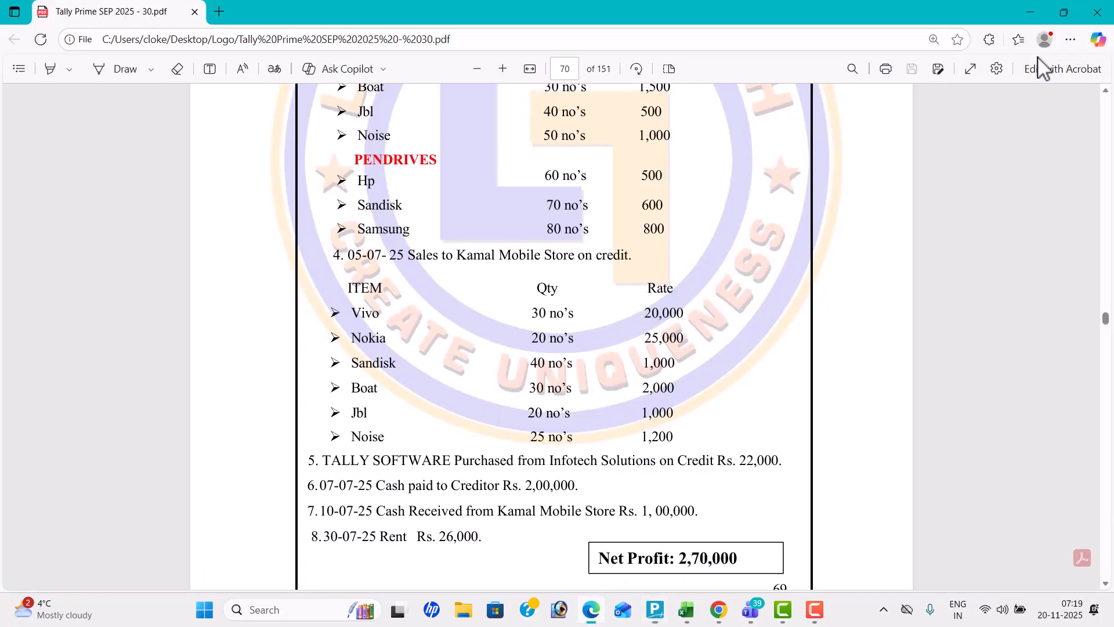
pyautogui.hotkey('alt', 'Tab')
pyautogui.write('30')
pyautogui.press('Return')
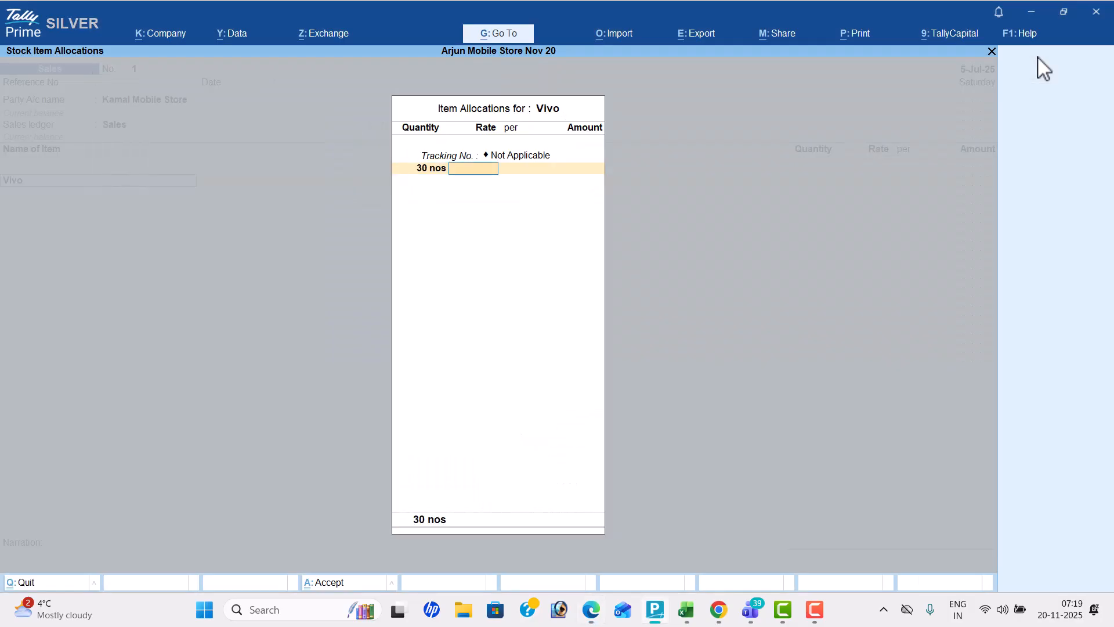
pyautogui.hotkey('alt', 'Tab')
pyautogui.hotkey('alt', 'Tab')
pyautogui.write('20000')
pyautogui.press('Return')
# Check the second sold item in the PDF and add Nokia to the sales voucher
pyautogui.press('Return')
pyautogui.press('Return')
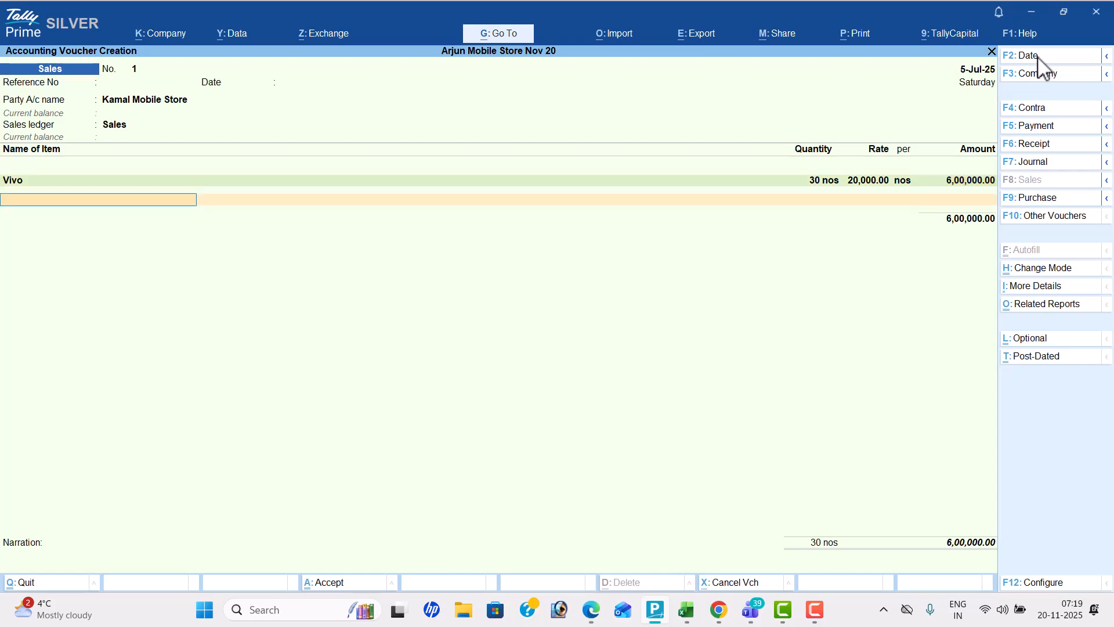
pyautogui.hotkey('alt', 'Tab')
# Check Nokia's quantity and rate in the PDF and enter 20 nos at 25,000 in its item allocation
pyautogui.hotkey('alt', 'Tab')
pyautogui.write('Nok')
pyautogui.press('Return')
pyautogui.press('Return')
pyautogui.hotkey('alt', 'Tab')
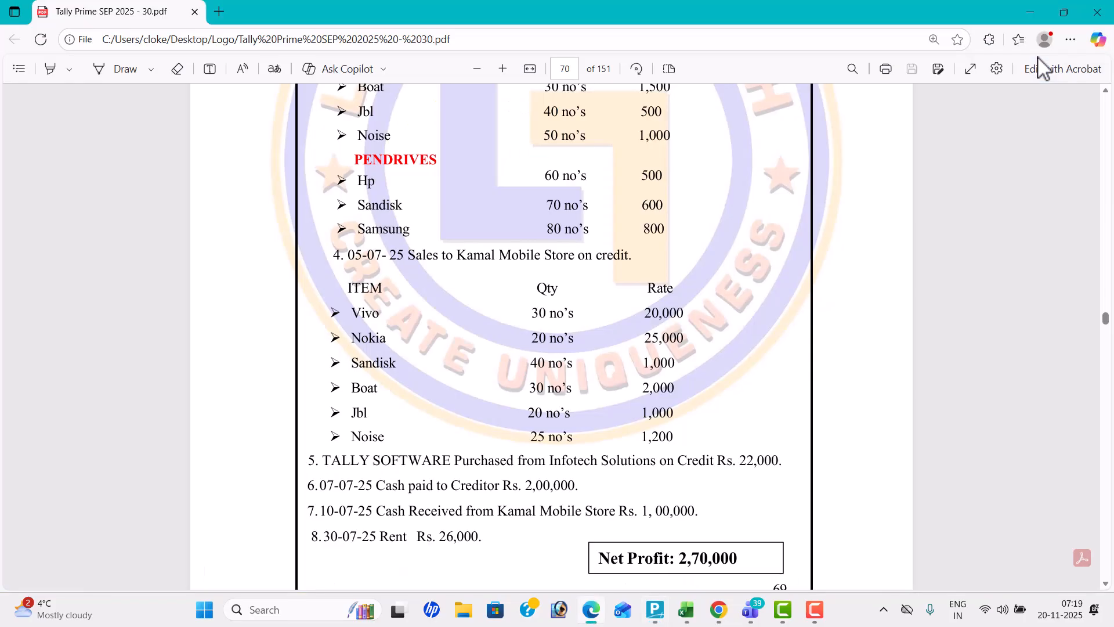
pyautogui.hotkey('alt', 'Tab')
pyautogui.write('20')
pyautogui.press('Return')
pyautogui.write('25,000')
pyautogui.press('Return')
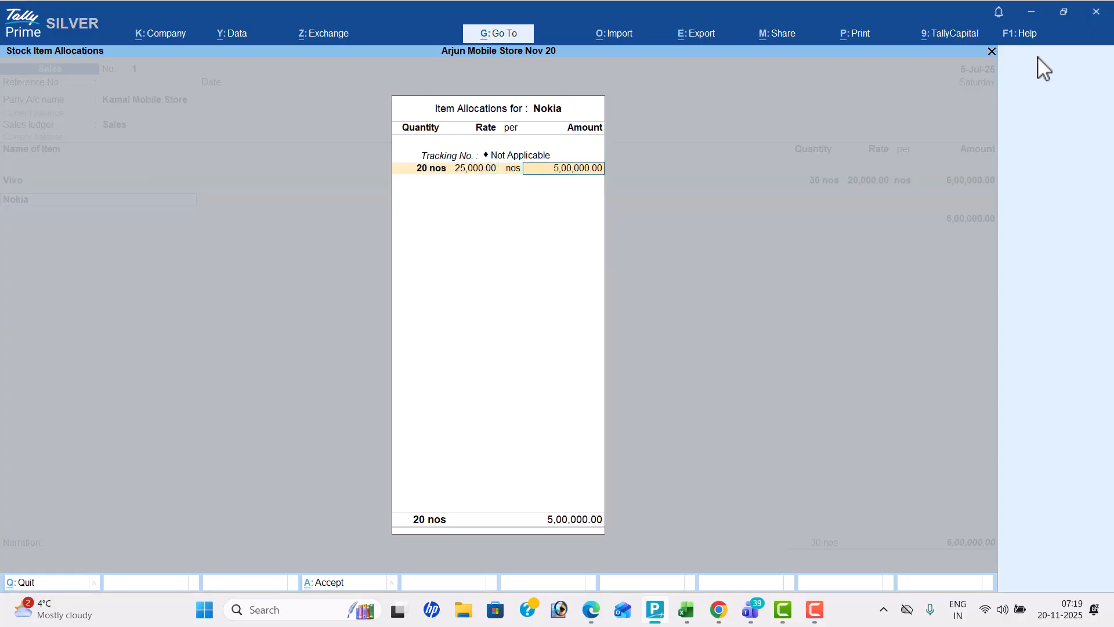
pyautogui.press('Return')
pyautogui.press('Return')
# Check the third sold item in the PDF and add Sandisk to the sales voucher
pyautogui.hotkey('alt', 'Tab')
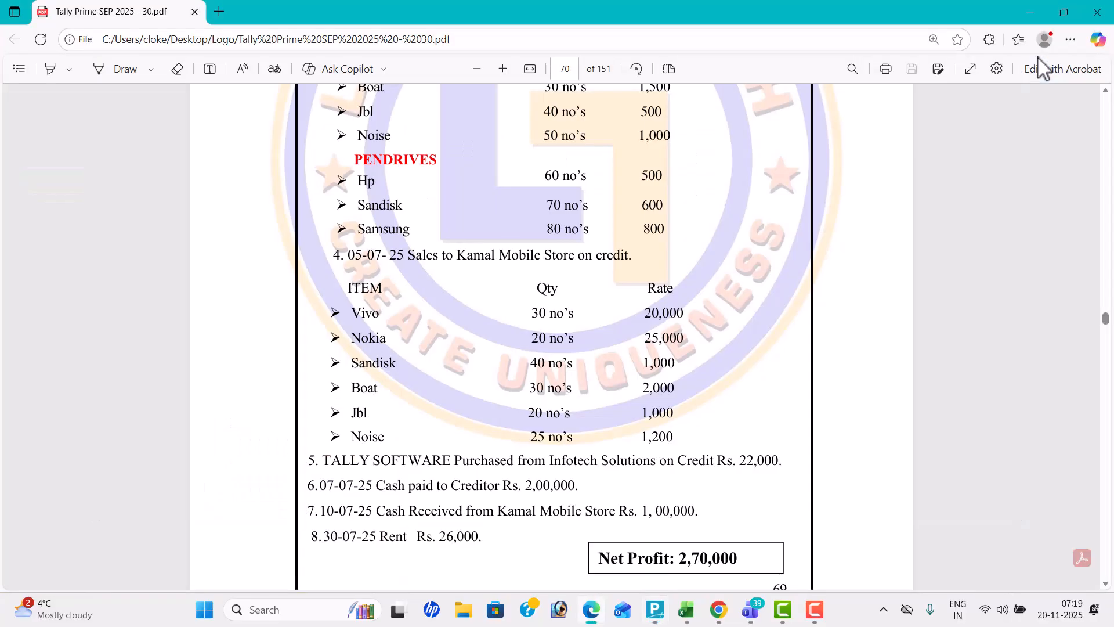
pyautogui.hotkey('alt', 'Tab')
pyautogui.write('Sa')
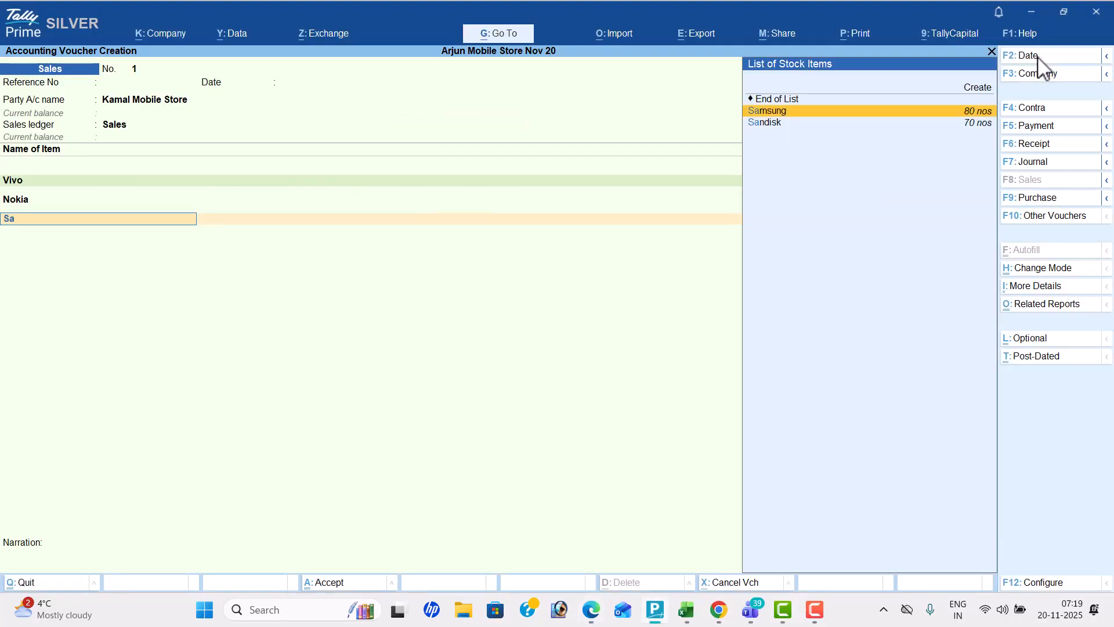
pyautogui.press('Down')
pyautogui.press('Return')
pyautogui.press('Return')
# Check Sandisk's sales quantity and rate in the PDF and enter 40 nos at 1,000 in its item allocation
pyautogui.hotkey('alt', 'Tab')
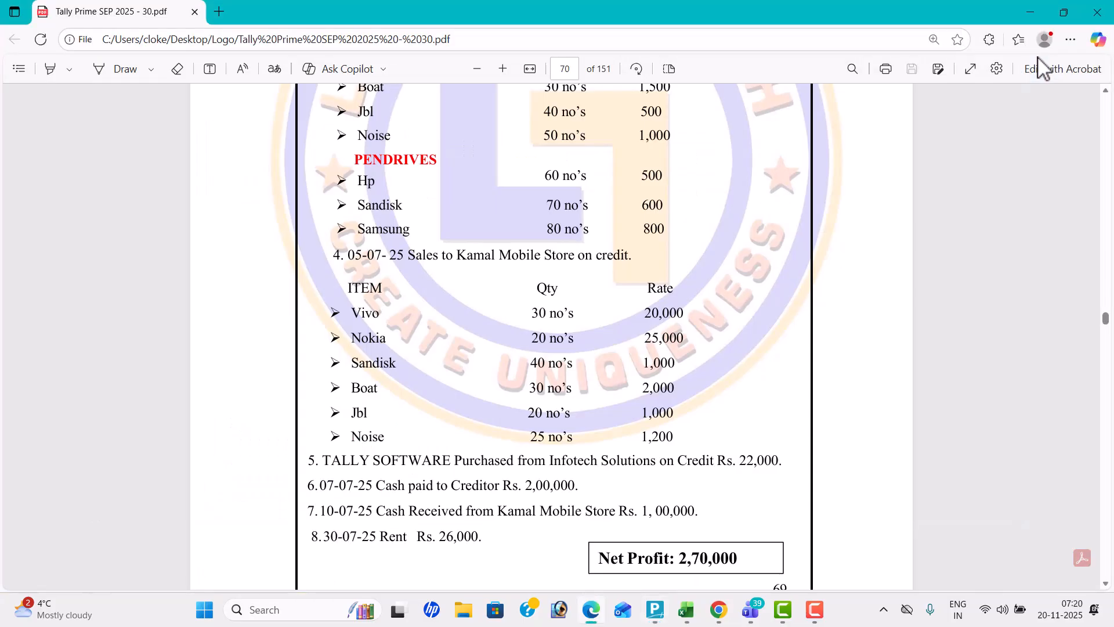
pyautogui.hotkey('alt', 'Tab')
pyautogui.write('40')
pyautogui.press('Return')
pyautogui.write('1,000')
pyautogui.hotkey('alt', 'Tab')
pyautogui.hotkey('alt', 'Tab')
pyautogui.press('Return')
pyautogui.press('Return')
pyautogui.press('Return')
pyautogui.press('Return')
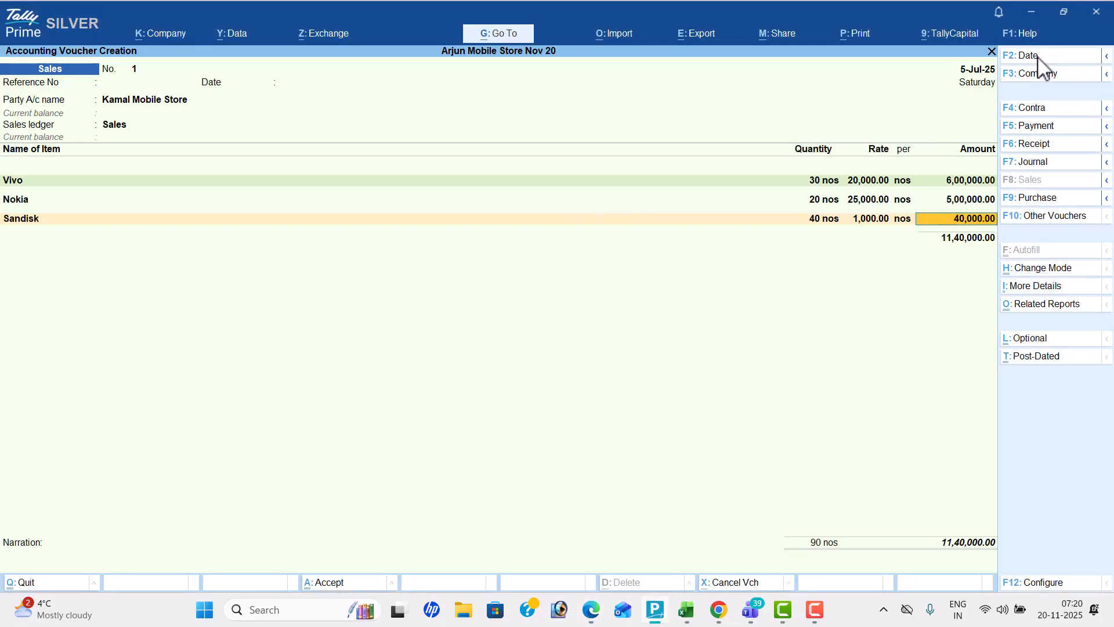
# Check the fourth sold item in the PDF and add Boat to the sales voucher
pyautogui.hotkey('alt', 'Tab')
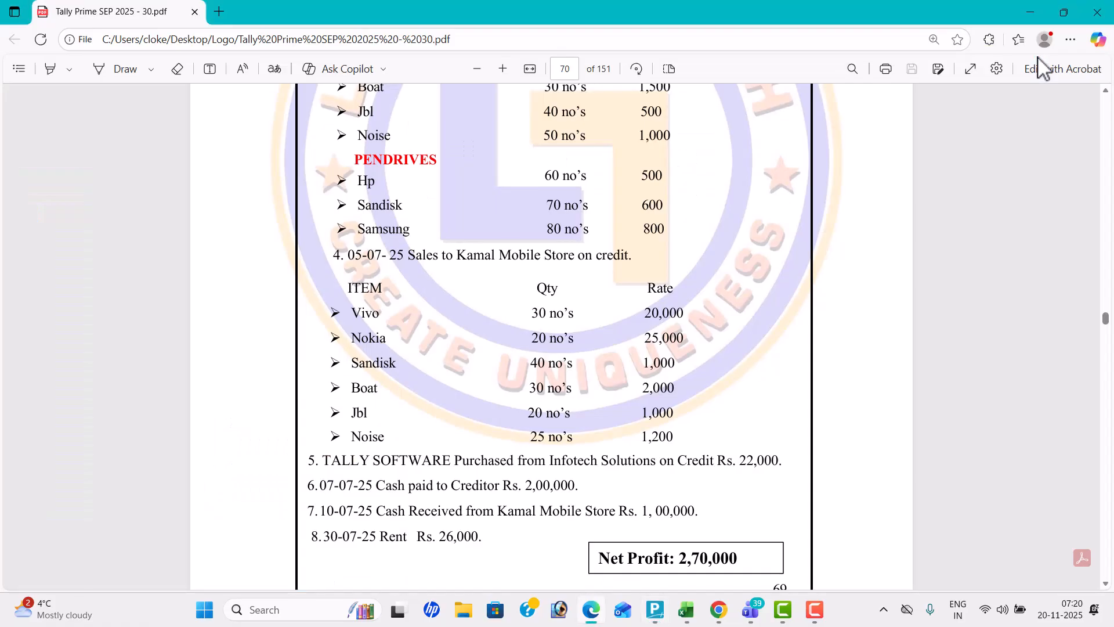
pyautogui.hotkey('alt', 'Tab')
pyautogui.write('Bo')
pyautogui.press('Return')
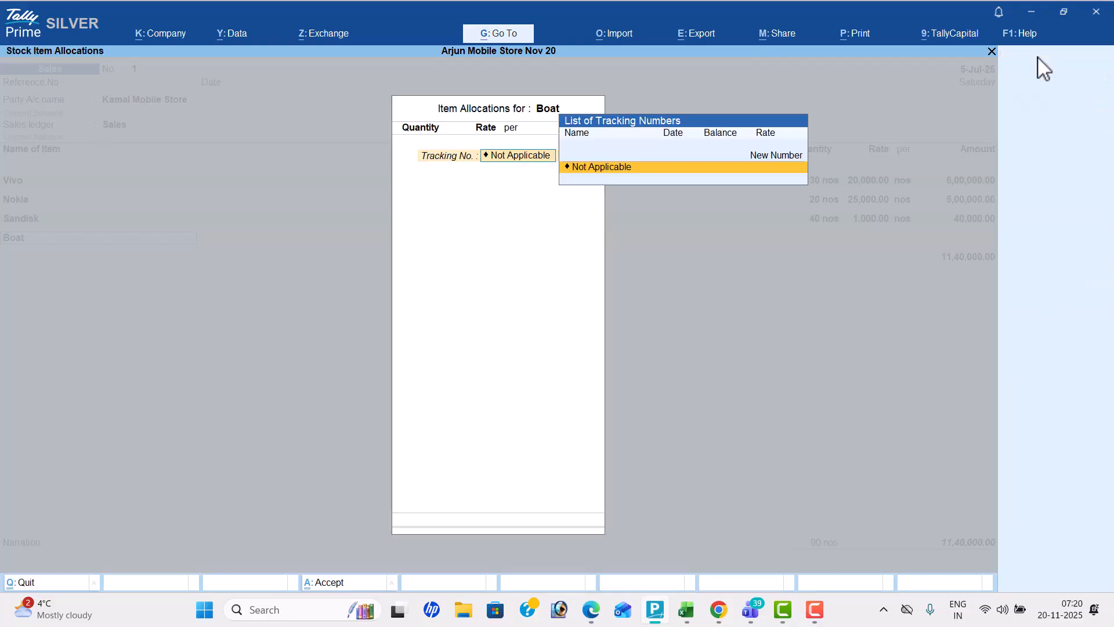
# Check Boat's quantity and rate in the PDF and enter 30 nos at 2,000 in its item allocation
pyautogui.hotkey('alt', 'Tab')
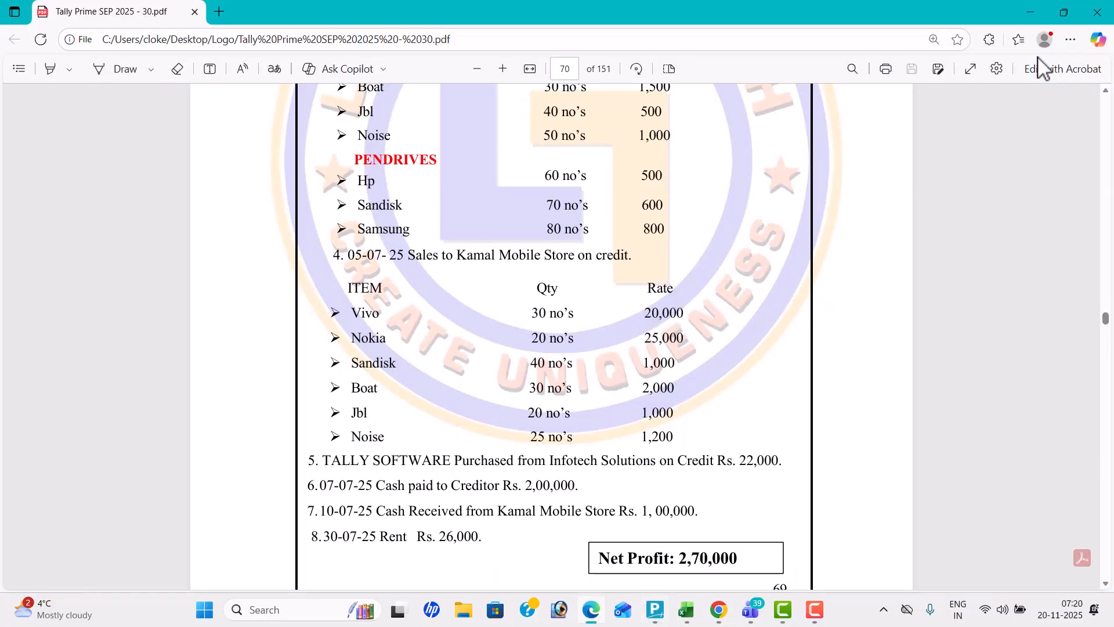
pyautogui.hotkey('alt', 'Tab')
pyautogui.write('30')
pyautogui.press('Return')
pyautogui.write('2,000')
pyautogui.press('Return')
pyautogui.press('Return')
pyautogui.press('Return')
pyautogui.press('Return')
pyautogui.press('Return')
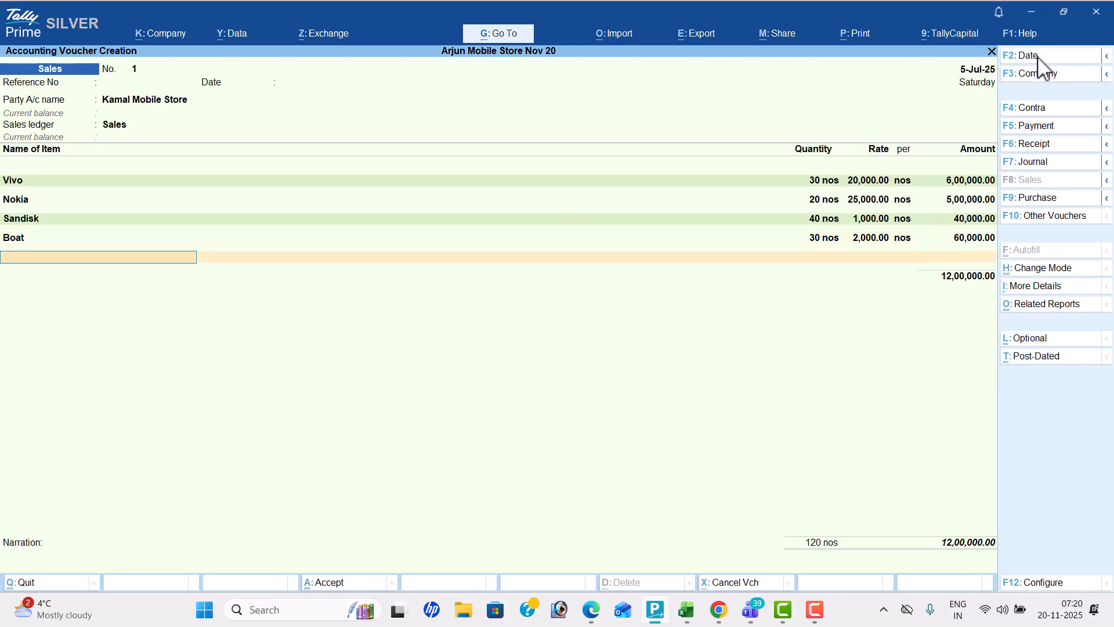
# Check the fifth sold item in the PDF and add Jbl to the sales voucher
pyautogui.hotkey('alt', 'Tab')
pyautogui.hotkey('alt', 'Tab')
pyautogui.write('Jb')
pyautogui.press('Return')
pyautogui.press('Return')
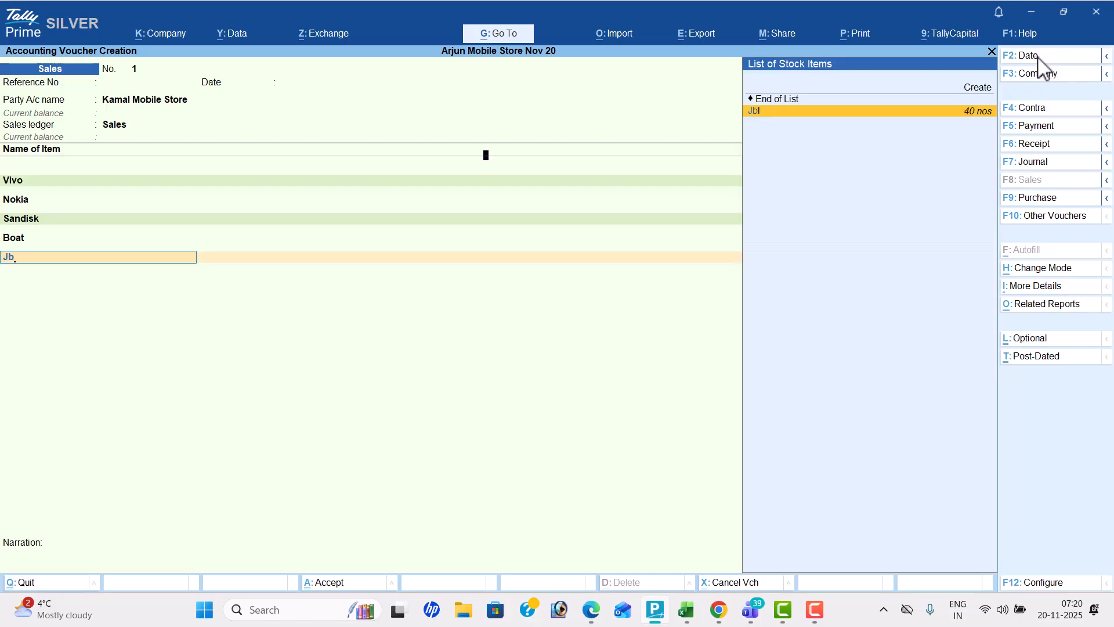
# Check Jbl's quantity and rate in the PDF and enter 20 nos at 1,000 in its item allocation
pyautogui.hotkey('alt', 'Tab')
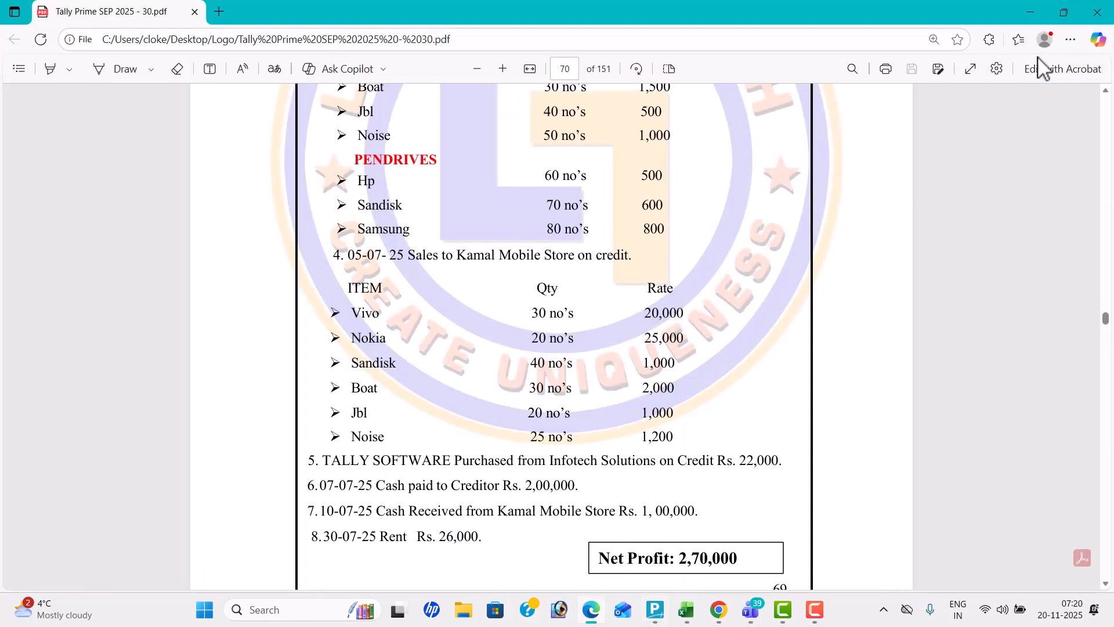
pyautogui.hotkey('alt', 'Tab')
pyautogui.write('20')
pyautogui.press('Return')
pyautogui.write('1,000')
pyautogui.press('Return')
pyautogui.press('Return')
pyautogui.press('Return')
pyautogui.press('Return')
pyautogui.press('Return')
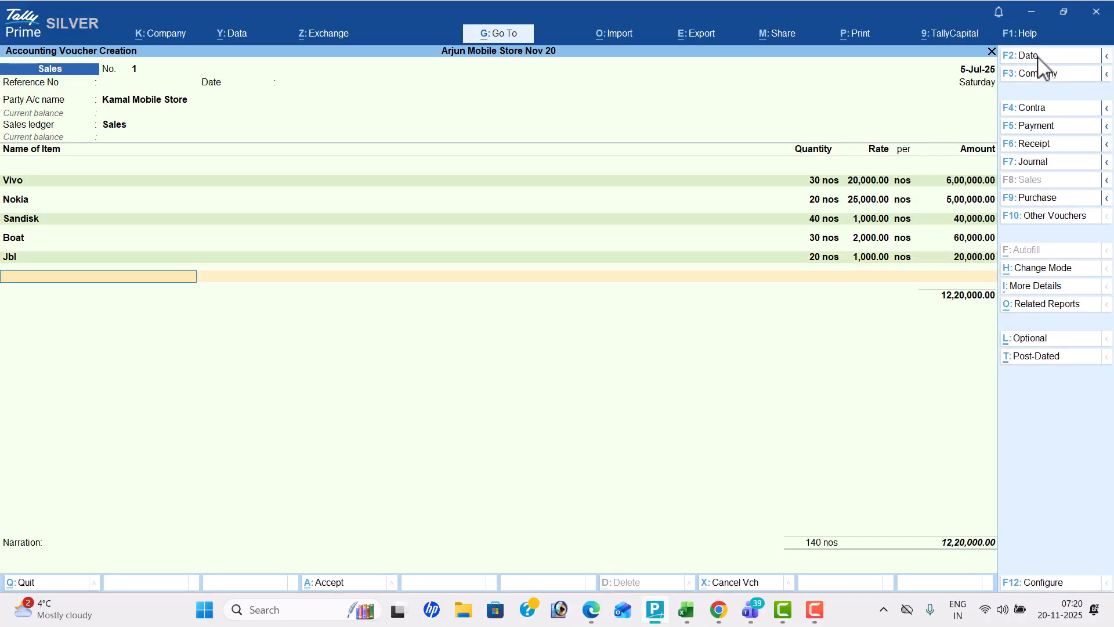
# Check the last sold item in the PDF and add Noise to the sales voucher
pyautogui.hotkey('alt', 'Tab')
pyautogui.hotkey('alt', 'Tab')
pyautogui.write('No')
pyautogui.press('Return')
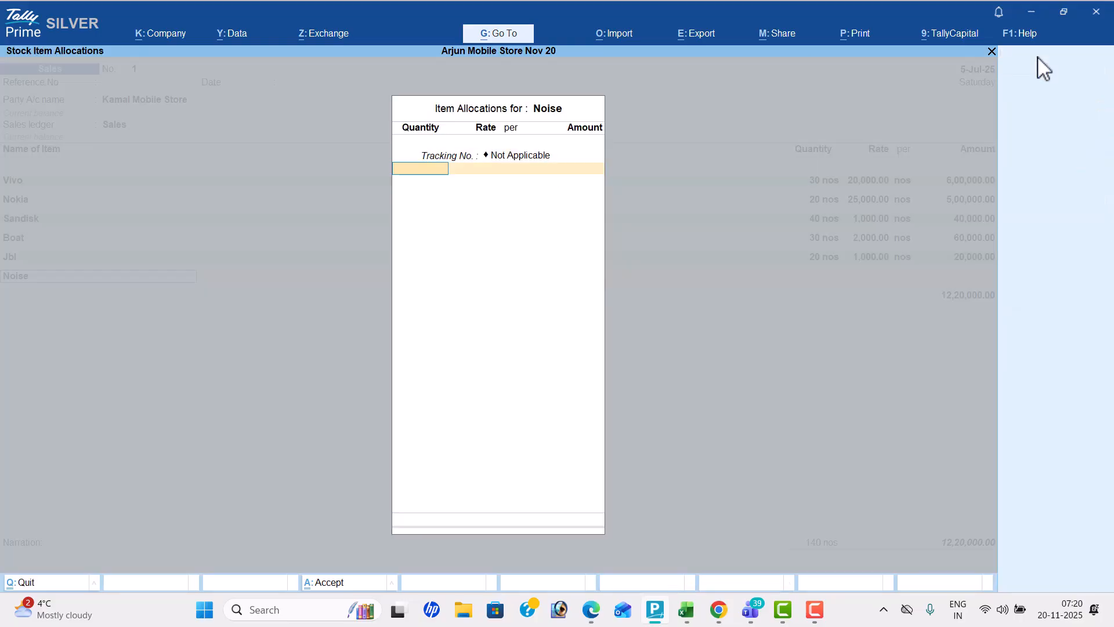
# Check Noise's quantity and rate in the PDF and enter 25 nos at 1,200 in its item allocation
pyautogui.hotkey('alt', 'Tab')
pyautogui.hotkey('alt', 'Tab')
pyautogui.write('25')
pyautogui.press('Return')
pyautogui.write('1,200')
pyautogui.press('Return')
pyautogui.press('Return')
pyautogui.press('Return')
pyautogui.press('Return')
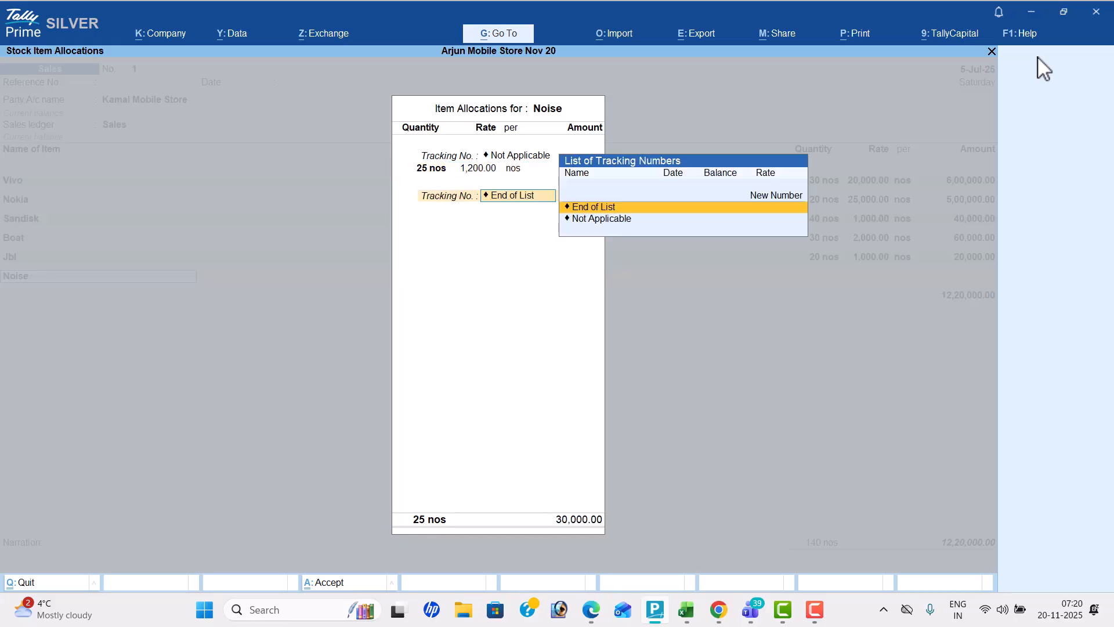
pyautogui.press('Return')
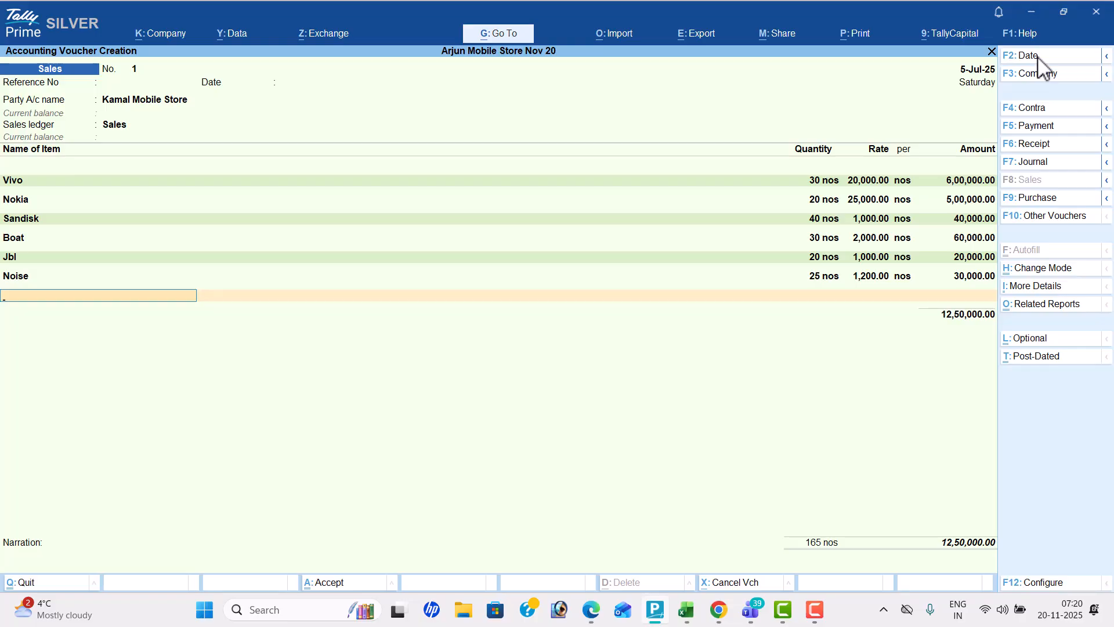
# Open the print preview of the sales invoice and enlarge it for reading
pyautogui.press('ctrl')
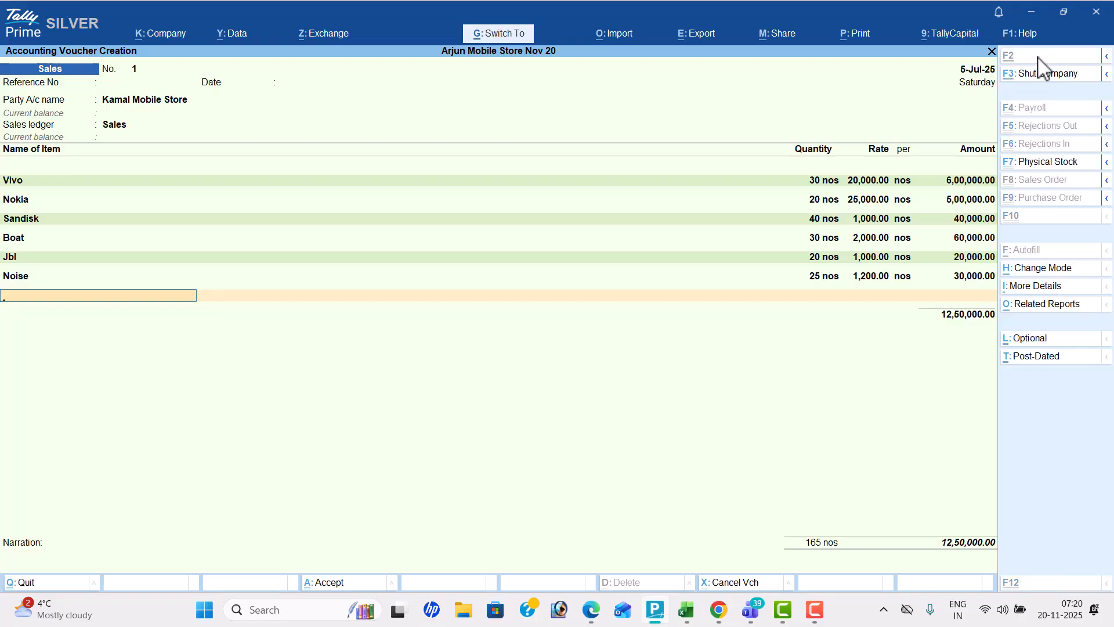
pyautogui.hotkey('ctrl', 'p')
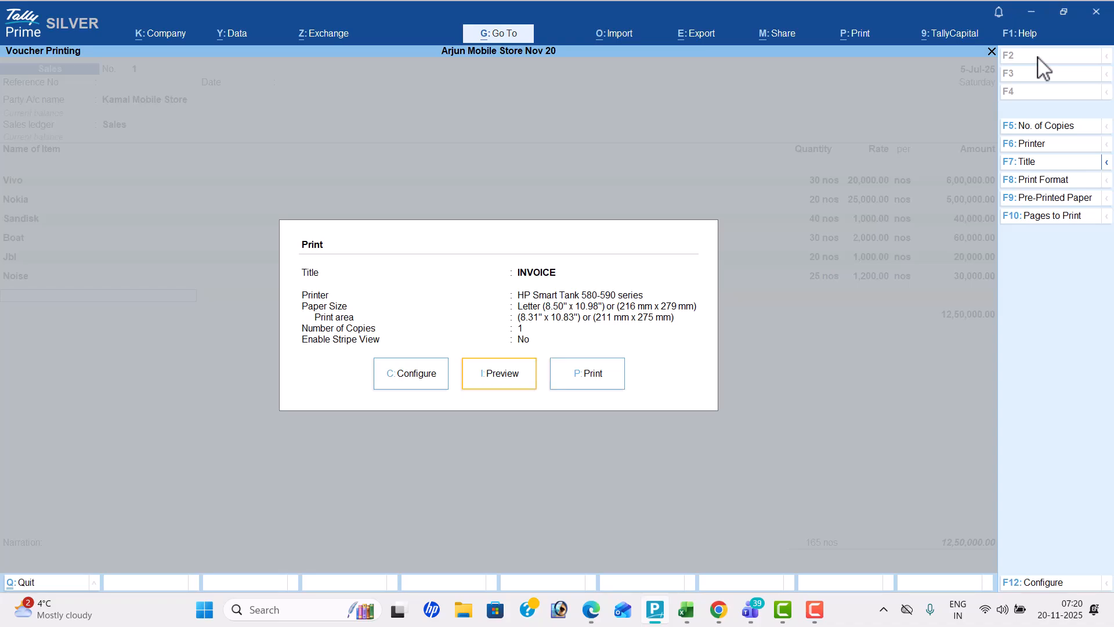
pyautogui.press('i')
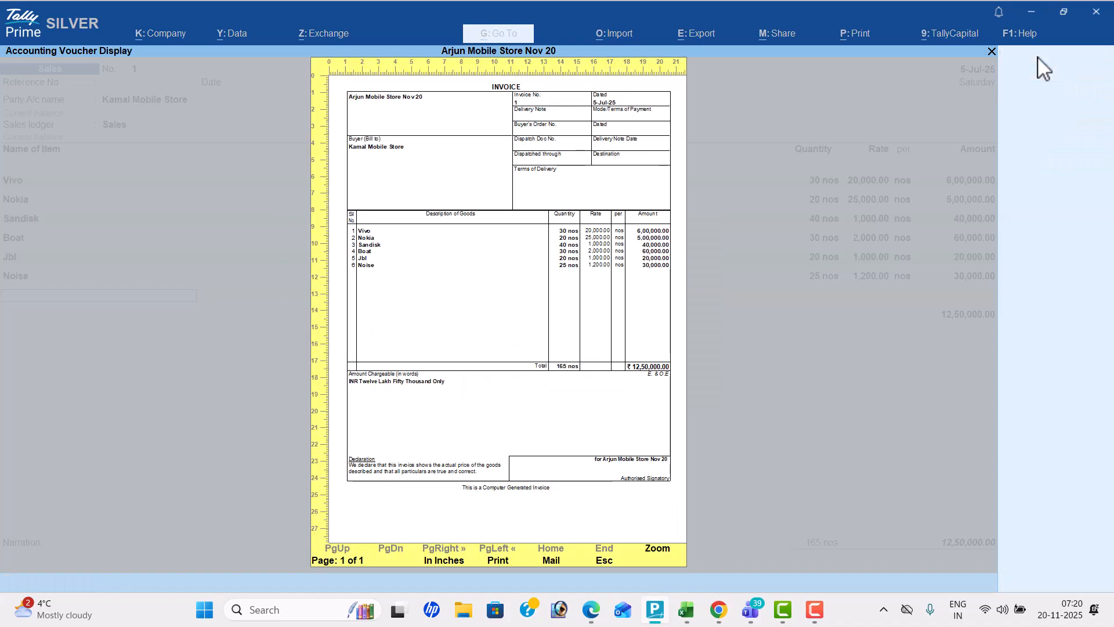
pyautogui.hotkey('alt', 'z')
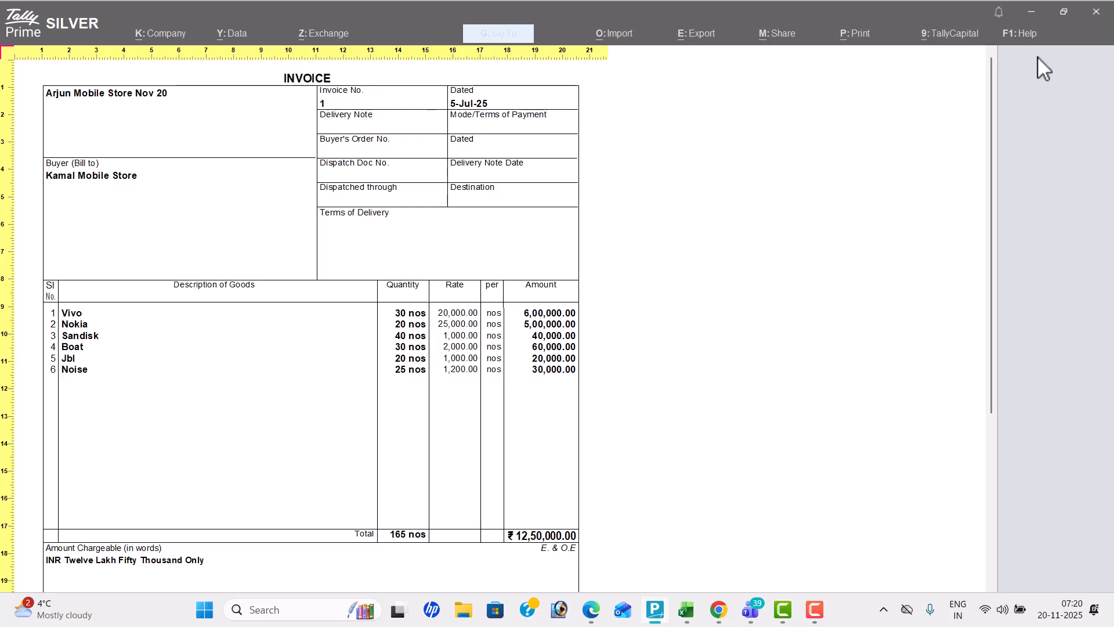
# Examine the enlarged invoice's item lines, total and declaration, and return to the full-page preview
pyautogui.press('Down')
pyautogui.press('Down')
pyautogui.press('Down')
pyautogui.press('Down')
pyautogui.press('Down')
pyautogui.press('Down')
pyautogui.press('Down')
pyautogui.press('Down')
pyautogui.press('Down')
pyautogui.press('Down')
pyautogui.press('Down')
pyautogui.press('Down')
pyautogui.press('Down')
pyautogui.press('Down')
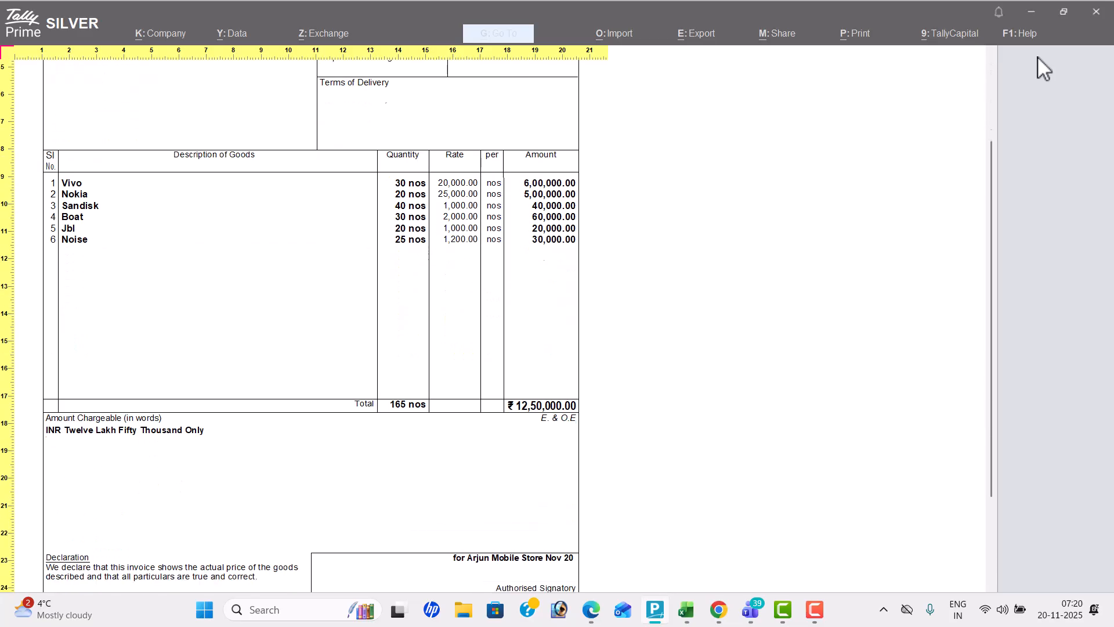
pyautogui.press('Down')
pyautogui.press('Down')
pyautogui.press('Down')
pyautogui.press('Down')
pyautogui.press('Down')
pyautogui.press('Down')
pyautogui.press('Down')
pyautogui.press('Down')
pyautogui.press('Down')
pyautogui.press('Down')
pyautogui.press('Down')
pyautogui.press('Down')
pyautogui.press('Down')
pyautogui.press('Down')
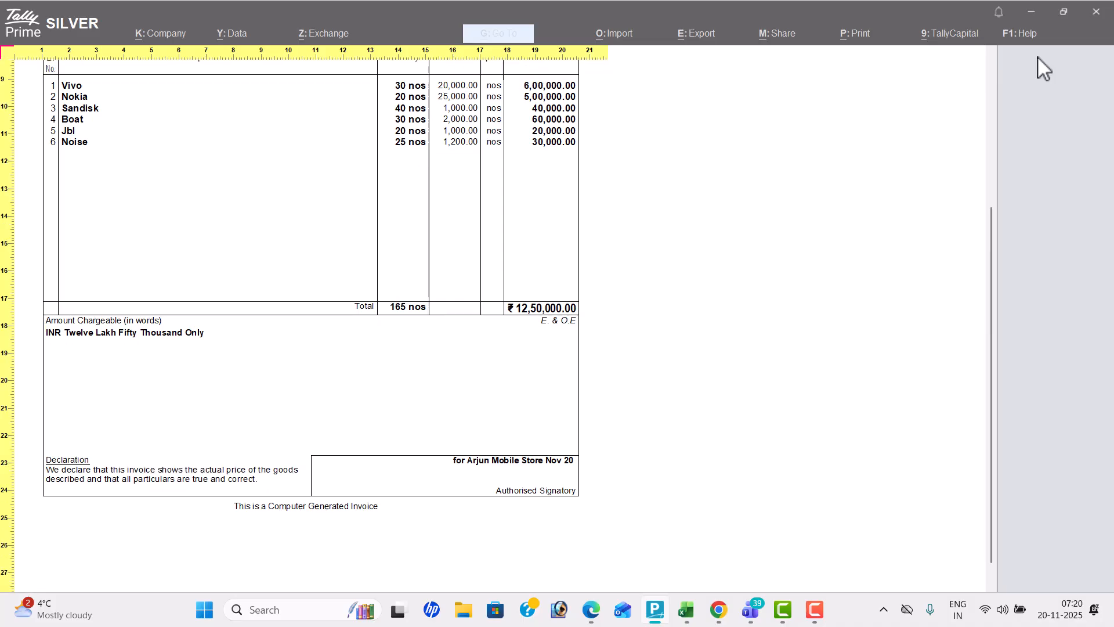
pyautogui.press('Up')
pyautogui.press('Up')
pyautogui.press('Up')
pyautogui.press('Up')
pyautogui.press('Up')
pyautogui.press('Up')
pyautogui.press('Up')
pyautogui.press('Up')
pyautogui.press('Up')
pyautogui.press('Up')
pyautogui.press('Up')
pyautogui.press('Up')
pyautogui.press('Up')
pyautogui.press('Up')
pyautogui.press('Up')
pyautogui.press('Up')
pyautogui.press('Up')
pyautogui.press('Up')
pyautogui.press('Up')
pyautogui.press('Up')
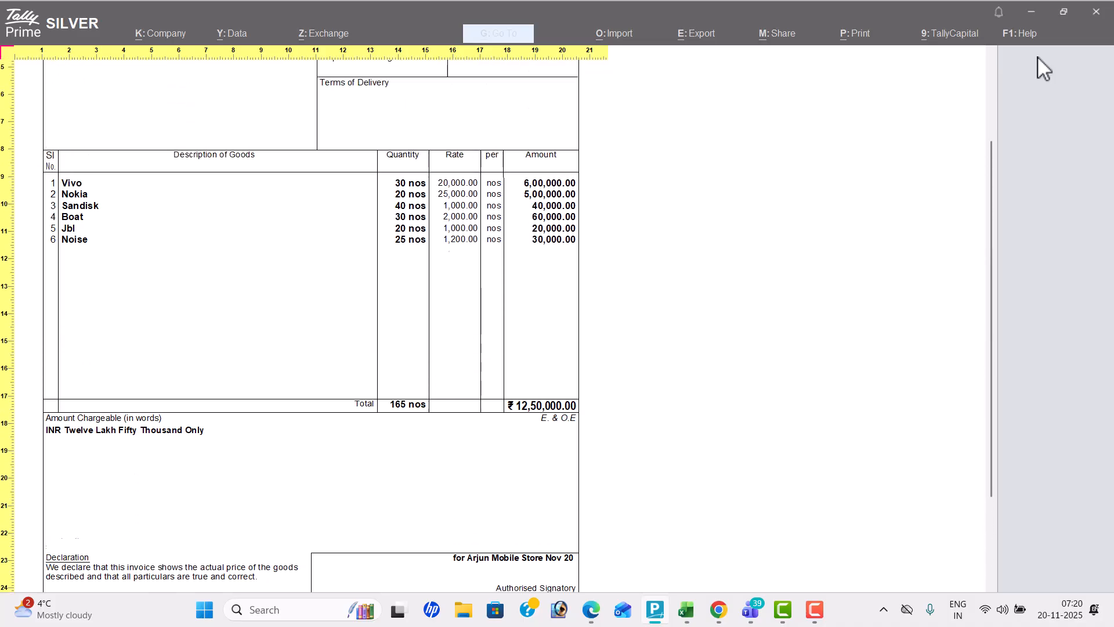
pyautogui.press('Escape')
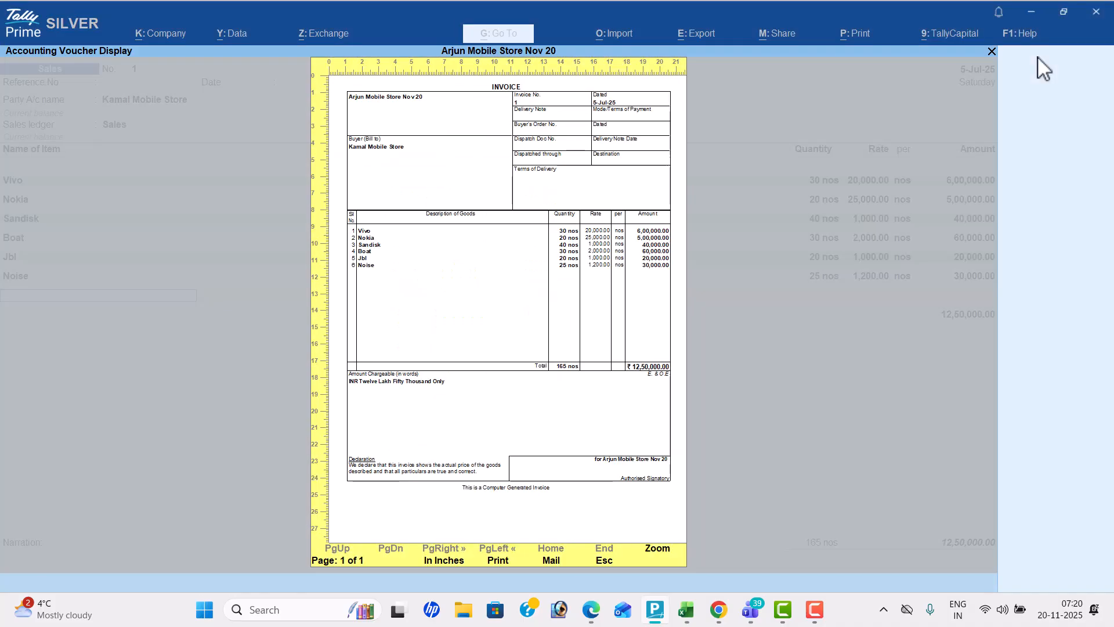
# Close the print preview and save the sales voucher for Kamal Mobile Store
pyautogui.press('Escape')
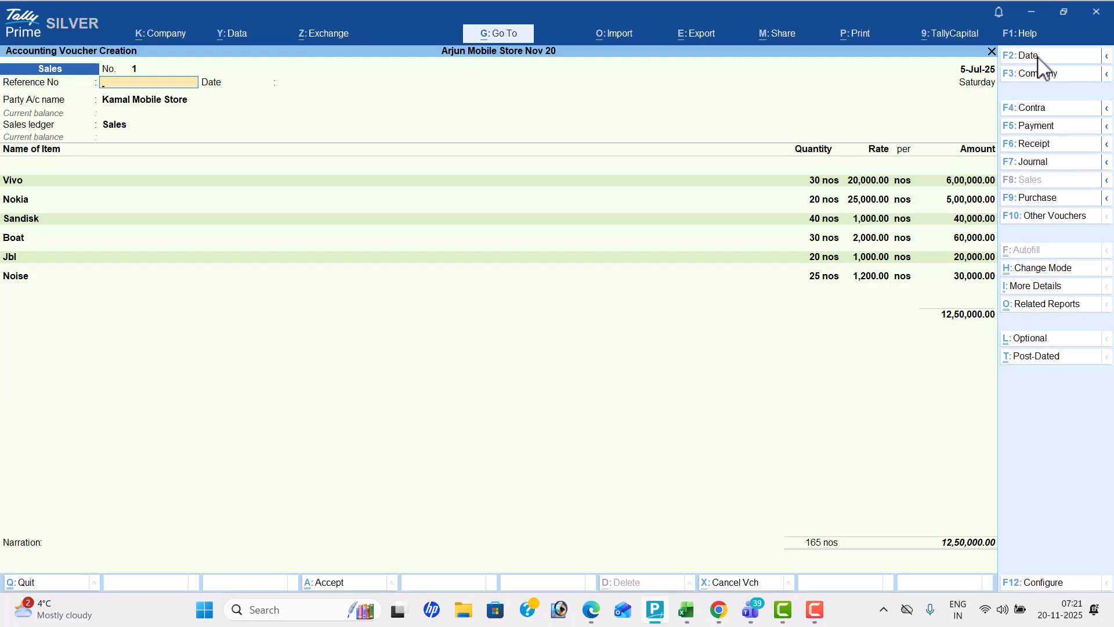
pyautogui.press('ctrl')
pyautogui.hotkey('ctrl', 'a')
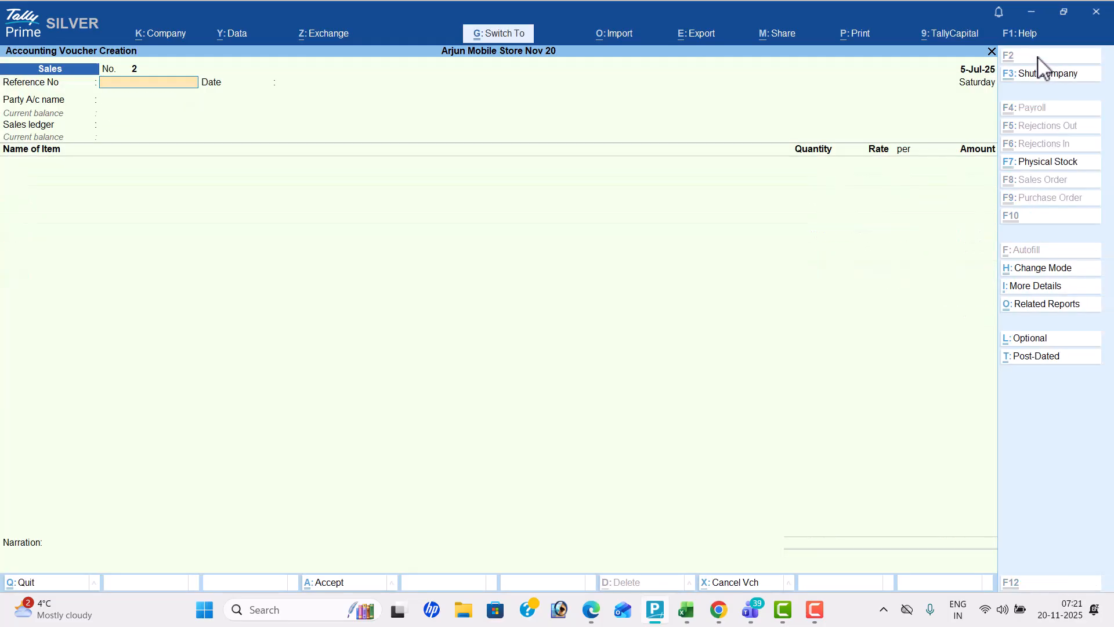
# Check transaction 5 in the PDF and start a journal voucher debiting Tally Software
pyautogui.hotkey('alt', 'Tab')
pyautogui.scroll(-2, 1043, 67)
pyautogui.scroll(-1, 1043, 67)
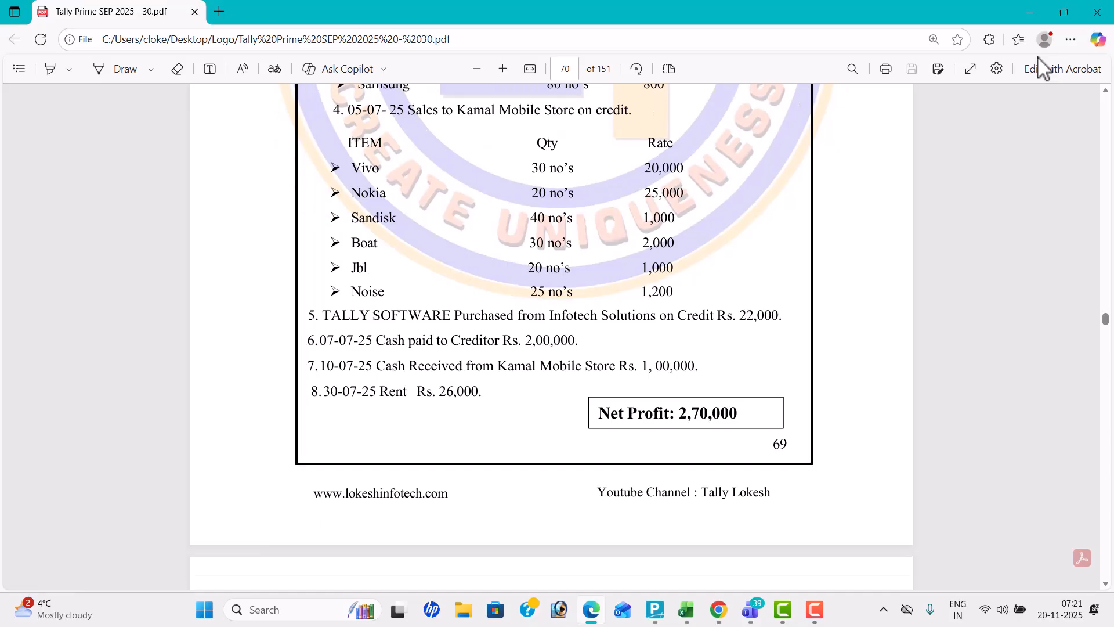
pyautogui.hotkey('alt', 'Tab')
pyautogui.click(1052, 164)
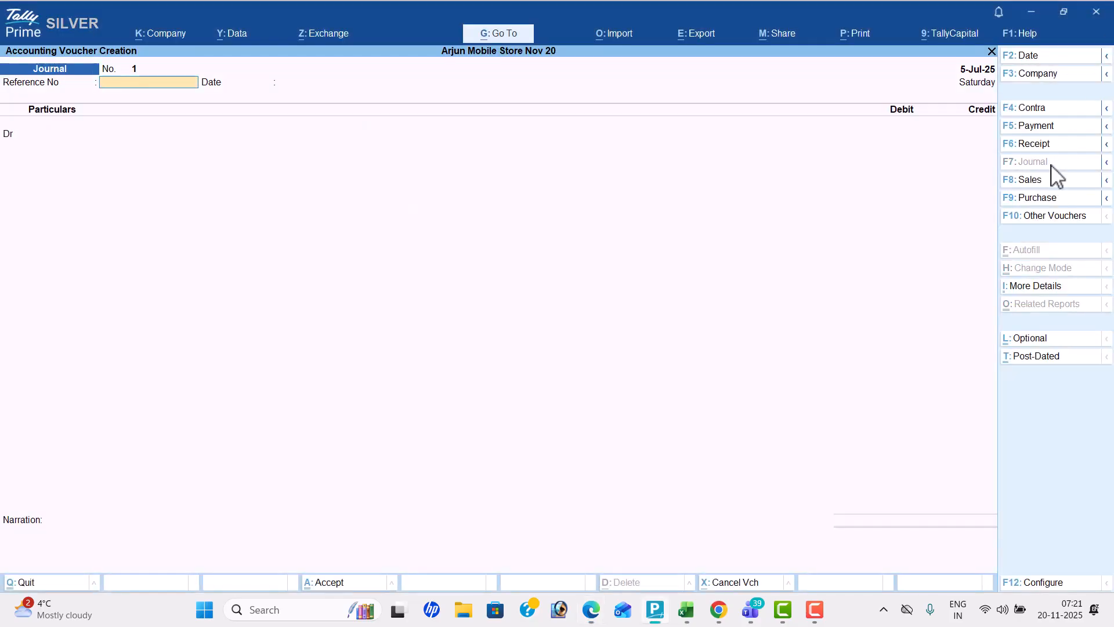
pyautogui.press('Return')
pyautogui.press('Return')
pyautogui.write('Tally Software')
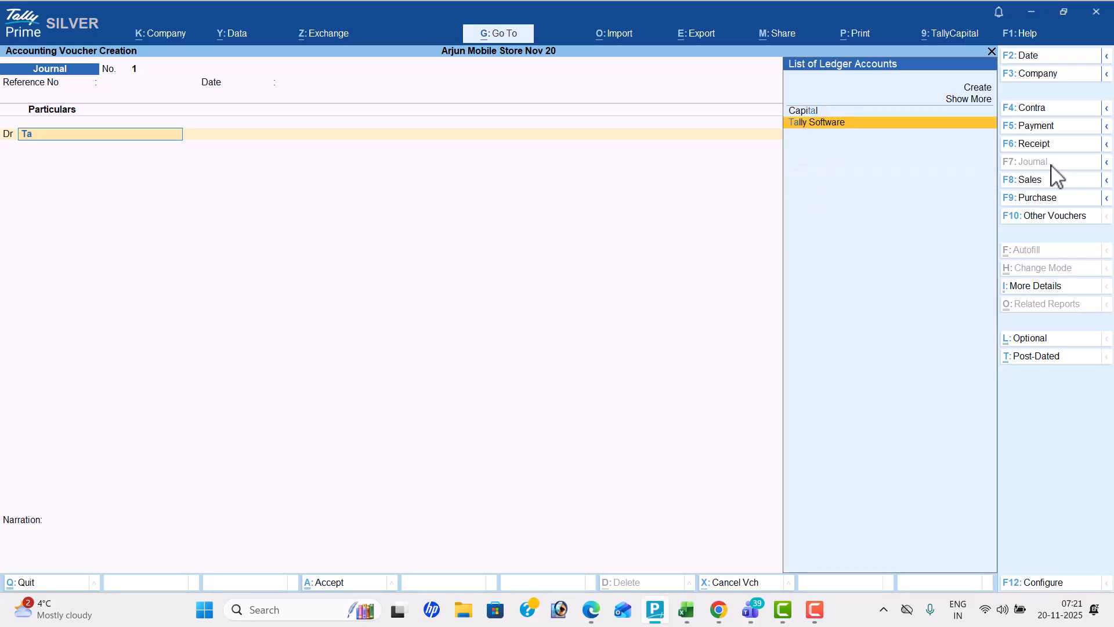
pyautogui.press('Return')
# Check the software's price in the PDF, debit 22,000, credit Infotech Solutions, and save the journal voucher
pyautogui.hotkey('alt', 'Tab')
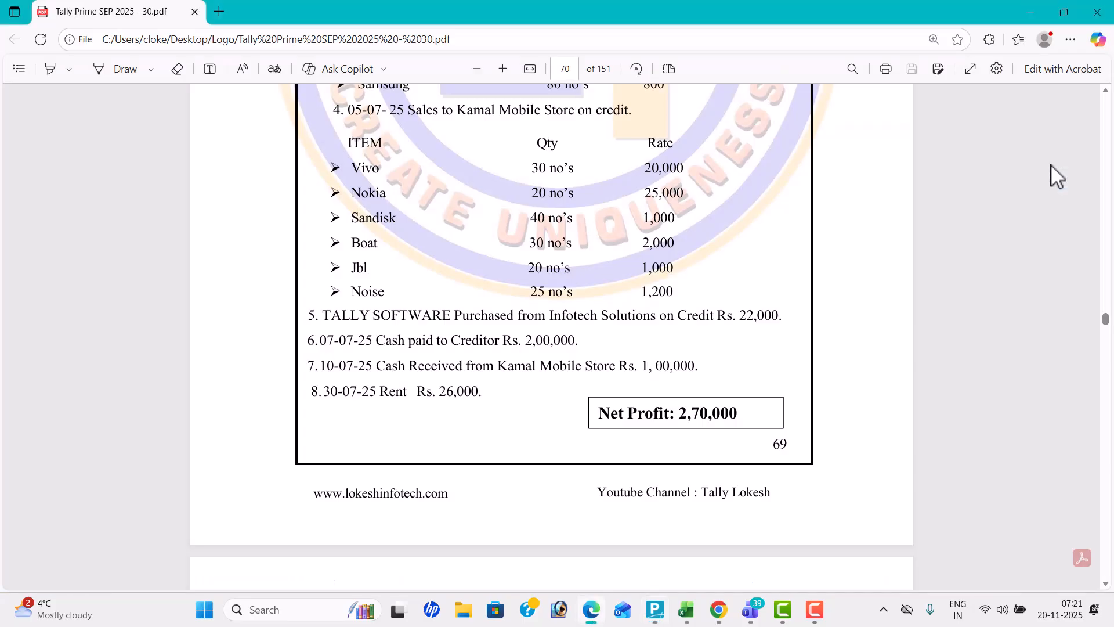
pyautogui.hotkey('alt', 'Tab')
pyautogui.write('22000')
pyautogui.press('Return')
pyautogui.press('Down')
pyautogui.press('Down')
pyautogui.press('Return')
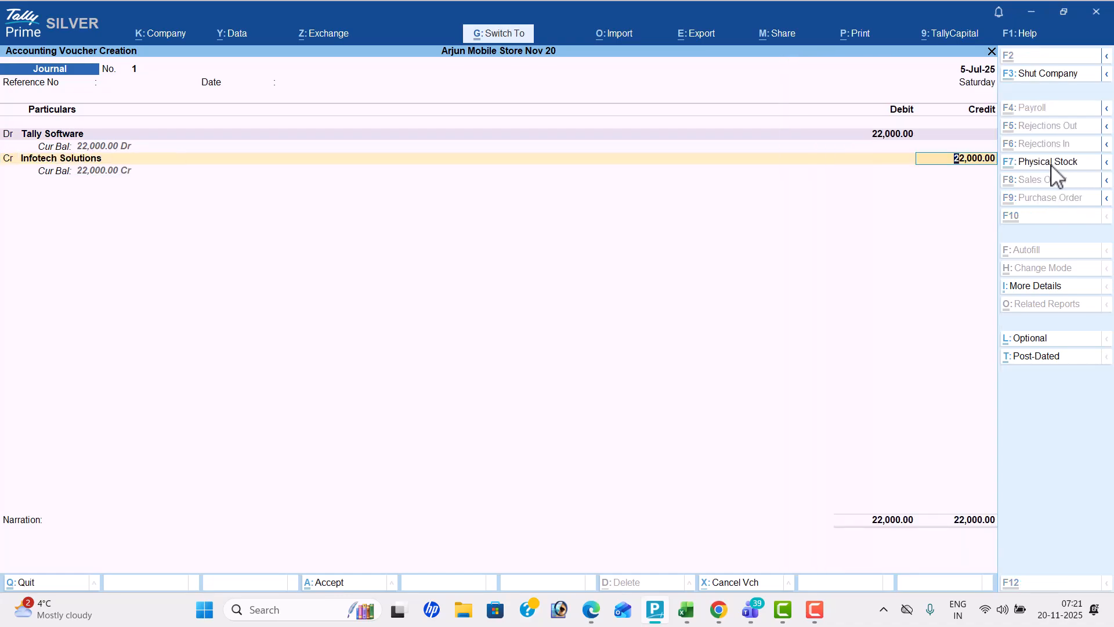
pyautogui.hotkey('ctrl', 'a')
# Check transaction 6 in the PDF and start a payment voucher debiting Balu Mobile Store with 2,00,000
pyautogui.hotkey('alt', 'Tab')
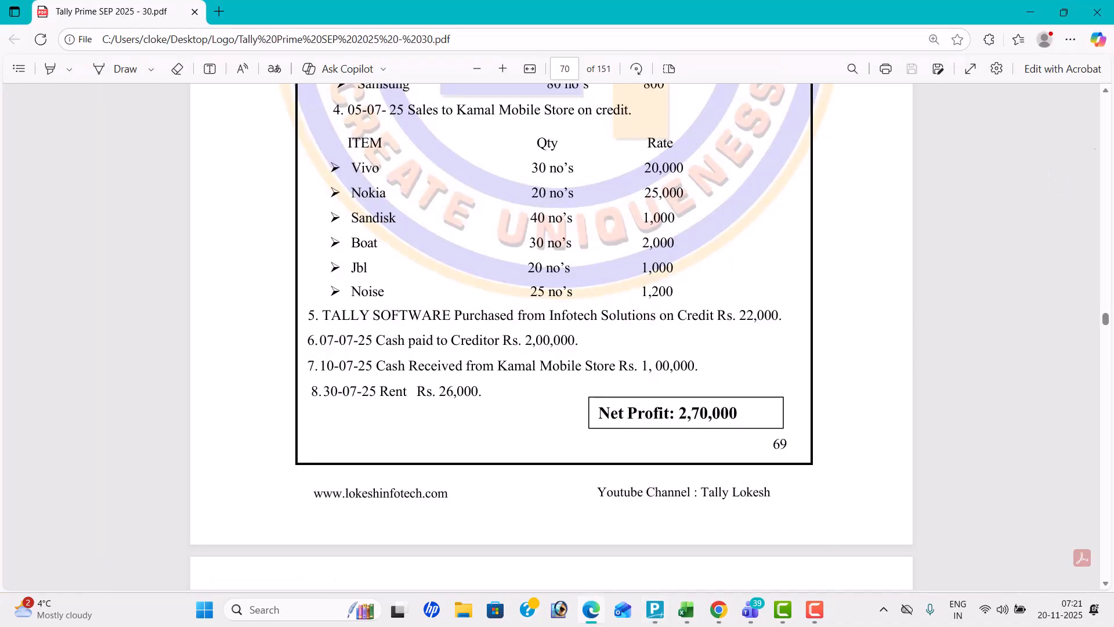
pyautogui.hotkey('alt', 'Tab')
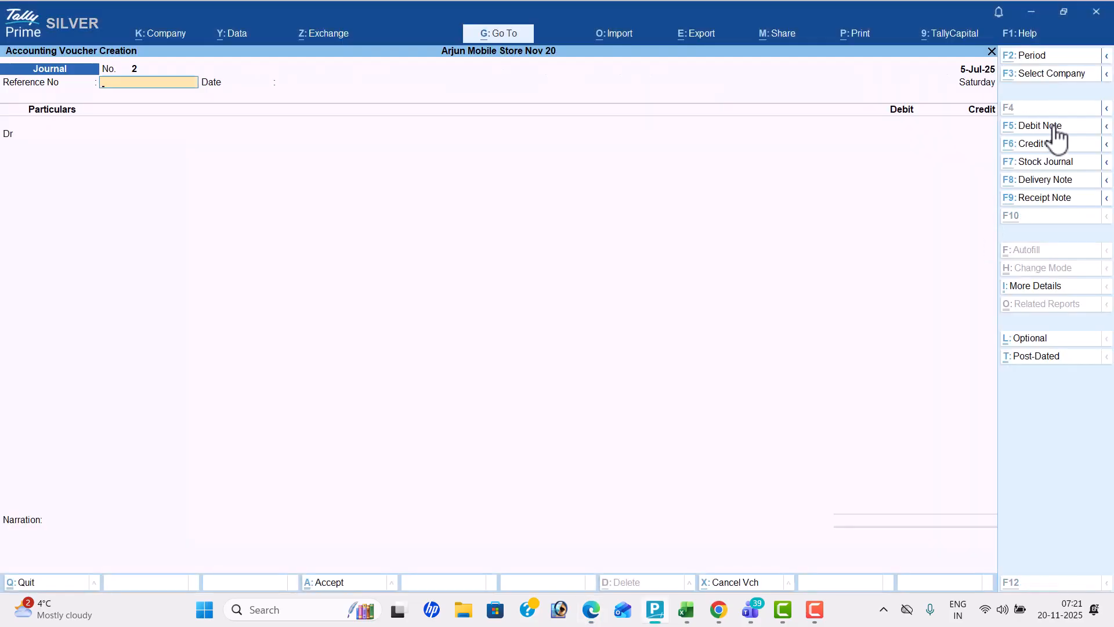
pyautogui.hotkey('alt', 'Tab')
pyautogui.hotkey('alt', 'Tab')
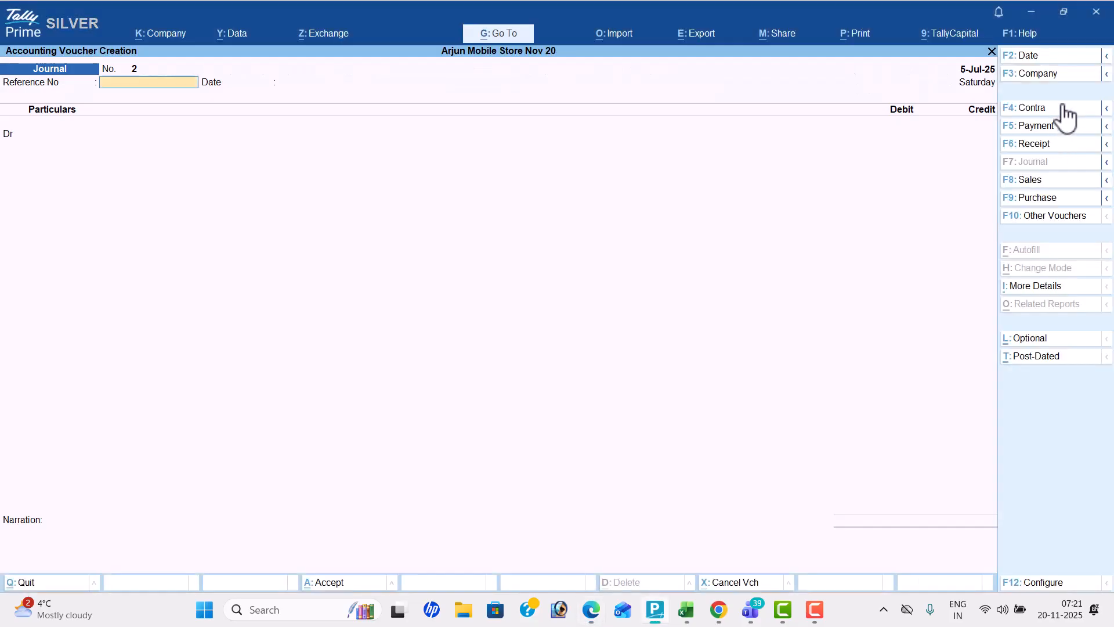
pyautogui.click(1055, 129)
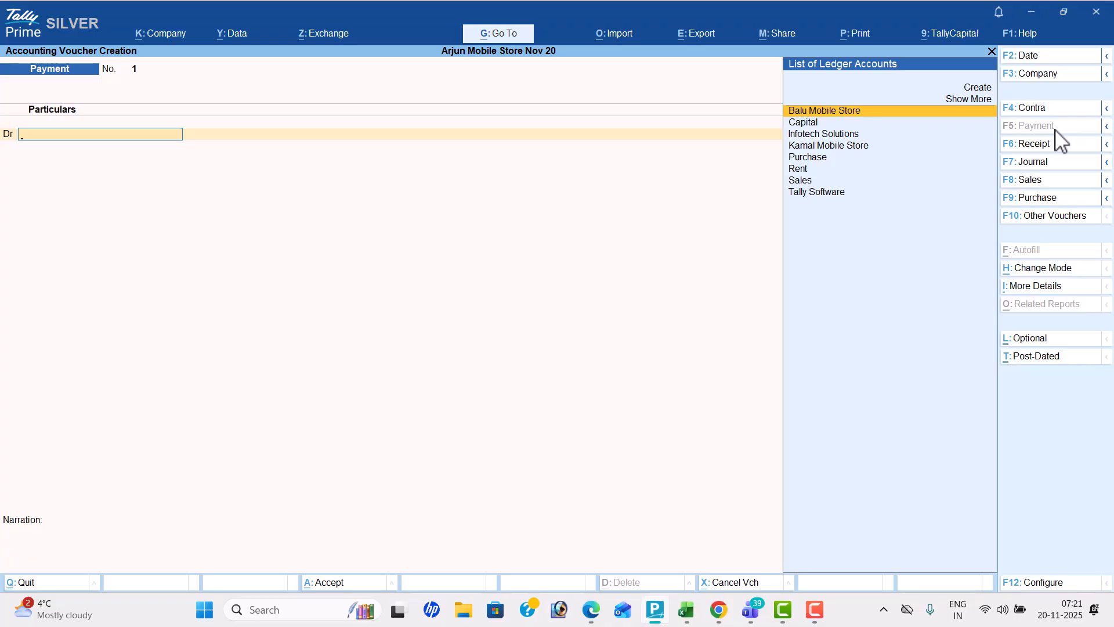
pyautogui.press('Return')
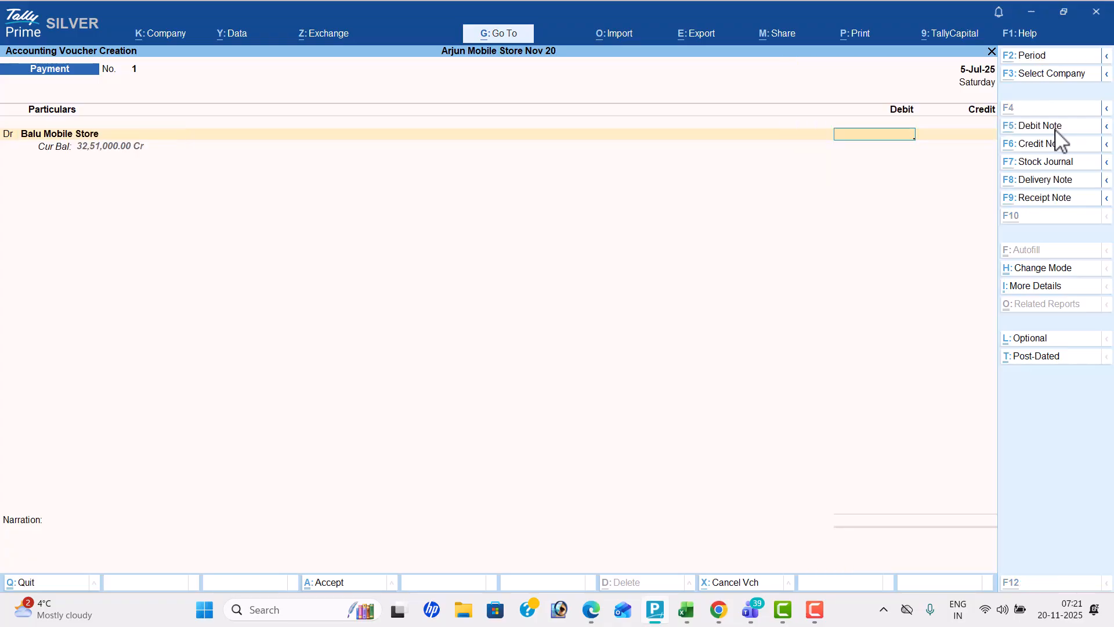
pyautogui.hotkey('alt', 'Tab')
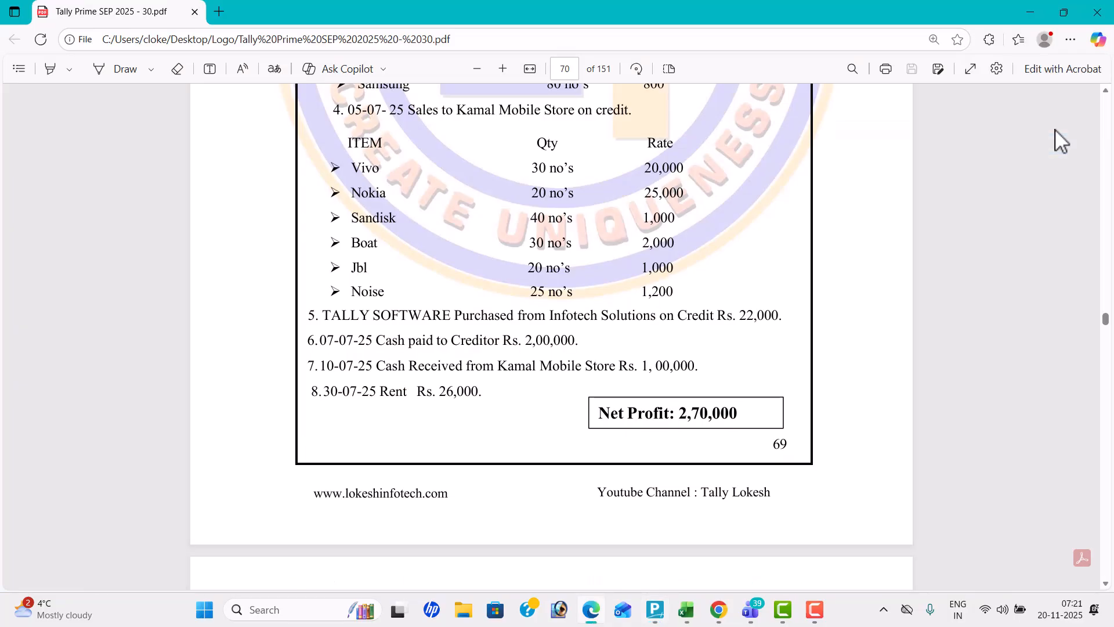
pyautogui.hotkey('alt', 'Tab')
pyautogui.write('200000')
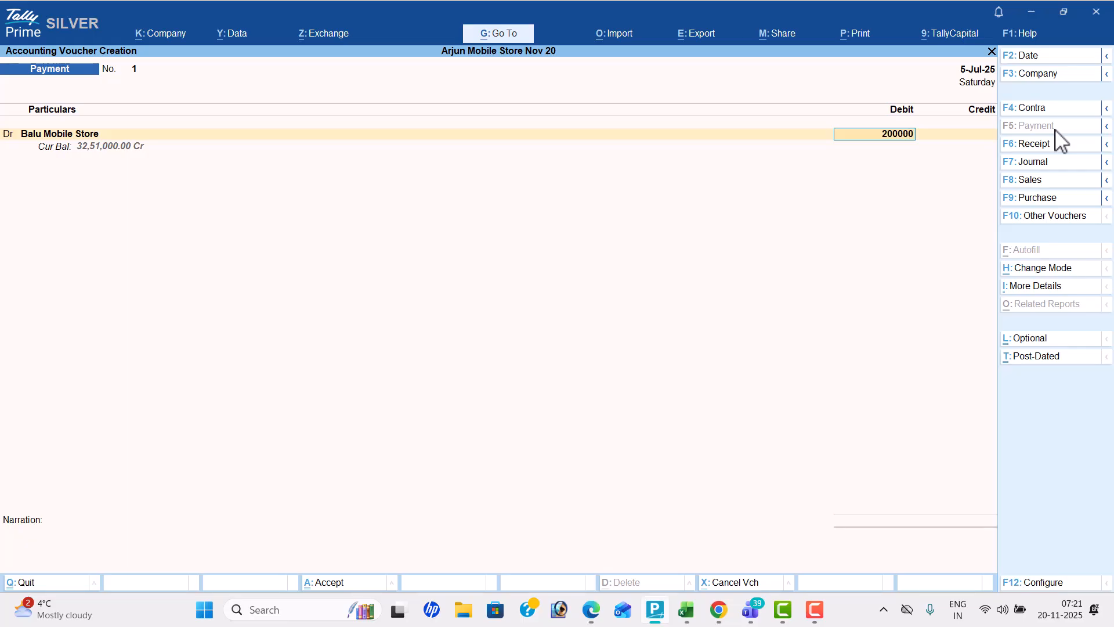
# Credit Cash with 2,00,000 and save the payment voucher to Balu Mobile Store
pyautogui.press('Return')
pyautogui.press('Return')
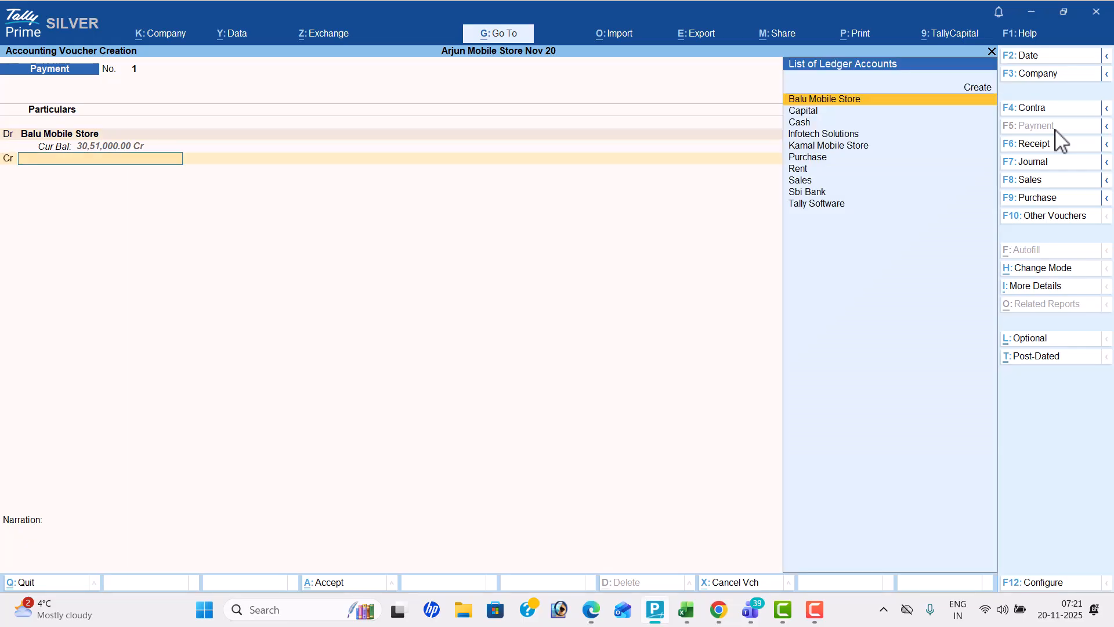
pyautogui.press('Down')
pyautogui.press('Return')
pyautogui.press('Return')
pyautogui.press('Return')
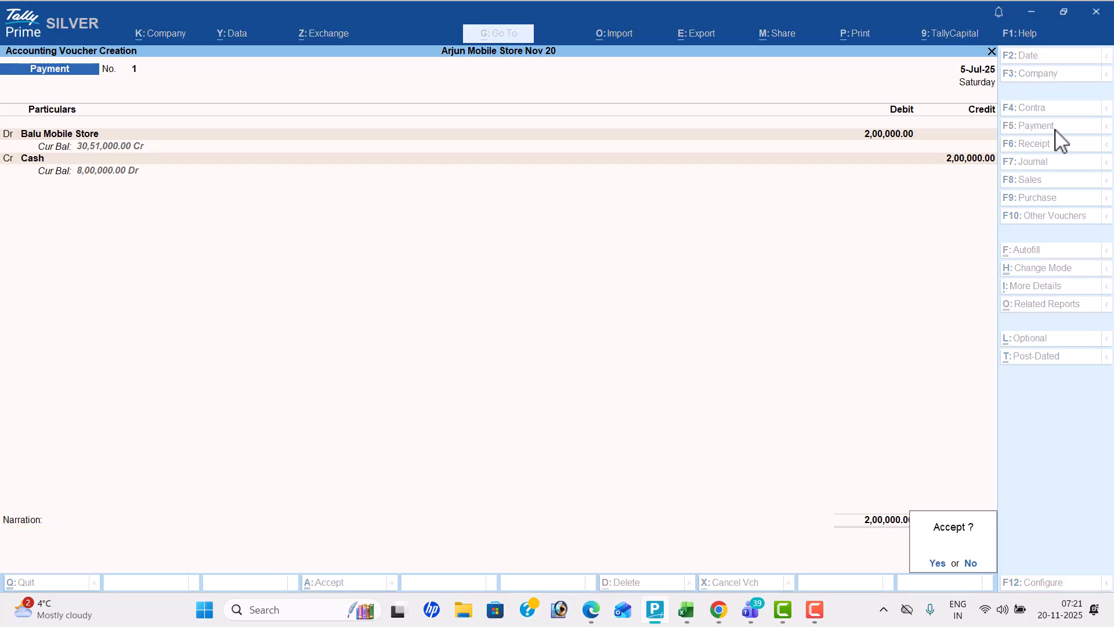
pyautogui.press('Return')
# Check transaction 7 in the PDF and start a receipt voucher dated 10-7 crediting Kamal Mobile Store
pyautogui.click(1055, 145)
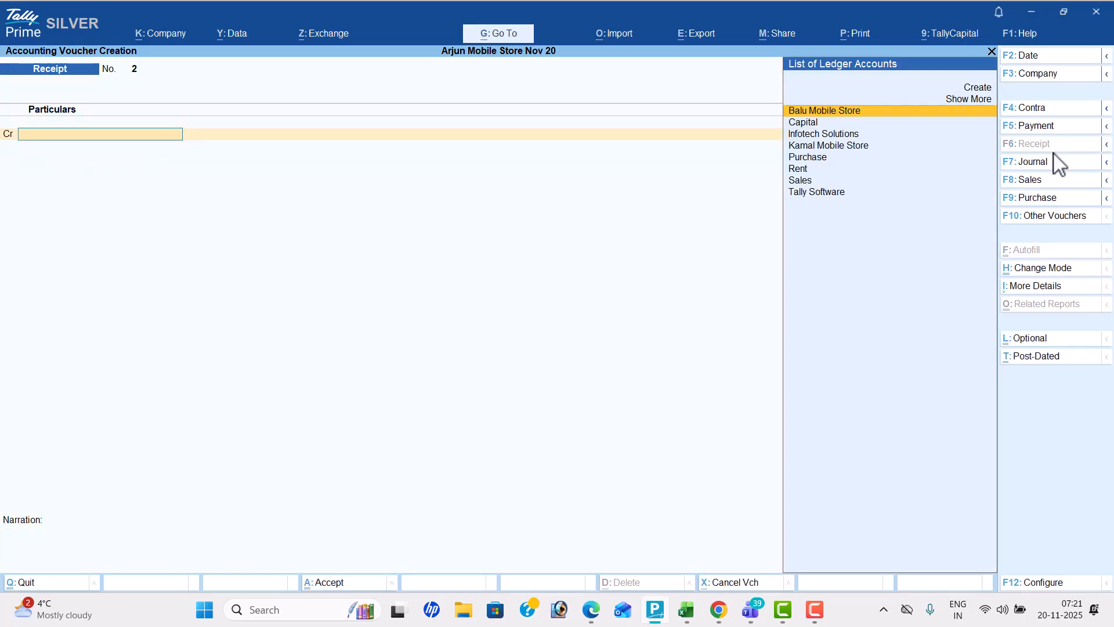
pyautogui.hotkey('alt', 'Tab')
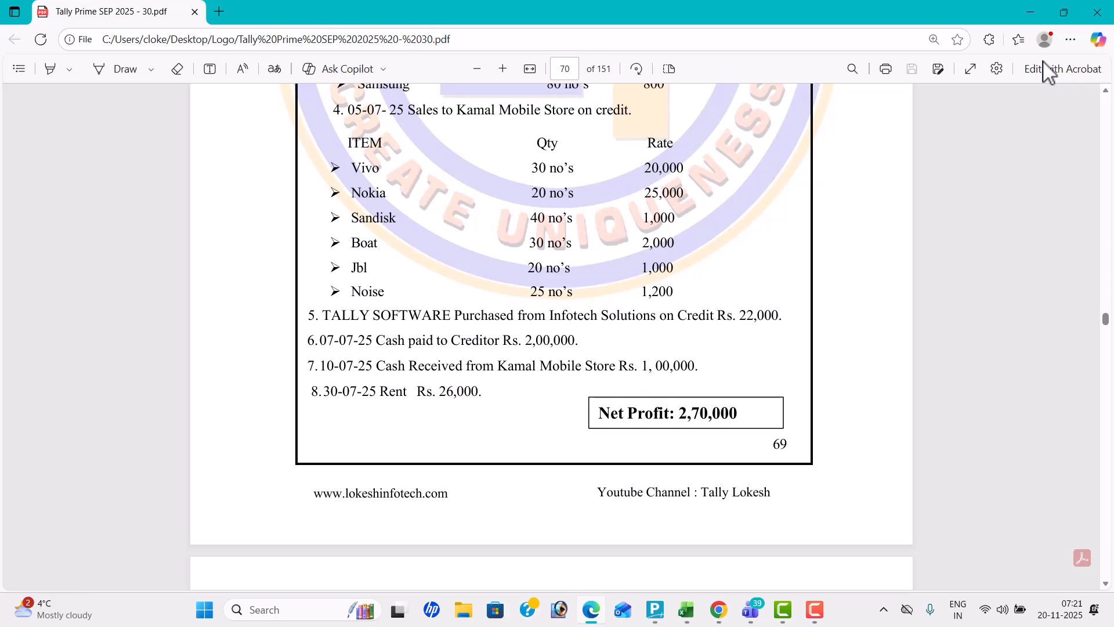
pyautogui.hotkey('alt', 'Tab')
pyautogui.write('1')
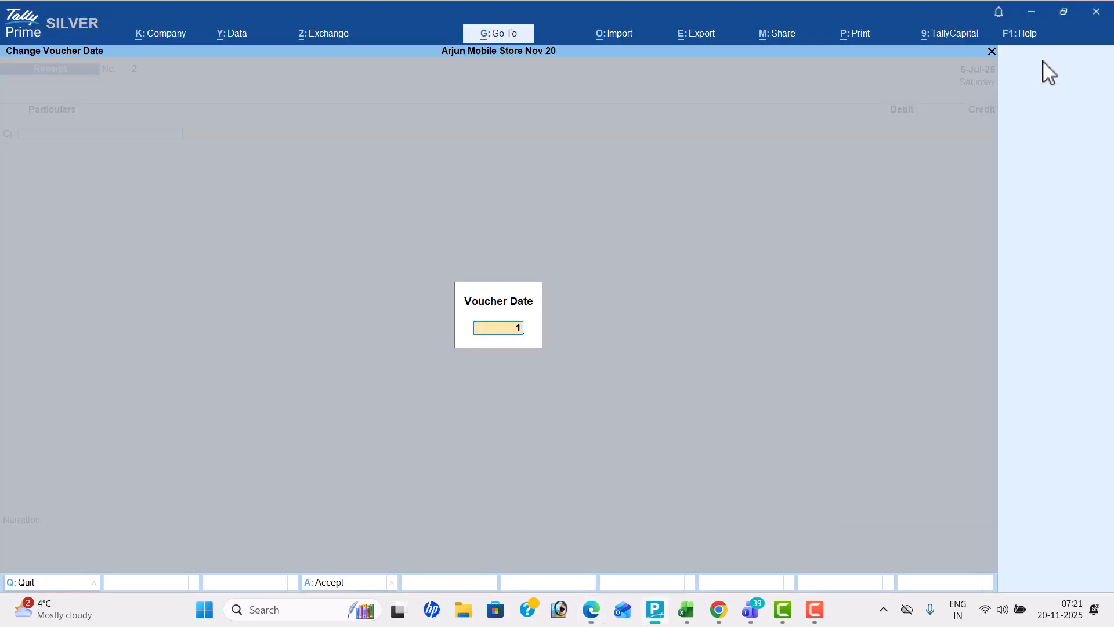
pyautogui.write('0-7')
pyautogui.press('Return')
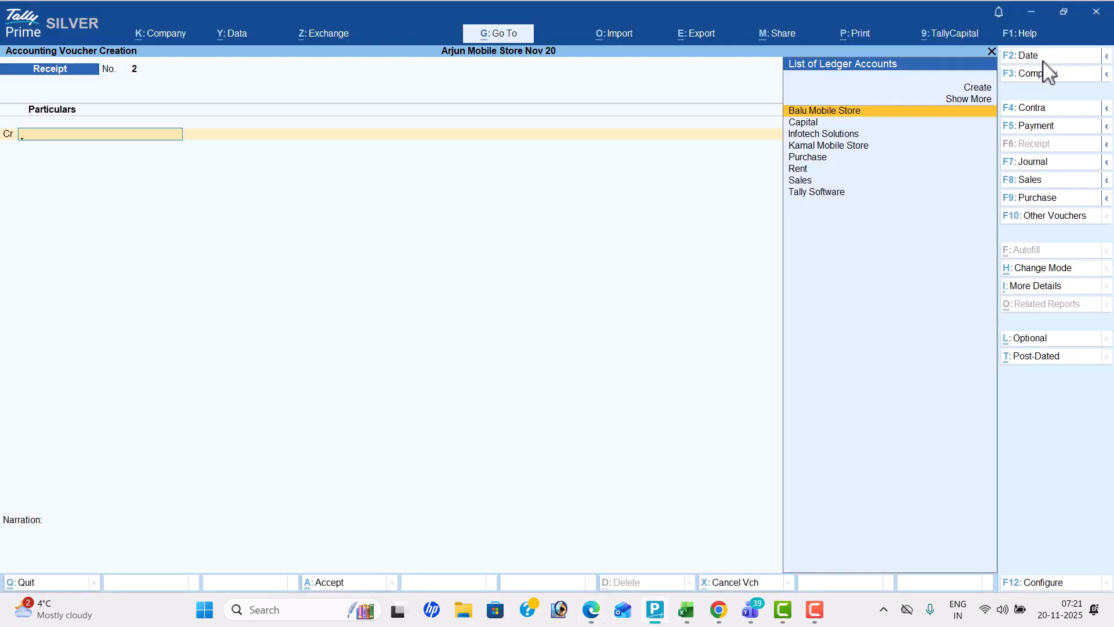
pyautogui.press('Down')
pyautogui.press('Down')
pyautogui.press('Down')
pyautogui.press('Return')
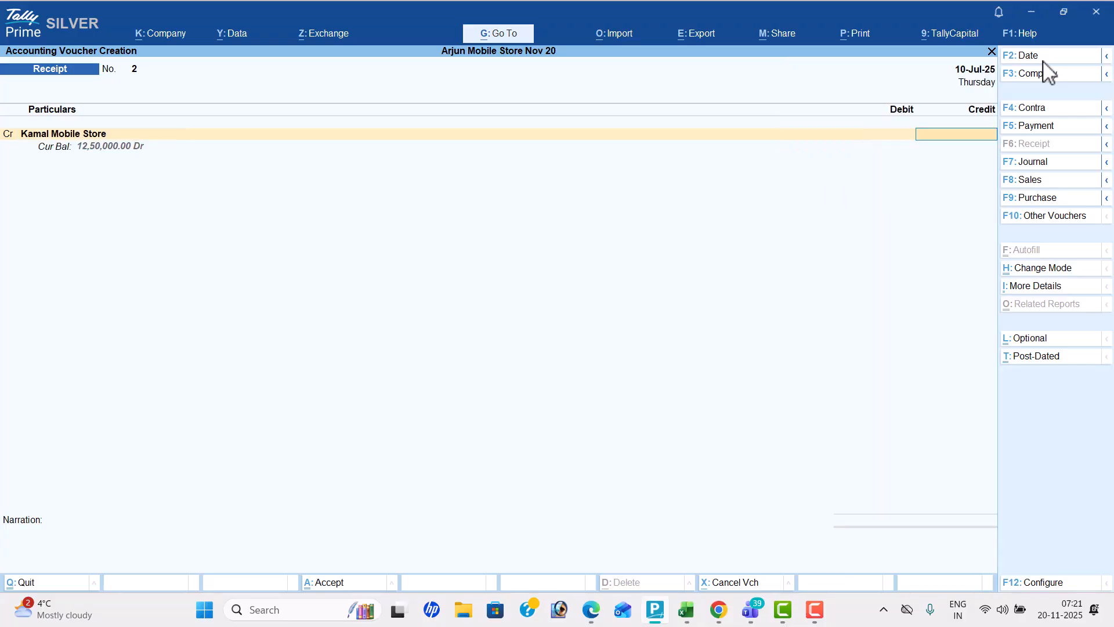
# Check the received amount in the PDF, credit 1,00,000, debit Cash, and save the receipt voucher
pyautogui.hotkey('alt', 'Tab')
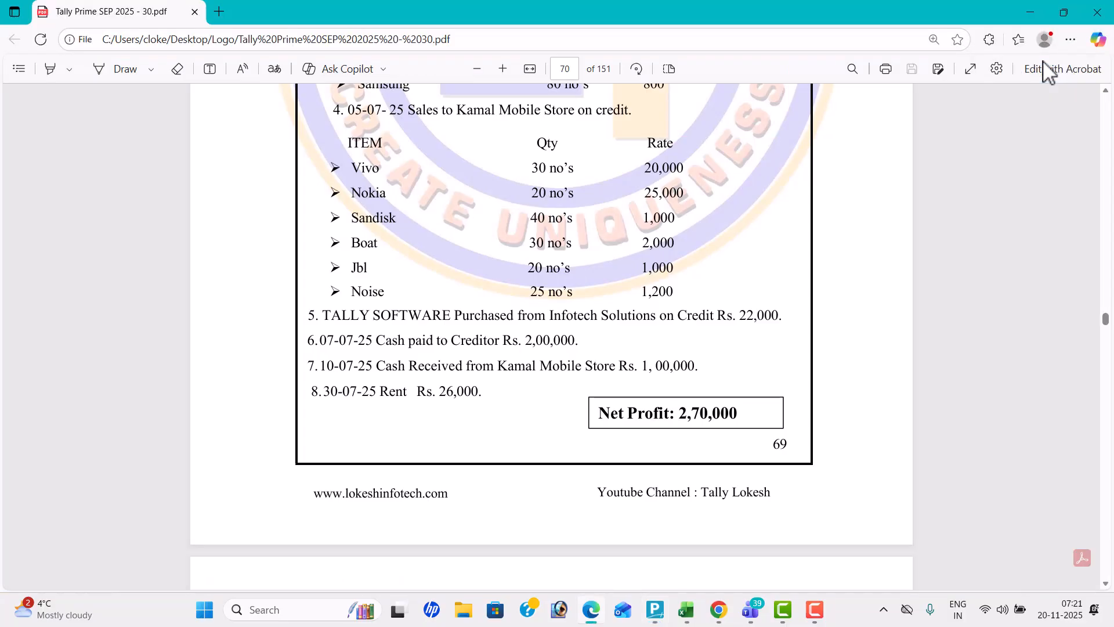
pyautogui.hotkey('alt', 'Tab')
pyautogui.write('10')
pyautogui.write('00')
pyautogui.press('Return')
pyautogui.press('Down')
pyautogui.press('Down')
pyautogui.press('Return')
pyautogui.press('Return')
pyautogui.press('Return')
# Check transaction 8 in the PDF and start a payment voucher dated 30-7 debiting Rent
pyautogui.hotkey('alt', 'Tab')
pyautogui.hotkey('alt', 'Tab')
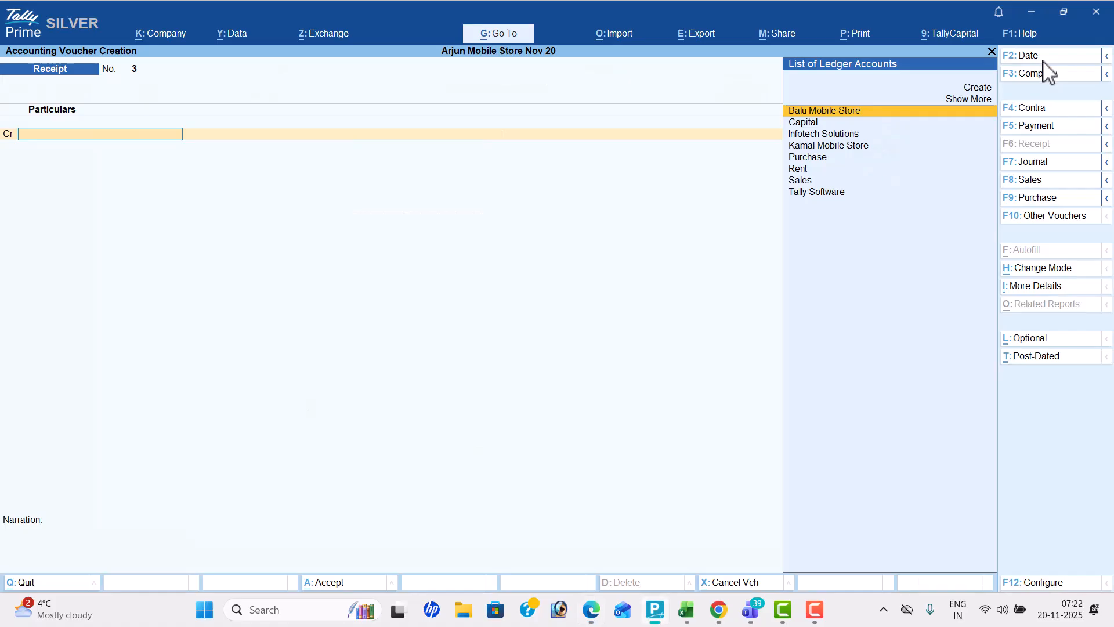
pyautogui.click(1057, 125)
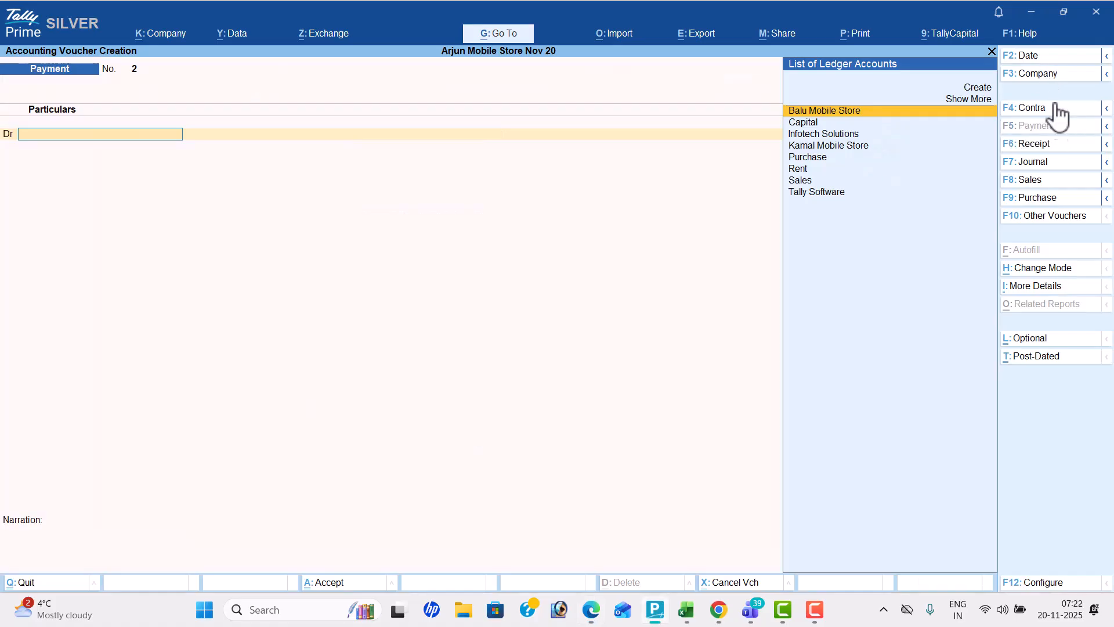
pyautogui.click(1043, 57)
pyautogui.write('30-7')
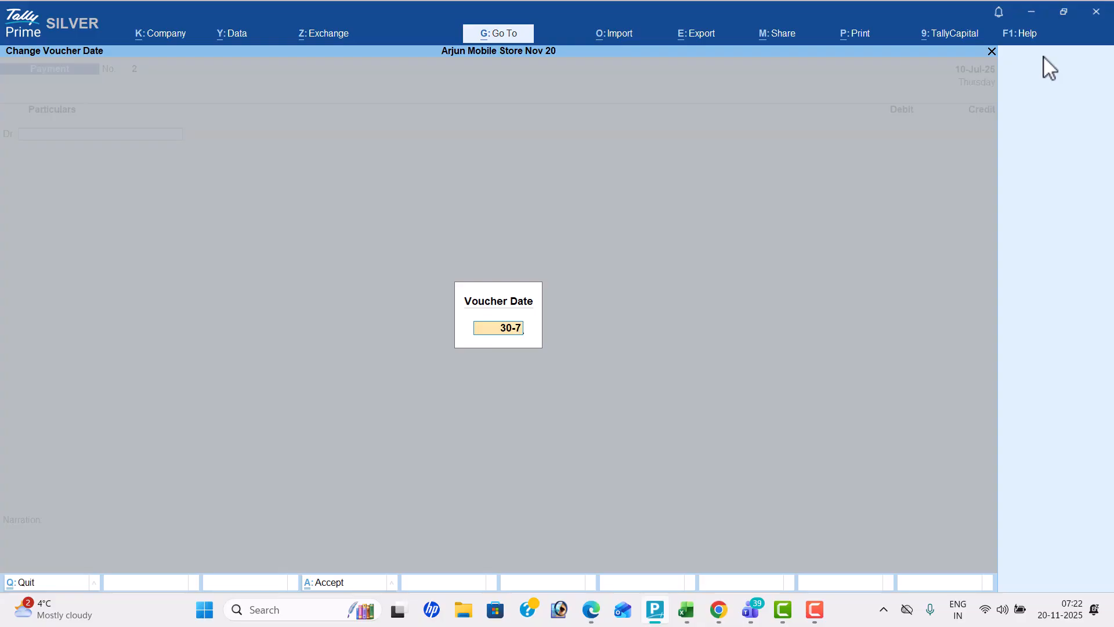
pyautogui.press('Return')
pyautogui.write('r')
pyautogui.press('Return')
# Check the rent amount in the PDF, debit 26,000, credit Cash, and save the payment voucher
pyautogui.hotkey('alt', 'Tab')
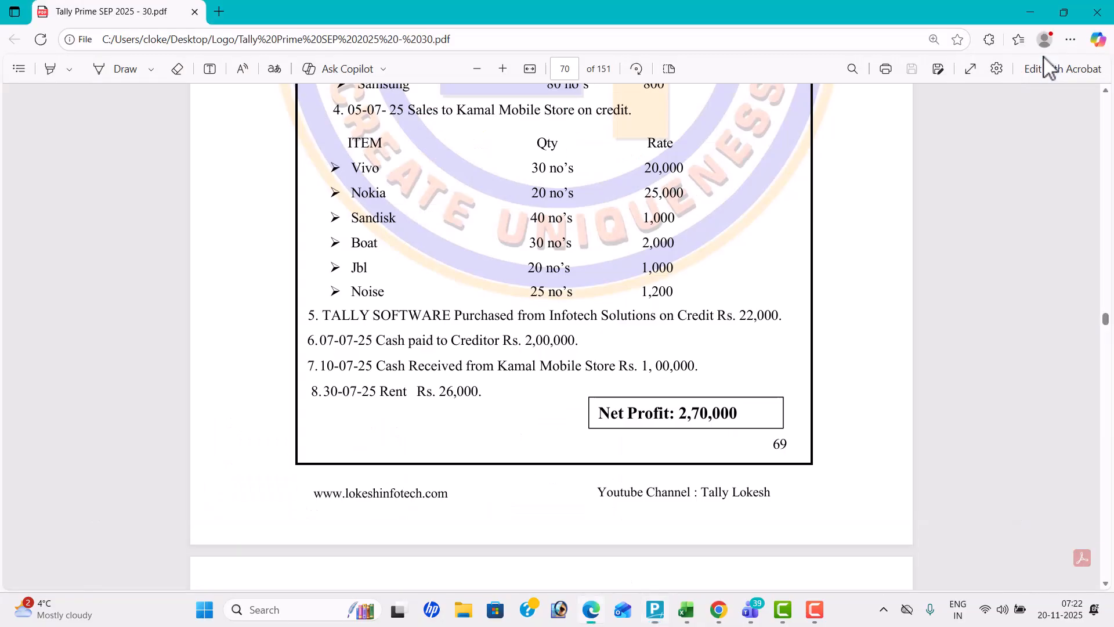
pyautogui.hotkey('alt', 'Tab')
pyautogui.write('26000')
pyautogui.press('Return')
pyautogui.press('Down')
pyautogui.press('Down')
pyautogui.press('Return')
pyautogui.press('Return')
pyautogui.press('Return')
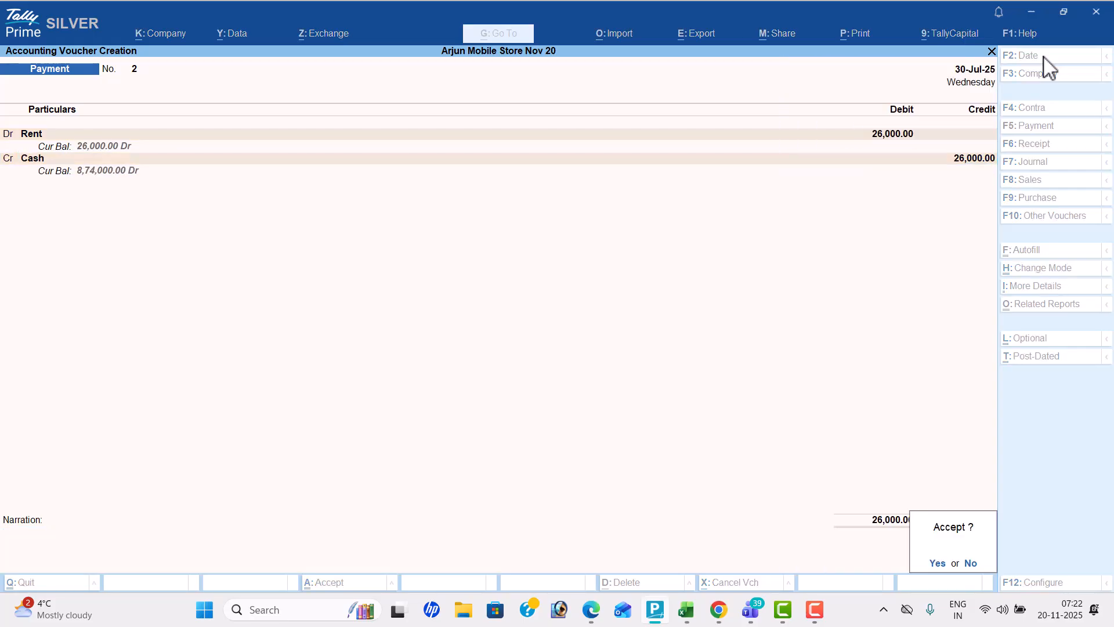
pyautogui.press('y')
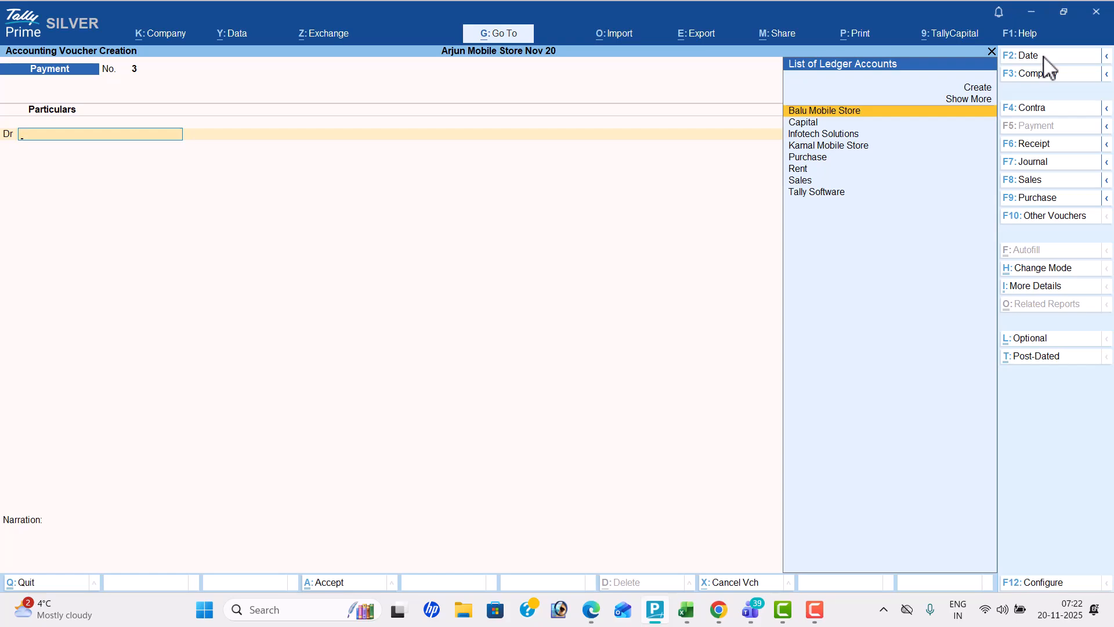
# Leave voucher entry and open the Day Book for the period 1-7-2025 to 31-7-2025
pyautogui.press('Escape')
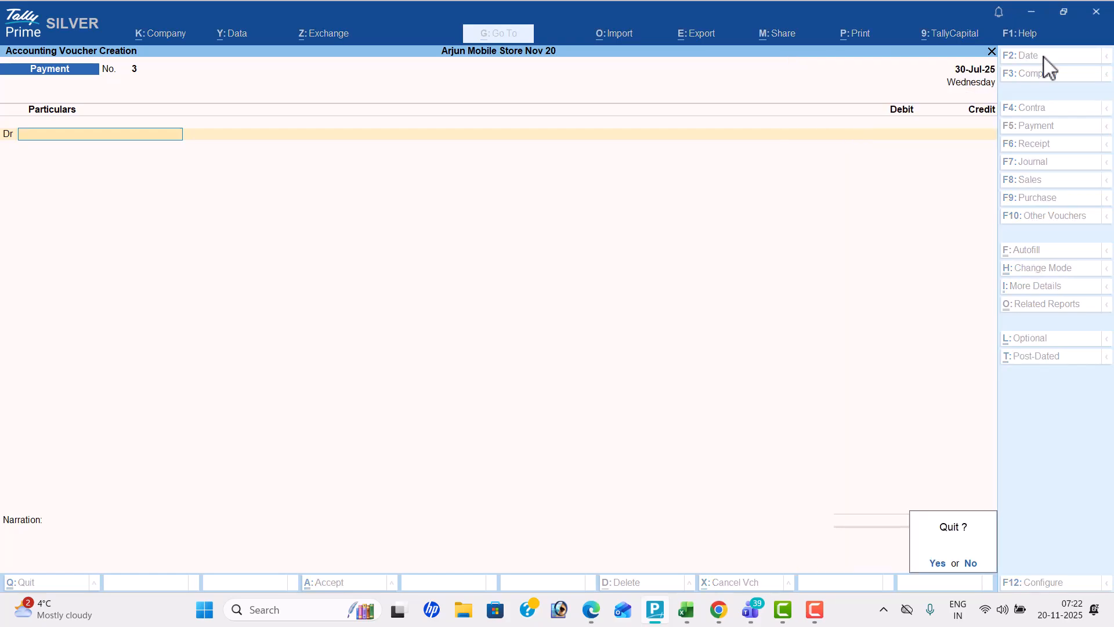
pyautogui.press('y')
pyautogui.press('Down')
pyautogui.press('Return')
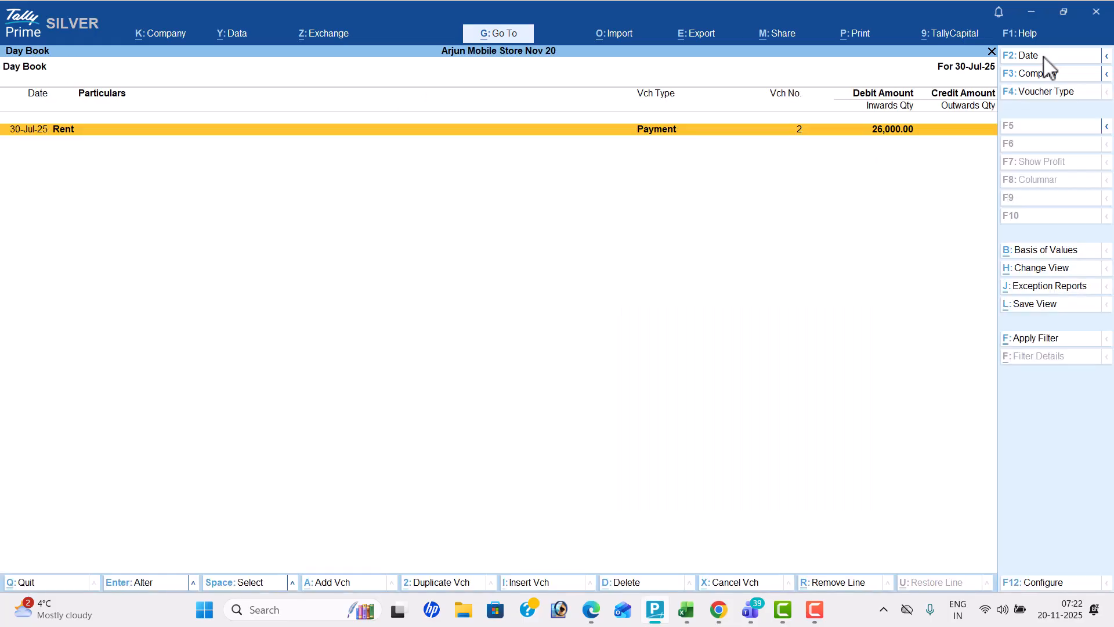
pyautogui.click(1043, 56)
pyautogui.write('1-7')
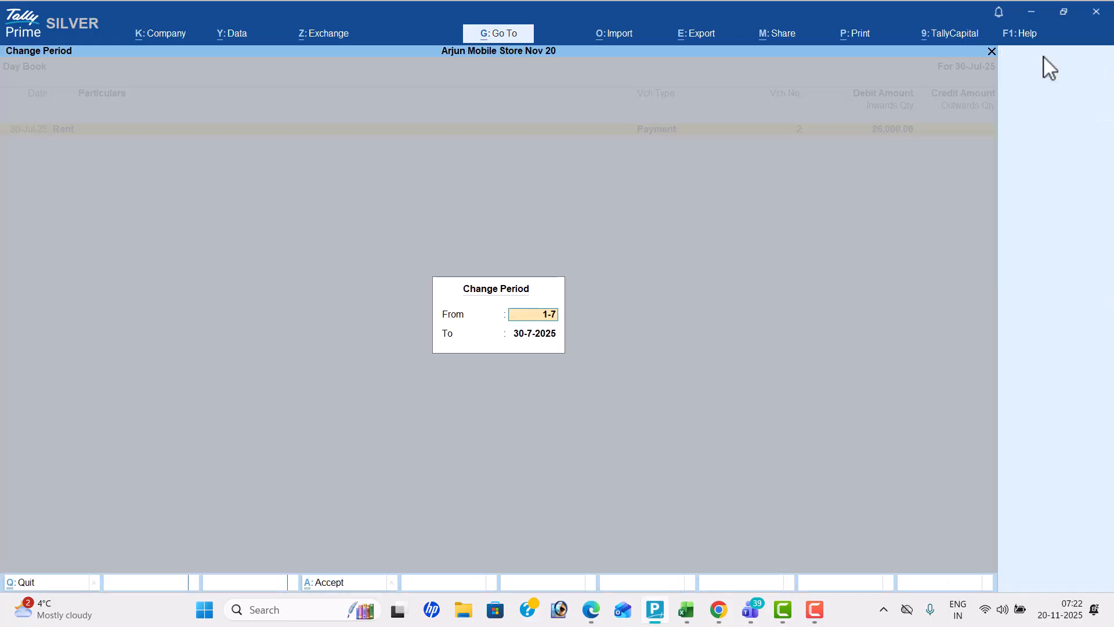
pyautogui.press('Return')
pyautogui.write('31-7')
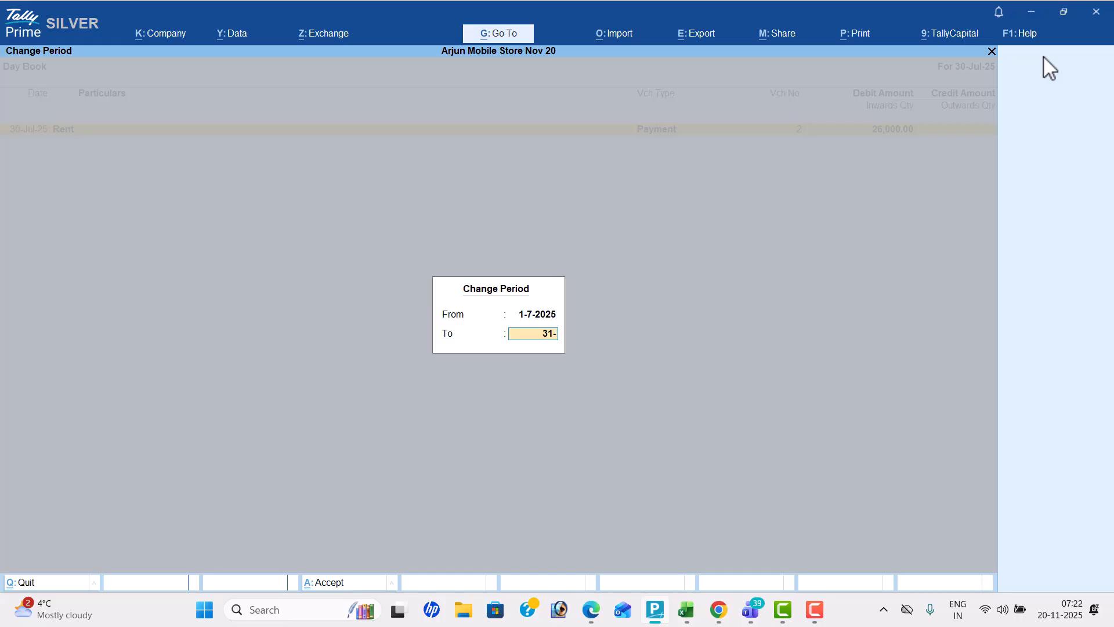
pyautogui.press('Return')
# Review the July vouchers listed in the Day Book and close it
pyautogui.press('Down')
pyautogui.press('Down')
pyautogui.press('Down')
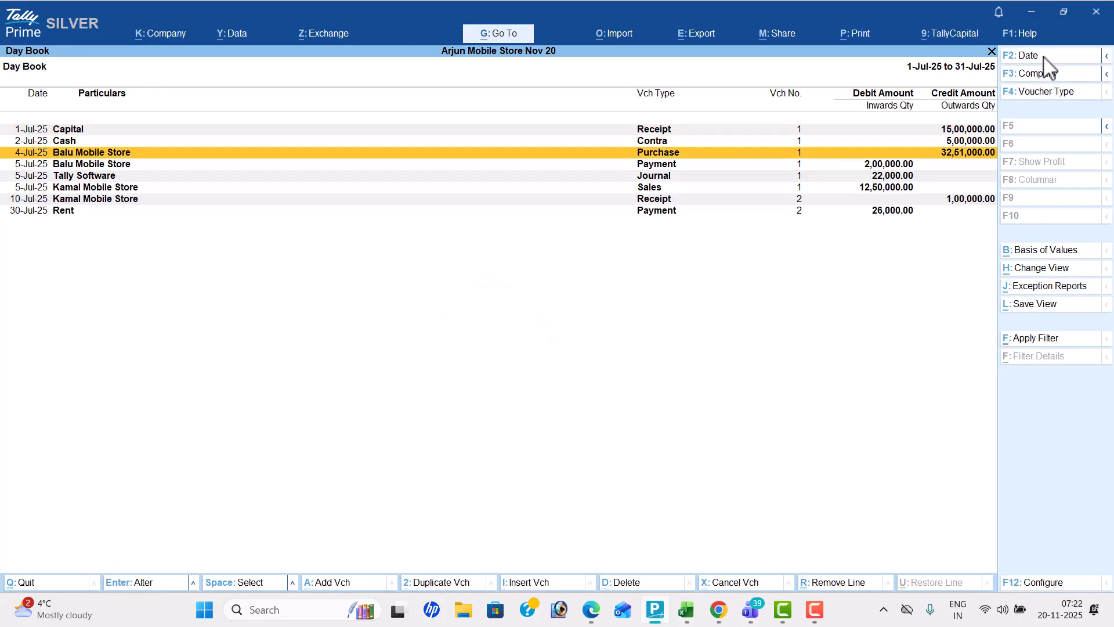
pyautogui.press('Down')
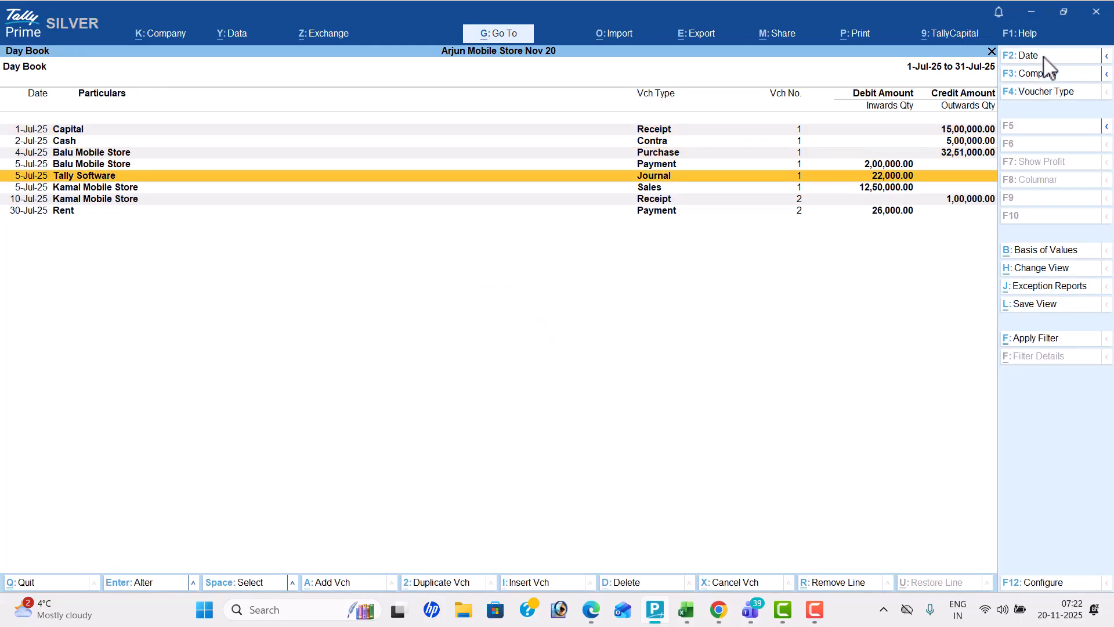
pyautogui.press('Escape')
# Open the Profit & Loss A/c in detailed format and compare its net profit with the answer in the PDF
pyautogui.press('Down')
pyautogui.press('Down')
pyautogui.press('Down')
pyautogui.press('Down')
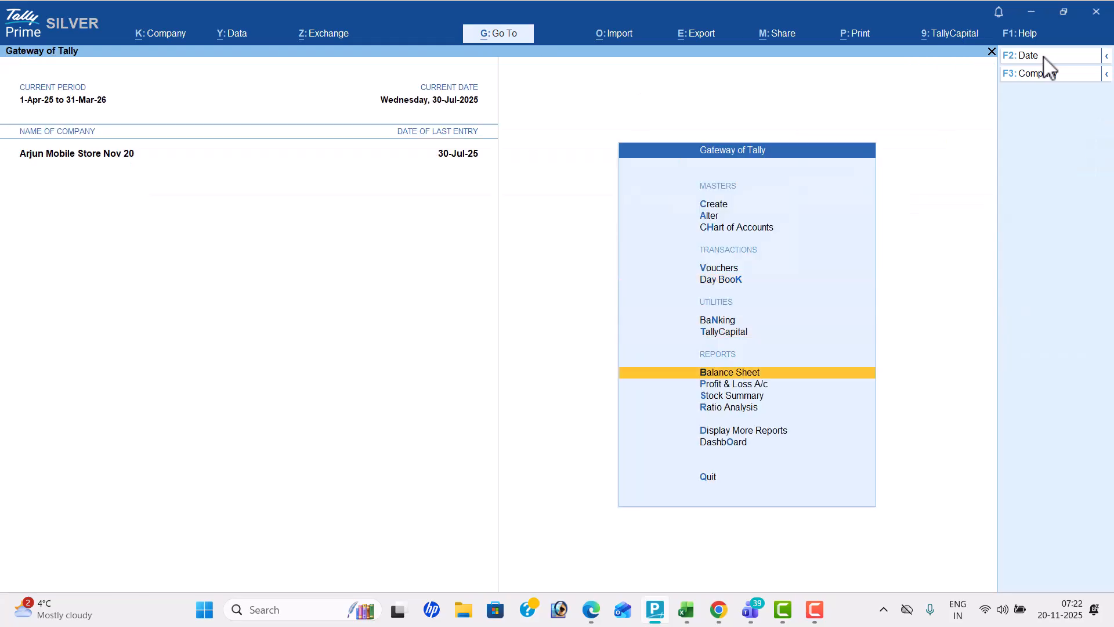
pyautogui.press('Return')
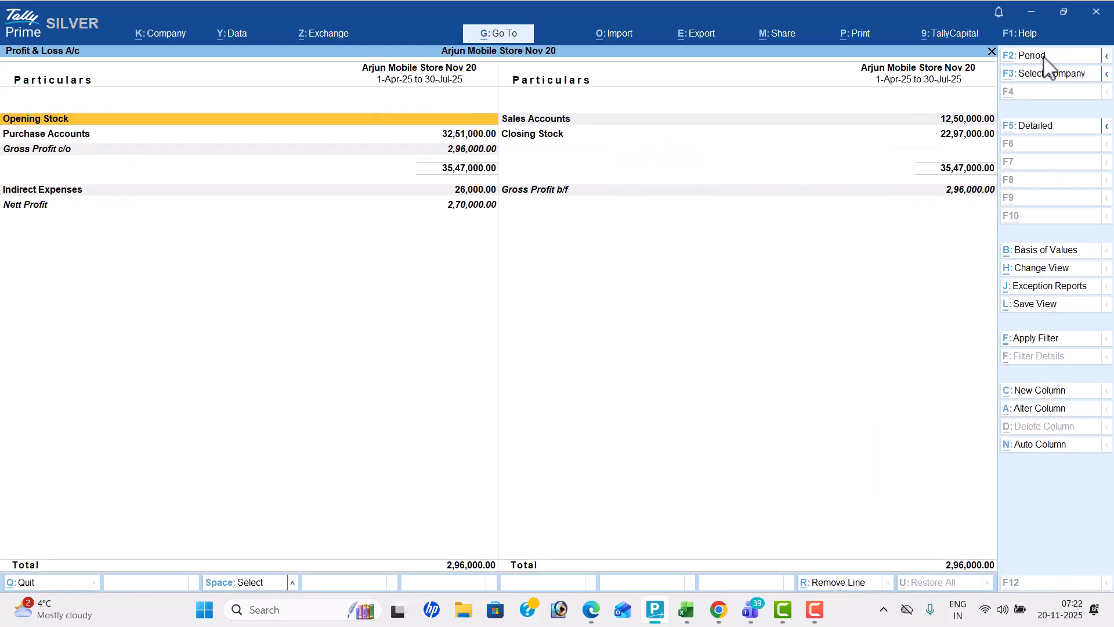
pyautogui.hotkey('alt', 'F5')
pyautogui.press('Down')
pyautogui.press('Down')
pyautogui.press('End')
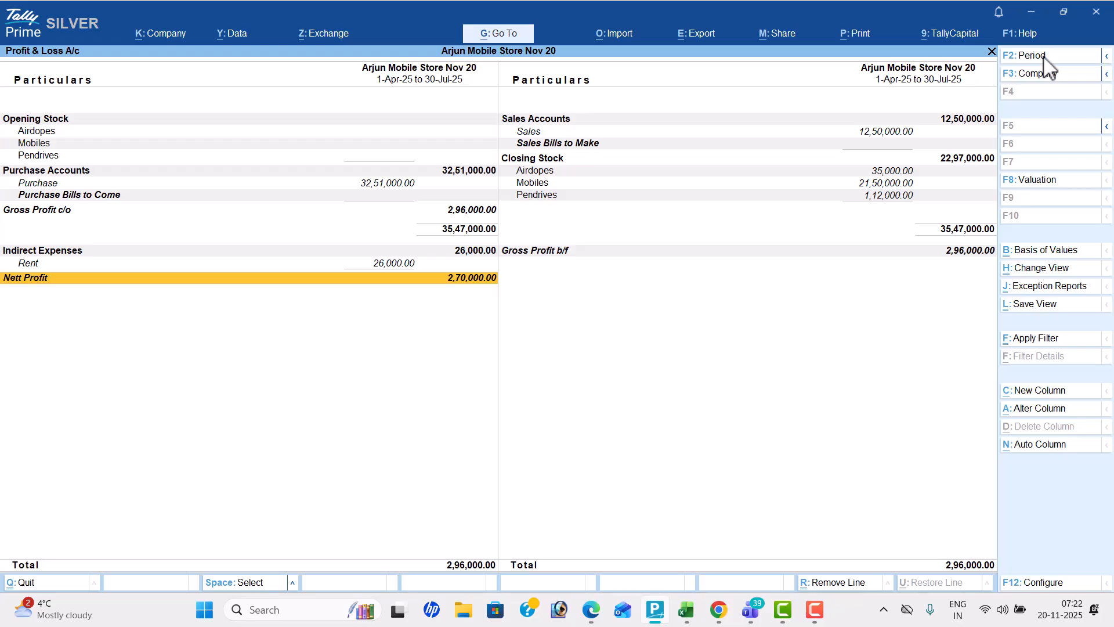
pyautogui.hotkey('alt', 'Tab')
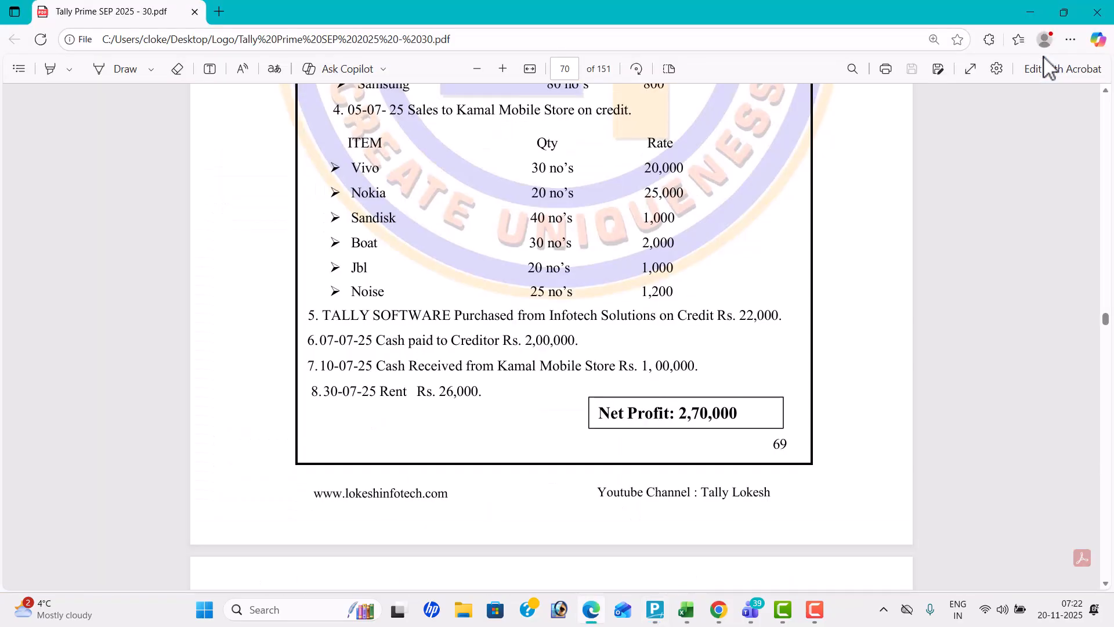
pyautogui.hotkey('alt', 'Tab')
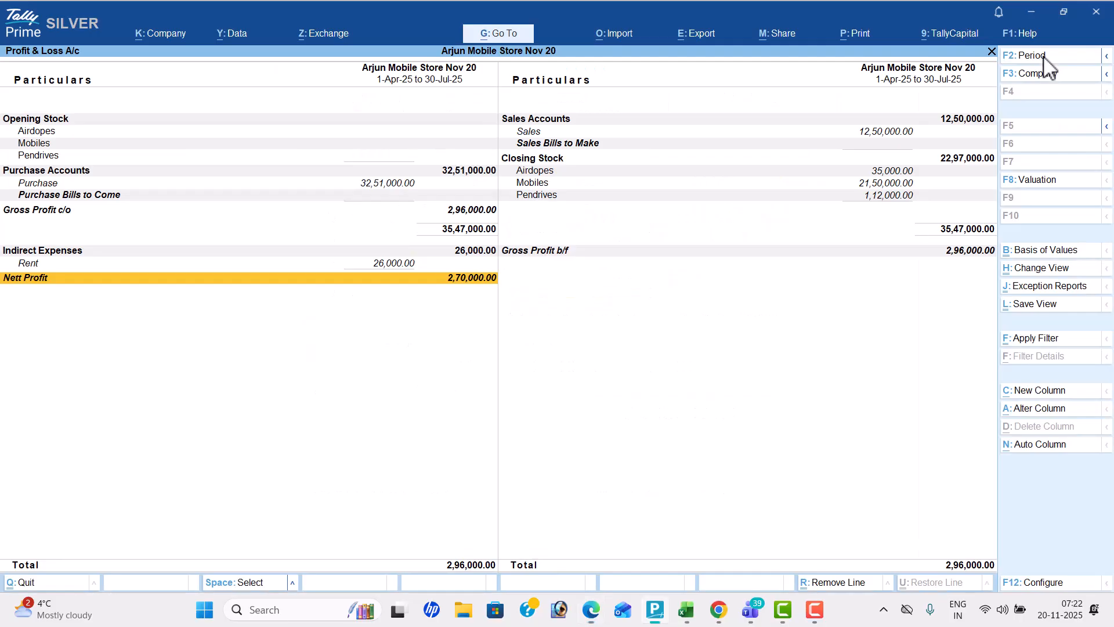
# Close the Profit & Loss A/c and open the Stock Summary in detailed format
pyautogui.press('Escape')
pyautogui.press('Down')
pyautogui.press('Return')
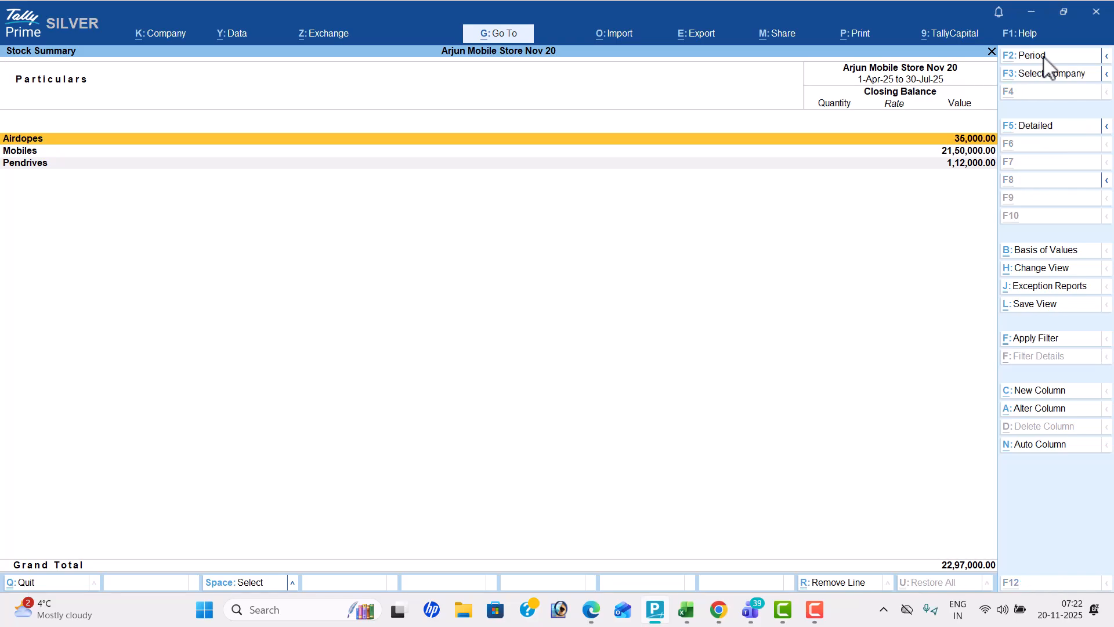
pyautogui.hotkey('alt', 'F5')
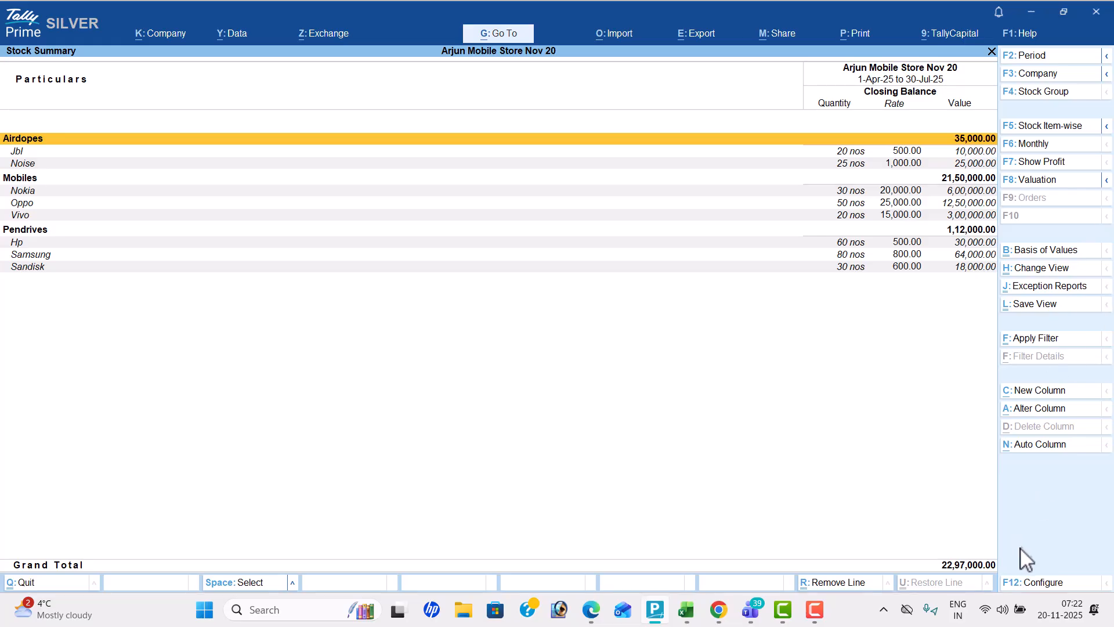
# Configure the Stock Summary to show goods inwards and goods outwards
pyautogui.click(1042, 582)
pyautogui.press('Down')
pyautogui.press('Down')
pyautogui.press('Down')
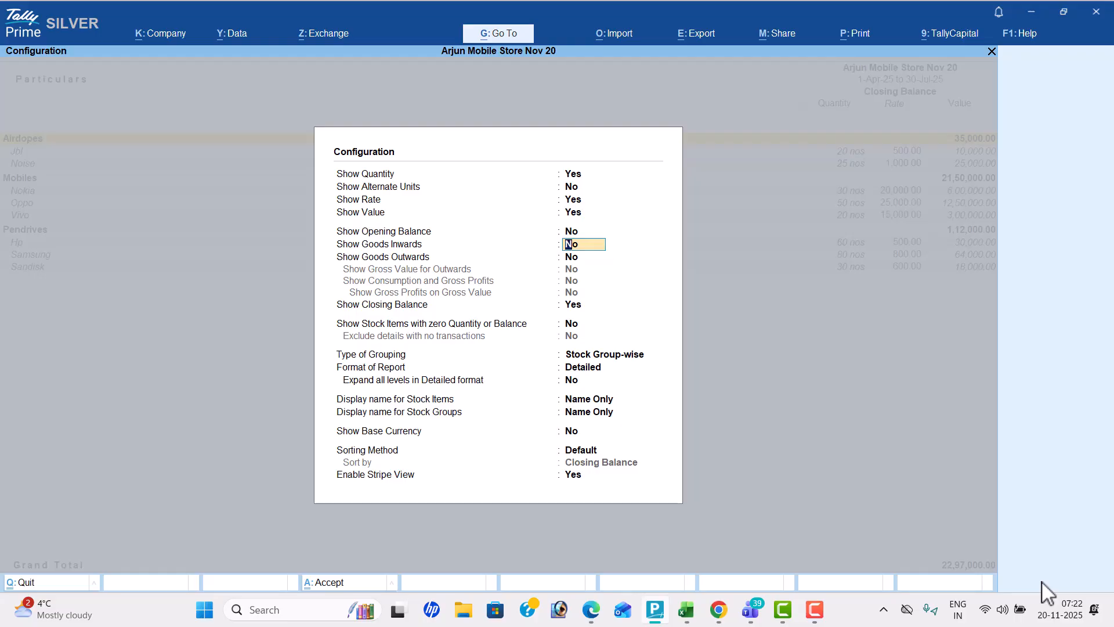
pyautogui.press('y')
pyautogui.press('y')
pyautogui.press('Return')
pyautogui.press('Return')
pyautogui.press('Return')
pyautogui.press('Return')
pyautogui.press('Return')
pyautogui.press('Return')
pyautogui.press('Return')
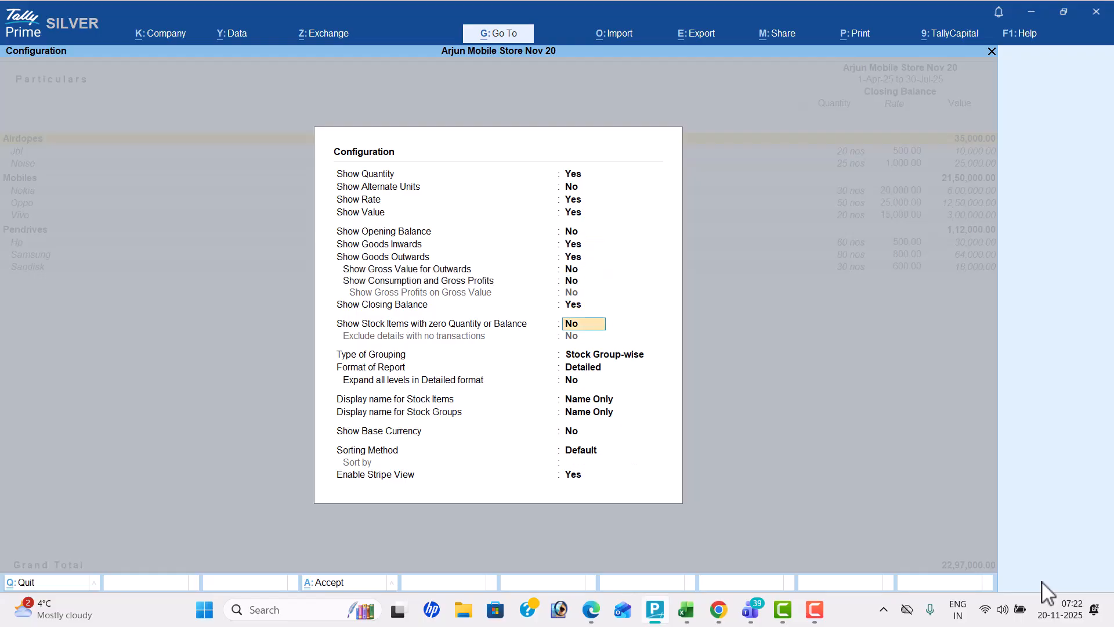
pyautogui.press('Return')
pyautogui.press('Return')
pyautogui.press('Return')
pyautogui.press('Return')
pyautogui.press('Return')
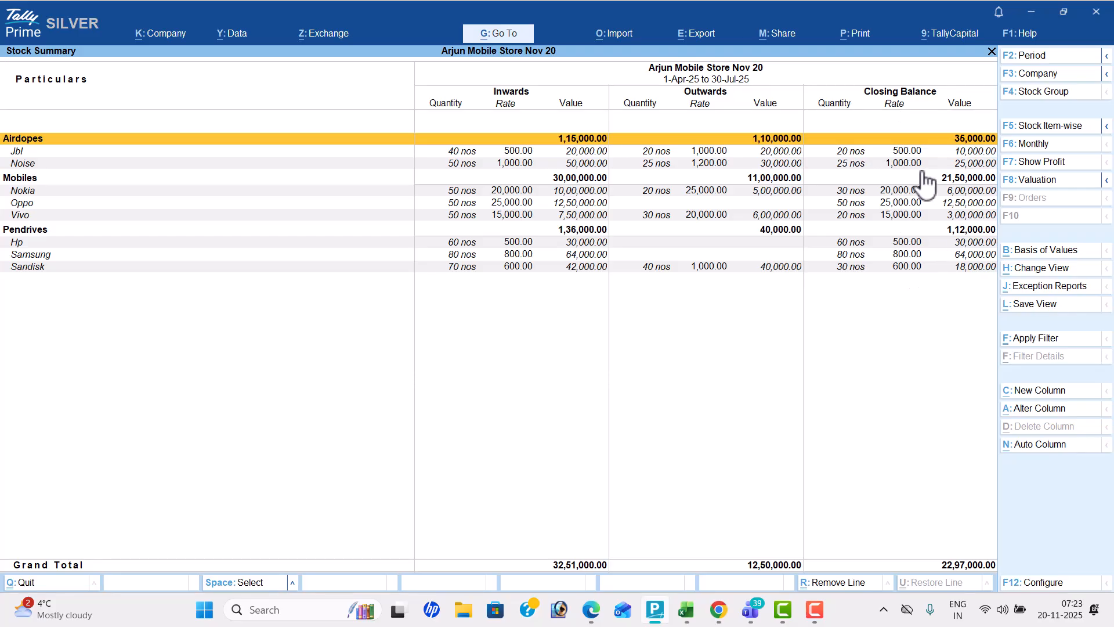
# Examine the inwards, outwards and closing figures of the Airdopes and Mobiles items, and close the Stock Summary
pyautogui.press('Down')
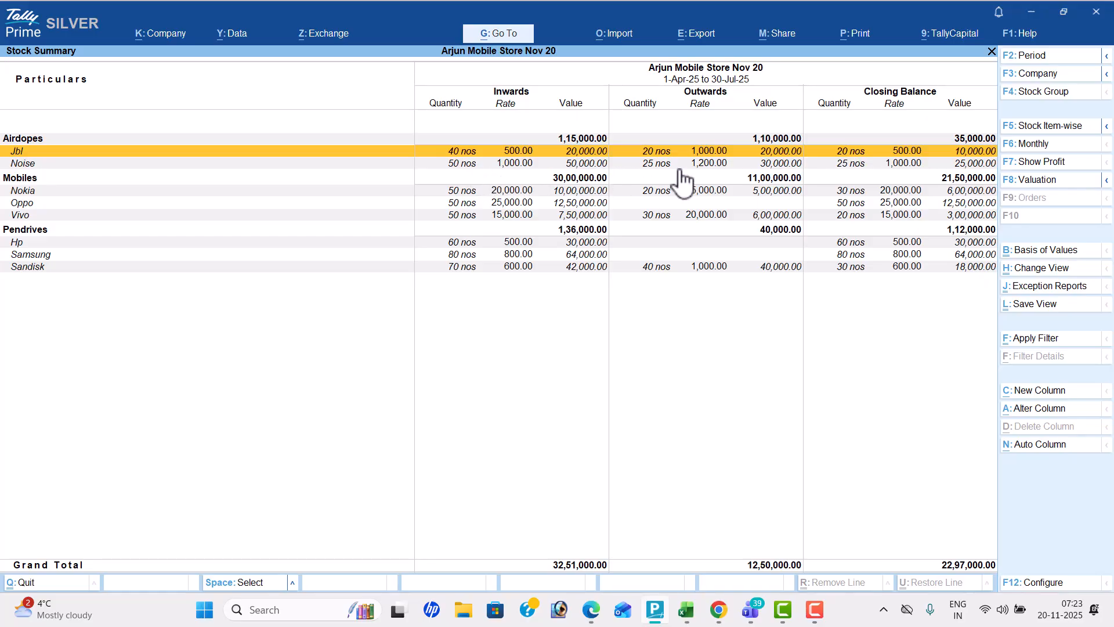
pyautogui.press('Down')
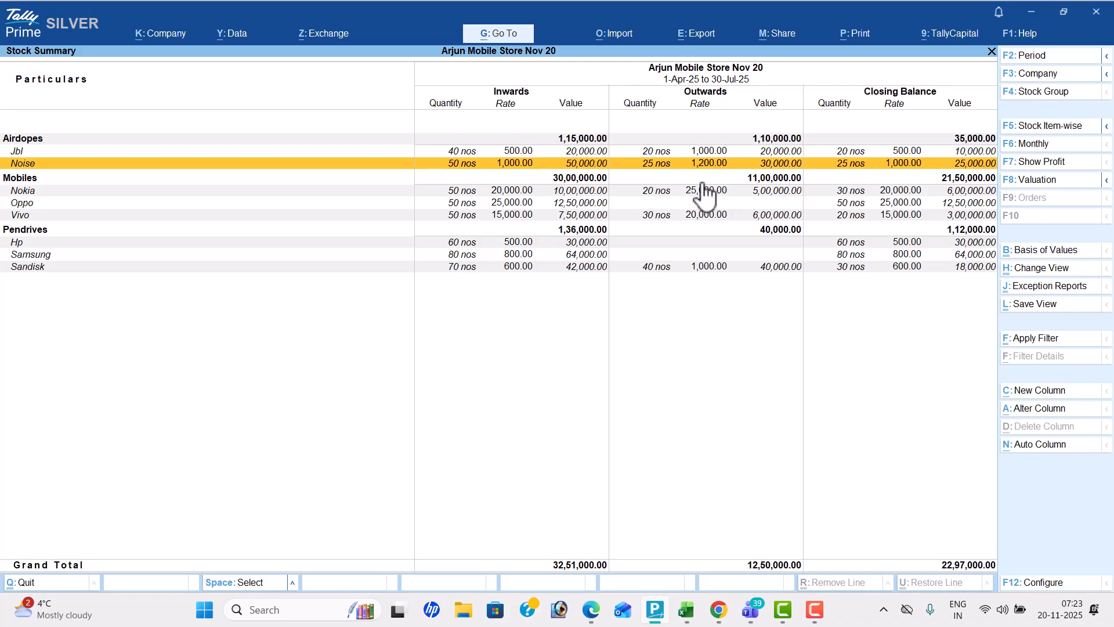
pyautogui.press('Down')
pyautogui.press('Down')
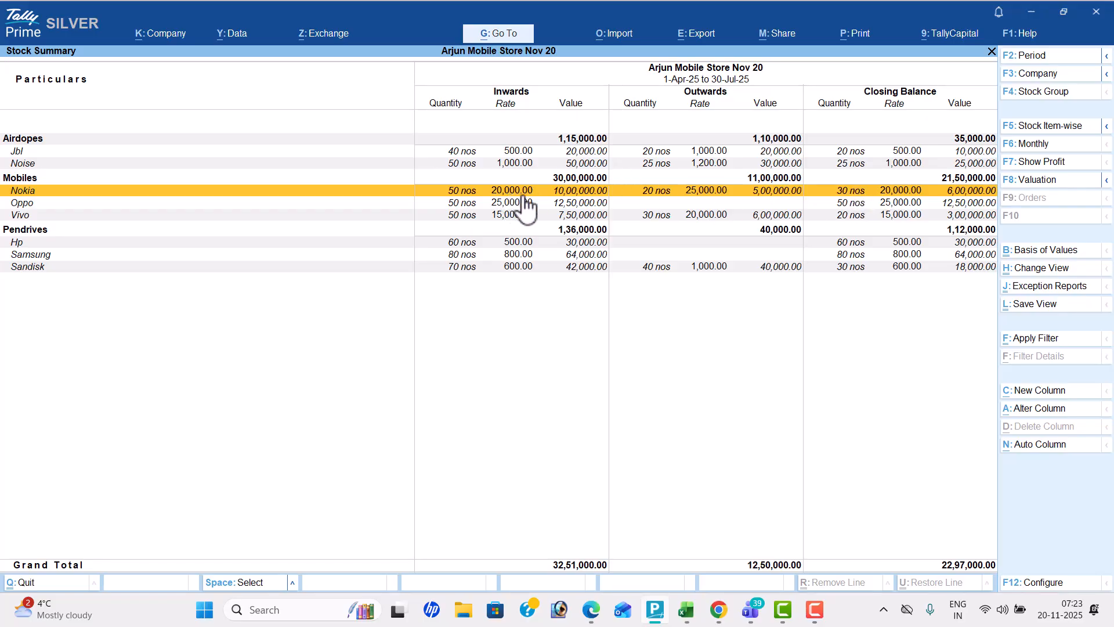
pyautogui.press('Down')
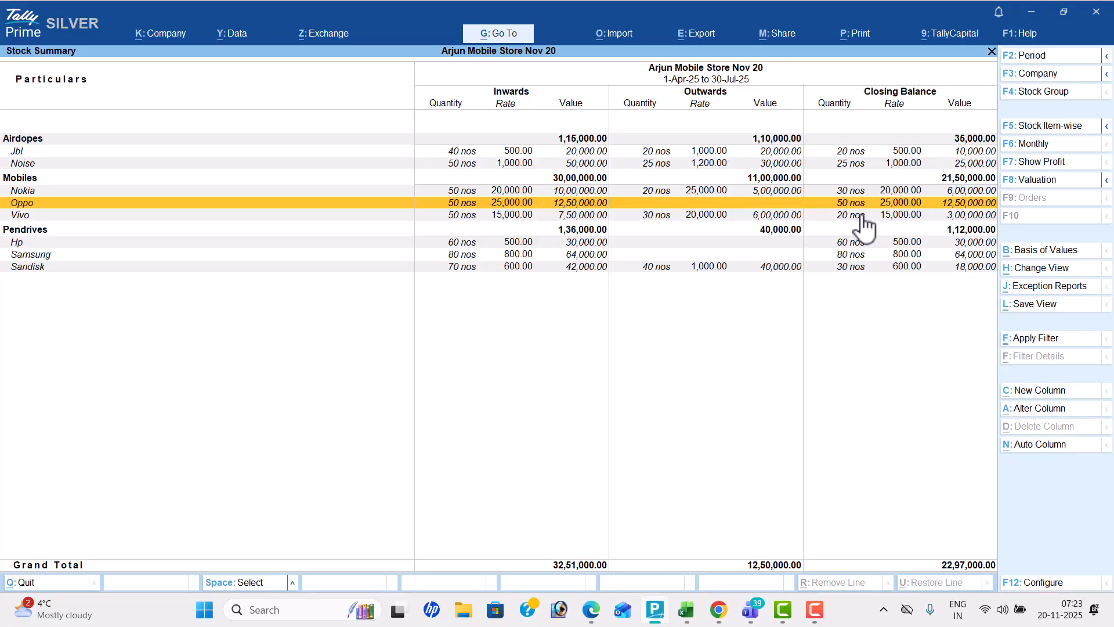
pyautogui.press('Escape')
# Open the Dashboard, look over its tiles and close it
pyautogui.press('Down')
pyautogui.press('Down')
pyautogui.press('Down')
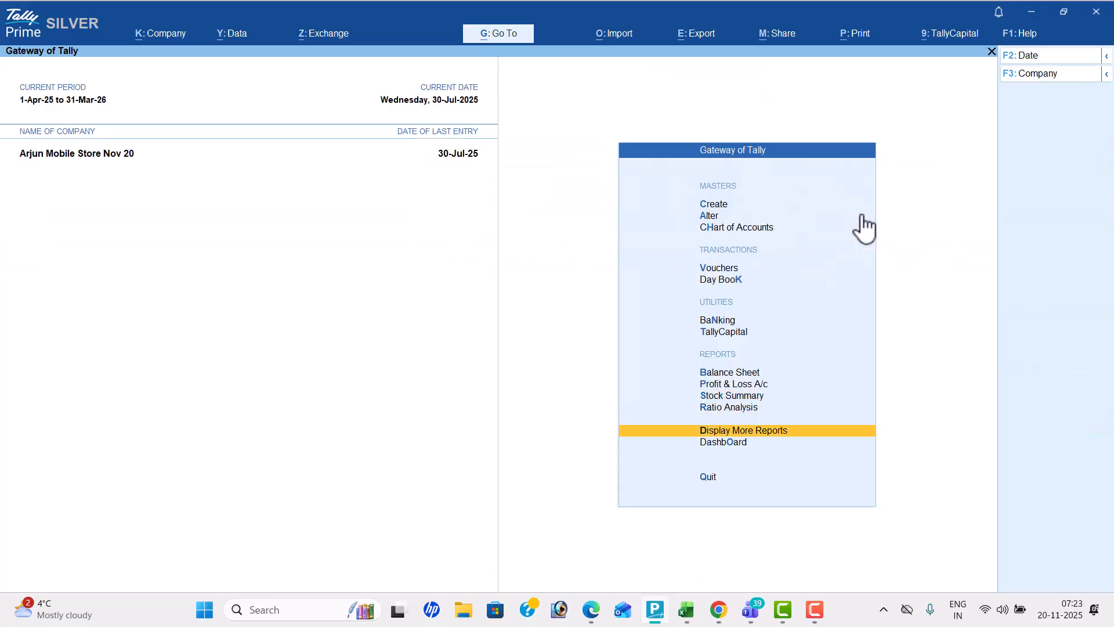
pyautogui.press('Return')
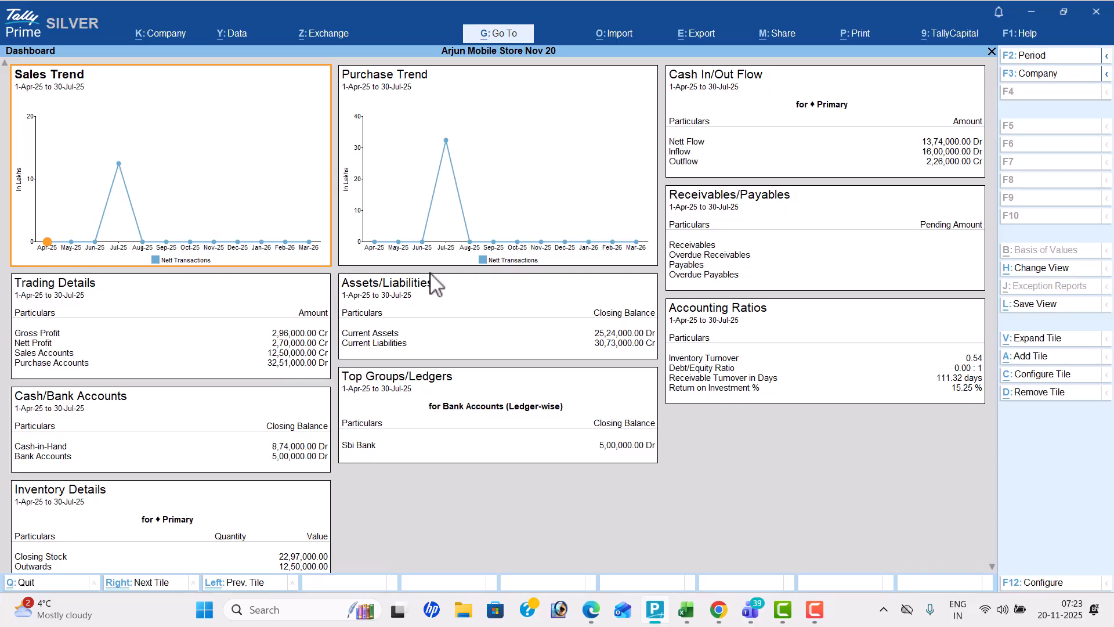
pyautogui.press('Escape')
# Open the Trial Balance in detailed format, review the account balances and close it
pyautogui.press('Up')
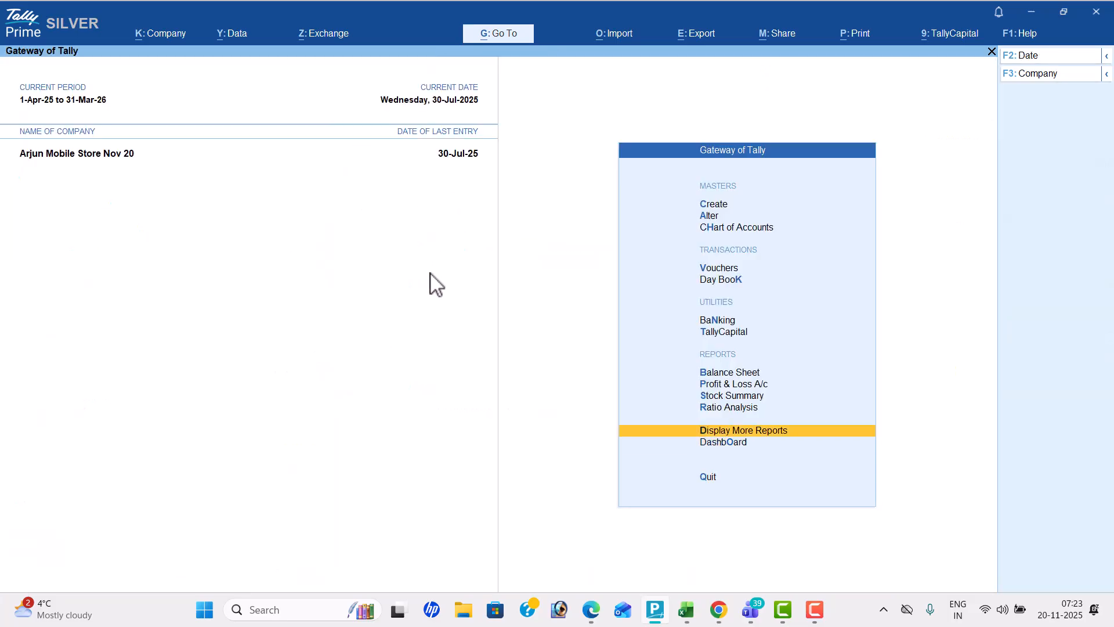
pyautogui.press('Return')
pyautogui.press('Return')
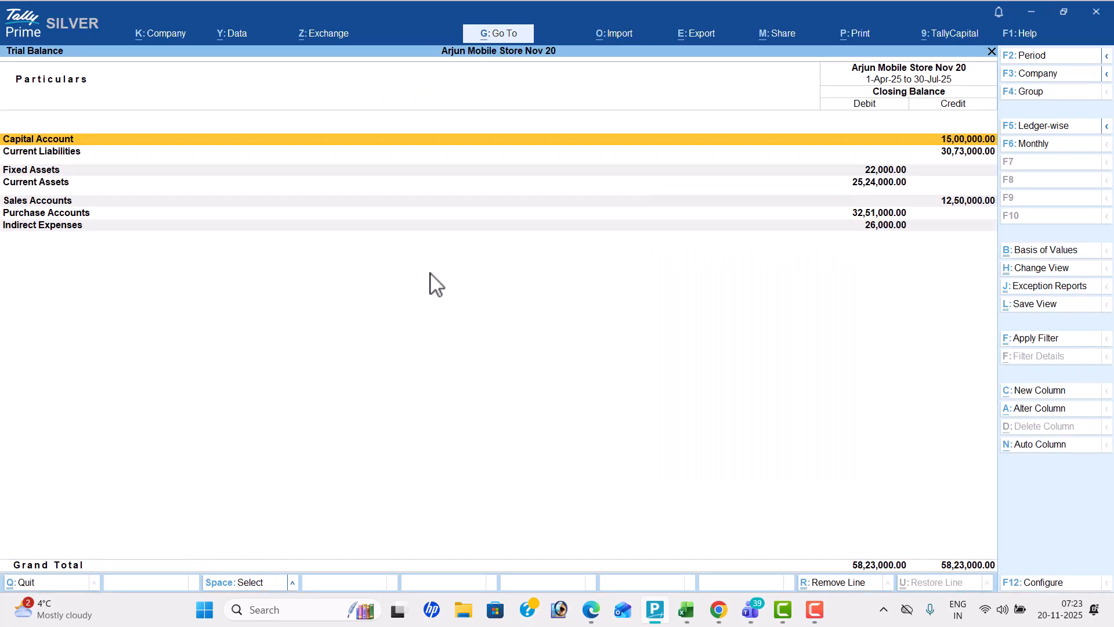
pyautogui.hotkey('alt', 'F5')
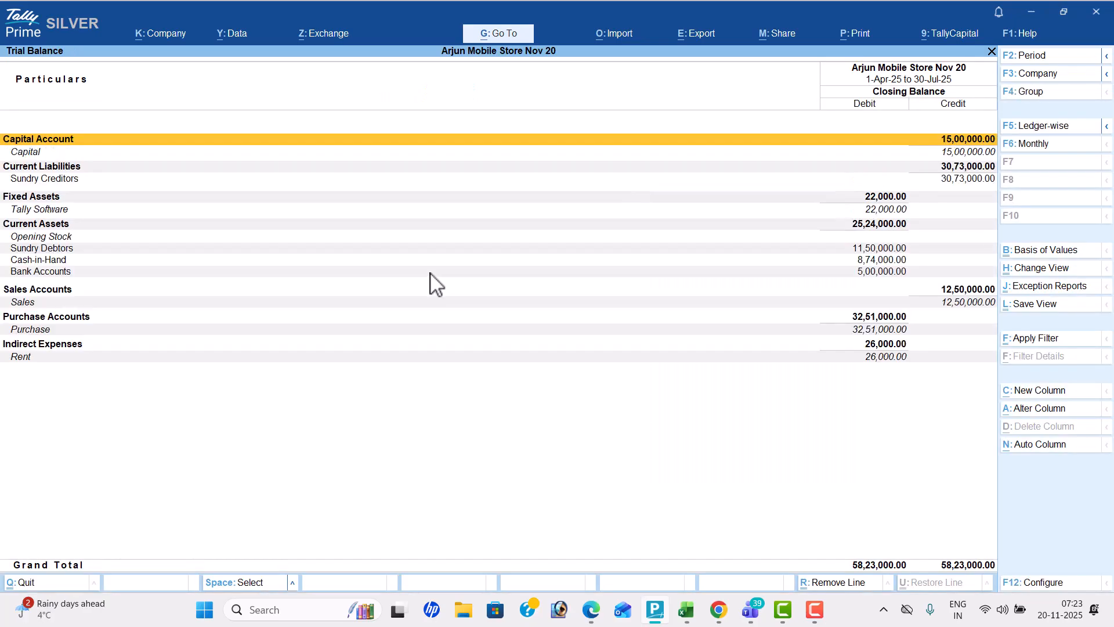
pyautogui.press('Escape')
# Open the Cash/Bank Books summary under Account Books, check the balances and close it
pyautogui.press('Down')
pyautogui.press('Down')
pyautogui.press('Down')
pyautogui.press('Down')
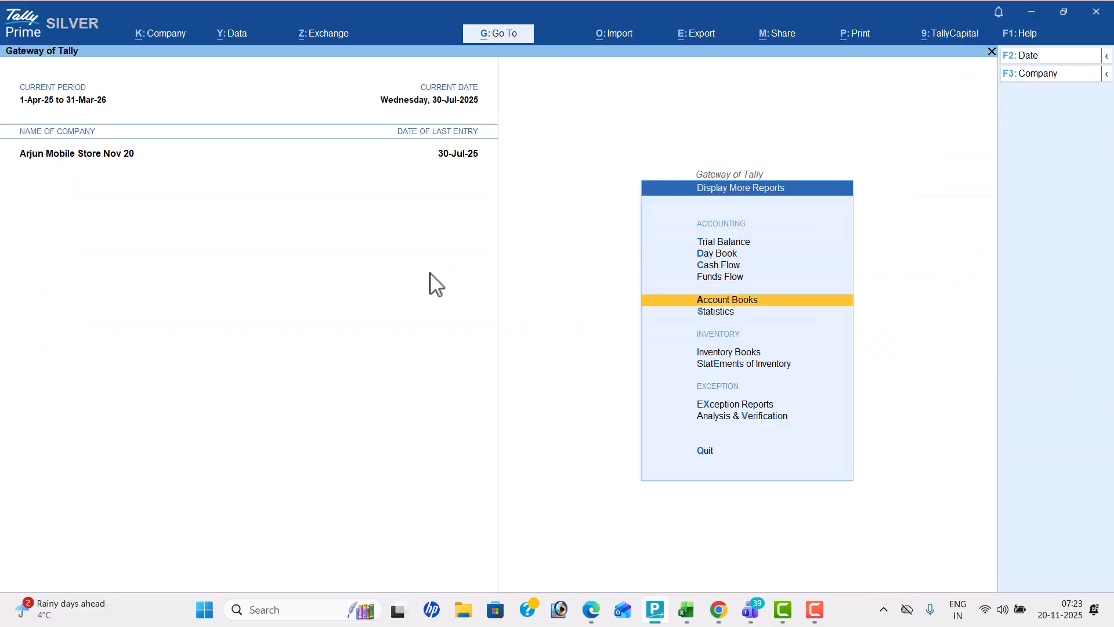
pyautogui.press('Return')
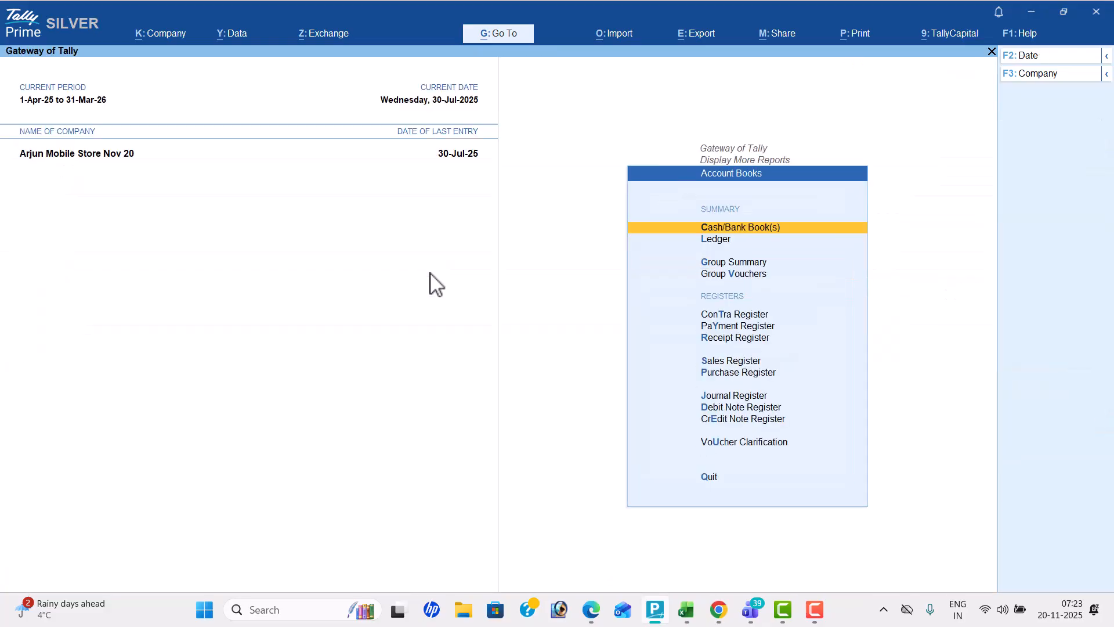
pyautogui.press('Return')
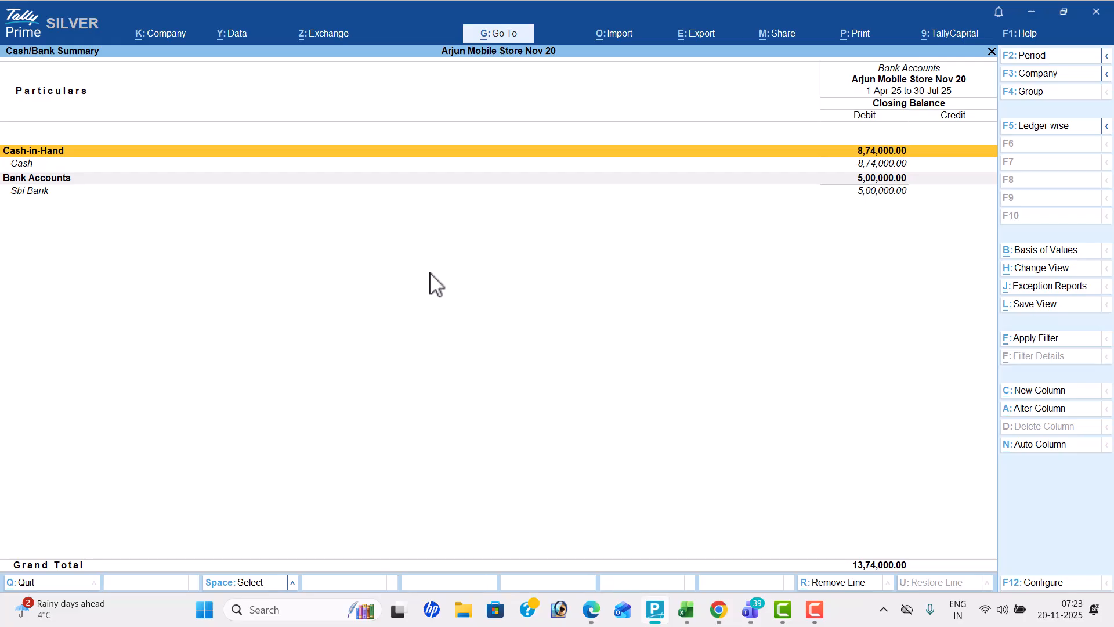
pyautogui.press('Escape')
# Open the Purchase Register, check the monthly purchases and close it
pyautogui.press('Down')
pyautogui.press('Down')
pyautogui.press('Down')
pyautogui.press('Down')
pyautogui.press('Down')
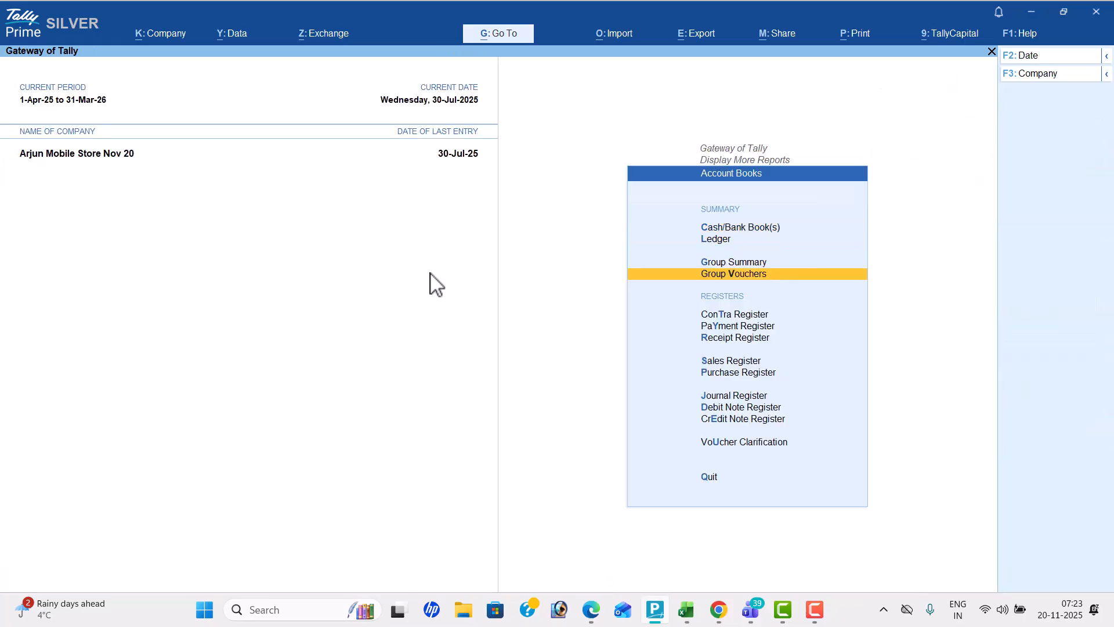
pyautogui.press('Down')
pyautogui.press('Down')
pyautogui.press('Down')
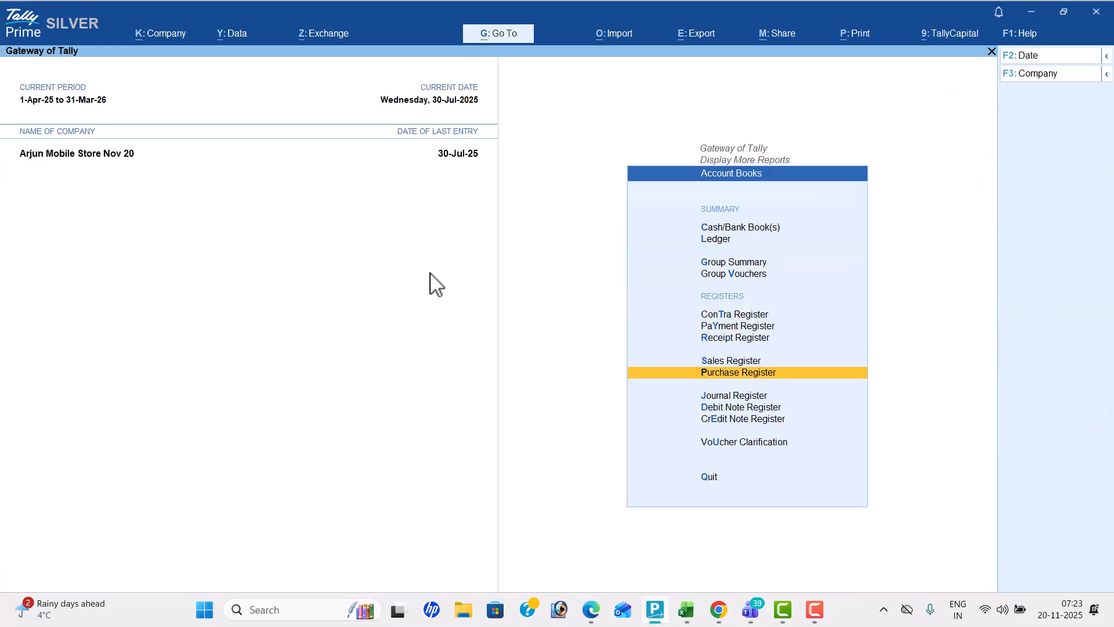
pyautogui.press('Return')
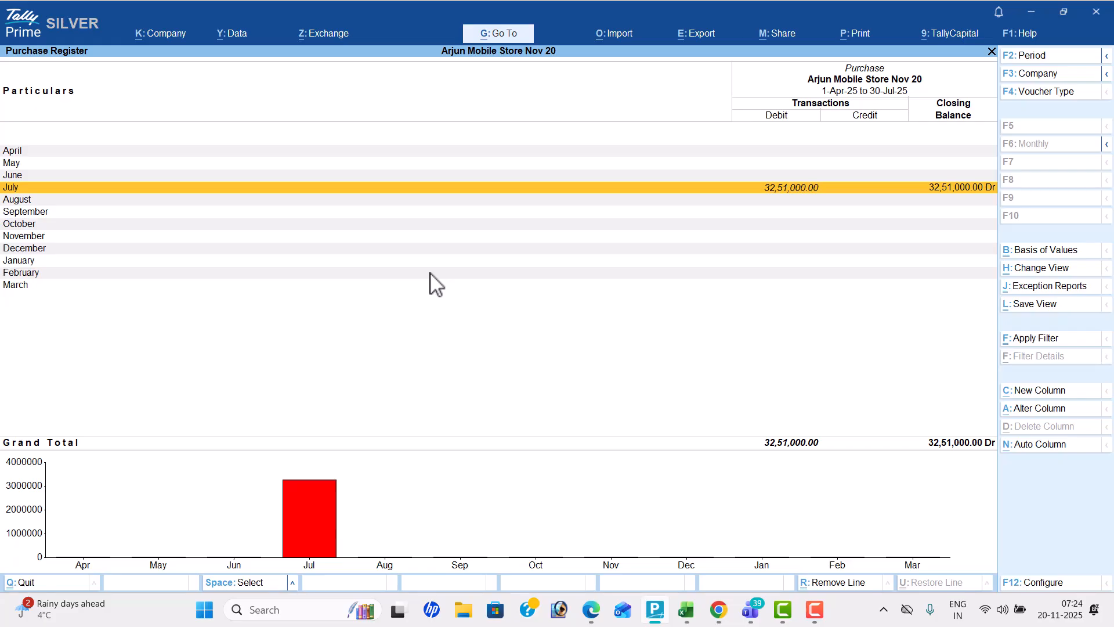
pyautogui.press('Escape')
# Review the Sales Register and the July vouchers in the Receipt Register
pyautogui.press('Up')
pyautogui.press('Return')
pyautogui.press('Escape')
pyautogui.press('Up')
pyautogui.press('Return')
# Review the July vouchers in the Payment Register, check the Contra Register and leave Account Books
pyautogui.press('Return')
pyautogui.press('Escape')
pyautogui.press('Escape')
pyautogui.press('Up')
pyautogui.press('Return')
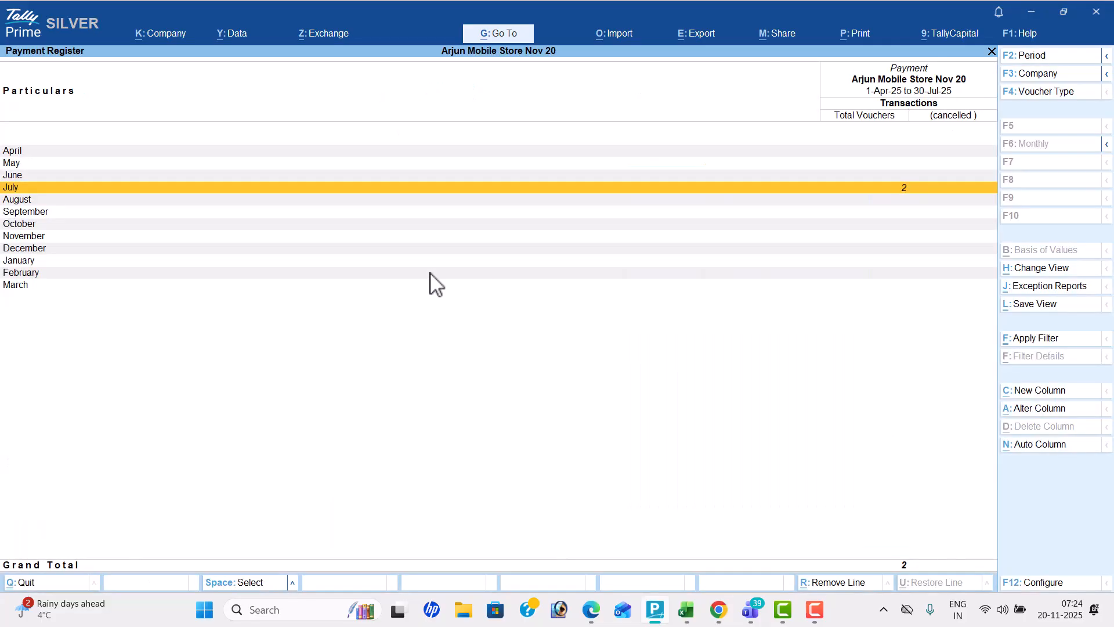
pyautogui.press('Return')
pyautogui.press('Escape')
pyautogui.press('Escape')
pyautogui.press('Up')
pyautogui.press('Return')
pyautogui.press('Escape')
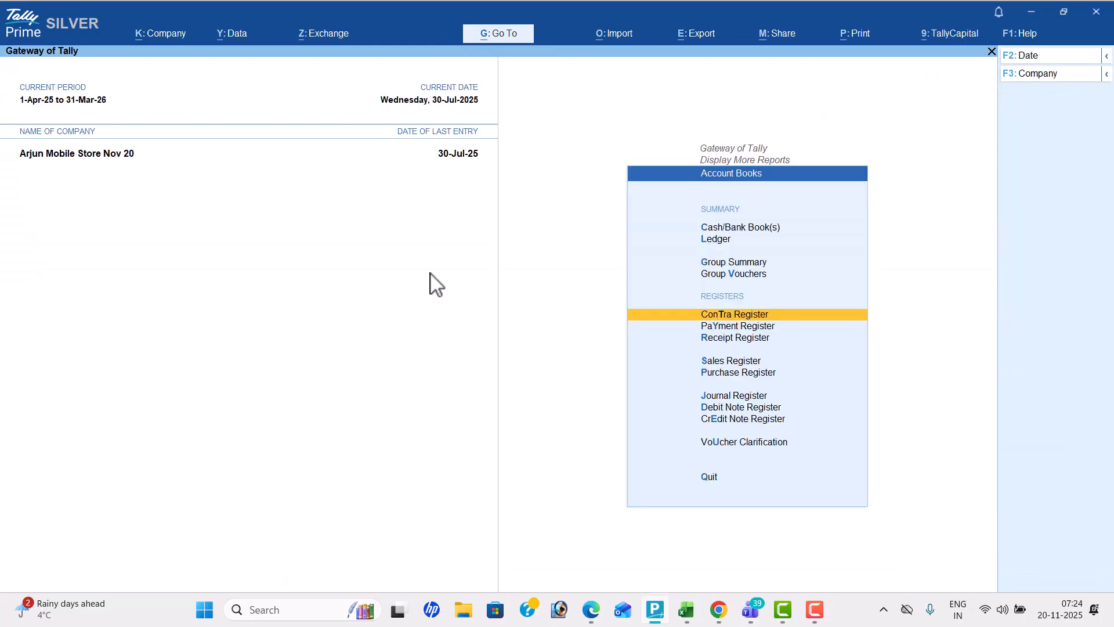
pyautogui.press('Escape')
# Open Statistics and examine the number of vouchers recorded for each voucher type
pyautogui.press('Down')
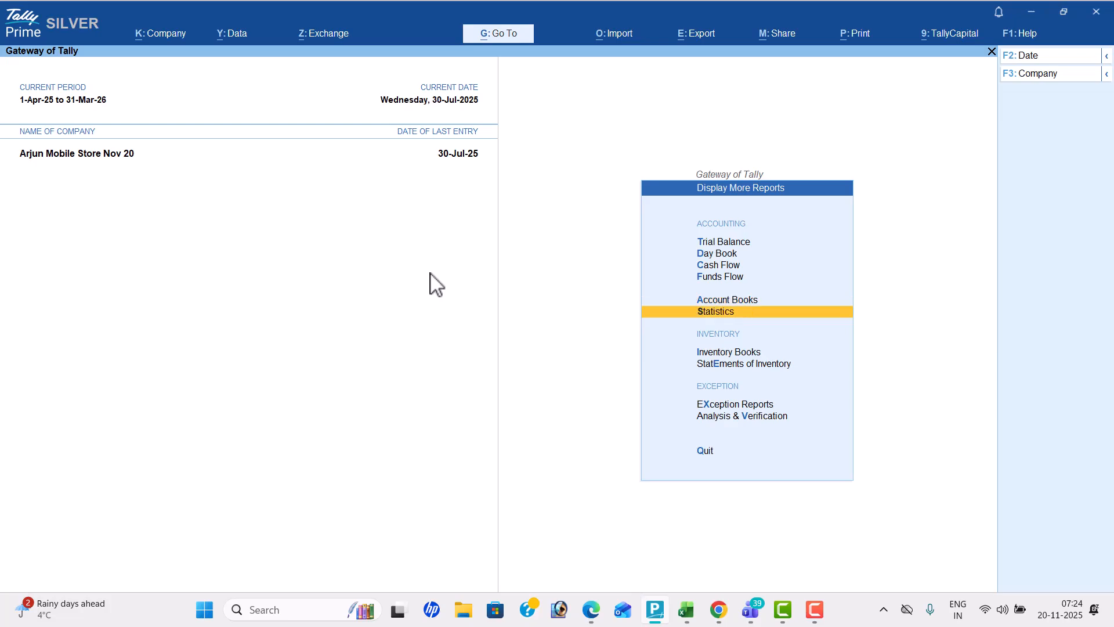
pyautogui.press('Return')
pyautogui.press('Down')
pyautogui.press('Down')
pyautogui.press('Down')
pyautogui.press('Down')
pyautogui.press('Down')
pyautogui.press('Down')
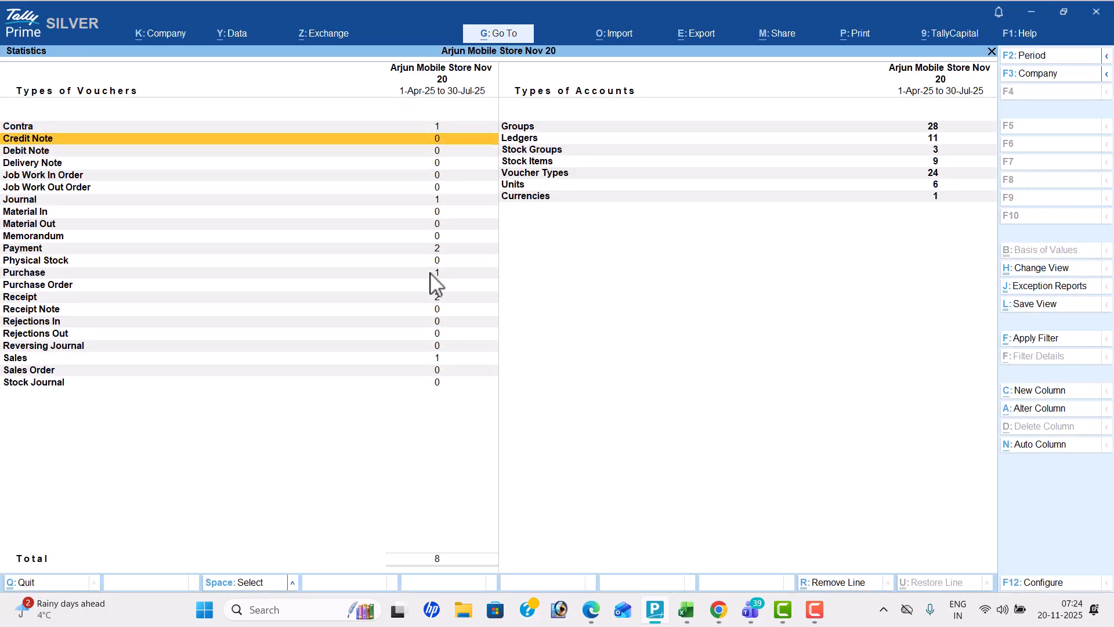
pyautogui.press('Down')
pyautogui.press('Down')
pyautogui.press('Down')
pyautogui.press('Down')
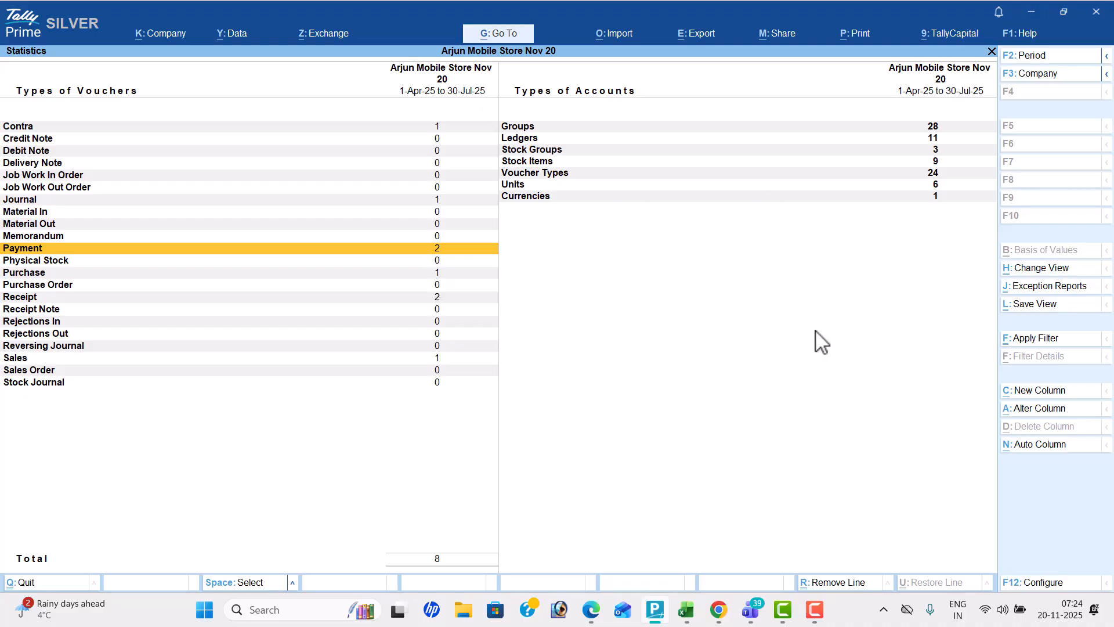
pyautogui.press('Down')
pyautogui.press('Down')
pyautogui.press('Down')
pyautogui.press('Down')
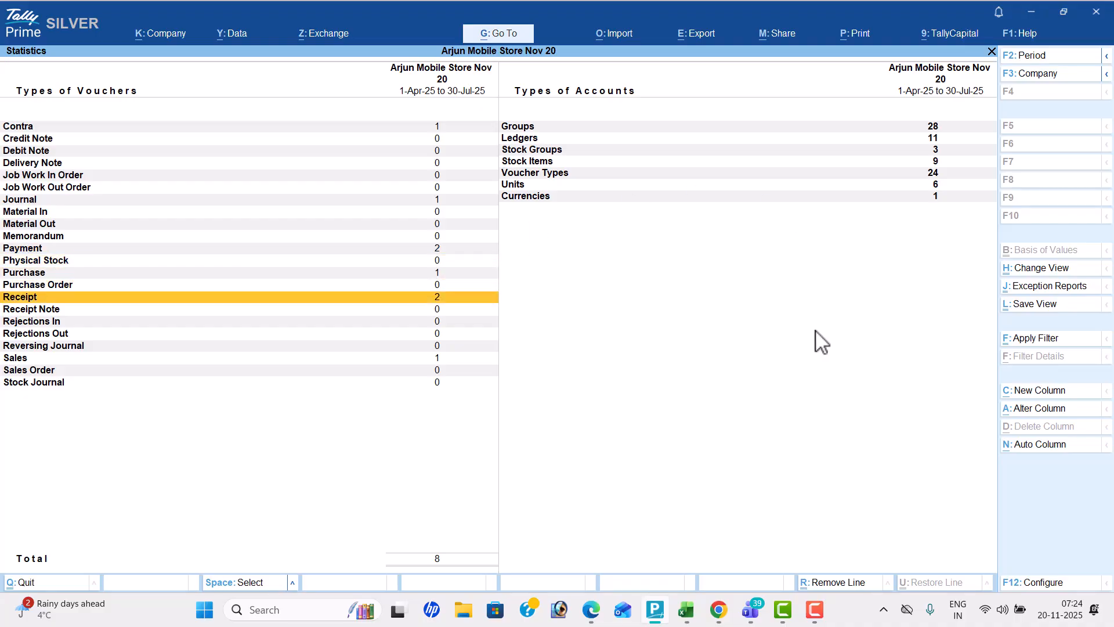
pyautogui.press('Down')
pyautogui.press('Down')
pyautogui.press('Down')
pyautogui.press('Down')
pyautogui.press('Down')
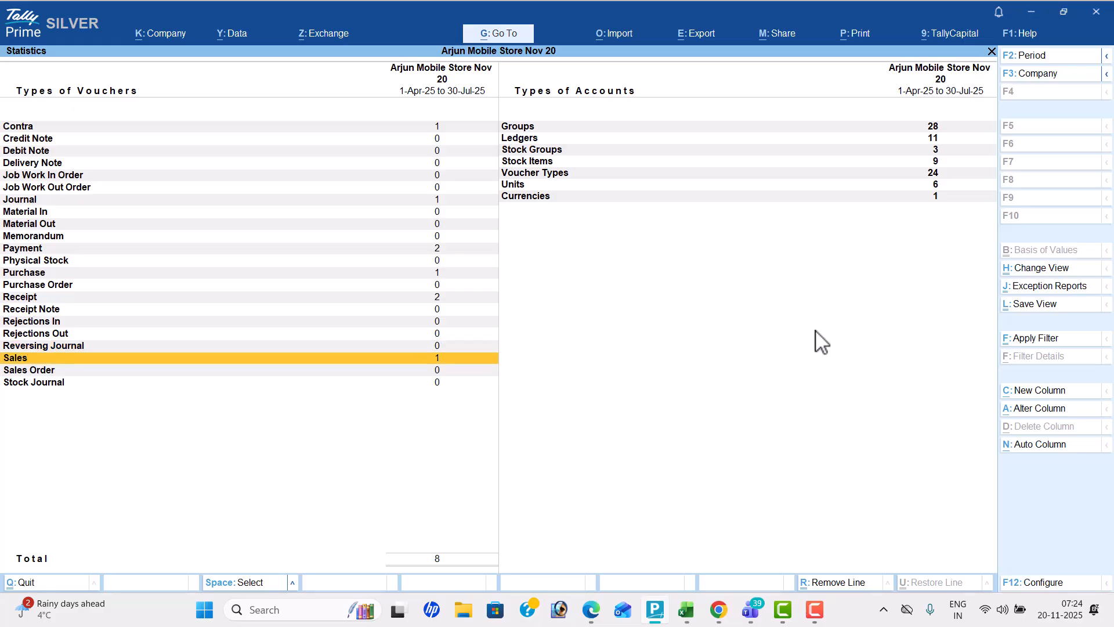
# Examine the counts of groups, ledgers, stock groups and stock items in Statistics
pyautogui.press('Right')
pyautogui.press('Up')
pyautogui.press('Up')
pyautogui.press('Up')
pyautogui.press('Up')
pyautogui.press('Up')
pyautogui.press('Up')
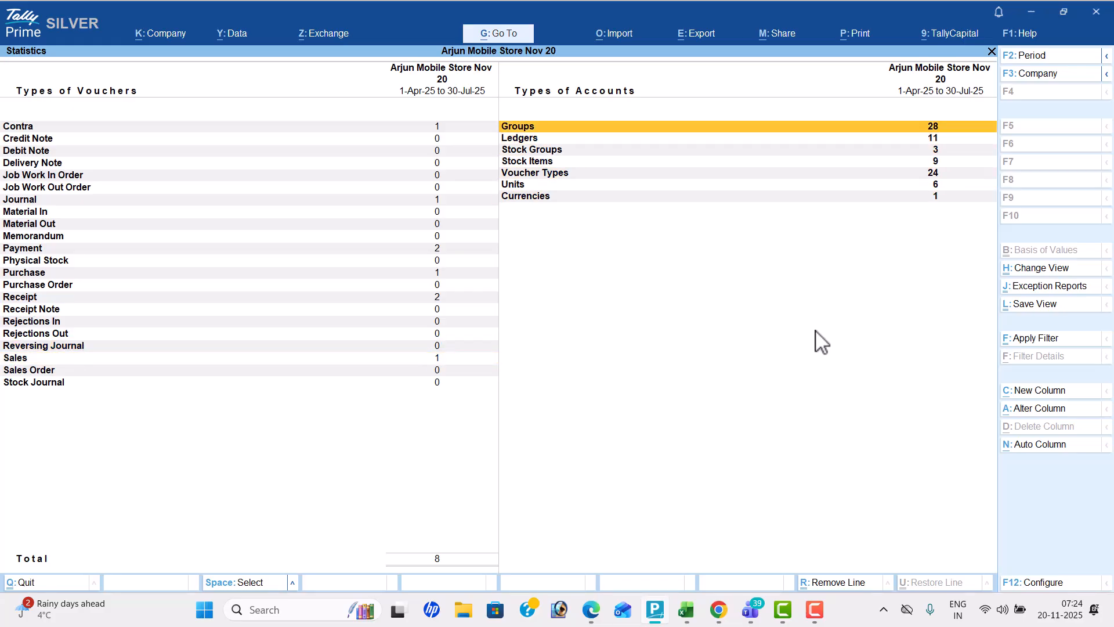
pyautogui.press('Down')
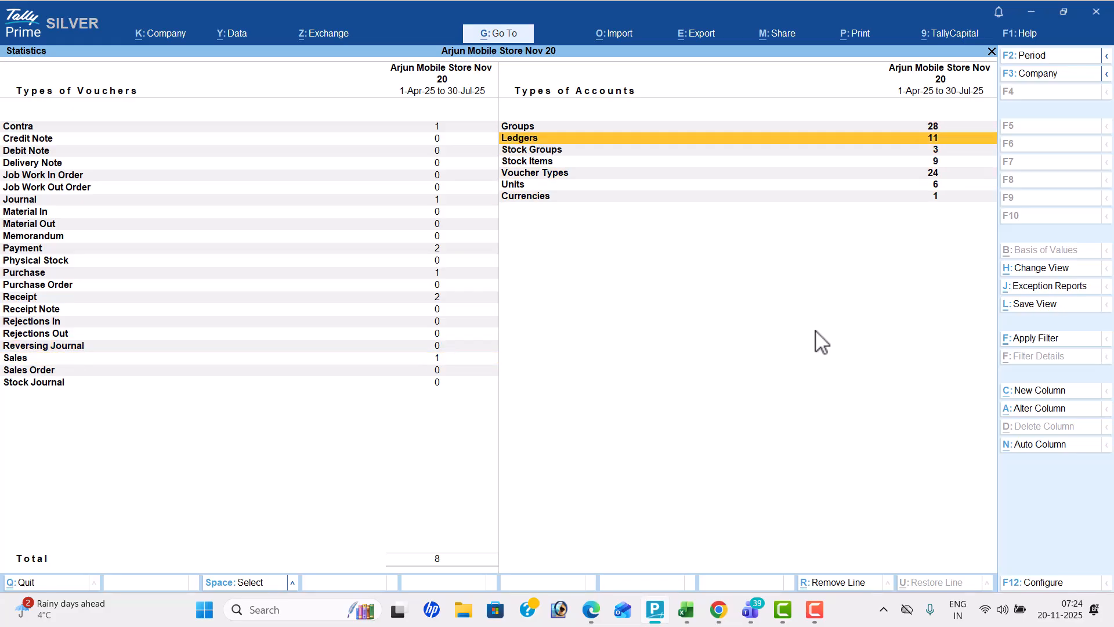
pyautogui.press('Down')
# Examine the Voucher Types, Units and Currencies counts in Statistics, then leave the report
pyautogui.press('Down')
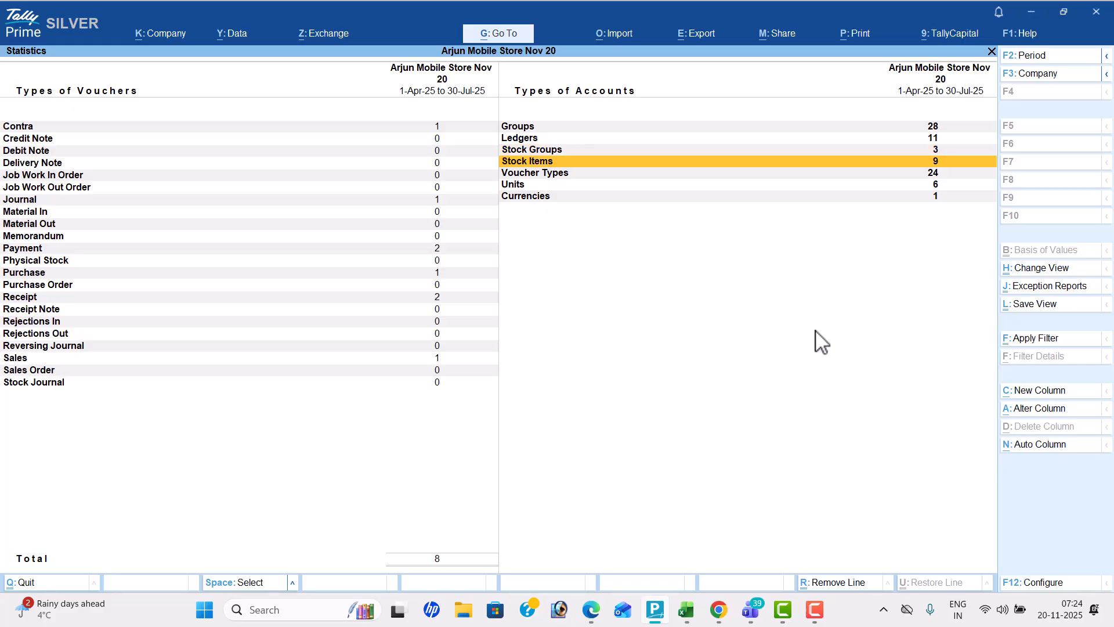
pyautogui.press('Down')
pyautogui.press('Down')
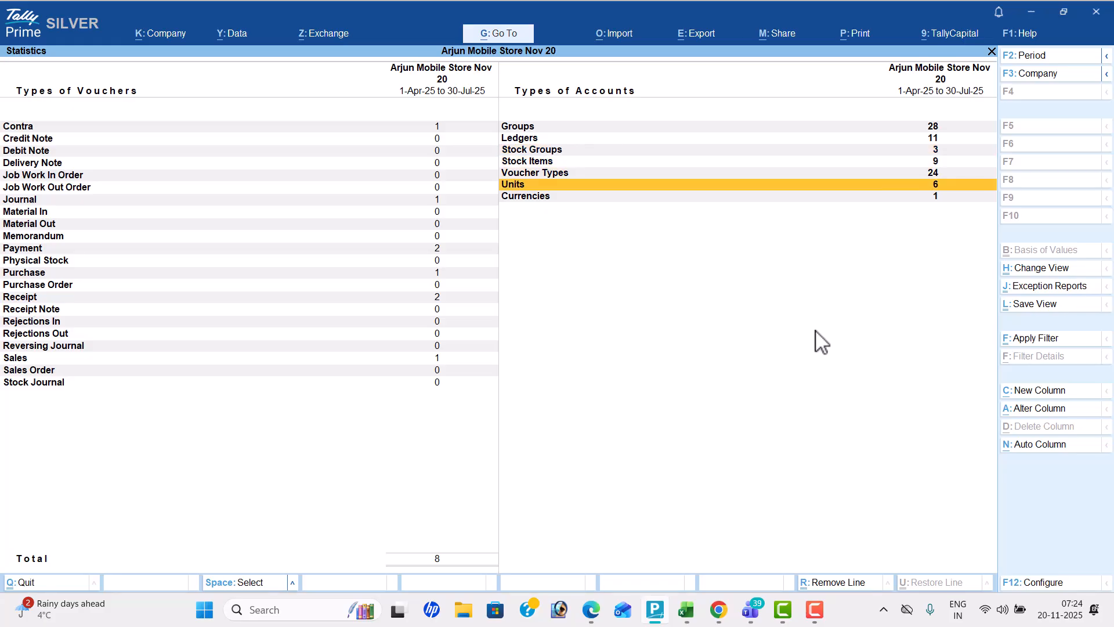
# Open the Stock Item summary in Inventory Books and review Boat's monthly summary
pyautogui.press('Down')
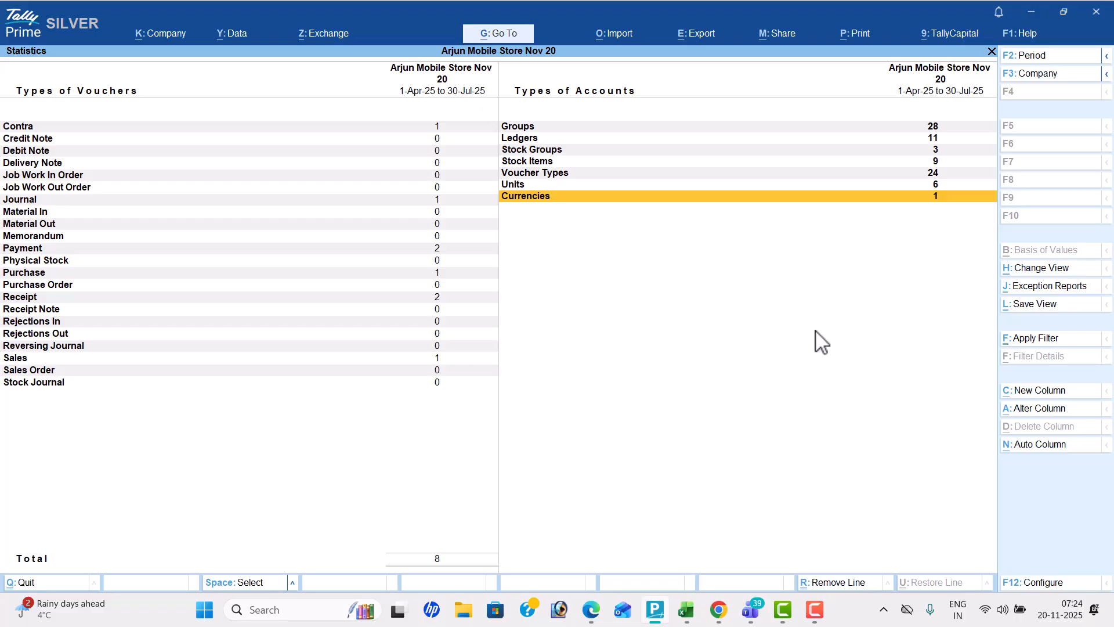
pyautogui.press('Escape')
pyautogui.press('Down')
pyautogui.press('Return')
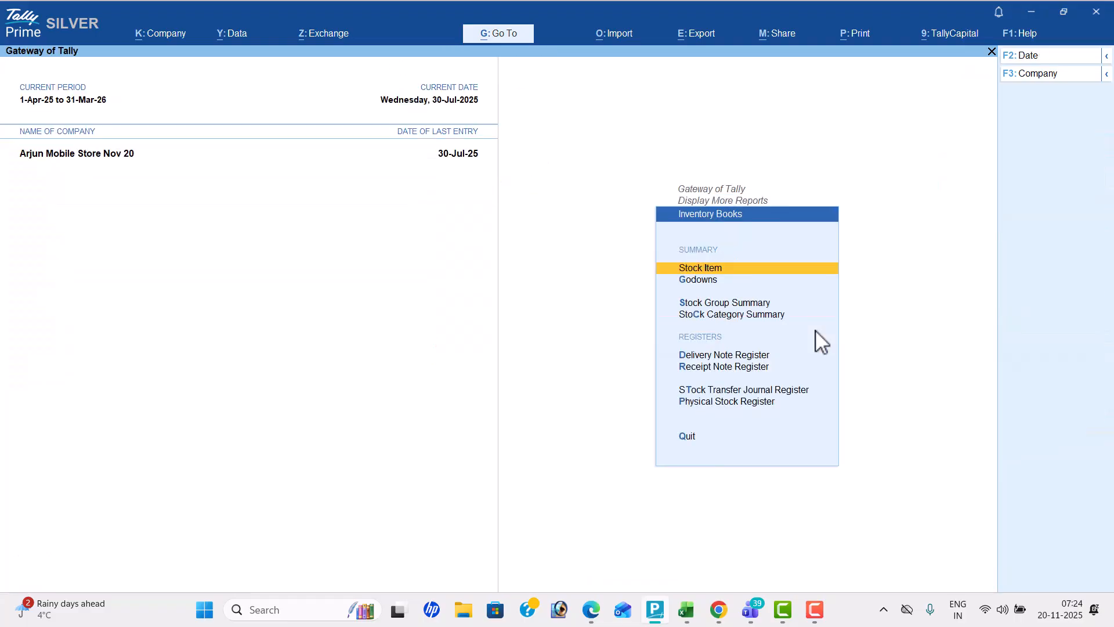
pyautogui.press('Return')
pyautogui.press('Return')
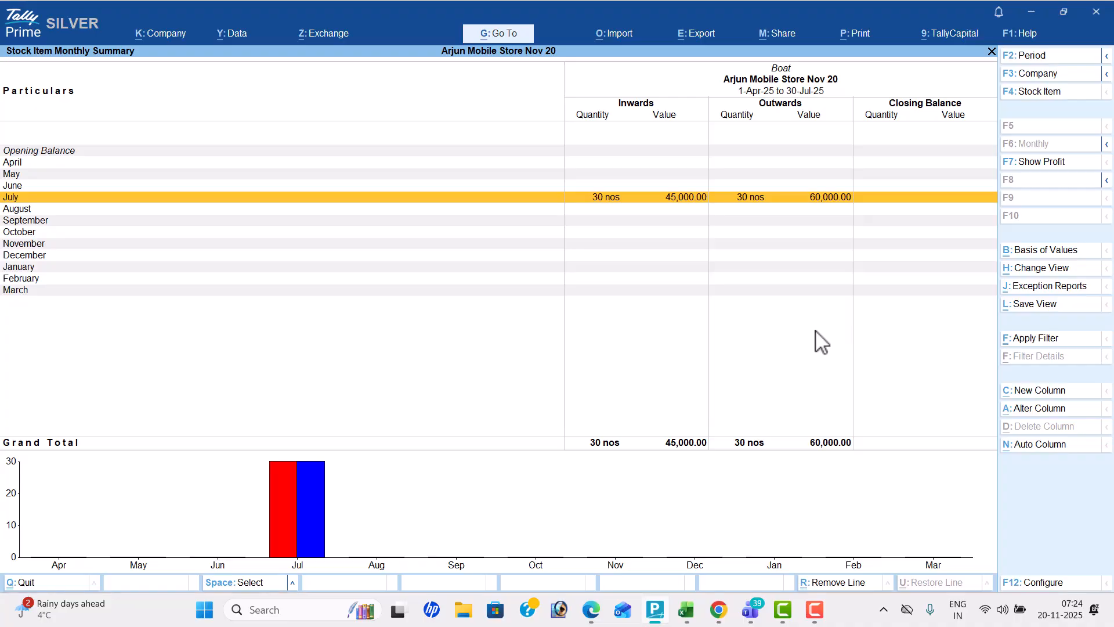
# Review the monthly summaries of the Hp and Jbl stock items and leave Inventory Books
pyautogui.press('F4')
pyautogui.press('Down')
pyautogui.press('Return')
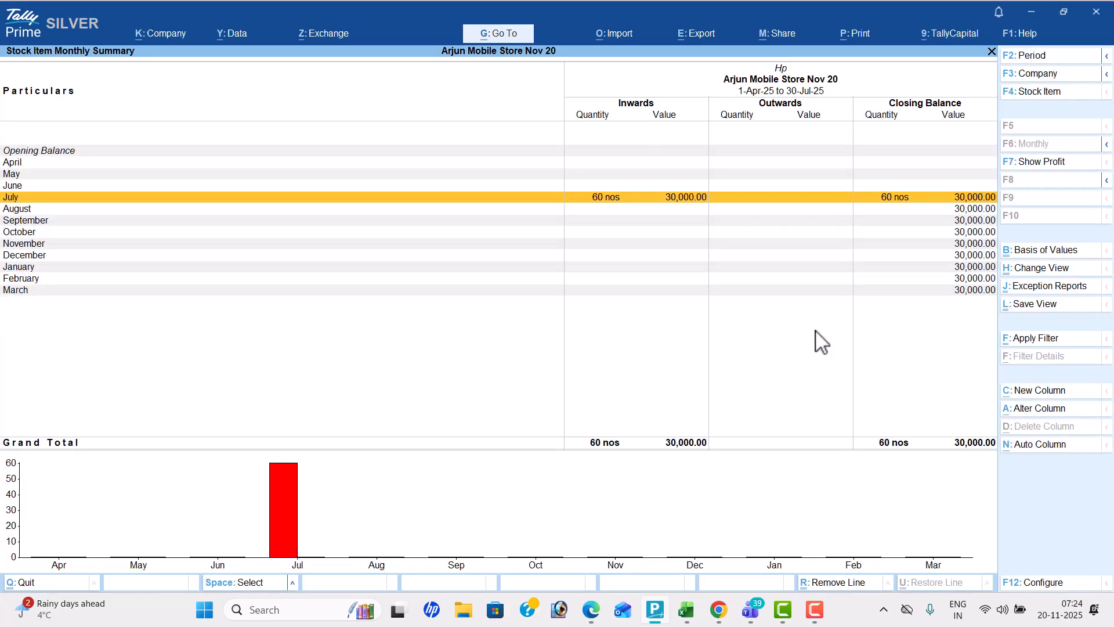
pyautogui.press('F4')
pyautogui.press('Down')
pyautogui.press('Return')
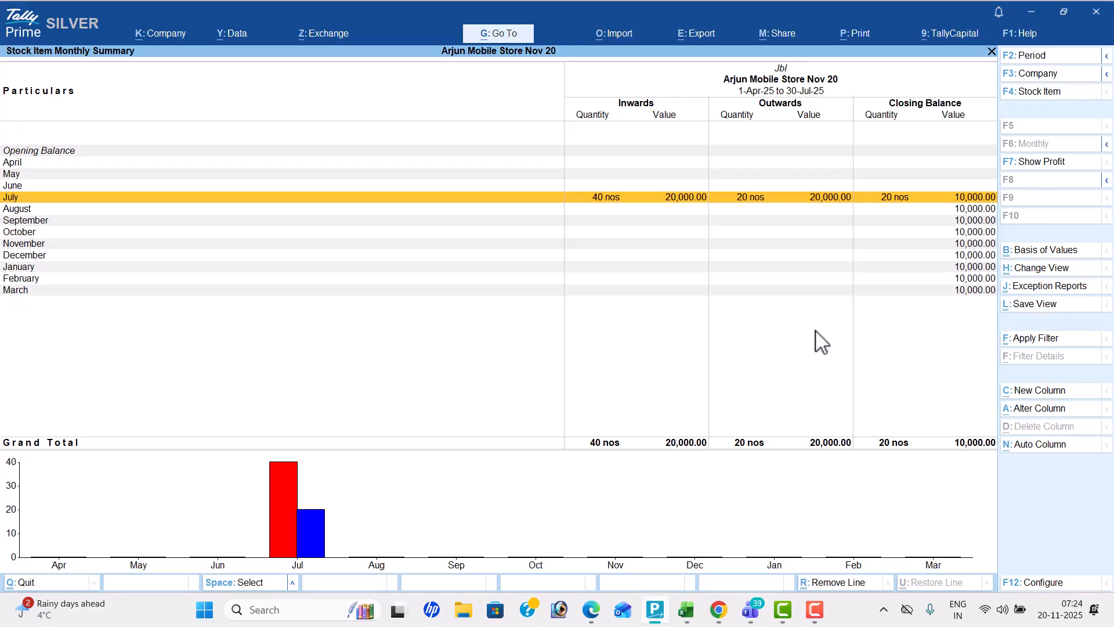
pyautogui.press('Escape')
pyautogui.press('Escape')
pyautogui.press('Escape')
# Run a Stock Query from Statements of Inventory for the Boat stock item
pyautogui.press('Down')
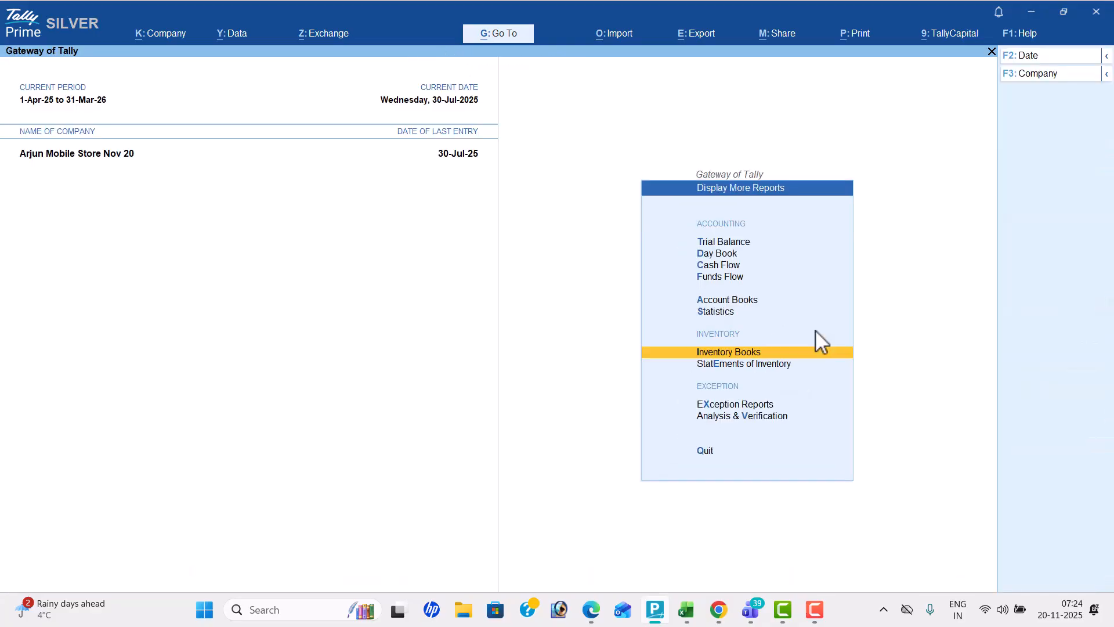
pyautogui.press('Return')
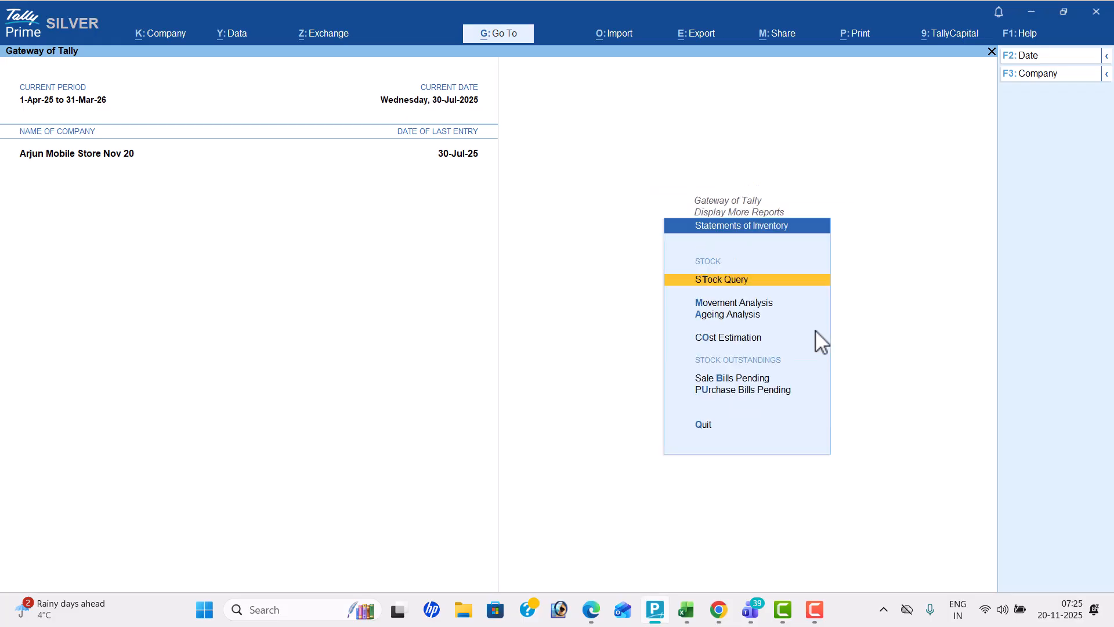
pyautogui.press('Return')
pyautogui.press('Return')
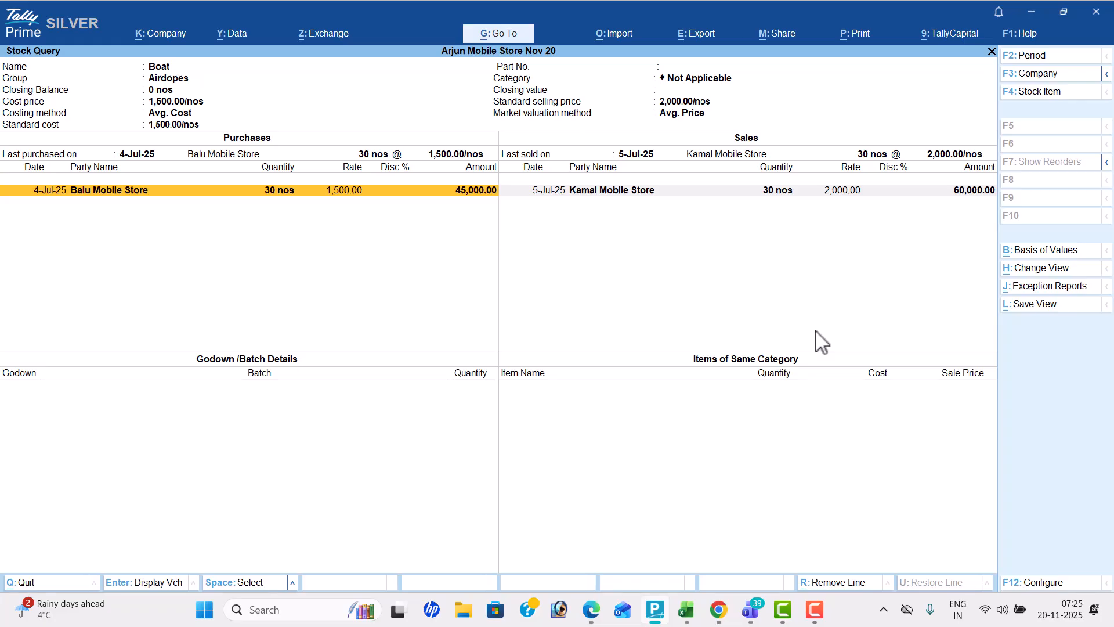
# Review the Stock Query for Hp and Jbl, then return to the Gateway of Tally
pyautogui.press('F4')
pyautogui.press('Down')
pyautogui.press('Return')
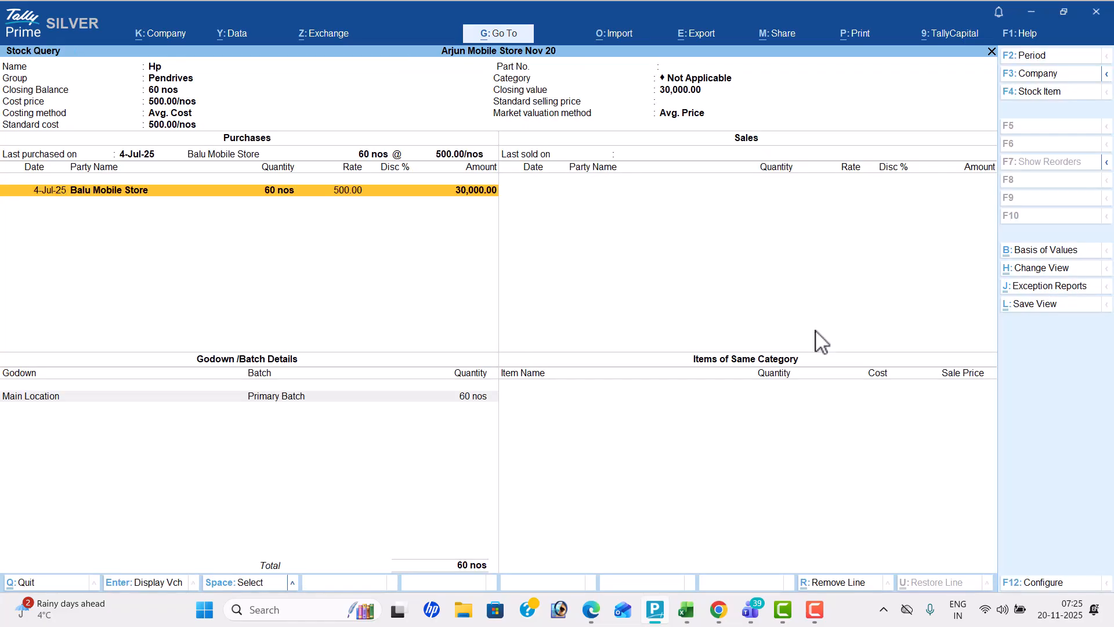
pyautogui.press('F4')
pyautogui.press('Down')
pyautogui.press('Return')
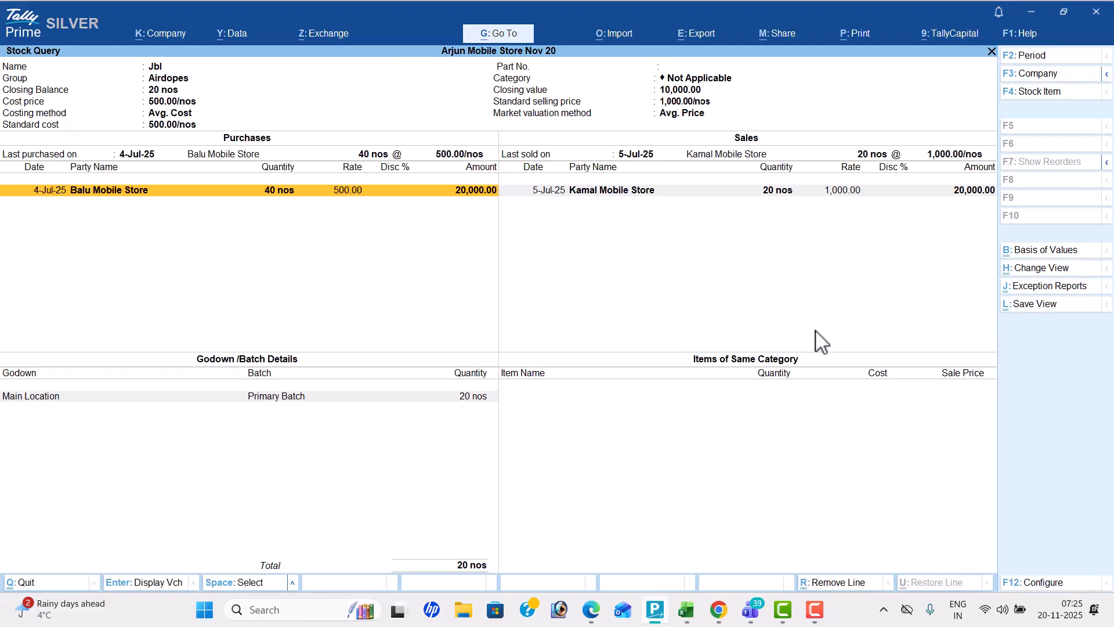
pyautogui.press('F4')
pyautogui.press('Escape')
pyautogui.press('Escape')
pyautogui.press('Escape')
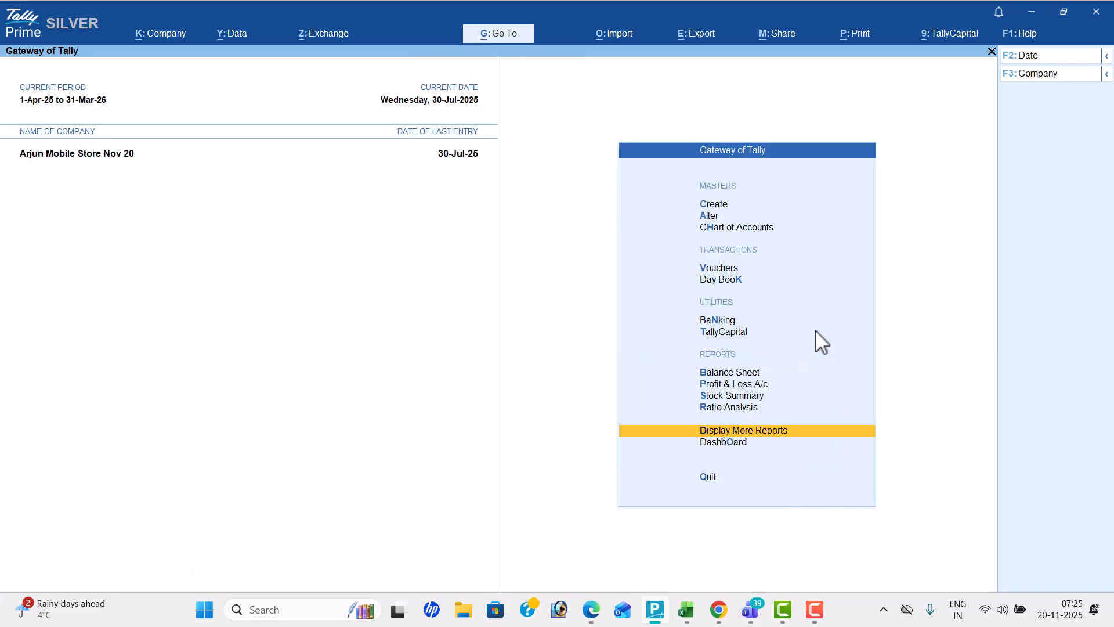
# Switch to the PDF workbook and examine Problem-13's Painkillers, Antibiotics and Syrups headings under Medicines
pyautogui.hotkey('alt', 'Tab')
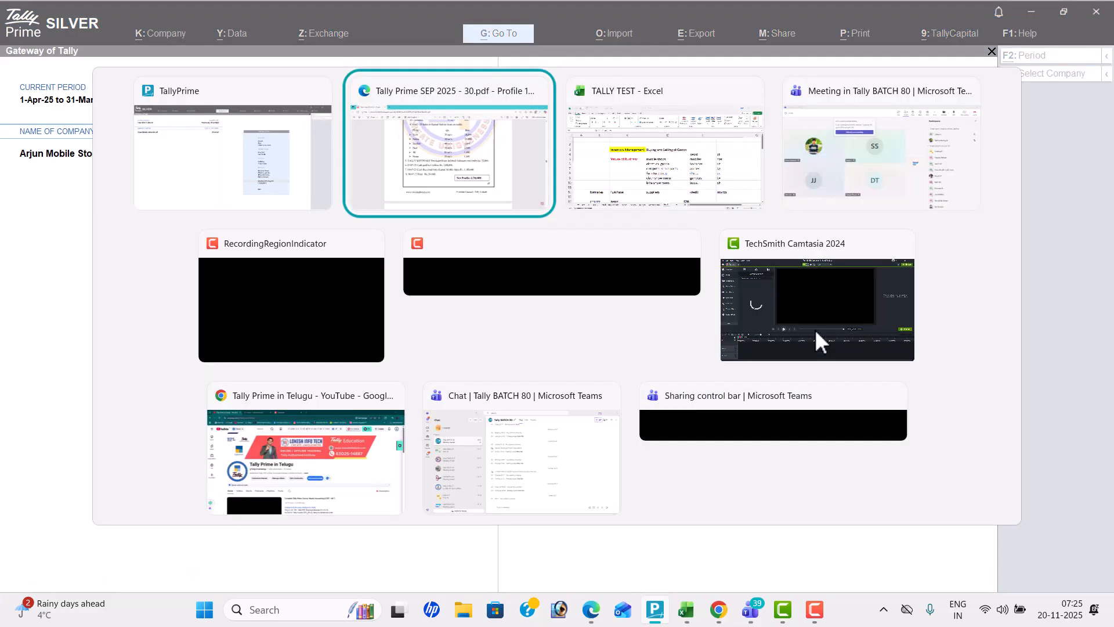
pyautogui.scroll(-1, 815, 330)
pyautogui.scroll(-7, 821, 341)
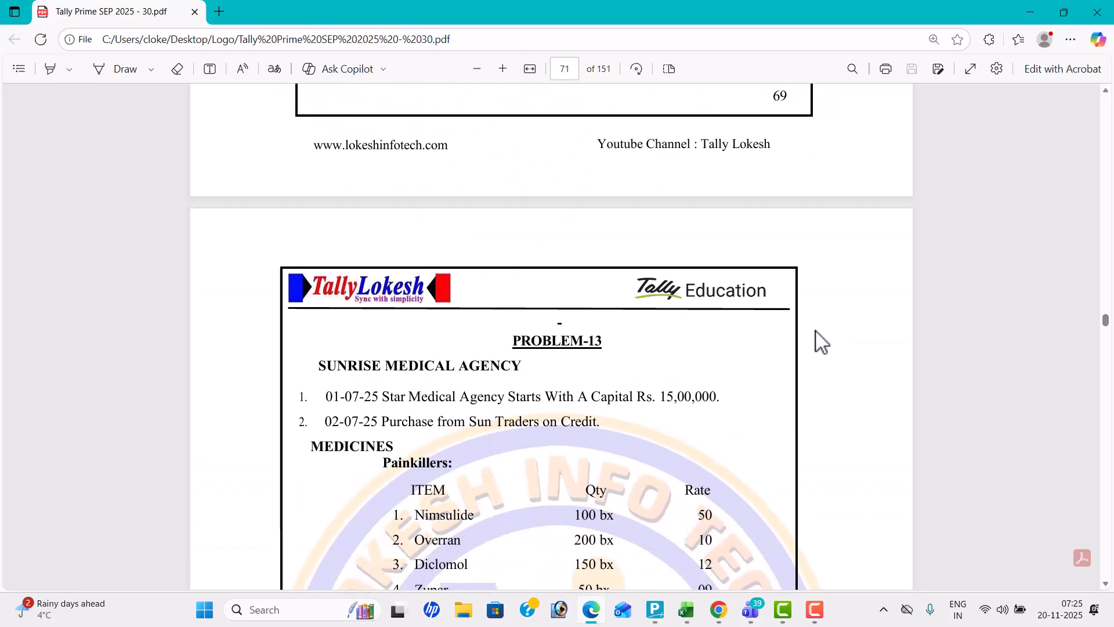
pyautogui.scroll(-3, 821, 341)
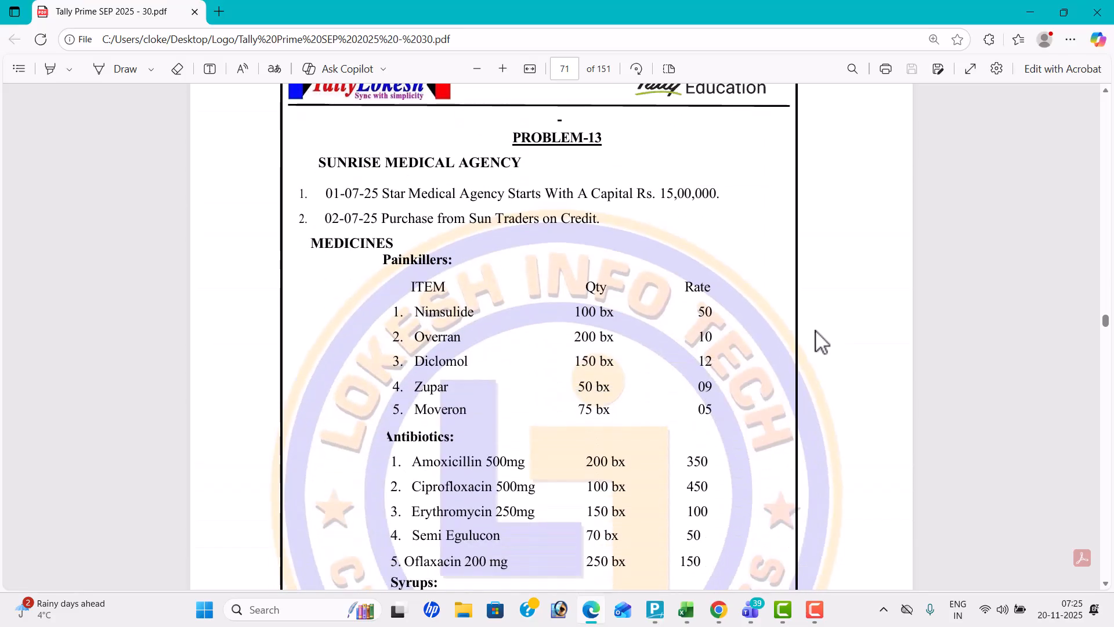
pyautogui.scroll(-1, 822, 341)
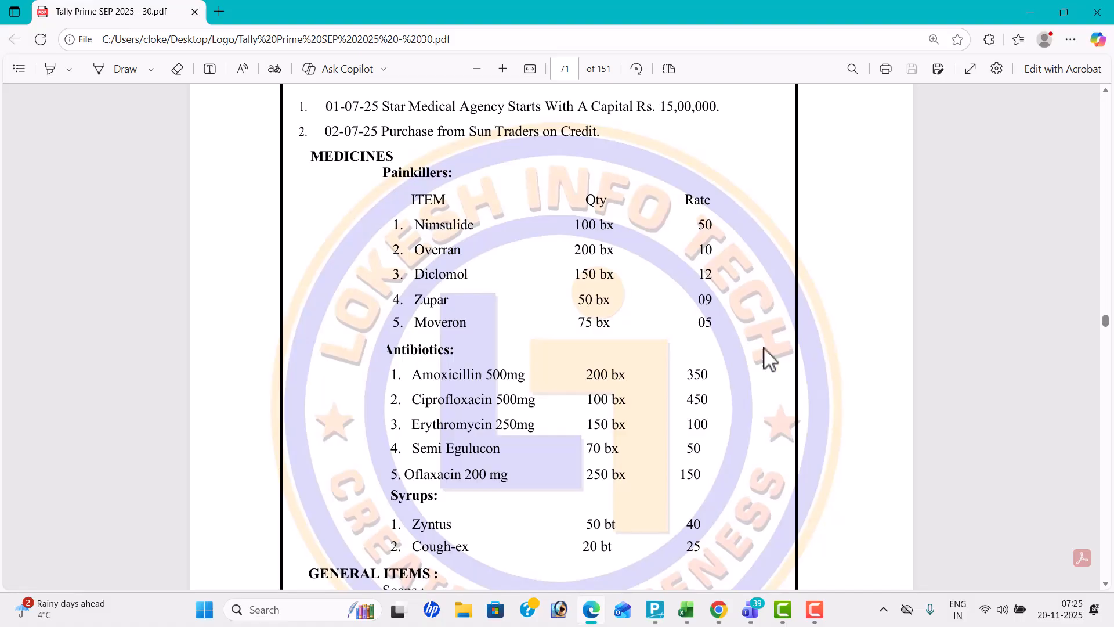
pyautogui.moveTo(382, 173); pyautogui.dragTo(456, 174)
pyautogui.moveTo(383, 349); pyautogui.dragTo(451, 353)
pyautogui.moveTo(390, 495); pyautogui.dragTo(430, 497)
# Switch to TallyPrime and create a stock group named Medicines under Primary, as listed in Problem-13
pyautogui.hotkey('alt', 'Tab')
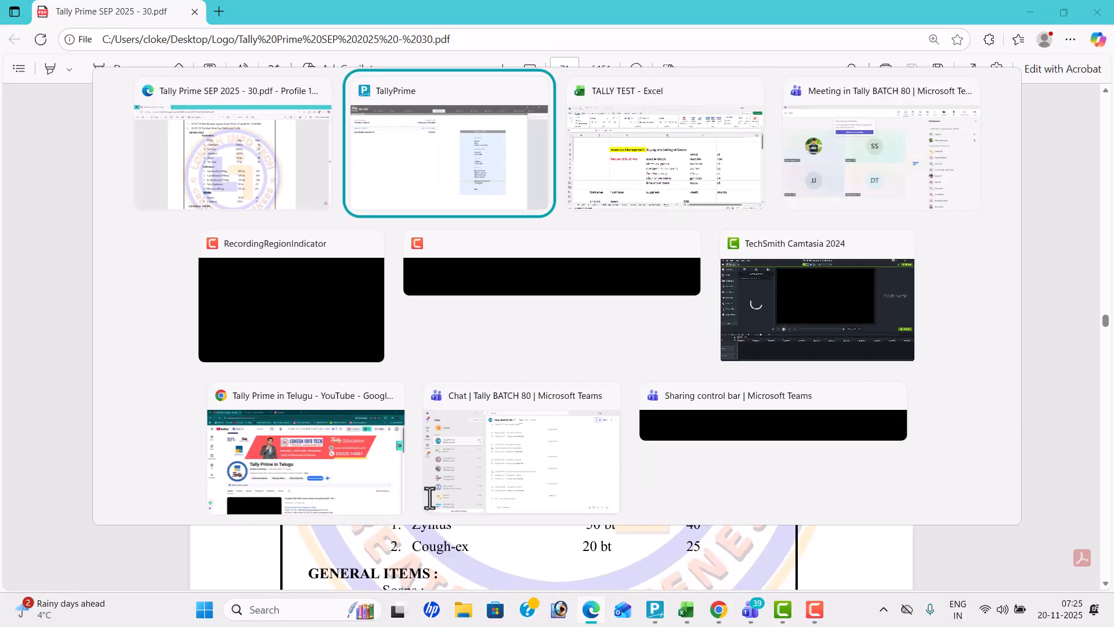
pyautogui.press('Up')
pyautogui.press('Up')
pyautogui.press('Up')
pyautogui.press('Up')
pyautogui.press('Up')
pyautogui.press('Up')
pyautogui.press('Up')
pyautogui.press('Up')
pyautogui.press('Up')
pyautogui.press('Up')
pyautogui.press('Up')
pyautogui.press('Up')
pyautogui.press('Down')
pyautogui.press('Return')
pyautogui.press('Down')
pyautogui.press('Down')
pyautogui.press('Down')
pyautogui.press('Down')
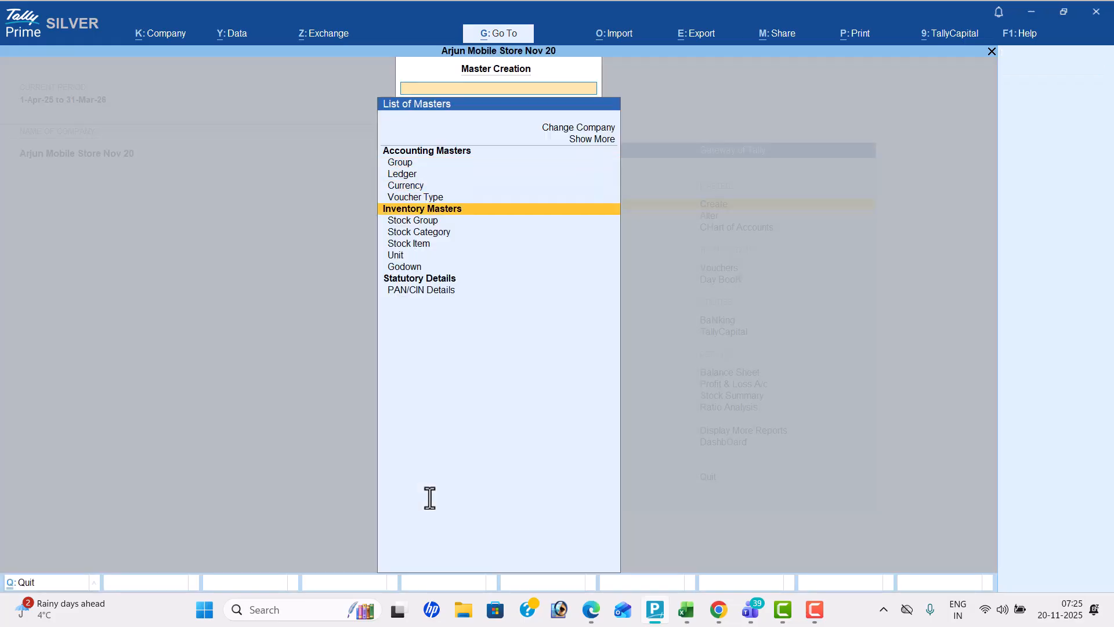
pyautogui.press('Down')
pyautogui.press('Return')
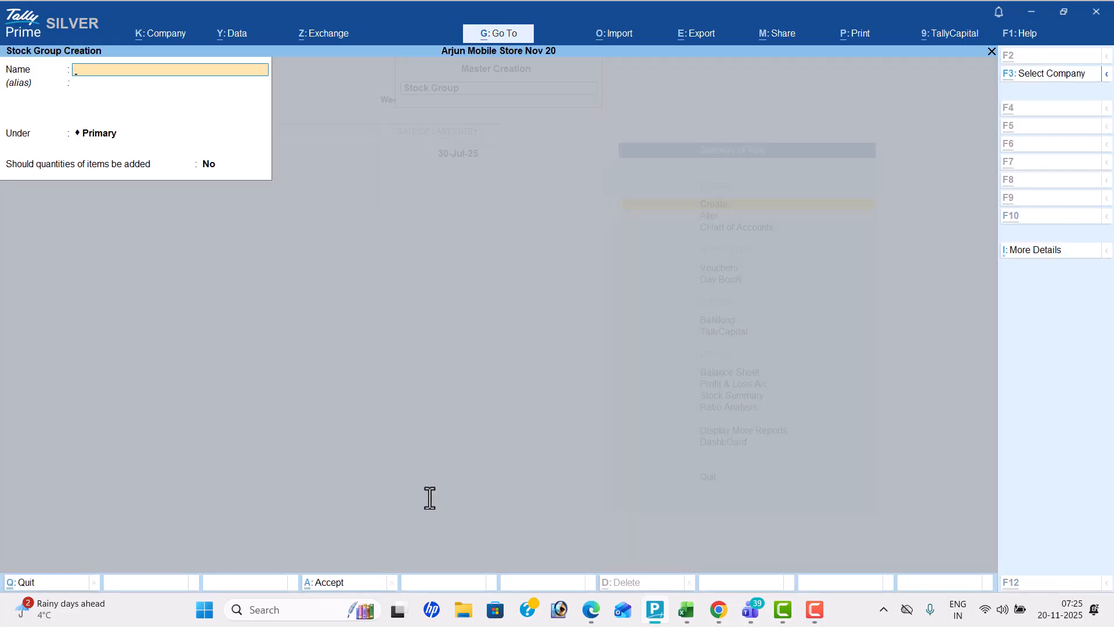
pyautogui.hotkey('alt', 'Tab')
pyautogui.scroll(-1, 429, 497)
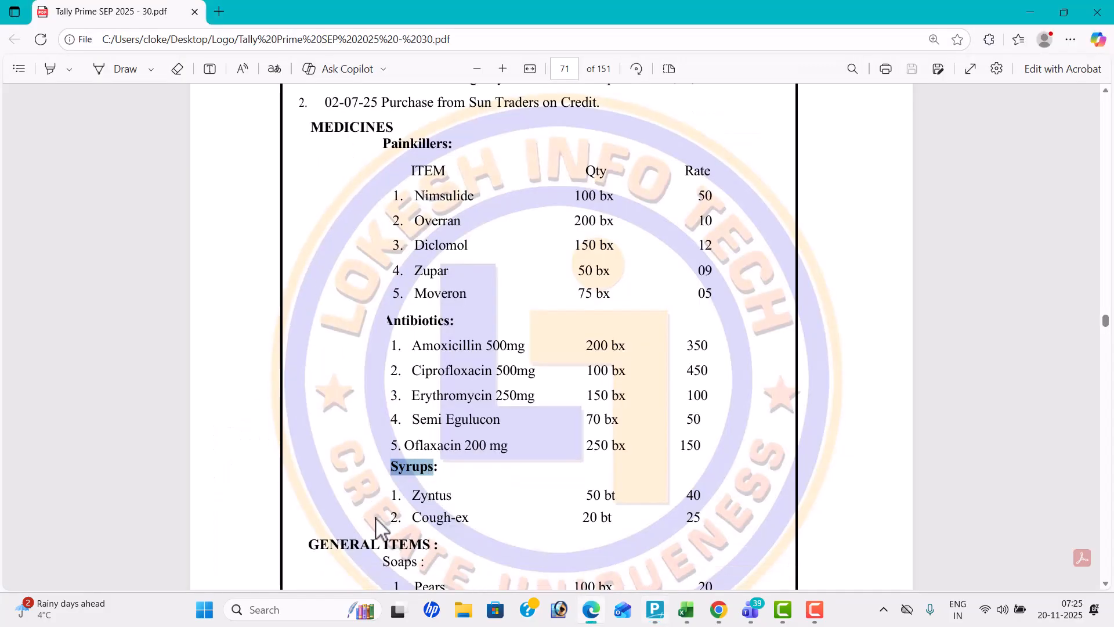
pyautogui.hotkey('alt', 'Tab')
pyautogui.write('Medicines')
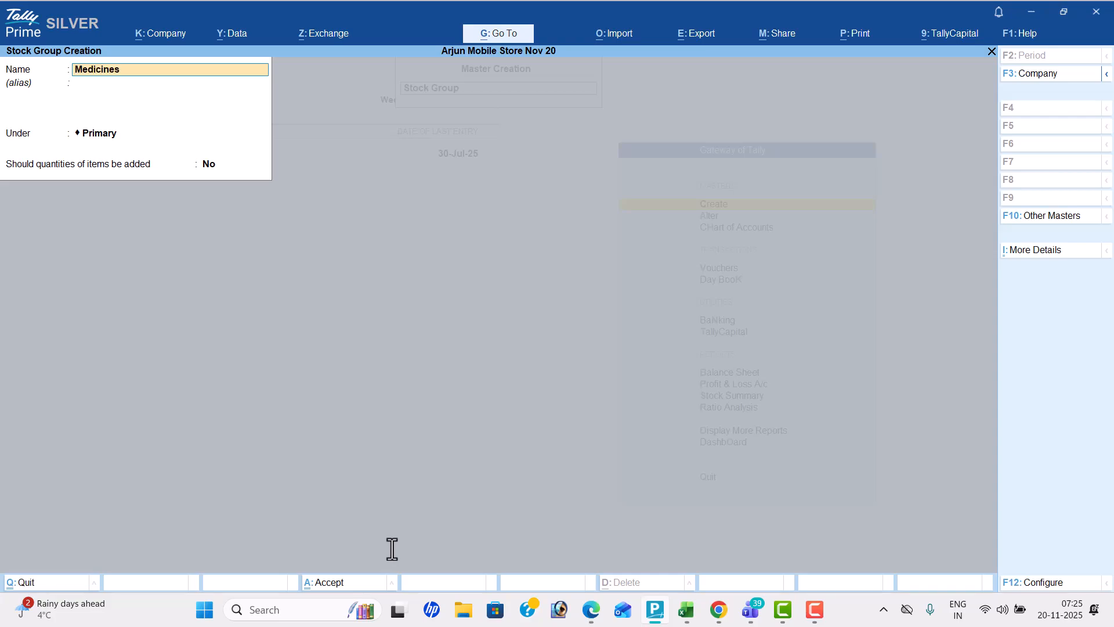
pyautogui.press('Return')
# Create a stock group named General Items under Primary and leave stock group creation
pyautogui.press('Return')
pyautogui.press('Return')
pyautogui.press('Return')
pyautogui.write('General Items')
pyautogui.press('Return')
pyautogui.press('Return')
pyautogui.press('Return')
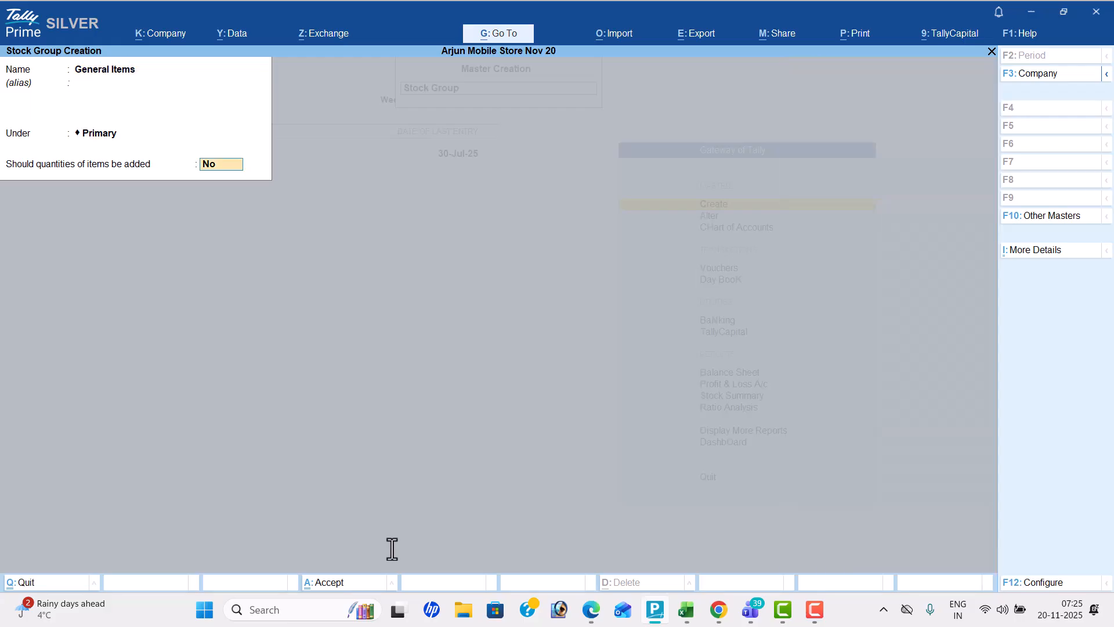
pyautogui.press('Return')
pyautogui.press('y')
pyautogui.press('Escape')
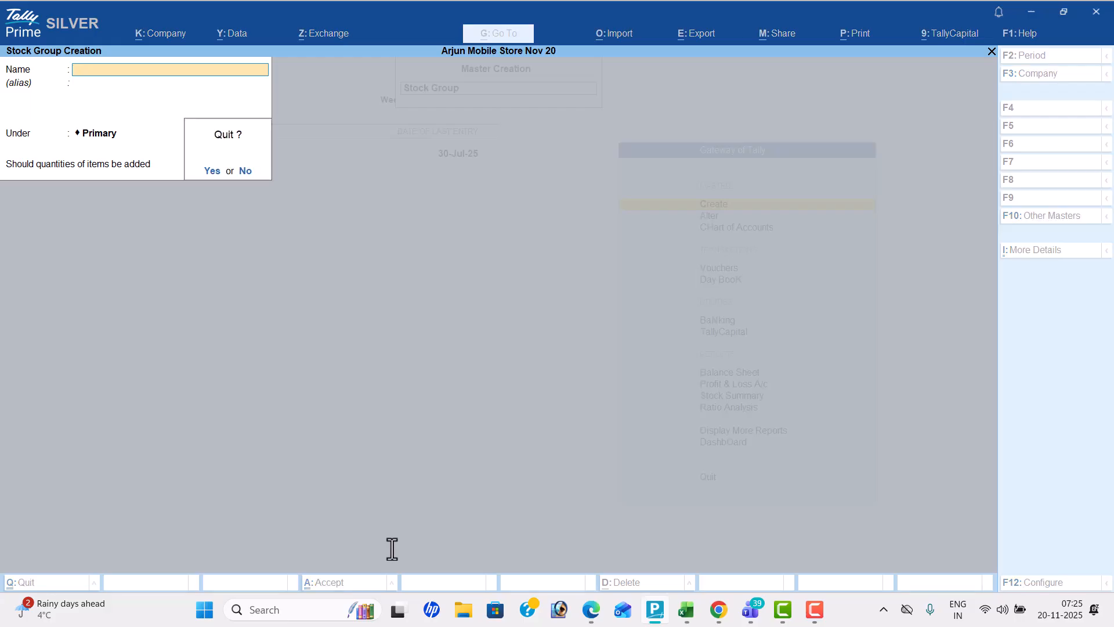
pyautogui.press('y')
# Create a stock category named Painkillers under Primary, checking the heading in the PDF workbook
pyautogui.press('Down')
pyautogui.press('Return')
pyautogui.hotkey('alt', 'Tab')
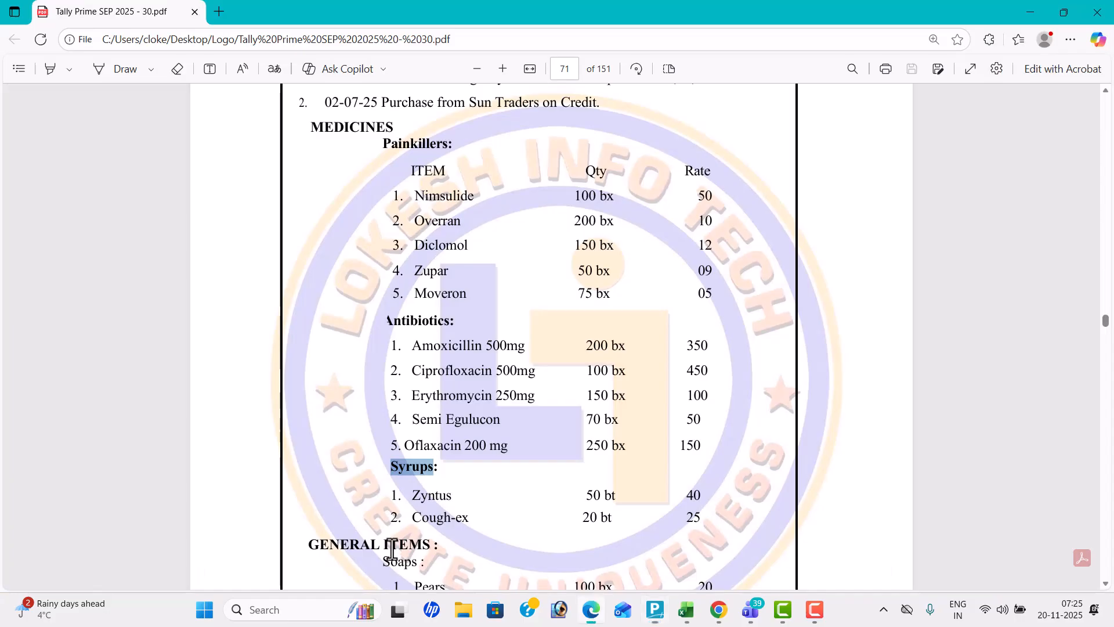
pyautogui.scroll(1, 392, 550)
pyautogui.hotkey('alt', 'Tab')
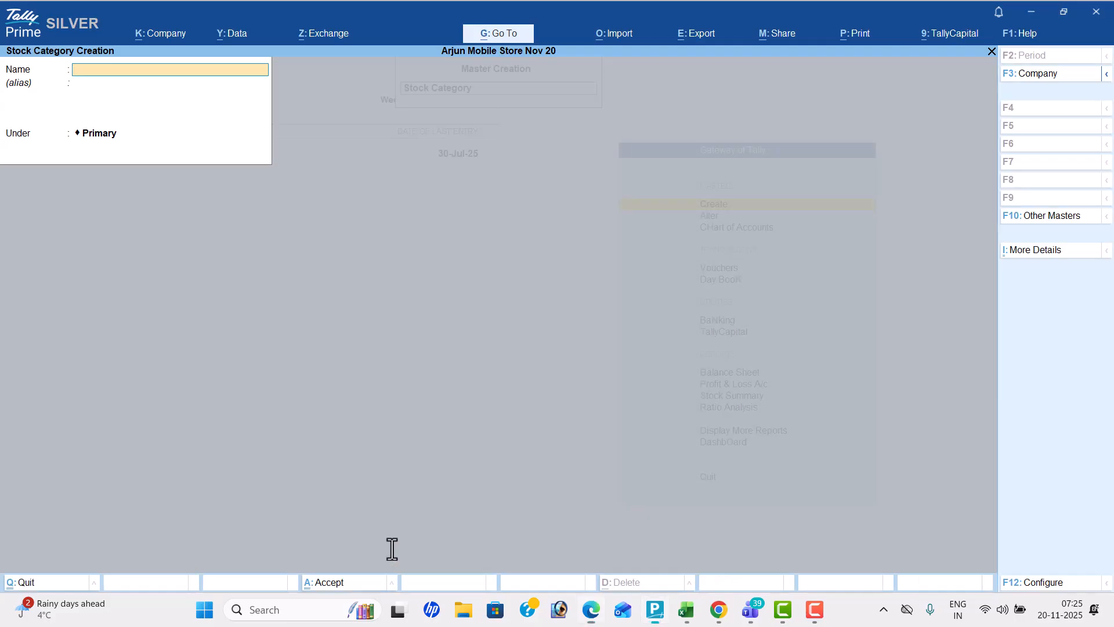
pyautogui.write('Painkiller')
pyautogui.press('Return')
pyautogui.press('Return')
pyautogui.press('Return')
pyautogui.press('Return')
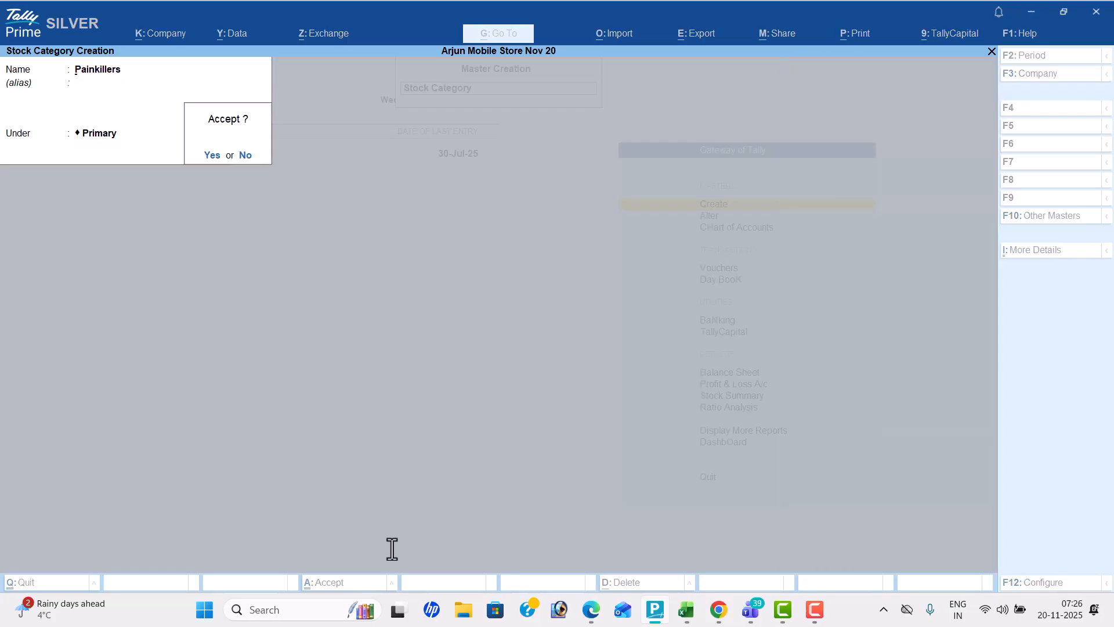
# Add a stock category named Antibiotics under Primary, following the Problem-13 list
pyautogui.hotkey('alt', 'Tab')
pyautogui.hotkey('alt', 'Tab')
pyautogui.write('Antibi')
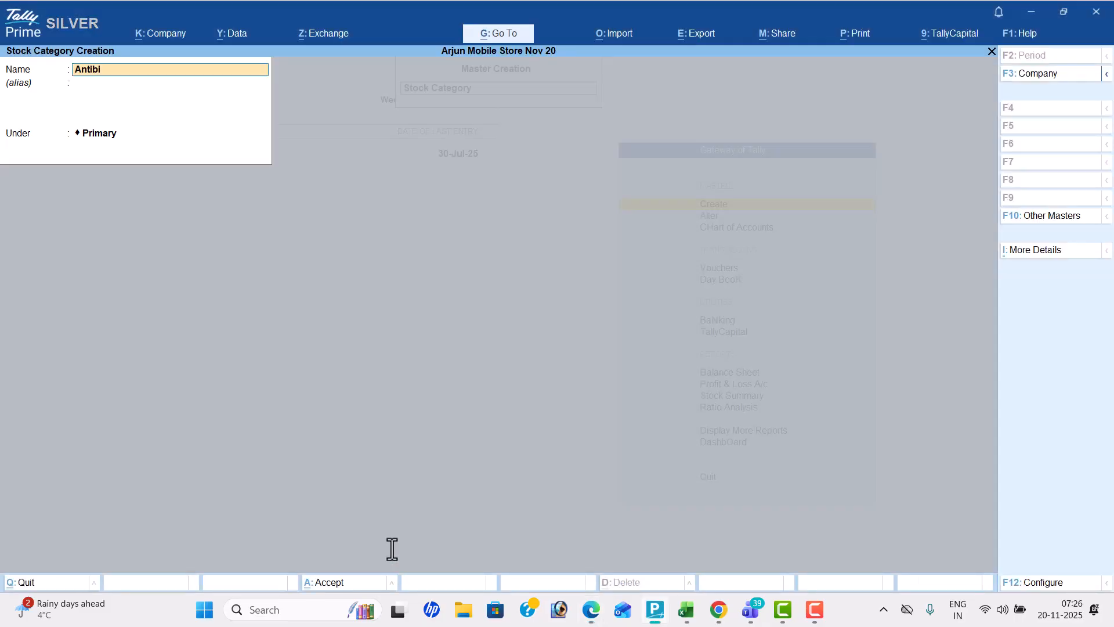
pyautogui.write('otics')
pyautogui.press('Return')
pyautogui.press('Return')
pyautogui.press('Return')
pyautogui.press('Return')
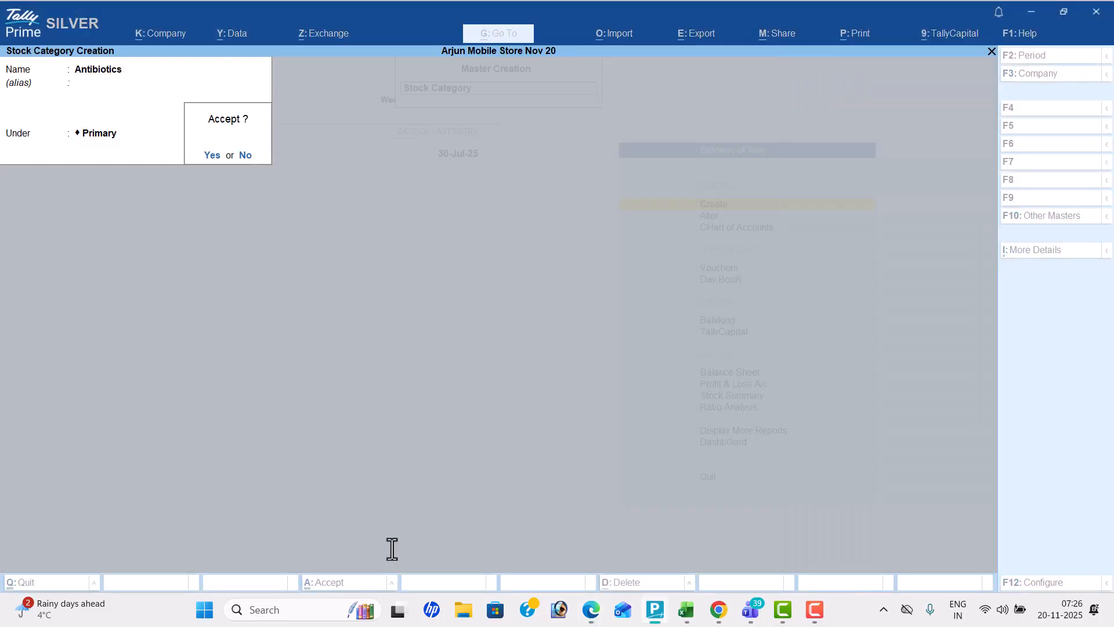
# Add a stock category named Syrups under Primary, following the Problem-13 list
pyautogui.hotkey('alt', 'Tab')
pyautogui.hotkey('alt', 'Tab')
pyautogui.write('Syrups')
pyautogui.press('Return')
pyautogui.press('Return')
pyautogui.press('Return')
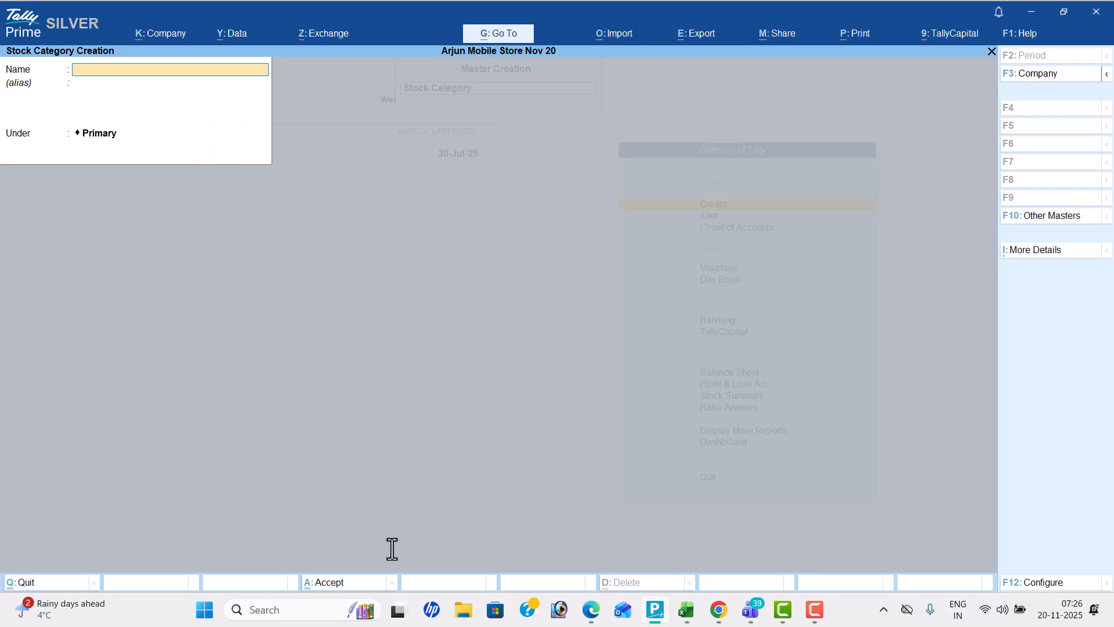
# Look up the General Items headings in the PDF workbook and add a stock category named Soaps under Primary
pyautogui.hotkey('alt', 'Tab')
pyautogui.scroll(-6, 392, 549)
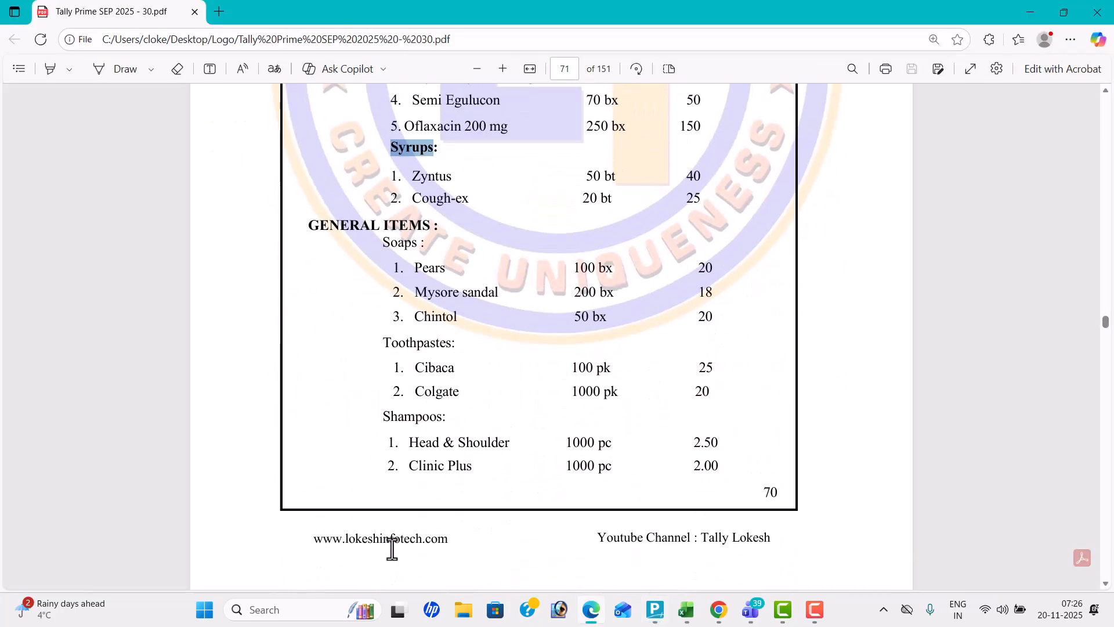
pyautogui.scroll(-1, 391, 549)
pyautogui.hotkey('alt', 'Tab')
pyautogui.write('Sopas')
pyautogui.press('Return')
# Add a stock category named Toothpastes under Primary
pyautogui.press('Return')
pyautogui.press('Return')
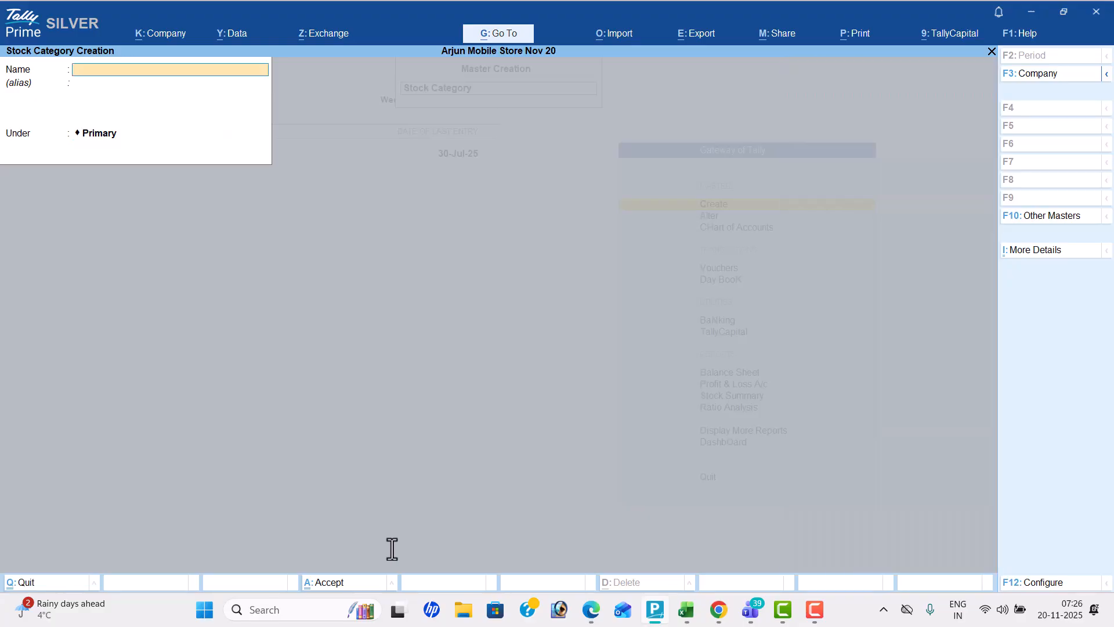
pyautogui.write('Toothpaste')
pyautogui.press('Return')
pyautogui.press('Return')
pyautogui.press('Return')
pyautogui.press('Return')
# Check the PDF workbook, add a stock category named Shampoos under Primary and leave stock category creation
pyautogui.hotkey('alt', 'Tab')
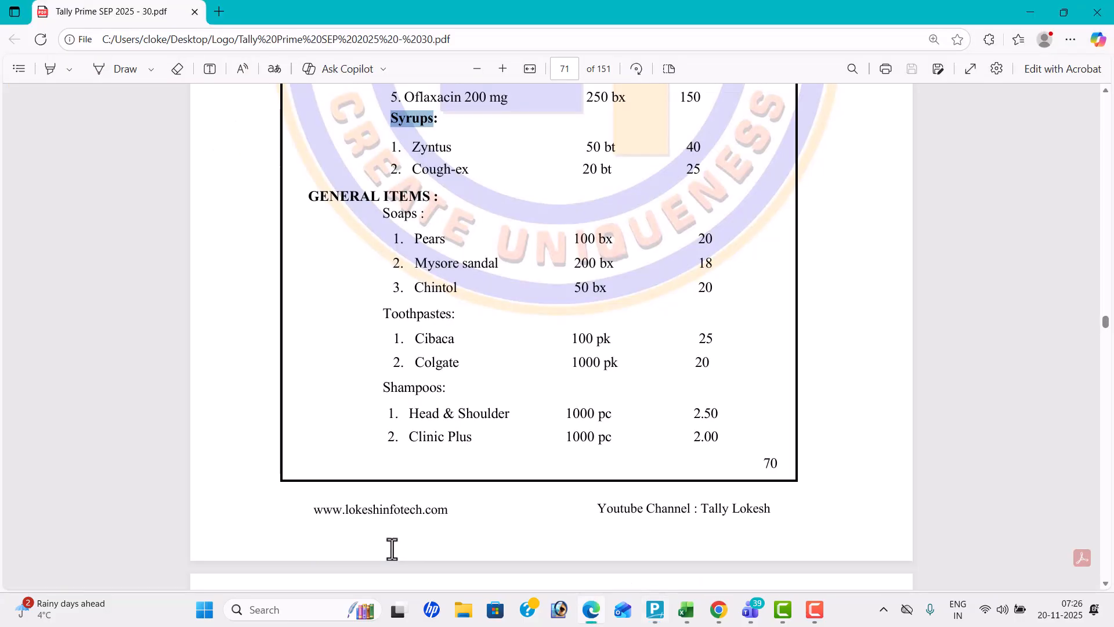
pyautogui.hotkey('alt', 'Tab')
pyautogui.write('Shampoos')
pyautogui.press('Return')
pyautogui.press('Return')
pyautogui.press('Return')
# Open stock item creation, look up the first painkiller in the PDF workbook and enter Nimsulide under the Medicines group
pyautogui.press('Return')
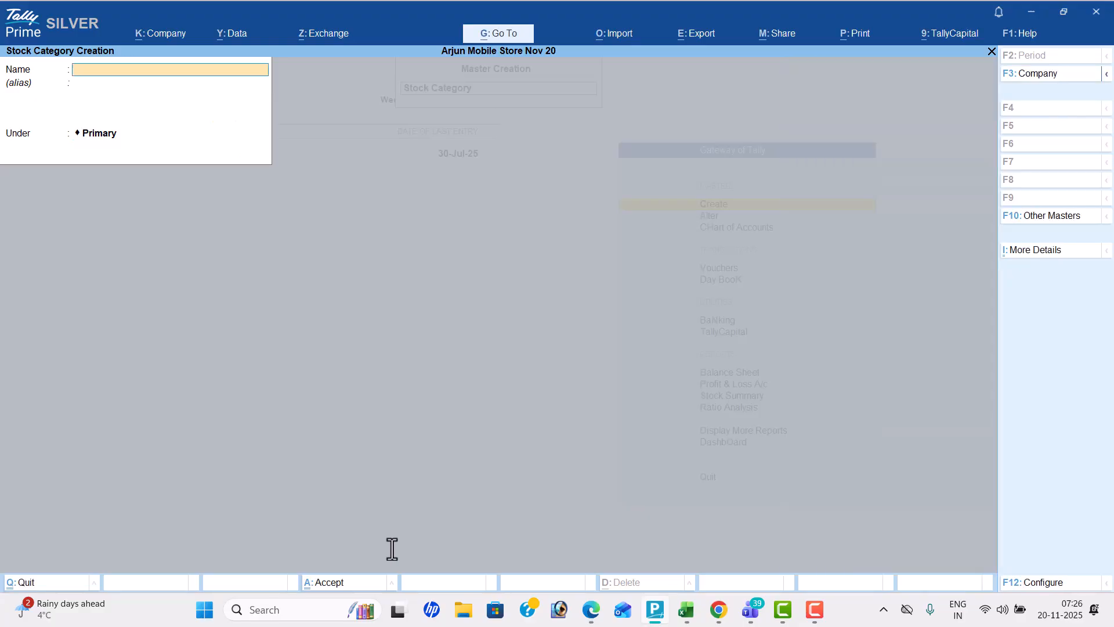
pyautogui.press('Escape')
pyautogui.press('Down')
pyautogui.press('Return')
pyautogui.hotkey('alt', 'Tab')
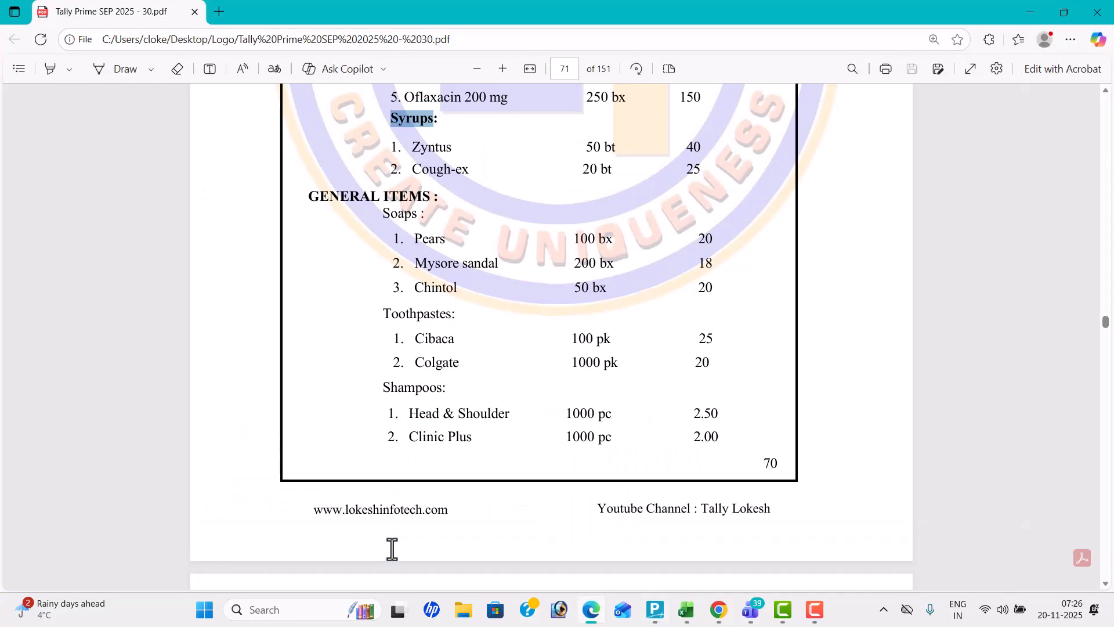
pyautogui.scroll(6, 392, 548)
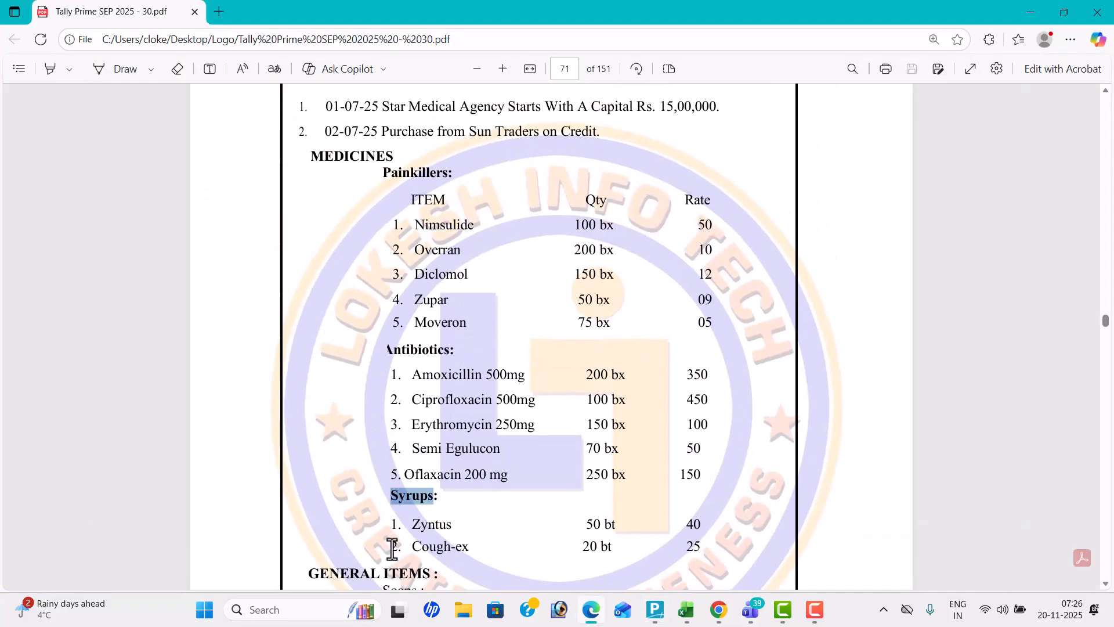
pyautogui.scroll(1, 392, 548)
pyautogui.hotkey('alt', 'Tab')
pyautogui.write('Nimsu')
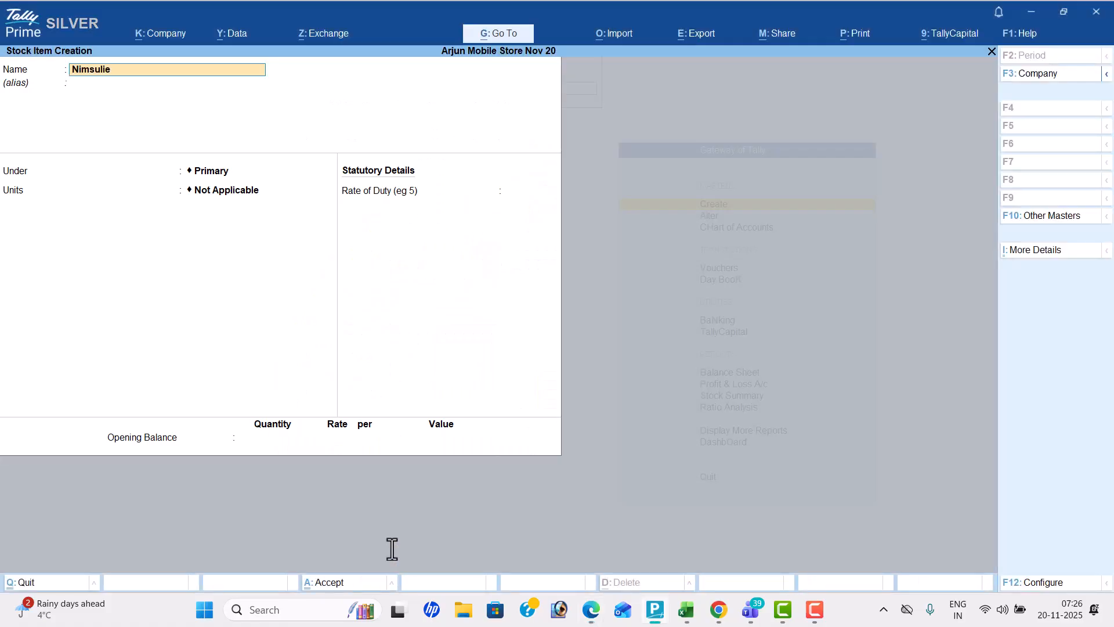
pyautogui.press('Return')
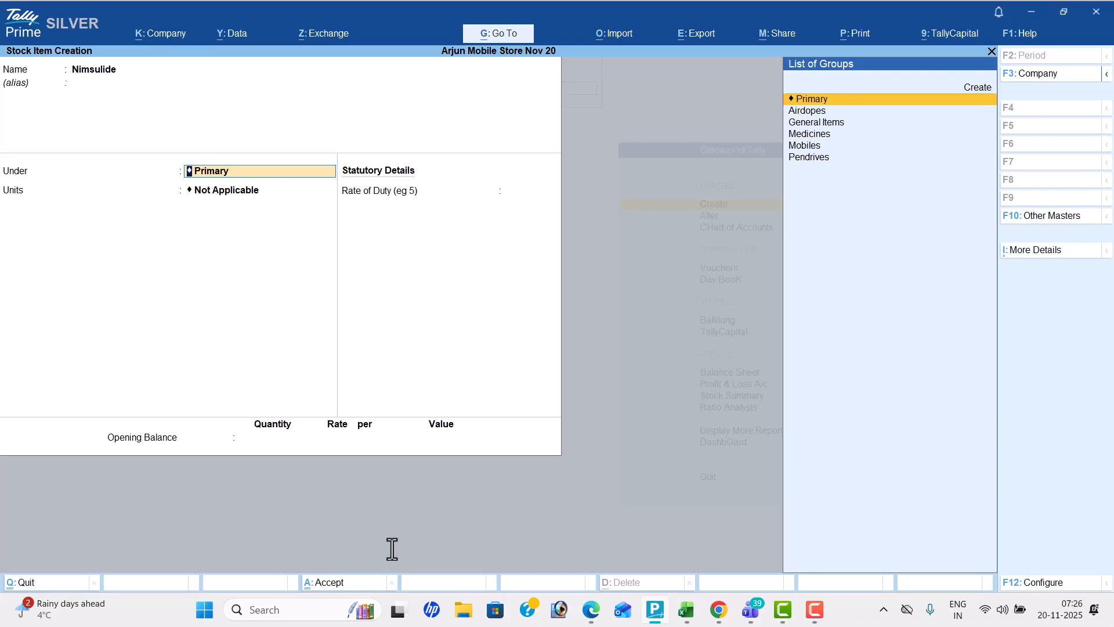
pyautogui.press('Down')
pyautogui.press('Down')
pyautogui.press('Down')
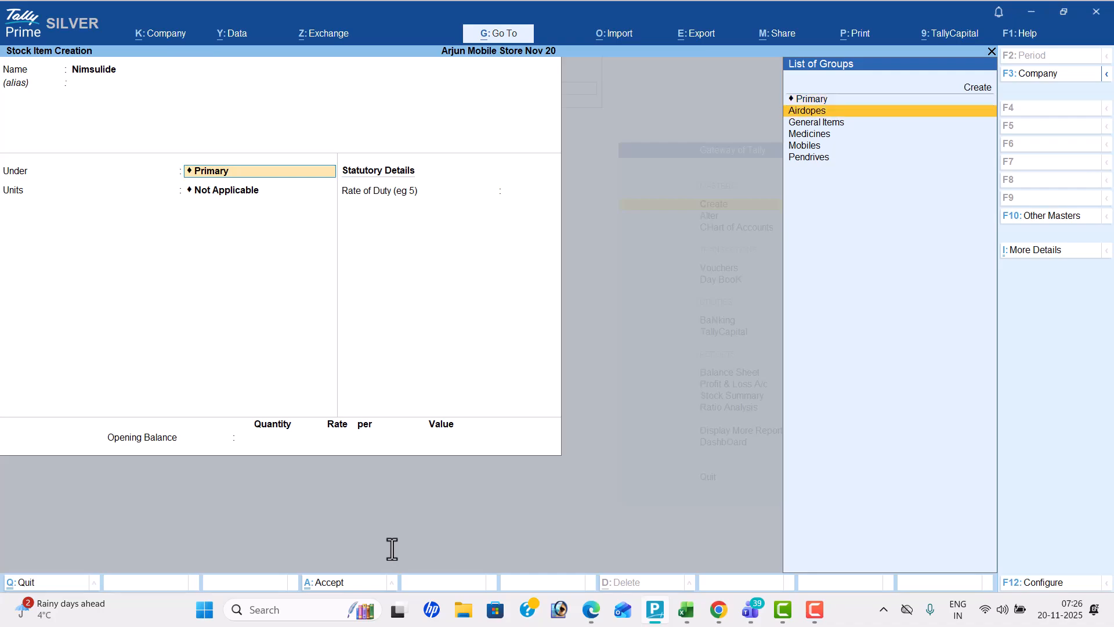
pyautogui.press('Return')
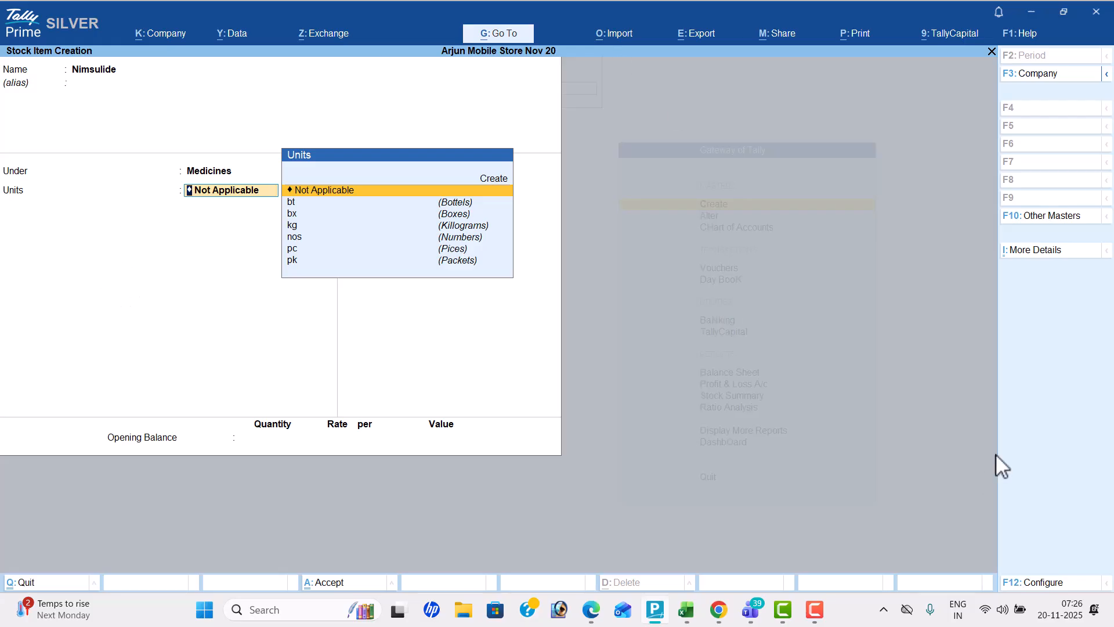
# Configure stock item creation to use stock categories for stock items
pyautogui.click(1062, 587)
pyautogui.press('Down')
pyautogui.press('Down')
pyautogui.press('Down')
pyautogui.press('Down')
pyautogui.press('Down')
pyautogui.press('Down')
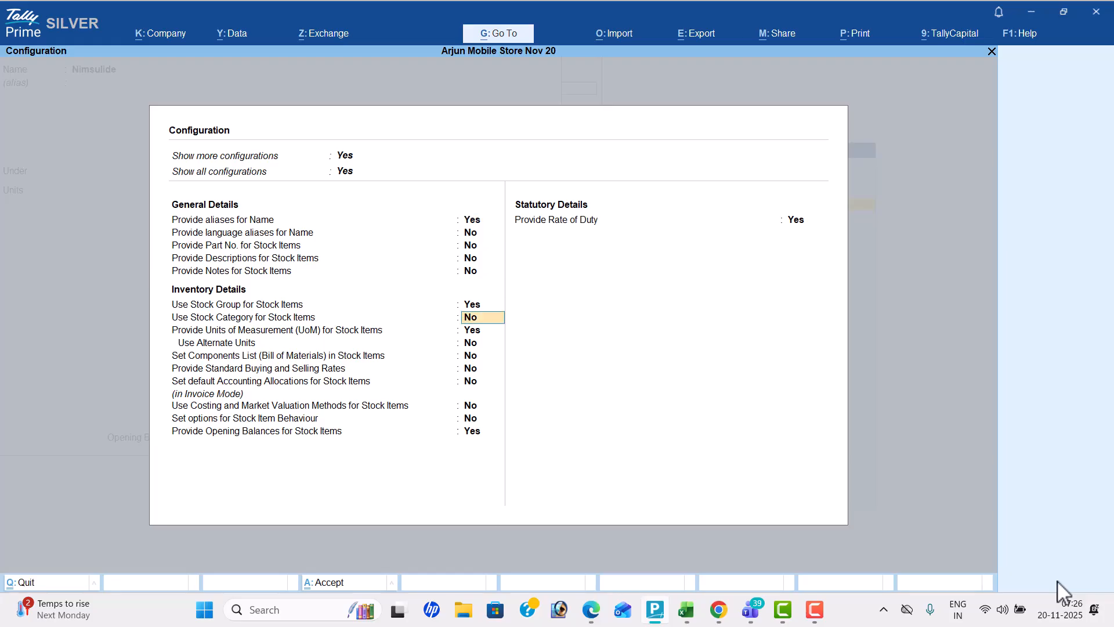
pyautogui.write('y')
pyautogui.press('Return')
pyautogui.press('Return')
pyautogui.press('Return')
pyautogui.press('Return')
pyautogui.press('Return')
pyautogui.press('Return')
pyautogui.press('Return')
pyautogui.press('Return')
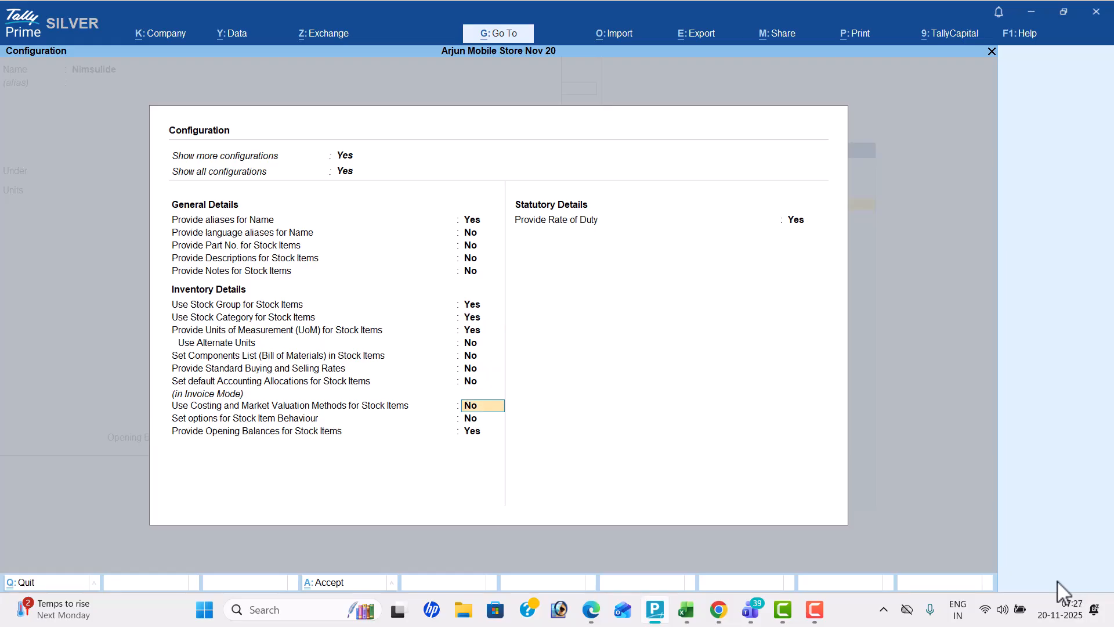
pyautogui.press('Return')
pyautogui.press('Return')
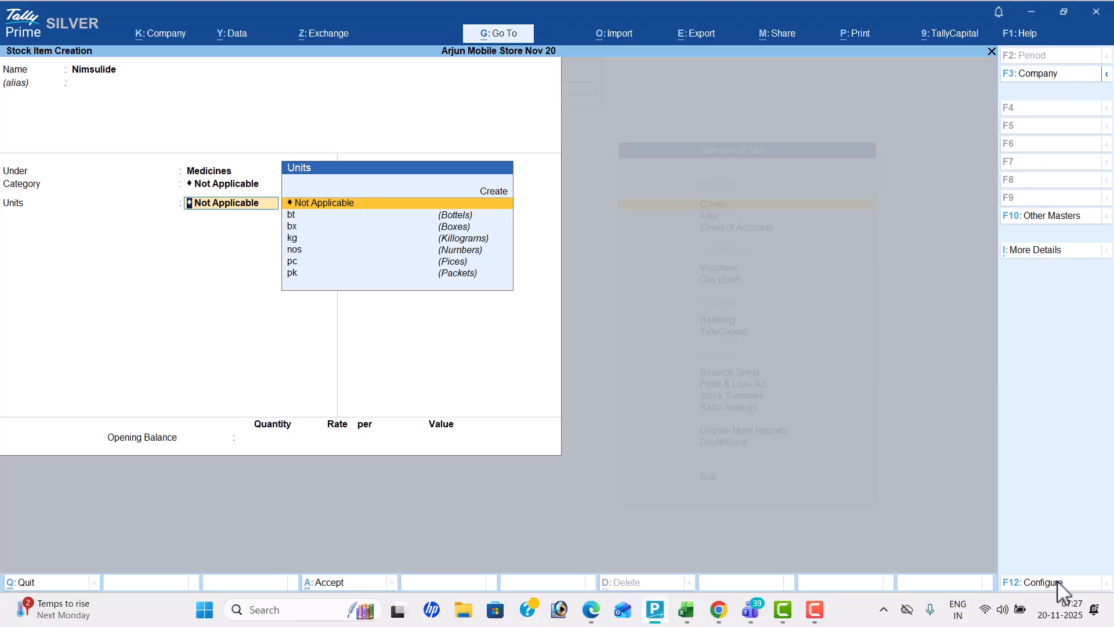
# Check the PDF workbook's heading for Nimsulide and assign the item to the Painkillers category
pyautogui.hotkey('shift', 'Tab')
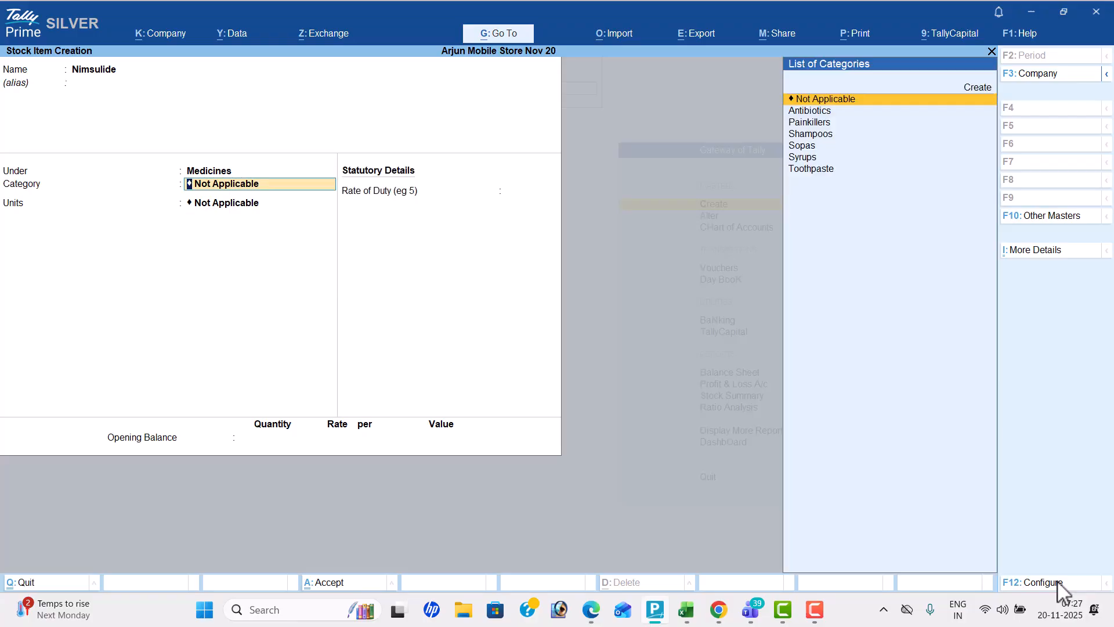
pyautogui.hotkey('alt', 'Tab')
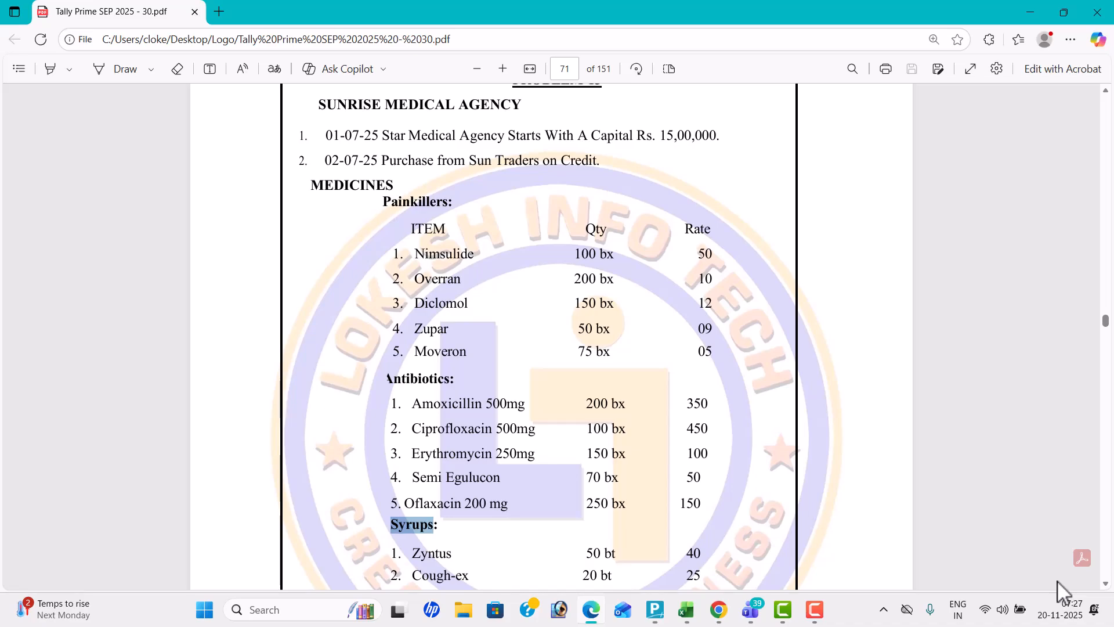
pyautogui.hotkey('alt', 'Tab')
pyautogui.press('Down')
pyautogui.press('Down')
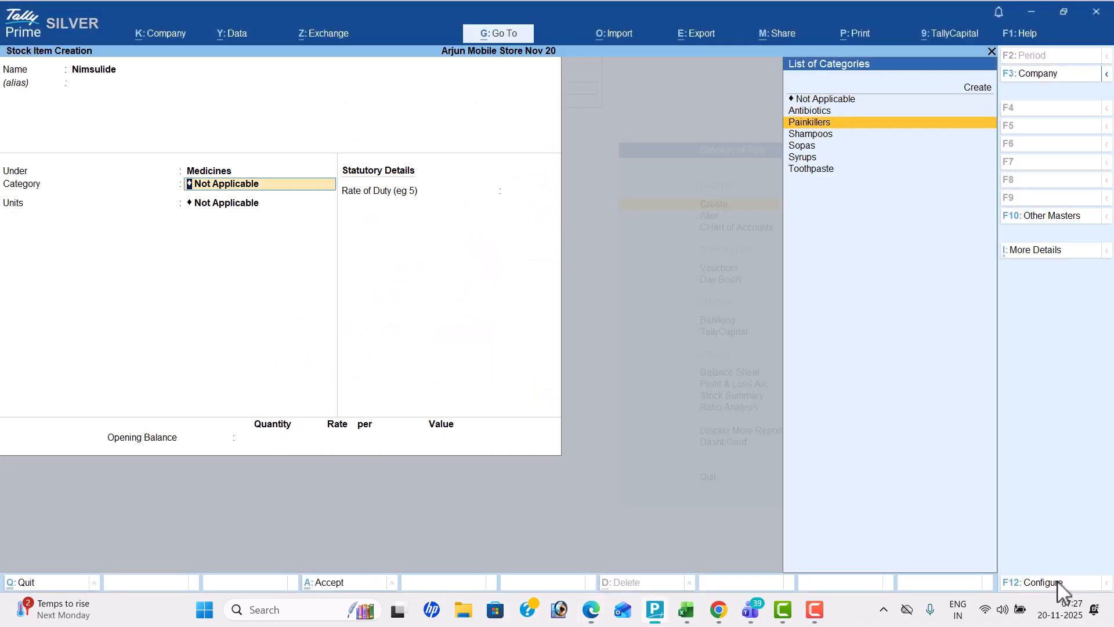
pyautogui.press('Return')
# Set Nimsulide's unit to bx as in the workbook and save the item without an opening balance
pyautogui.hotkey('alt', 'Tab')
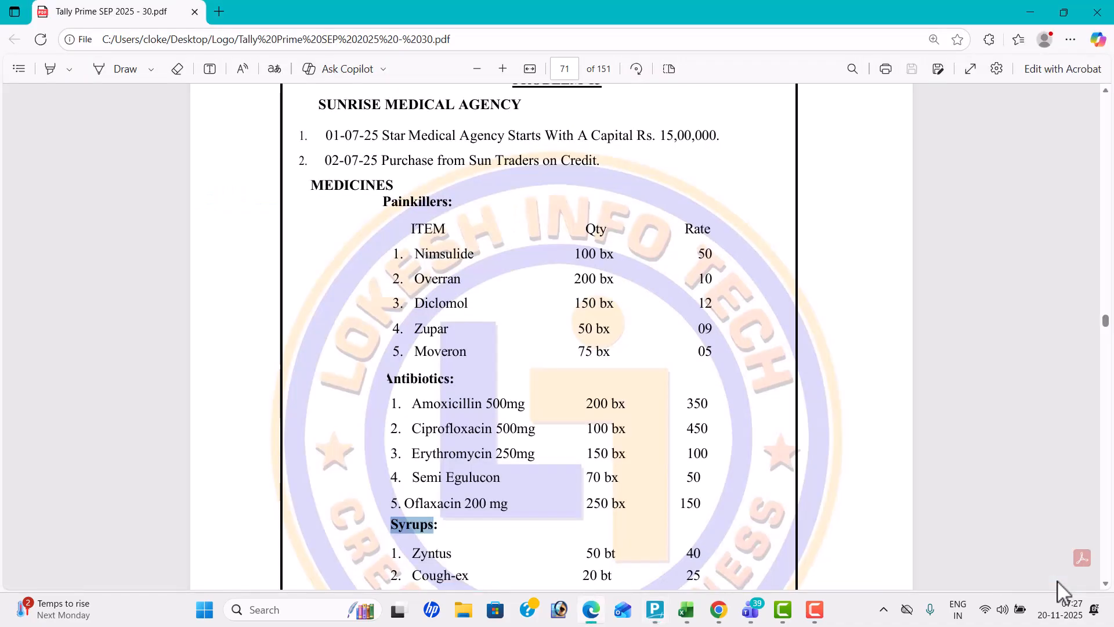
pyautogui.hotkey('alt', 'Tab')
pyautogui.press('Down')
pyautogui.press('Down')
pyautogui.press('Return')
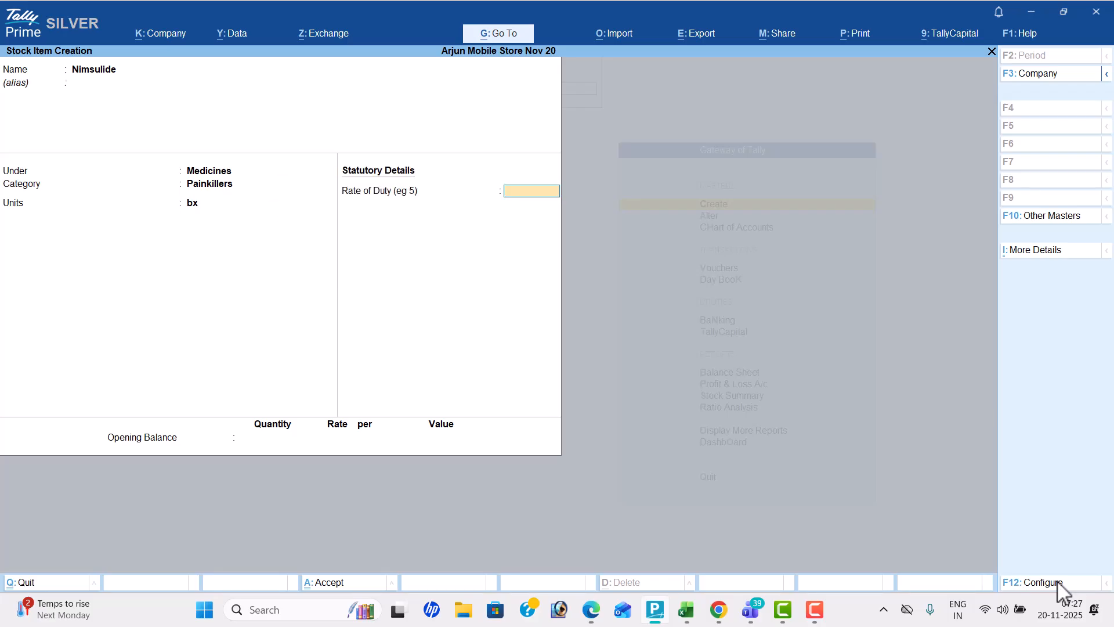
pyautogui.press('Return')
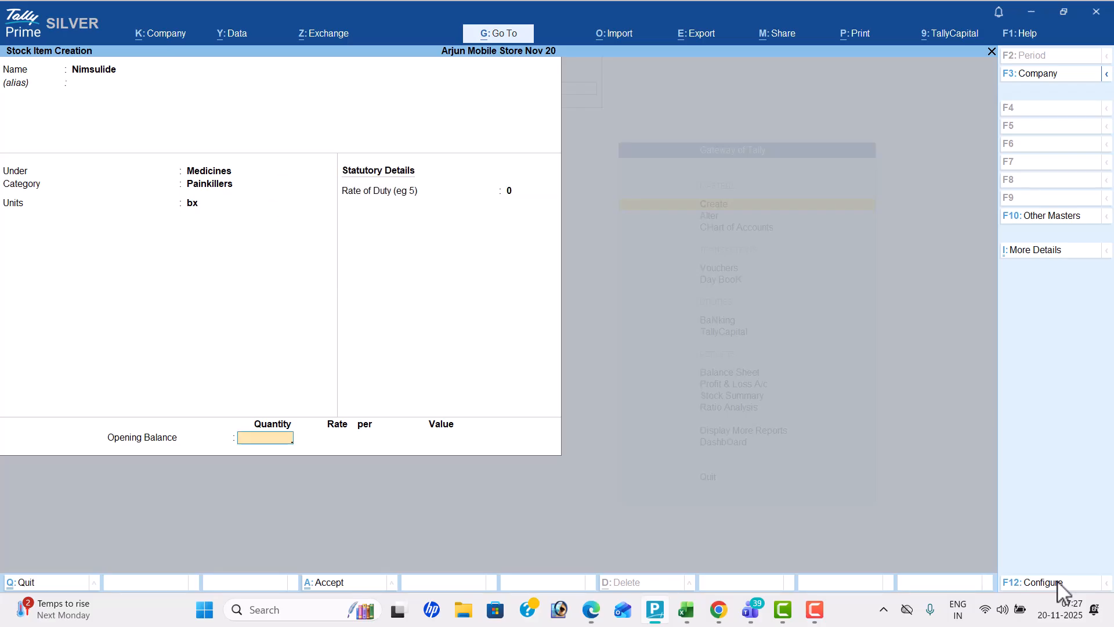
pyautogui.press('Return')
# Start the stock item Overran from the workbook list, under Medicines with the category Painkillers
pyautogui.press('Return')
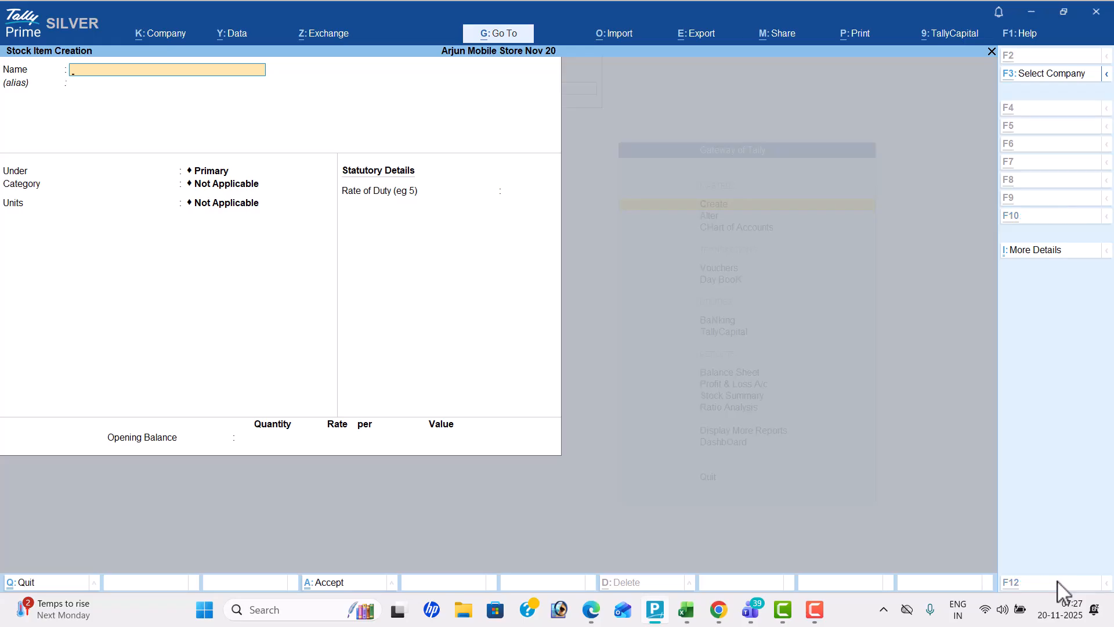
pyautogui.hotkey('alt', 'Tab')
# Check Overran's unit in the workbook, set it to bx and save the item without an opening balance
pyautogui.hotkey('alt', 'Tab')
pyautogui.write('Over')
pyautogui.press('Return')
pyautogui.press('Down')
pyautogui.press('Down')
pyautogui.press('Down')
pyautogui.press('Return')
pyautogui.press('Down')
pyautogui.press('Down')
pyautogui.press('Return')
pyautogui.hotkey('alt', 'Tab')
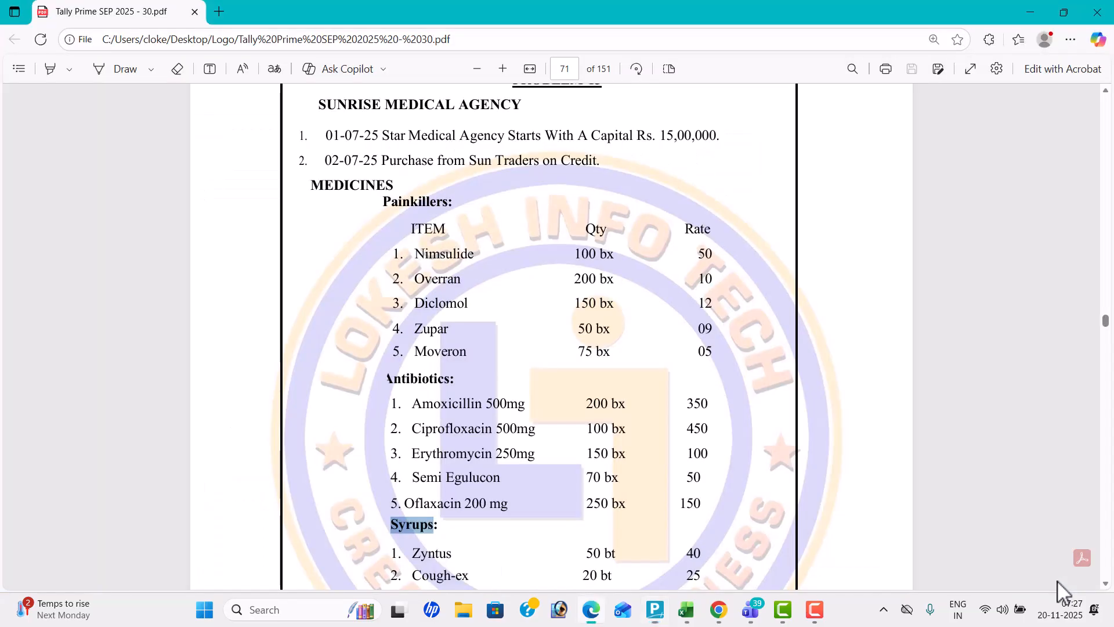
# Look up the first antibiotic in the PDF workbook and start a stock item named Amoxi under Medicines
pyautogui.hotkey('alt', 'Tab')
pyautogui.press('Down')
pyautogui.press('Down')
pyautogui.press('Return')
pyautogui.press('Return')
pyautogui.press('Return')
pyautogui.press('Return')
pyautogui.hotkey('alt', 'Tab')
pyautogui.scroll(-3, 1058, 582)
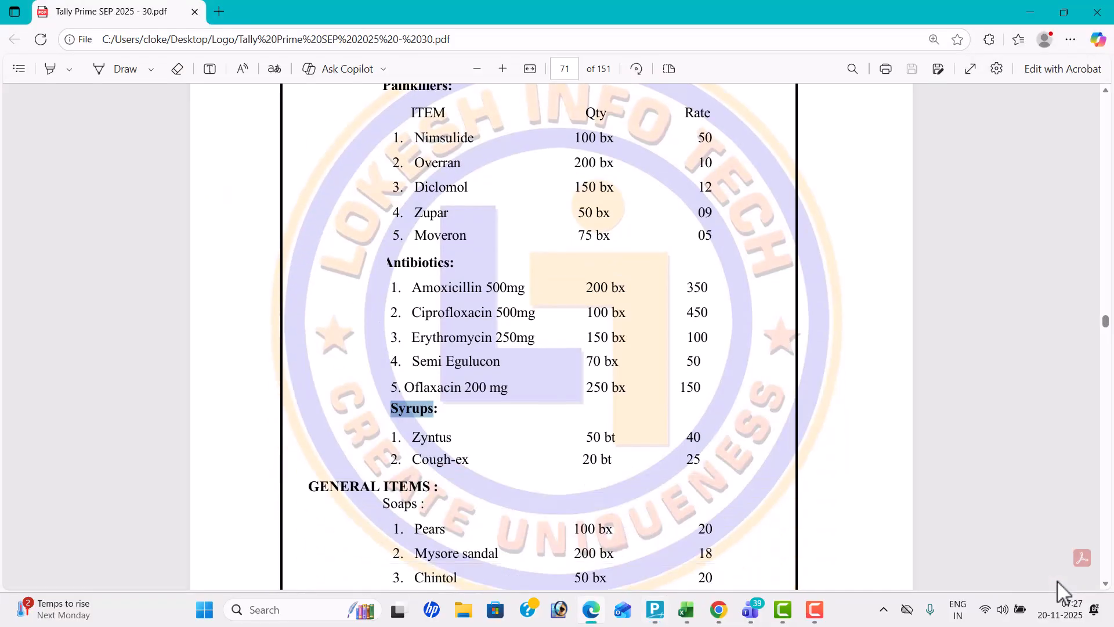
pyautogui.scroll(-1, 1057, 582)
pyautogui.hotkey('alt', 'Tab')
pyautogui.write('Amo')
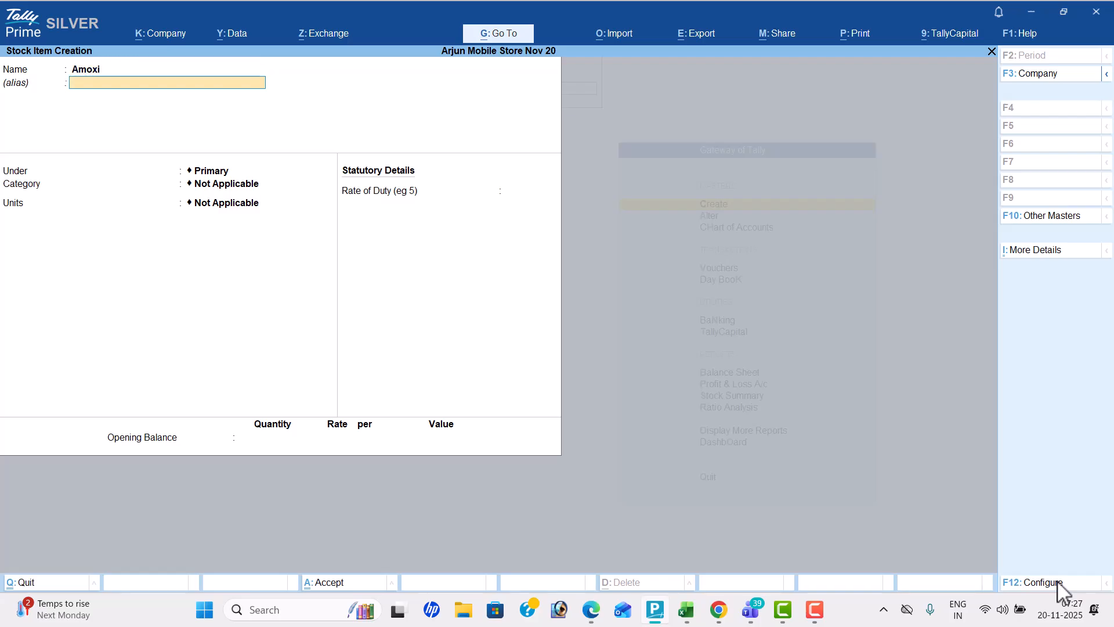
pyautogui.press('Return')
pyautogui.press('Down')
pyautogui.press('Down')
pyautogui.press('Down')
pyautogui.press('Return')
# Assign Amoxi to the Antibiotics category with the unit bx, following the workbook, and save the item
pyautogui.hotkey('alt', 'Tab')
pyautogui.hotkey('alt', 'Tab')
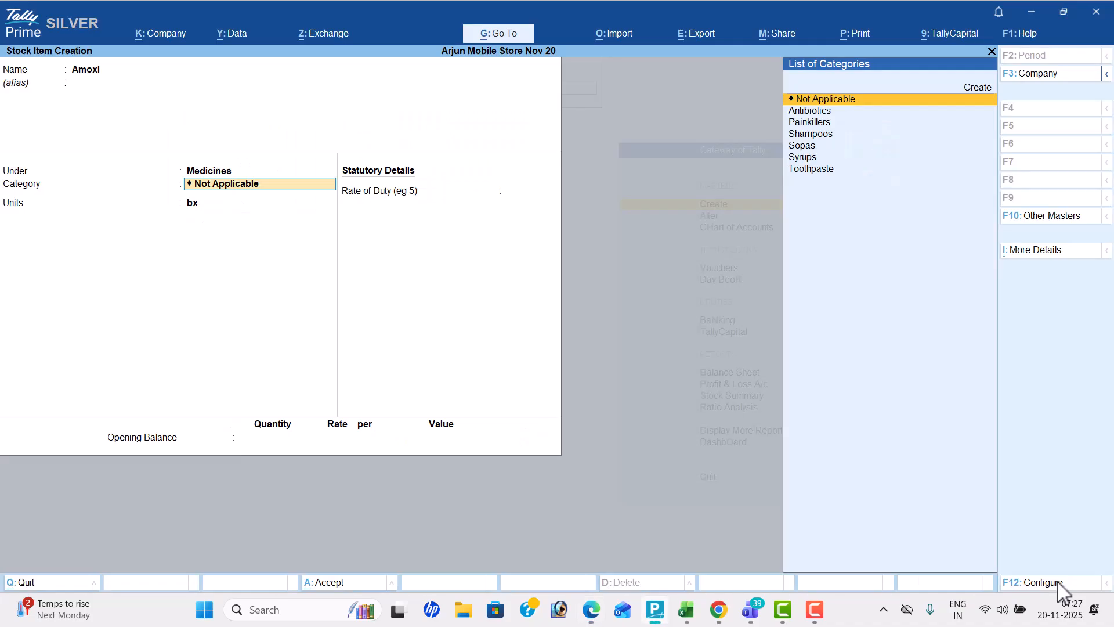
pyautogui.press('Down')
pyautogui.press('Return')
pyautogui.hotkey('alt', 'Tab')
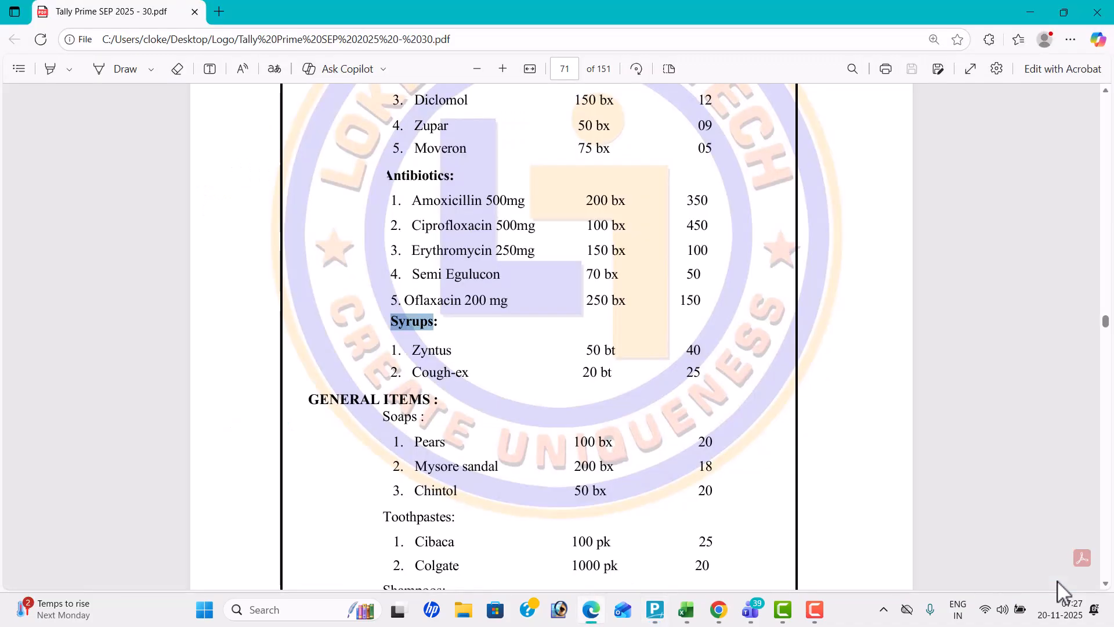
pyautogui.hotkey('alt', 'Tab')
pyautogui.press('Down')
pyautogui.press('Down')
pyautogui.press('Return')
pyautogui.press('Return')
pyautogui.press('Return')
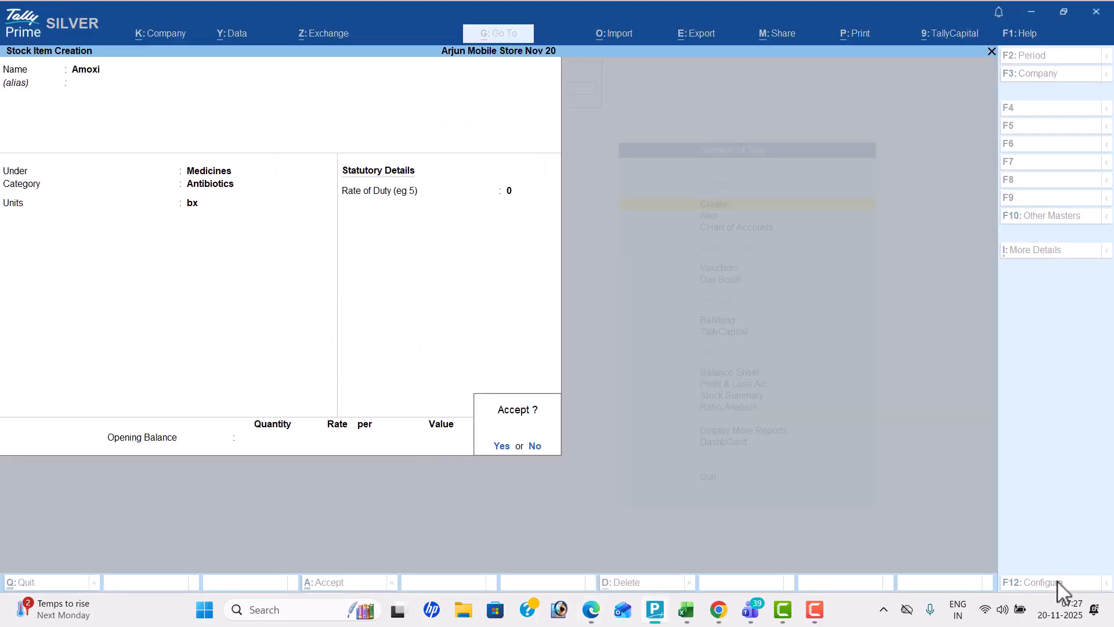
pyautogui.press('Return')
# Start a stock item named Cipro under Medicines with the category Antibiotics
pyautogui.write('Cipro')
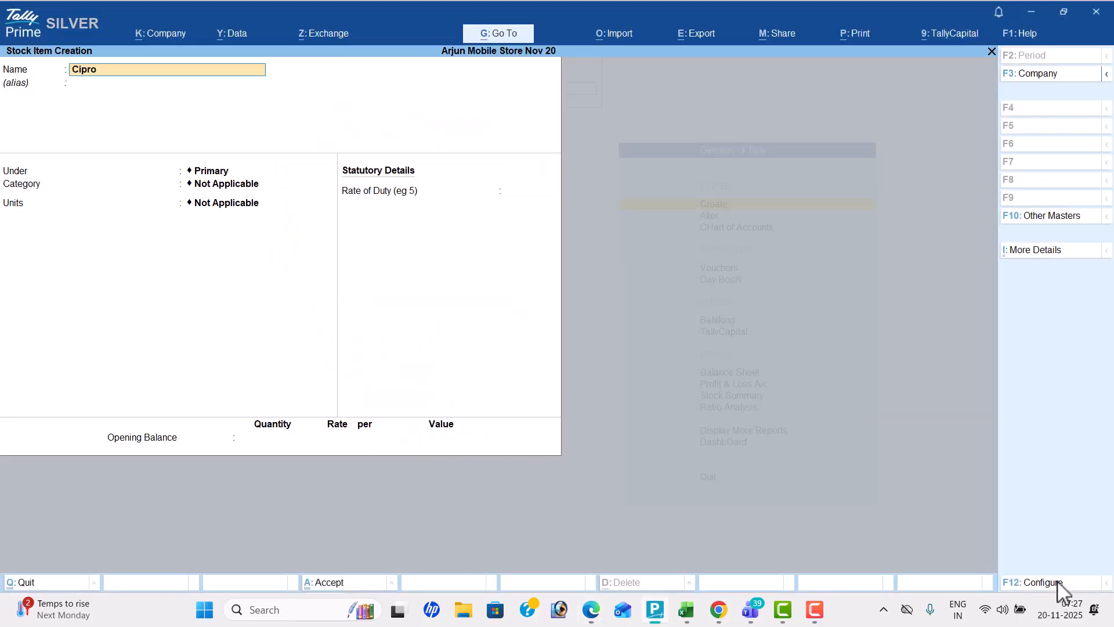
pyautogui.press('Return')
pyautogui.press('Return')
pyautogui.press('Down')
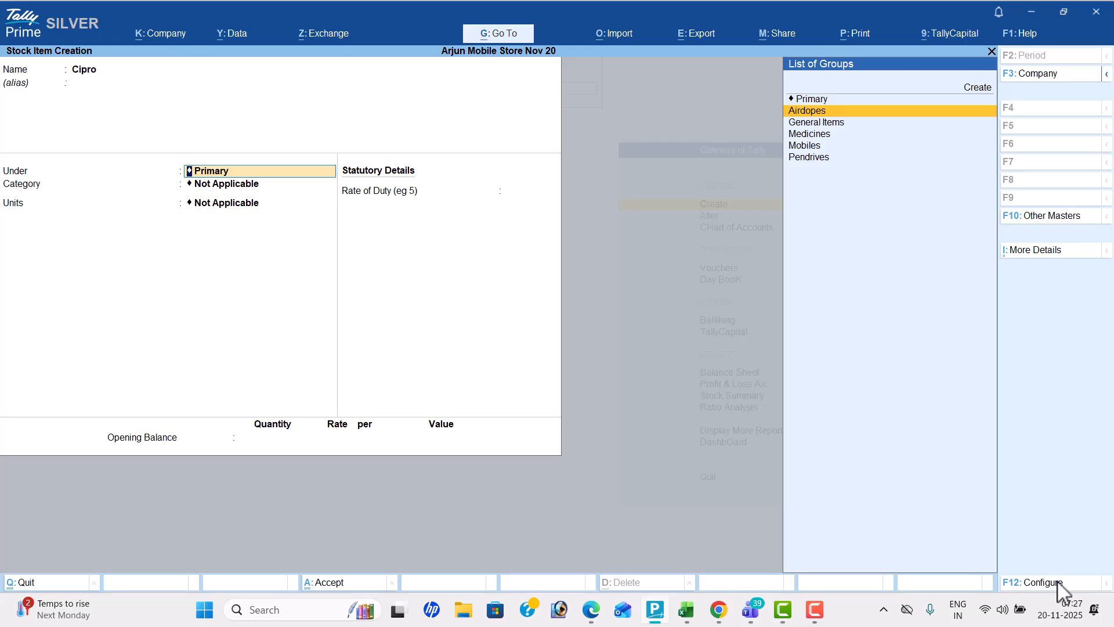
pyautogui.press('Down')
pyautogui.press('Down')
pyautogui.press('Return')
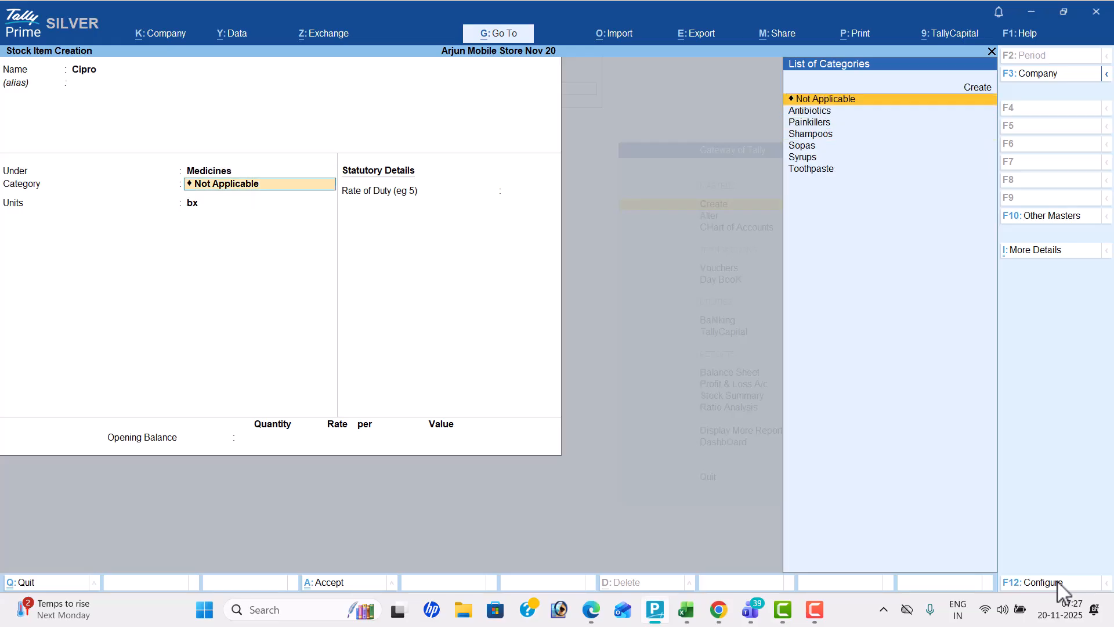
pyautogui.press('Down')
pyautogui.press('Return')
# Check Cipro's unit in the workbook, keep bx and save the item without an opening balance
pyautogui.hotkey('alt', 'Tab')
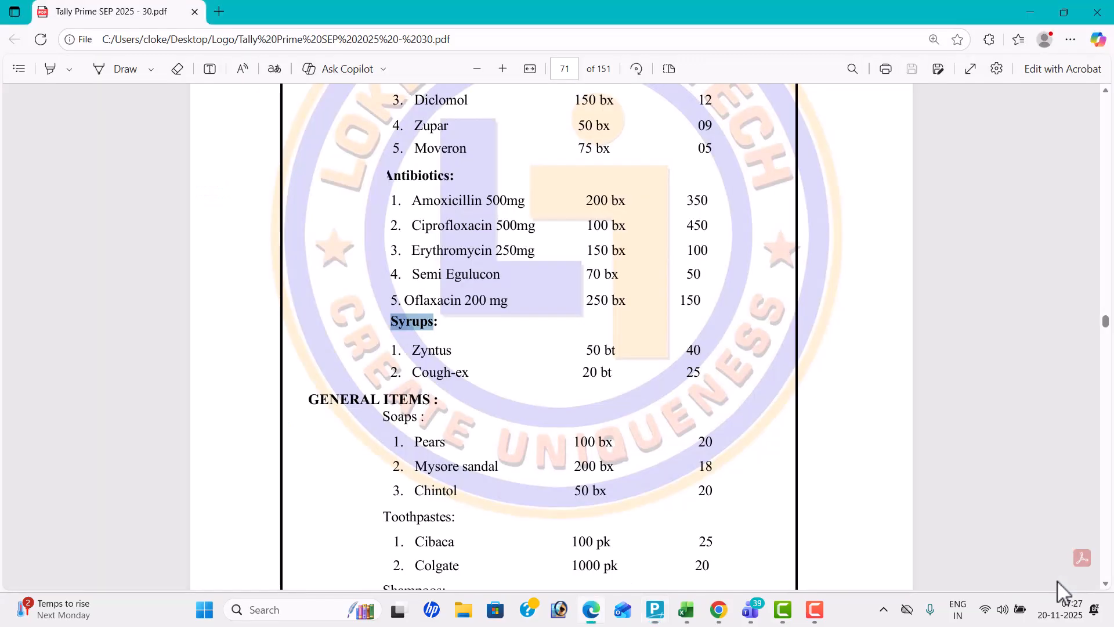
pyautogui.hotkey('alt', 'Tab')
pyautogui.press('Return')
pyautogui.press('Return')
pyautogui.press('Return')
# Look up the first syrup in the PDF workbook and start a stock item named Zyntus under Medicines
pyautogui.hotkey('alt', 'Tab')
pyautogui.scroll(-2, 1057, 582)
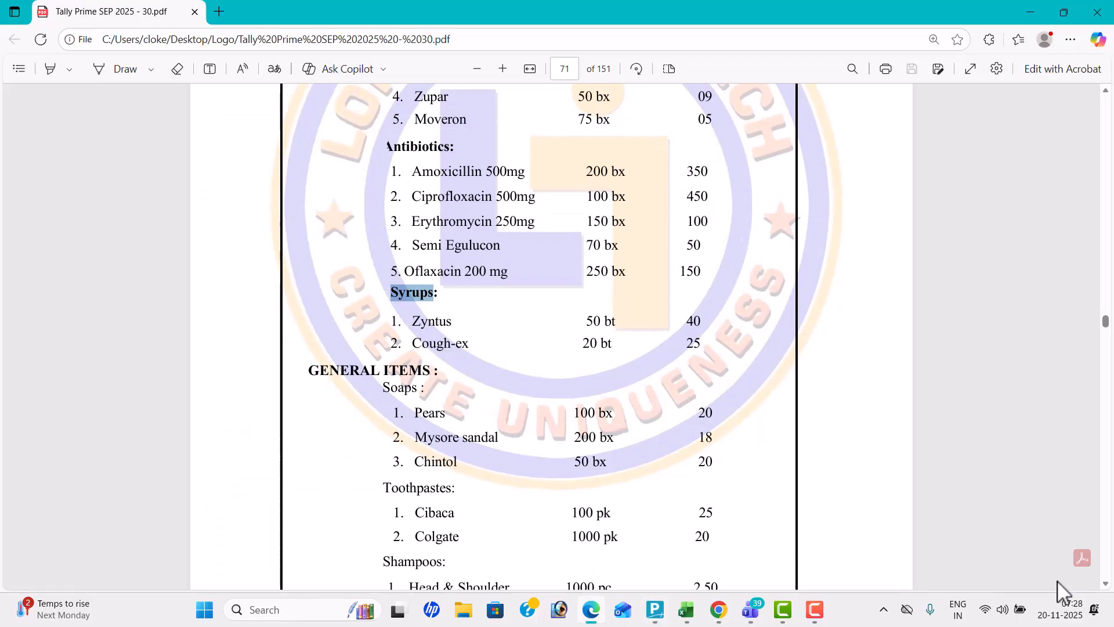
pyautogui.hotkey('alt', 'Tab')
pyautogui.write('Zyntus')
pyautogui.press('Return')
pyautogui.press('Down')
pyautogui.press('Down')
pyautogui.press('Down')
pyautogui.press('Return')
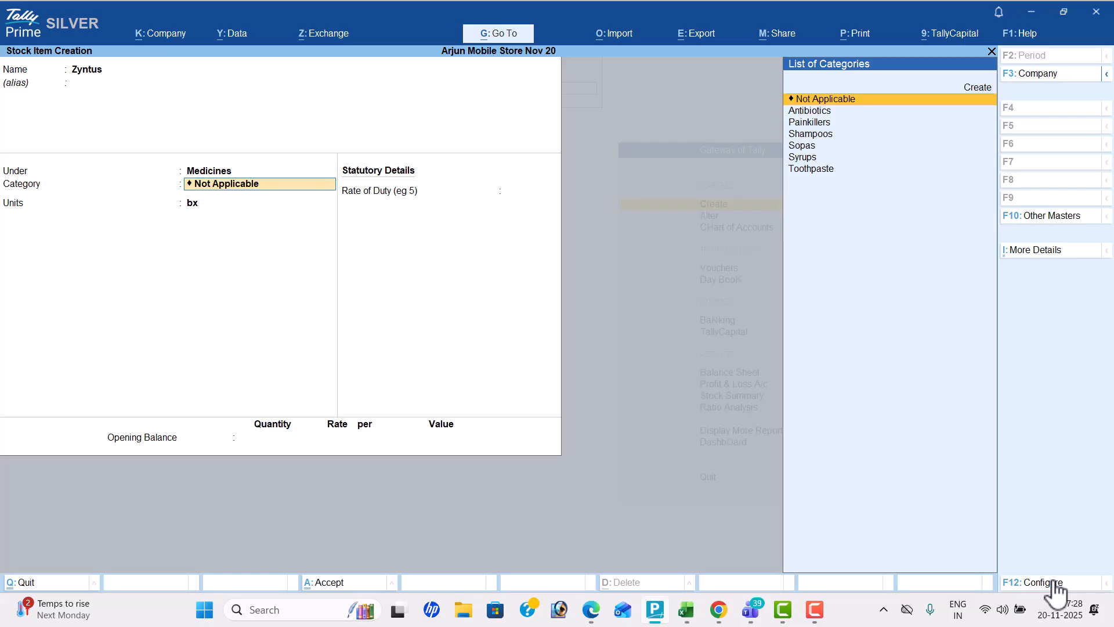
# Check Zyntus's heading in the workbook and assign the item to the Syrups category
pyautogui.hotkey('alt', 'Tab')
# Set Zyntus's unit to bt as in the workbook and save the item without an opening balance
pyautogui.hotkey('alt', 'Tab')
pyautogui.press('Down')
pyautogui.press('Down')
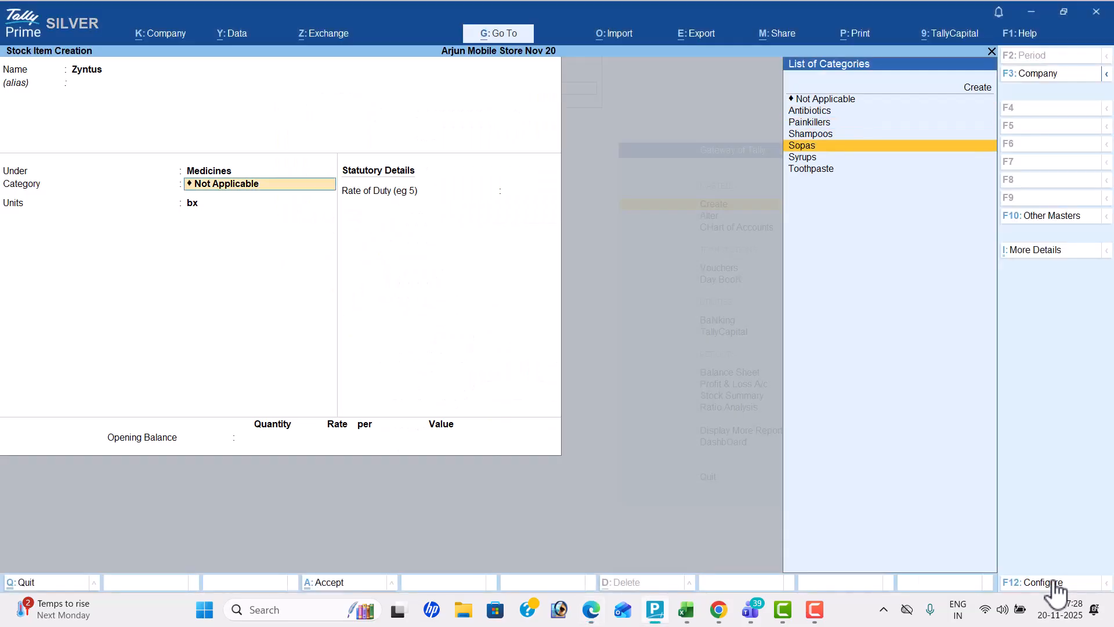
pyautogui.press('Down')
pyautogui.press('Return')
pyautogui.hotkey('alt', 'Tab')
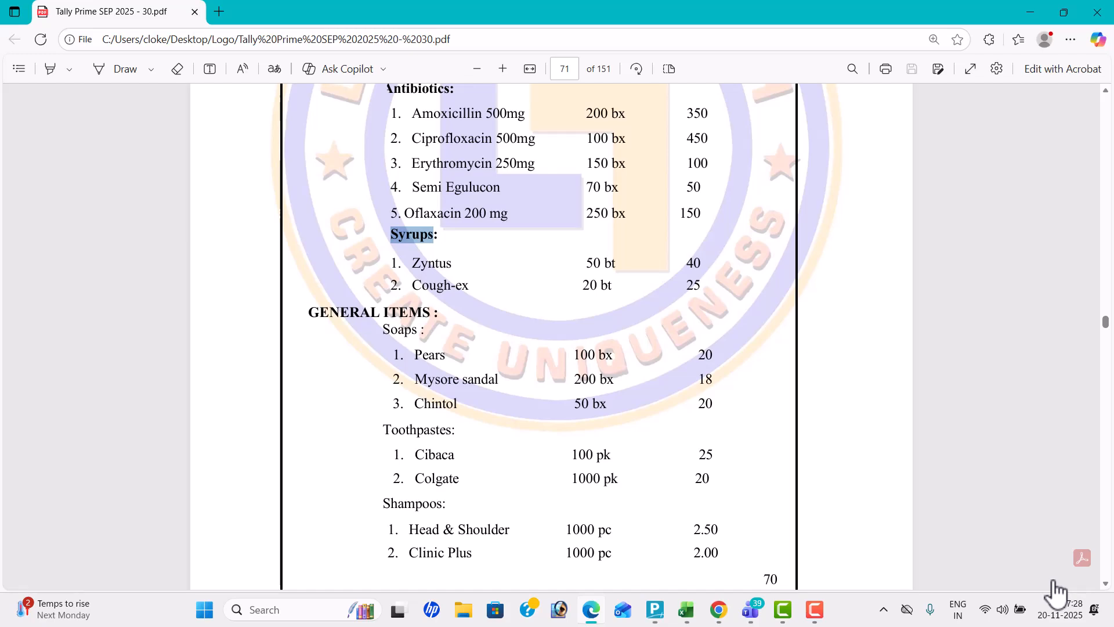
pyautogui.hotkey('alt', 'Tab')
pyautogui.press('Up')
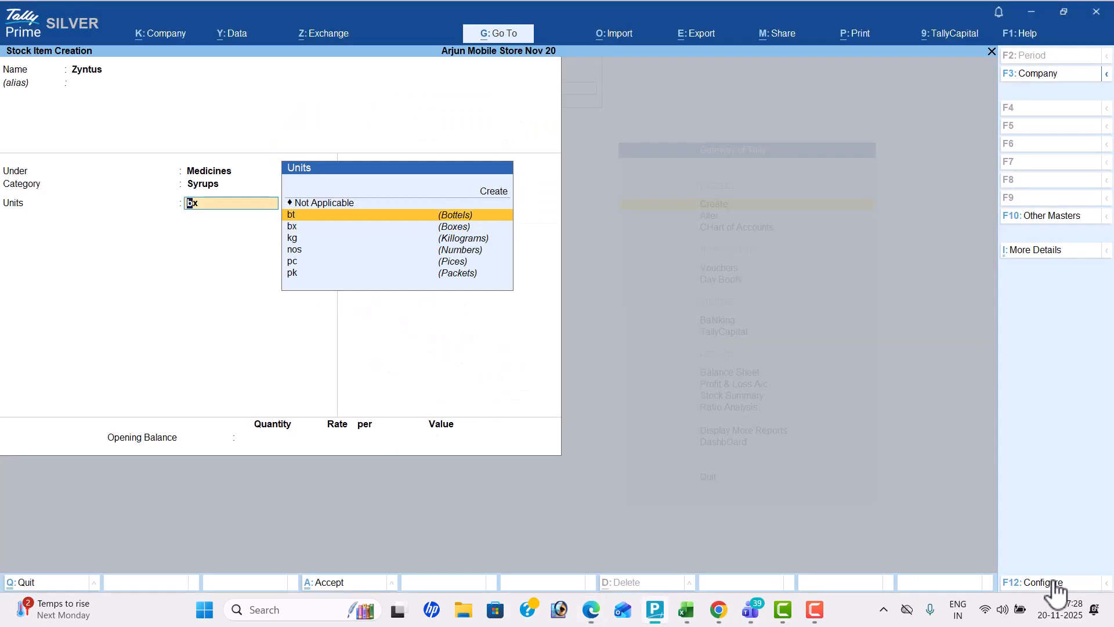
pyautogui.press('Return')
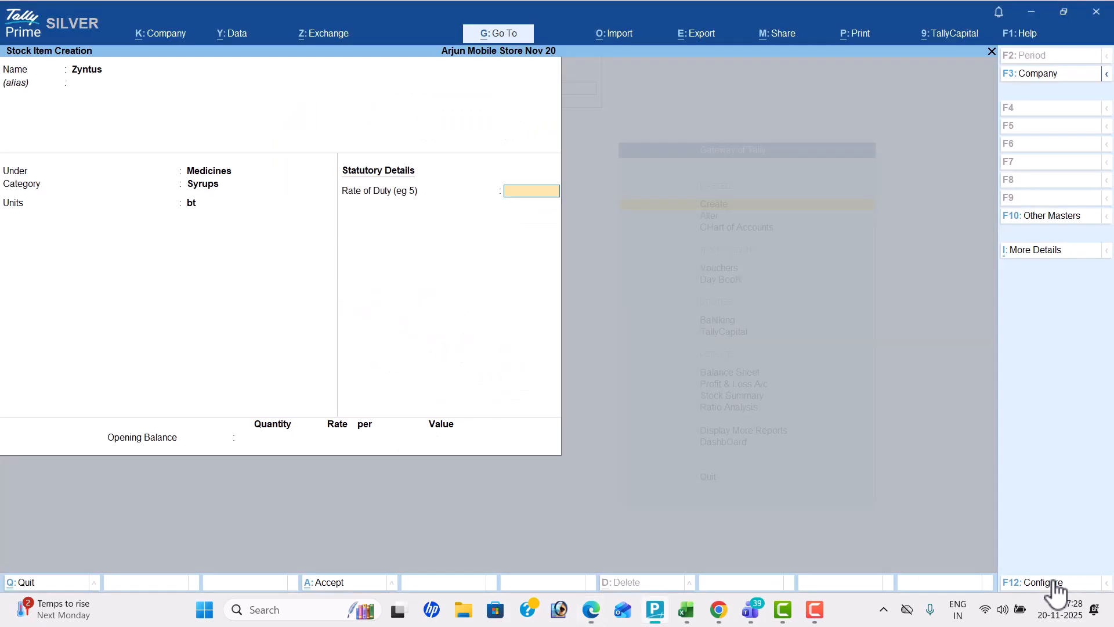
pyautogui.press('Return')
pyautogui.press('Return')
pyautogui.press('y')
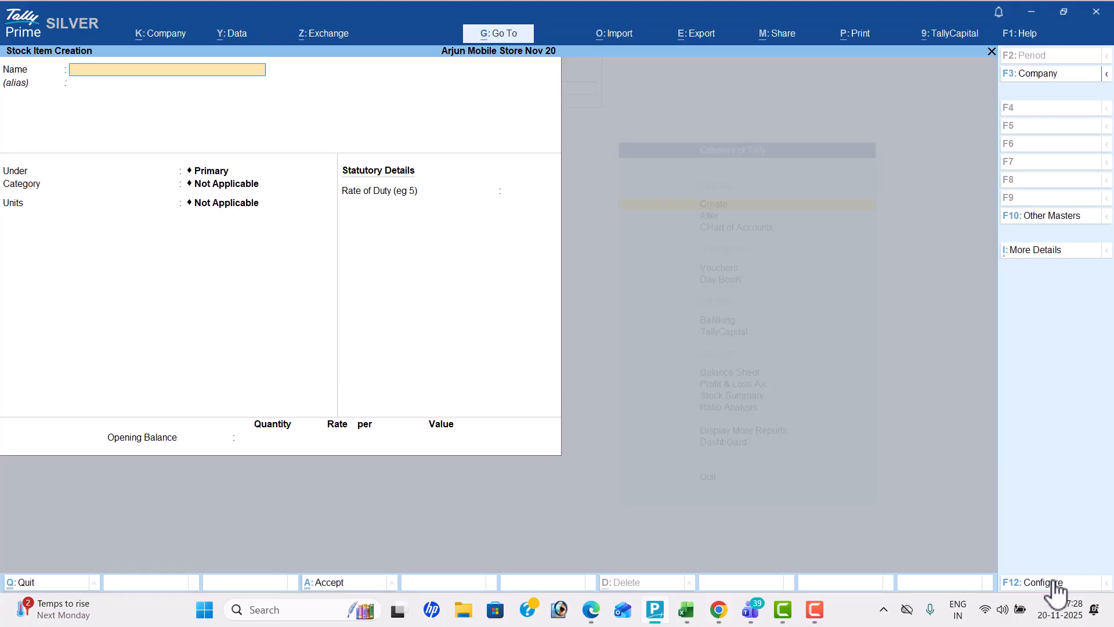
# Look up the first soap in the PDF workbook and name a new stock item Pears
pyautogui.hotkey('alt', 'Tab')
pyautogui.scroll(-2, 1054, 580)
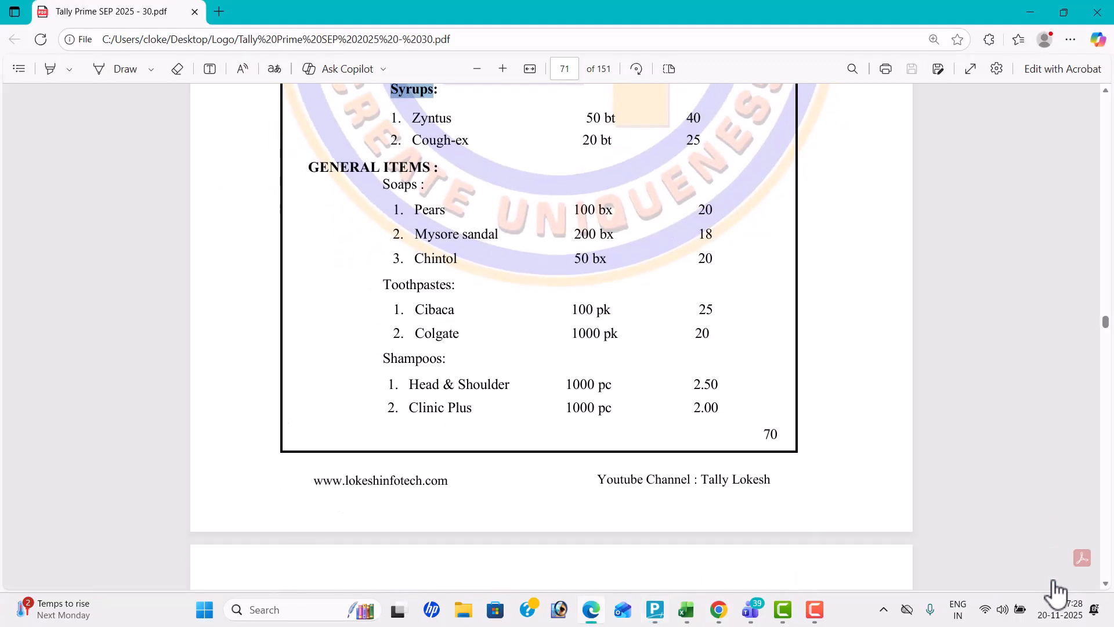
pyautogui.hotkey('alt', 'Tab')
pyautogui.write('Pea')
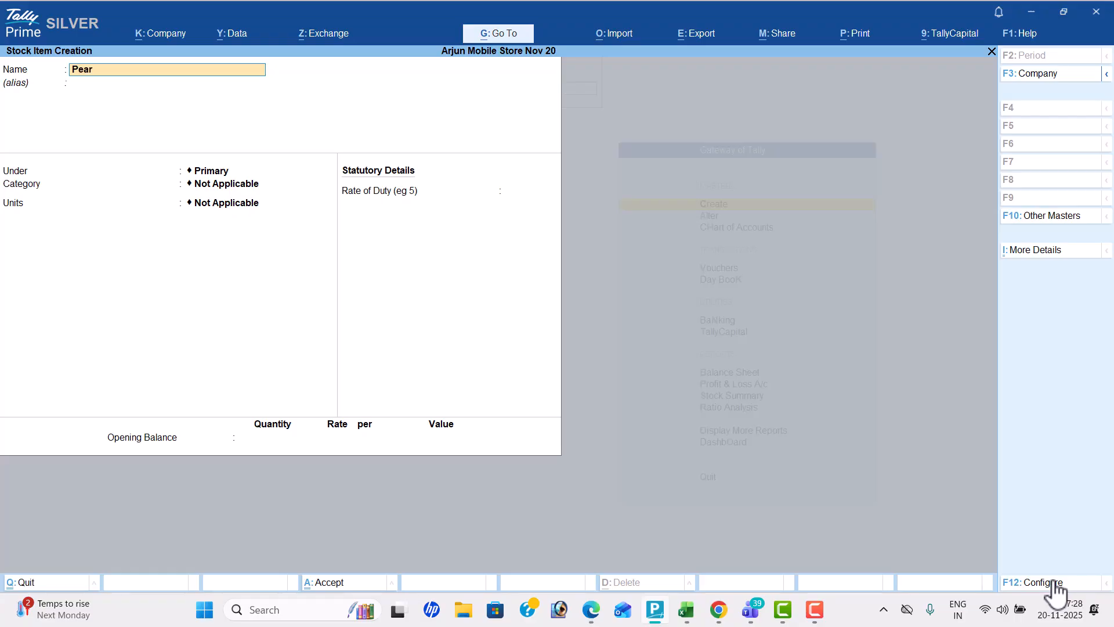
pyautogui.press('Return')
pyautogui.press('Return')
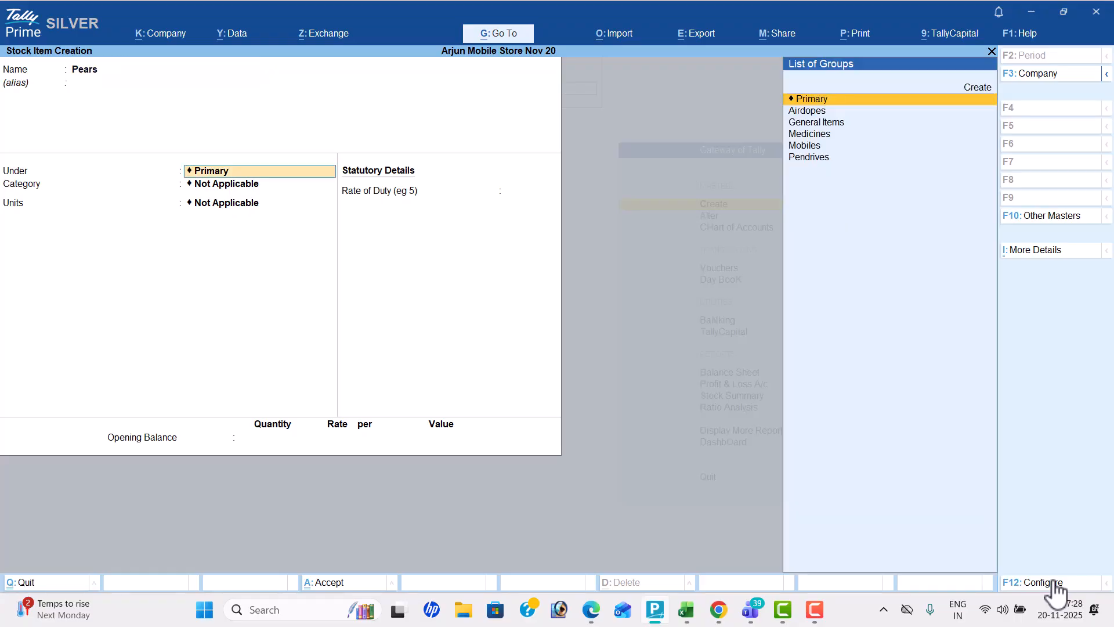
# Check Pears's main heading in the workbook and place the item under the General Items group
pyautogui.press('Down')
pyautogui.press('Down')
pyautogui.hotkey('alt', 'Tab')
pyautogui.hotkey('alt', 'Tab')
pyautogui.press('Down')
pyautogui.press('Up')
pyautogui.press('Return')
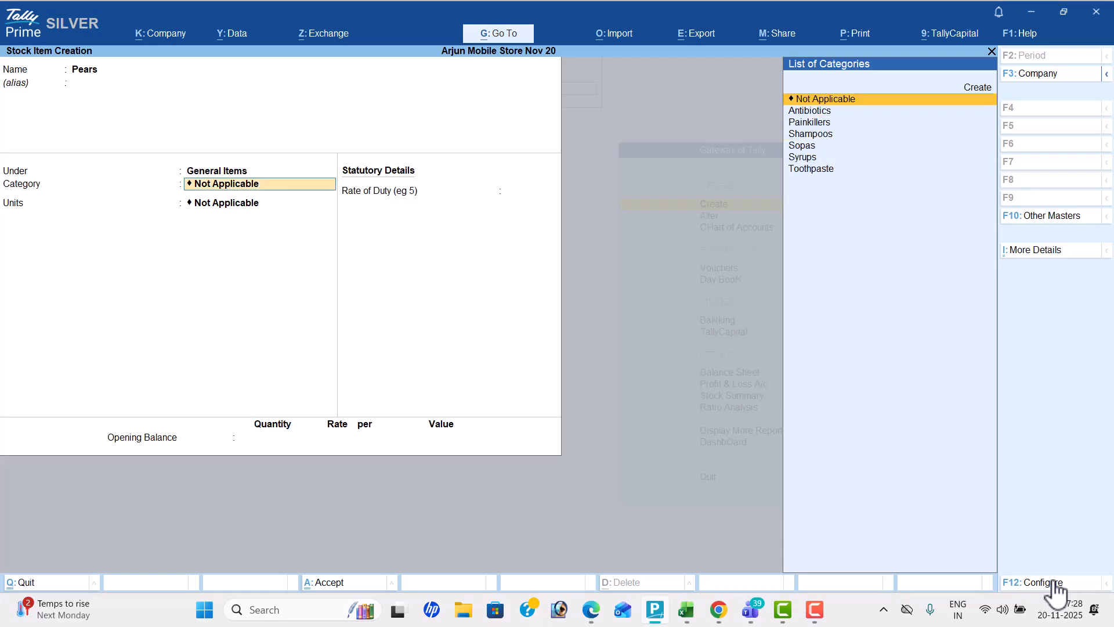
# Check Pears's subheading in the workbook and assign the item to the Sopas category
pyautogui.press('Return')
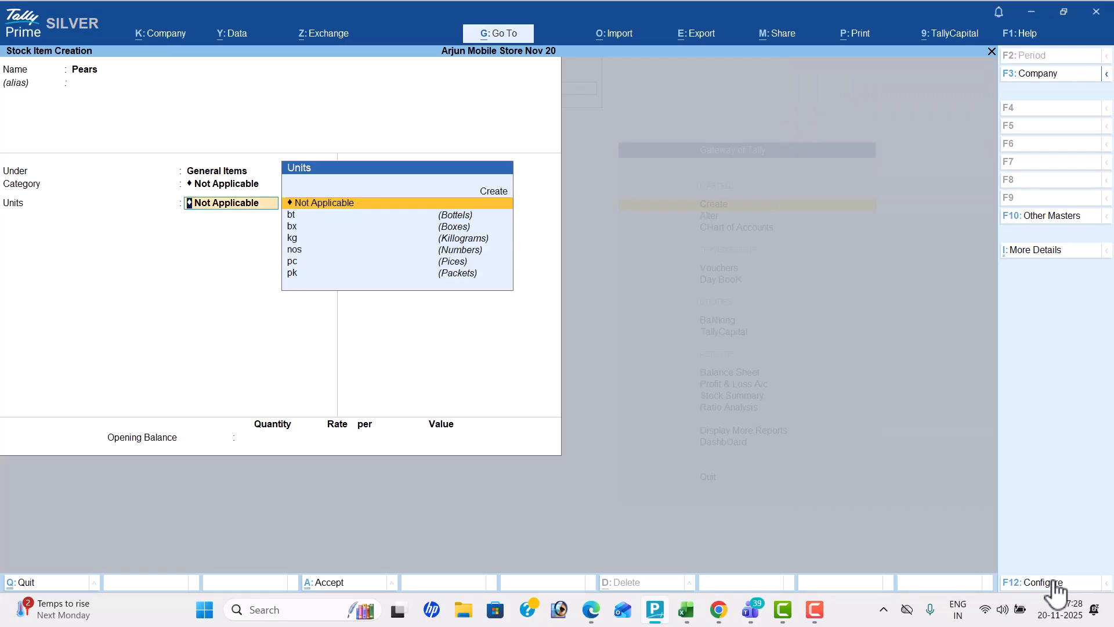
pyautogui.hotkey('alt', 'Tab')
pyautogui.press('BackSpace')
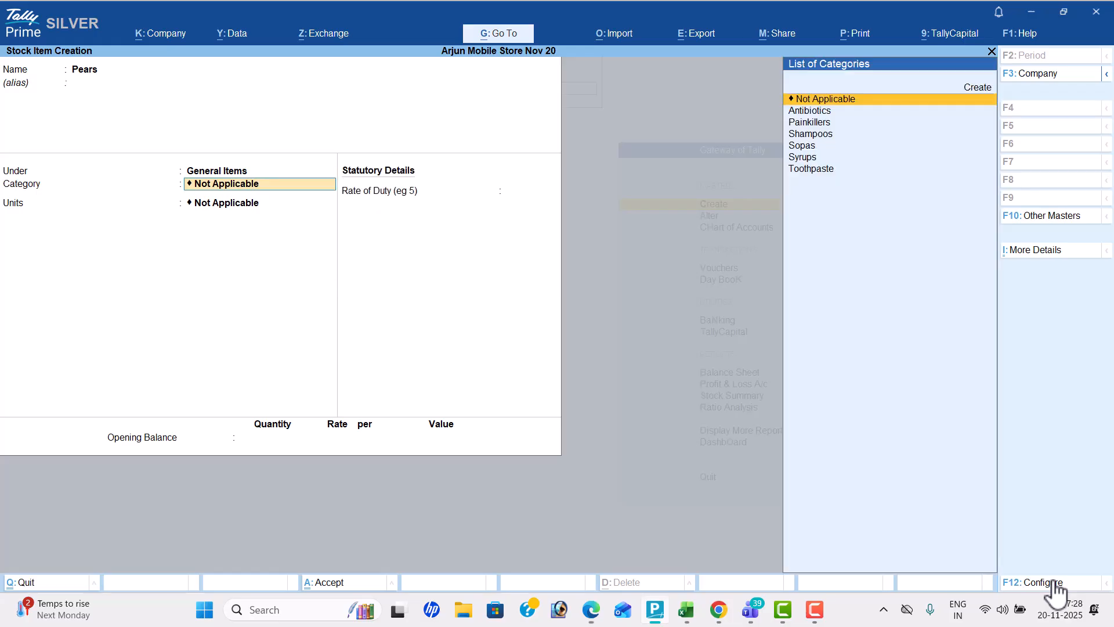
pyautogui.press('Down')
pyautogui.press('Down')
pyautogui.press('Down')
pyautogui.press('Down')
pyautogui.press('Return')
# Set Pears's unit to bx as in the workbook and save the item without an opening balance
pyautogui.hotkey('alt', 'Tab')
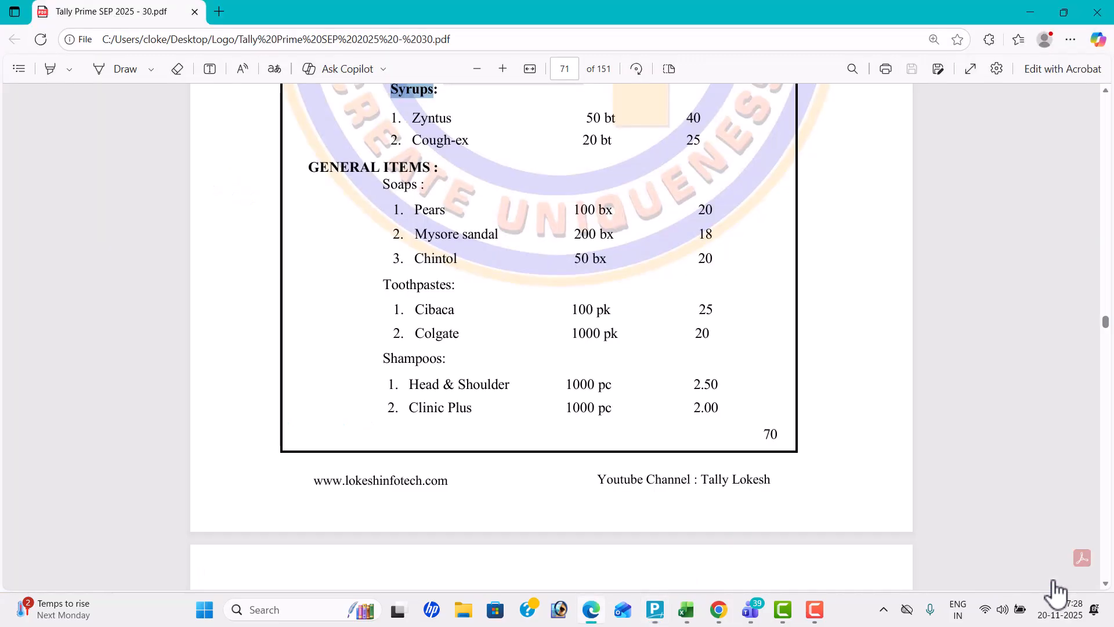
pyautogui.hotkey('alt', 'Tab')
pyautogui.press('Down')
pyautogui.press('Down')
pyautogui.press('Return')
pyautogui.press('Return')
pyautogui.press('Return')
pyautogui.press('Return')
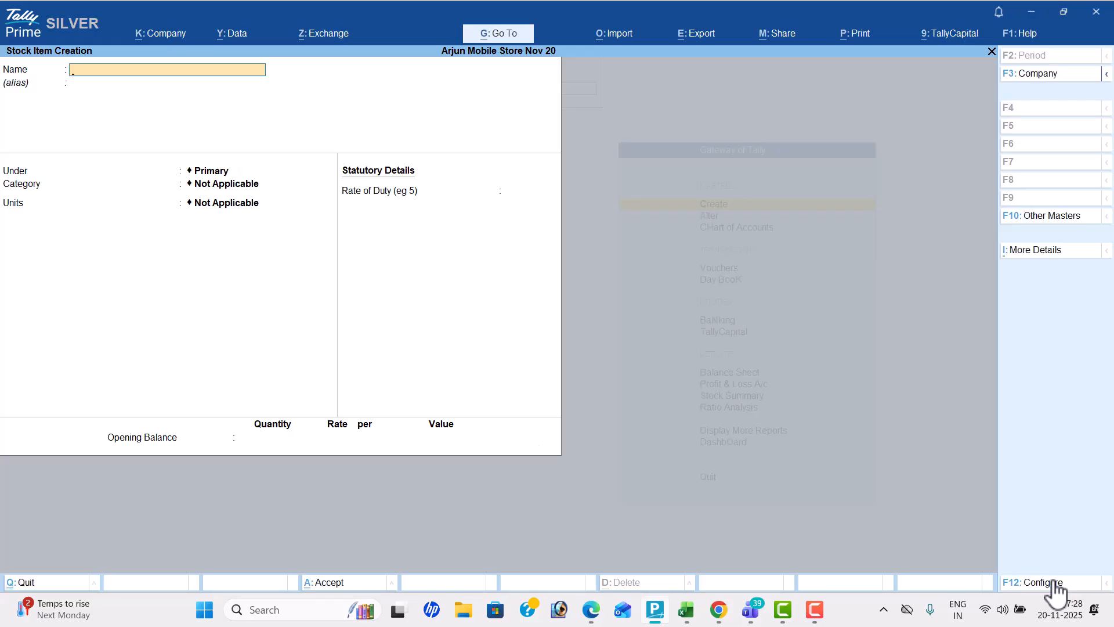
# Leave stock item creation and open a new purchase voucher
pyautogui.press('Escape')
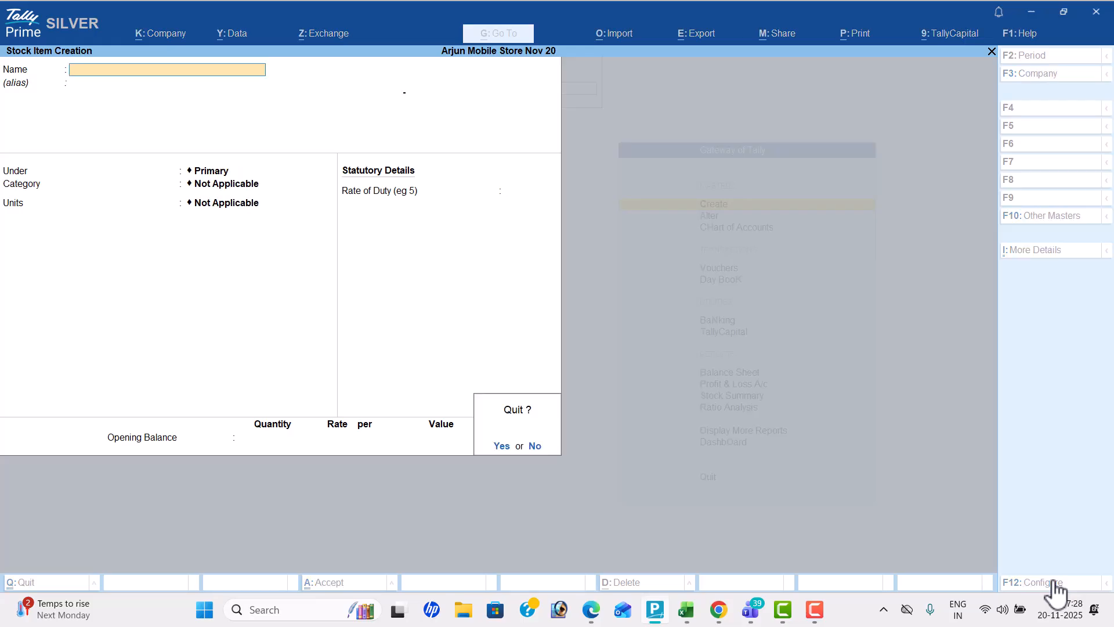
pyautogui.press('Return')
pyautogui.press('Down')
pyautogui.press('Down')
pyautogui.press('Down')
pyautogui.press('Down')
pyautogui.press('Up')
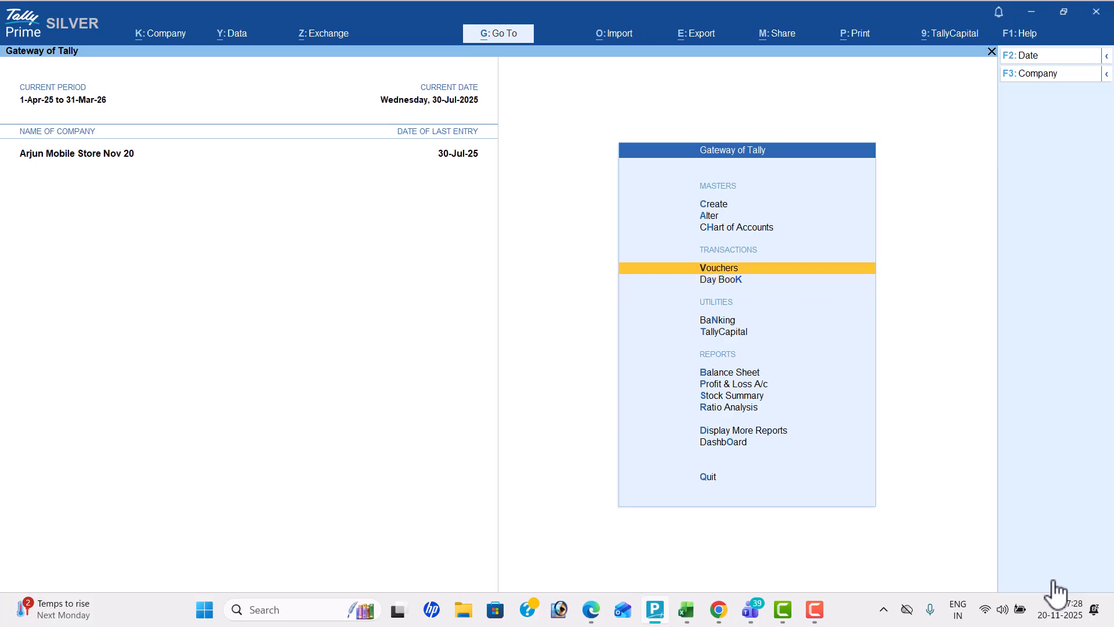
pyautogui.press('Return')
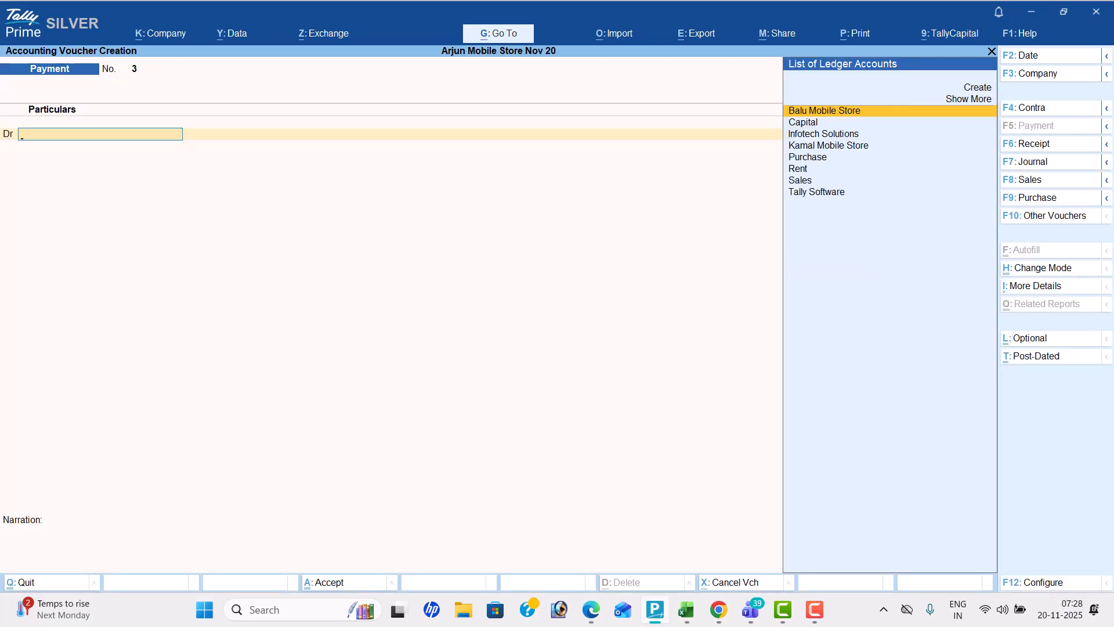
pyautogui.click(1051, 199)
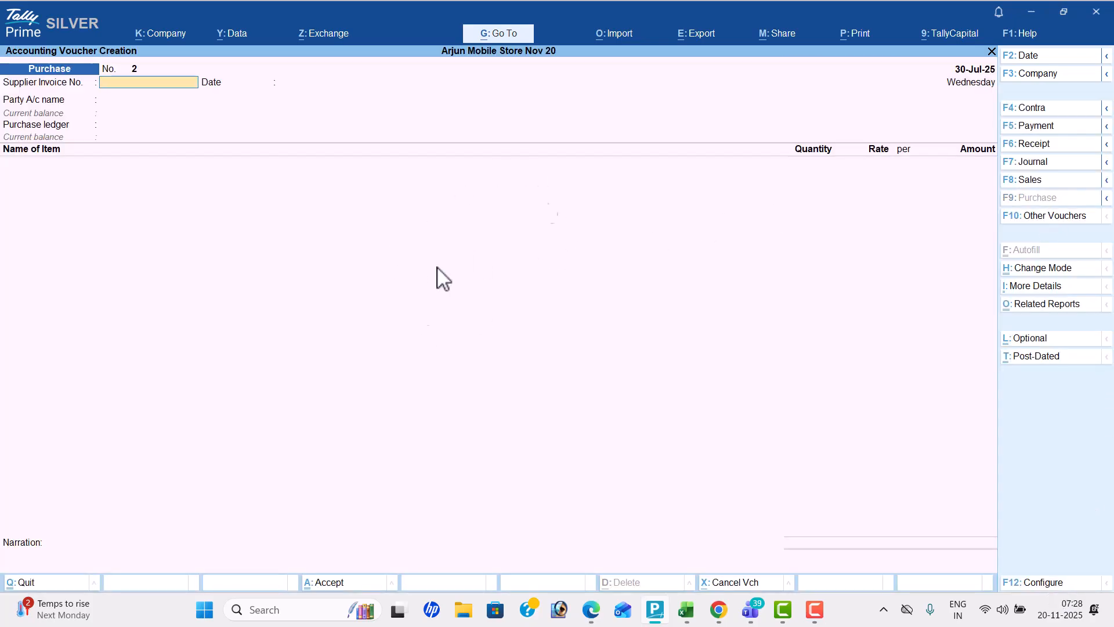
# Review Problem-13's transactions in the PDF workbook from the purchase to the 15-07-25 expenses, and copy the expenses list
pyautogui.hotkey('alt', 'Tab')
pyautogui.scroll(3, 477, 383)
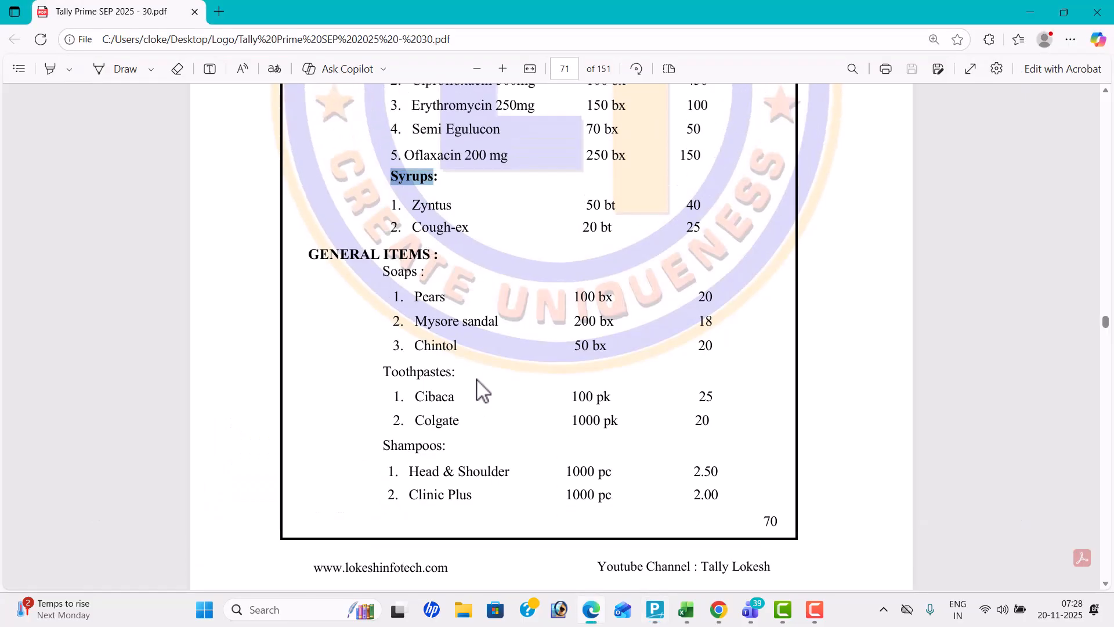
pyautogui.scroll(8, 476, 380)
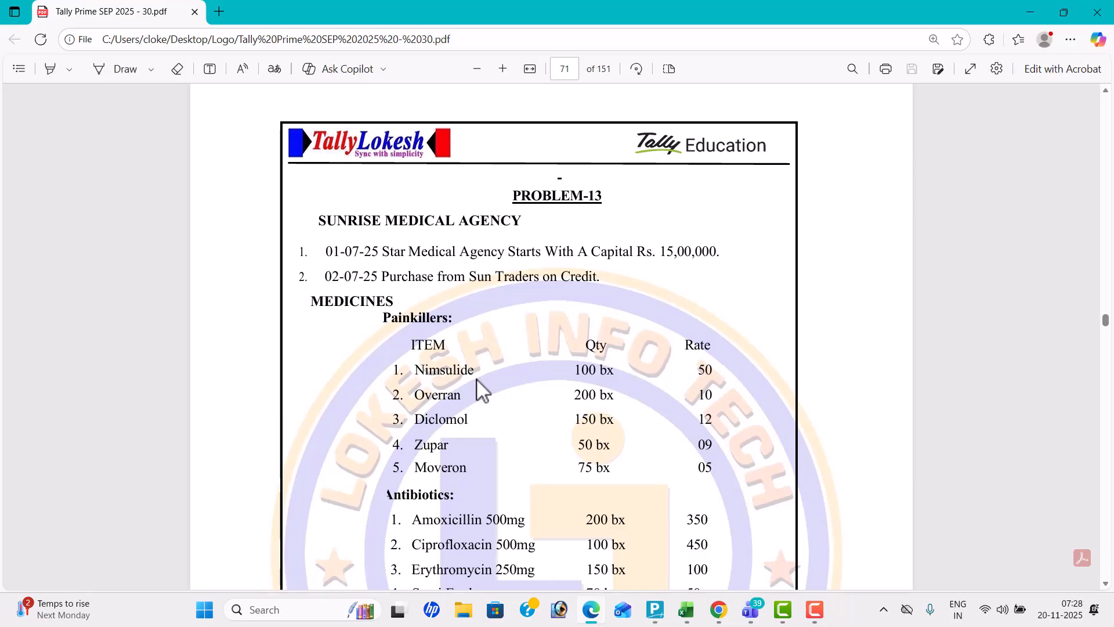
pyautogui.scroll(-6, 476, 381)
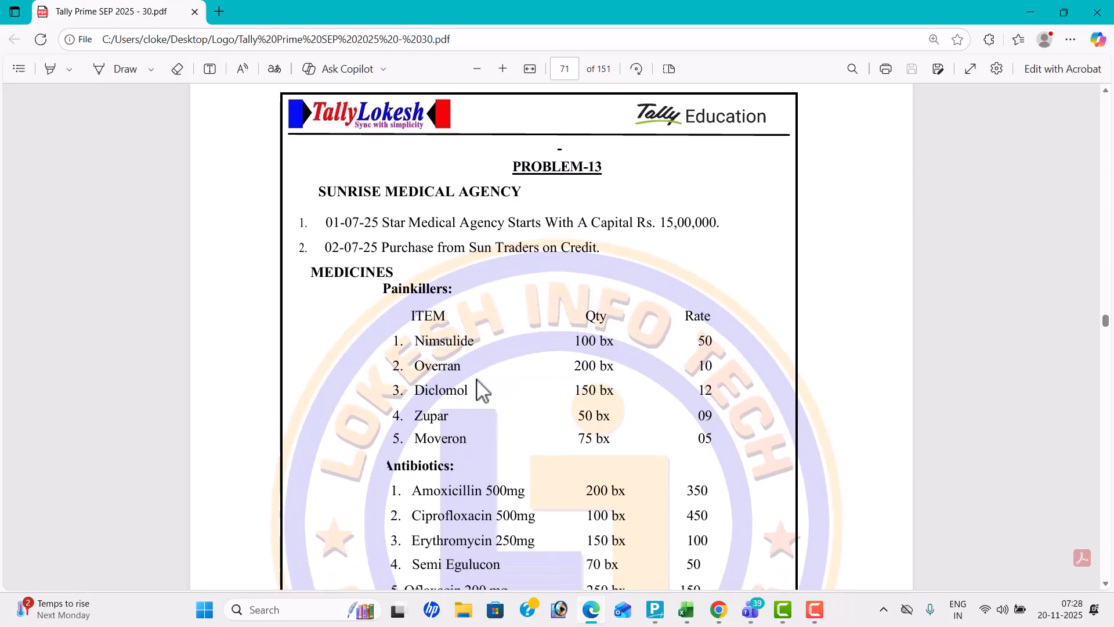
pyautogui.scroll(-3, 477, 381)
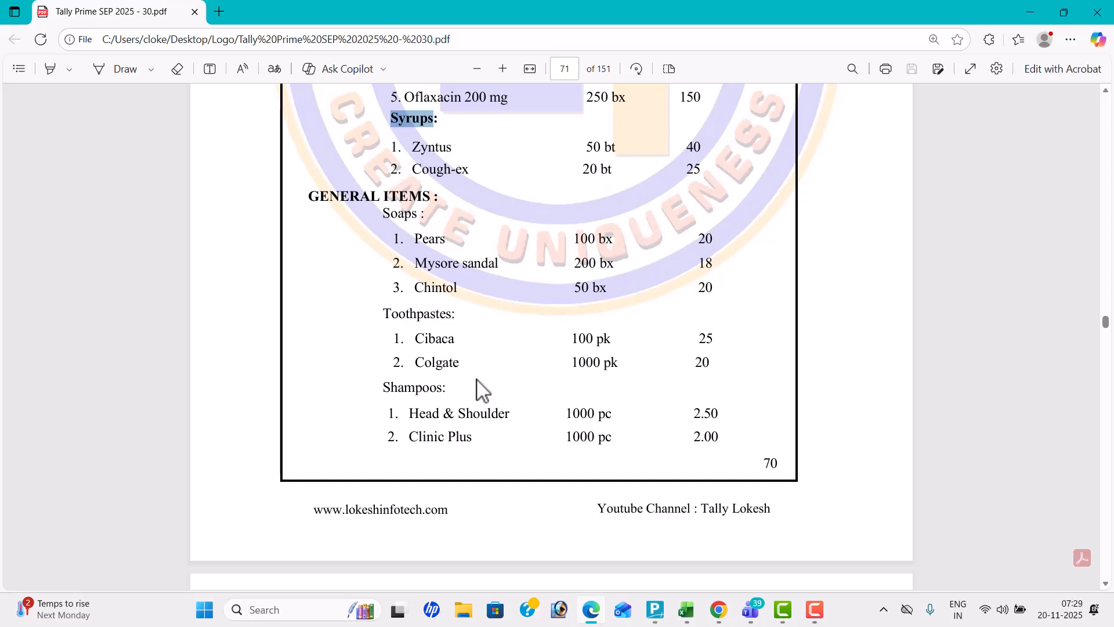
pyautogui.scroll(-8, 476, 380)
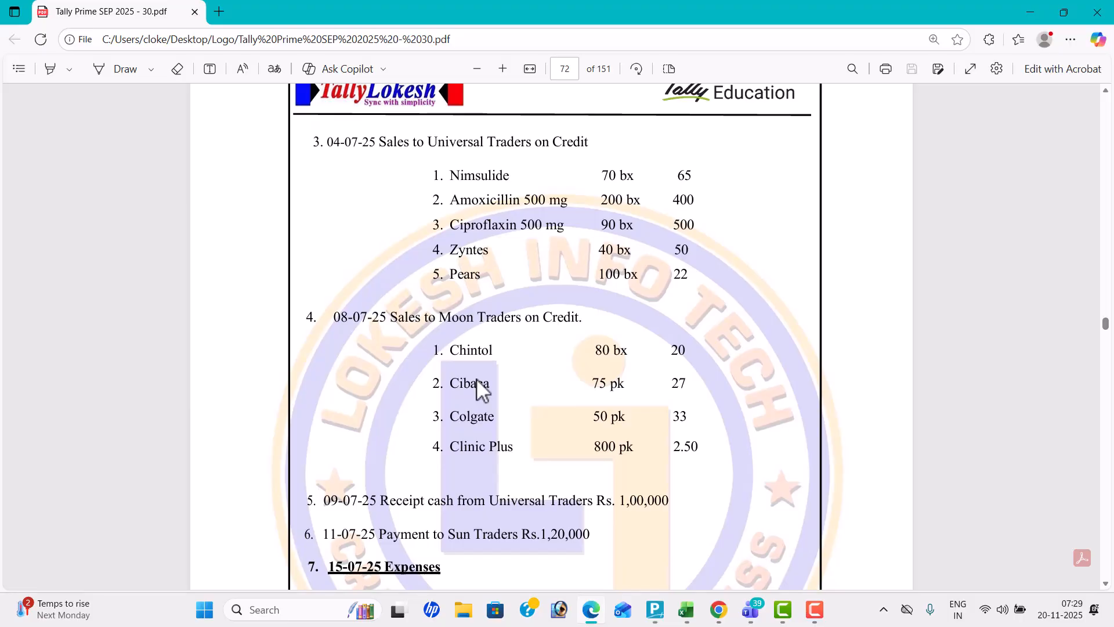
pyautogui.scroll(-1, 476, 379)
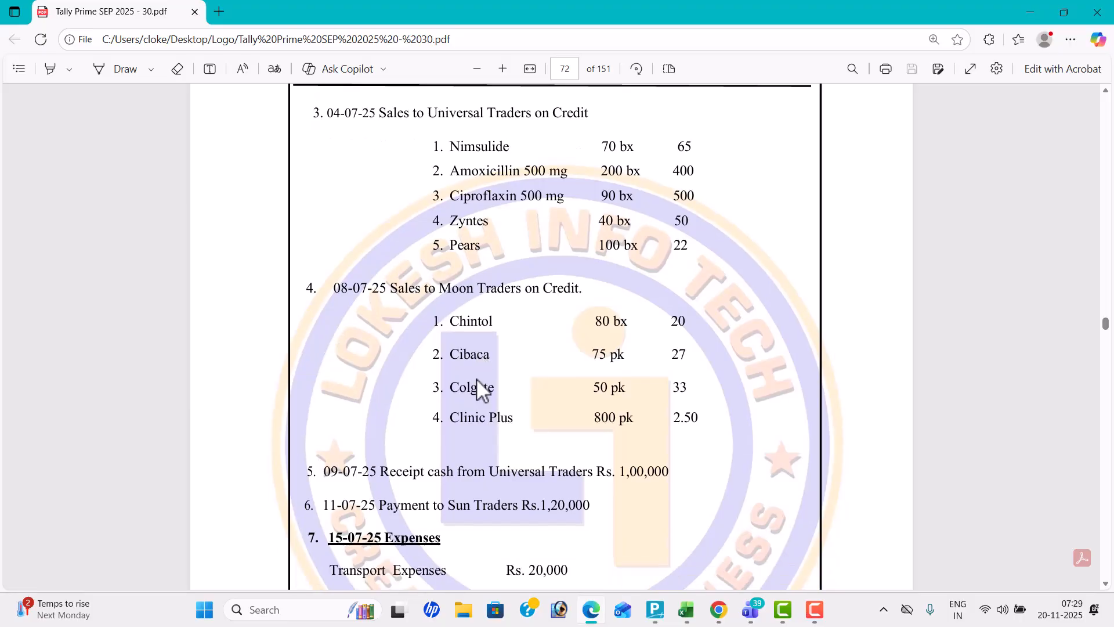
pyautogui.scroll(-7, 476, 378)
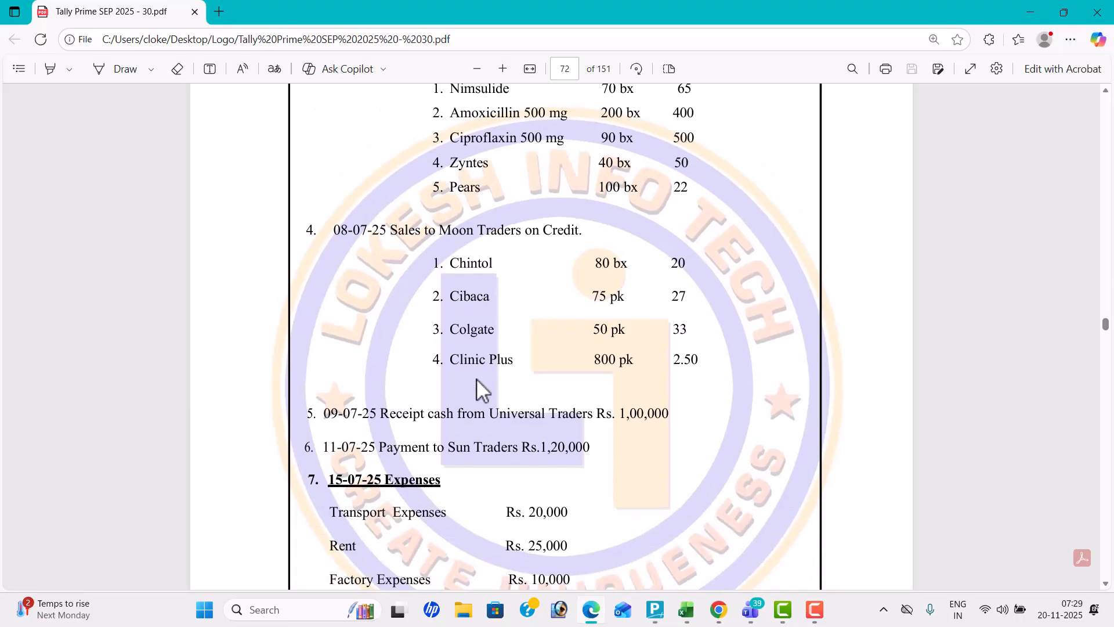
pyautogui.scroll(-2, 477, 380)
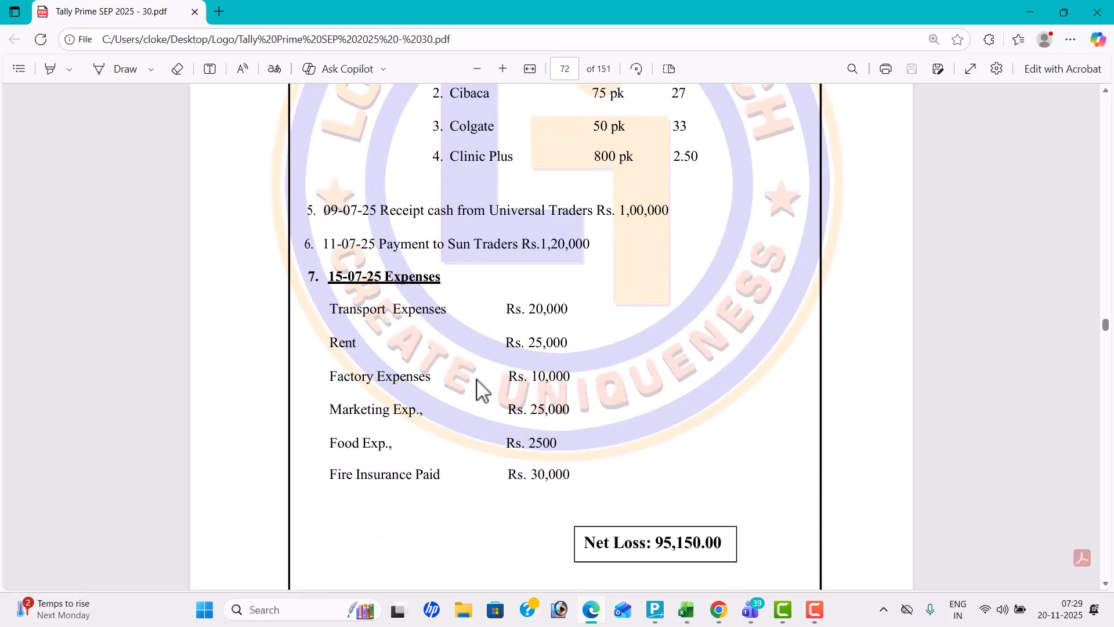
pyautogui.moveTo(330, 300); pyautogui.dragTo(564, 470)
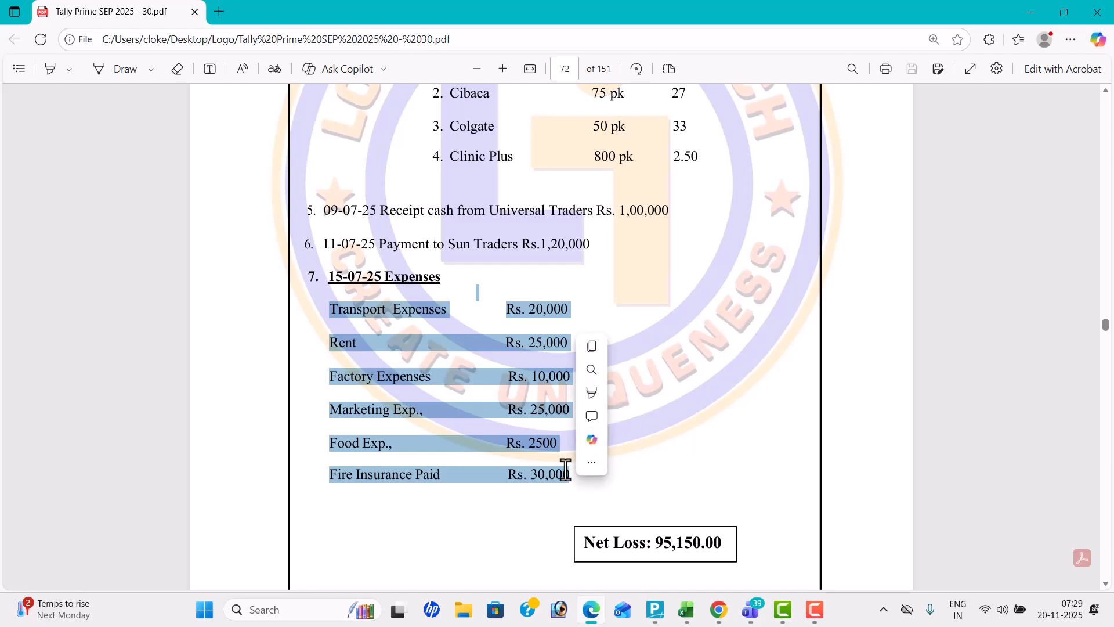
pyautogui.hotkey('ctrl', 'c')
# Switch the voucher to Payment and start a new ledger named Transport Exp, checking the expense name in the workbook
pyautogui.hotkey('alt', 'Tab')
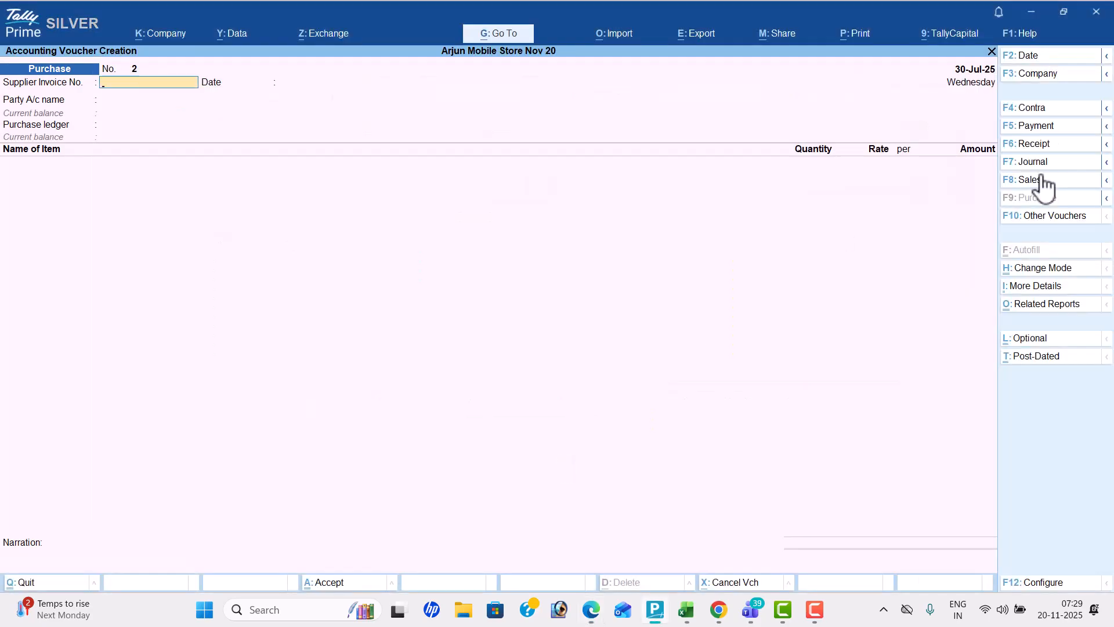
pyautogui.click(1055, 130)
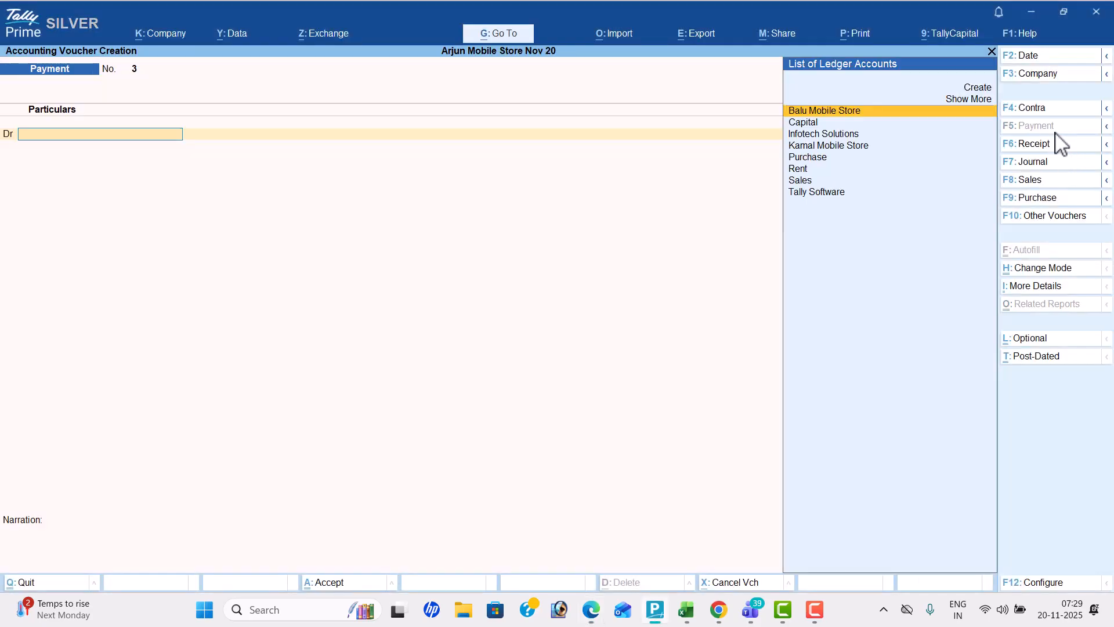
pyautogui.hotkey('alt', 'c')
pyautogui.hotkey('alt', 'Tab')
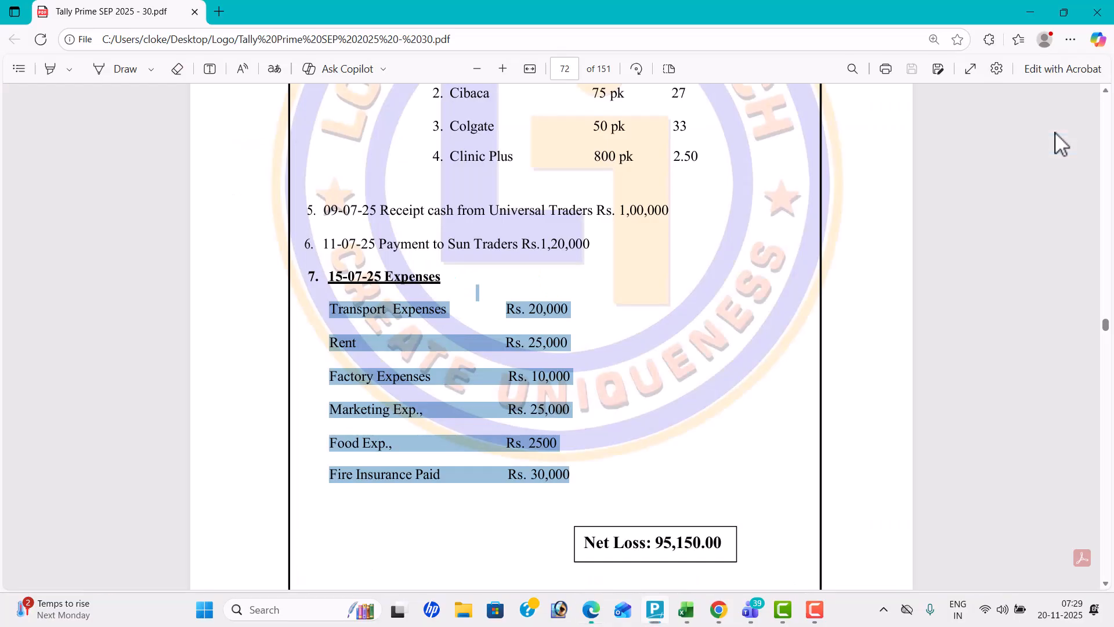
pyautogui.hotkey('alt', 'Tab')
pyautogui.write('T')
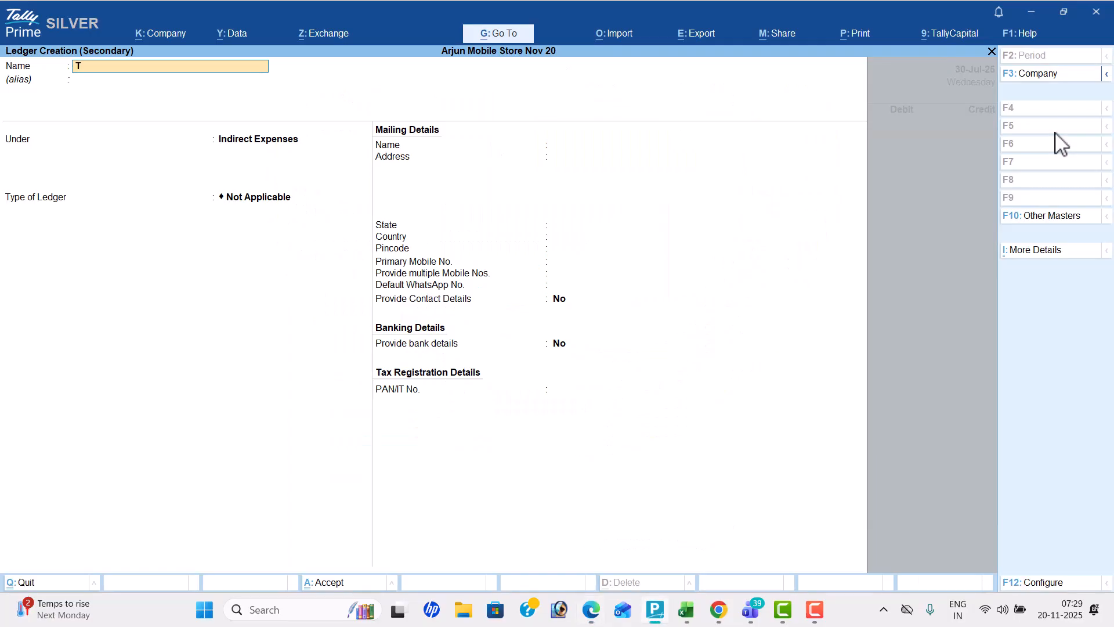
pyautogui.write('ransport Exp')
# Place the Transport Exp ledger under Direct Expenses, keep its type as Not Applicable and save it
pyautogui.press('Return')
pyautogui.press('Return')
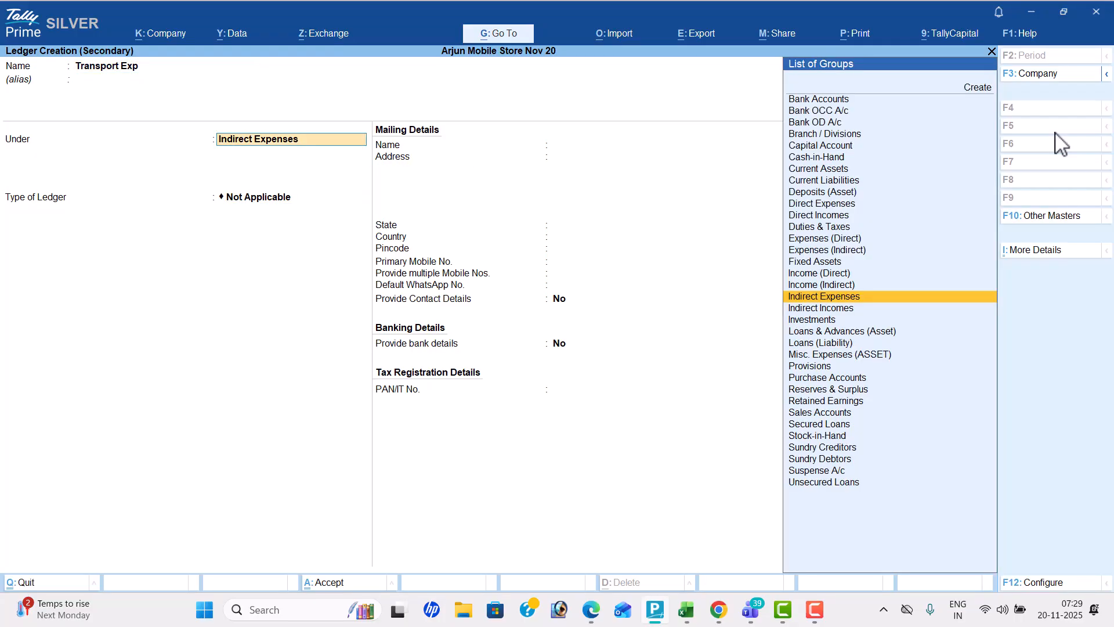
pyautogui.write('Dir')
pyautogui.press('Return')
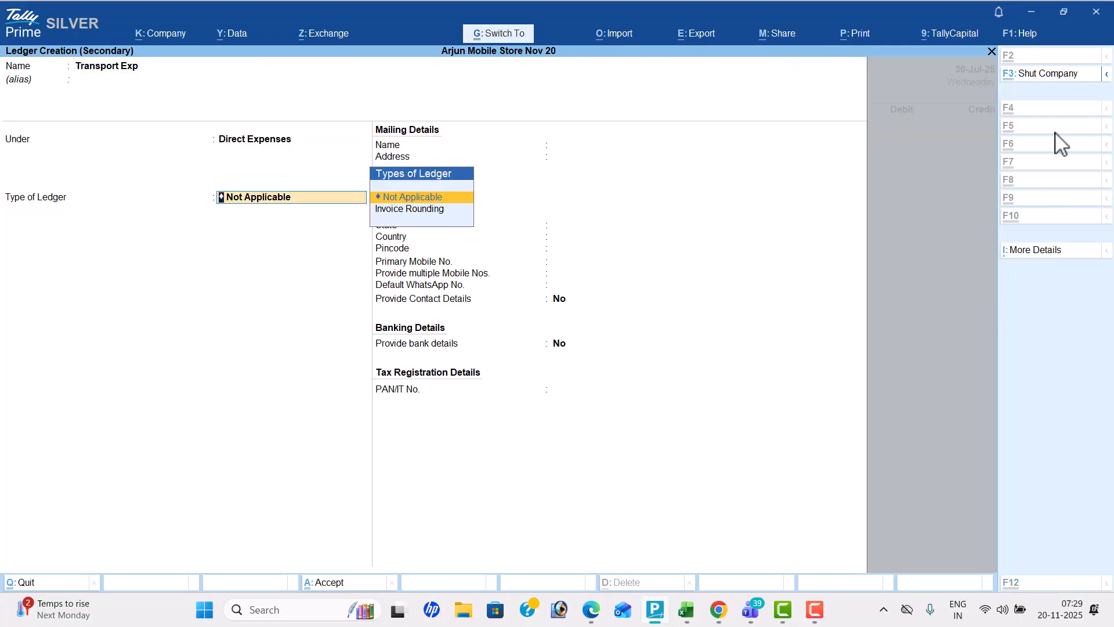
pyautogui.press('Return')
pyautogui.hotkey('ctrl', 'a')
# Check the transport amount in the workbook and debit Transport Exp with 20,000
pyautogui.hotkey('alt', 'Tab')
pyautogui.hotkey('alt', 'Tab')
pyautogui.write('20000')
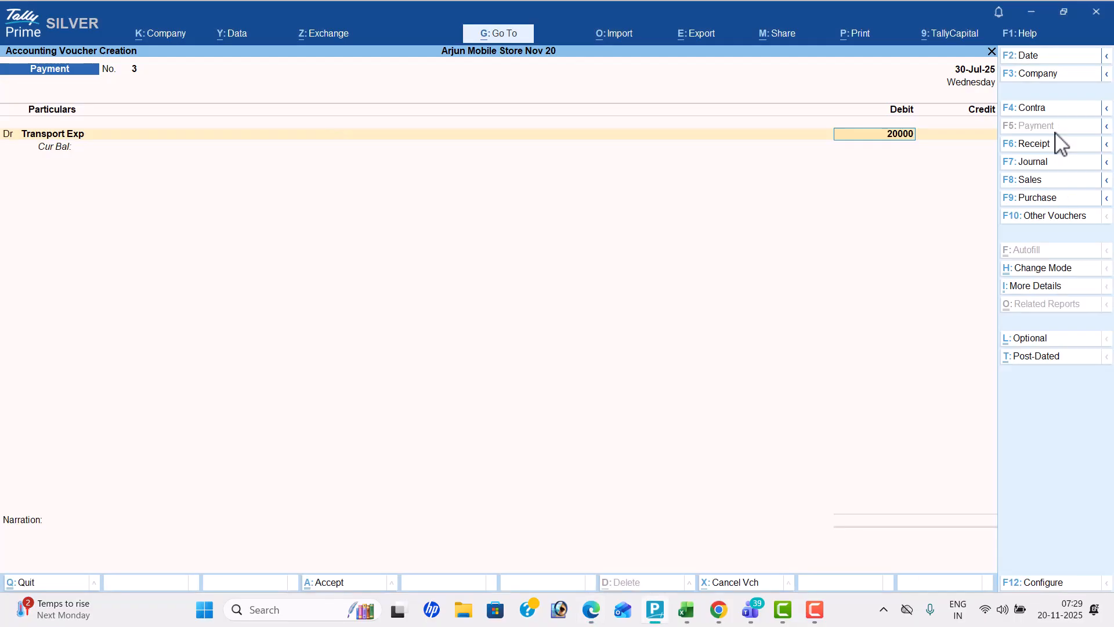
pyautogui.press('Return')
# Add a debit line for the Rent ledger with the workbook's amount of 25,000
pyautogui.write('d')
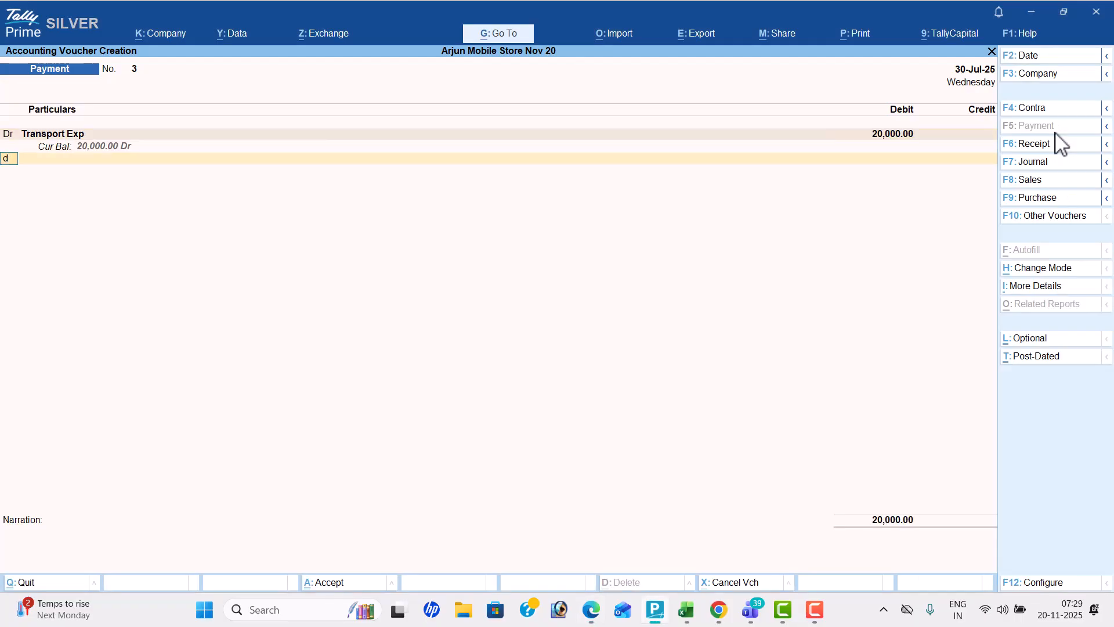
pyautogui.press('Return')
pyautogui.write('re')
pyautogui.press('Return')
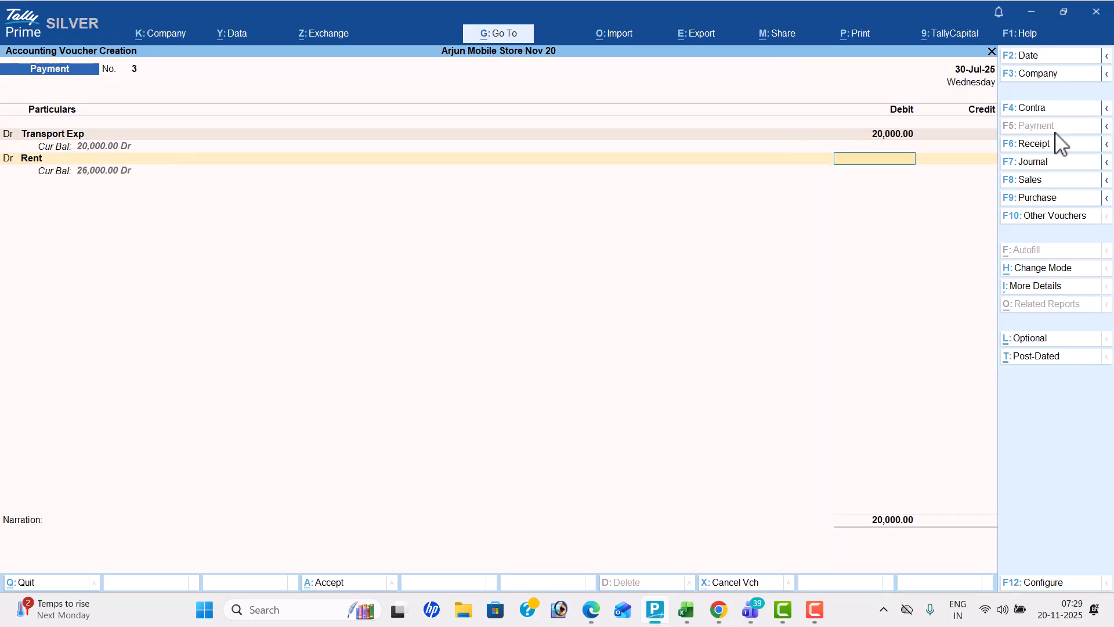
pyautogui.hotkey('alt', 'Tab')
pyautogui.hotkey('alt', 'Tab')
pyautogui.write('25000')
pyautogui.press('Return')
pyautogui.press('Return')
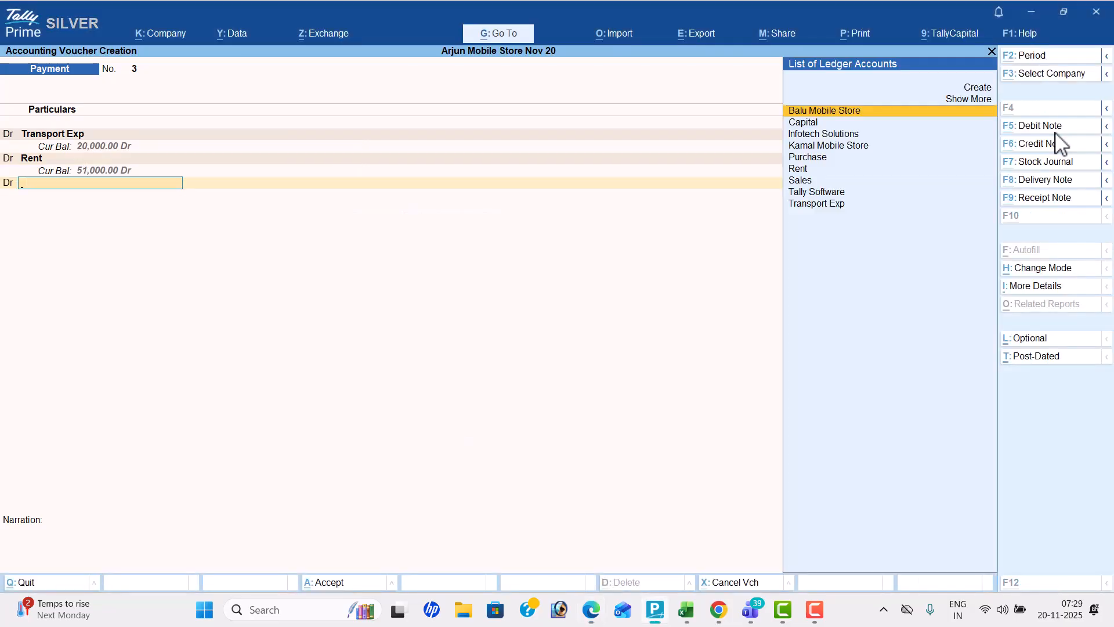
# Add another debit line and create a ledger named Factory Exp under Direct Expenses, with its type left Not Applicable
pyautogui.hotkey('alt', 'c')
pyautogui.hotkey('alt', 'Tab')
pyautogui.hotkey('alt', 'Tab')
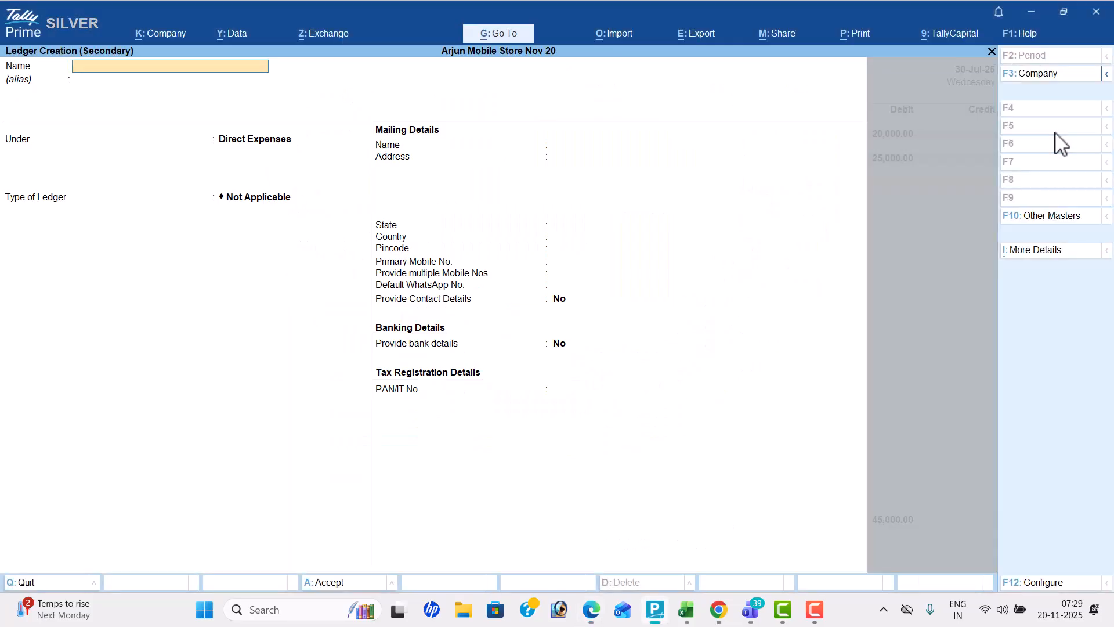
pyautogui.write('Factory Exp')
pyautogui.press('Return')
pyautogui.press('Return')
pyautogui.press('Return')
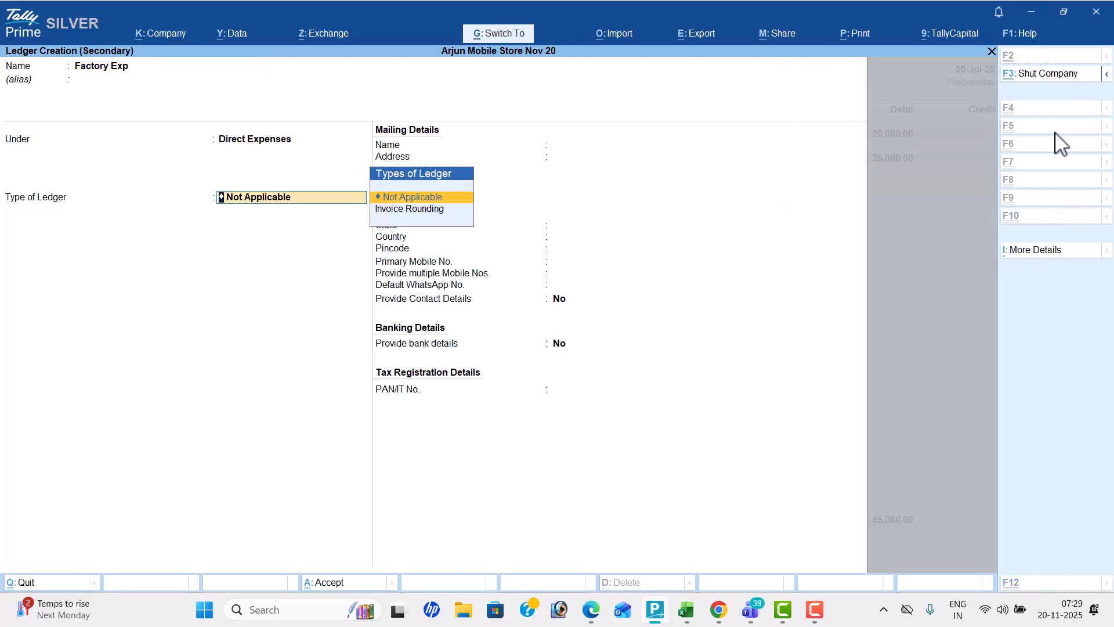
pyautogui.press('Return')
pyautogui.hotkey('ctrl', 'a')
# Check the factory expense amount in the workbook and debit Factory Exp with 10,000
pyautogui.hotkey('alt', 'Tab')
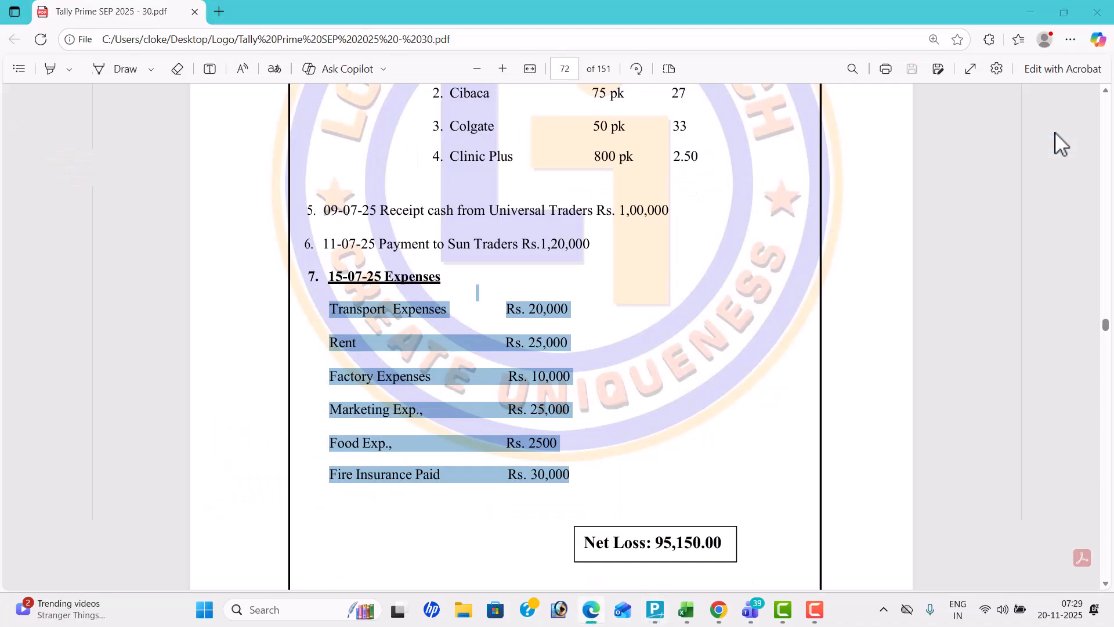
pyautogui.hotkey('alt', 'Tab')
pyautogui.write('10000')
pyautogui.press('Return')
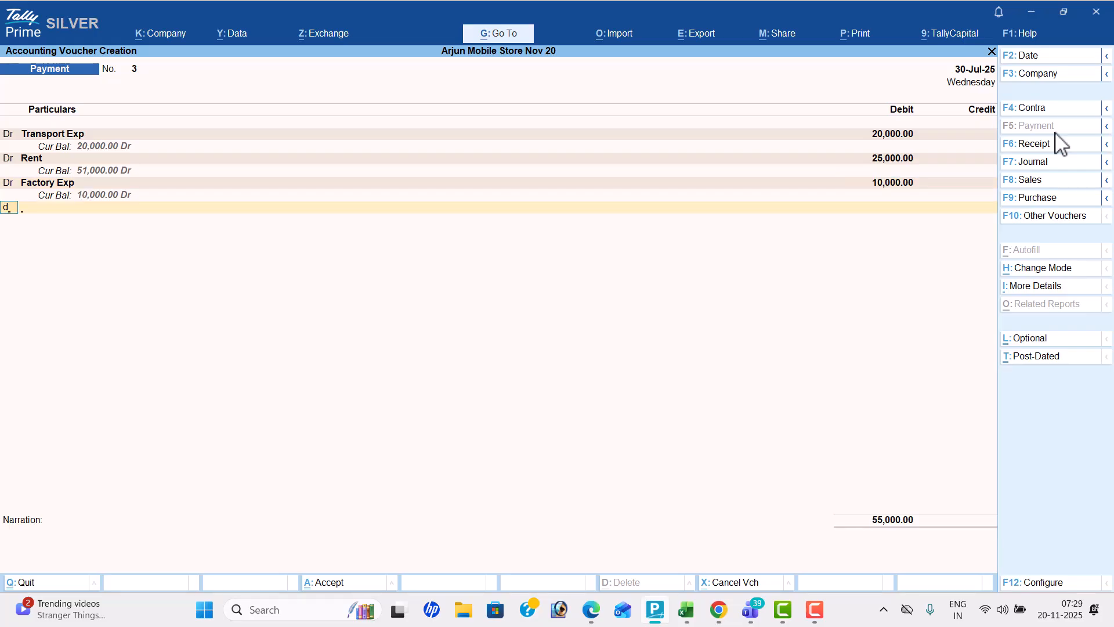
# Check the next expense in the workbook and create a debit ledger named Marketing Exp under Indirect Expenses, with its type left Not Applicable
pyautogui.hotkey('alt', 'Tab')
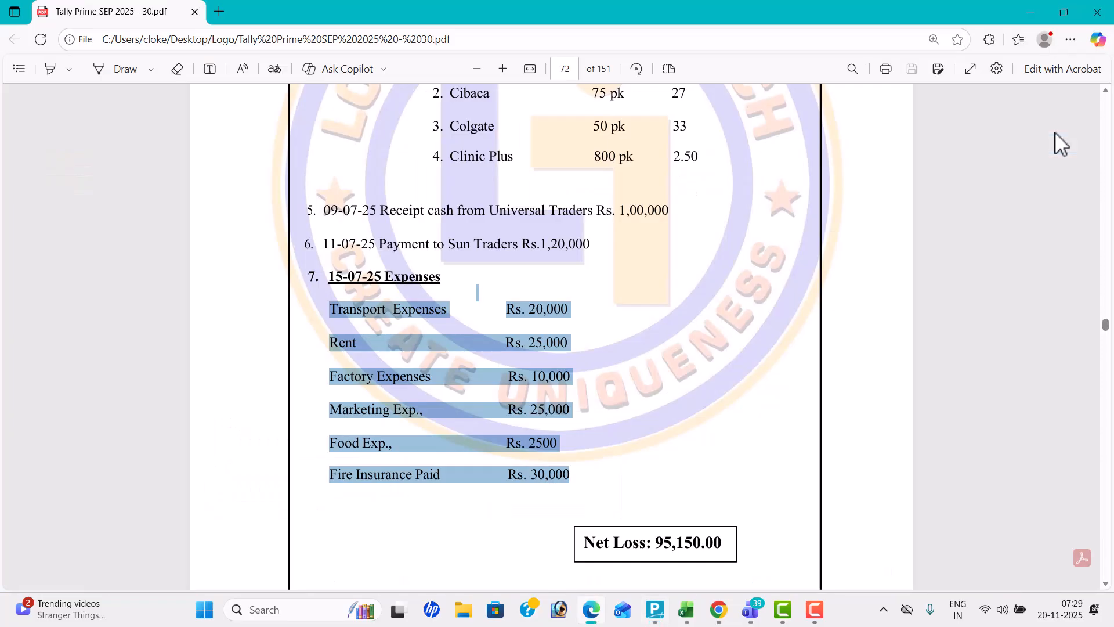
pyautogui.hotkey('alt', 'Tab')
pyautogui.hotkey('alt', 'c')
pyautogui.write('Marketing Exp')
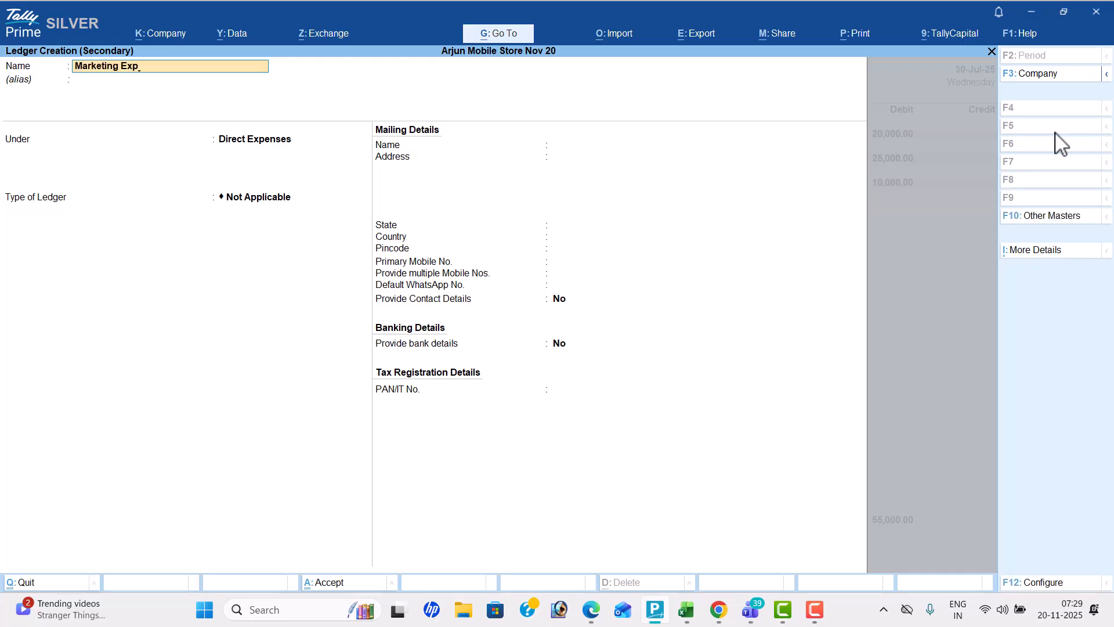
pyautogui.press('Return')
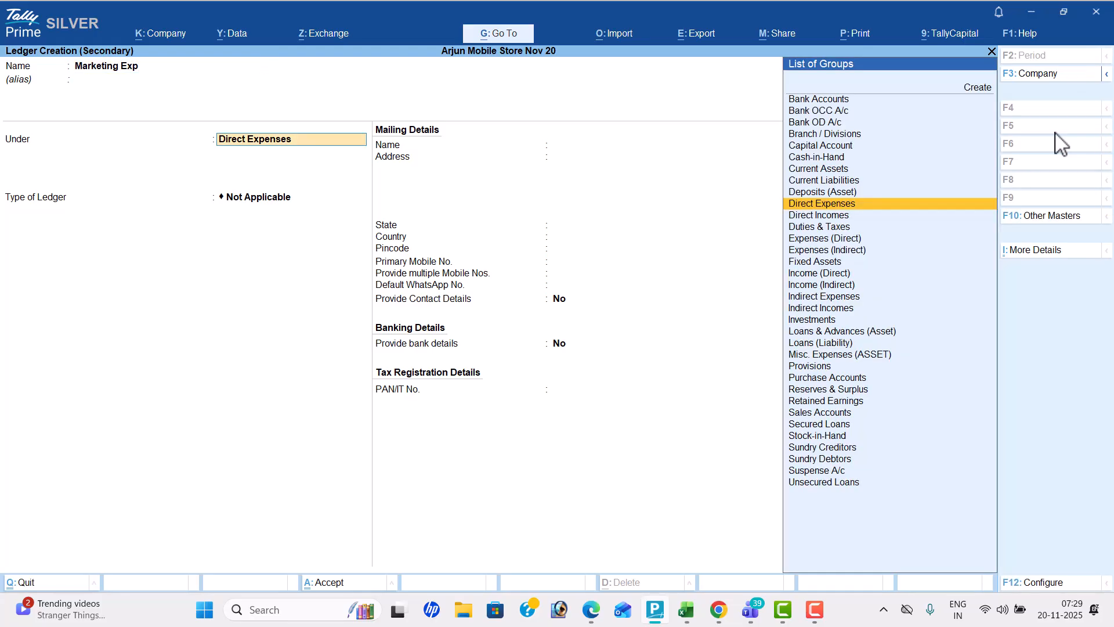
pyautogui.write('Ind')
pyautogui.press('Return')
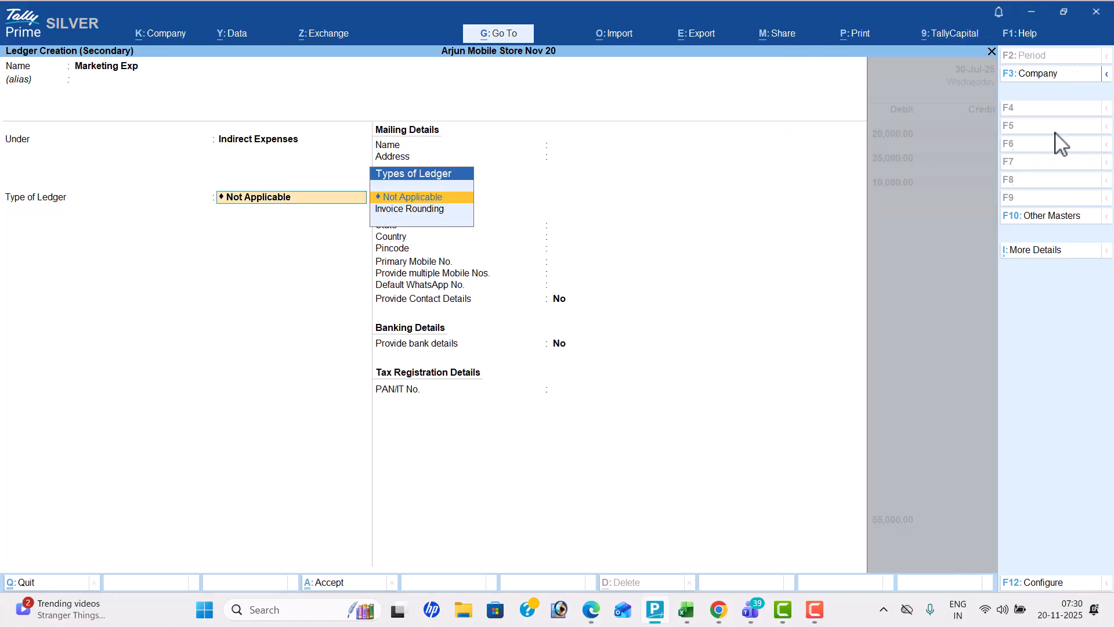
pyautogui.hotkey('ctrl', 'a')
# Check the marketing expense amount in the workbook and debit Marketing Exp with 25,000
pyautogui.hotkey('alt', 'Tab')
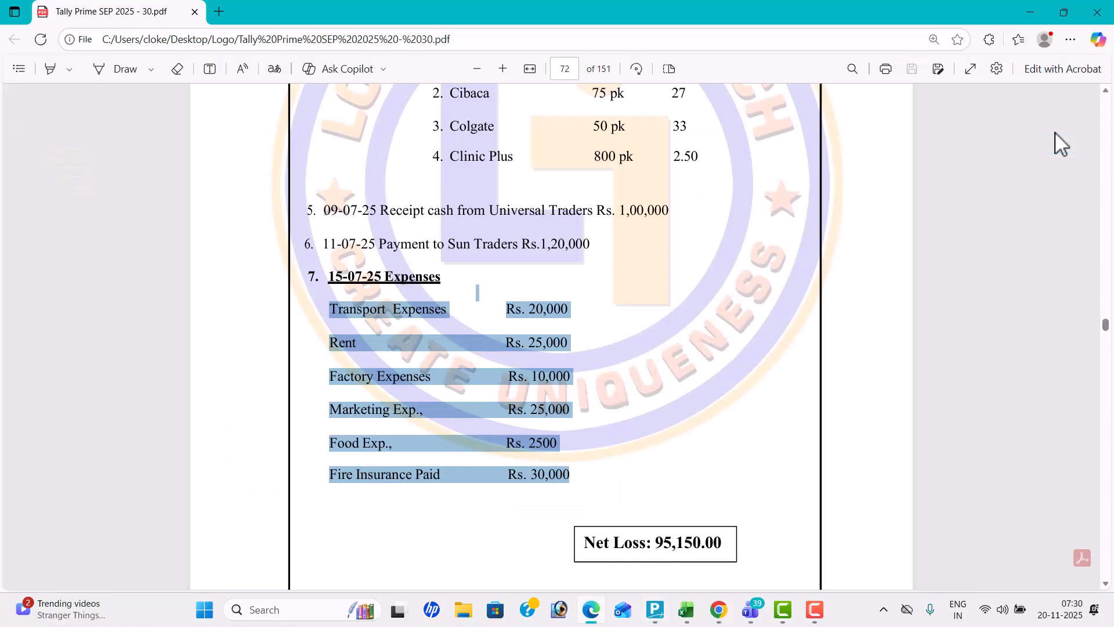
pyautogui.hotkey('alt', 'Tab')
pyautogui.write('25000')
pyautogui.press('Return')
# Add another debit line and create a ledger named Food Exp under Indirect Expenses for the workbook's next expense
pyautogui.press('Return')
pyautogui.hotkey('alt', 'Tab')
pyautogui.hotkey('alt', 'Tab')
pyautogui.hotkey('alt', 'c')
pyautogui.write('Food Exp')
pyautogui.press('Return')
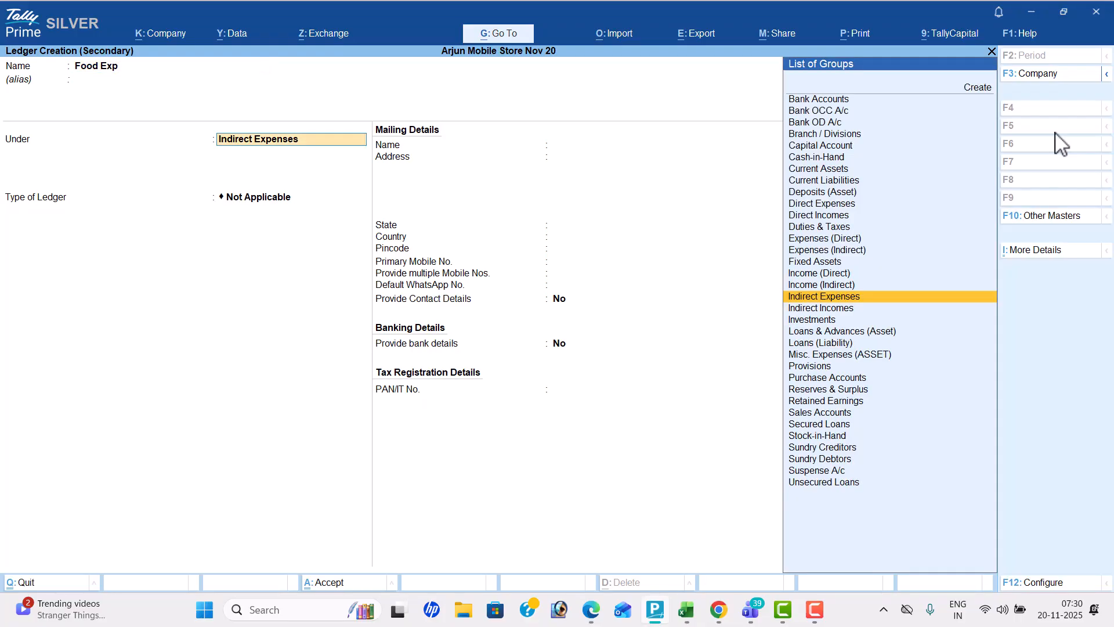
# Check the food expense amount in the workbook and debit Food Exp with 2,500
pyautogui.press('Return')
pyautogui.hotkey('ctrl', 'a')
pyautogui.press('Return')
pyautogui.hotkey('alt', 'Tab')
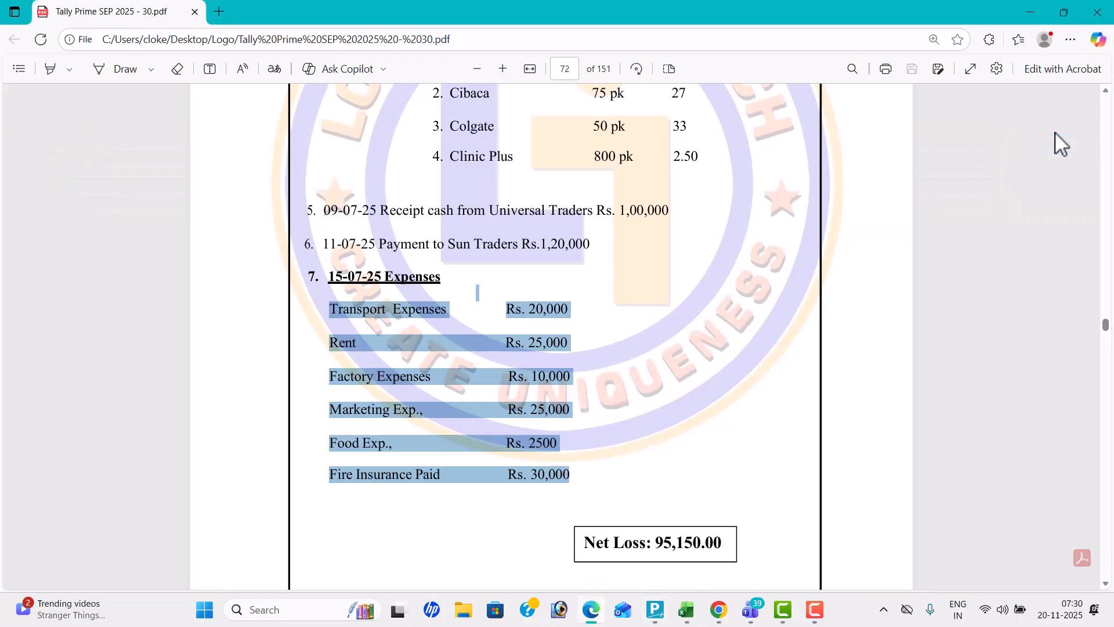
pyautogui.hotkey('alt', 'Tab')
pyautogui.write('2500')
# Add a debit line for the workbook's last expense and create its ledger, Fire Insurance Paid, under Direct Expenses
pyautogui.press('Return')
pyautogui.write('d')
pyautogui.press('Return')
pyautogui.hotkey('alt', 'c')
pyautogui.hotkey('alt', 'Tab')
pyautogui.hotkey('alt', 'Tab')
pyautogui.write('Fire')
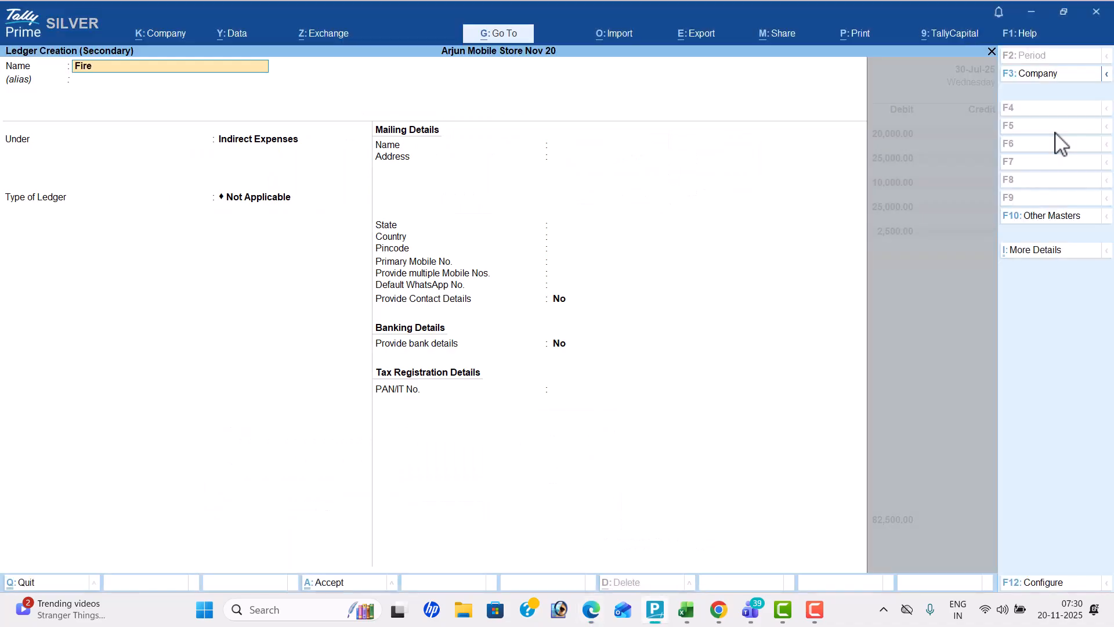
pyautogui.write(' Insurance Paid')
pyautogui.press('Return')
pyautogui.press('Return')
pyautogui.write('Dir')
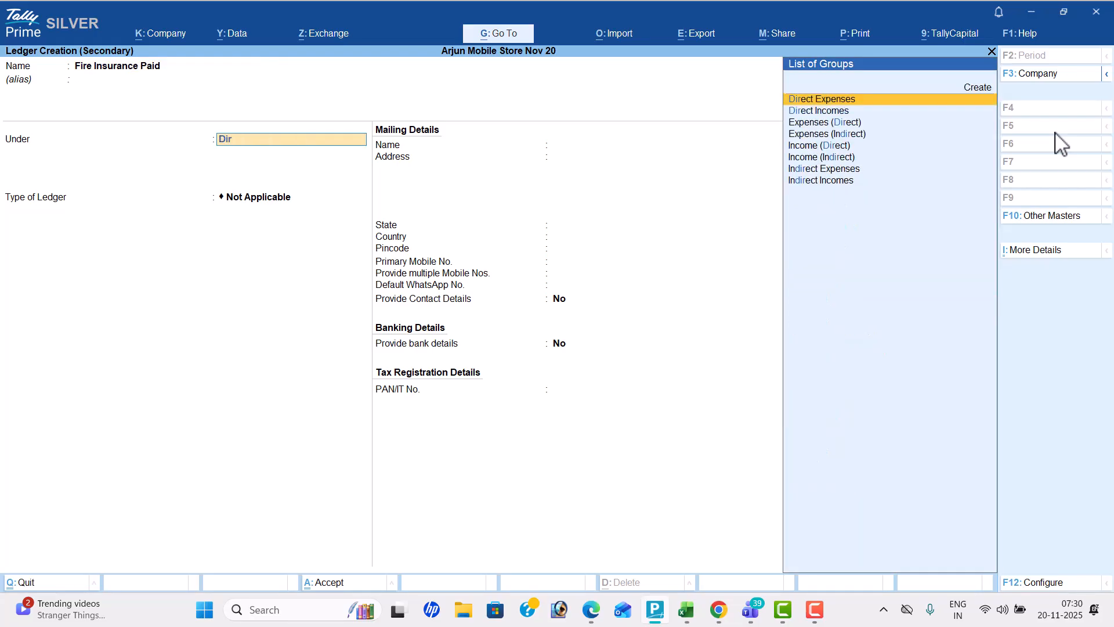
pyautogui.press('Return')
# Check the fire insurance amount in the workbook and debit Fire Insurance Paid with 30,000
pyautogui.press('Return')
pyautogui.hotkey('ctrl', 'a')
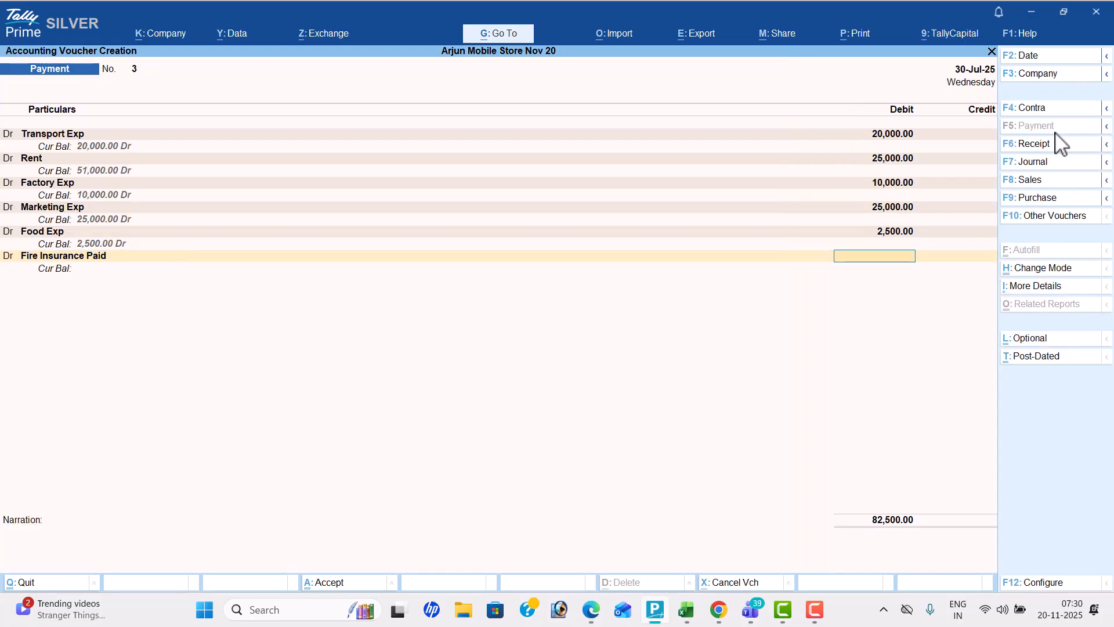
pyautogui.hotkey('alt', 'Tab')
pyautogui.hotkey('alt', 'Tab')
pyautogui.write('30000')
pyautogui.press('Return')
# Choose Cash as the credit ledger for the full total of the payment voucher
pyautogui.press('Down')
pyautogui.press('Down')
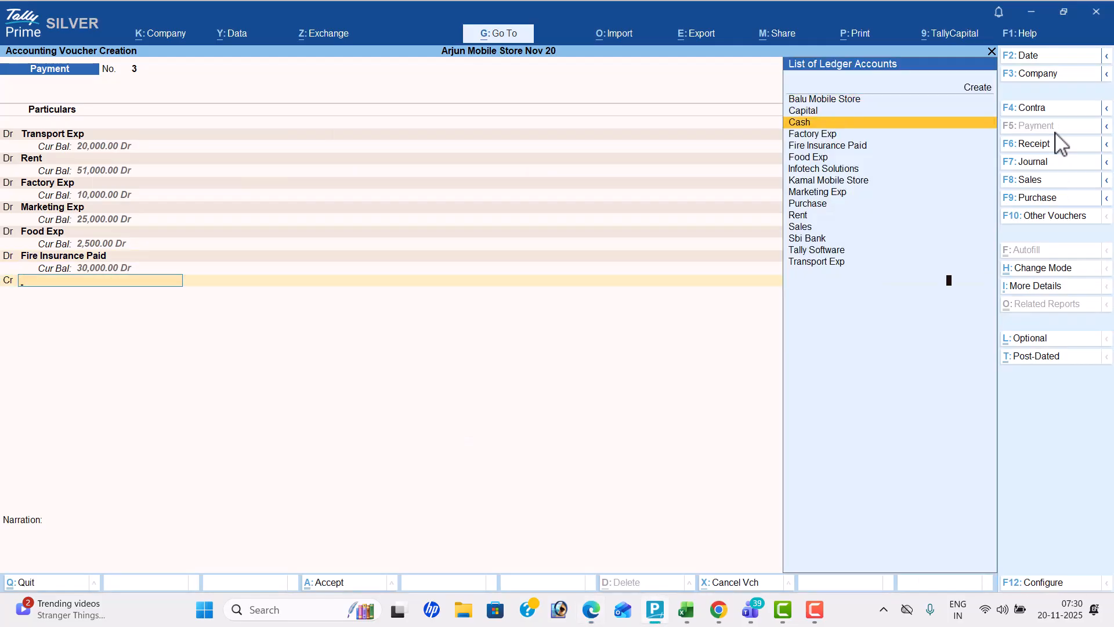
pyautogui.press('Return')
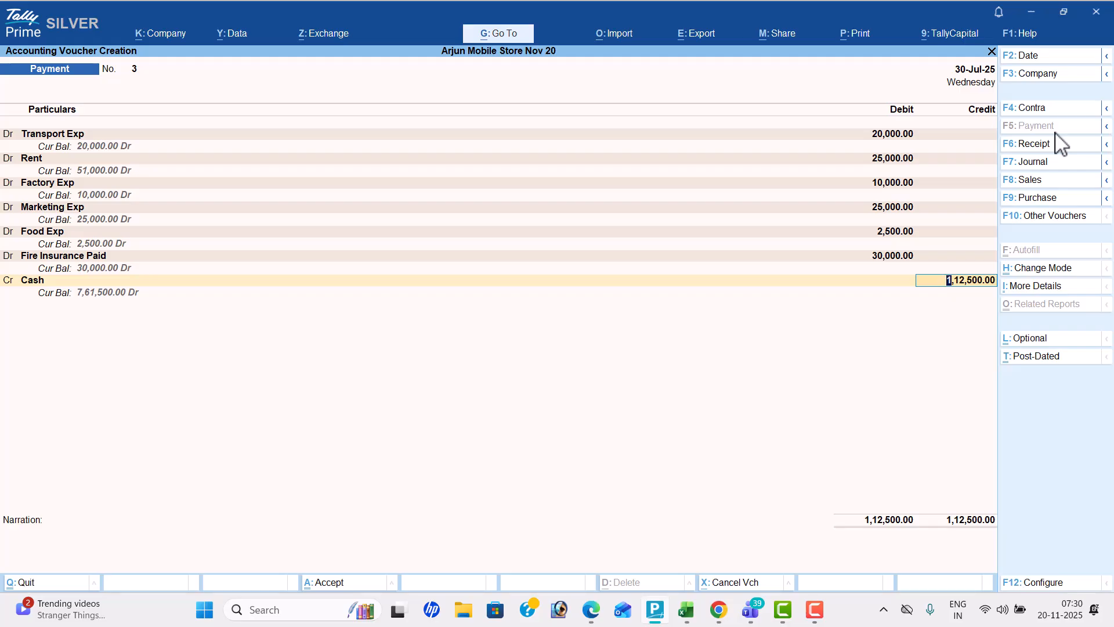
# Save the payment voucher without a narration and return to the Gateway of Tally
pyautogui.press('Return')
pyautogui.press('Return')
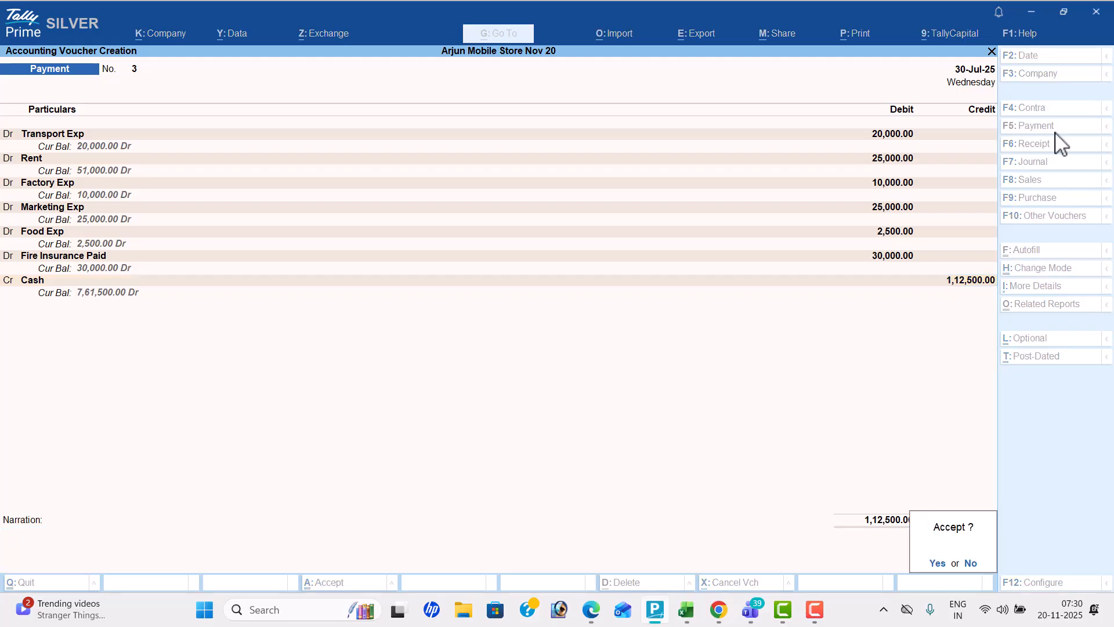
pyautogui.press('Return')
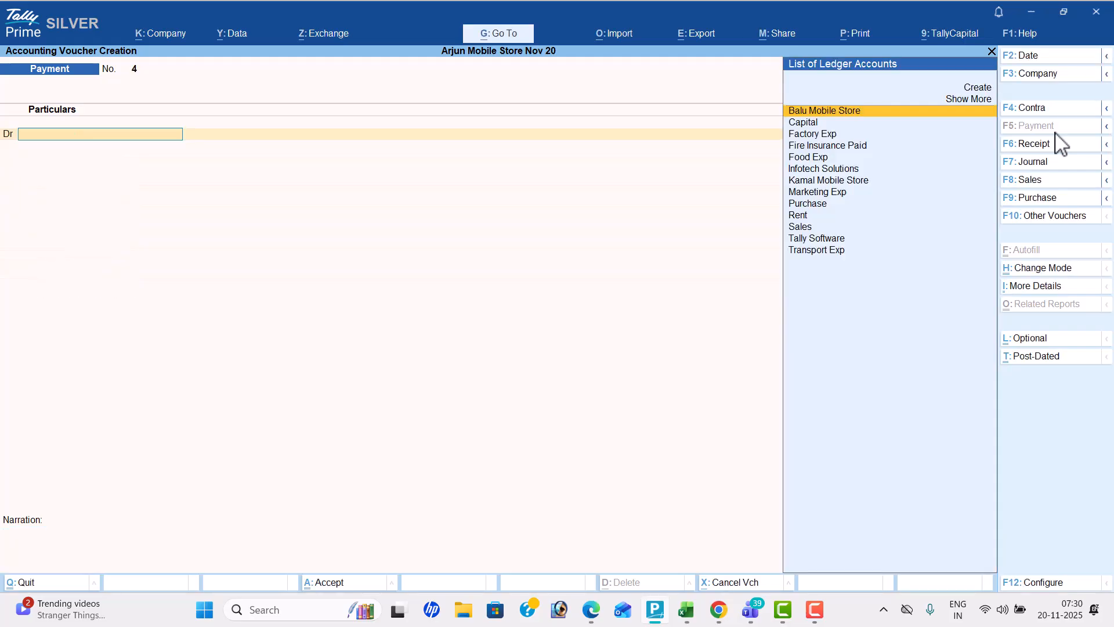
pyautogui.press('Escape')
pyautogui.press('Return')
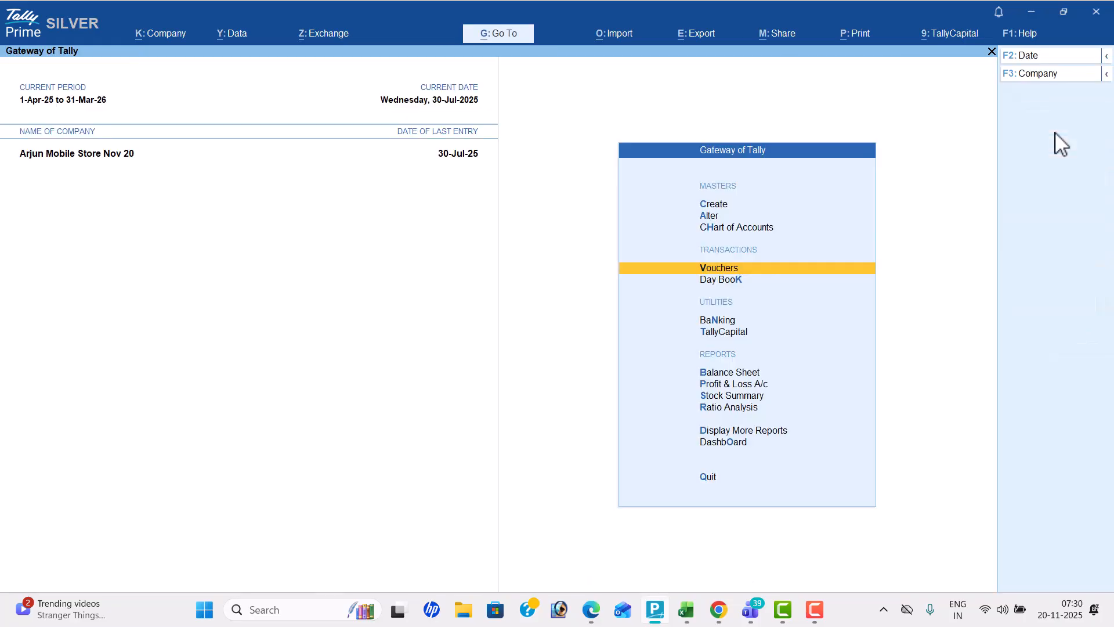
# Switch to the Microsoft Teams meeting window and leave the meeting, confirming the exit while screen sharing is active
pyautogui.hotkey('alt', 'Tab')
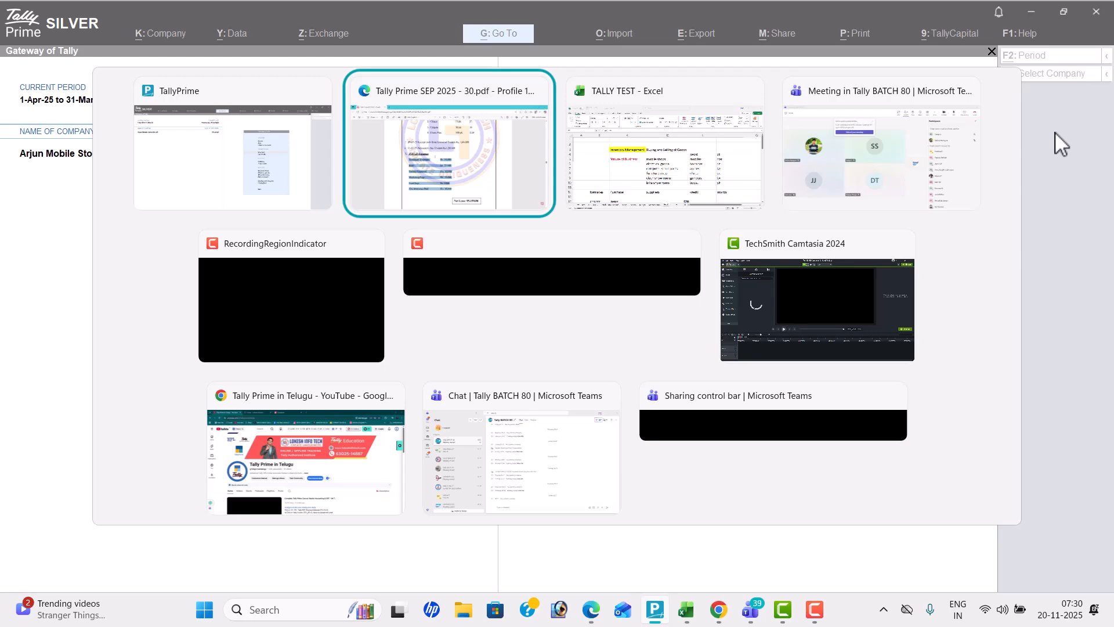
pyautogui.hotkey('alt', 'Tab')
pyautogui.hotkey('alt', 'Tab')
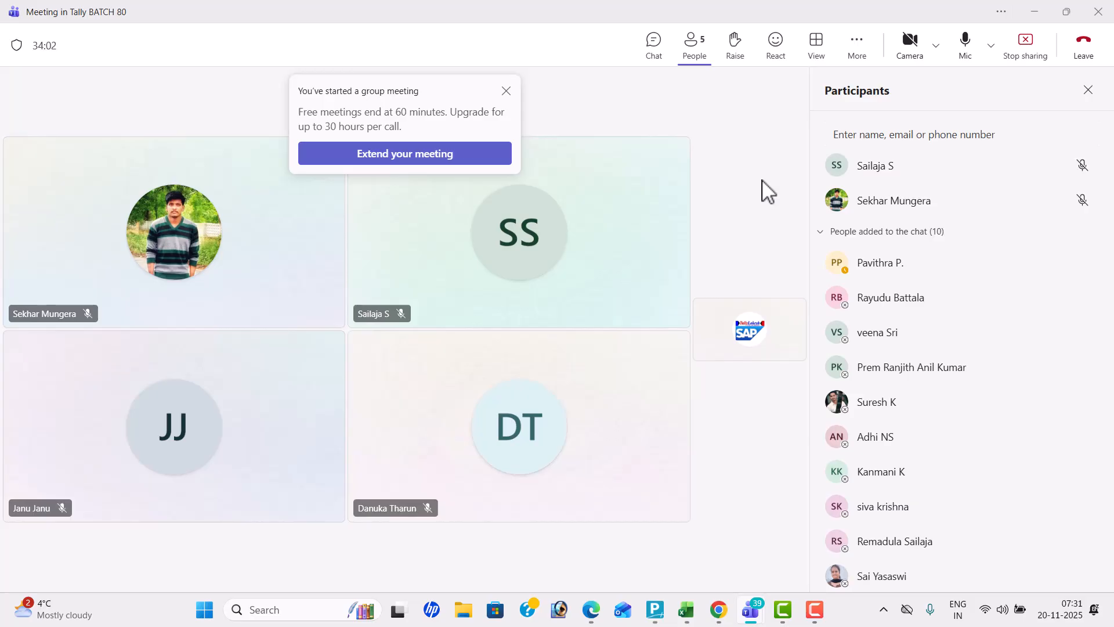
pyautogui.click(1083, 57)
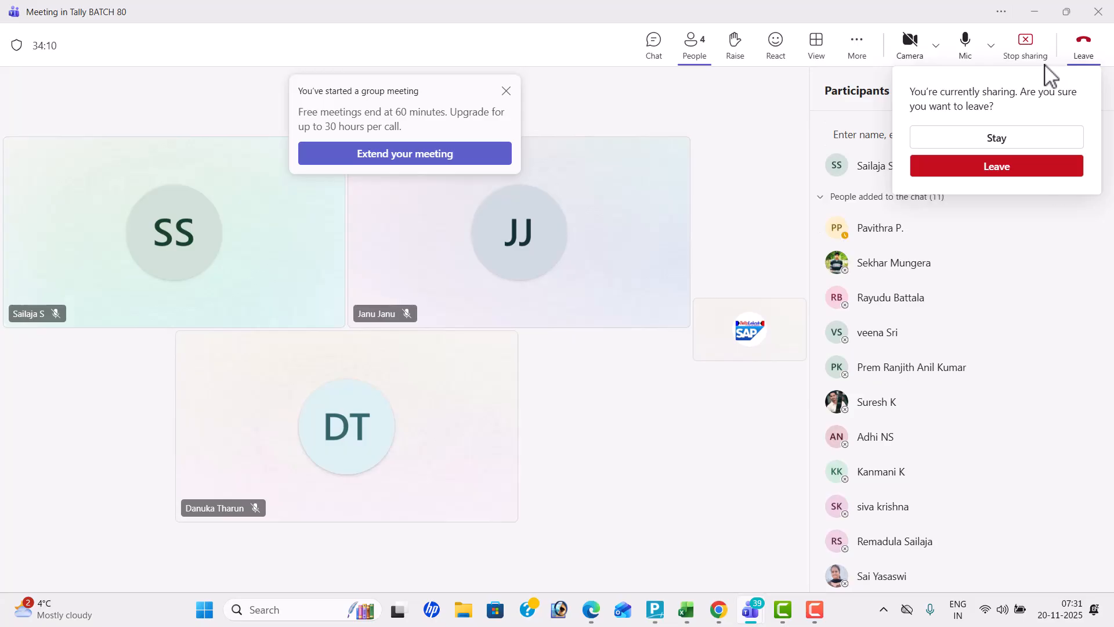
pyautogui.click(1007, 174)
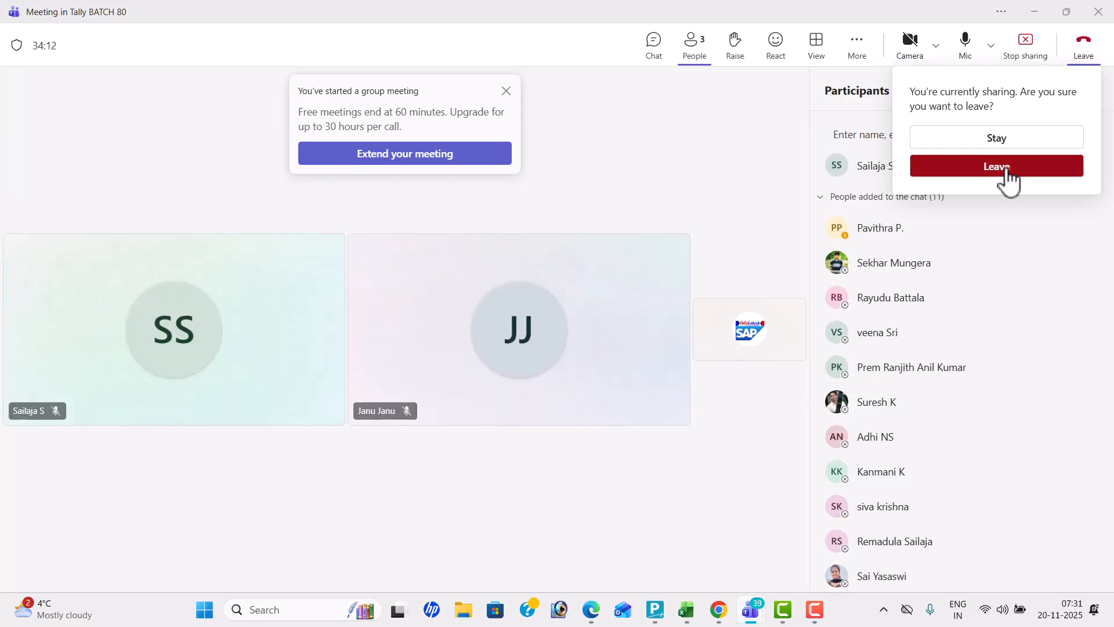